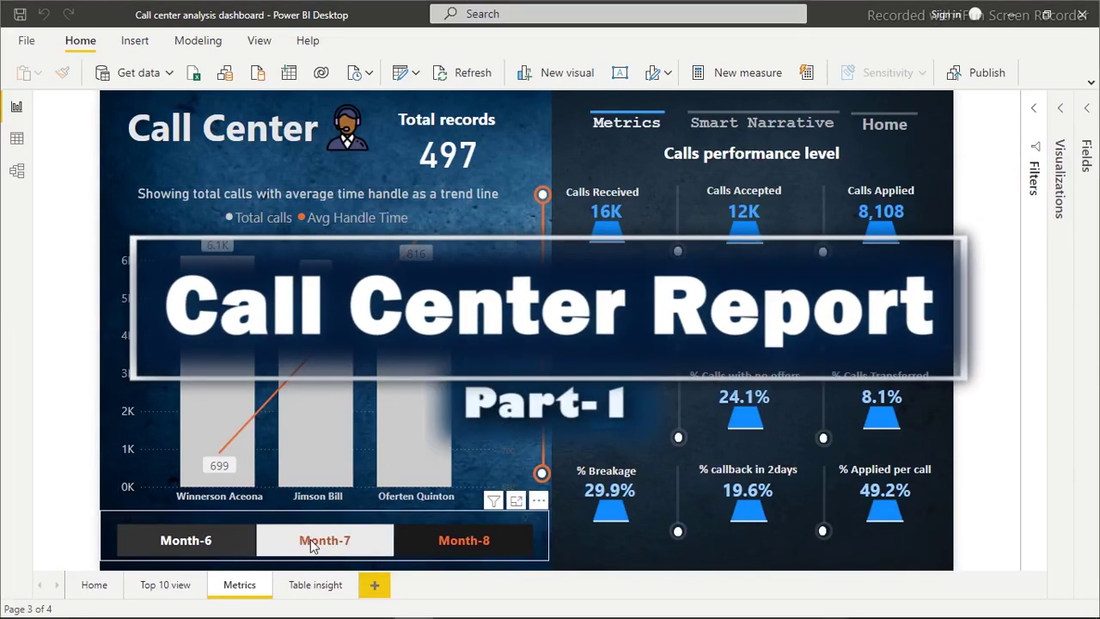
Step: Filter the Metrics page to Month-8, then cross-filter the cards by clicking team leader bars
{"action": "left_click", "coordinate": [471, 546]}
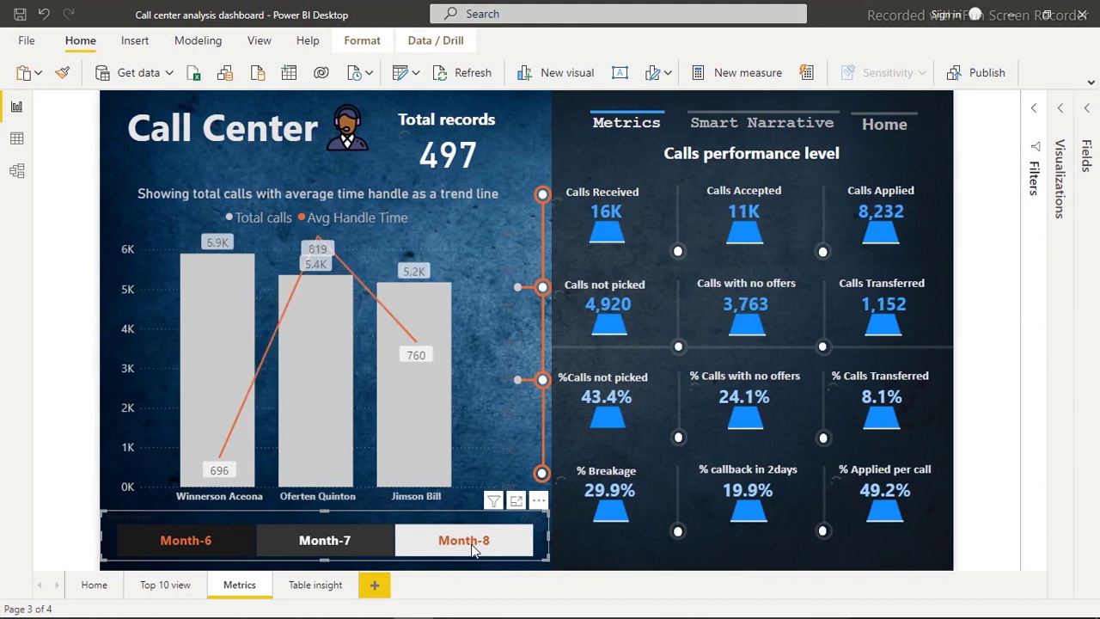
{"action": "mouse_move", "coordinate": [422, 416]}
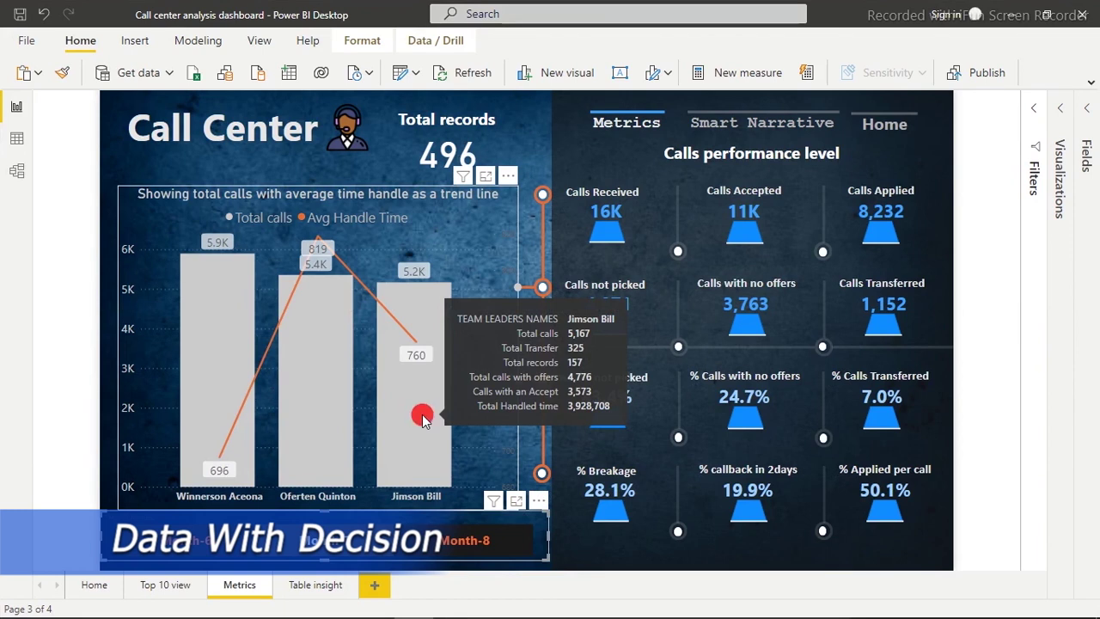
{"action": "left_click", "coordinate": [422, 414]}
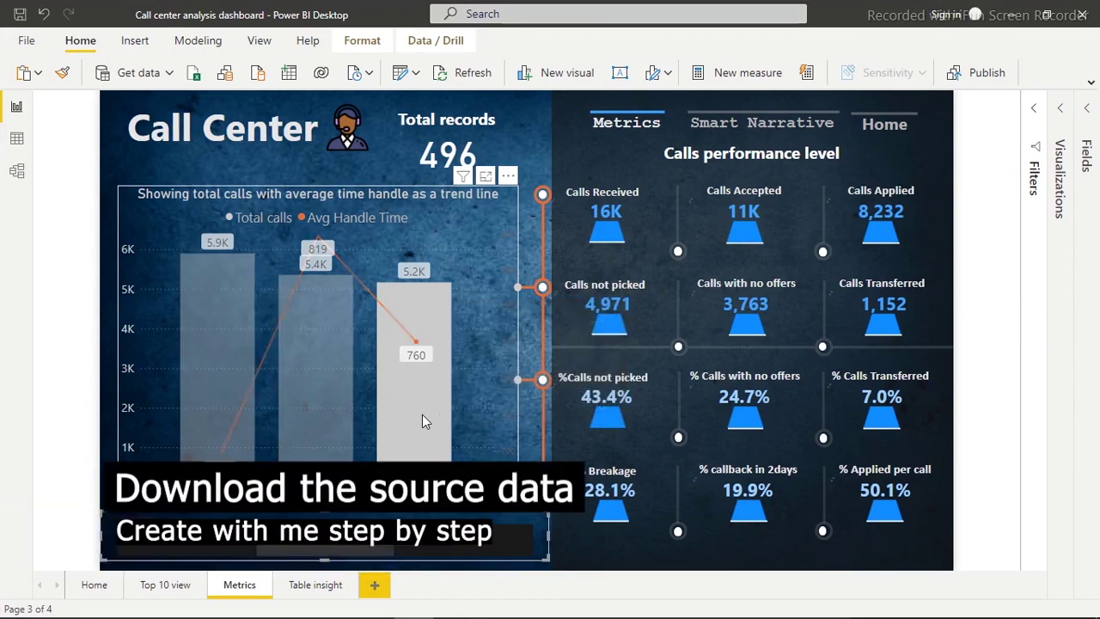
{"action": "mouse_move", "coordinate": [327, 391]}
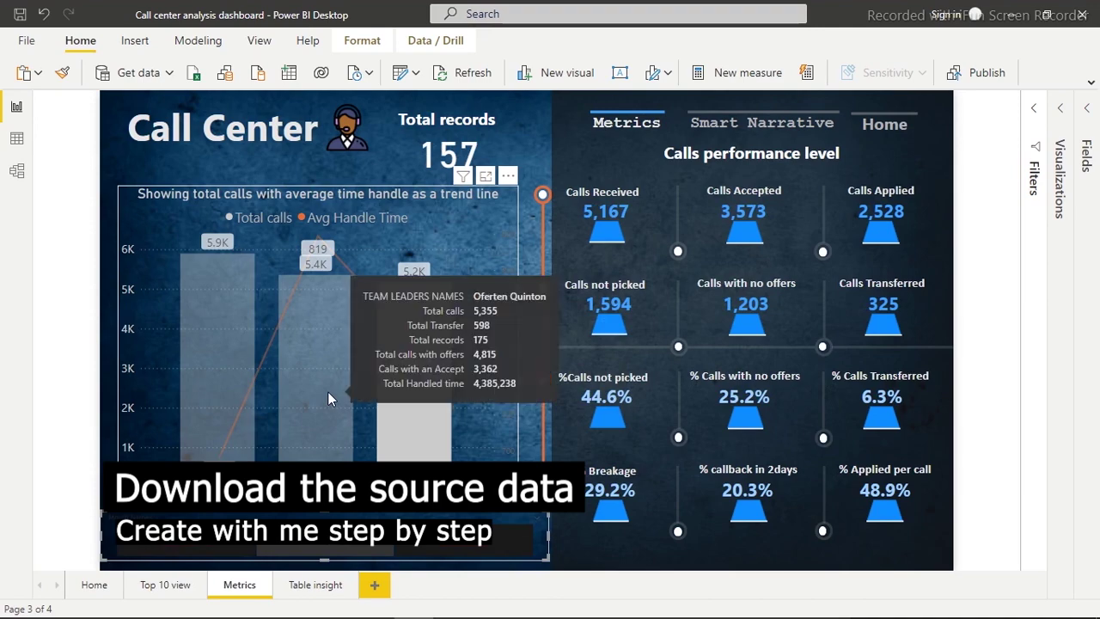
{"action": "left_click", "coordinate": [295, 382]}
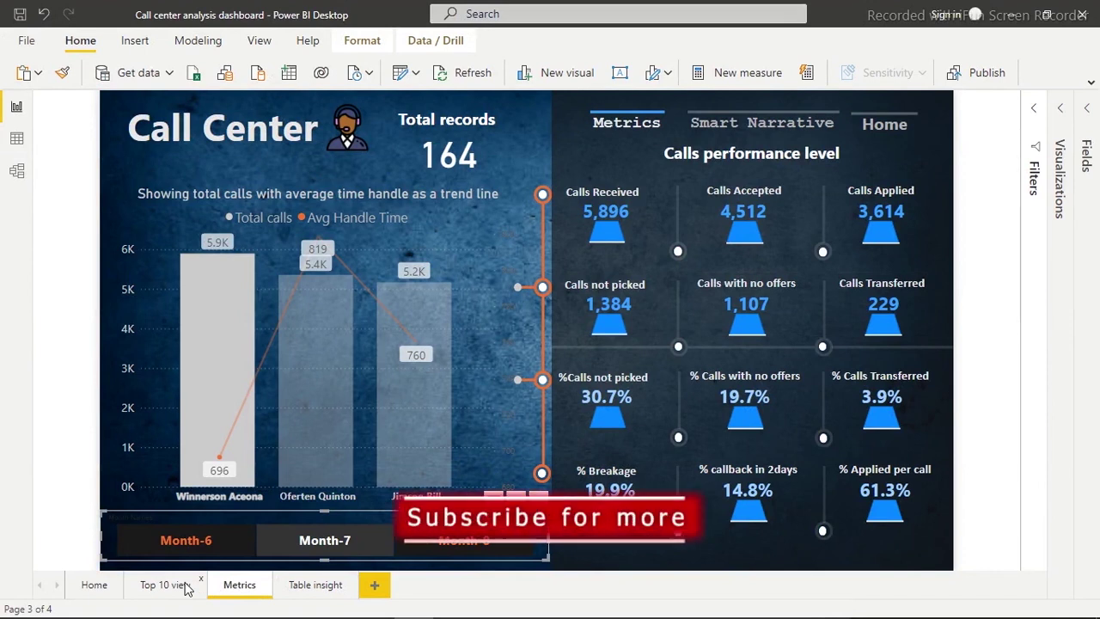
Step: View the Top 10 view page, then move on to the Table insight page
{"action": "left_click", "coordinate": [163, 584]}
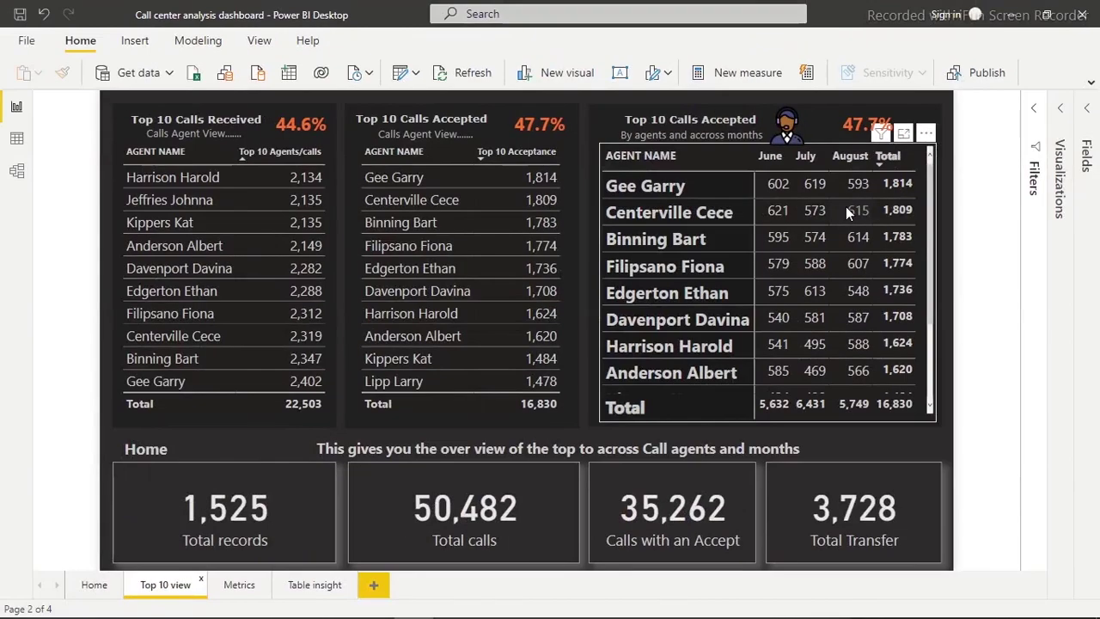
{"action": "left_click", "coordinate": [323, 588]}
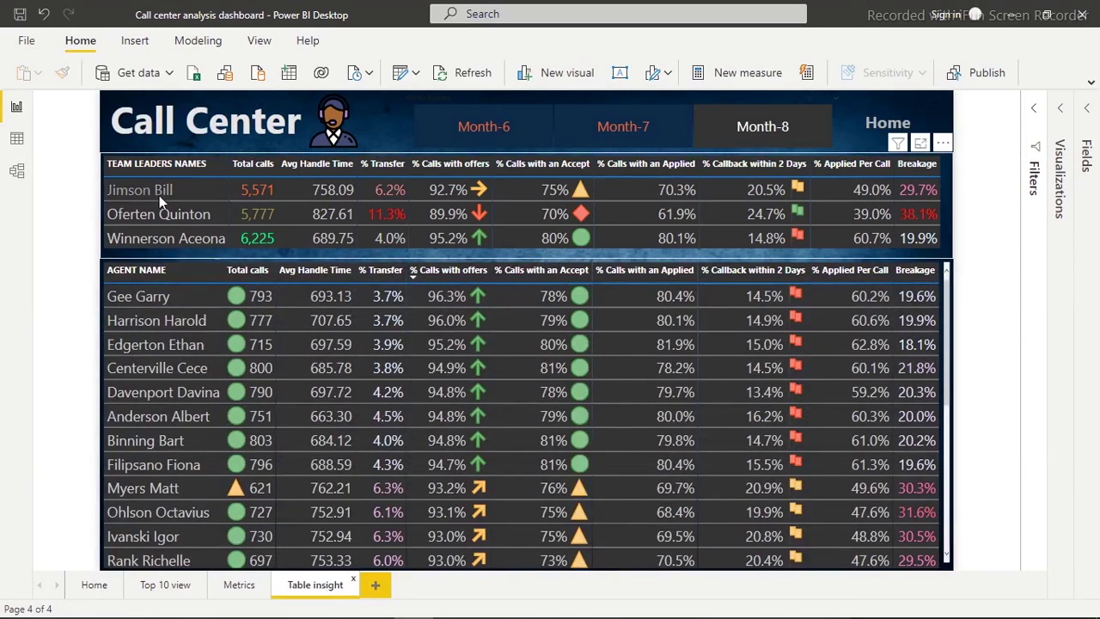
Step: Filter the agent table by the second and third team leaders, then clear the filter
{"action": "left_click", "coordinate": [163, 213]}
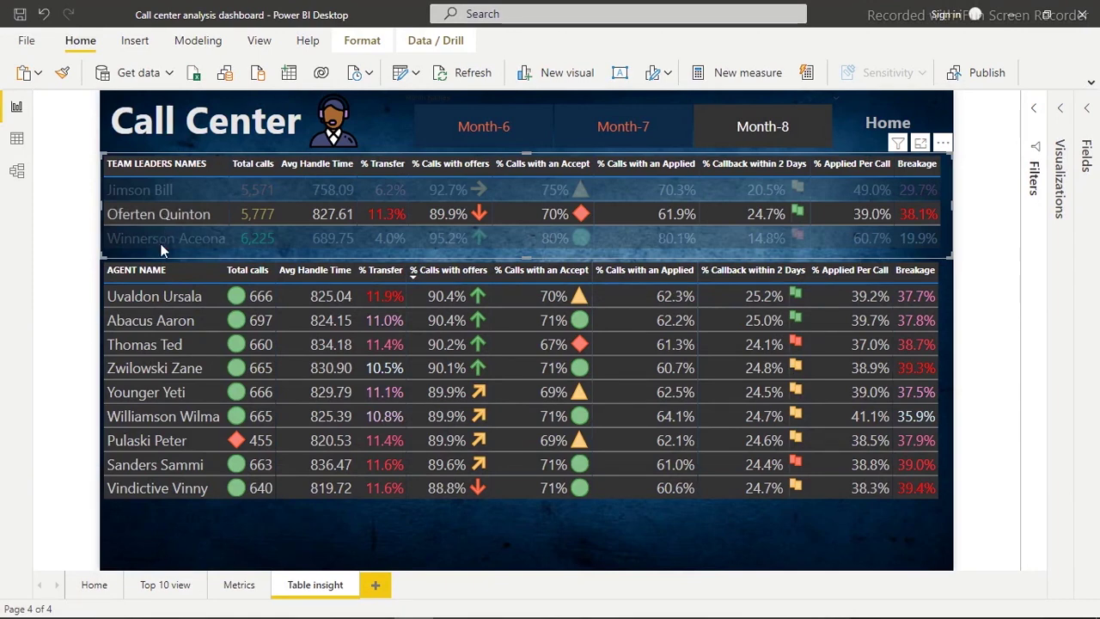
{"action": "left_click", "coordinate": [162, 239]}
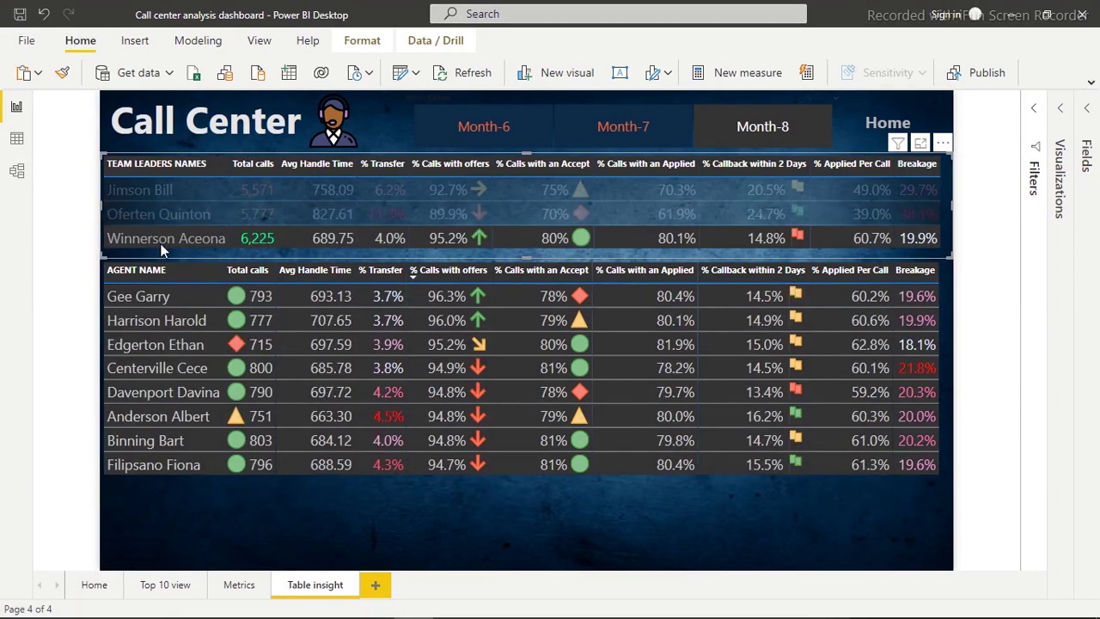
{"action": "left_click", "coordinate": [162, 246]}
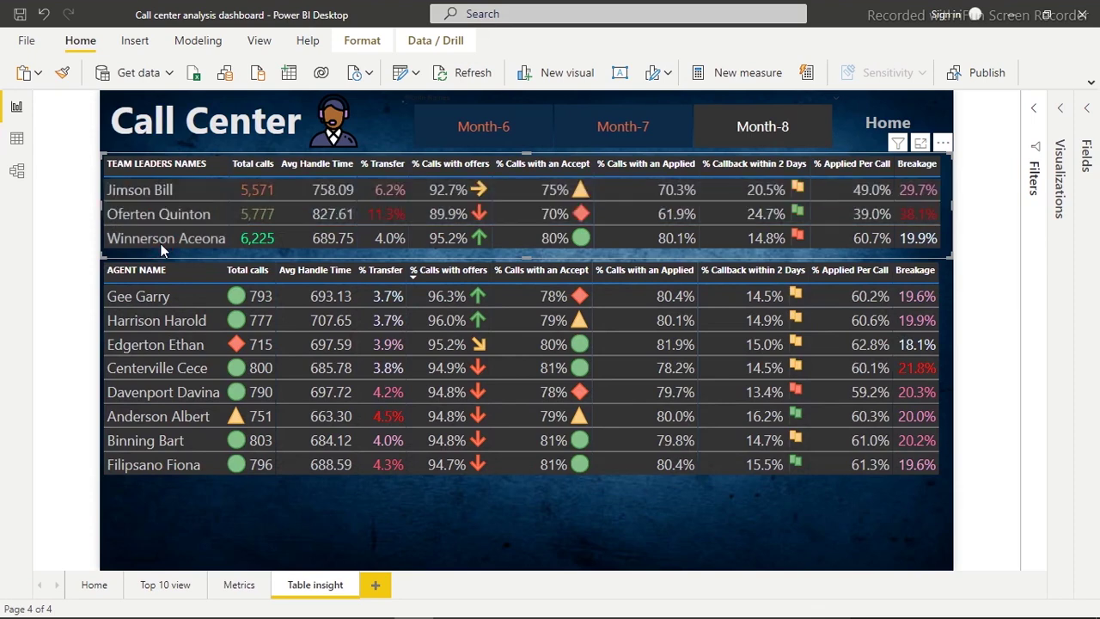
Step: Show the Home page limited to Month-6, with 16,491 total calls received
{"action": "left_click", "coordinate": [96, 585]}
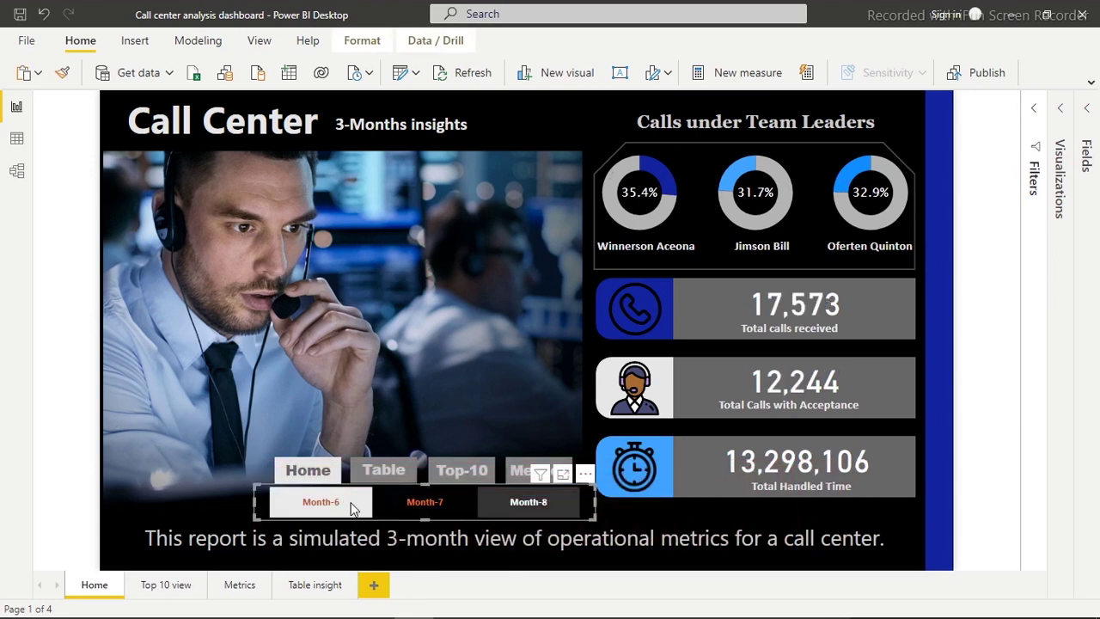
{"action": "left_click", "coordinate": [349, 505]}
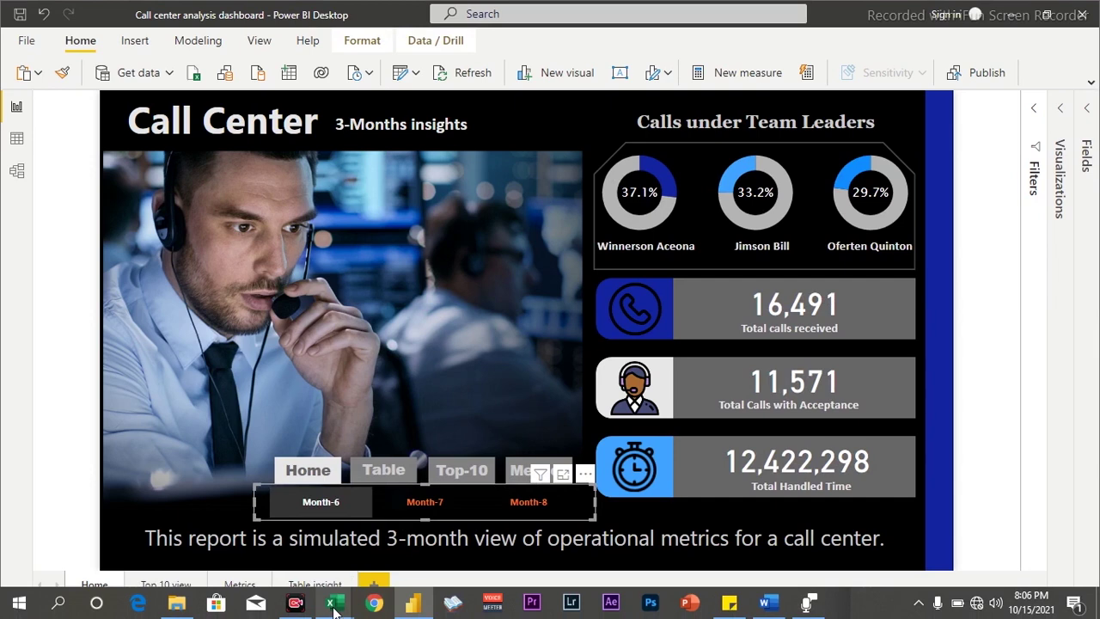
{"action": "mouse_move", "coordinate": [333, 607]}
{"action": "left_click", "coordinate": [448, 506]}
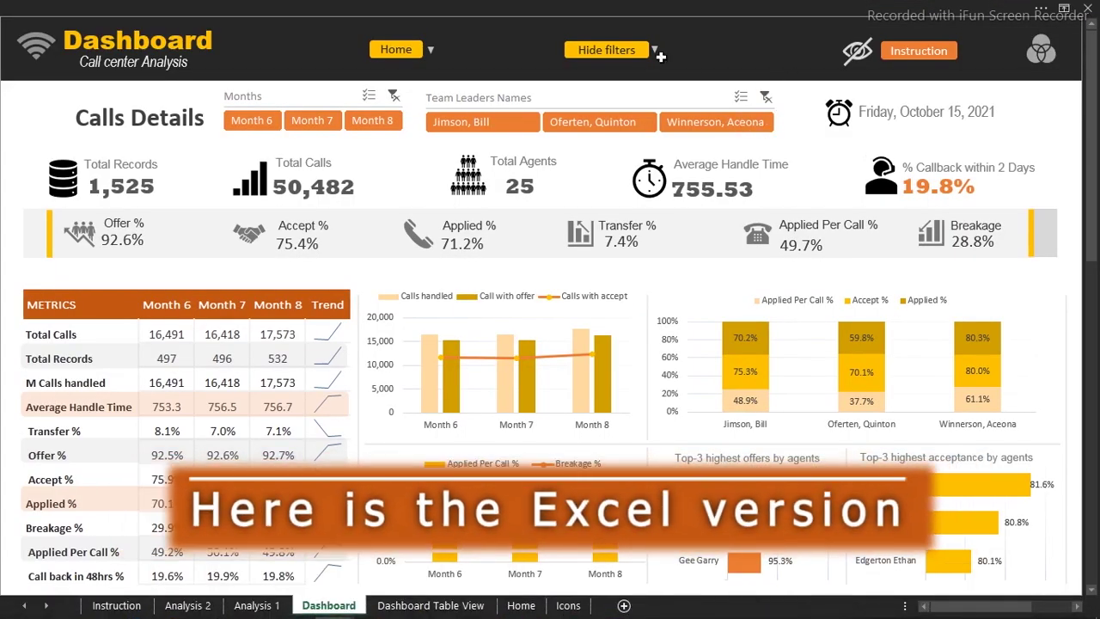
Step: Hide and reshow the Excel dashboard's Months and Team Leaders filters
{"action": "left_click", "coordinate": [630, 50]}
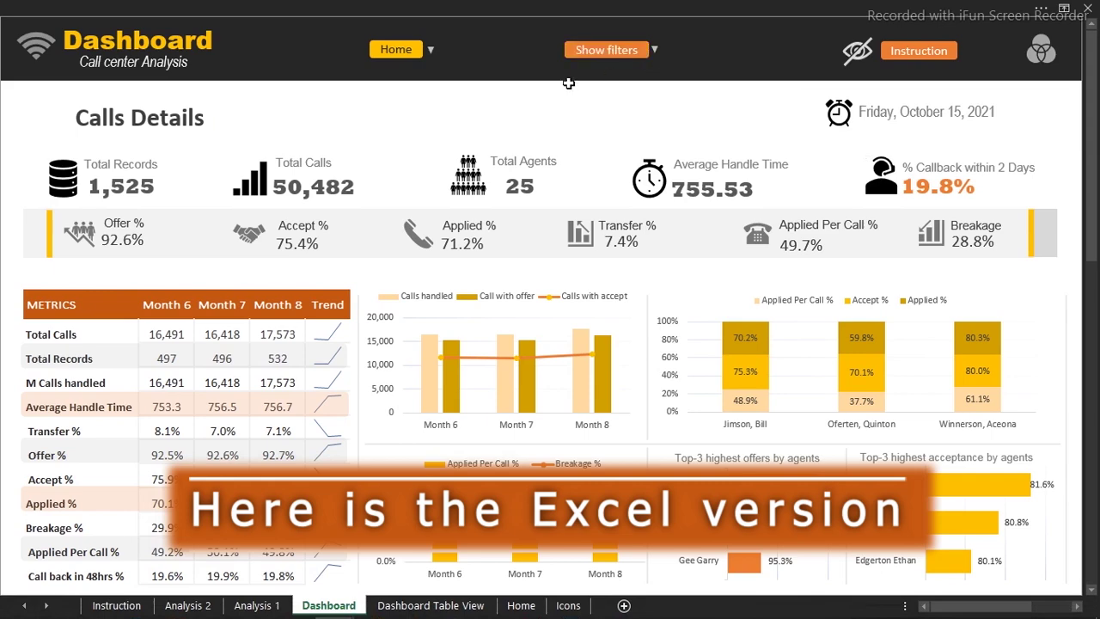
{"action": "left_click", "coordinate": [405, 50]}
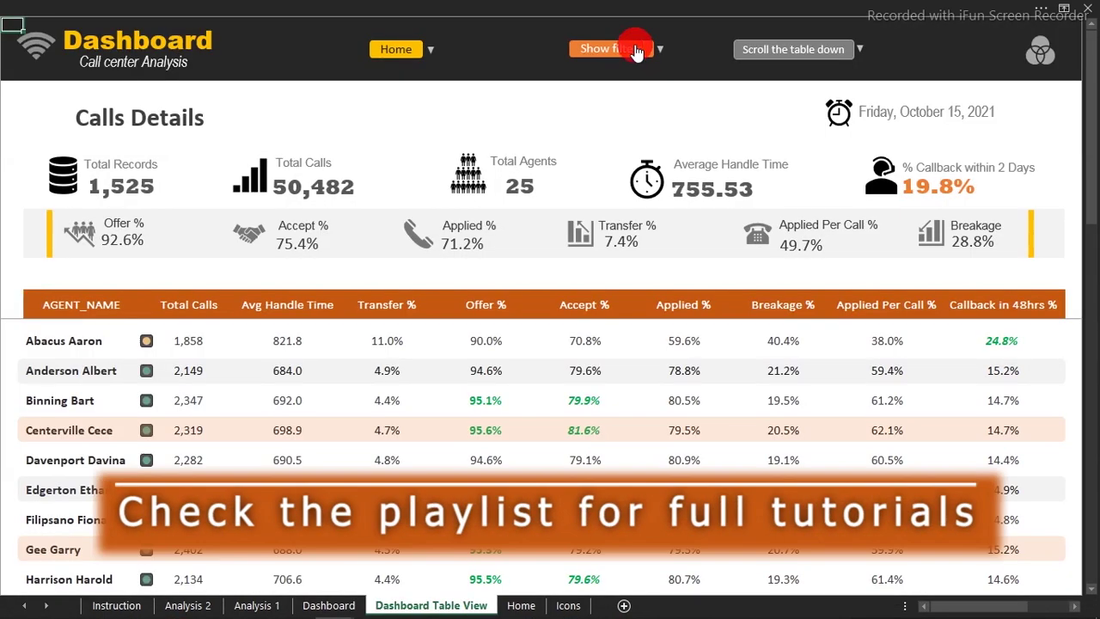
{"action": "left_click", "coordinate": [635, 52]}
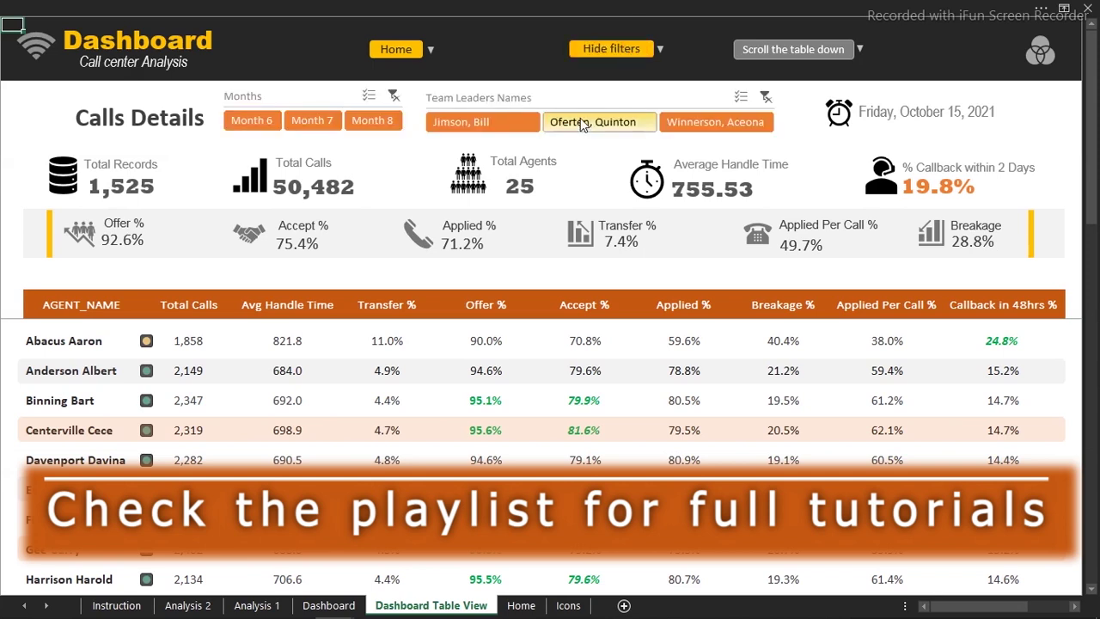
Step: Try the team leader slicers and Month 8 and Month 7, then return to the Home sheet
{"action": "left_click", "coordinate": [587, 127]}
{"action": "left_click", "coordinate": [519, 126]}
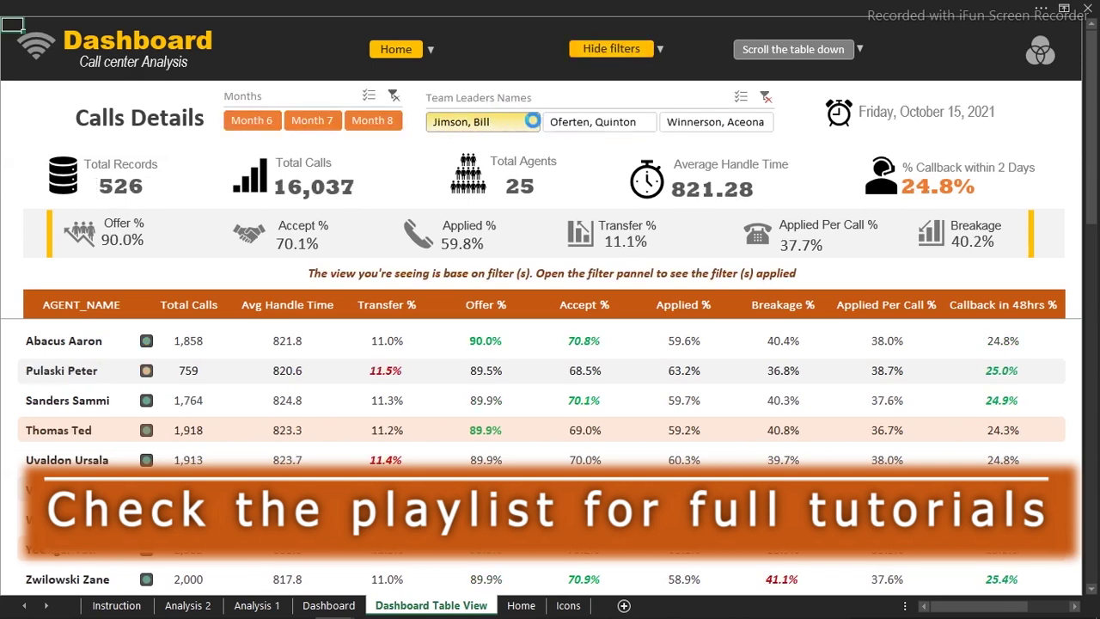
{"action": "left_click", "coordinate": [702, 126]}
{"action": "left_click", "coordinate": [703, 126]}
{"action": "left_click", "coordinate": [372, 121]}
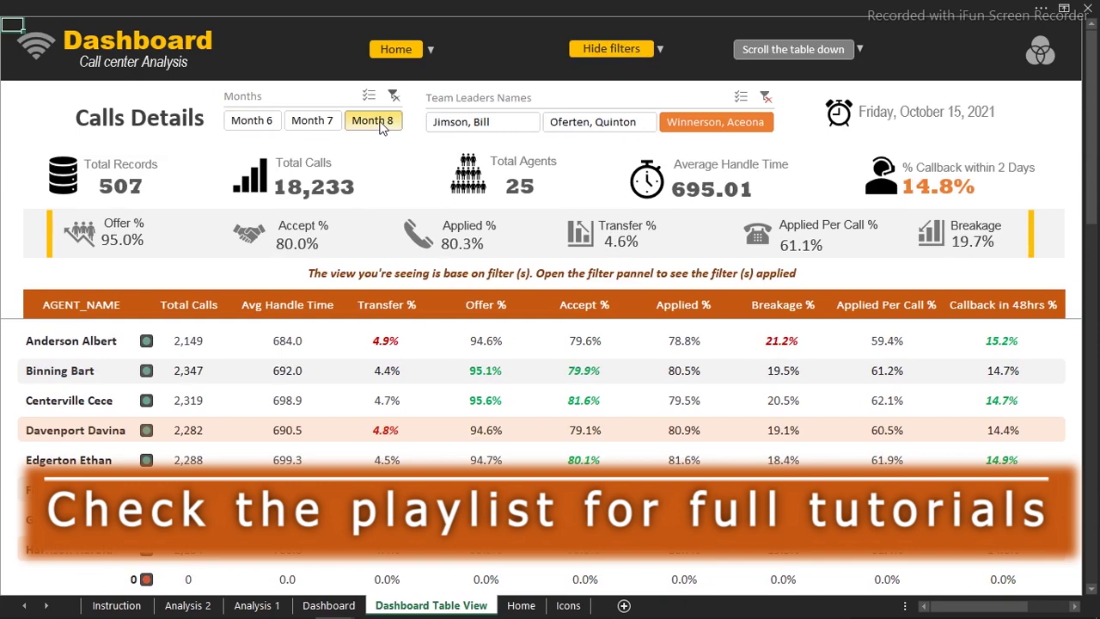
{"action": "left_click", "coordinate": [307, 119]}
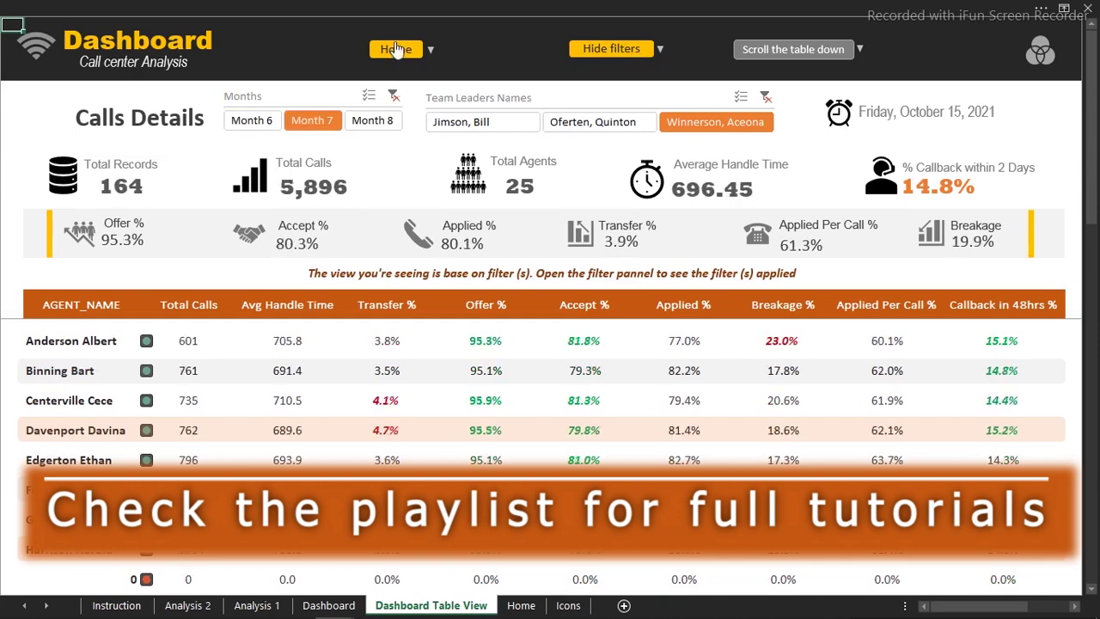
{"action": "left_click", "coordinate": [397, 54]}
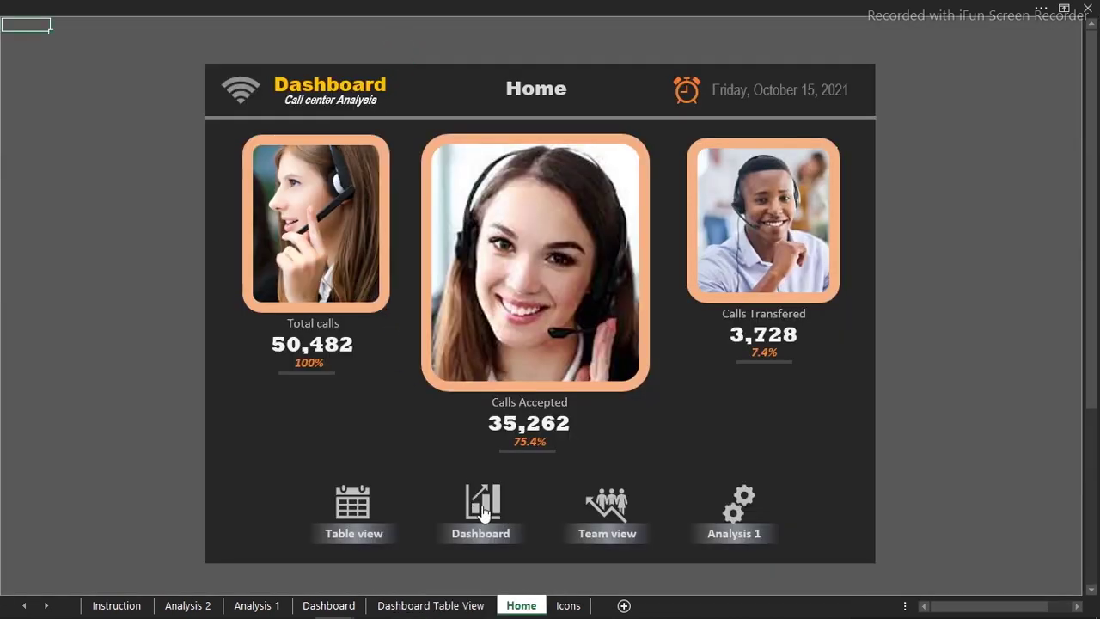
Step: Filter the Excel dashboard to the first team leader and Month 8, then check the Dashboard Table View
{"action": "left_click", "coordinate": [482, 508]}
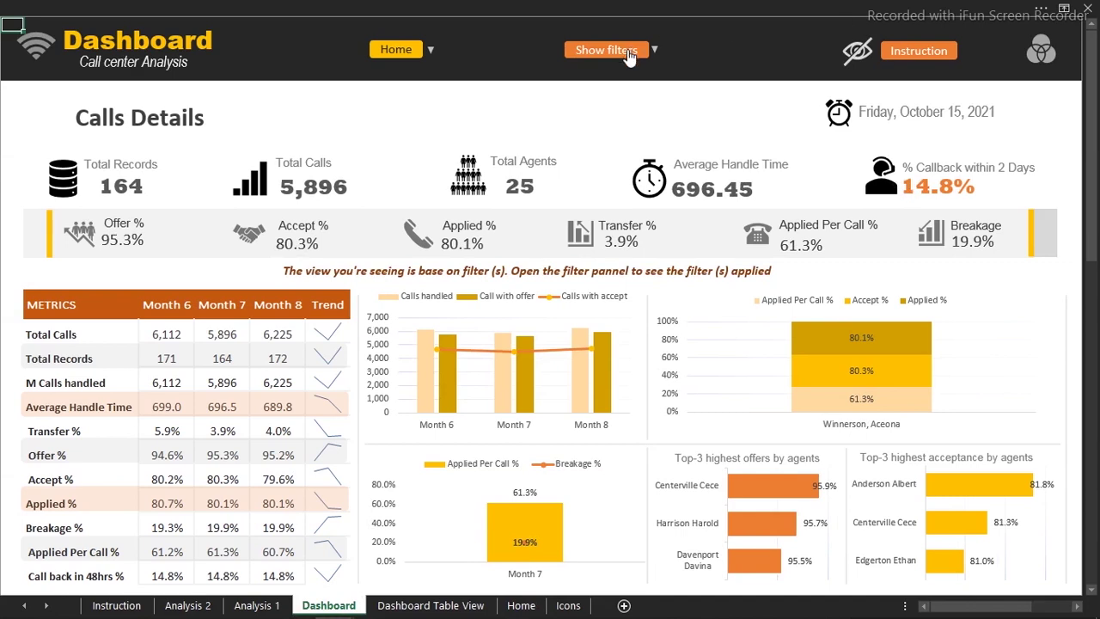
{"action": "left_click", "coordinate": [628, 53]}
{"action": "left_click", "coordinate": [592, 122]}
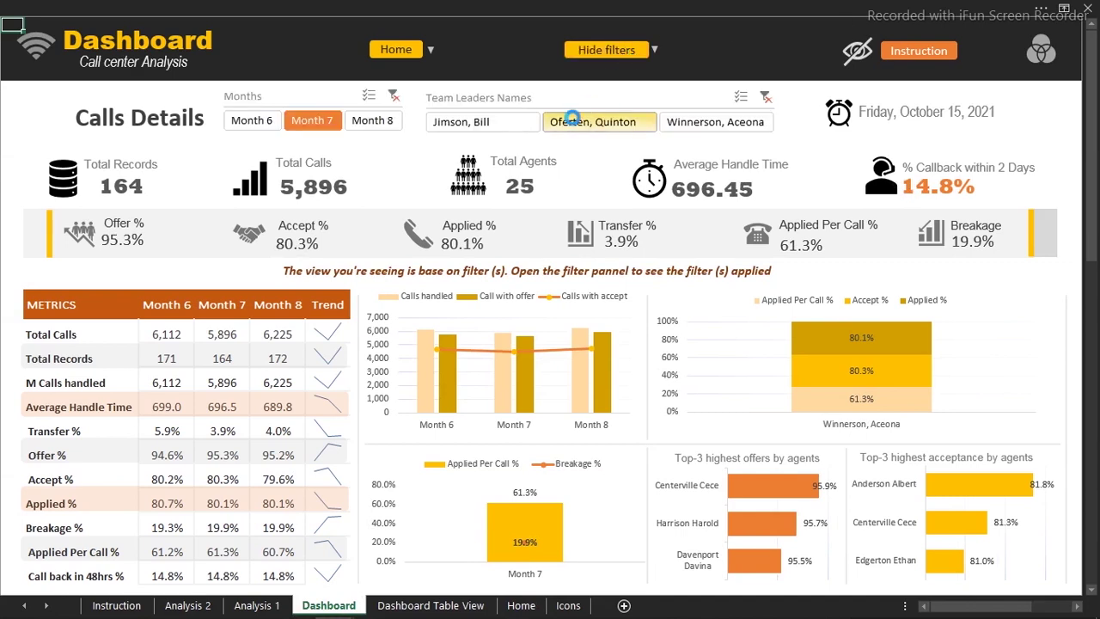
{"action": "left_click", "coordinate": [507, 129]}
{"action": "left_click", "coordinate": [372, 120]}
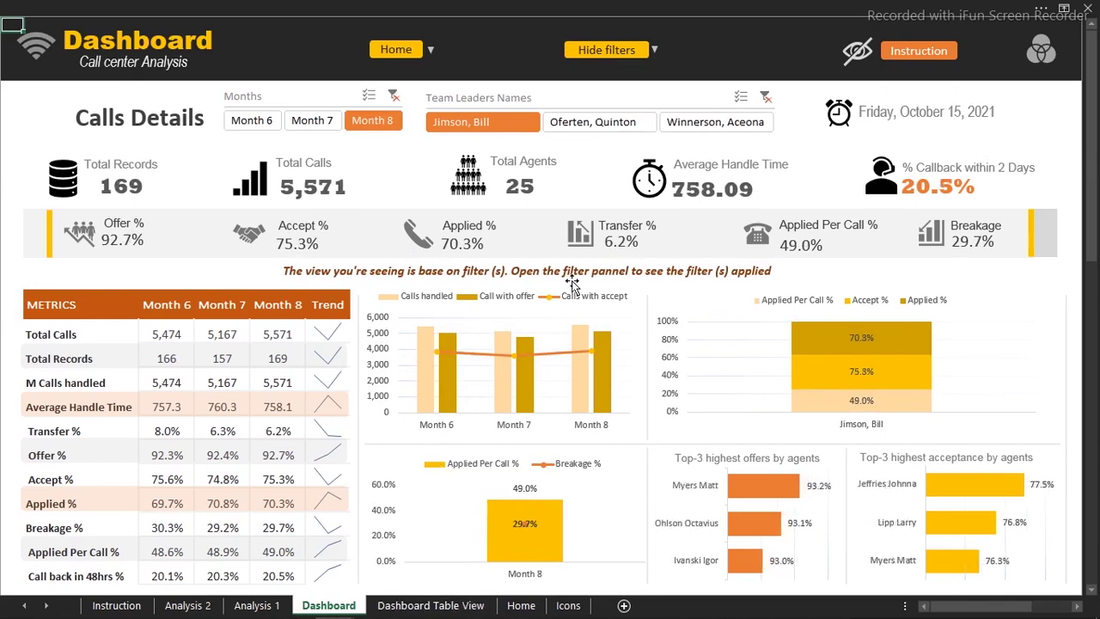
{"action": "left_click", "coordinate": [430, 605]}
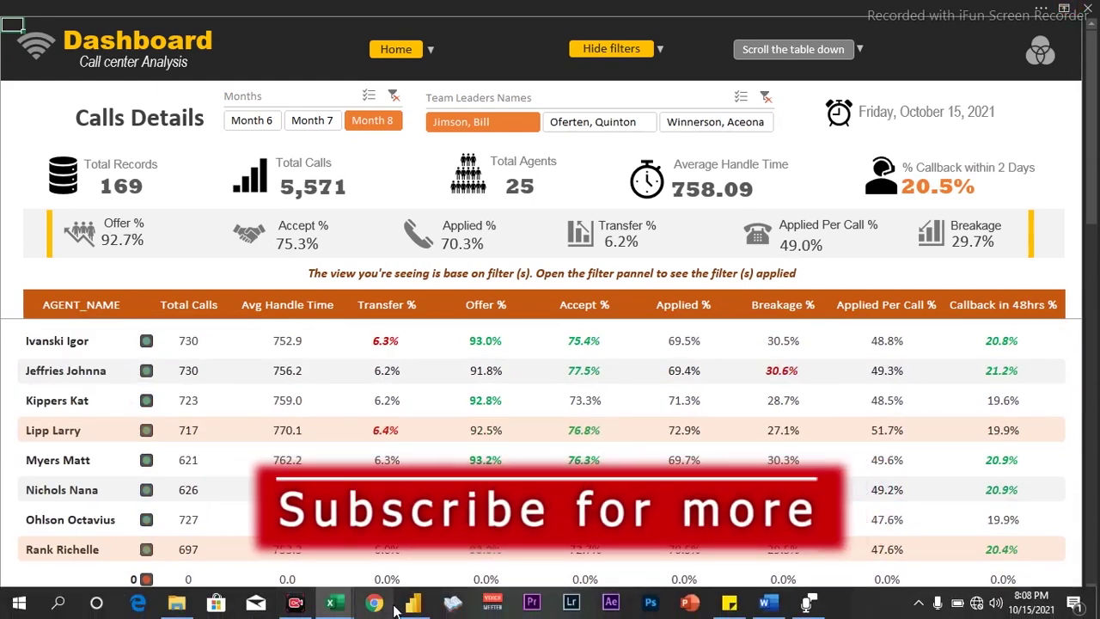
{"action": "left_click", "coordinate": [412, 604]}
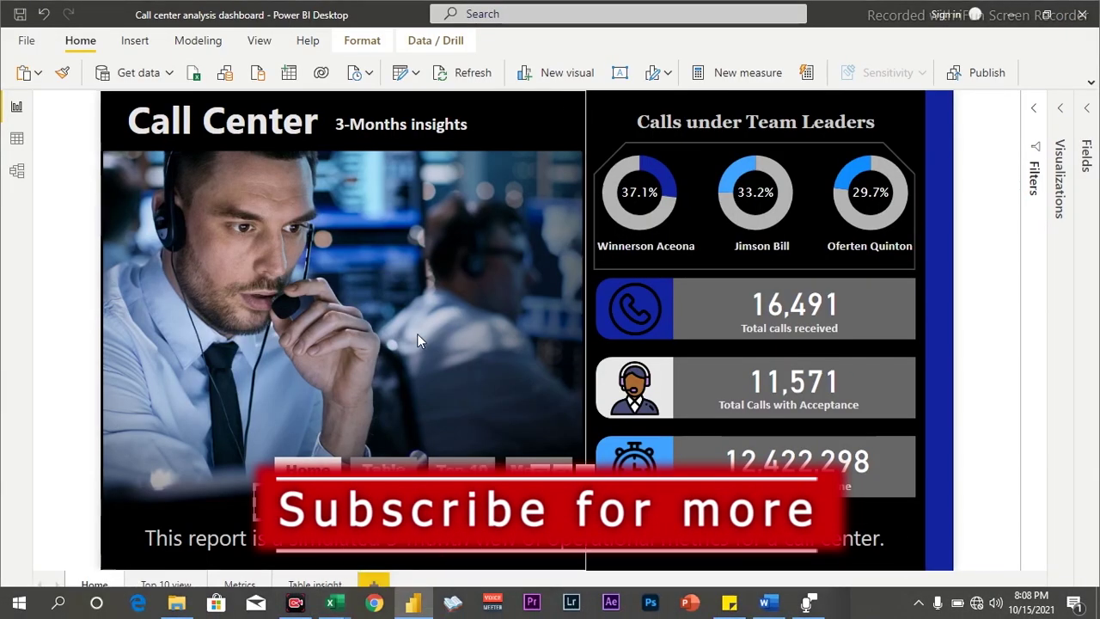
Step: Create a new blank Untitled report from the File menu and start getting data
{"action": "left_click", "coordinate": [26, 40]}
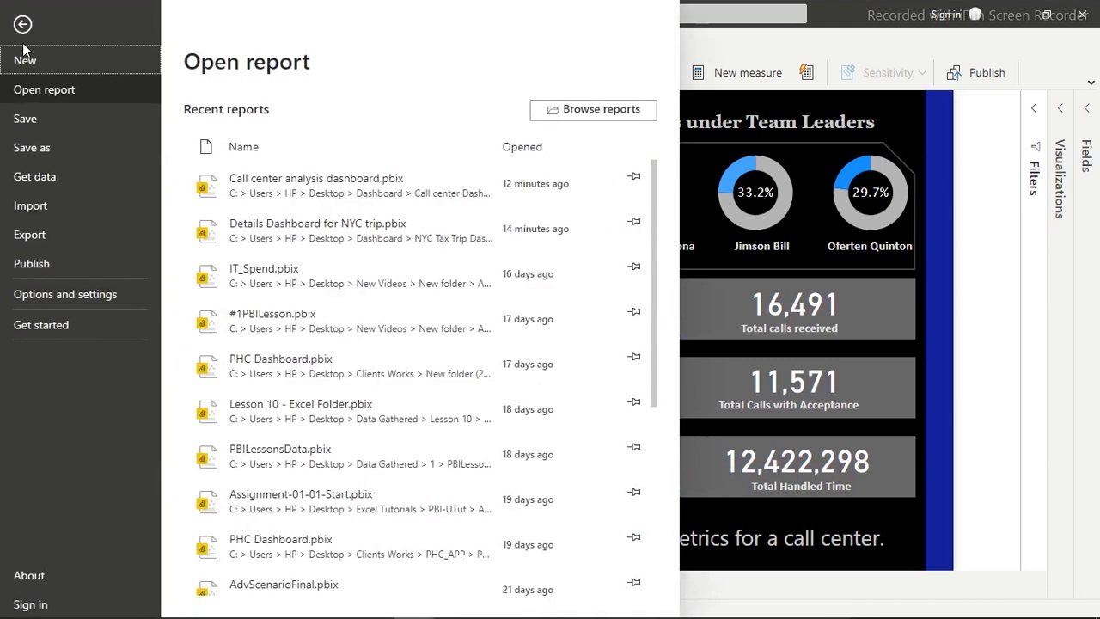
{"action": "left_click", "coordinate": [34, 67]}
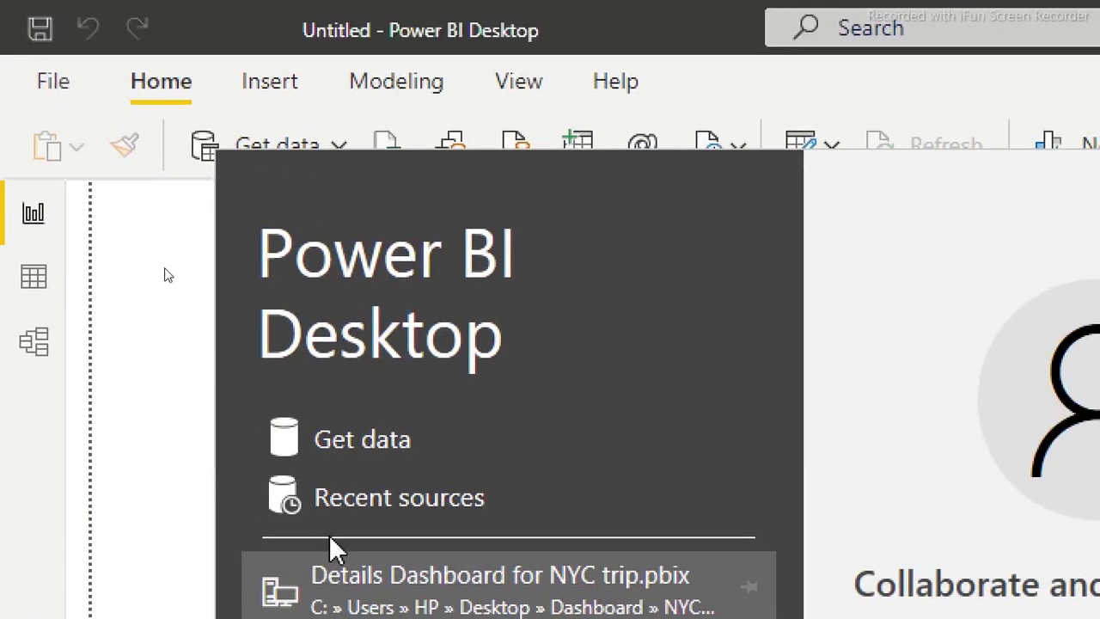
{"action": "left_click", "coordinate": [359, 438]}
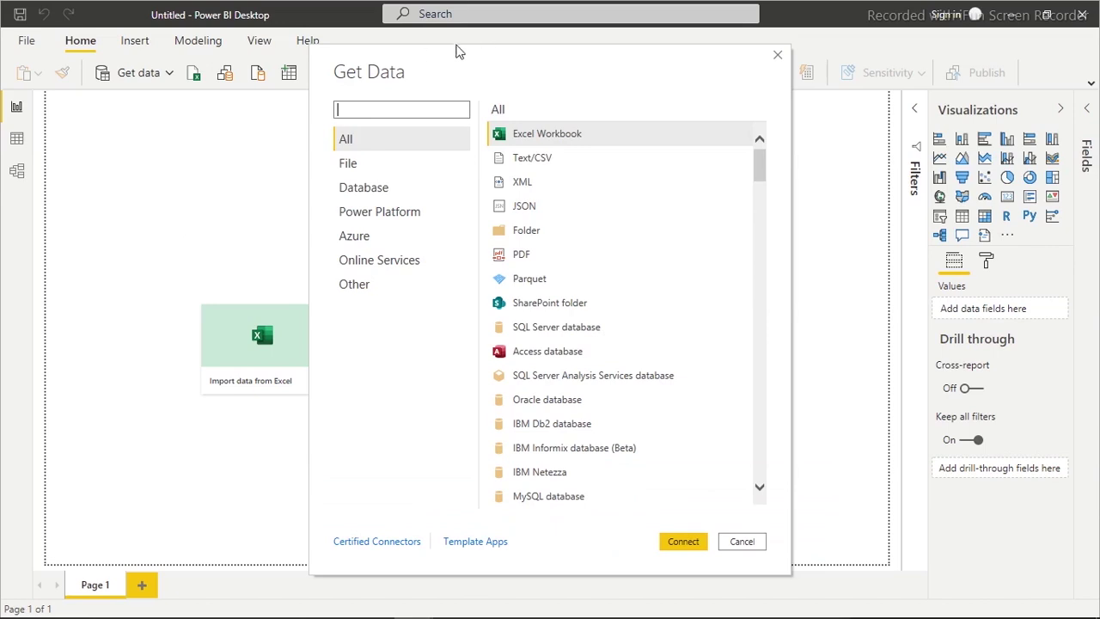
Step: Choose Excel Workbook as the source type in the Get Data list and connect
{"action": "mouse_move", "coordinate": [765, 165]}
{"action": "left_mouse_down"}
{"action": "mouse_move", "coordinate": [785, 361]}
{"action": "mouse_move", "coordinate": [759, 456]}
{"action": "mouse_move", "coordinate": [751, 128]}
{"action": "left_mouse_up"}
{"action": "left_click", "coordinate": [546, 140]}
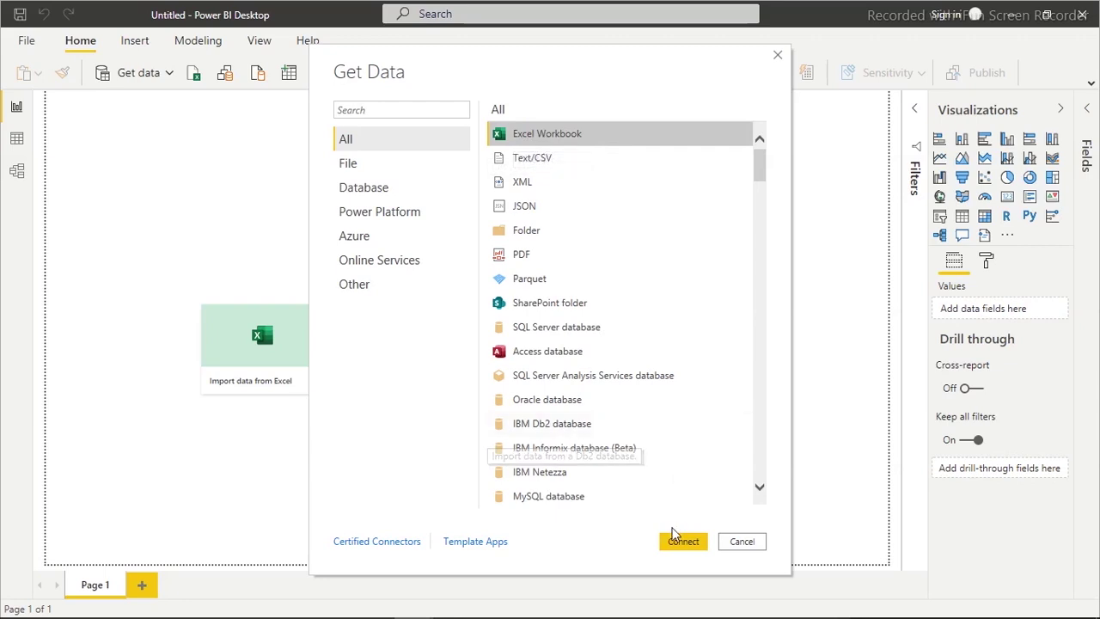
{"action": "left_click", "coordinate": [681, 547]}
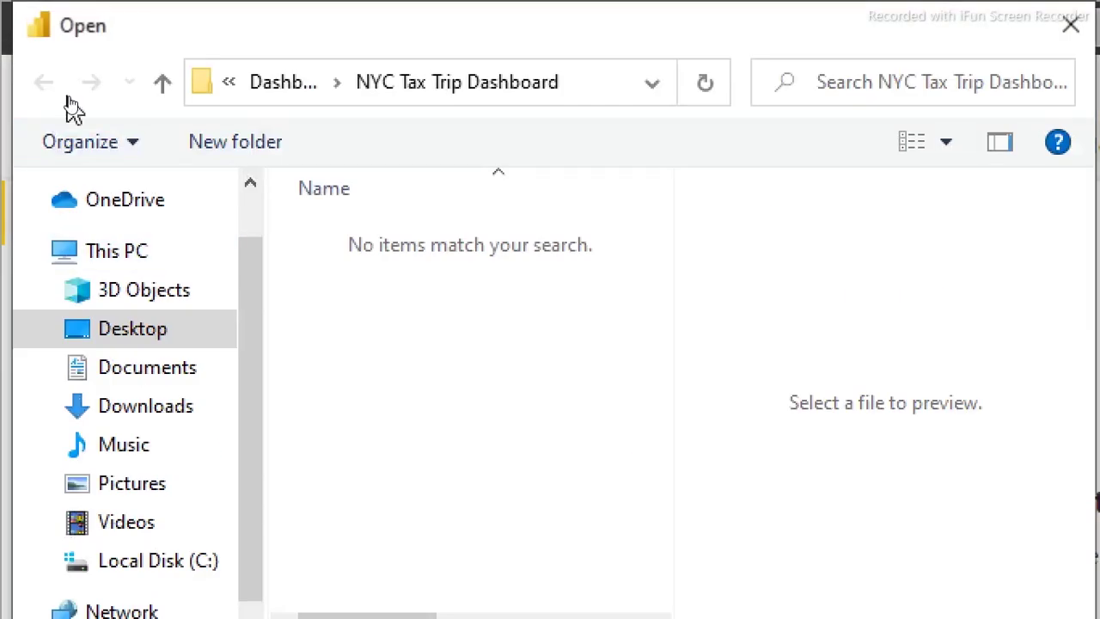
Step: Open Data.xlsm from Desktop > Dashboard > Call center Dashoard as the Excel source
{"action": "left_click", "coordinate": [124, 335]}
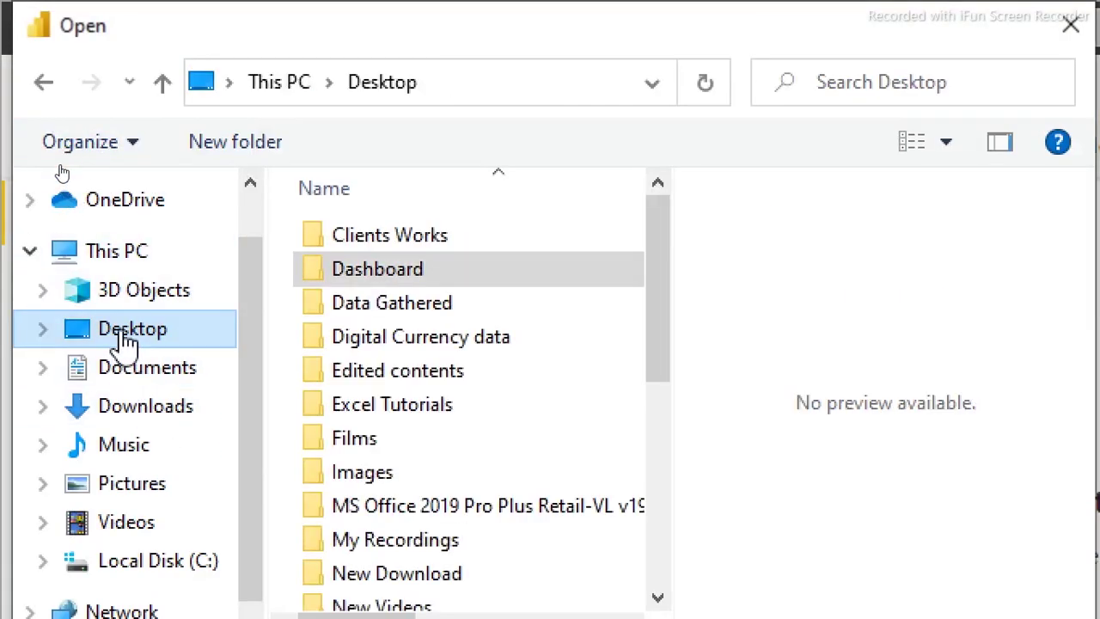
{"action": "double_click", "coordinate": [379, 273]}
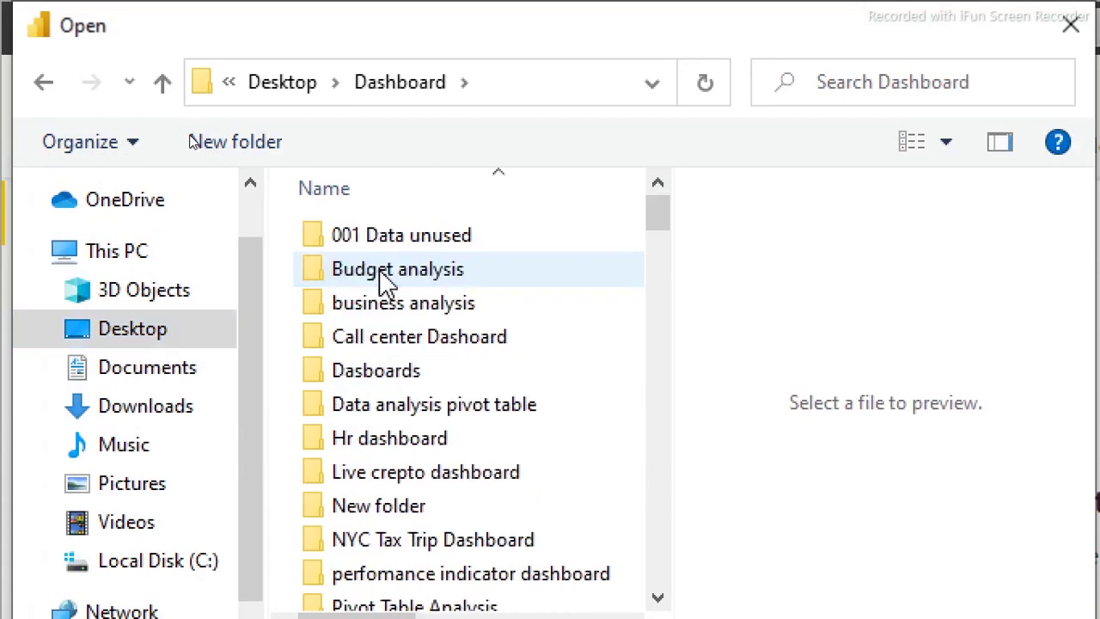
{"action": "left_click", "coordinate": [411, 341]}
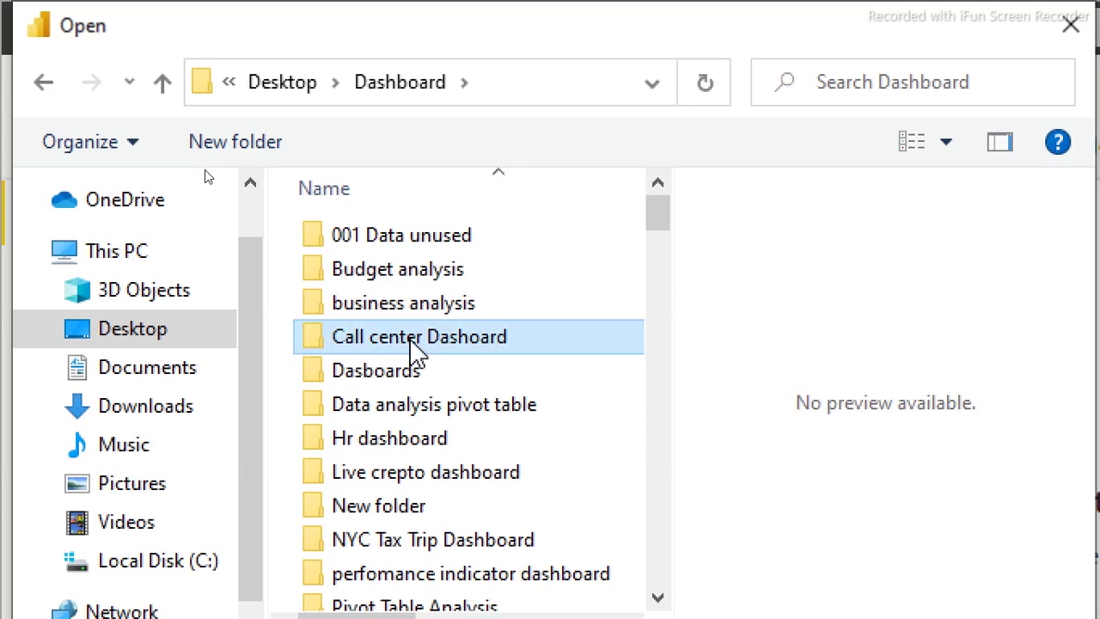
{"action": "double_click", "coordinate": [414, 344]}
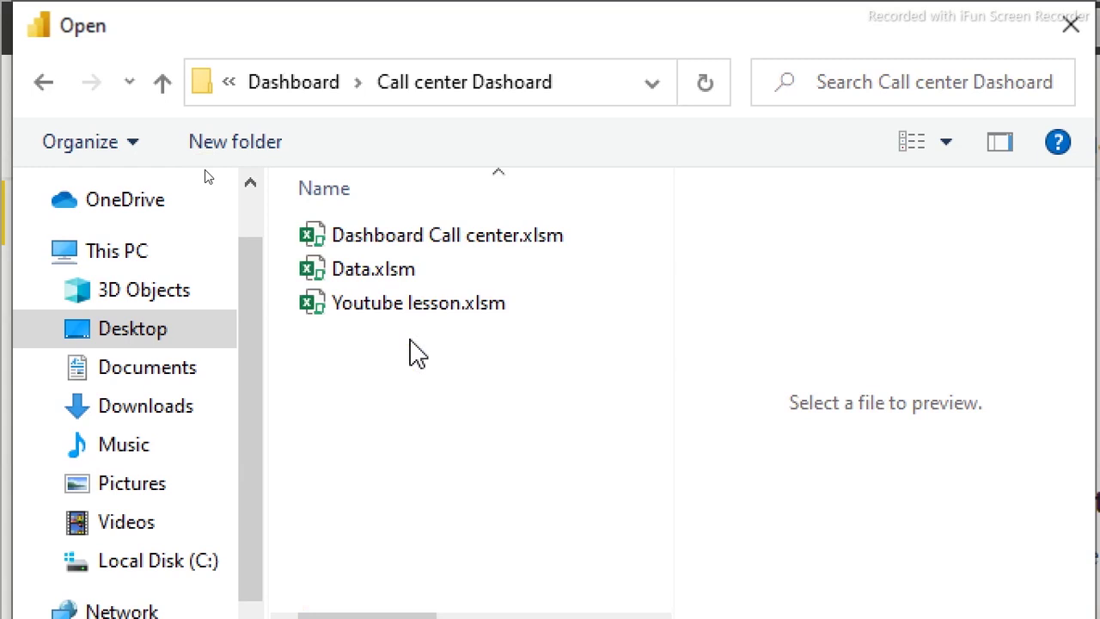
{"action": "double_click", "coordinate": [366, 275]}
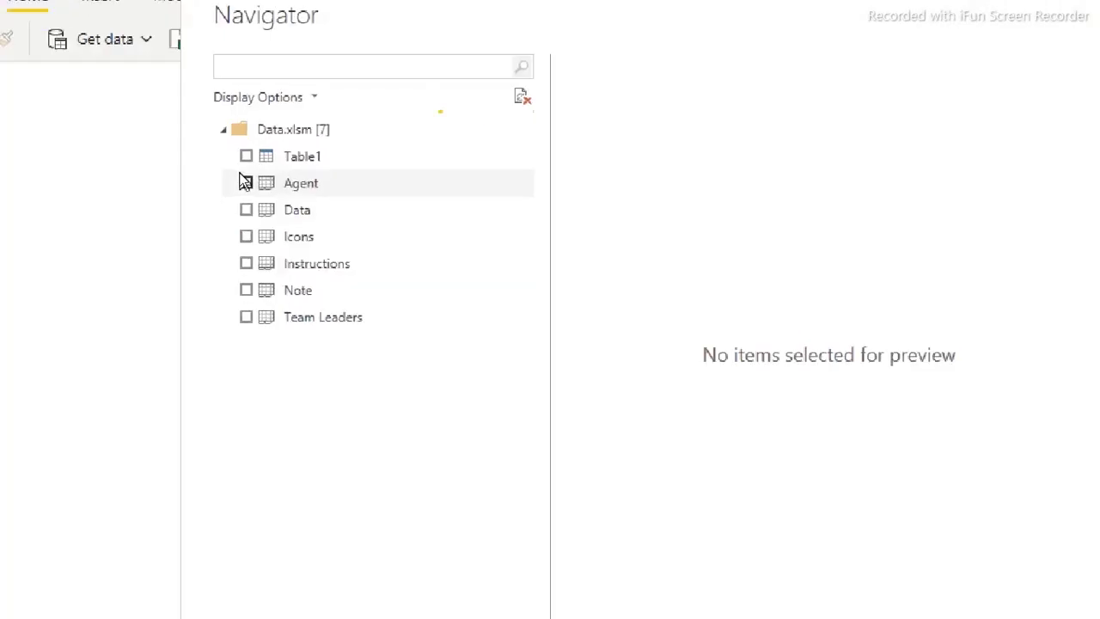
Step: Preview the Agent, Table1 and Data items in the Navigator
{"action": "left_click", "coordinate": [352, 199]}
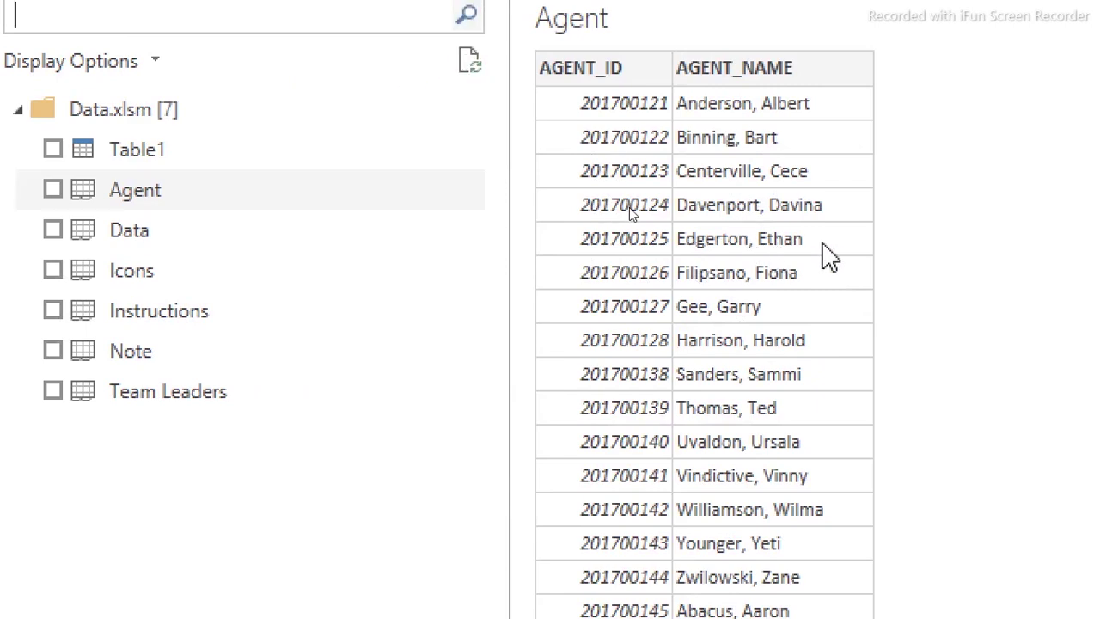
{"action": "left_click", "coordinate": [277, 168]}
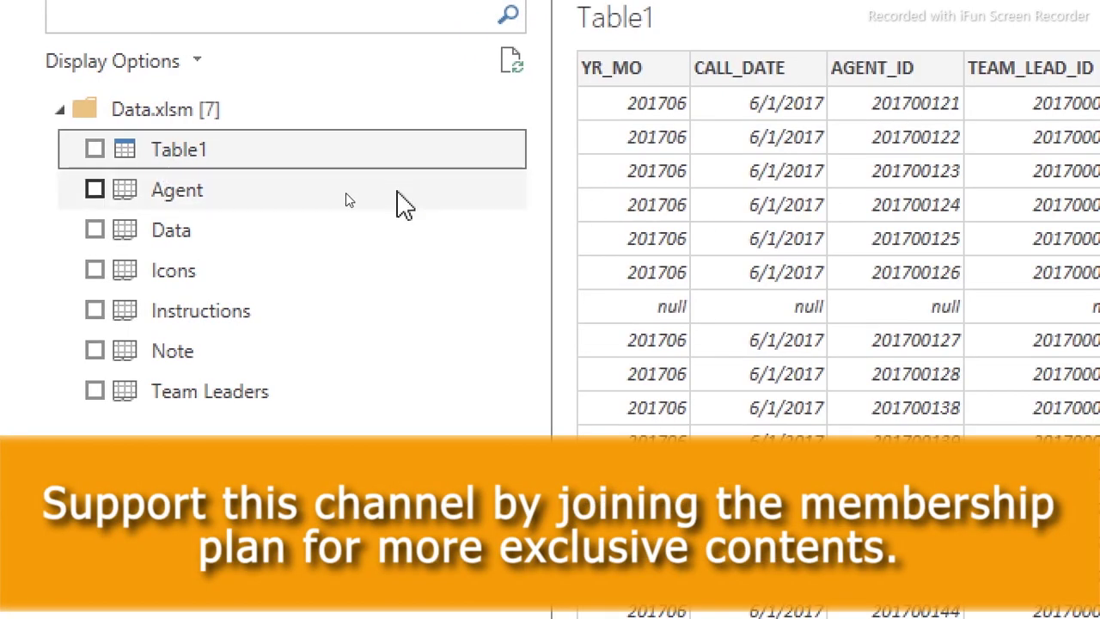
{"action": "left_click", "coordinate": [96, 232]}
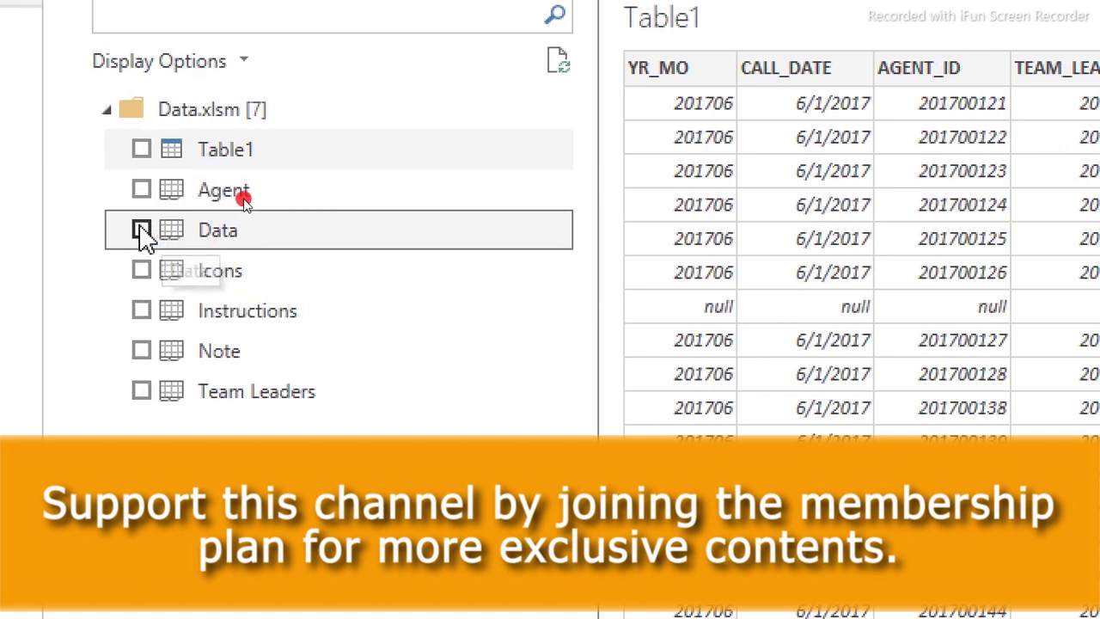
Step: Tick the Data, Agent and Team Leaders sheets and load them into Power Query
{"action": "left_click", "coordinate": [142, 230]}
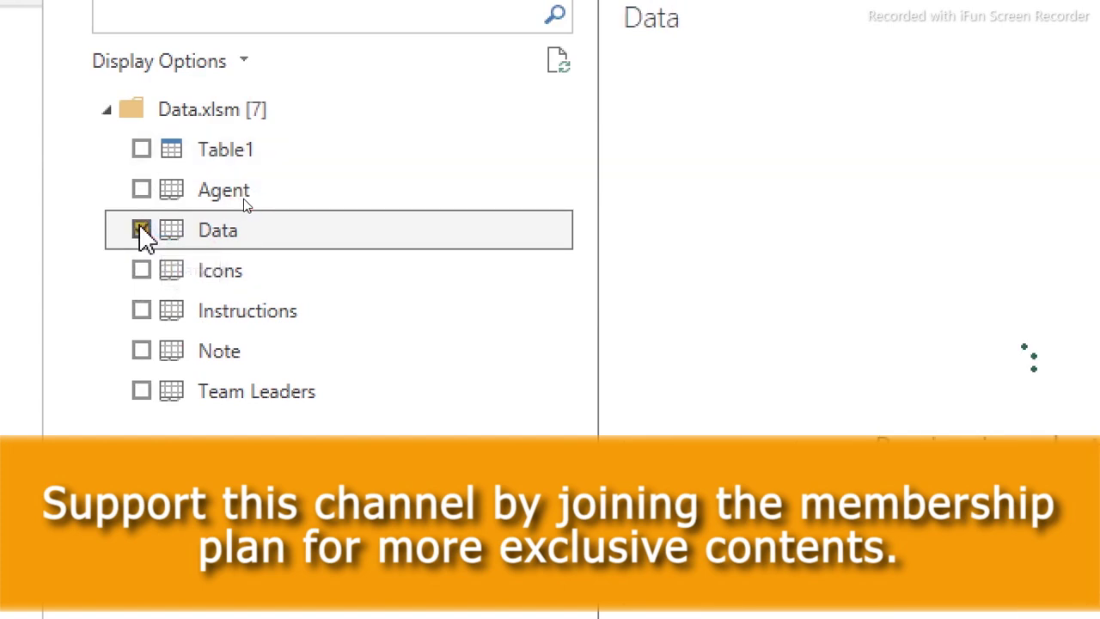
{"action": "left_click", "coordinate": [141, 189]}
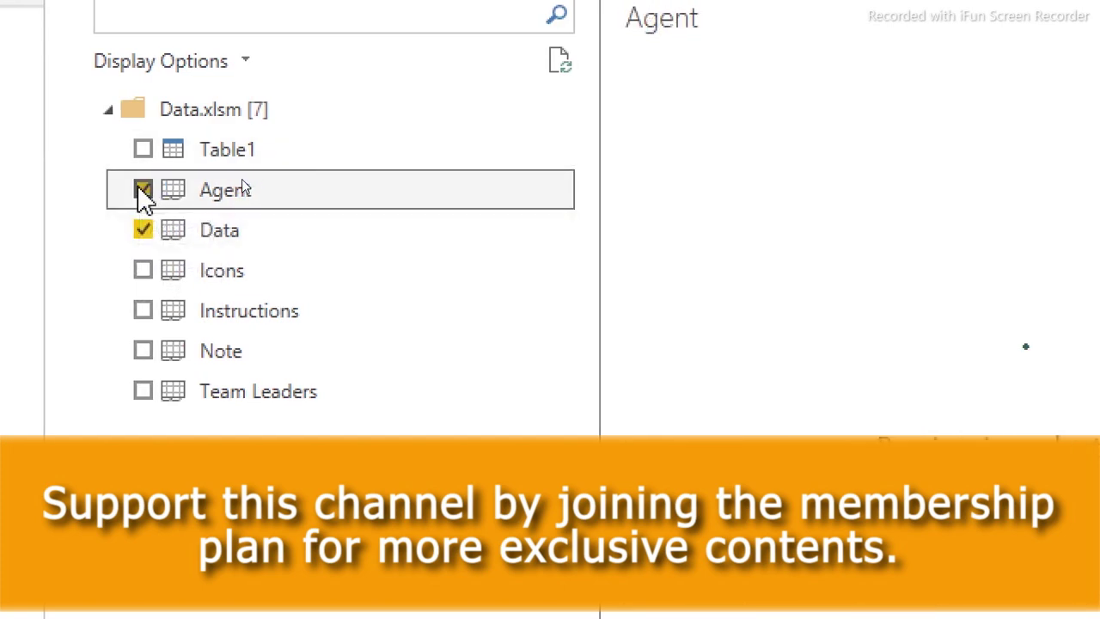
{"action": "left_click", "coordinate": [142, 391]}
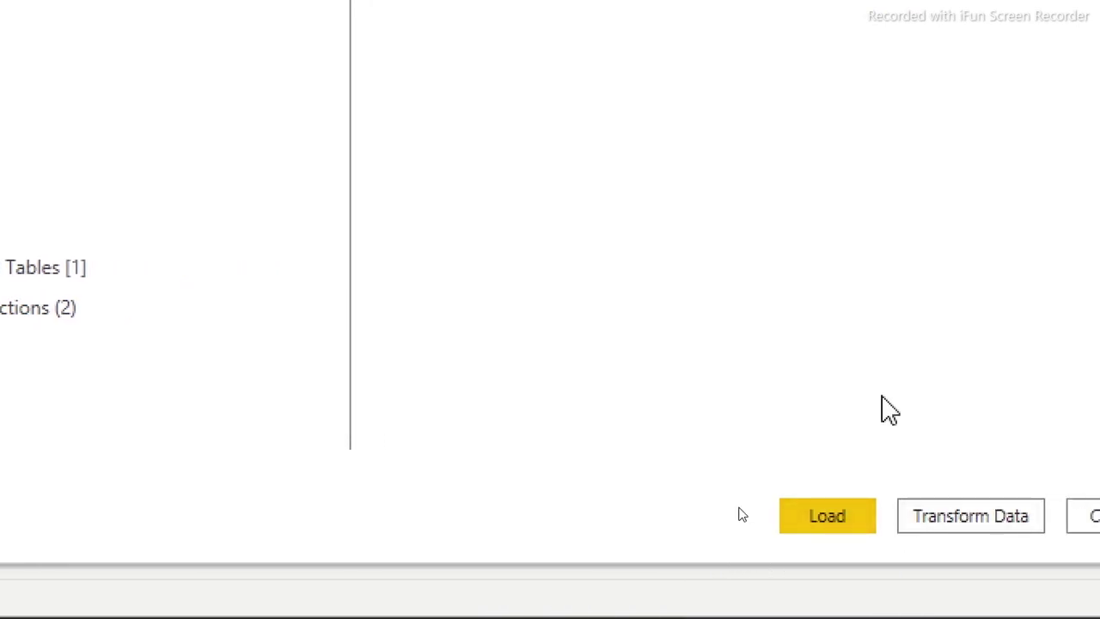
{"action": "left_click", "coordinate": [964, 520]}
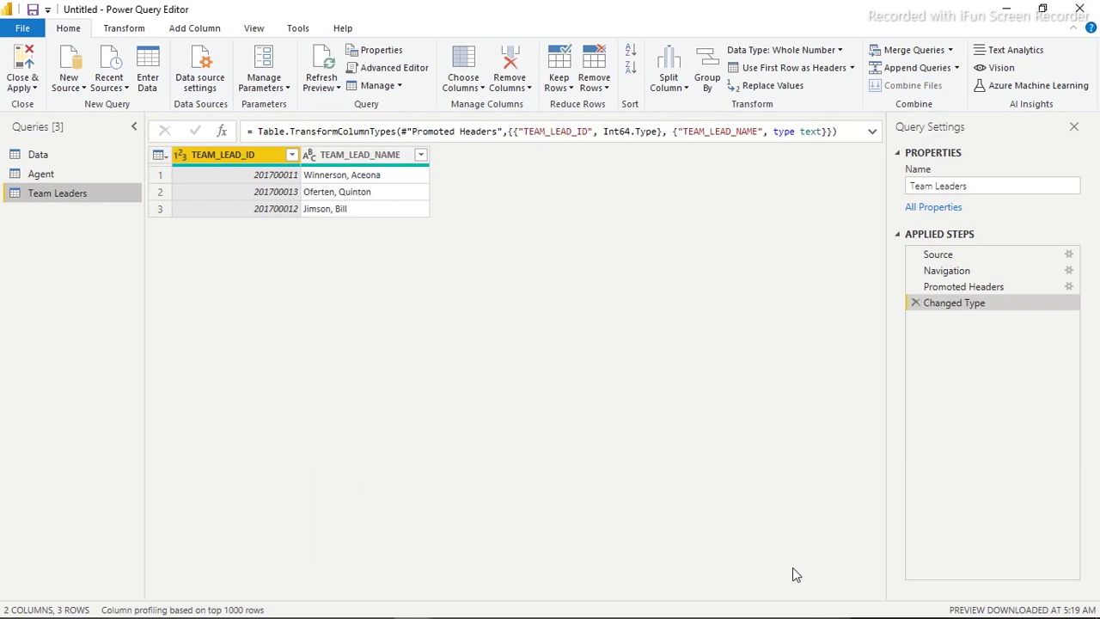
Step: Rename the Data query to FactTable in Query Settings
{"action": "left_click", "coordinate": [38, 154]}
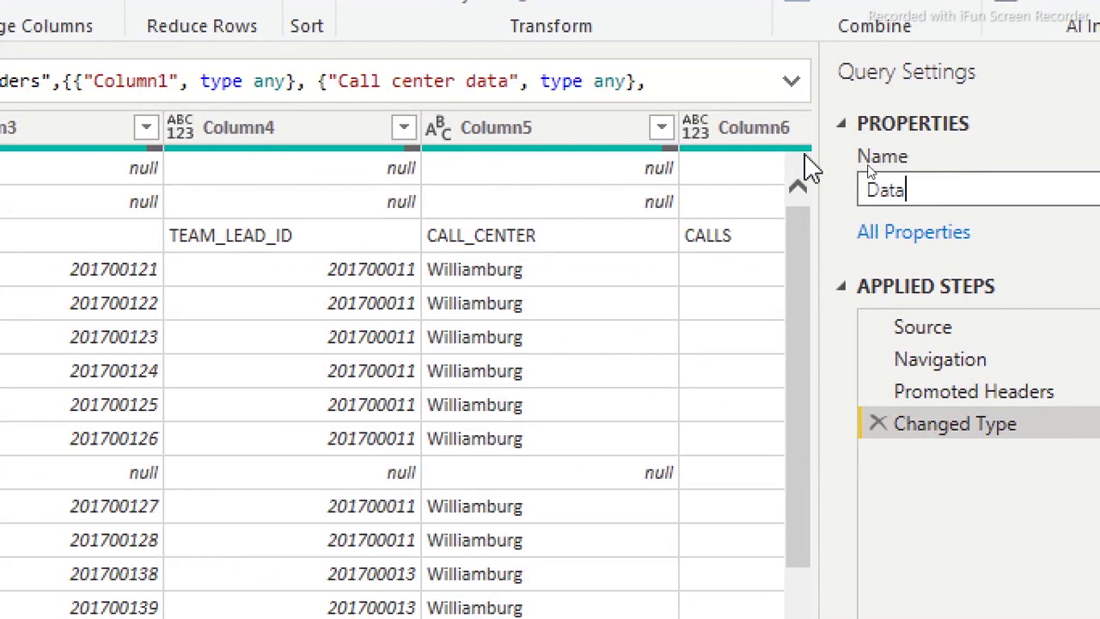
{"action": "left_click_drag", "start_coordinate": [954, 183], "coordinate": [904, 175]}
{"action": "type", "text": "FactT"}
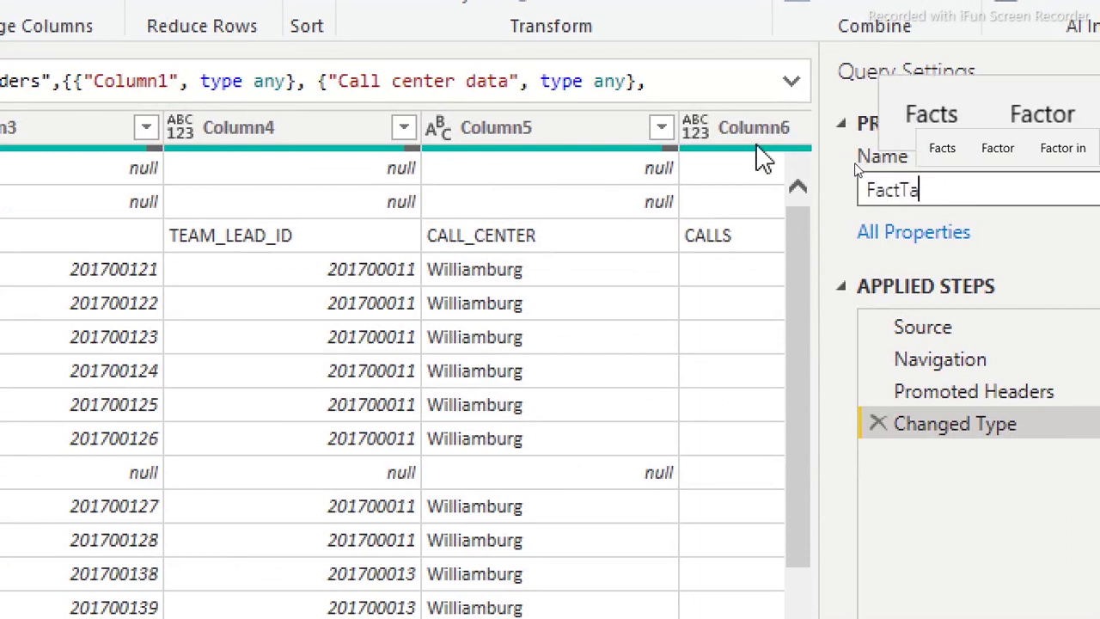
{"action": "type", "text": "able"}
{"action": "key", "text": "Return"}
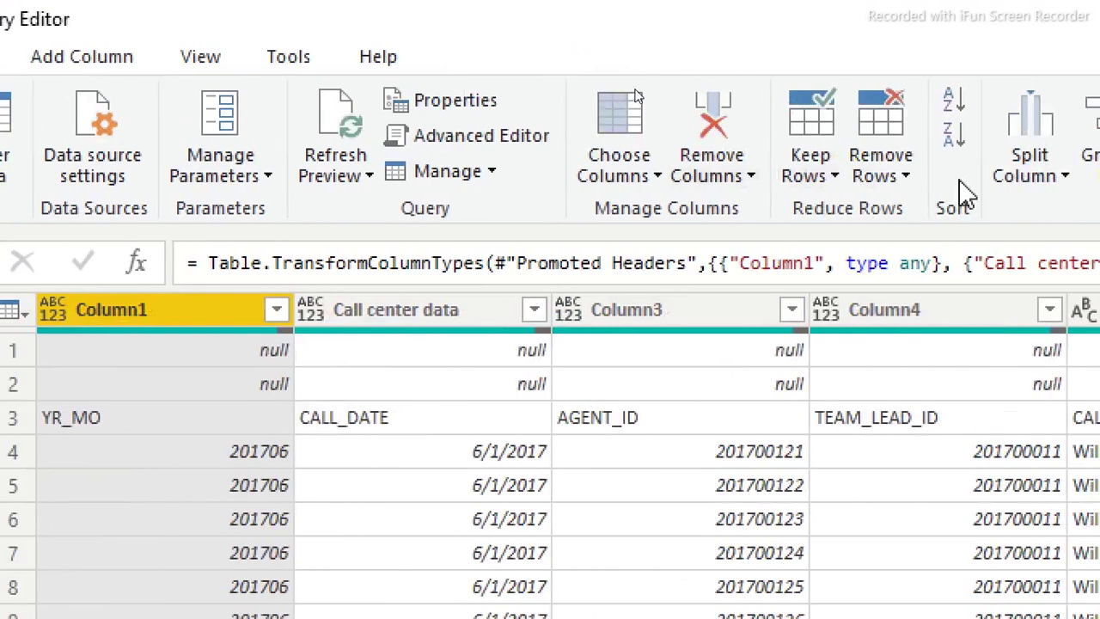
Step: Remove FactTable's top 2 rows and promote the first row to headers like YR_MO, CALL_DATE
{"action": "left_click", "coordinate": [892, 179]}
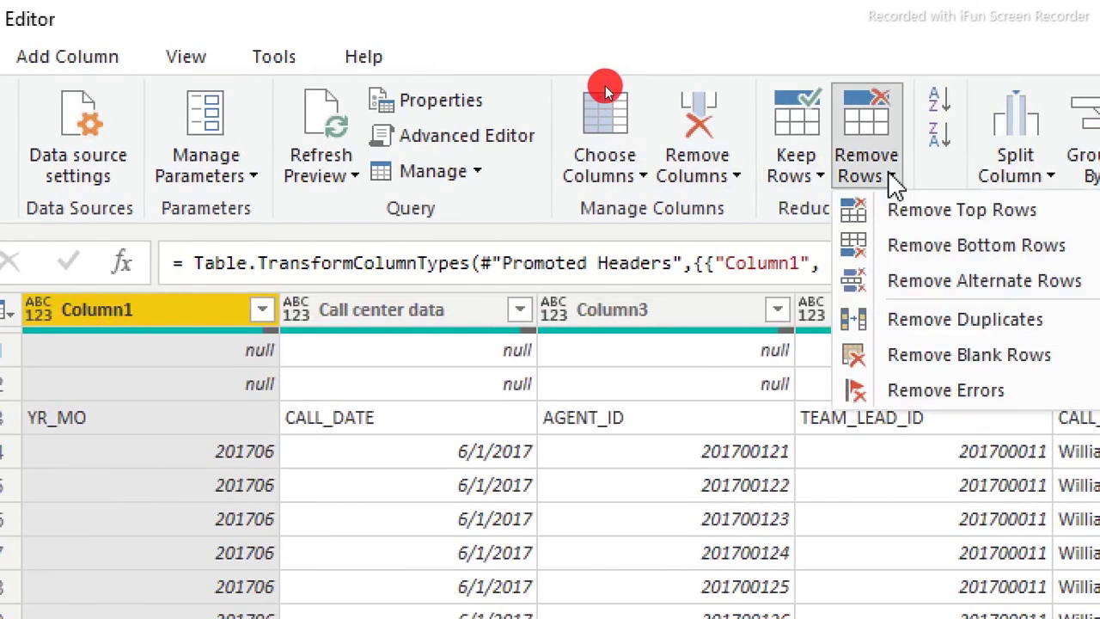
{"action": "left_click", "coordinate": [923, 225]}
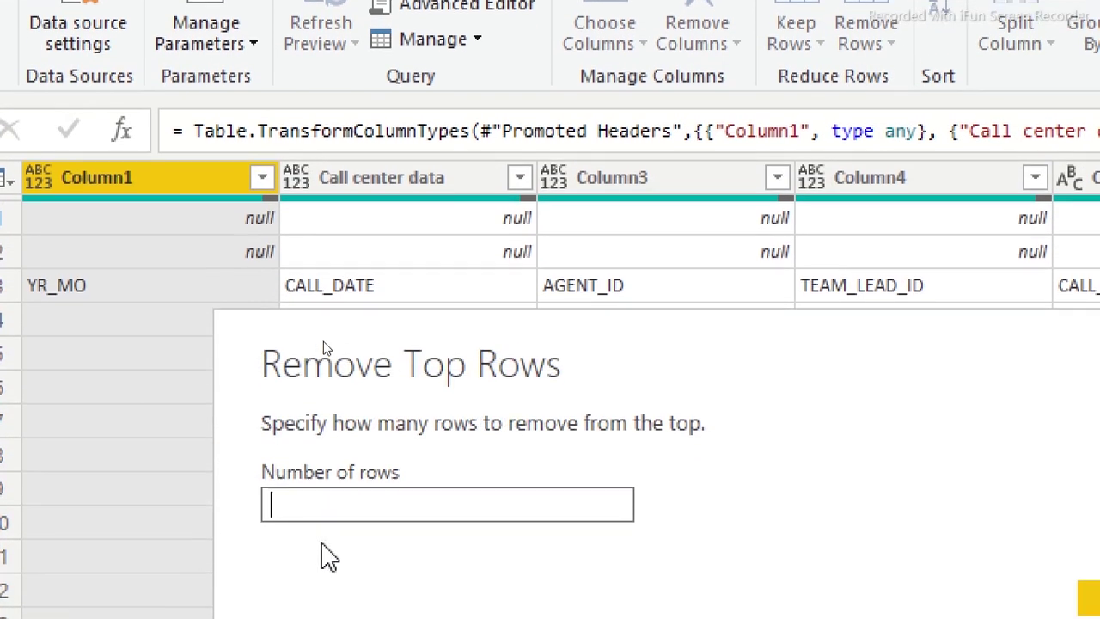
{"action": "type", "text": "2"}
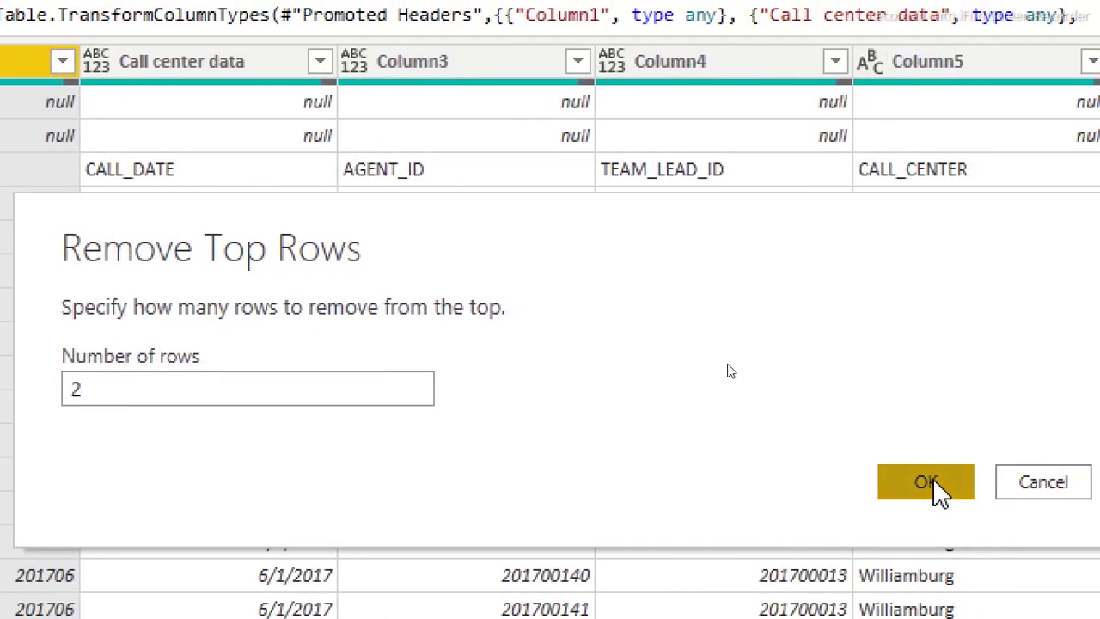
{"action": "left_click", "coordinate": [1089, 589]}
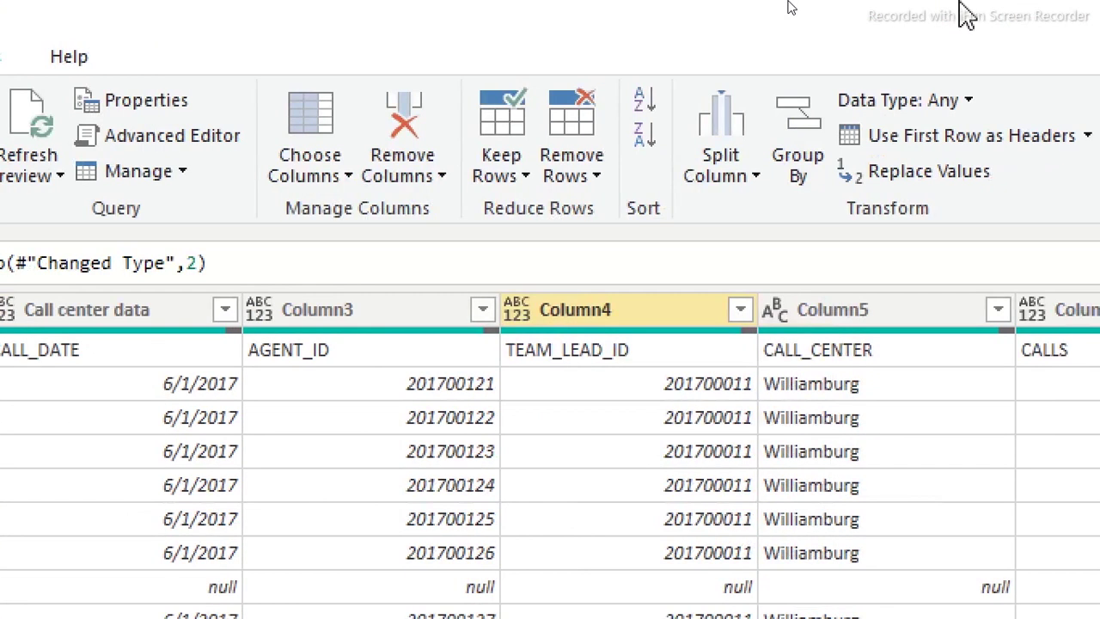
{"action": "left_click", "coordinate": [860, 136]}
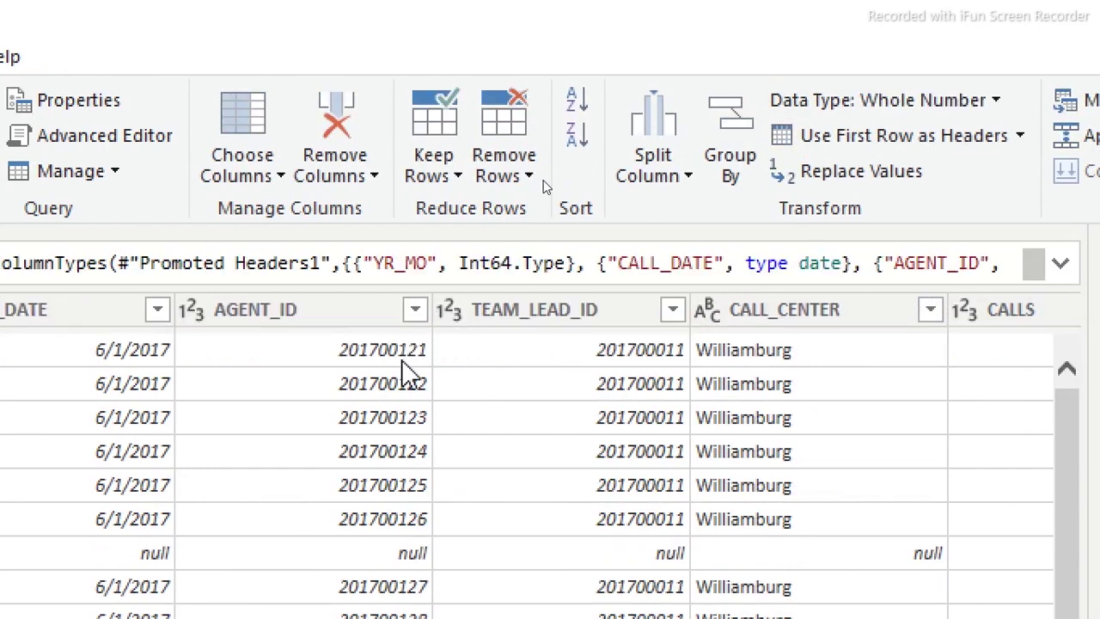
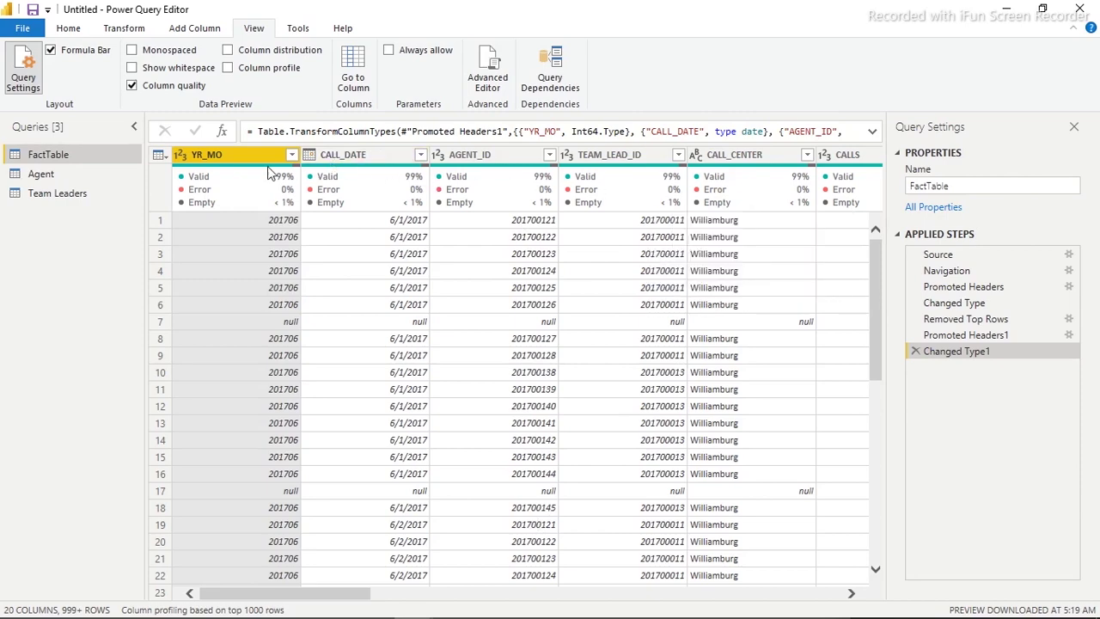
Step: Filter FactTable's YR_MO column to exclude (null) values
{"action": "mouse_move", "coordinate": [275, 183]}
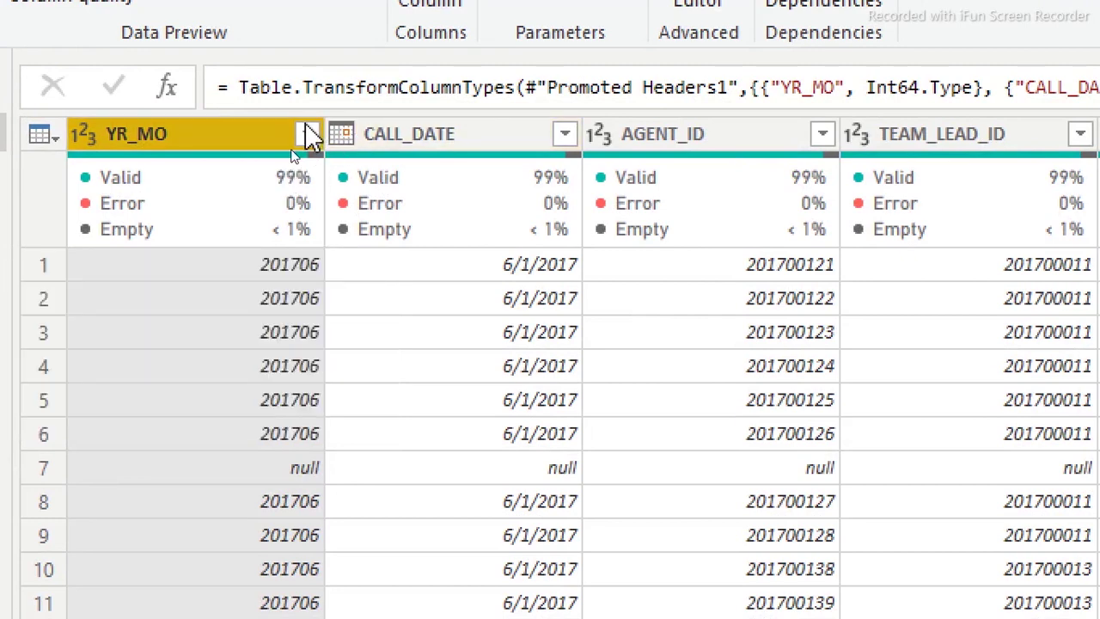
{"action": "left_click", "coordinate": [308, 135]}
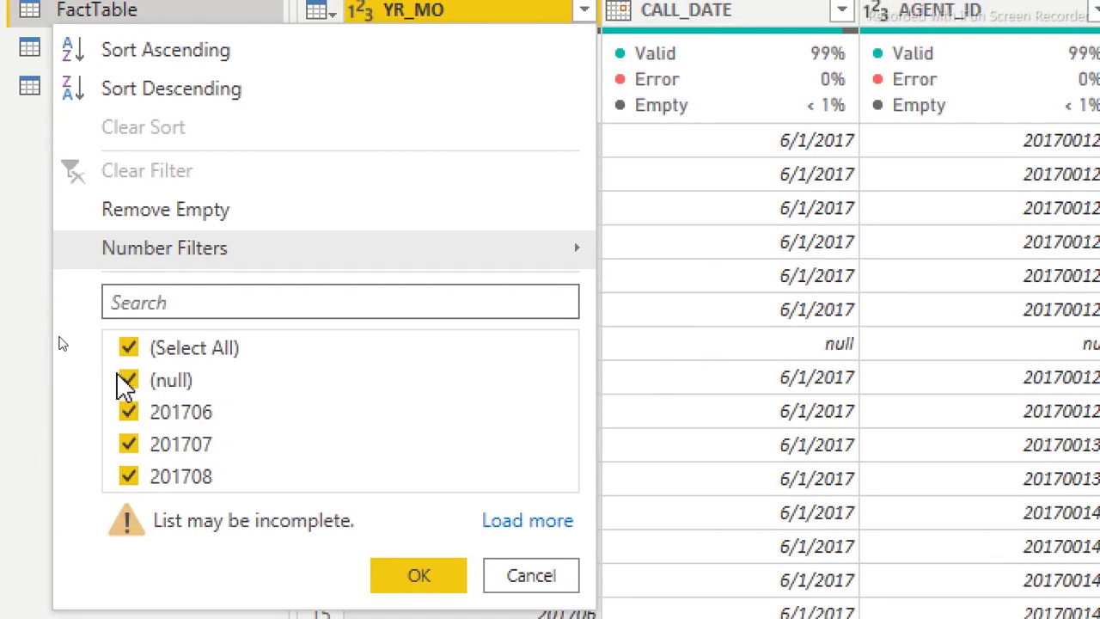
{"action": "left_click", "coordinate": [128, 381]}
{"action": "left_click", "coordinate": [447, 577]}
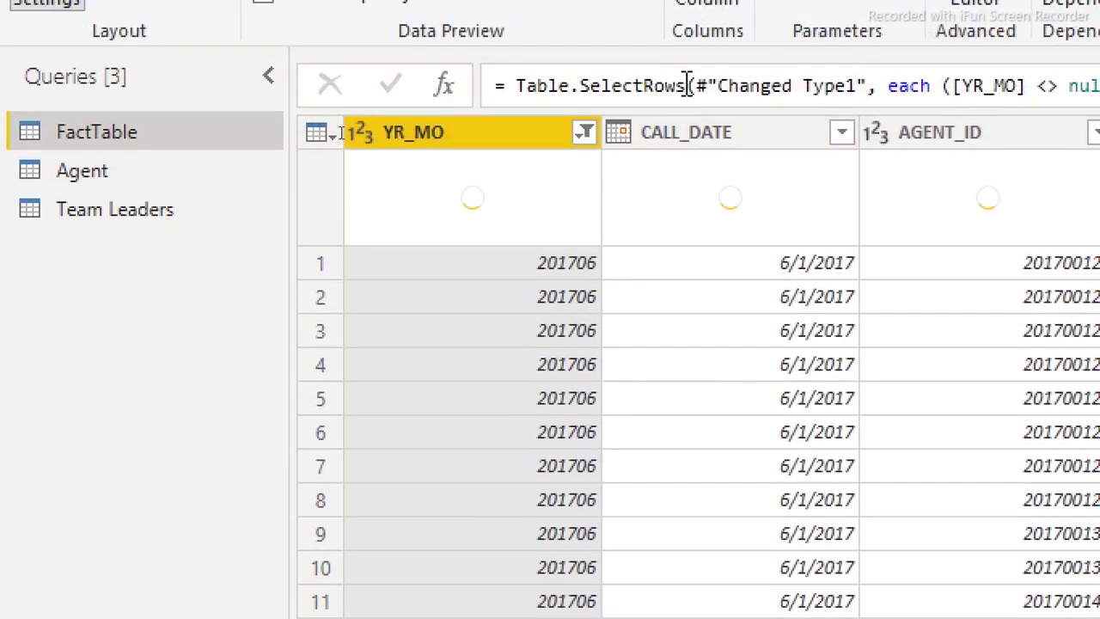
Step: Remove the empty Column1, Column2 and Column3 columns from FactTable
{"action": "mouse_move", "coordinate": [527, 191]}
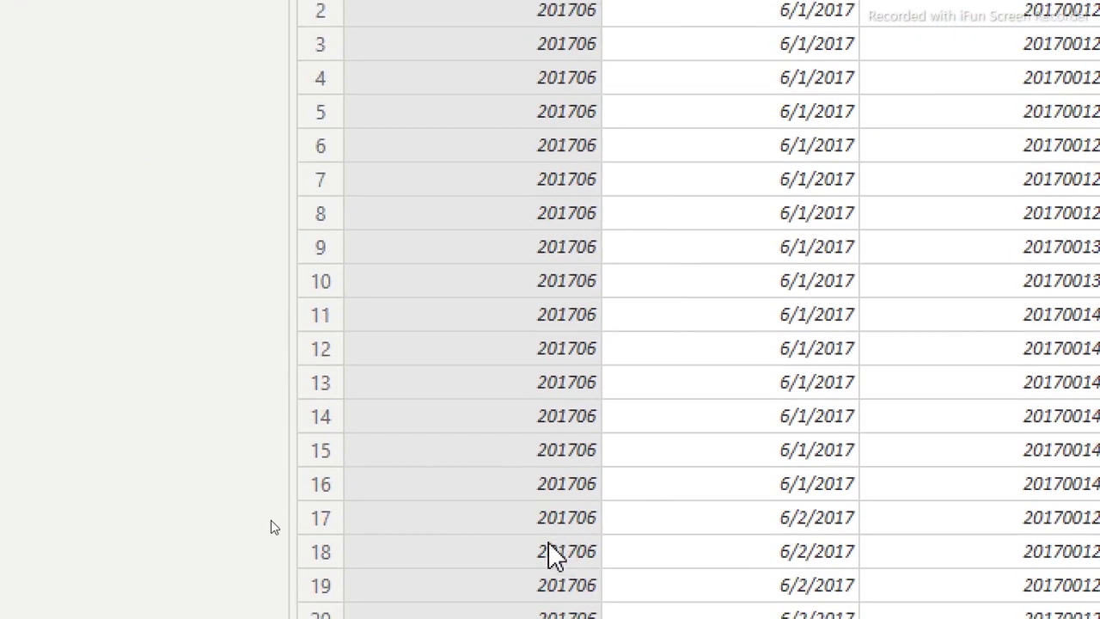
{"action": "left_click_drag", "start_coordinate": [543, 563], "coordinate": [965, 437]}
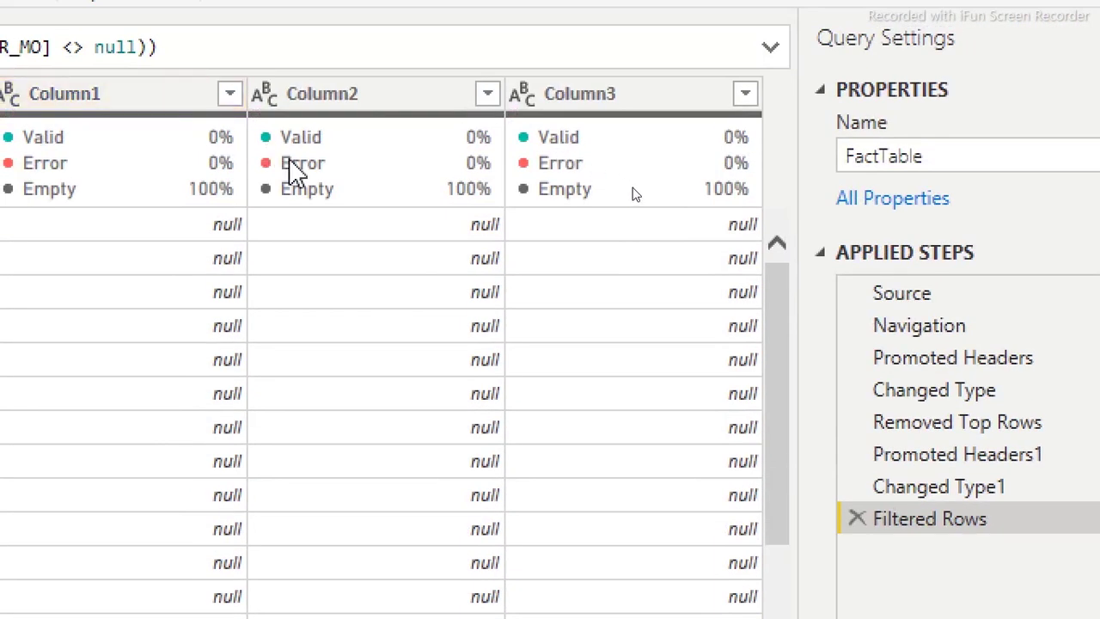
{"action": "mouse_move", "coordinate": [310, 181]}
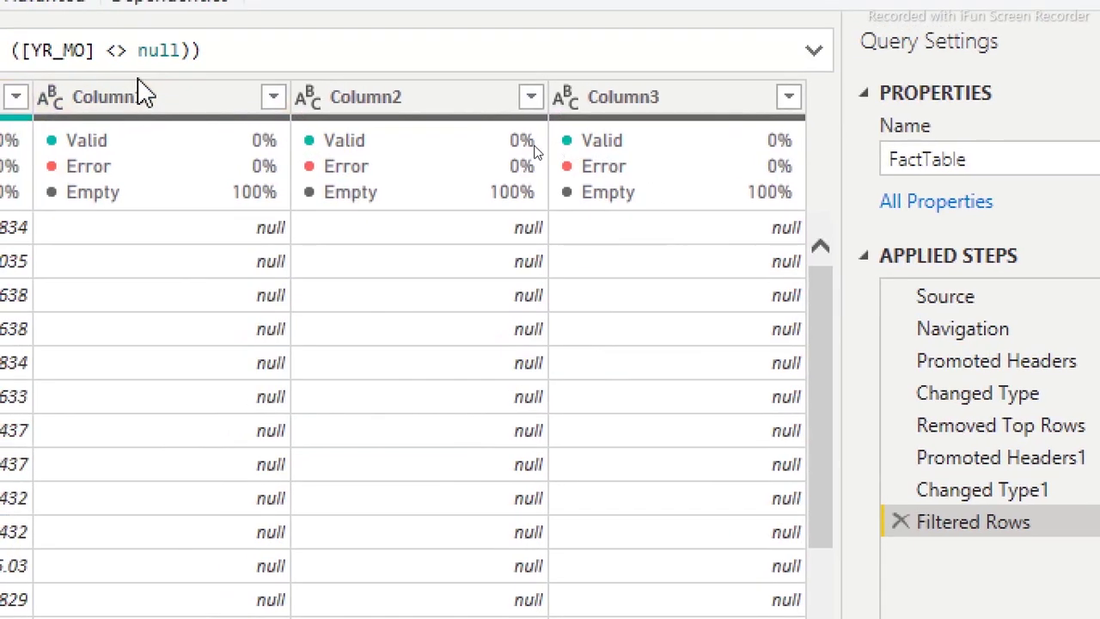
{"action": "left_click", "coordinate": [139, 108]}
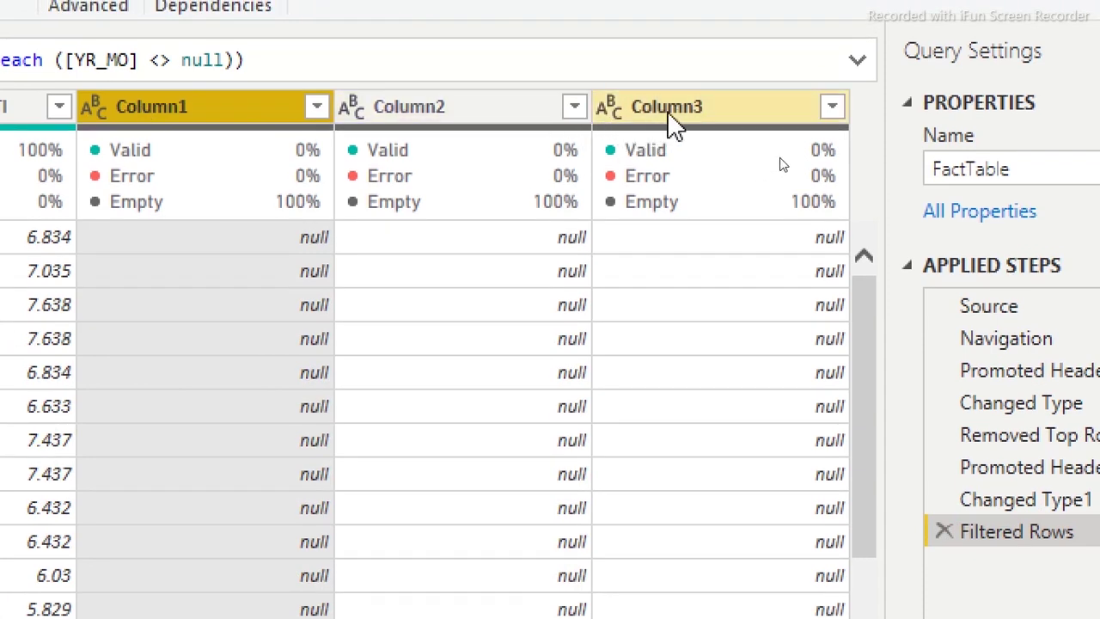
{"action": "left_click", "coordinate": [674, 103], "text": "shift"}
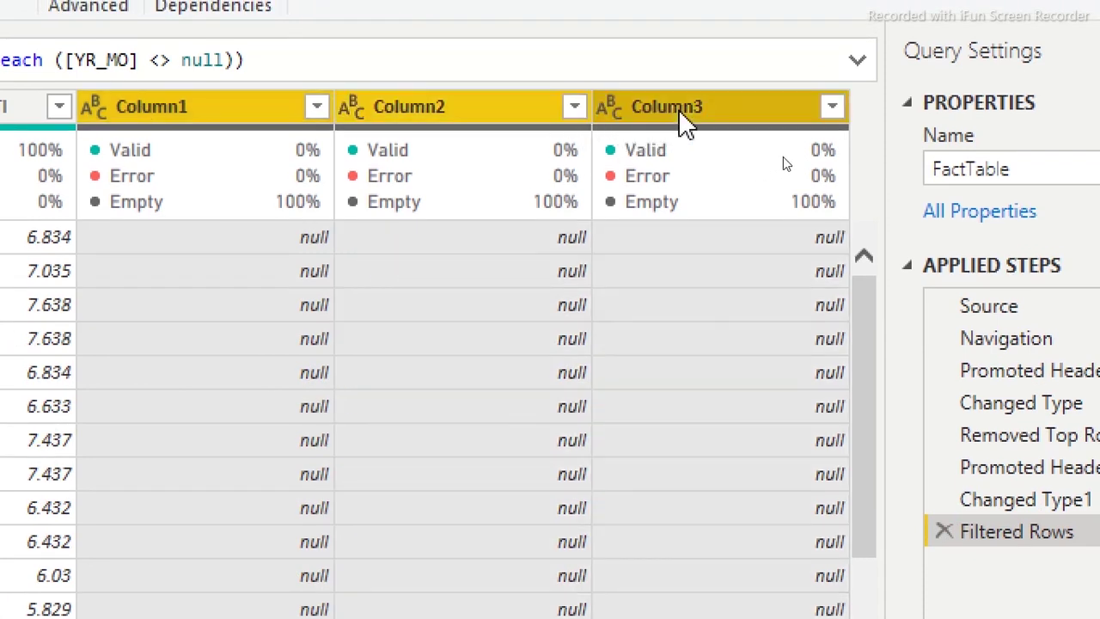
{"action": "right_click", "coordinate": [678, 109]}
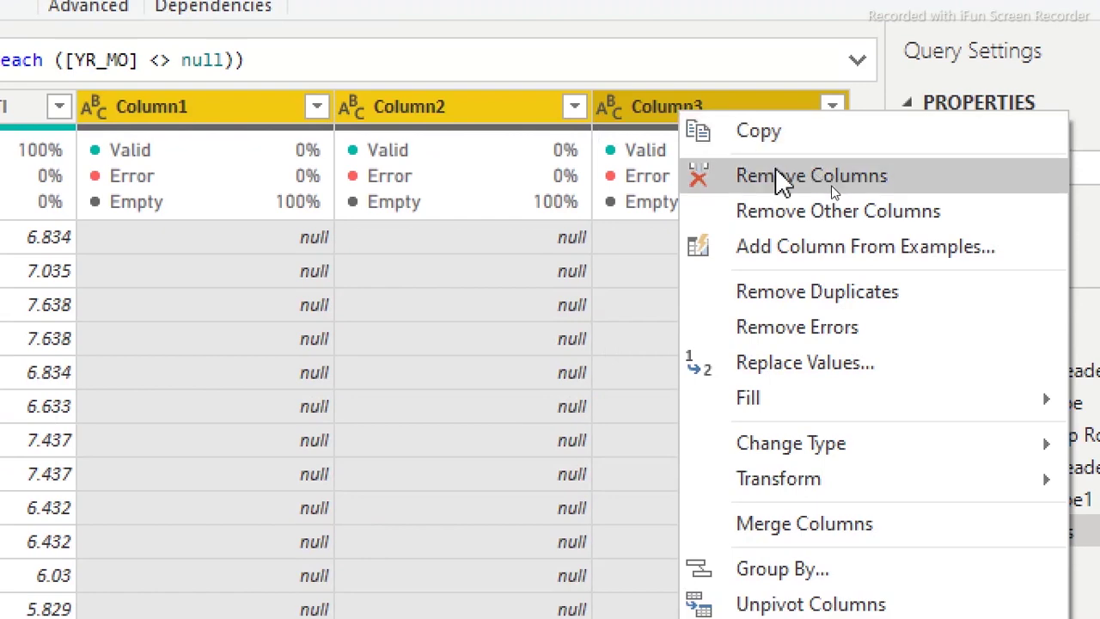
{"action": "left_click", "coordinate": [782, 178]}
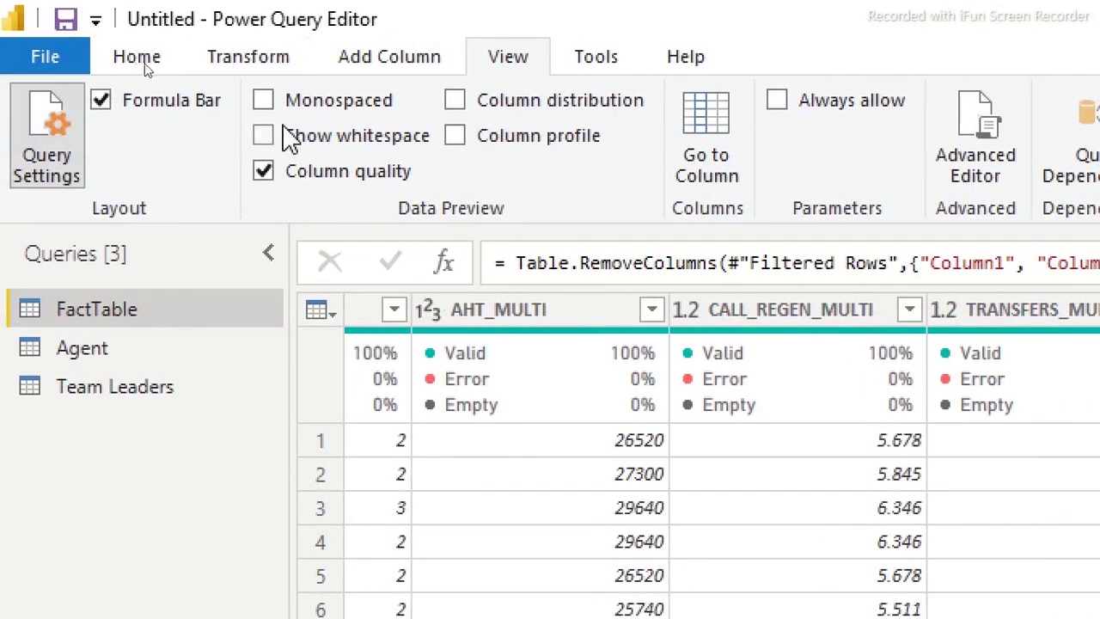
Step: Turn off column quality statistics and bring up the Close & Apply choices
{"action": "left_click", "coordinate": [266, 180]}
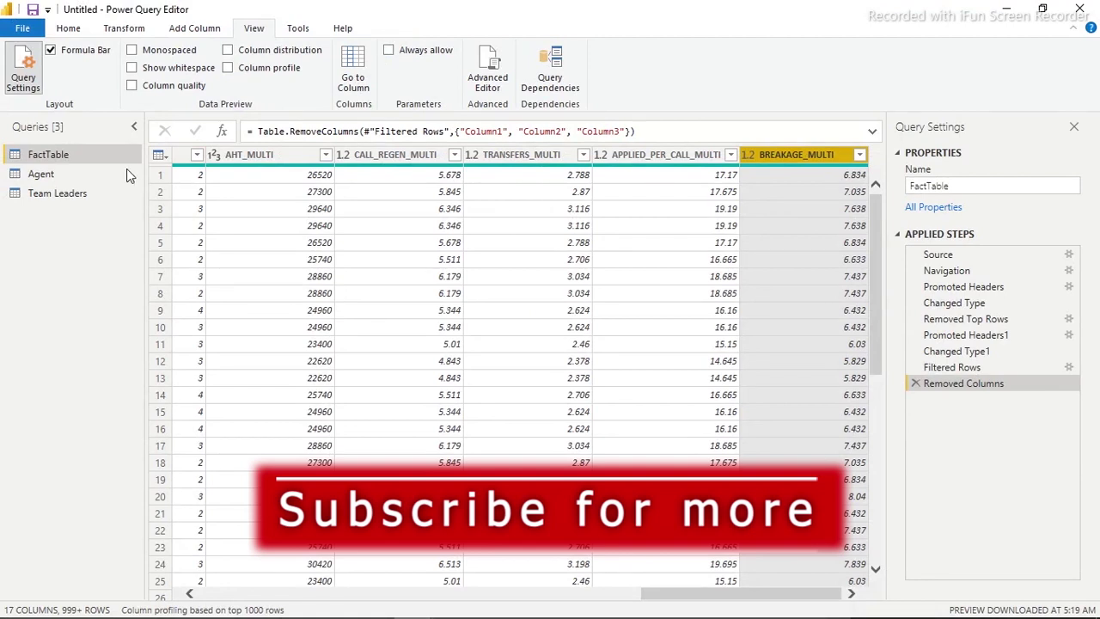
{"action": "left_click", "coordinate": [70, 30]}
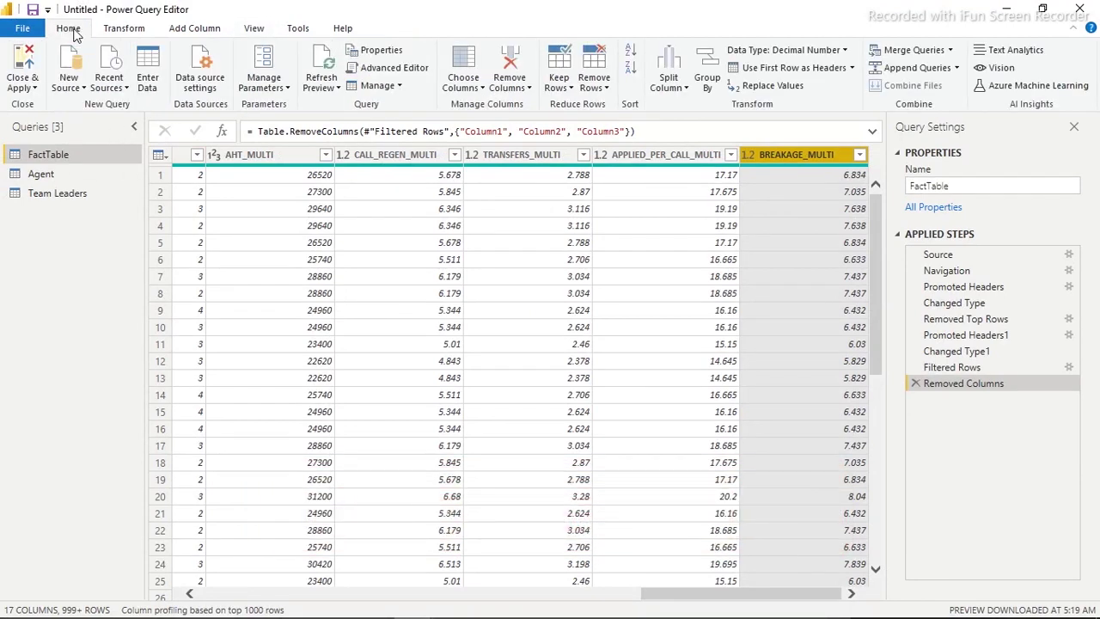
{"action": "left_click", "coordinate": [36, 86]}
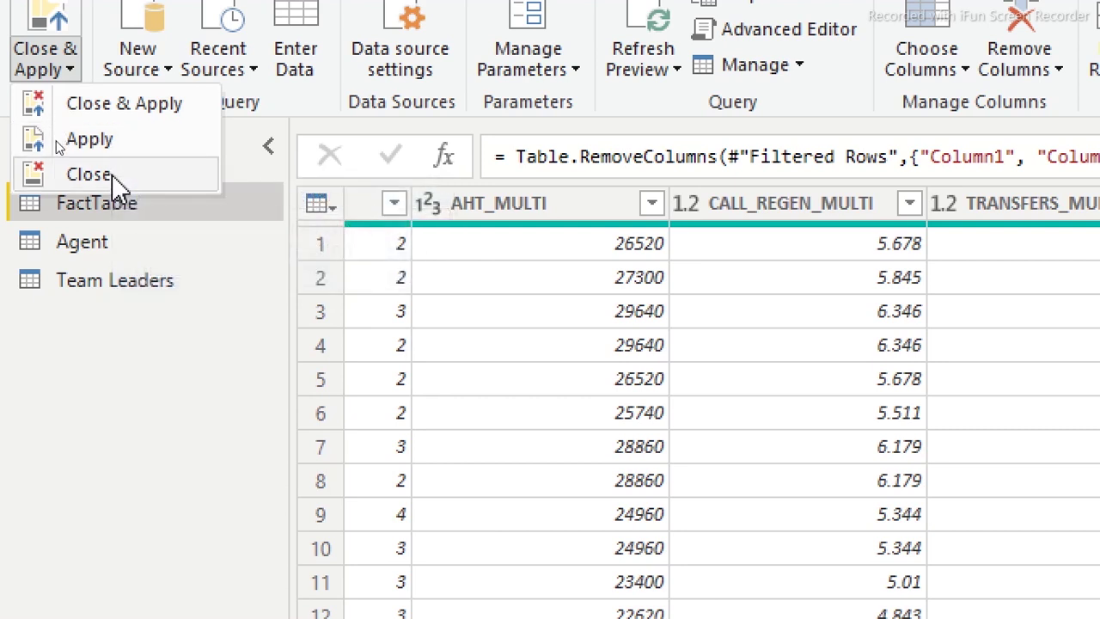
Step: Close & Apply so Agent, FactTable and Team Leaders load into the report
{"action": "left_click", "coordinate": [110, 105]}
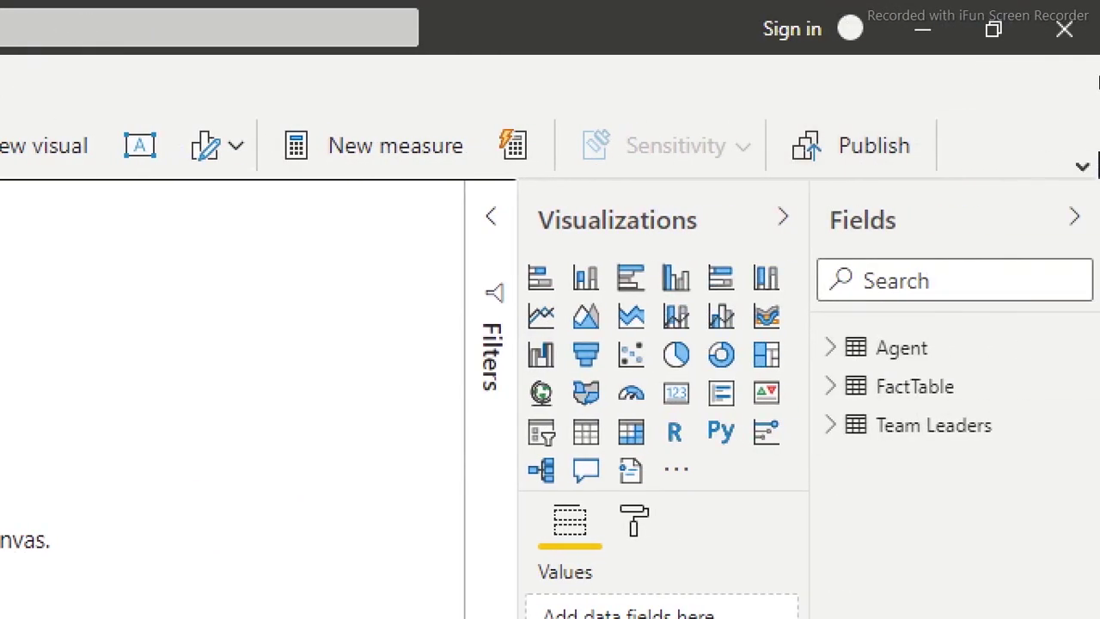
{"action": "left_click", "coordinate": [1082, 166]}
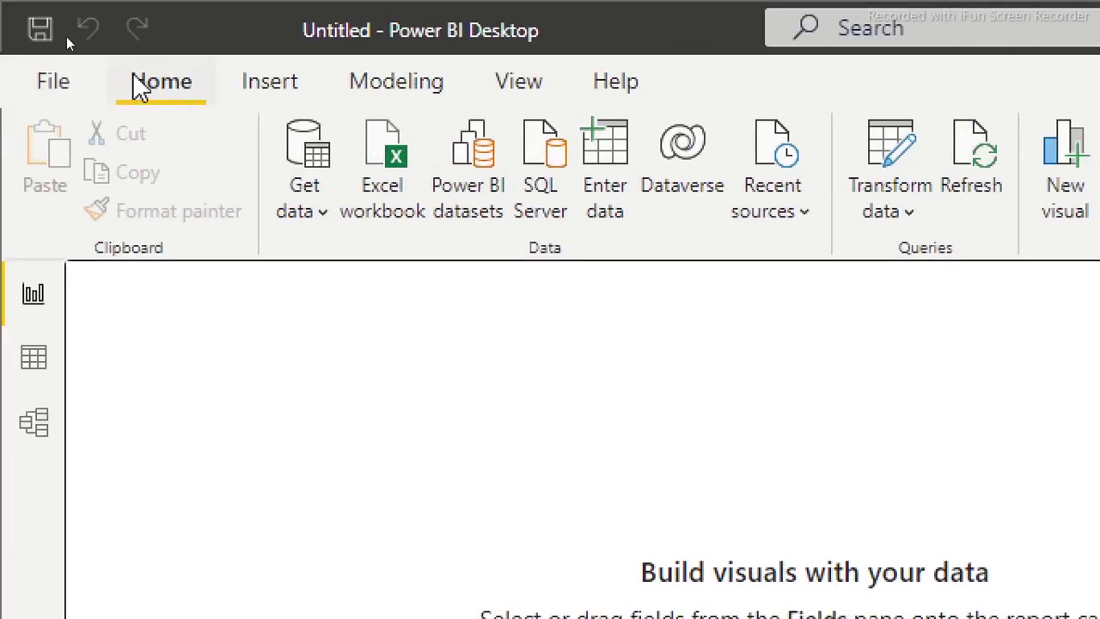
Step: Create an empty table named 'All Measures' with Enter data
{"action": "left_click", "coordinate": [606, 165]}
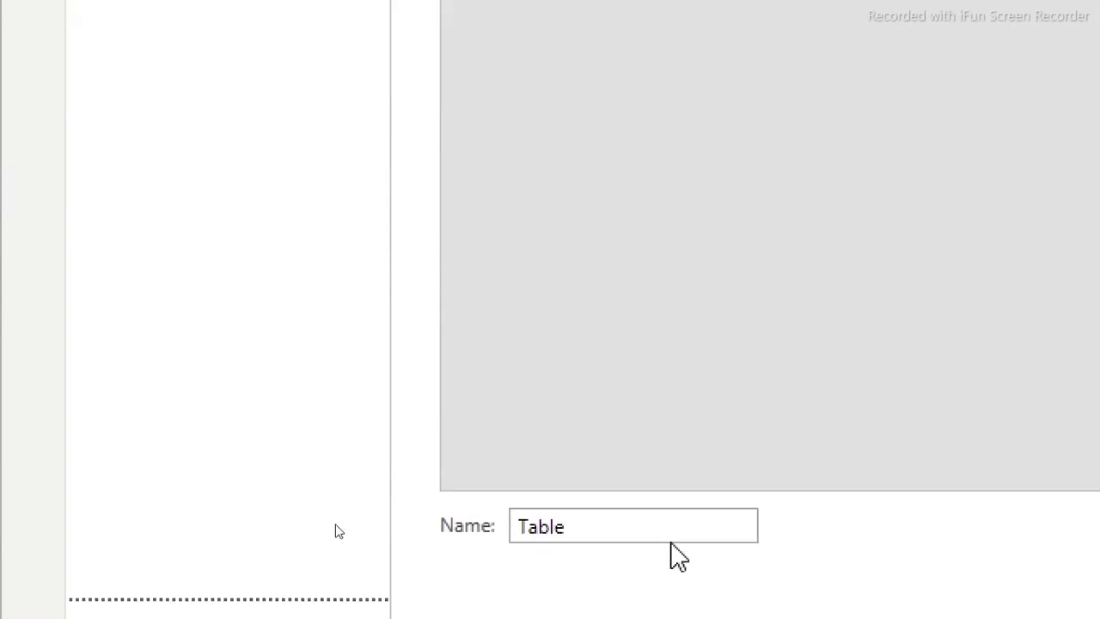
{"action": "double_click", "coordinate": [614, 507]}
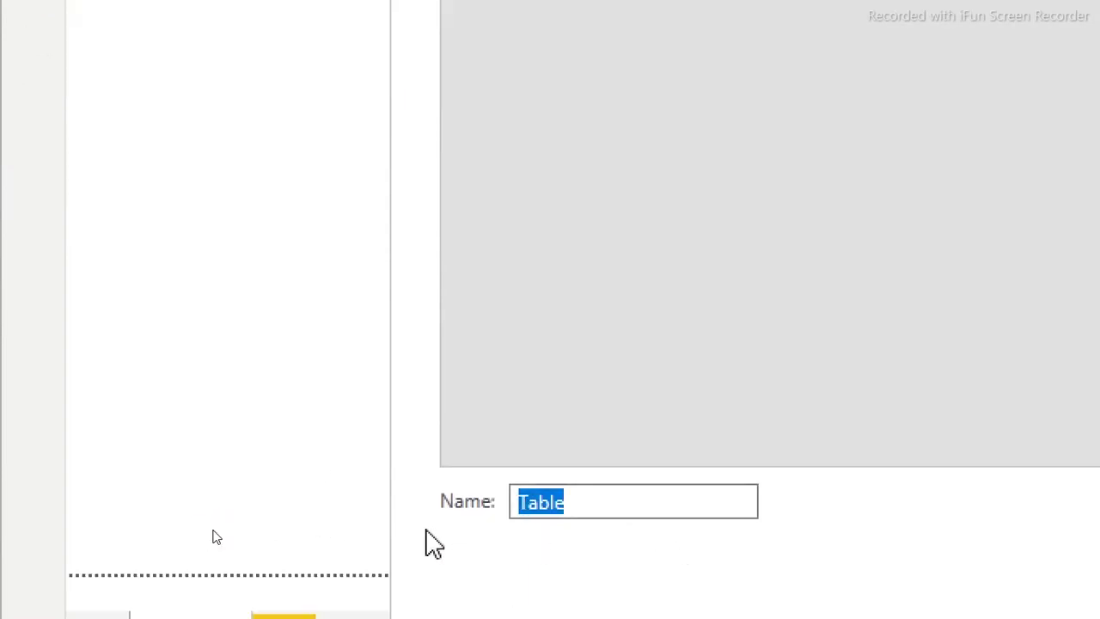
{"action": "type", "text": "All"}
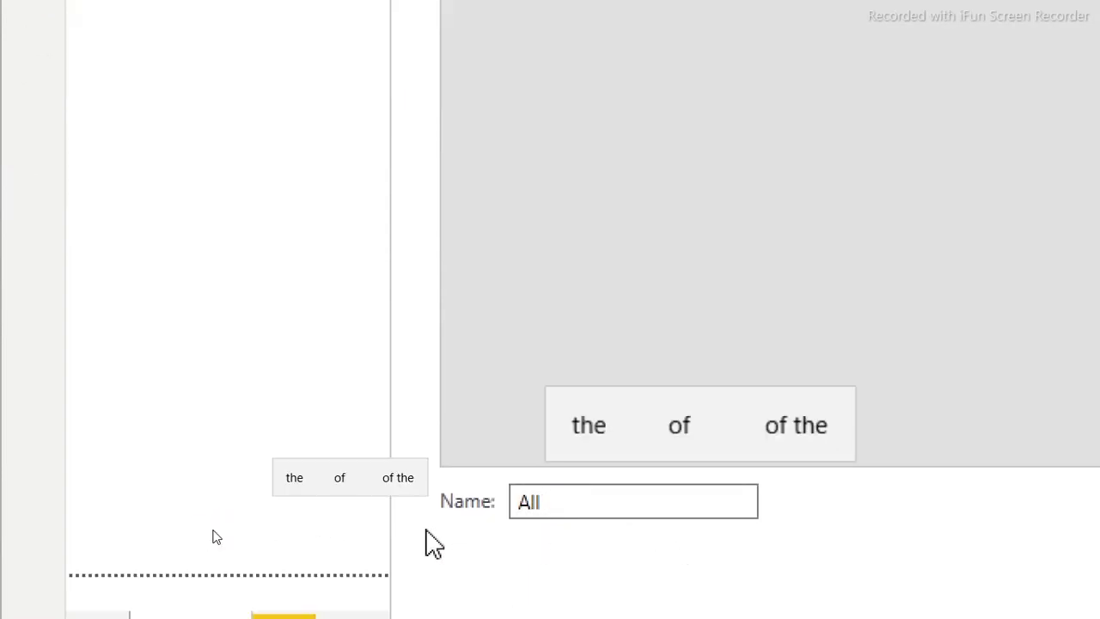
{"action": "type", "text": " Measures"}
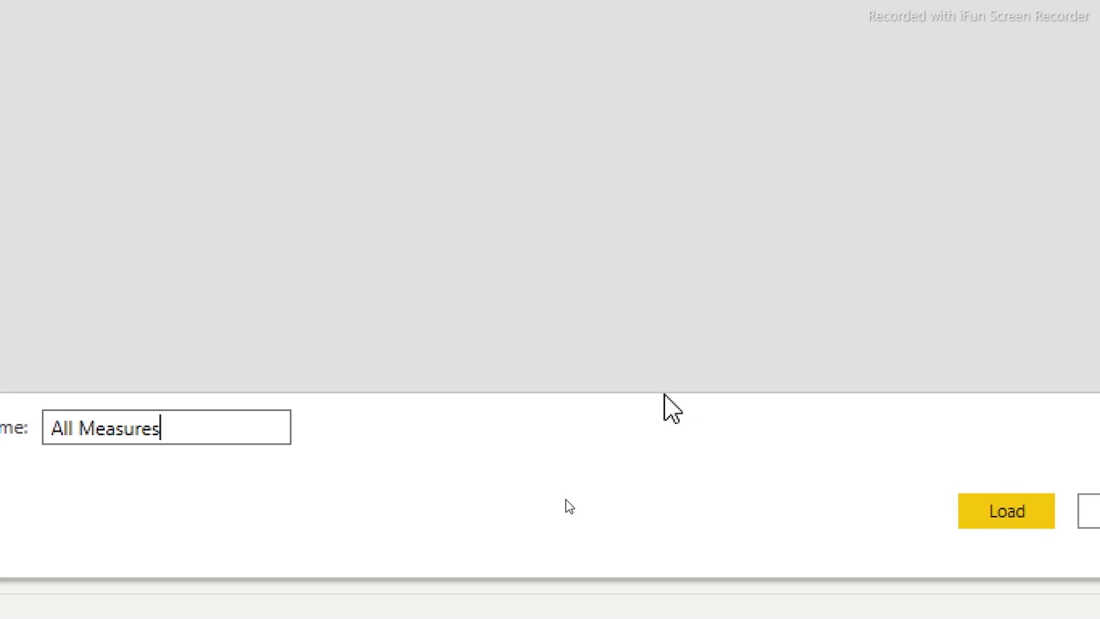
{"action": "left_click", "coordinate": [999, 513]}
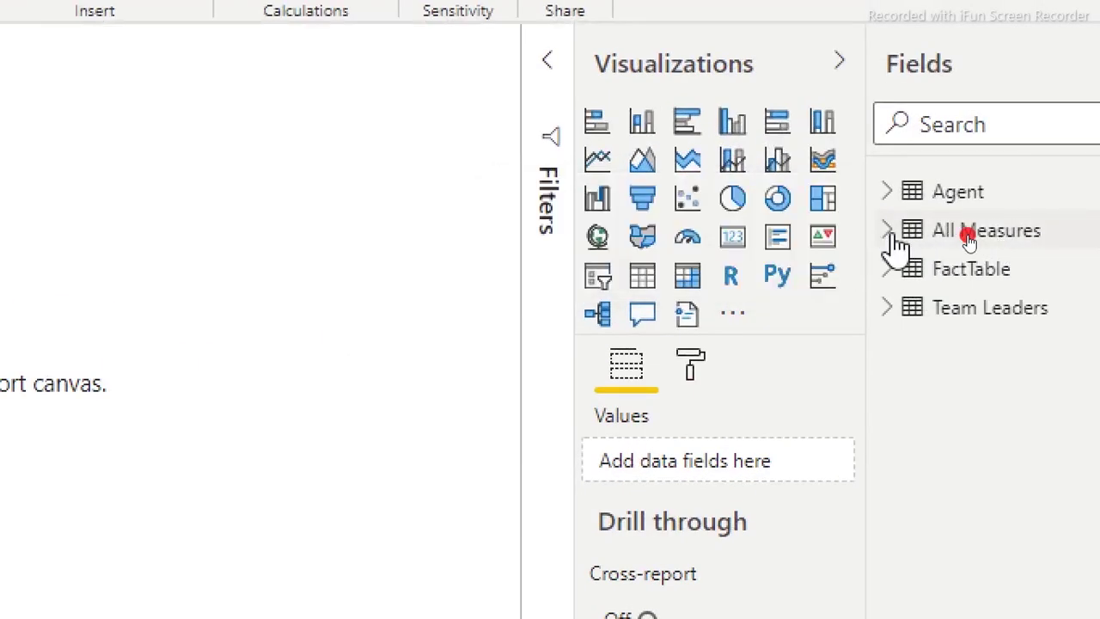
Step: Review FactTable's CALLS, HANDLE_TIME, CALL_REGEN and CALLS_WITH_OFFER data, then go to Model view
{"action": "left_click", "coordinate": [888, 232]}
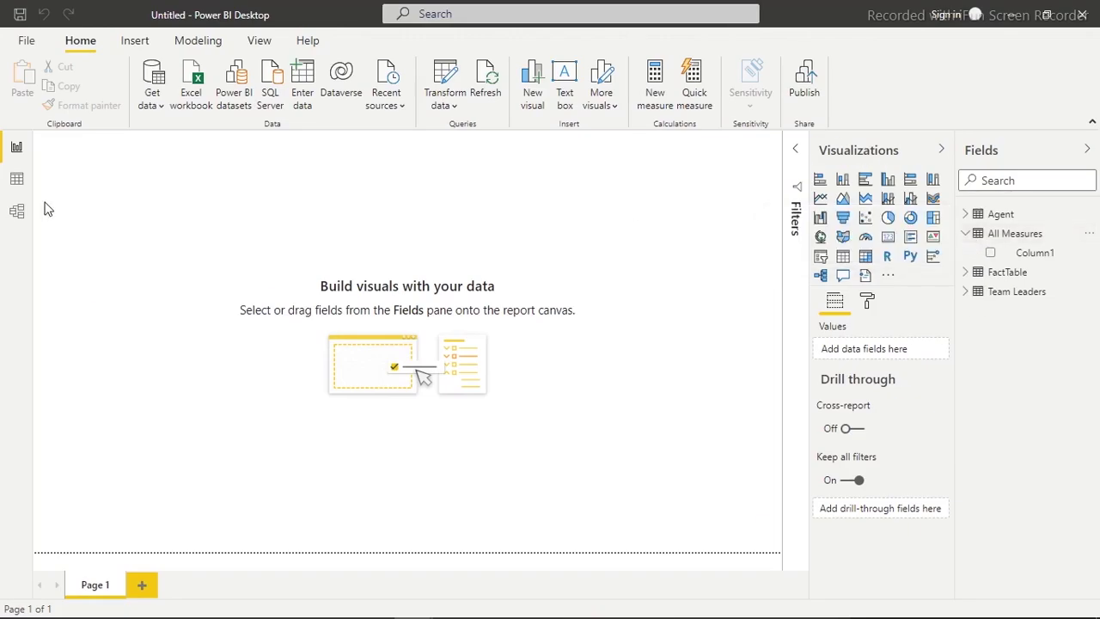
{"action": "left_click", "coordinate": [17, 182]}
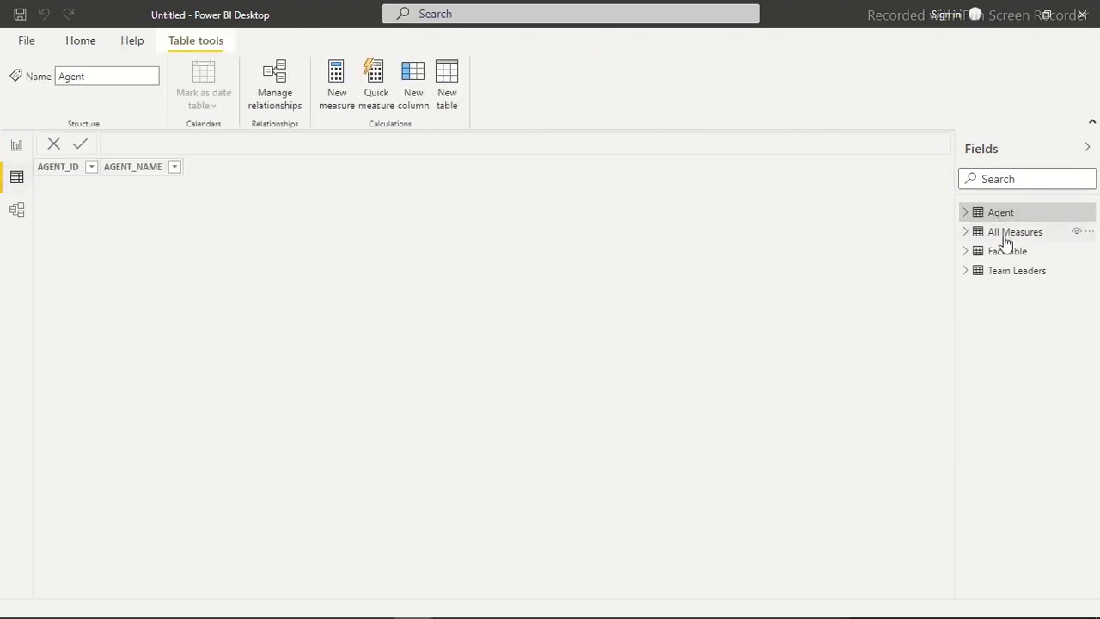
{"action": "left_click", "coordinate": [1005, 253]}
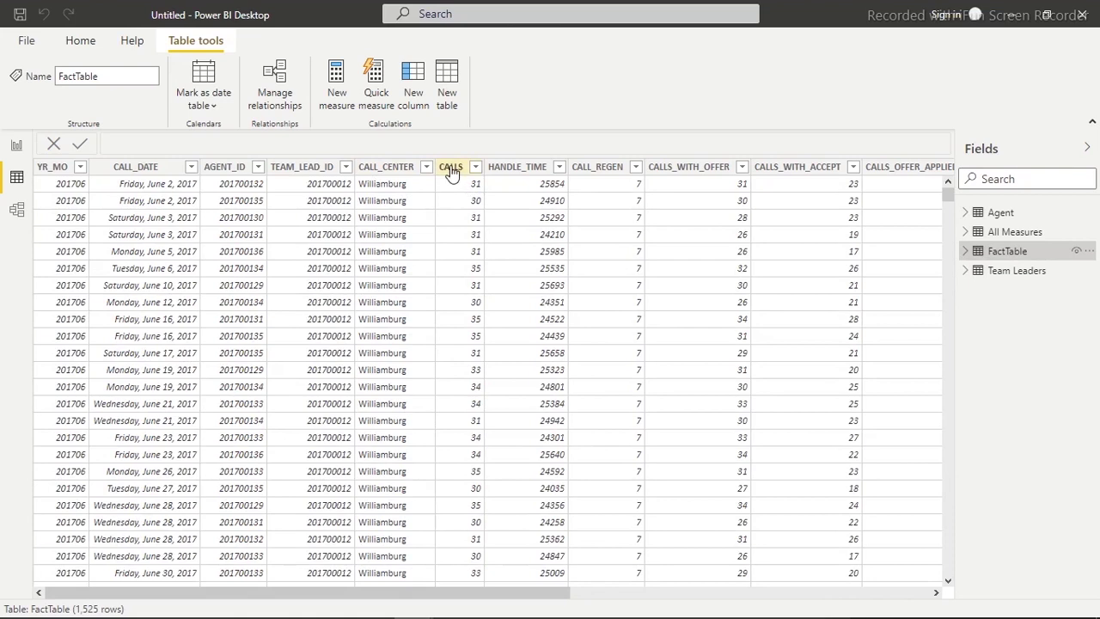
{"action": "left_click", "coordinate": [452, 171]}
{"action": "left_click", "coordinate": [522, 172]}
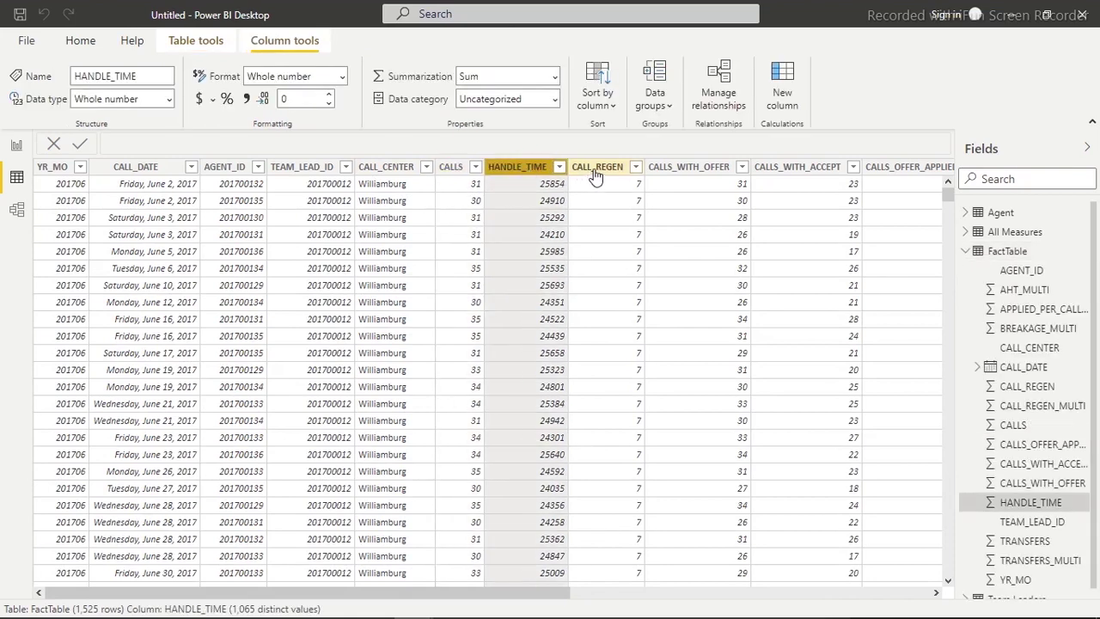
{"action": "left_click", "coordinate": [596, 174]}
{"action": "left_click", "coordinate": [675, 172]}
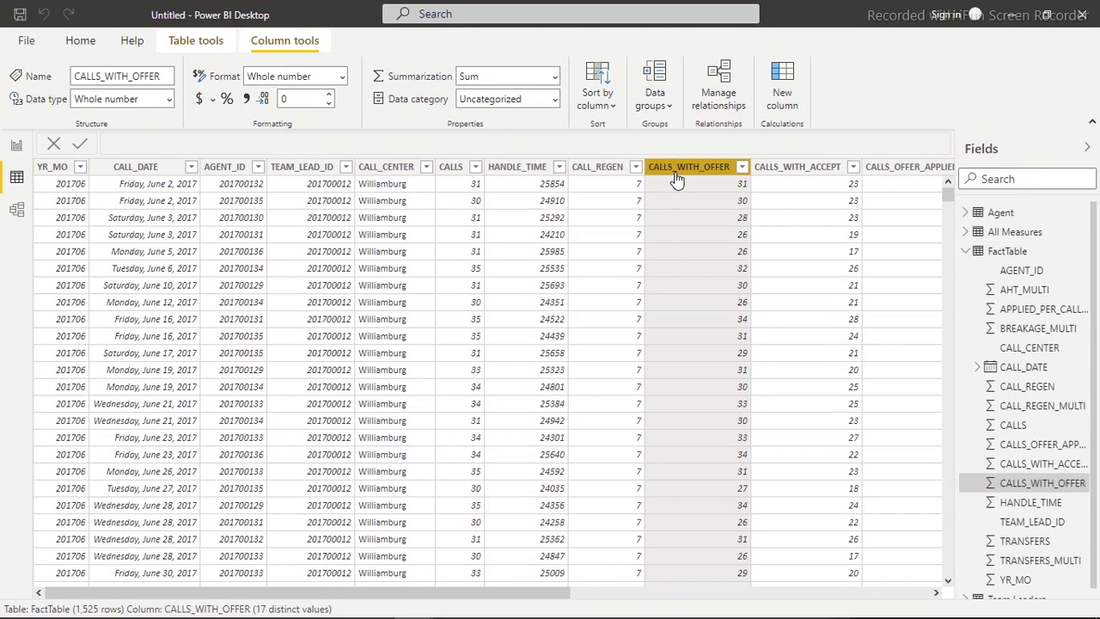
{"action": "left_click", "coordinate": [17, 212]}
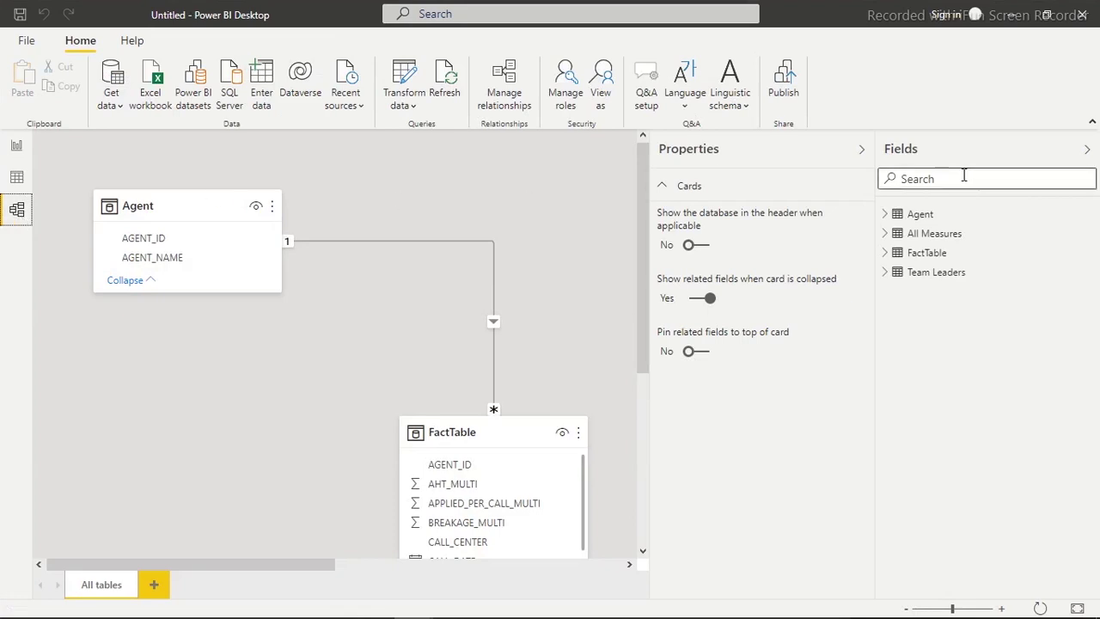
Step: Collapse the side panels and place a taller All Measures card below Agent
{"action": "left_click", "coordinate": [863, 152]}
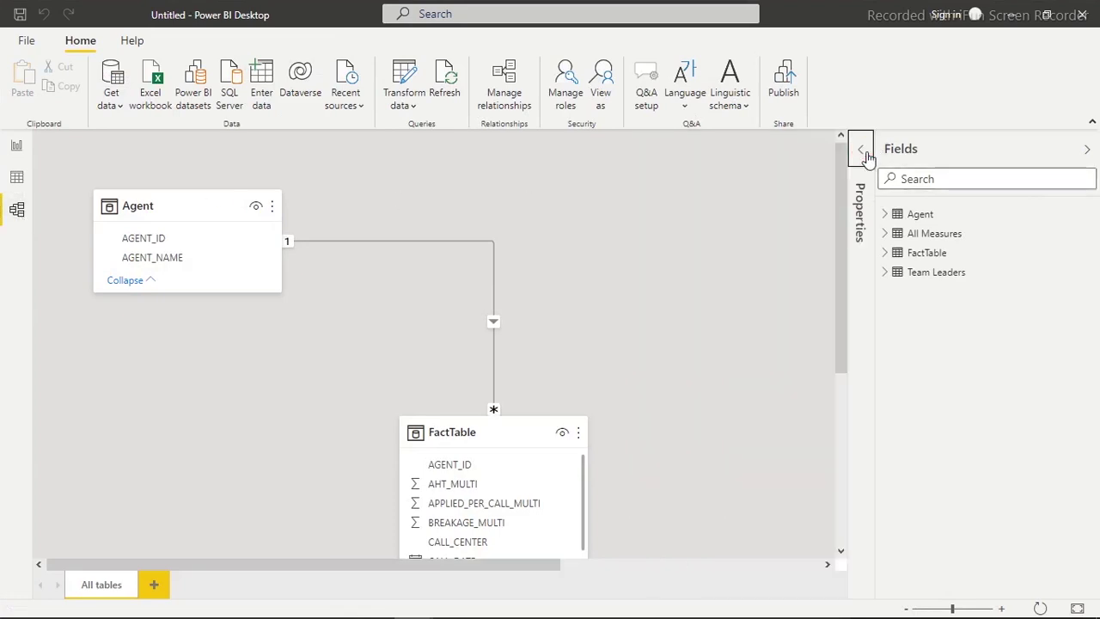
{"action": "left_click", "coordinate": [1088, 150]}
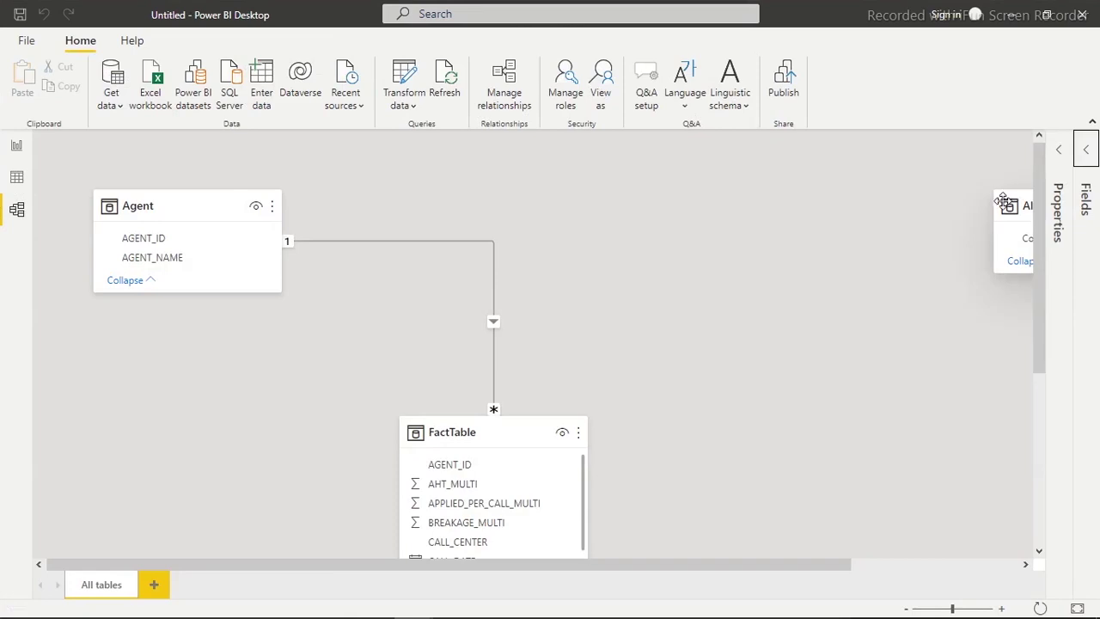
{"action": "left_click_drag", "start_coordinate": [1006, 206], "coordinate": [756, 215]}
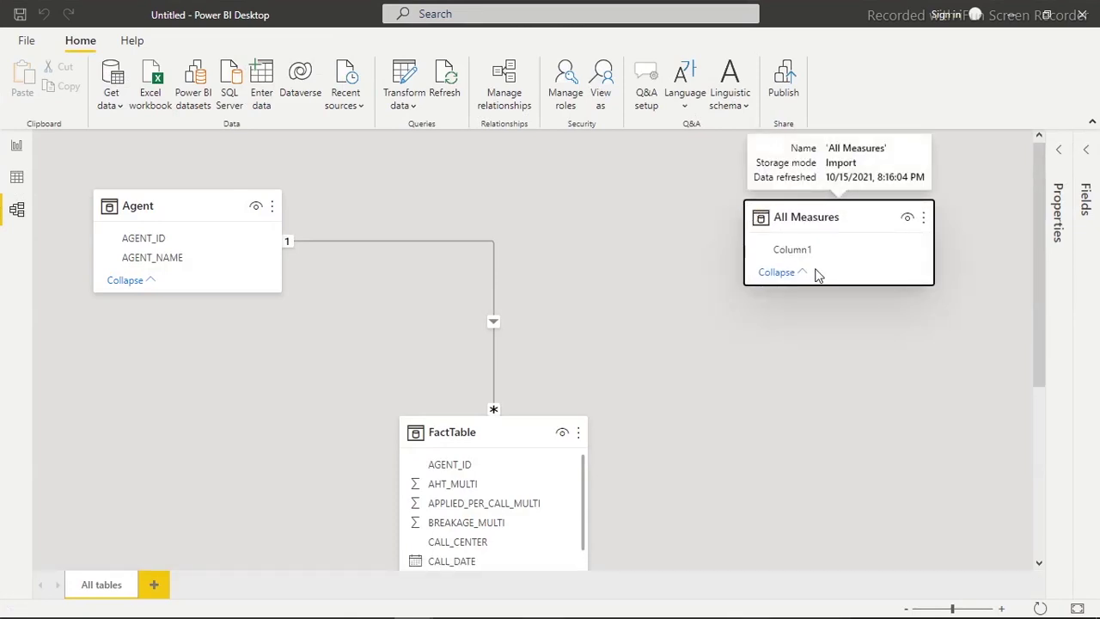
{"action": "left_click_drag", "start_coordinate": [822, 283], "coordinate": [832, 335]}
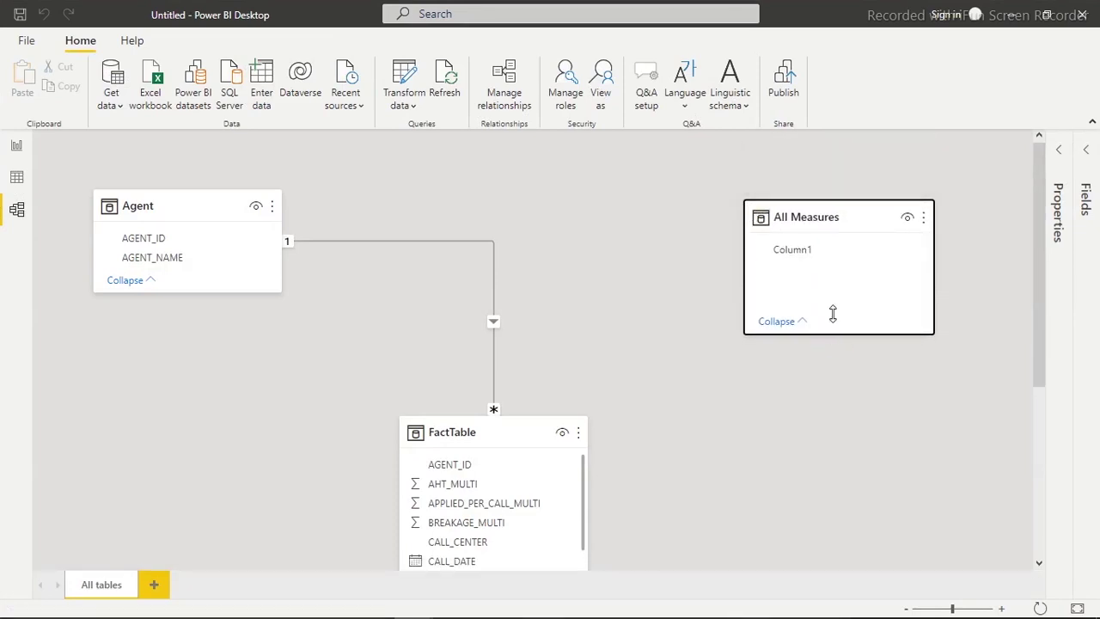
{"action": "left_click_drag", "start_coordinate": [823, 217], "coordinate": [161, 320]}
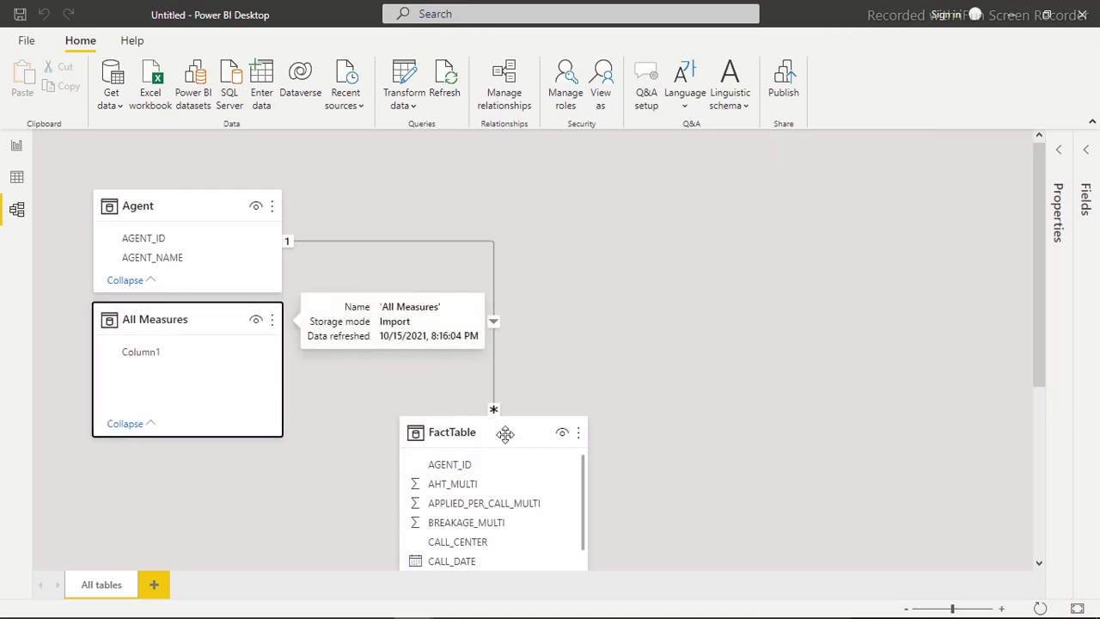
Step: Move FactTable up, put Team Leaders beside it, lengthen FactTable, then return to Report view
{"action": "left_click_drag", "start_coordinate": [490, 432], "coordinate": [490, 242]}
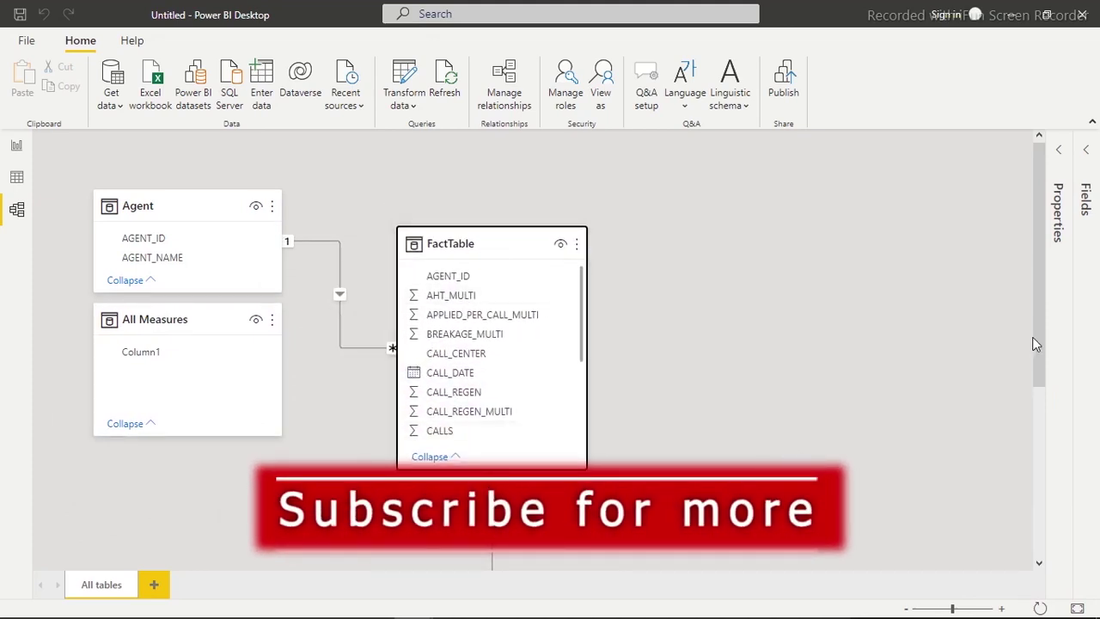
{"action": "left_click_drag", "start_coordinate": [1037, 342], "coordinate": [1040, 496]}
{"action": "left_click_drag", "start_coordinate": [817, 461], "coordinate": [764, 206]}
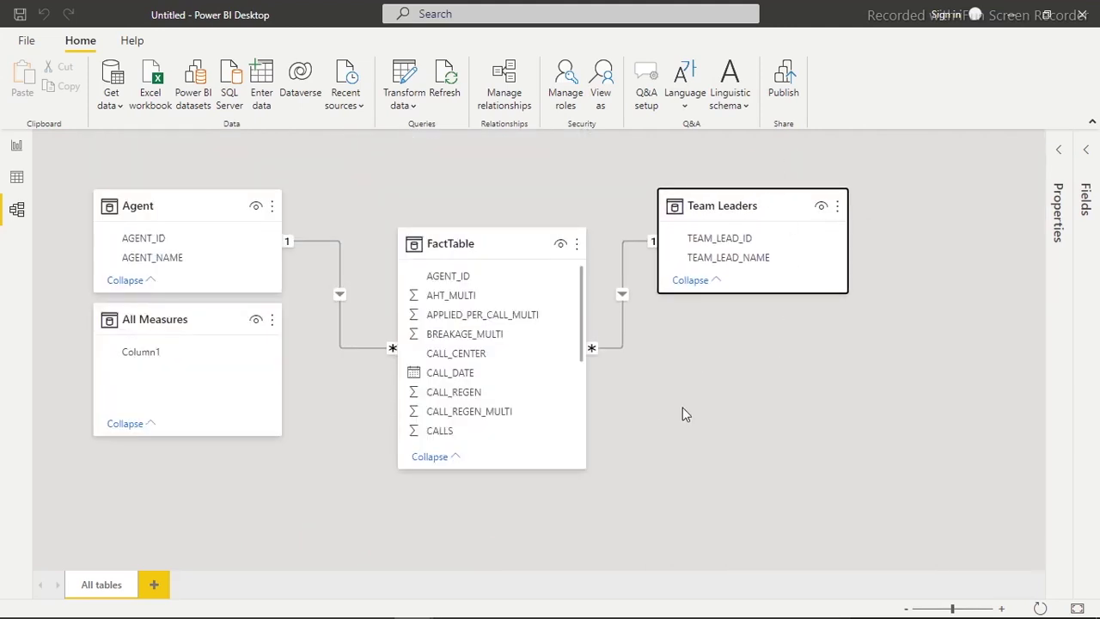
{"action": "left_click_drag", "start_coordinate": [507, 468], "coordinate": [503, 611]}
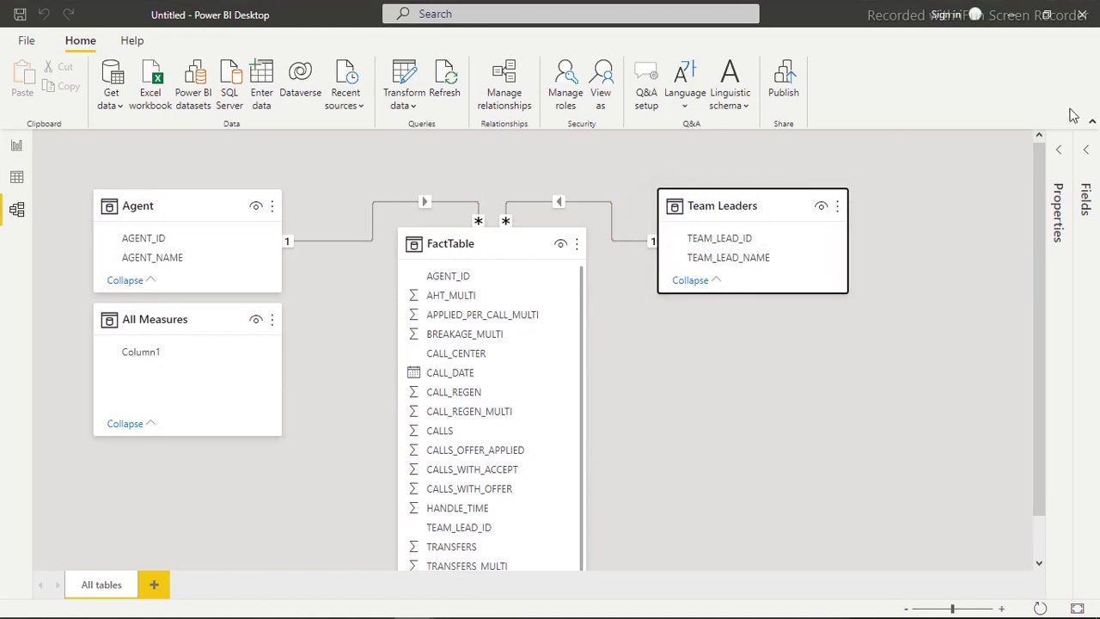
{"action": "left_click", "coordinate": [1092, 122]}
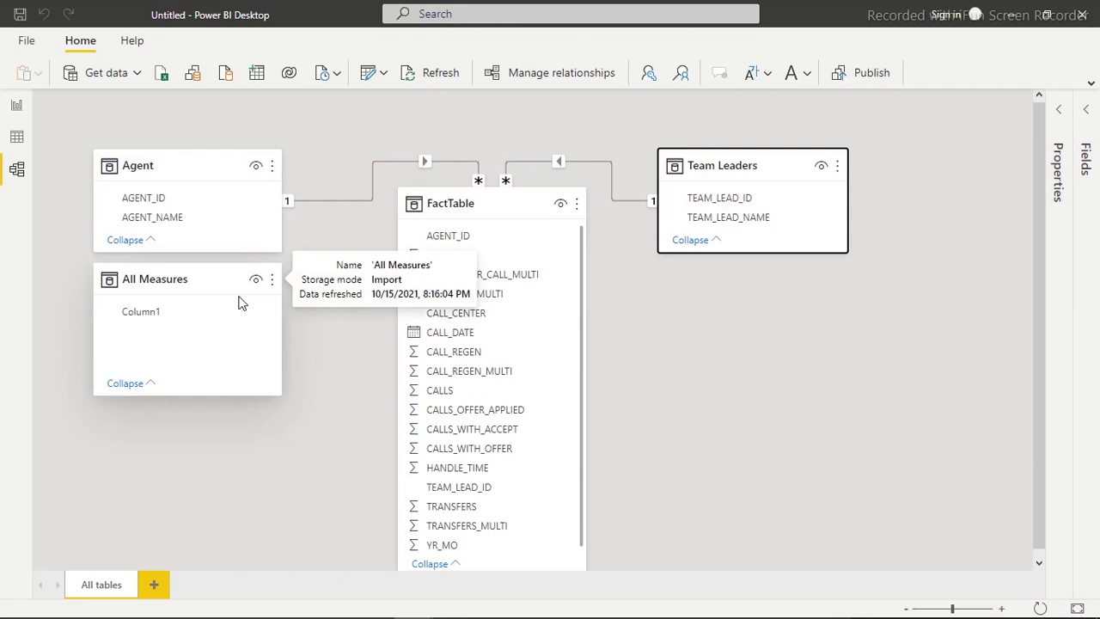
{"action": "left_click", "coordinate": [17, 110]}
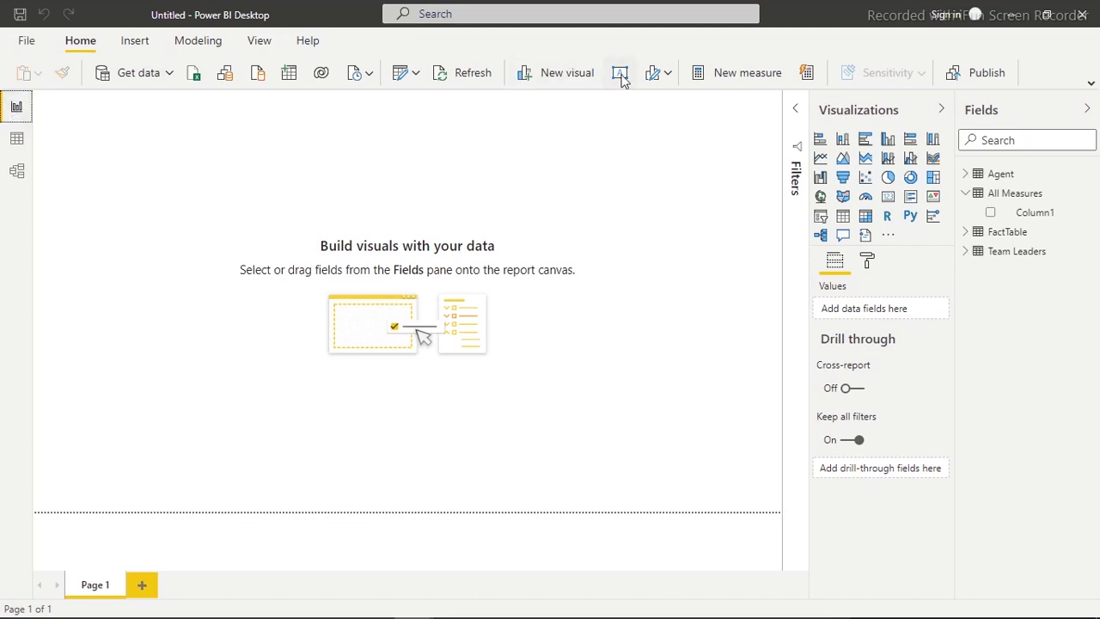
Step: Rename the Page 1 tab to 'Home'
{"action": "left_click", "coordinate": [1091, 84]}
{"action": "left_click", "coordinate": [545, 225]}
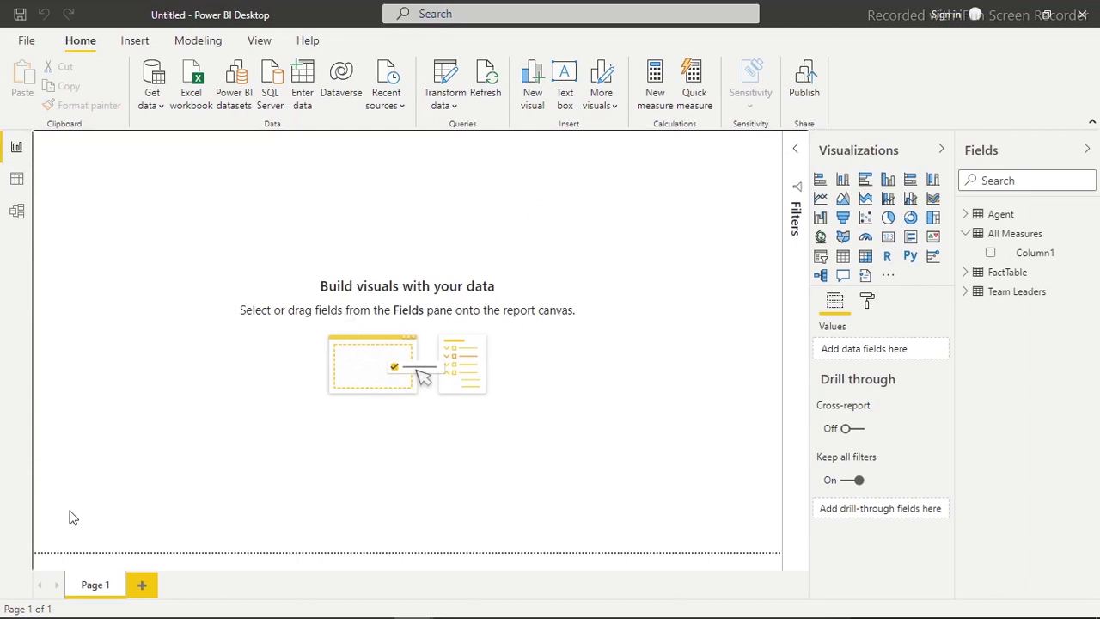
{"action": "double_click", "coordinate": [92, 585]}
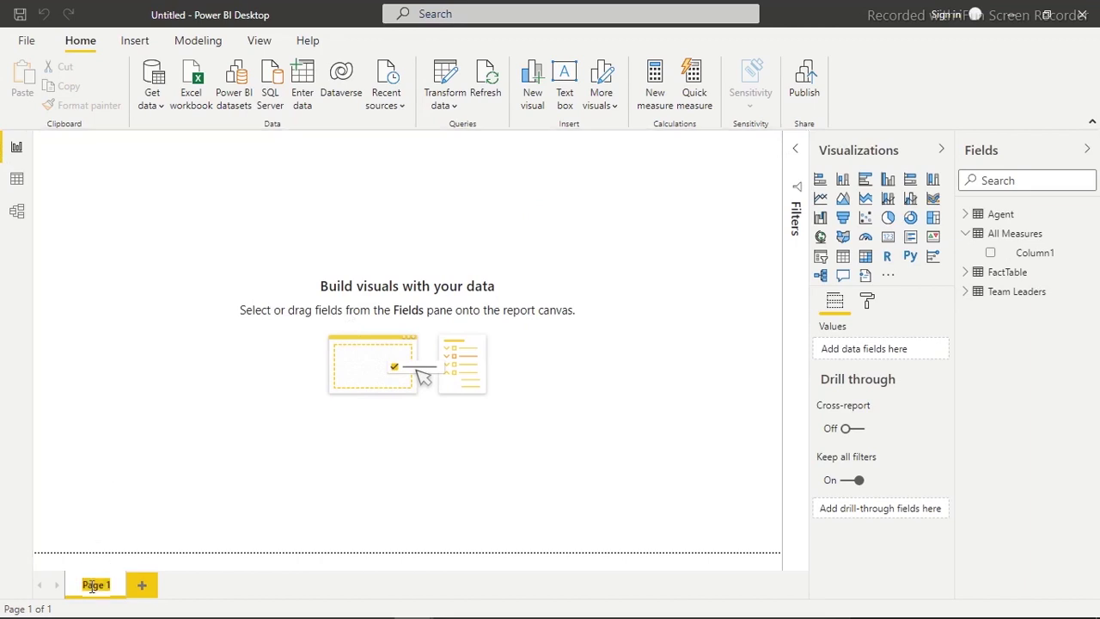
{"action": "type", "text": "Home"}
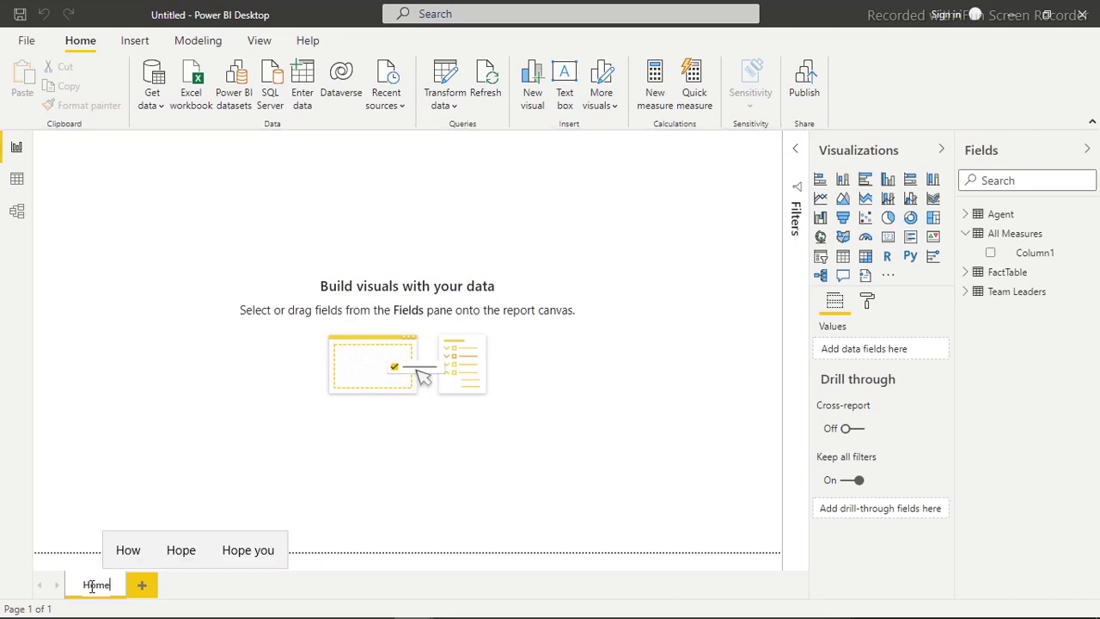
{"action": "key", "text": "Return"}
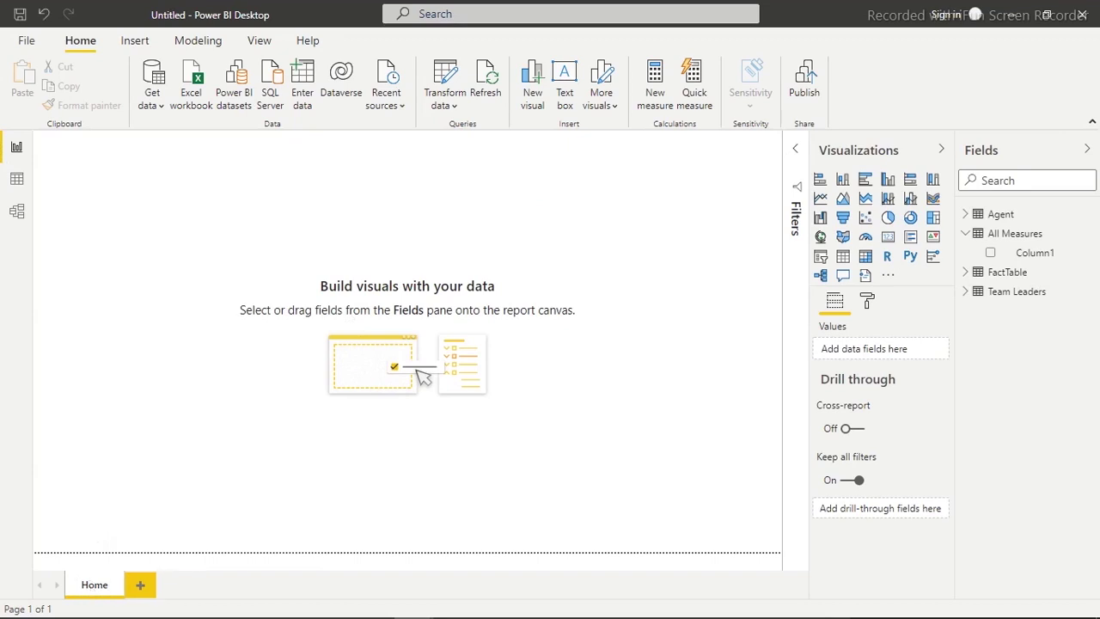
{"action": "mouse_move", "coordinate": [407, 610]}
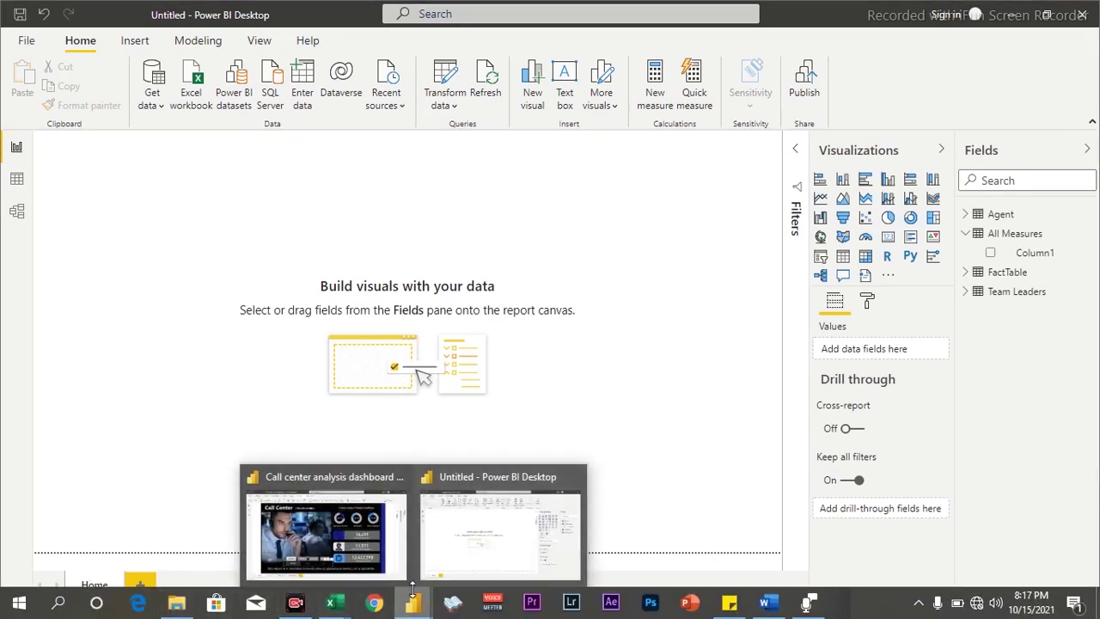
{"action": "left_click", "coordinate": [346, 544]}
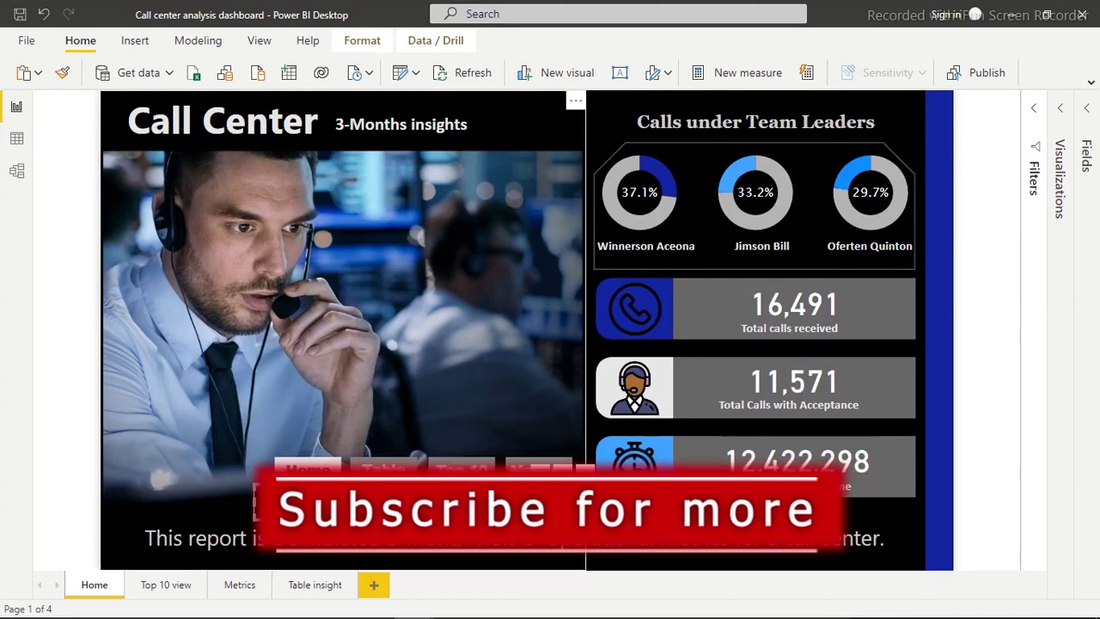
{"action": "mouse_move", "coordinate": [424, 612]}
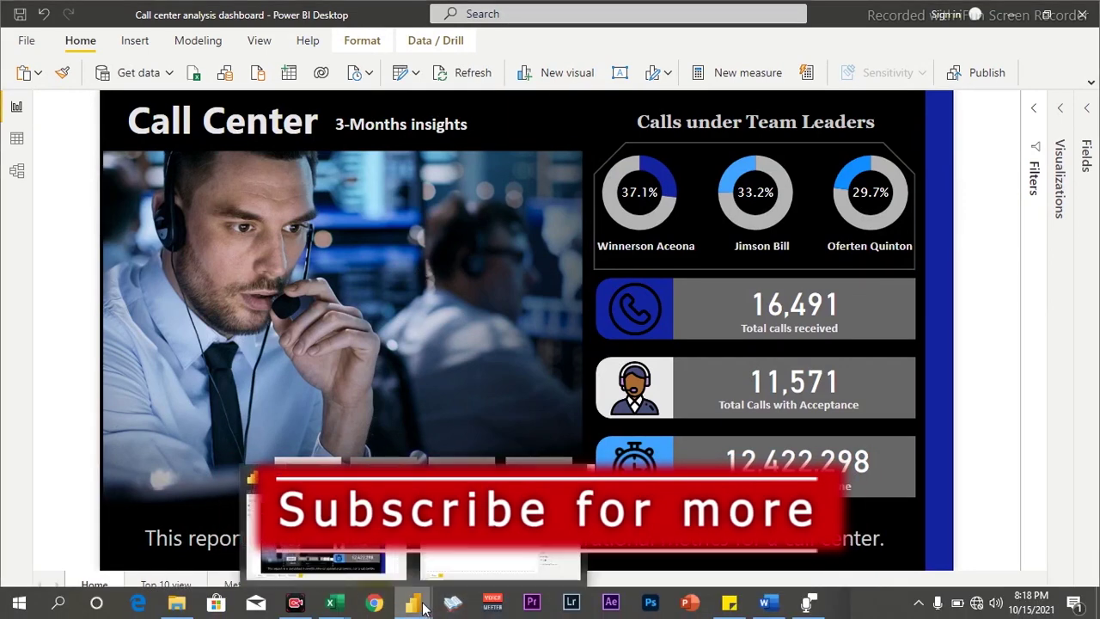
{"action": "left_click", "coordinate": [424, 609]}
{"action": "left_click", "coordinate": [488, 536]}
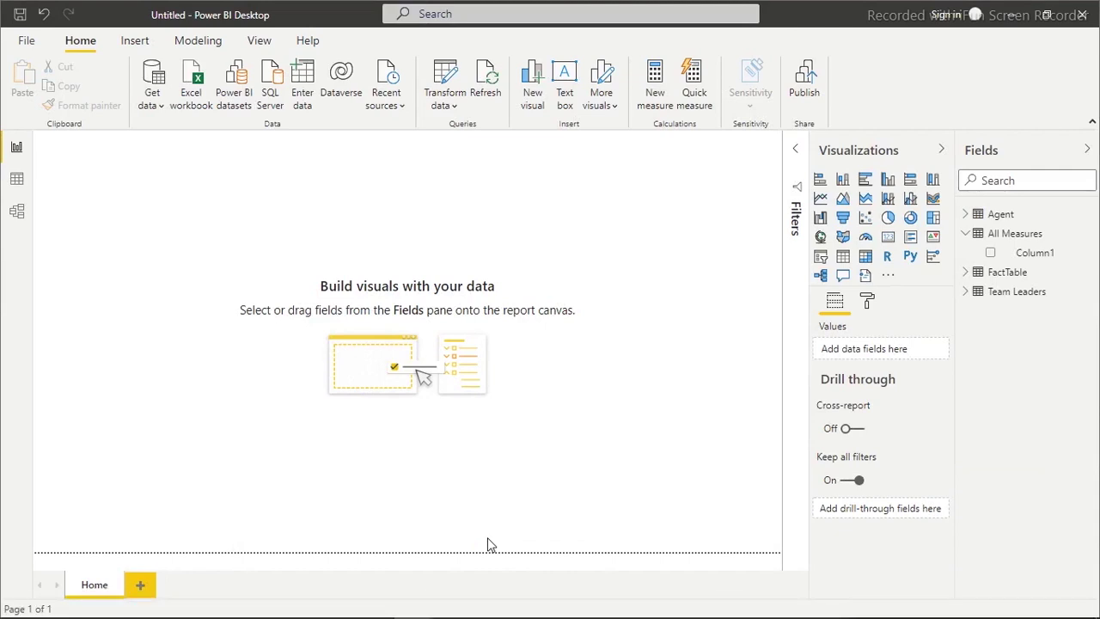
Step: Set the page background colour to black with 0% transparency
{"action": "left_click", "coordinate": [867, 302]}
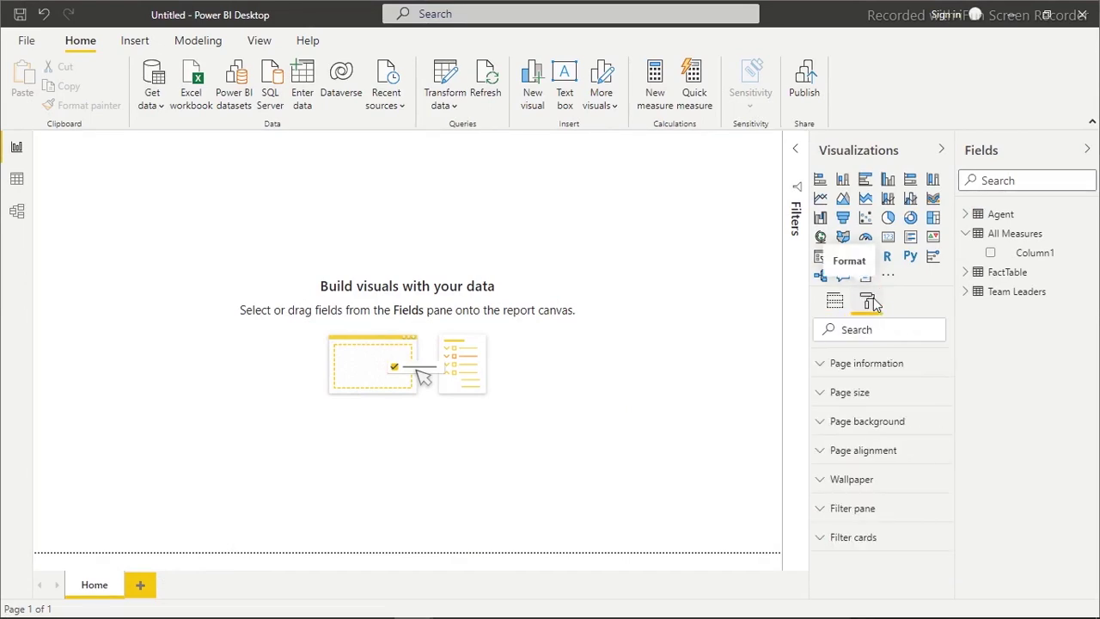
{"action": "left_click", "coordinate": [860, 422]}
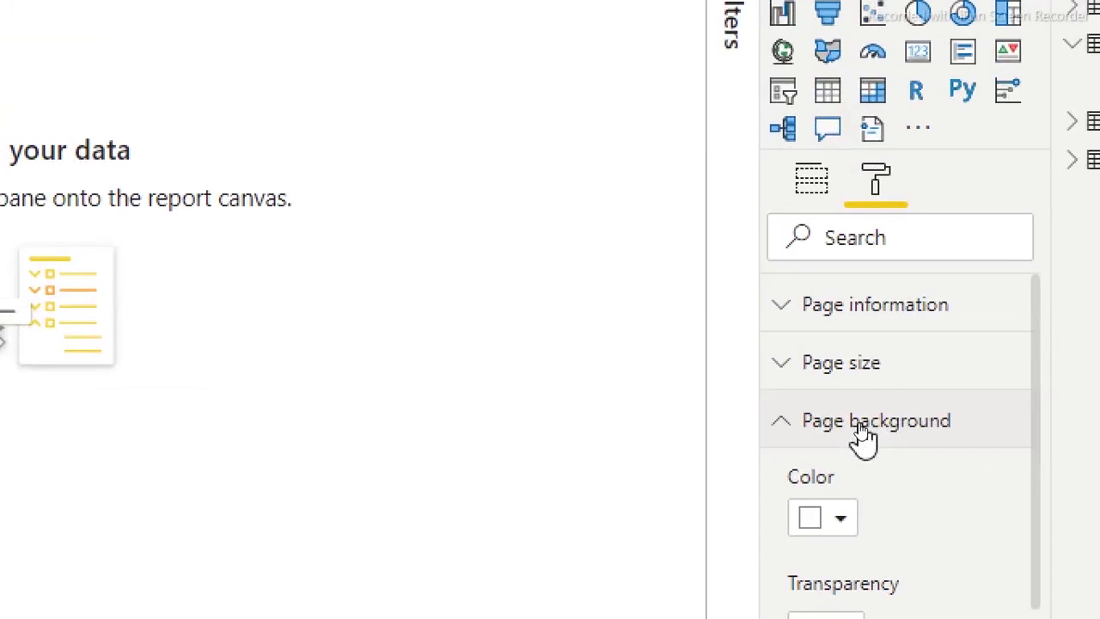
{"action": "left_click", "coordinate": [812, 519]}
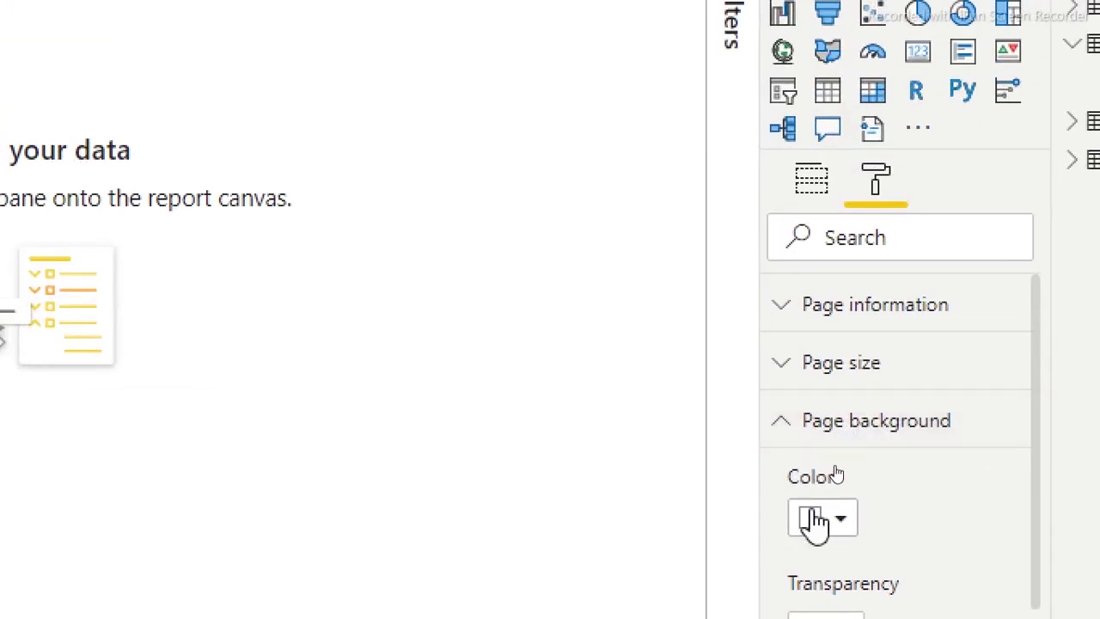
{"action": "left_click", "coordinate": [887, 373]}
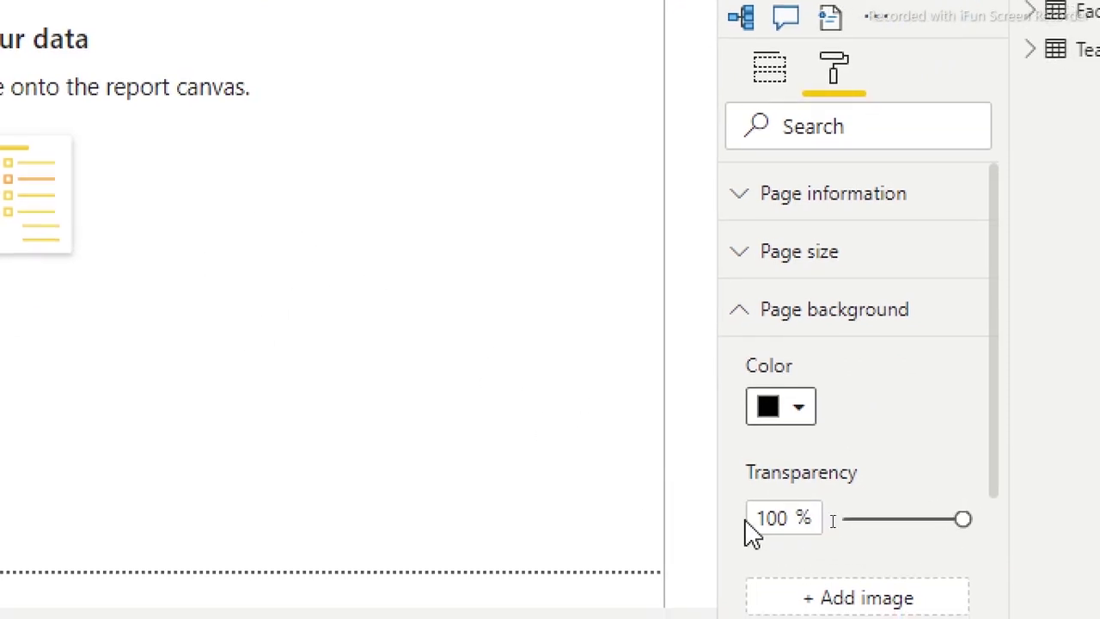
{"action": "left_click_drag", "start_coordinate": [956, 520], "coordinate": [748, 523]}
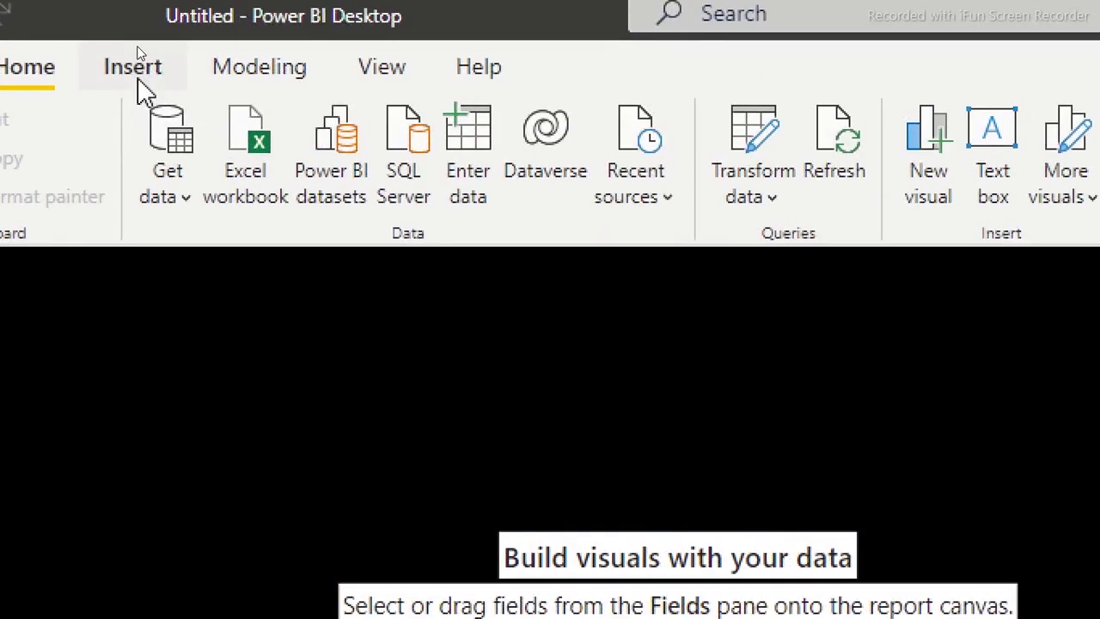
Step: Insert the call-center agents photo from Desktop > Images > Images 2 onto the page
{"action": "left_click", "coordinate": [136, 76]}
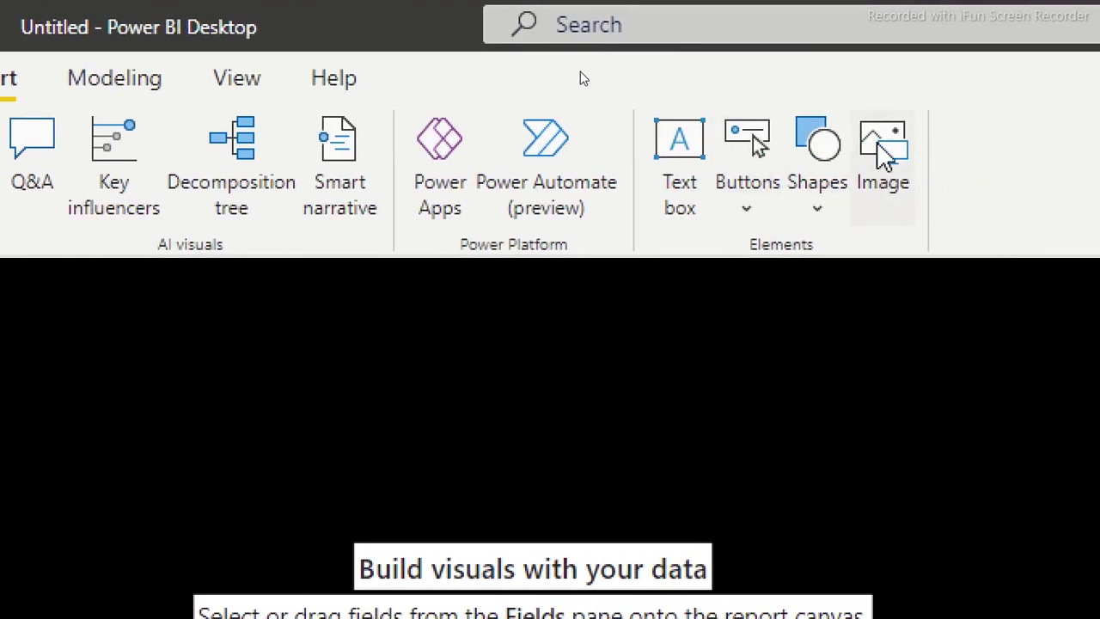
{"action": "left_click", "coordinate": [891, 159]}
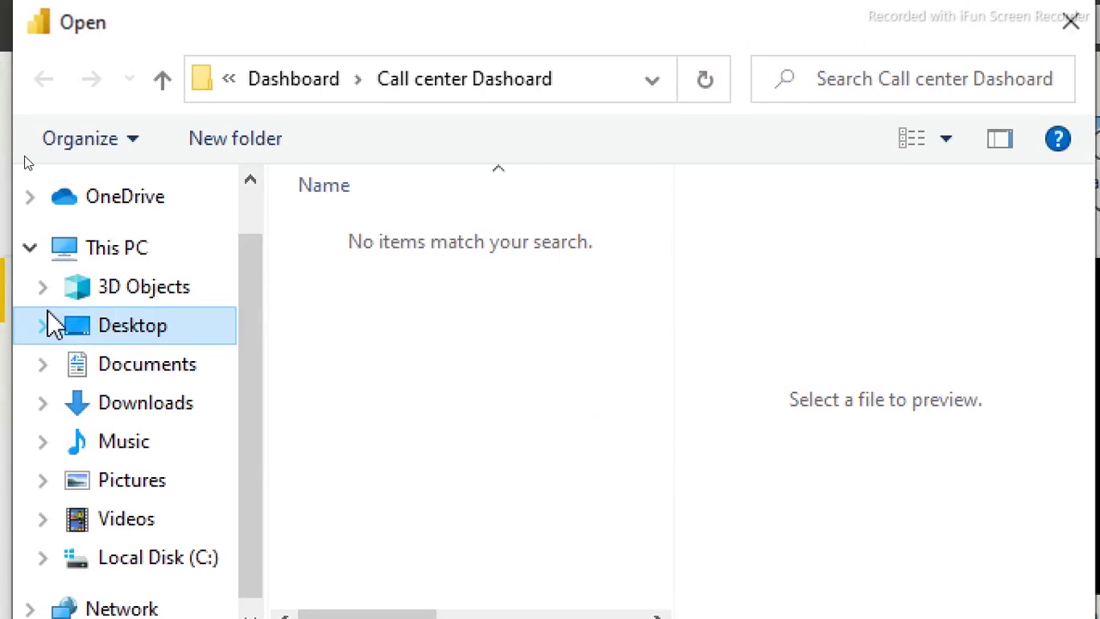
{"action": "left_click", "coordinate": [121, 335]}
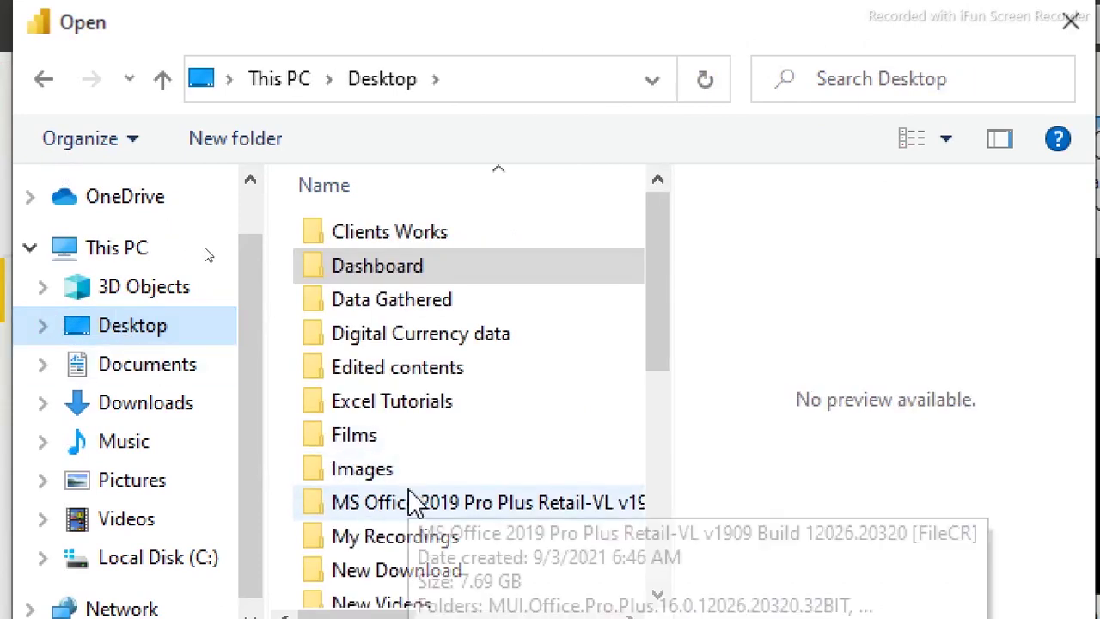
{"action": "left_click", "coordinate": [376, 481]}
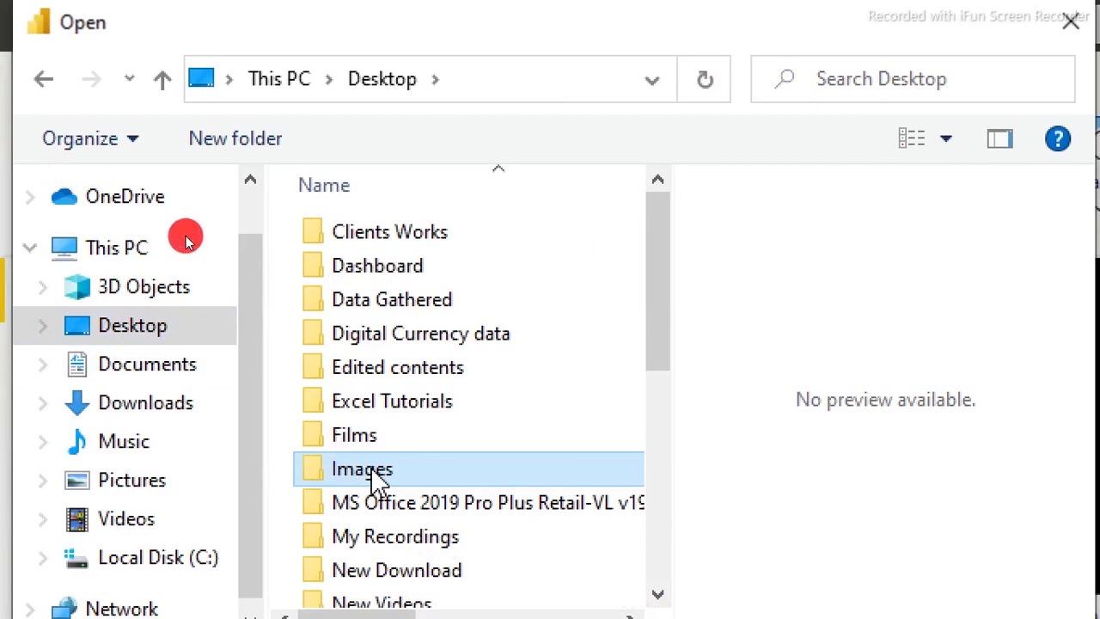
{"action": "double_click", "coordinate": [378, 481]}
{"action": "left_click", "coordinate": [563, 301]}
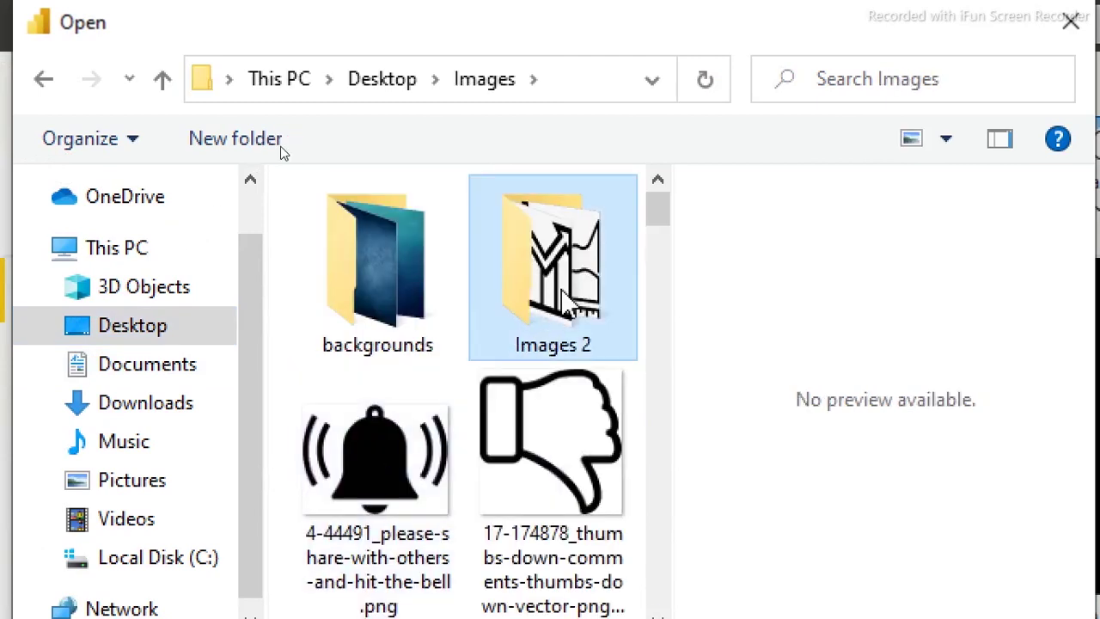
{"action": "double_click", "coordinate": [563, 300]}
{"action": "left_click_drag", "start_coordinate": [658, 249], "coordinate": [661, 464]}
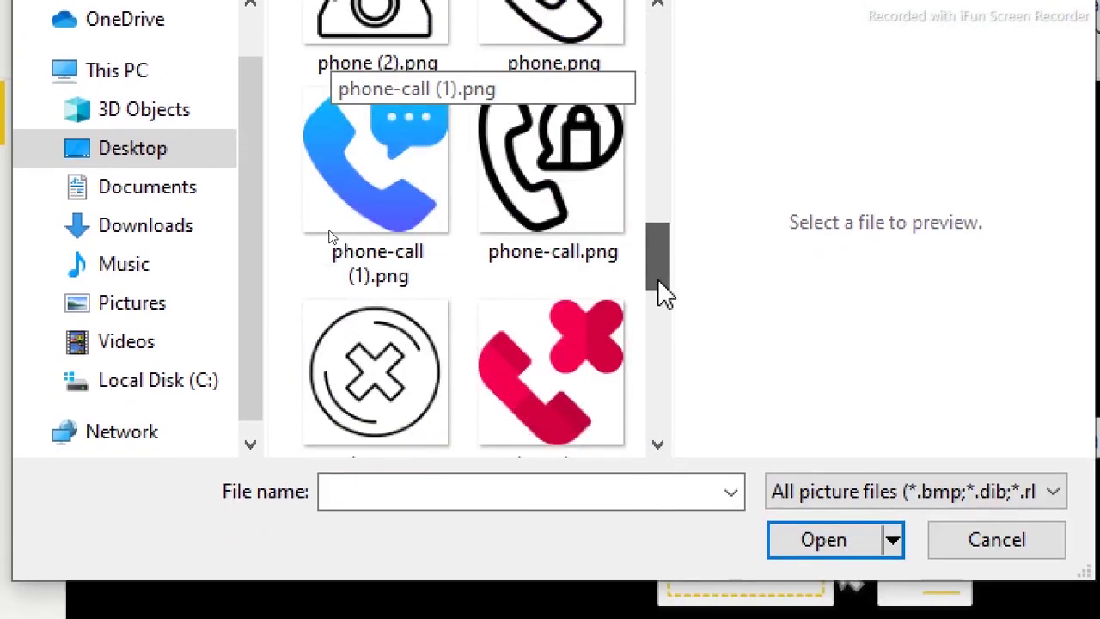
{"action": "left_click_drag", "start_coordinate": [658, 280], "coordinate": [659, 393]}
{"action": "left_click", "coordinate": [547, 322]}
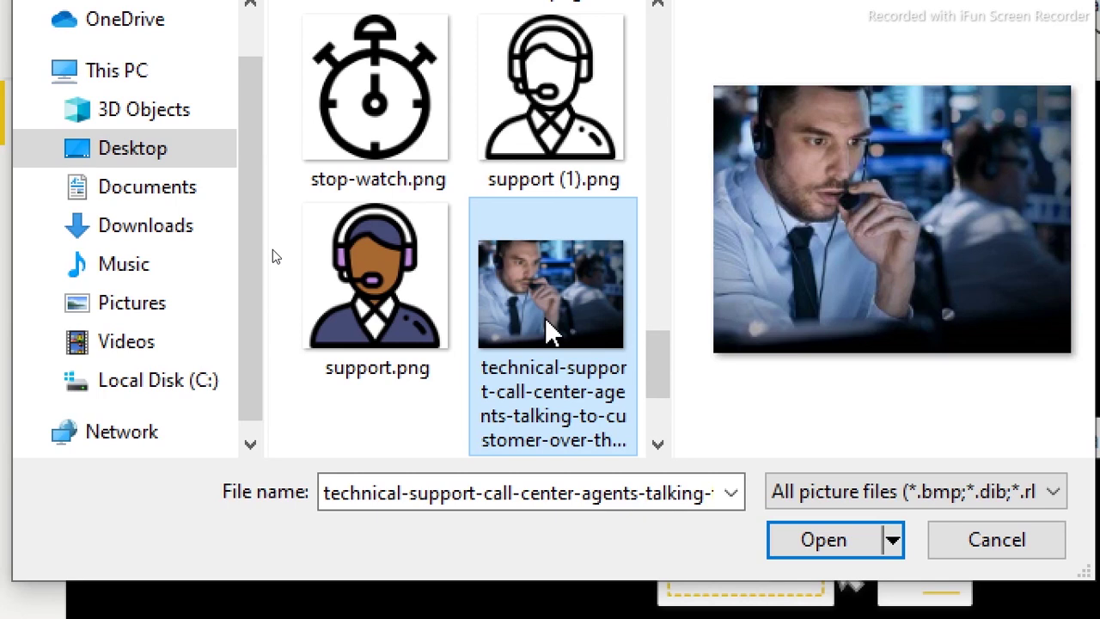
{"action": "left_click", "coordinate": [805, 539]}
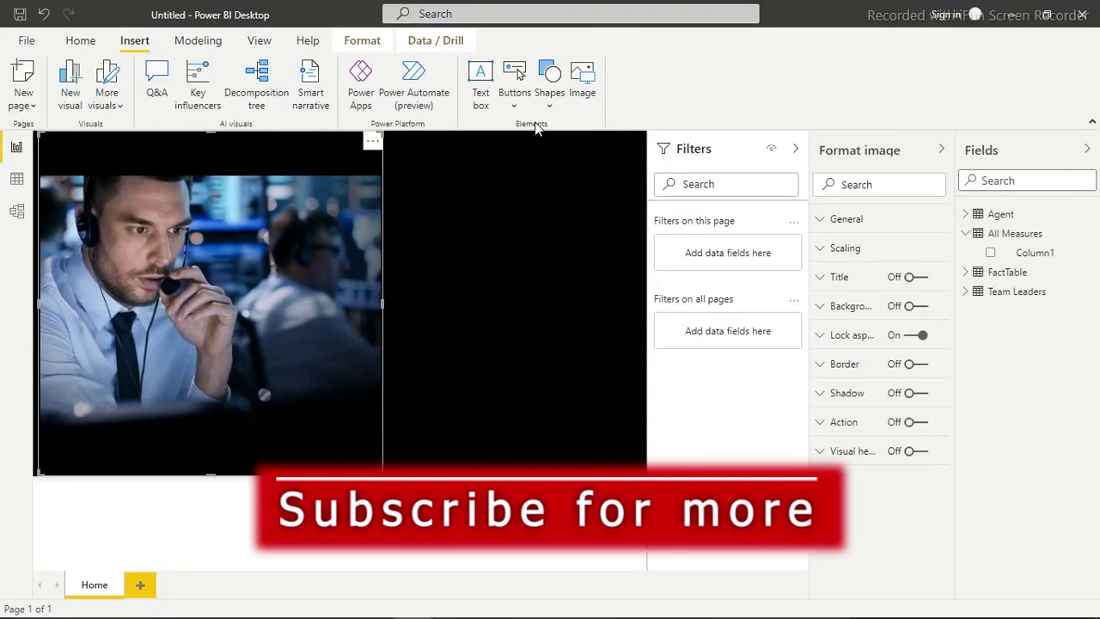
Step: Add a text box beside the photo containing the title 'Call center'
{"action": "left_click", "coordinate": [523, 198]}
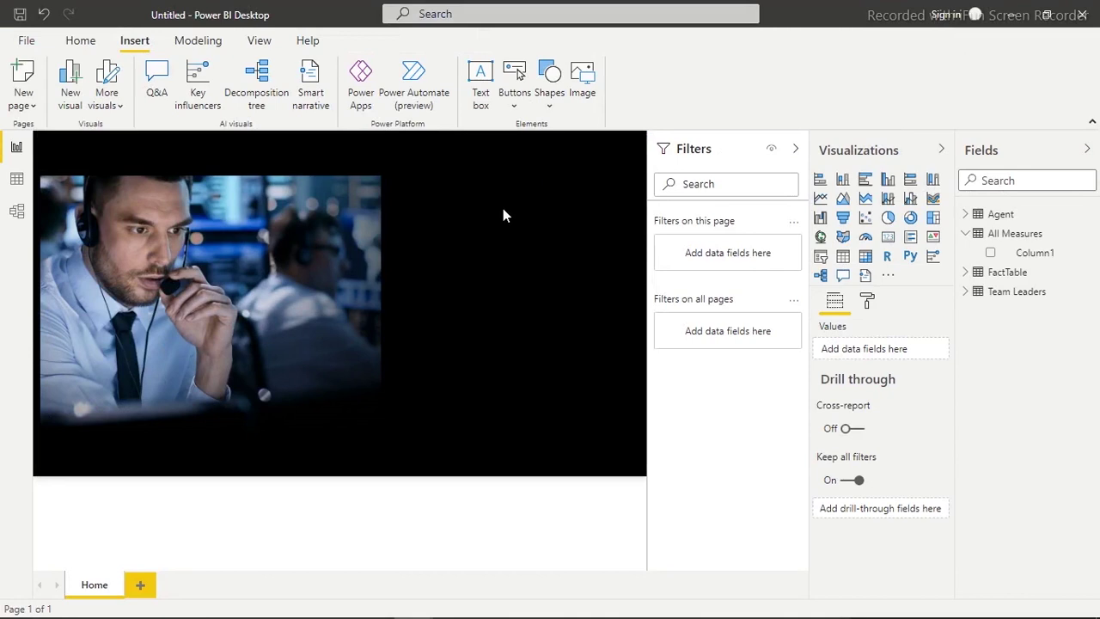
{"action": "left_click", "coordinate": [480, 82]}
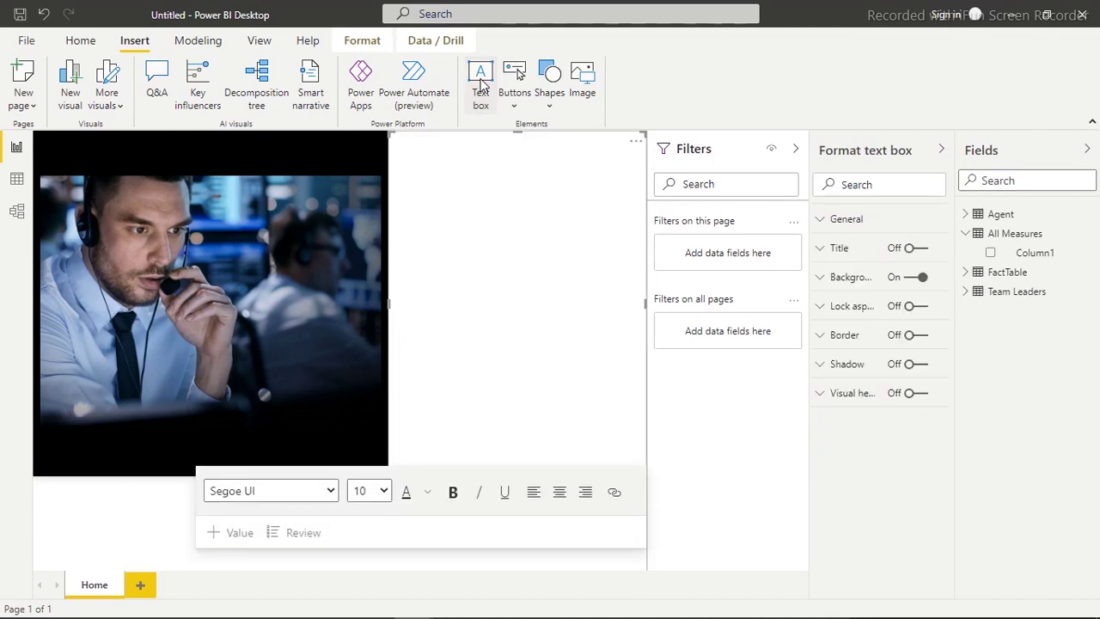
{"action": "left_click", "coordinate": [454, 162]}
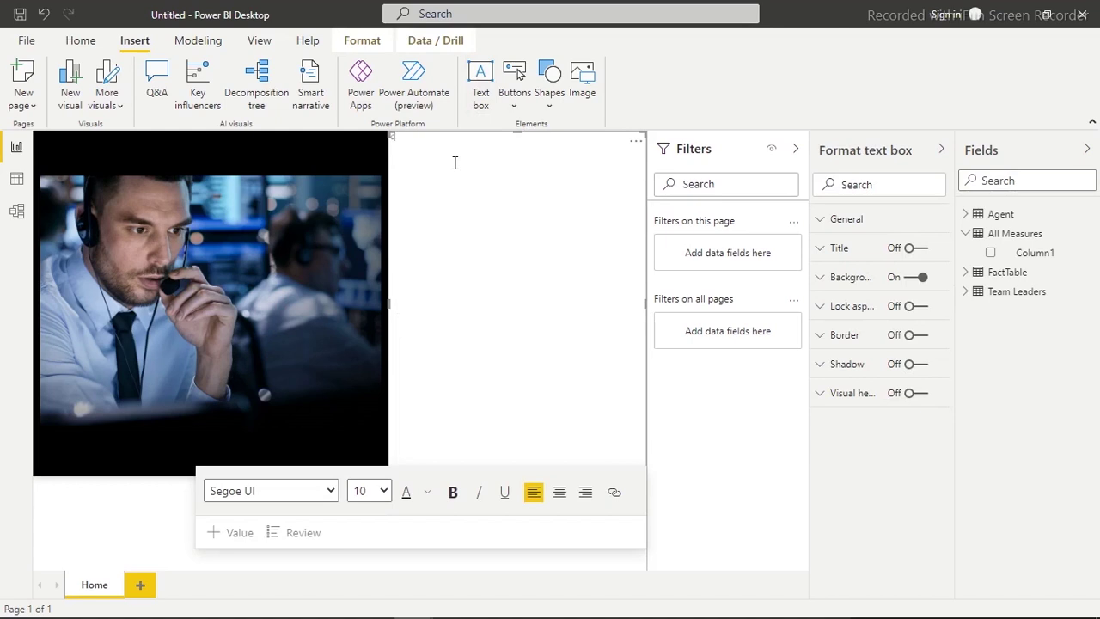
{"action": "type", "text": "Call c"}
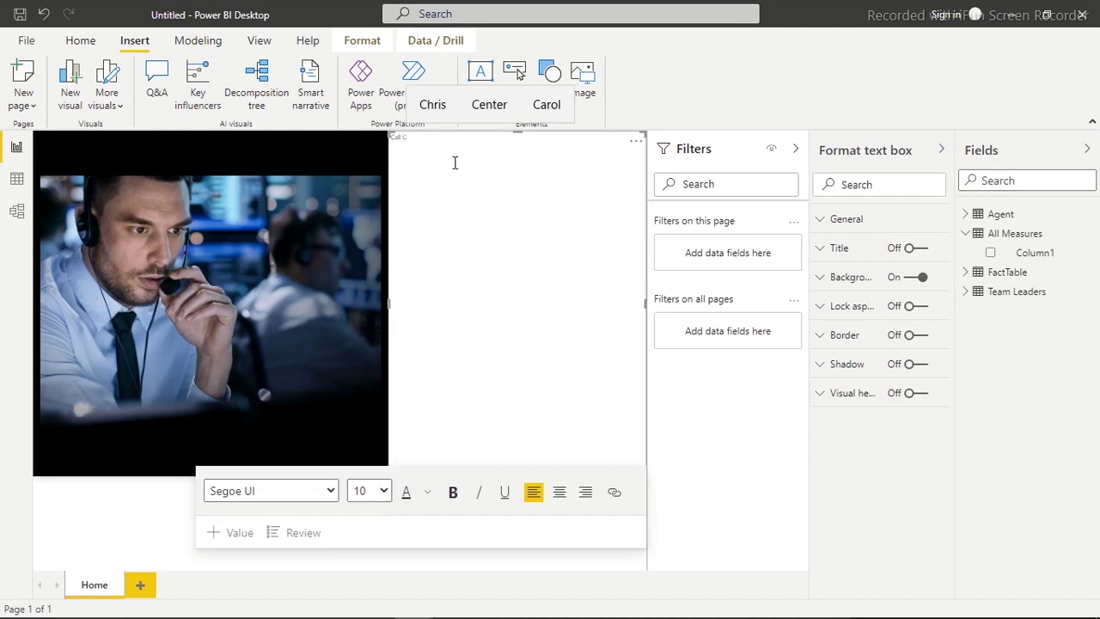
{"action": "type", "text": "enter"}
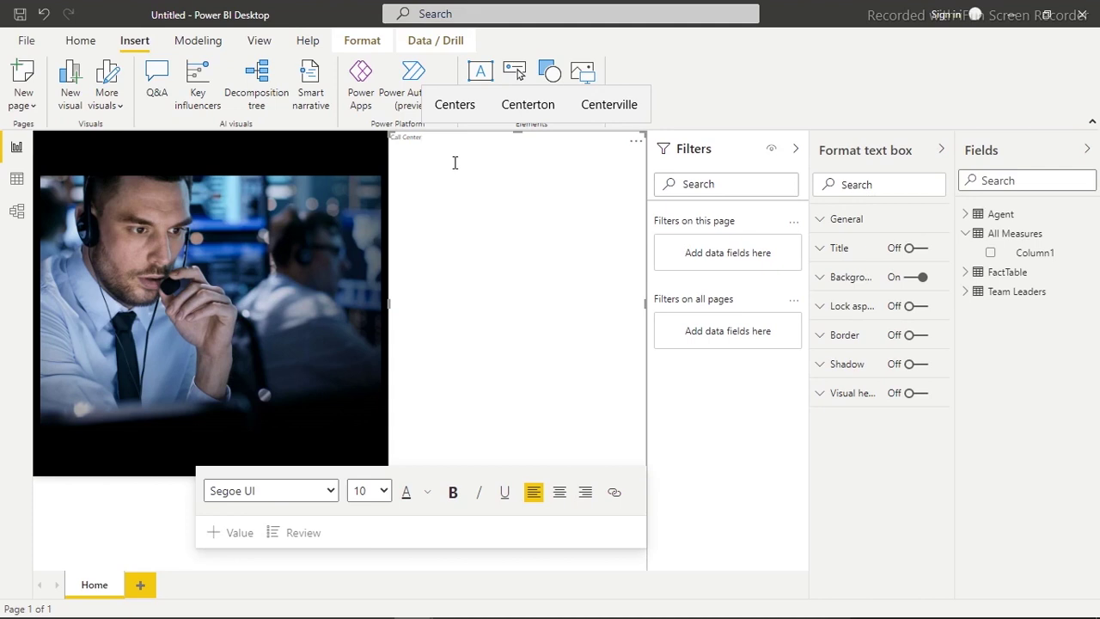
Step: Format the title as 42-point bold text in White, 10% darker
{"action": "key", "text": "ctrl+a"}
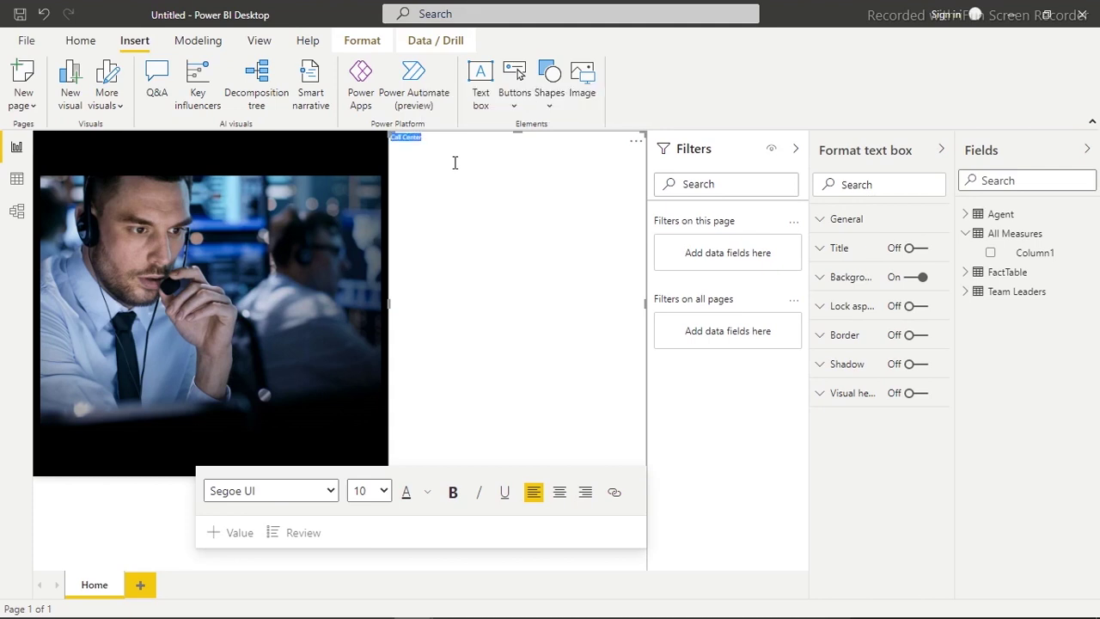
{"action": "left_click", "coordinate": [384, 491]}
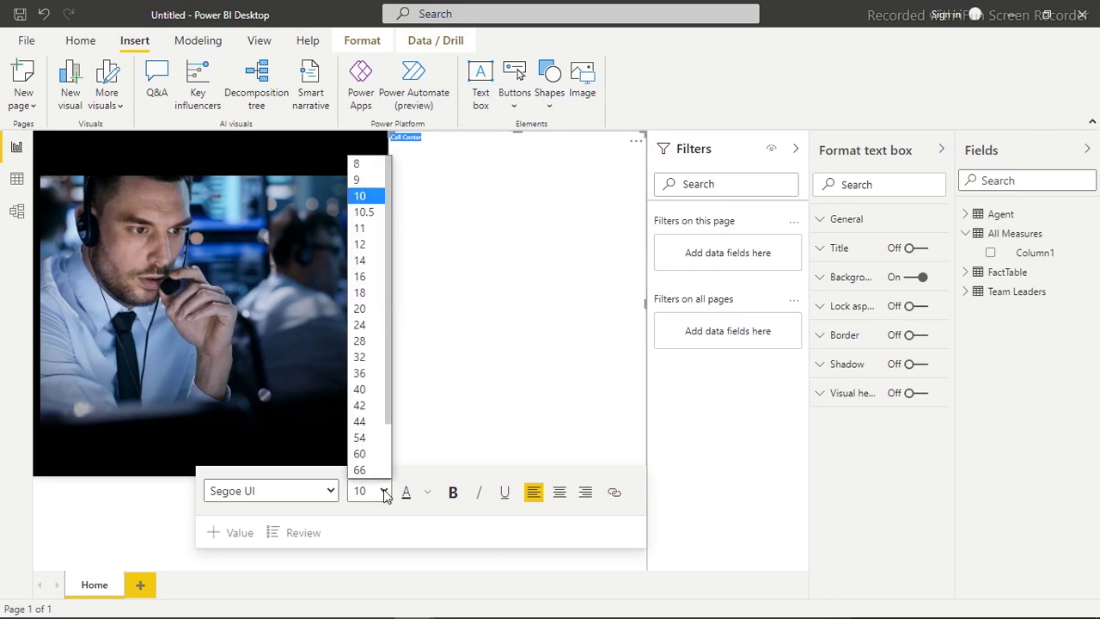
{"action": "left_click", "coordinate": [361, 406]}
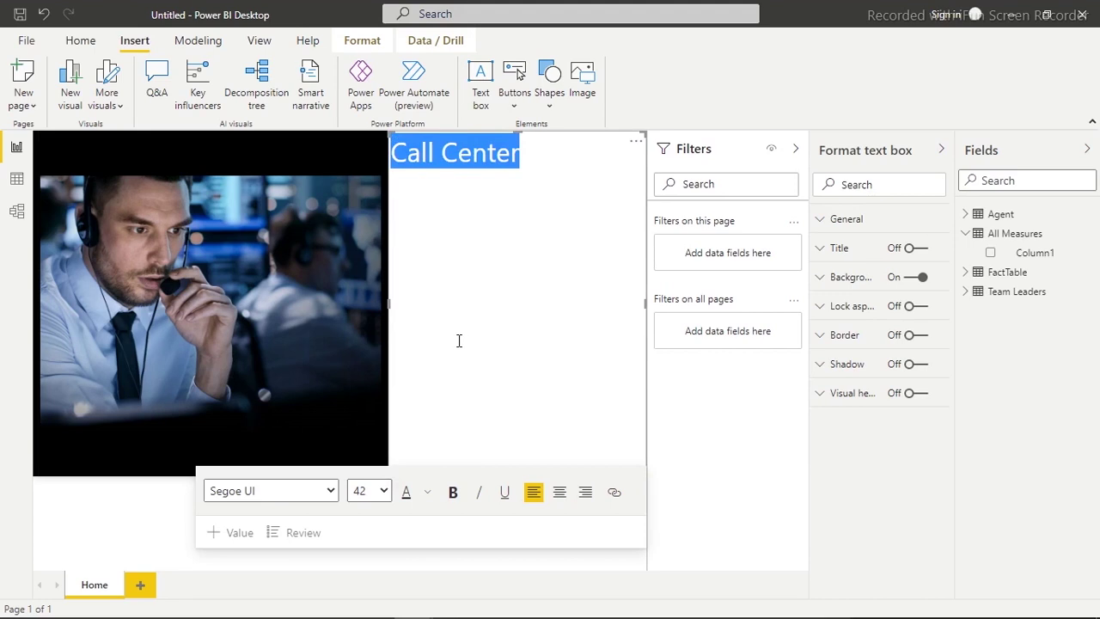
{"action": "left_click", "coordinate": [453, 492]}
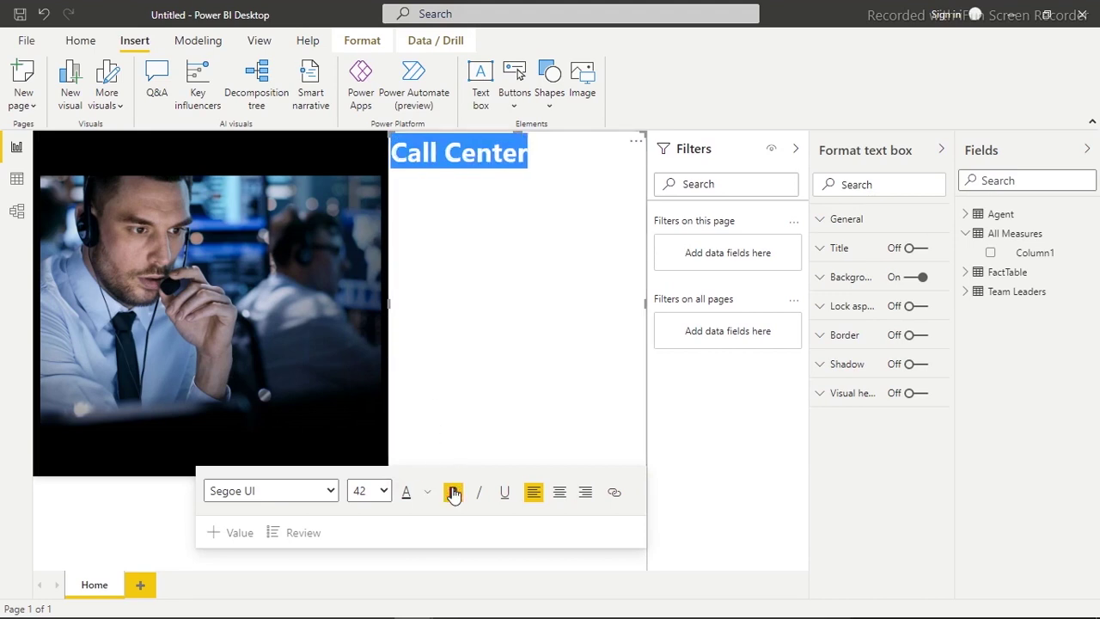
{"action": "left_click", "coordinate": [430, 494]}
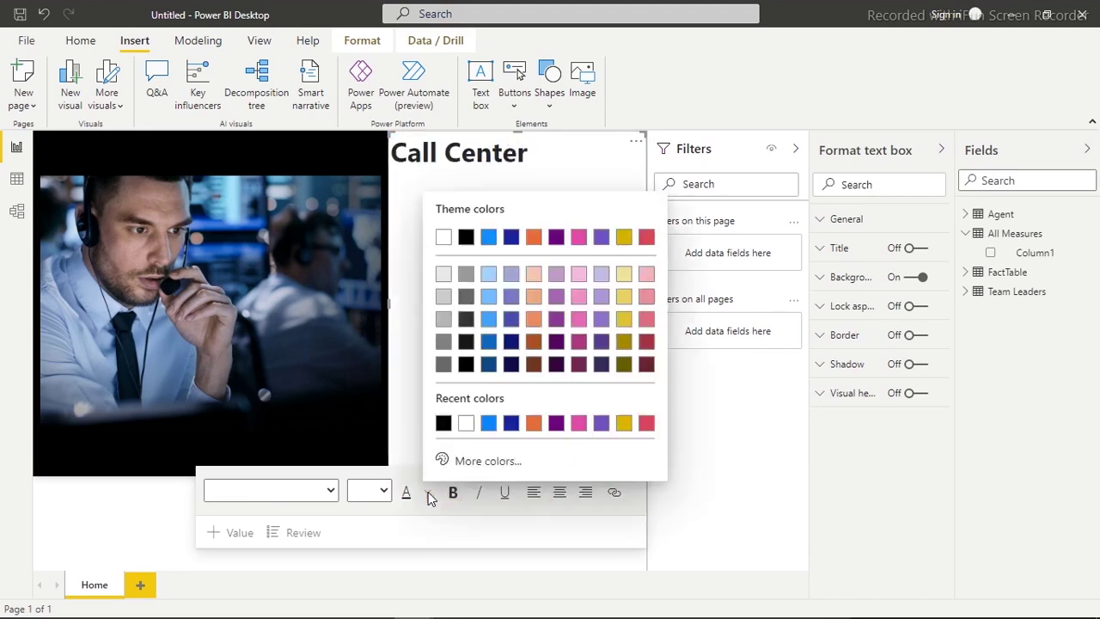
{"action": "left_click", "coordinate": [444, 277]}
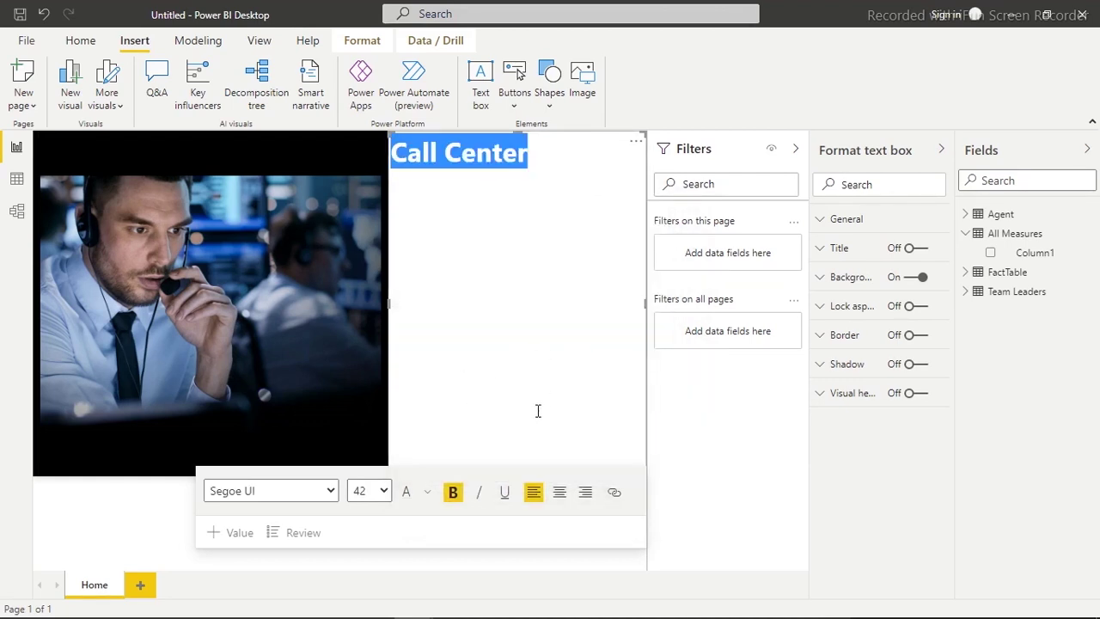
{"action": "left_click", "coordinate": [520, 447]}
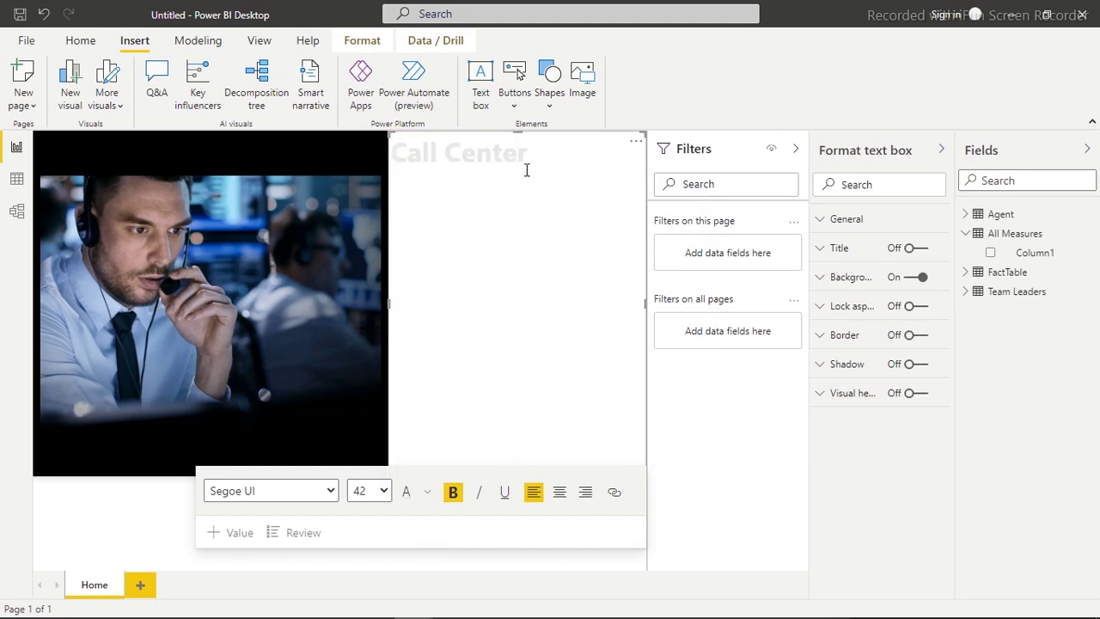
Step: Shrink the title box, move it to the page's top-left corner, centre the text and narrow it
{"action": "left_click_drag", "start_coordinate": [518, 136], "coordinate": [525, 281]}
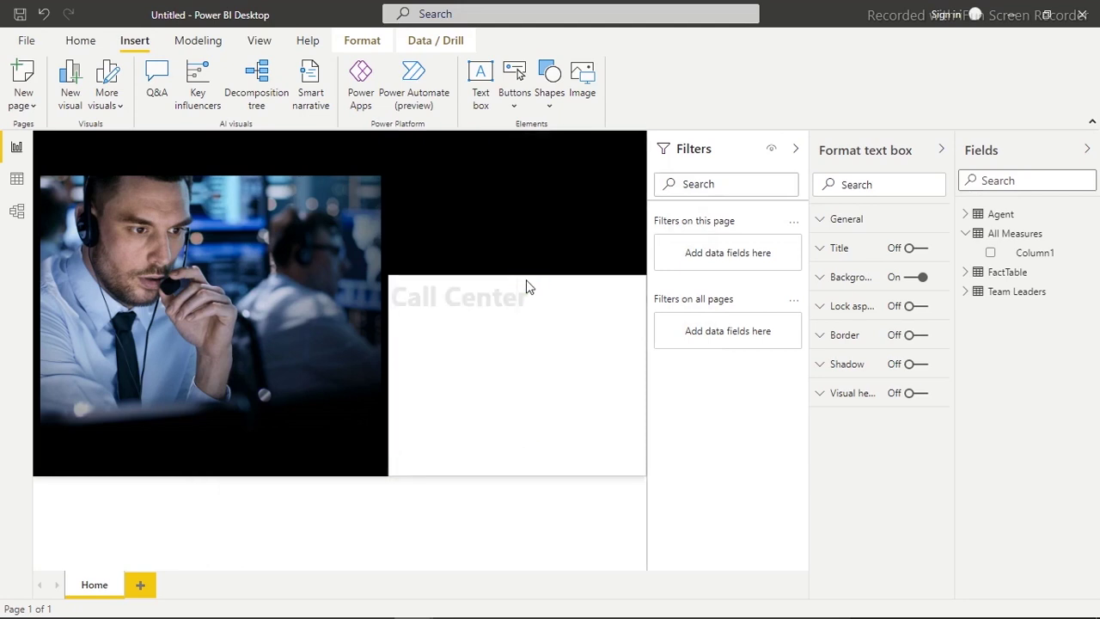
{"action": "left_click_drag", "start_coordinate": [516, 474], "coordinate": [509, 317]}
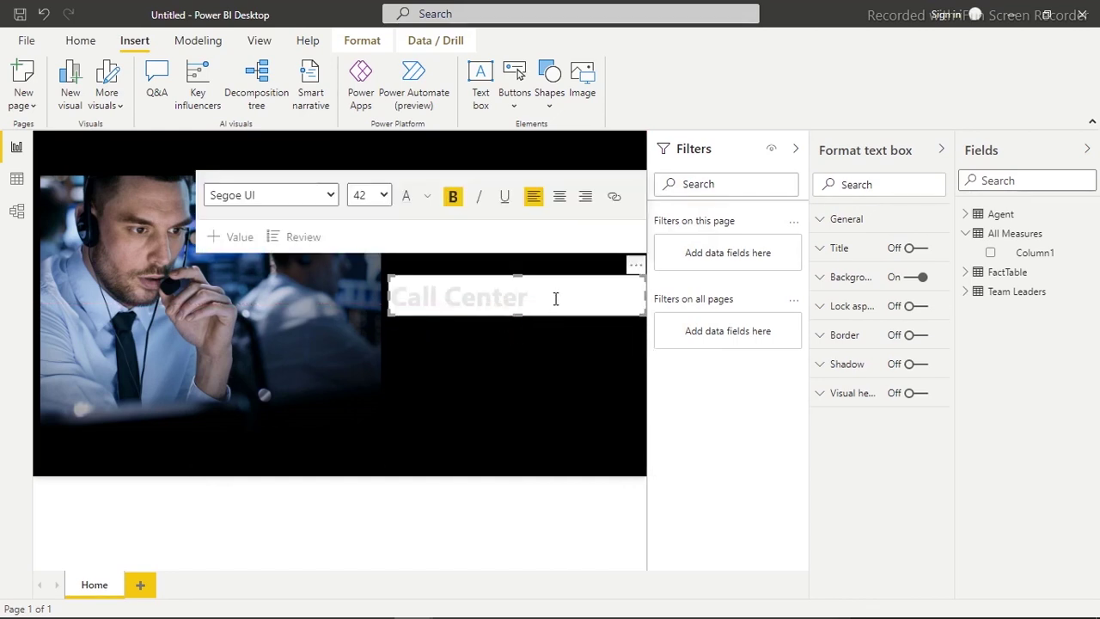
{"action": "left_click_drag", "start_coordinate": [561, 278], "coordinate": [180, 131]}
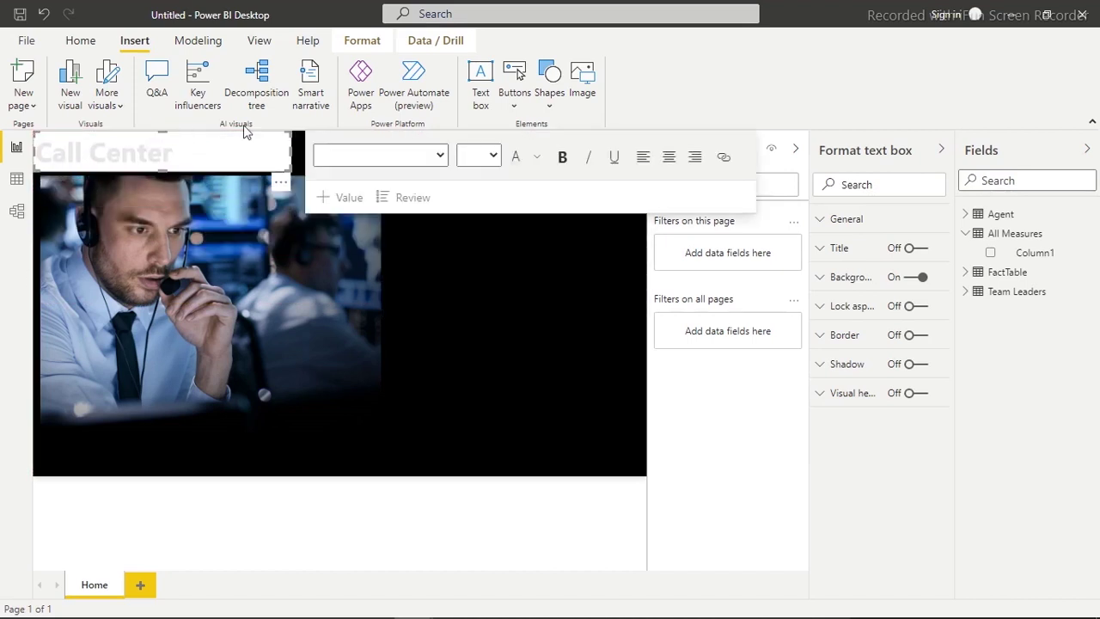
{"action": "left_click", "coordinate": [670, 158]}
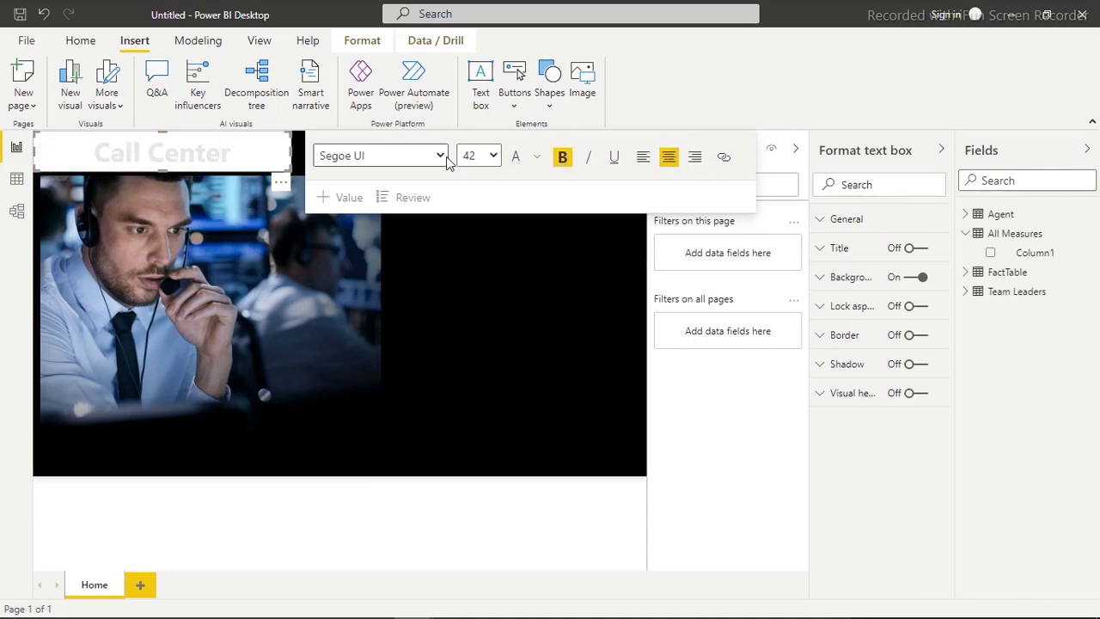
{"action": "left_click_drag", "start_coordinate": [288, 154], "coordinate": [227, 152]}
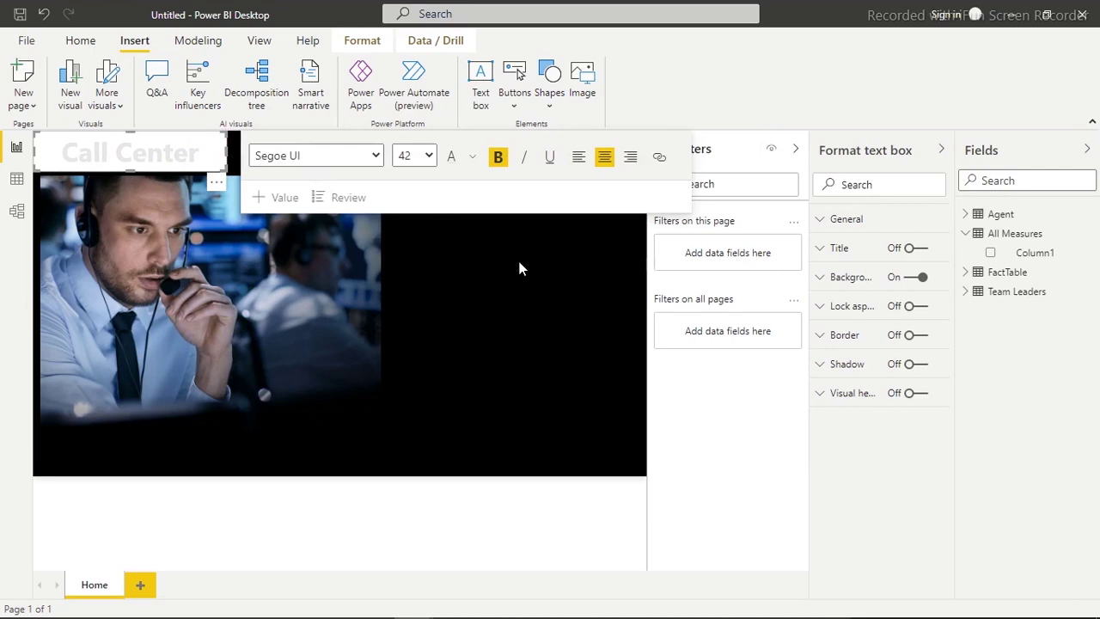
Step: Turn off the Call Center title box's background so it is transparent
{"action": "left_click", "coordinate": [538, 287]}
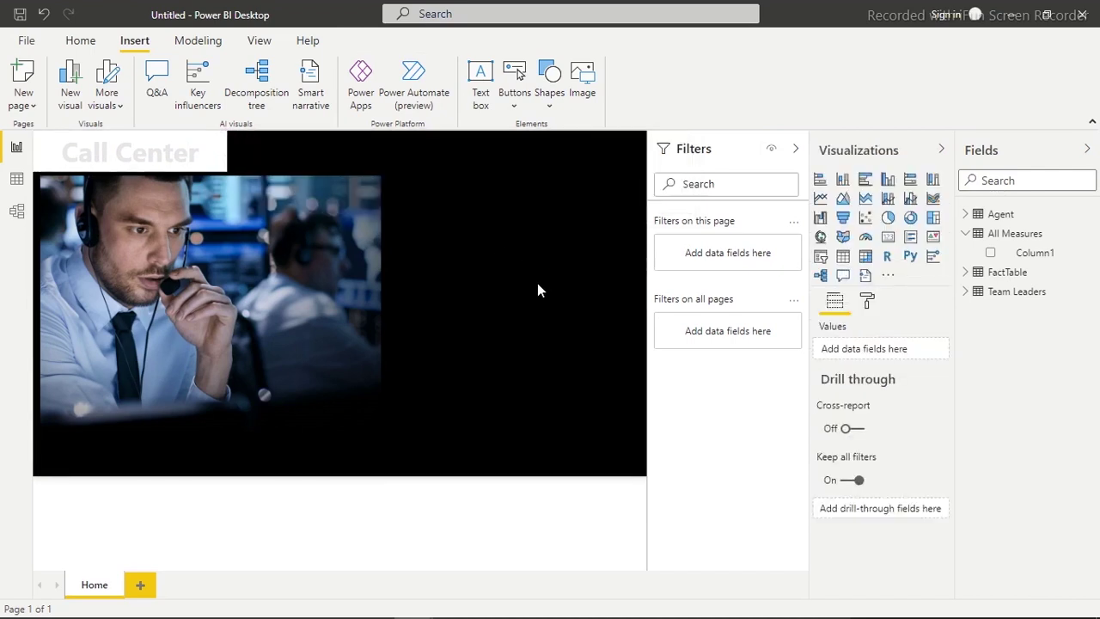
{"action": "left_click", "coordinate": [184, 155]}
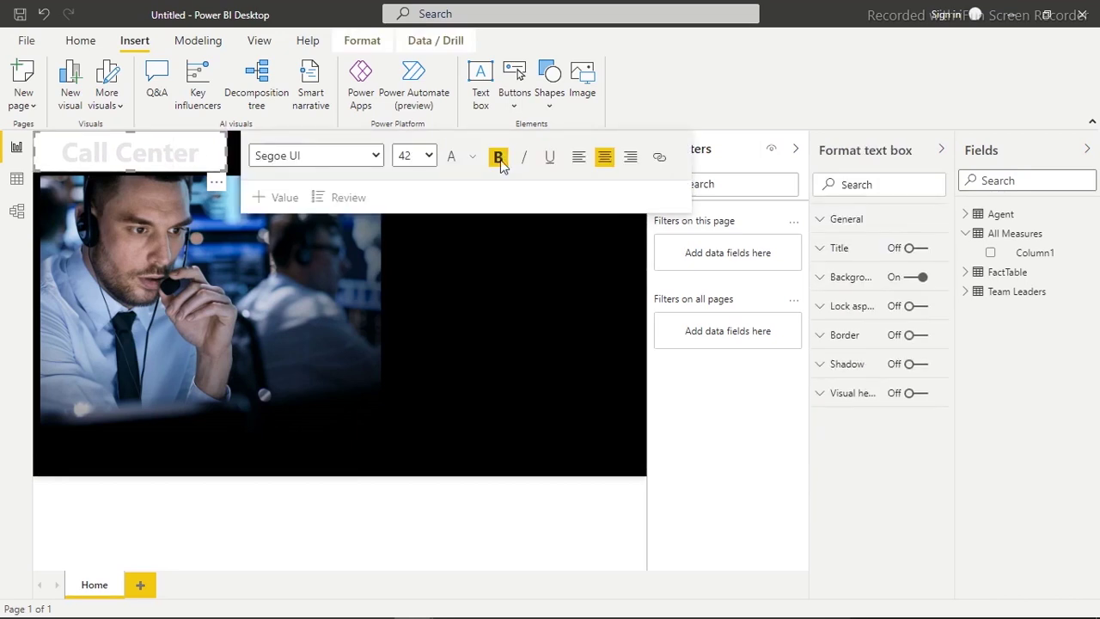
{"action": "left_click", "coordinate": [915, 277]}
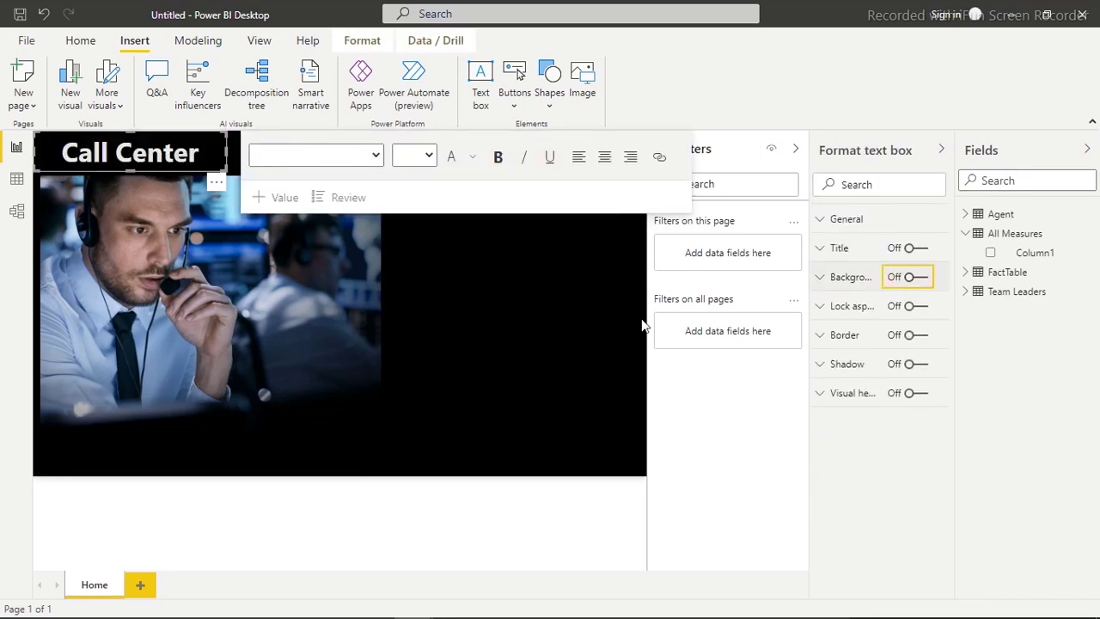
{"action": "left_click", "coordinate": [496, 332]}
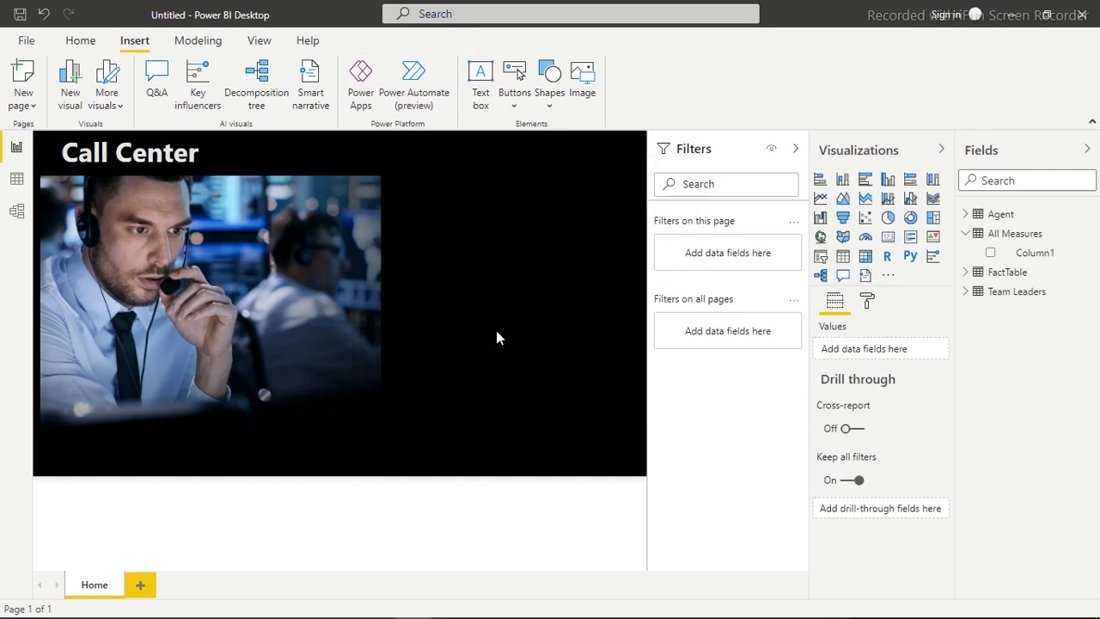
Step: Add a new text box reading '3-Months Insghts'
{"action": "left_click", "coordinate": [481, 84]}
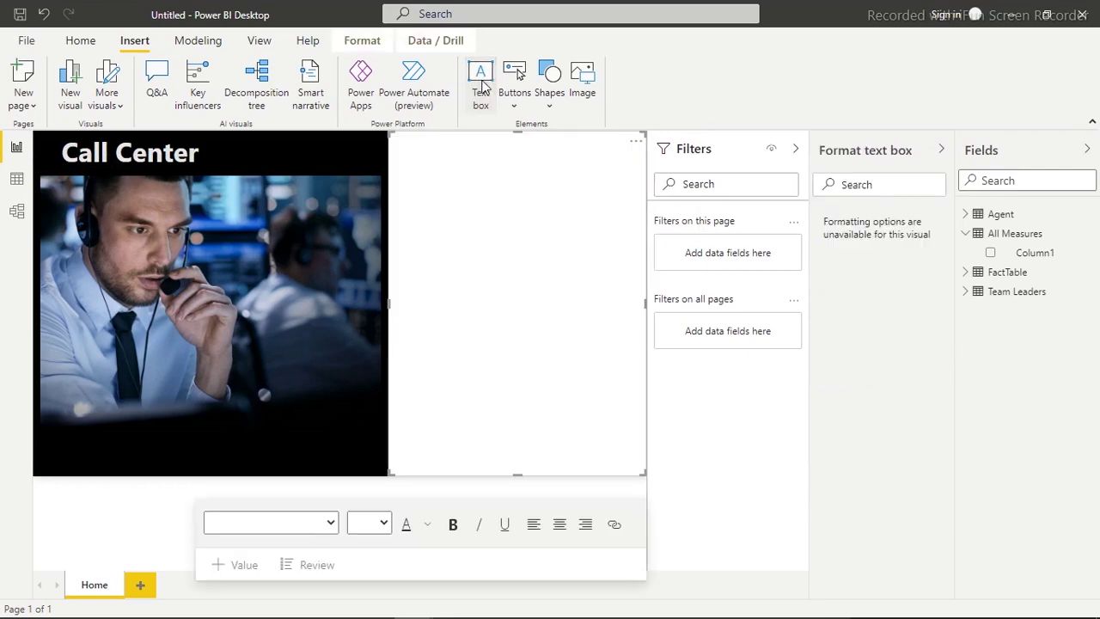
{"action": "left_click", "coordinate": [455, 179]}
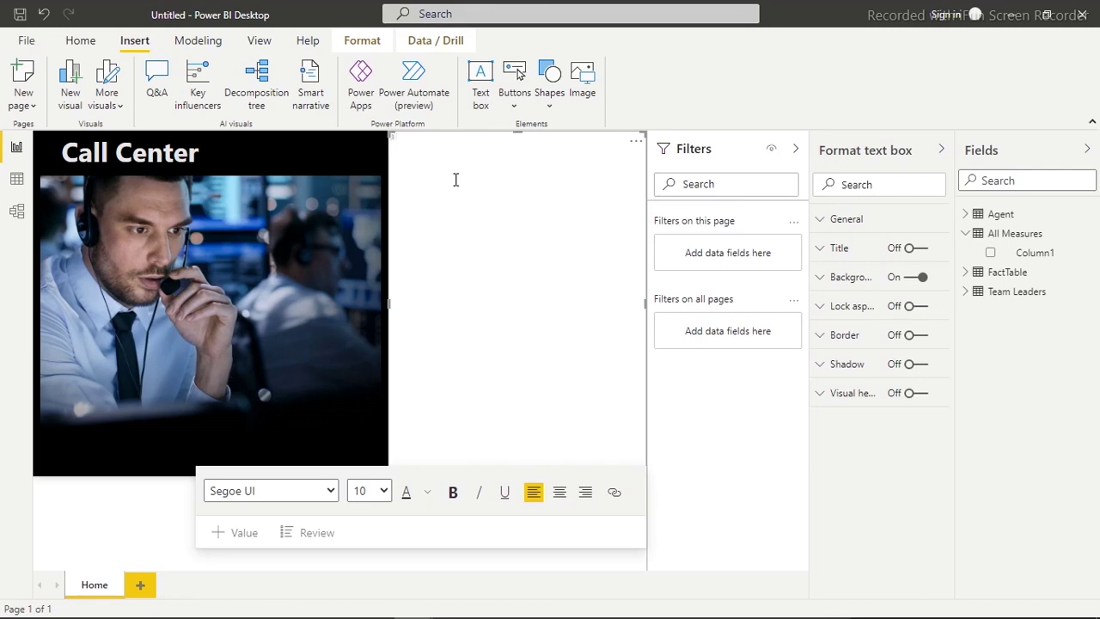
{"action": "type", "text": "Mot"}
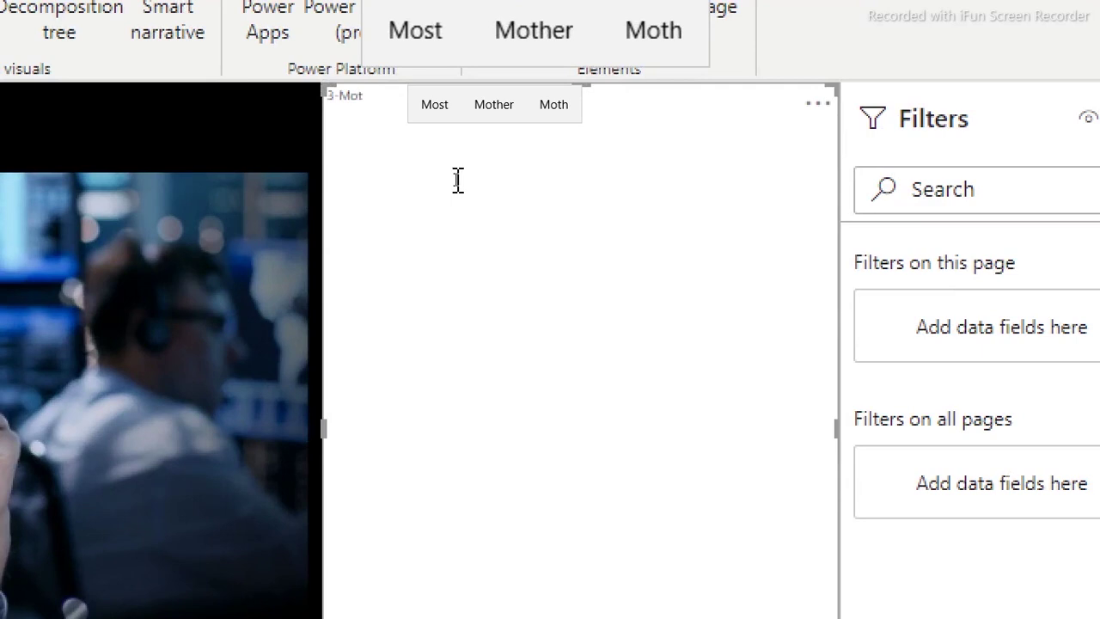
{"action": "key", "text": "BackSpace"}
{"action": "type", "text": "nths"}
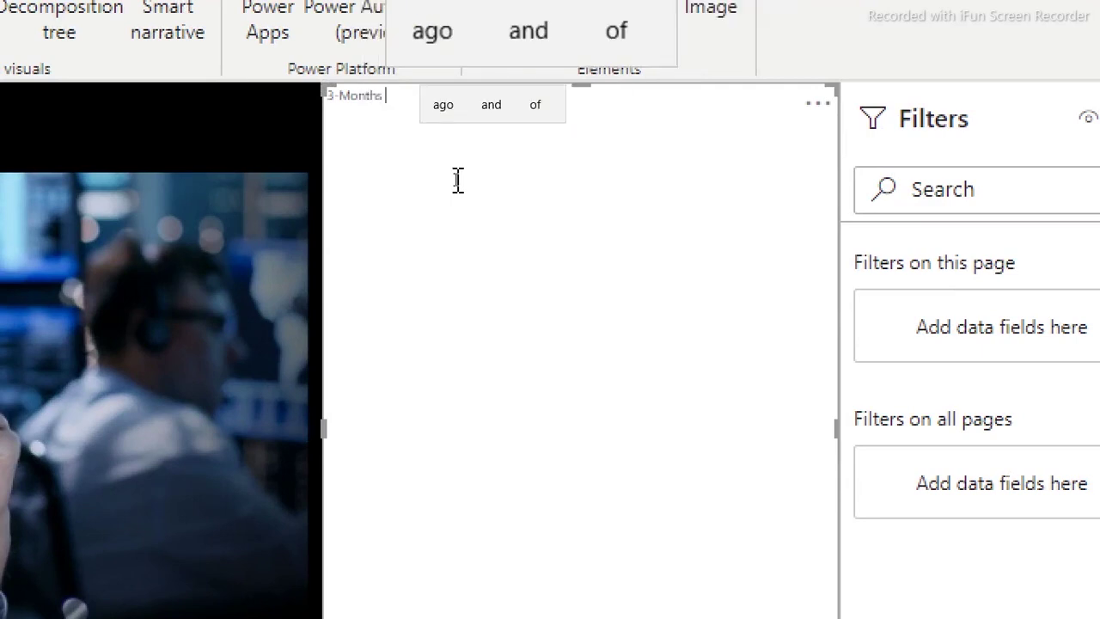
{"action": "type", "text": " Ins"}
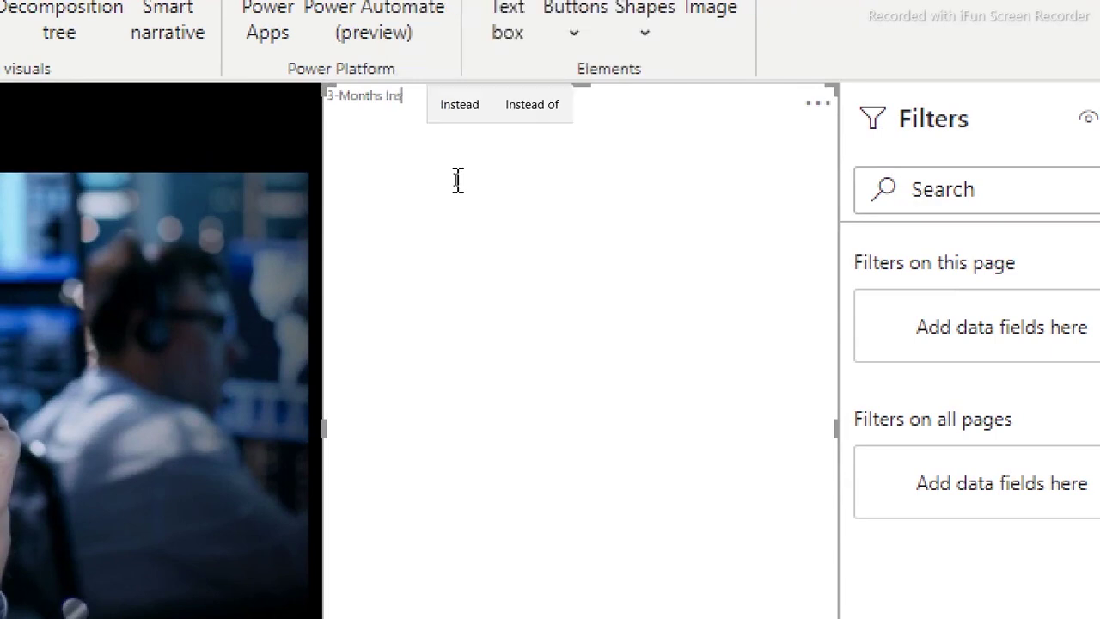
{"action": "type", "text": "ghts"}
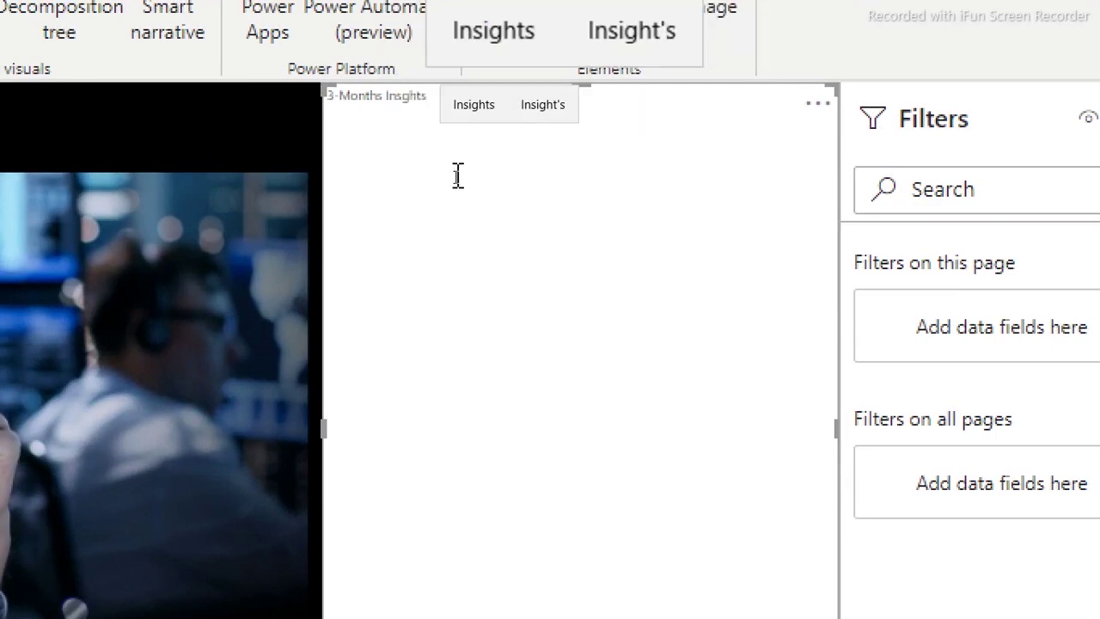
Step: Format the subtitle as 20-point text in White, 20% darker
{"action": "key", "text": "ctrl+a"}
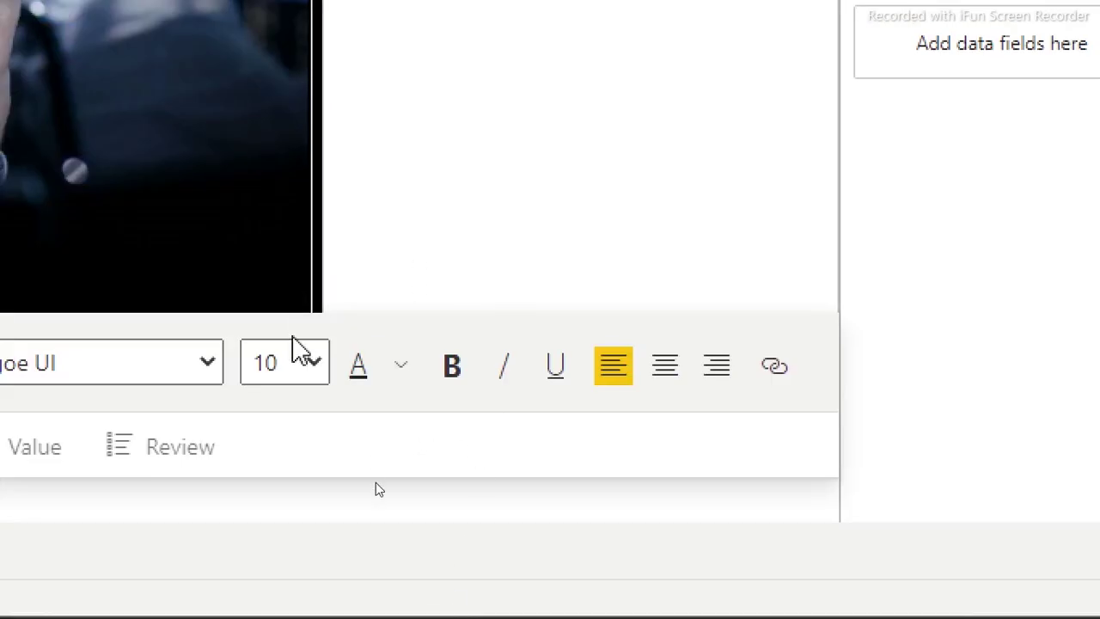
{"action": "left_click", "coordinate": [312, 363]}
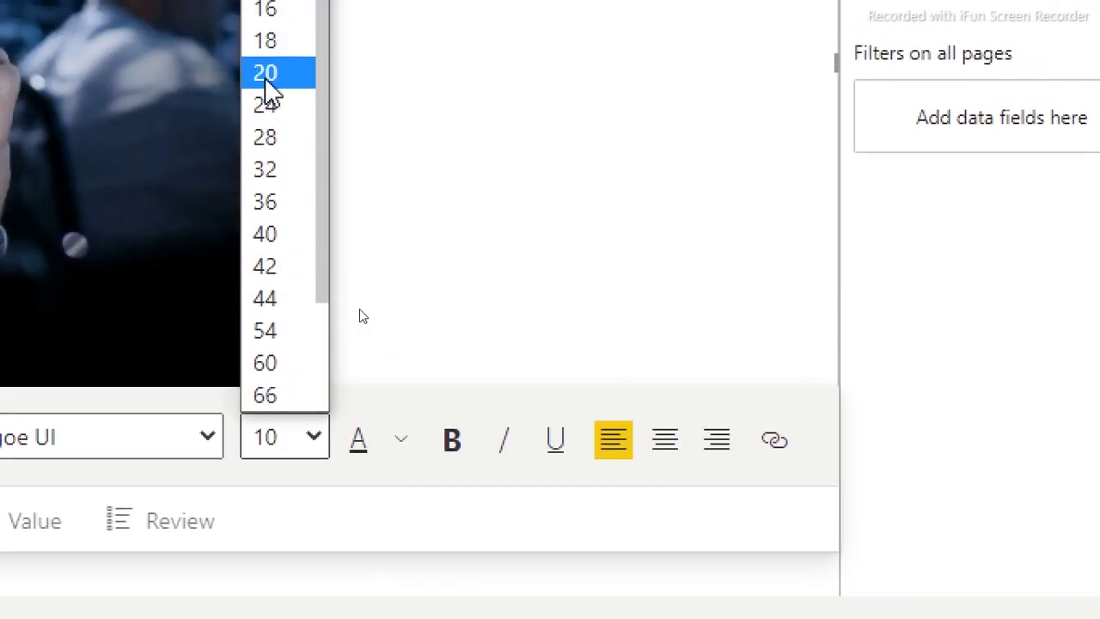
{"action": "left_click", "coordinate": [266, 77]}
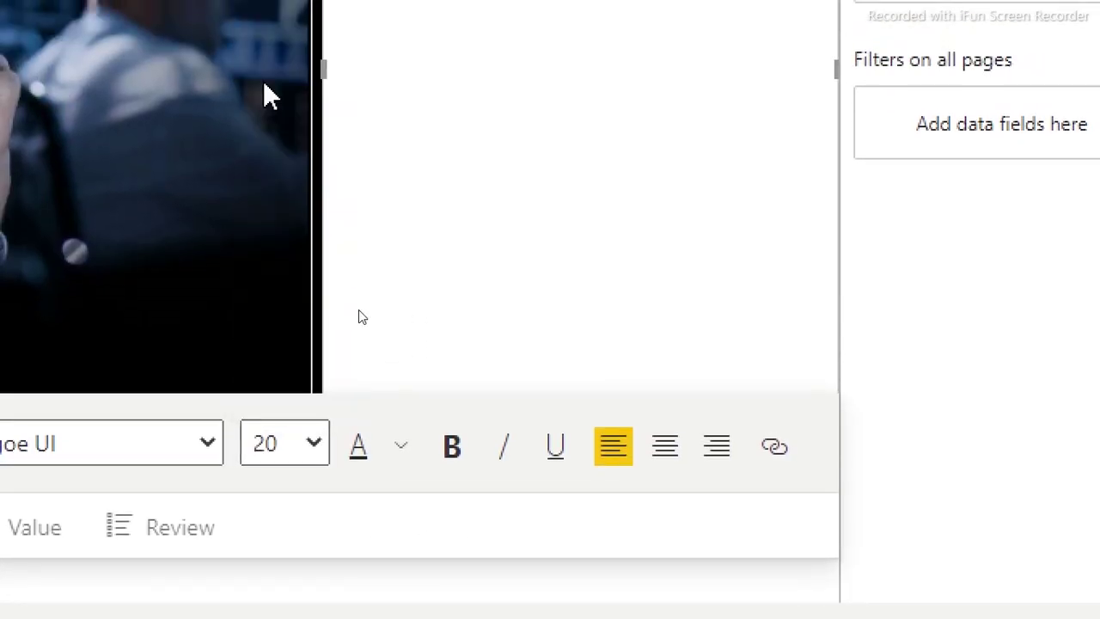
{"action": "left_click", "coordinate": [407, 449]}
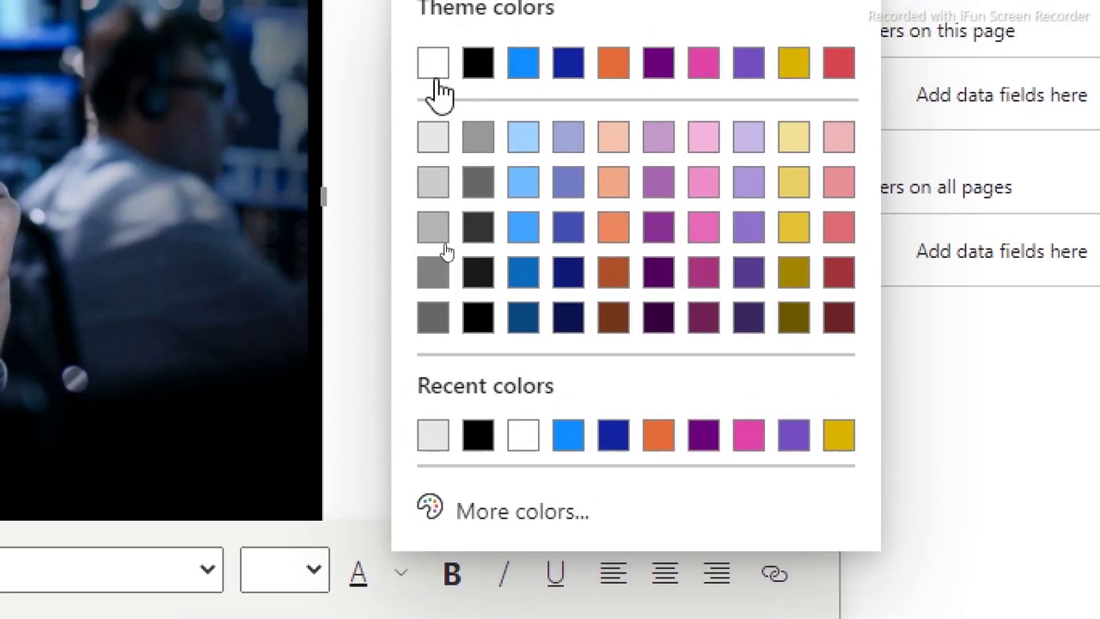
{"action": "left_click", "coordinate": [443, 295]}
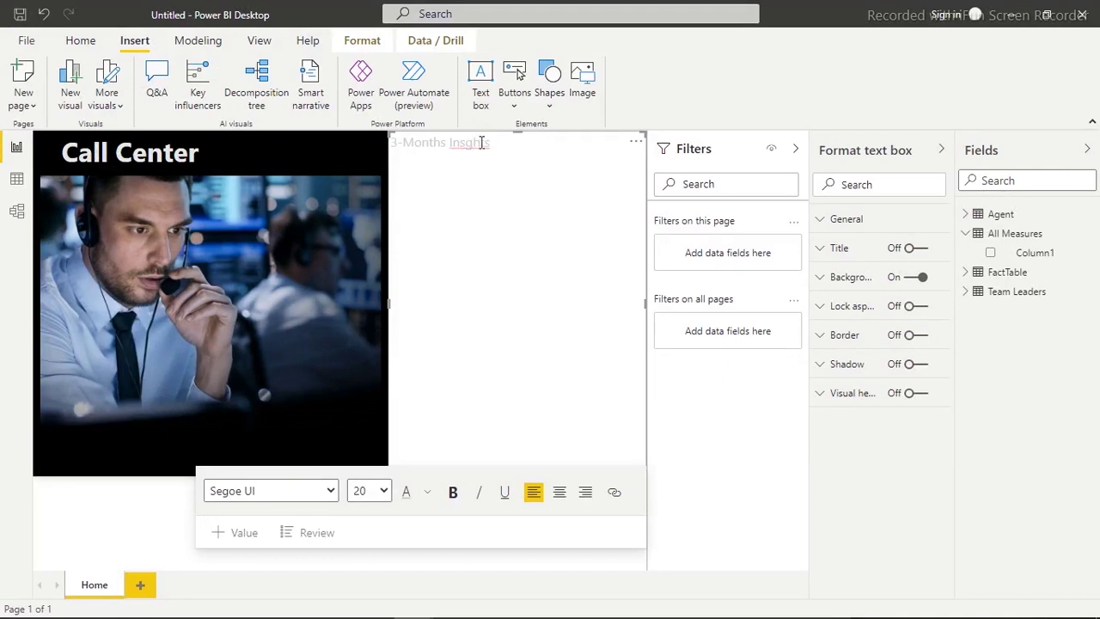
Step: Fit the subtitle box to one line beside the Call Center title, with its background off
{"action": "right_click", "coordinate": [482, 144]}
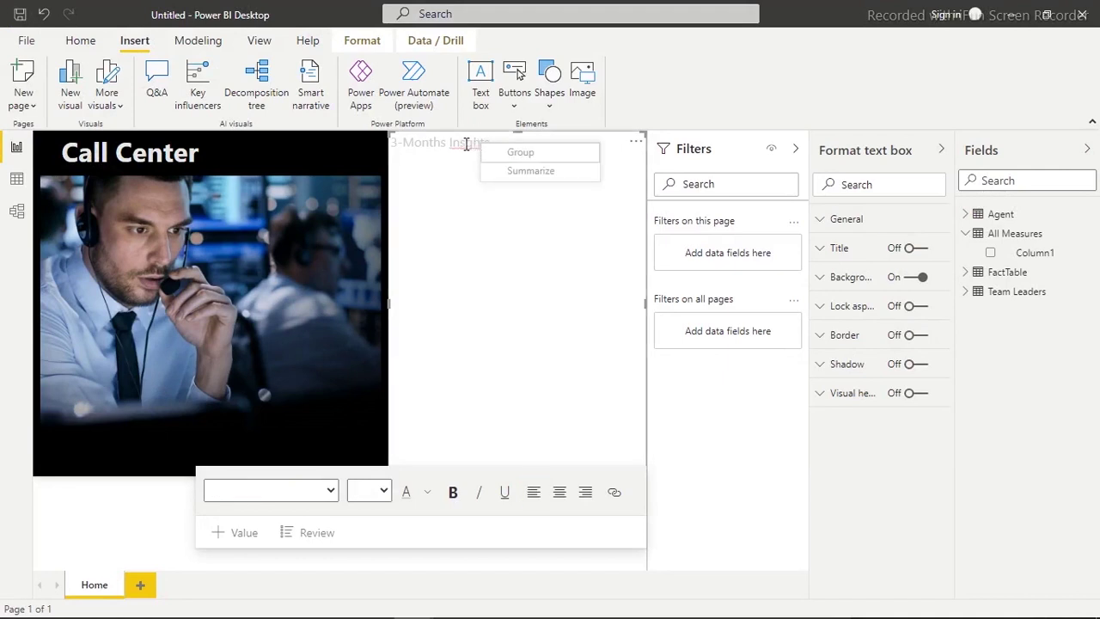
{"action": "left_click", "coordinate": [517, 136]}
{"action": "left_click_drag", "start_coordinate": [502, 419], "coordinate": [505, 450]}
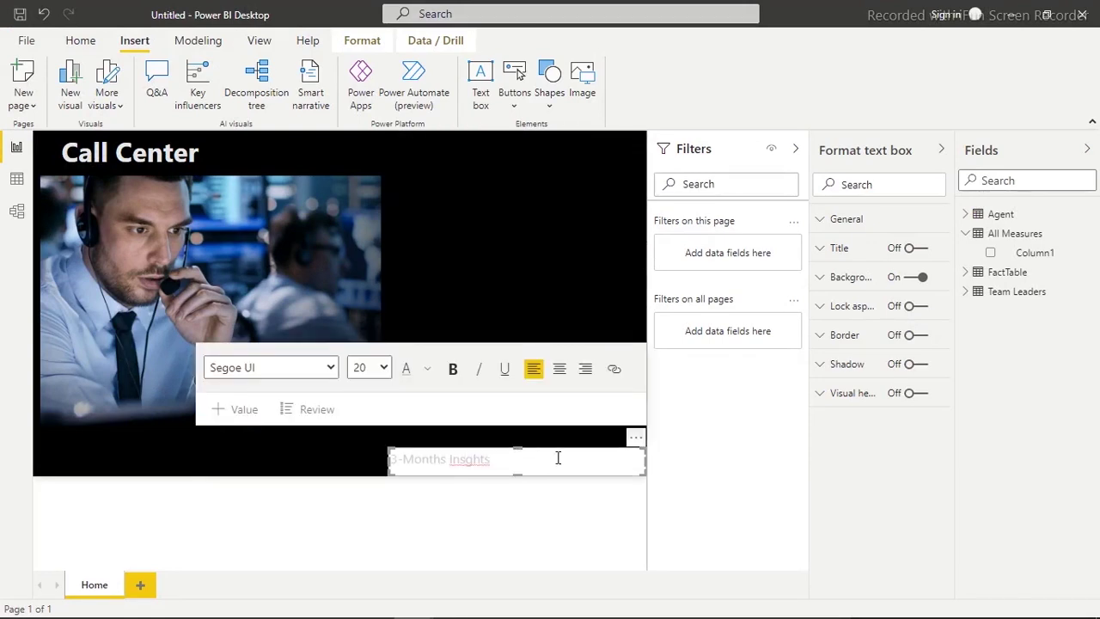
{"action": "left_click_drag", "start_coordinate": [545, 449], "coordinate": [347, 144]}
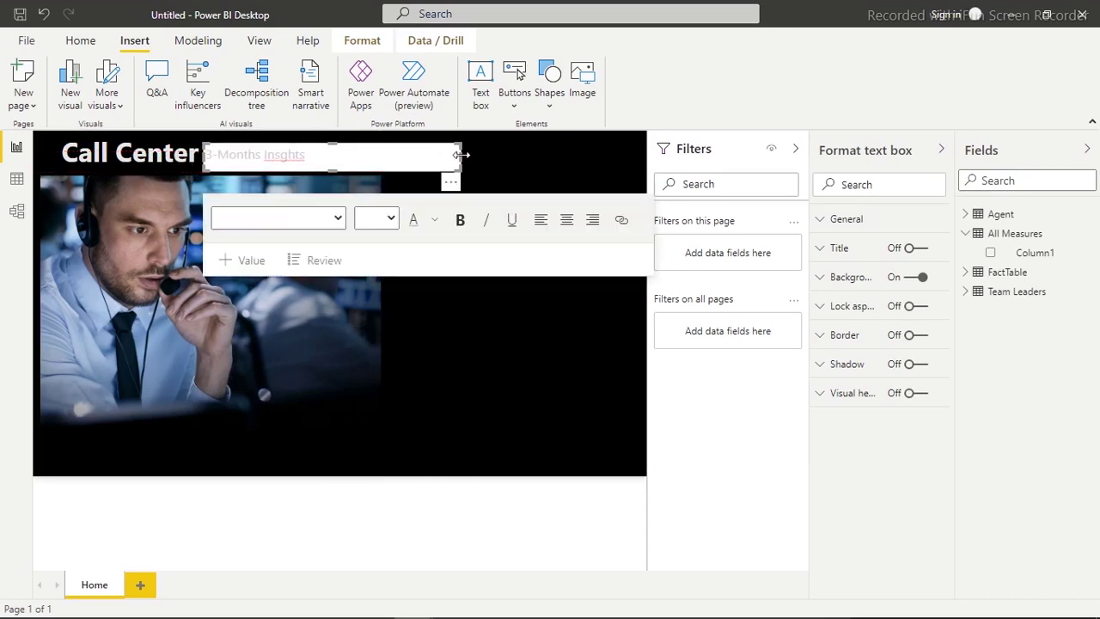
{"action": "left_click_drag", "start_coordinate": [461, 155], "coordinate": [351, 146]}
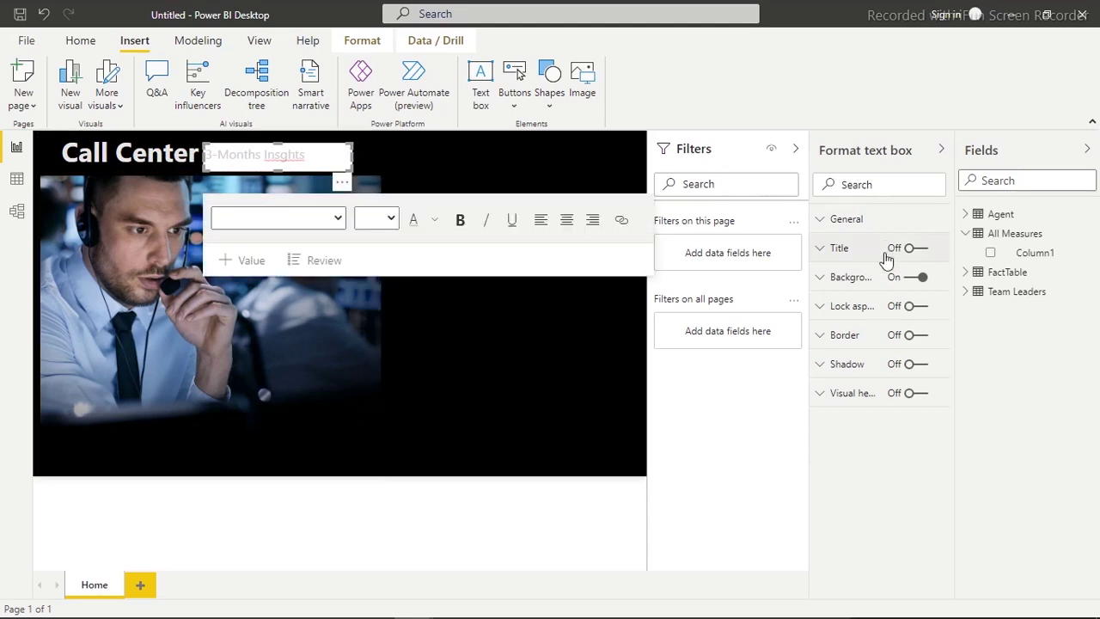
{"action": "left_click", "coordinate": [909, 277]}
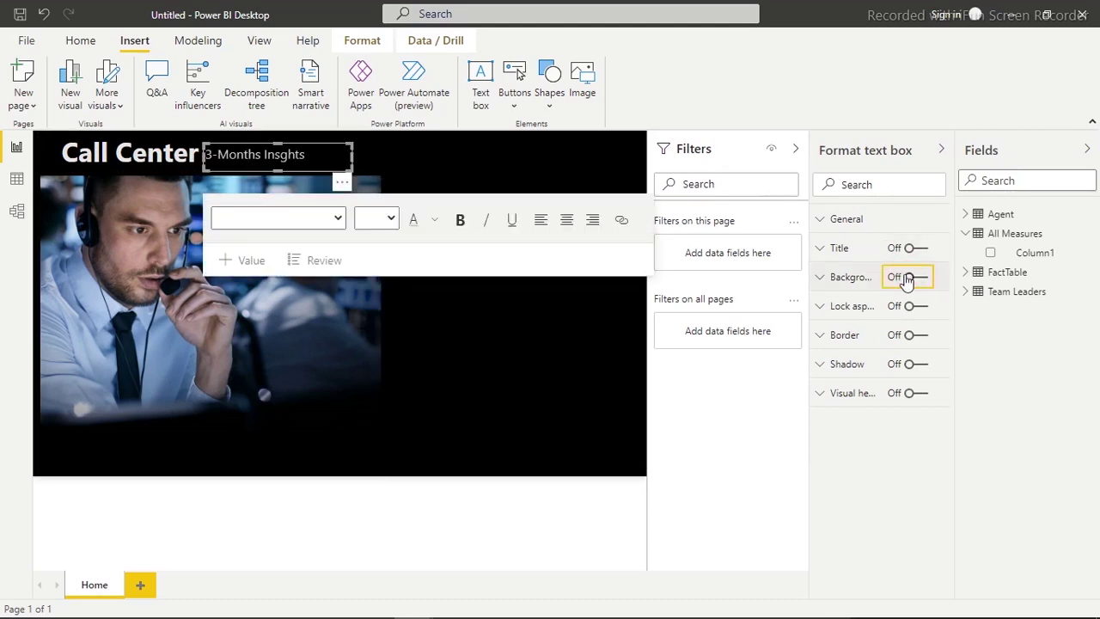
{"action": "left_click", "coordinate": [478, 302]}
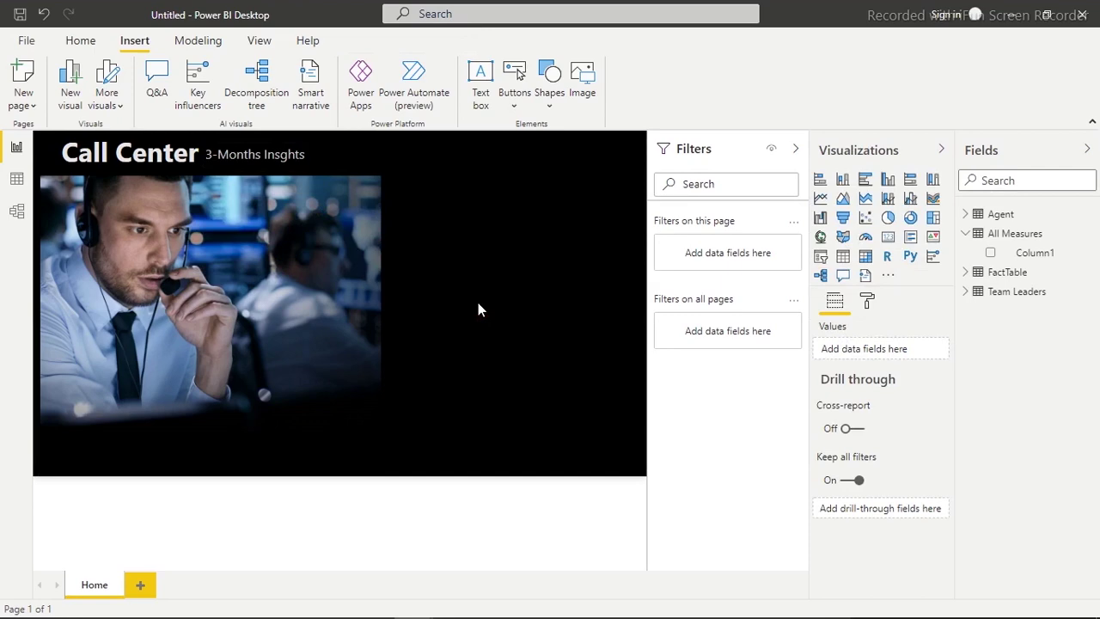
{"action": "mouse_move", "coordinate": [412, 606]}
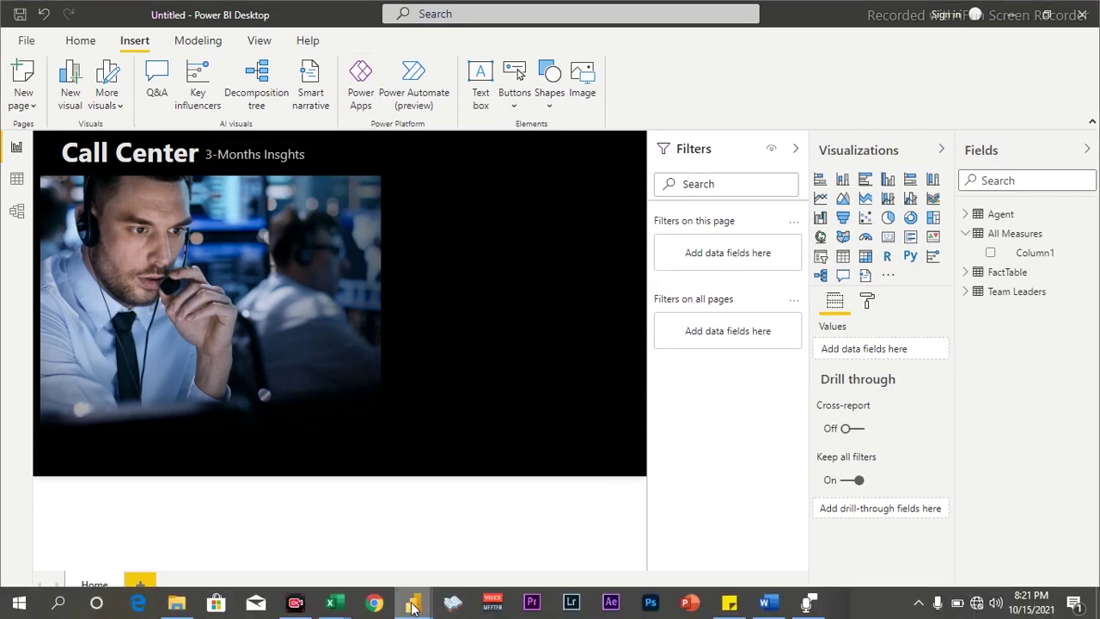
{"action": "left_click", "coordinate": [365, 549]}
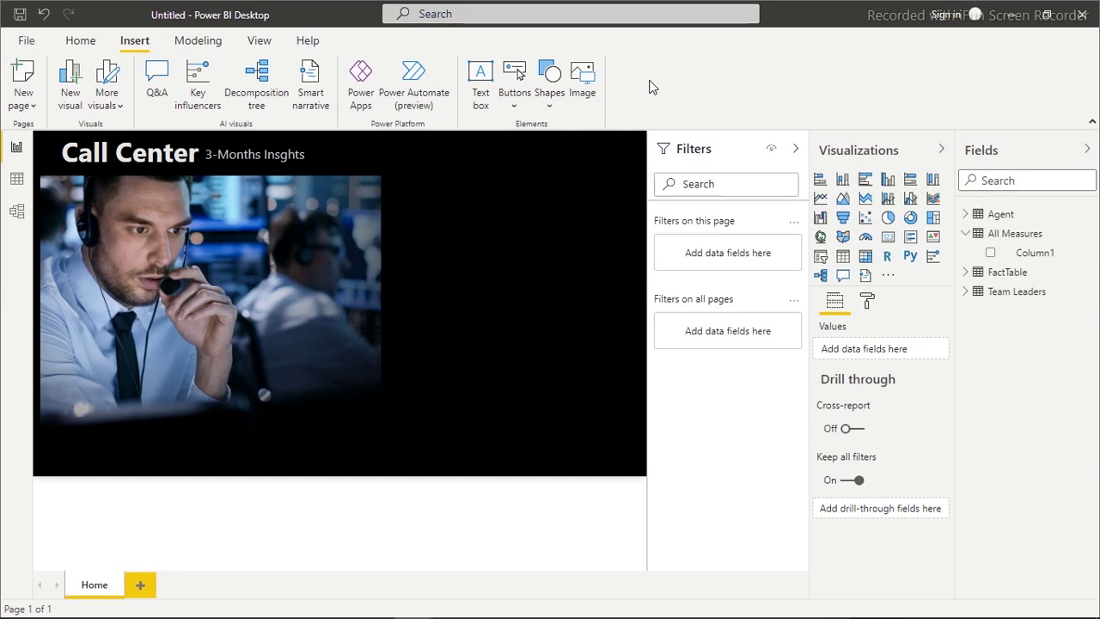
Step: Create a new measure in the All Measures table from Column1
{"action": "left_click", "coordinate": [1012, 249]}
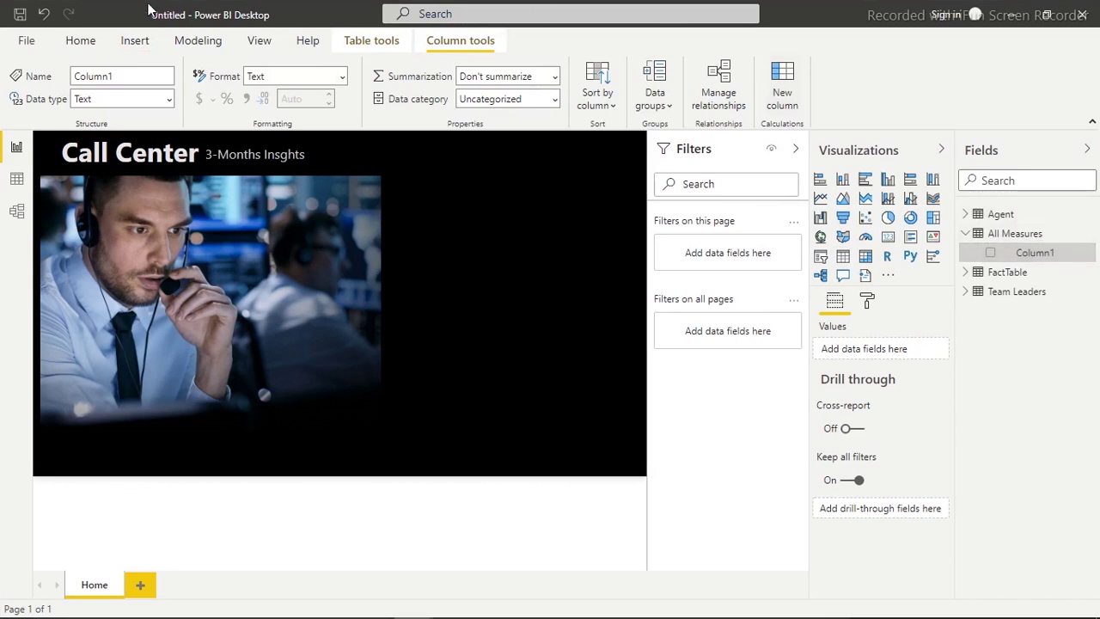
{"action": "left_click", "coordinate": [94, 38]}
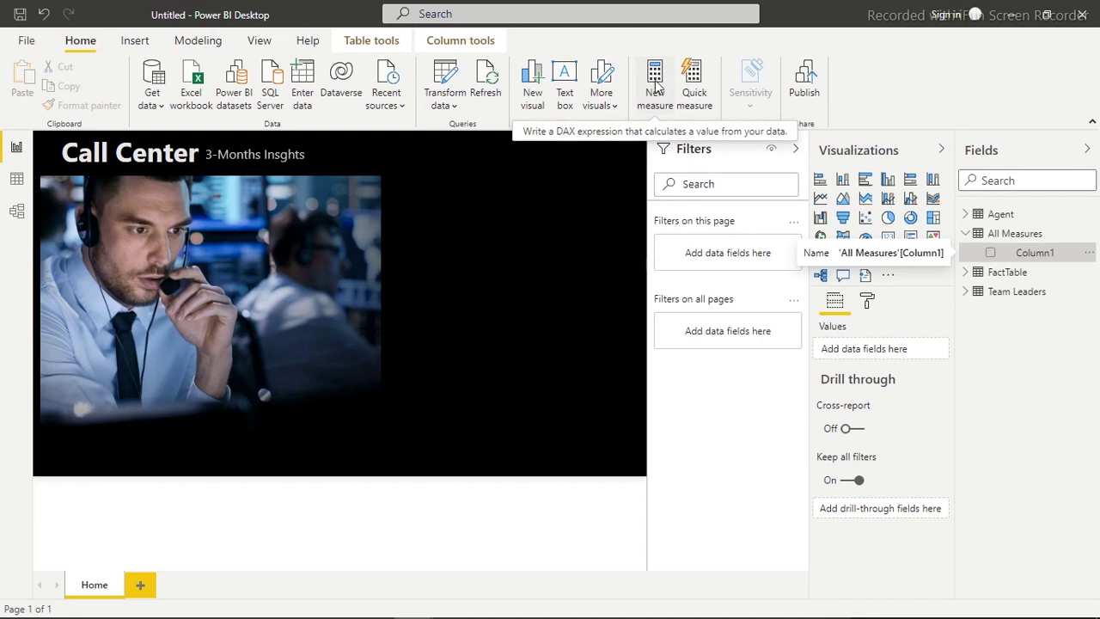
{"action": "right_click", "coordinate": [1013, 254]}
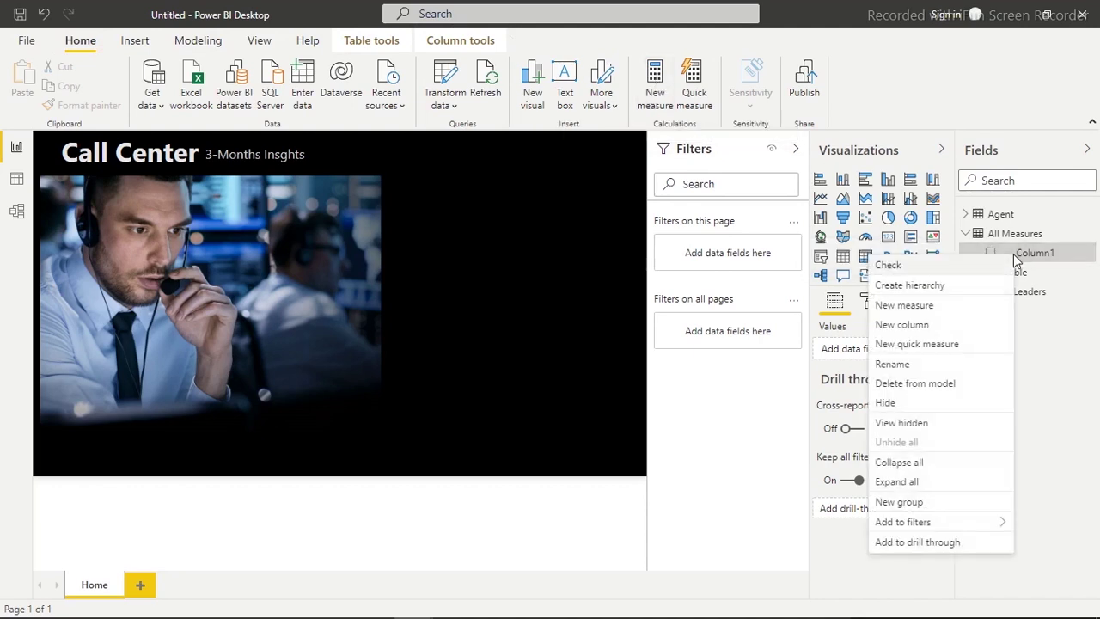
{"action": "left_click", "coordinate": [913, 304]}
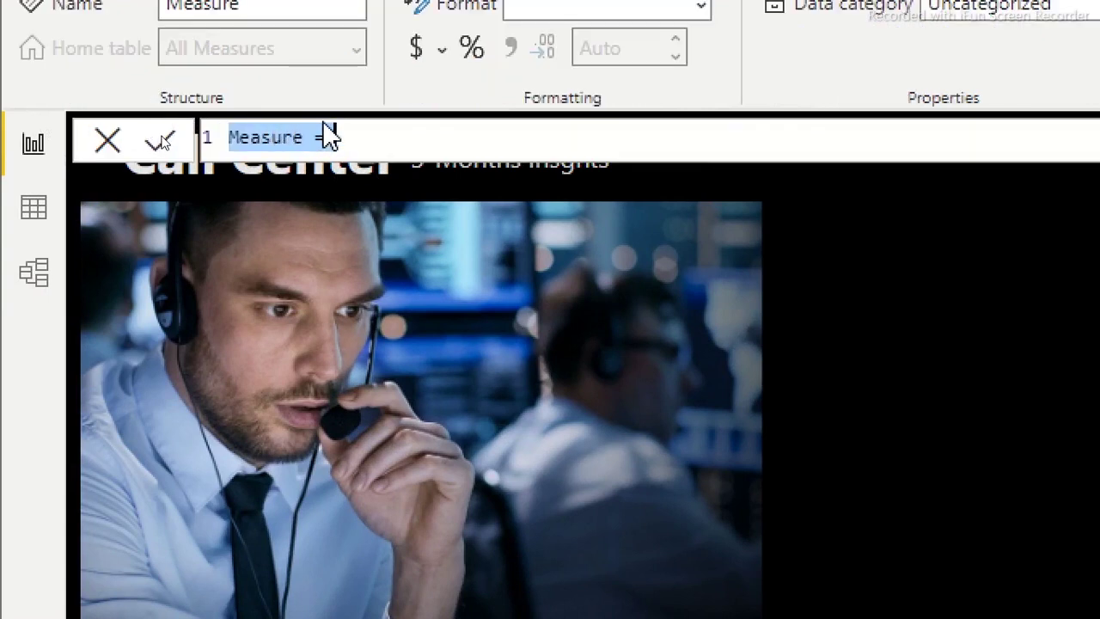
Step: Define the measure as Total Calls = SUM(FactTable[CALLS]) and commit it
{"action": "type", "text": "Total"}
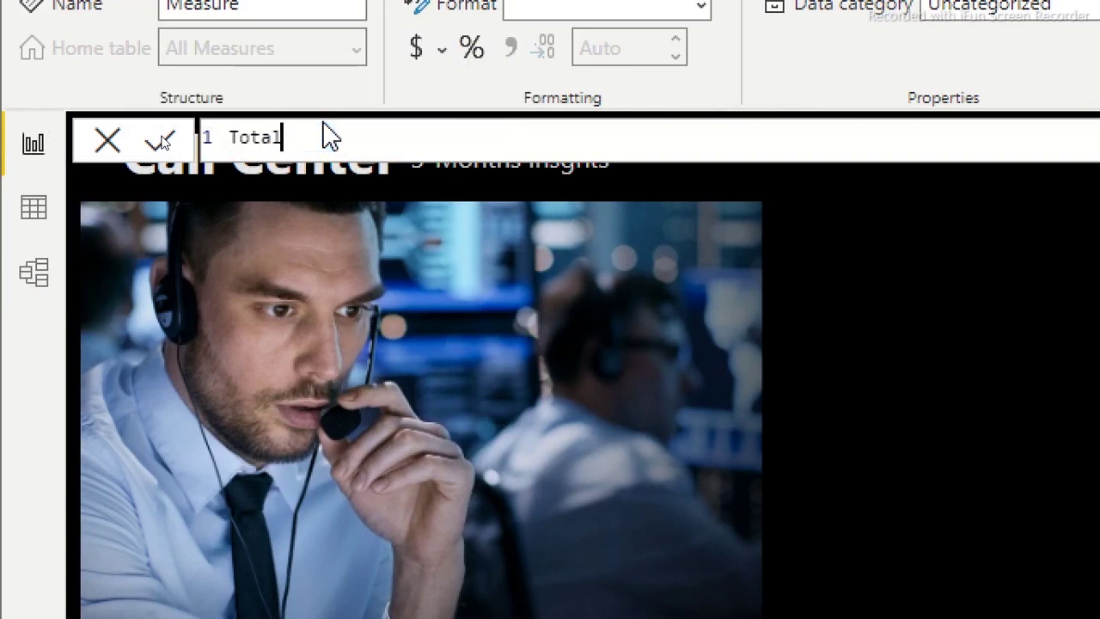
{"action": "type", "text": " Calls"}
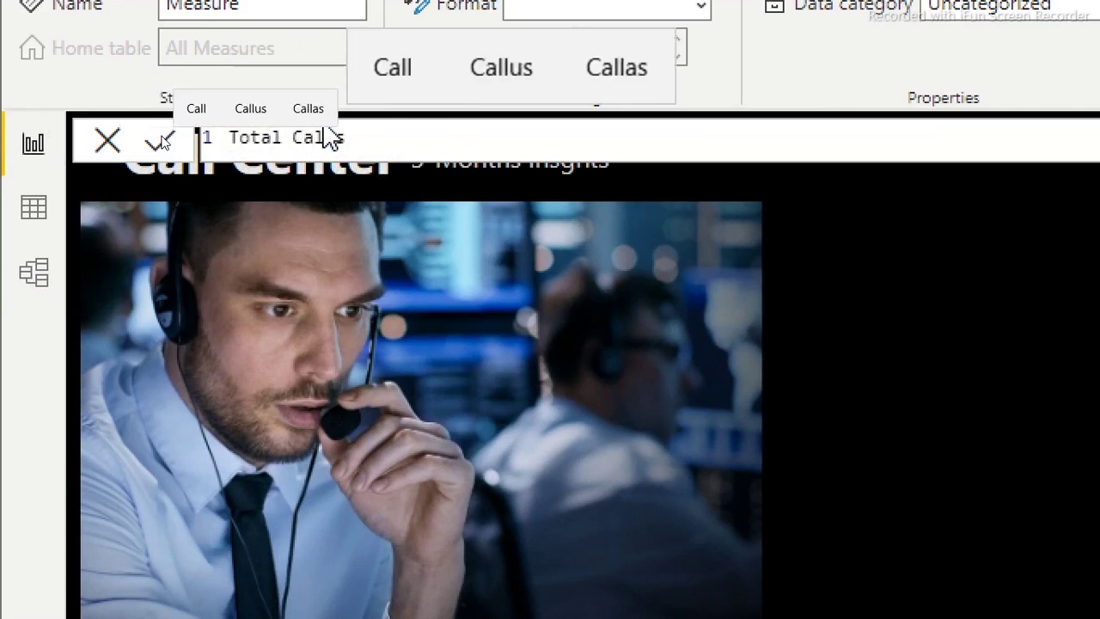
{"action": "type", "text": "="}
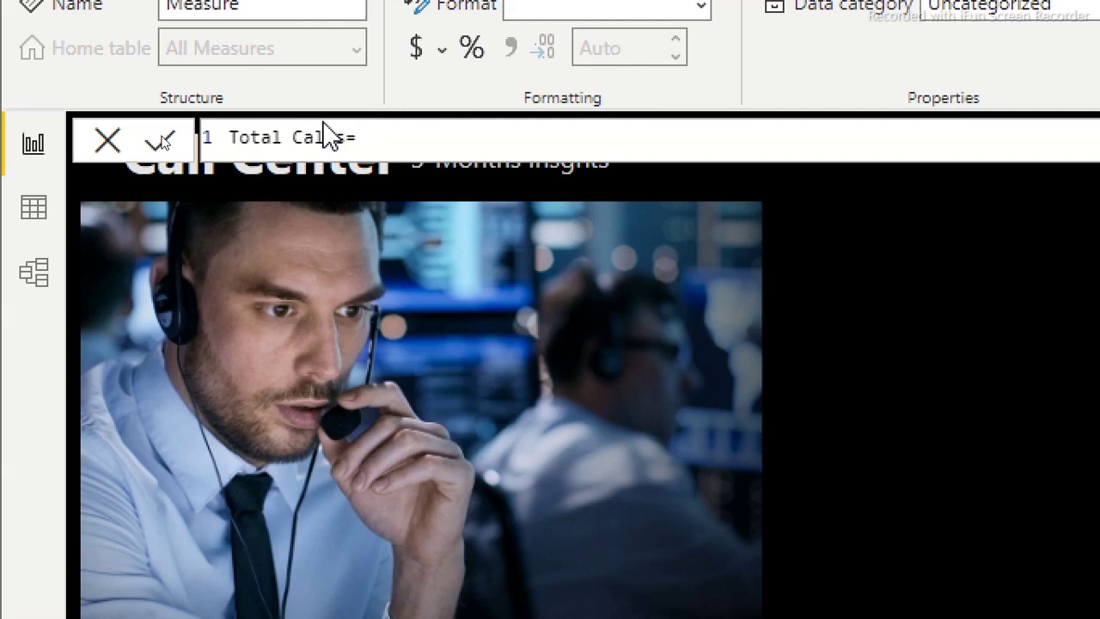
{"action": "type", "text": "call"}
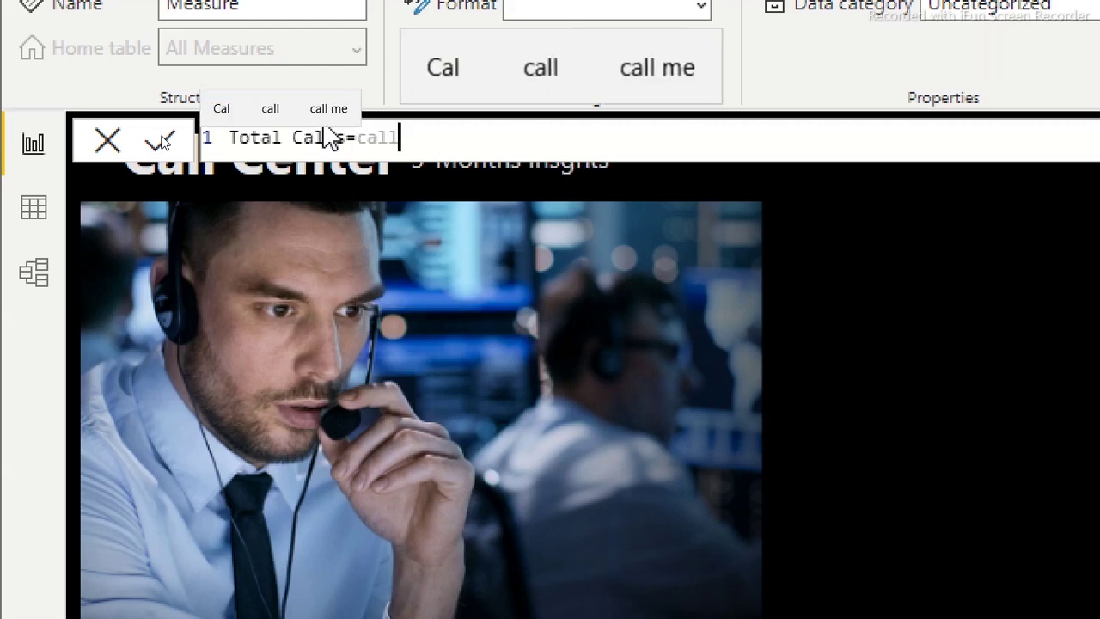
{"action": "key", "text": "BackSpace"}
{"action": "key", "text": "BackSpace"}
{"action": "key", "text": "BackSpace"}
{"action": "key", "text": "BackSpace"}
{"action": "type", "text": "call"}
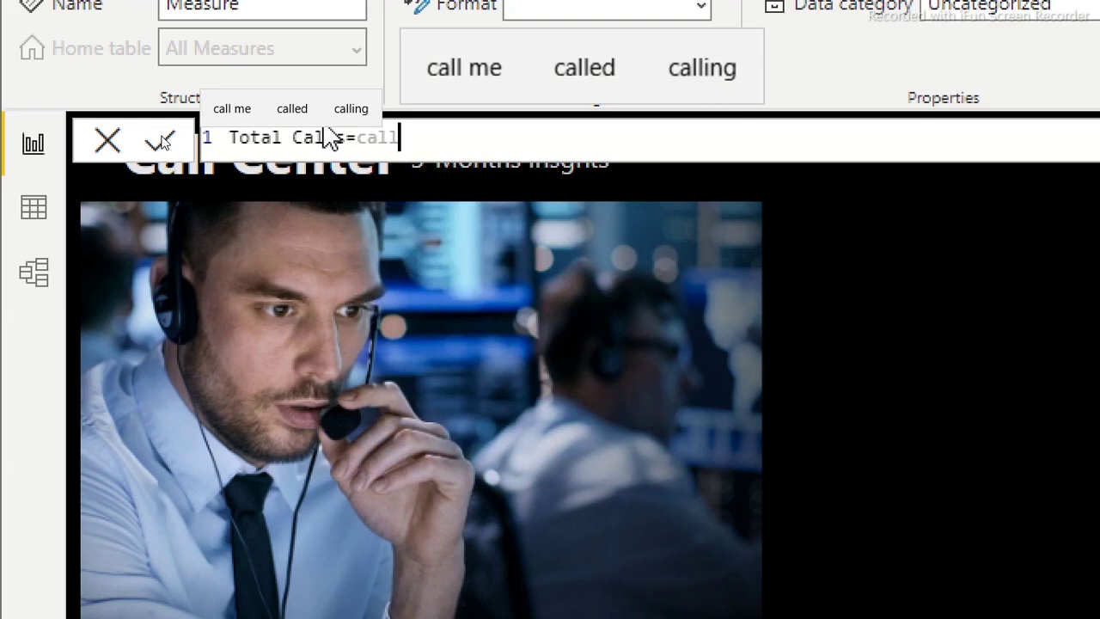
{"action": "key", "text": "BackSpace"}
{"action": "key", "text": "BackSpace"}
{"action": "key", "text": "BackSpace"}
{"action": "key", "text": "BackSpace"}
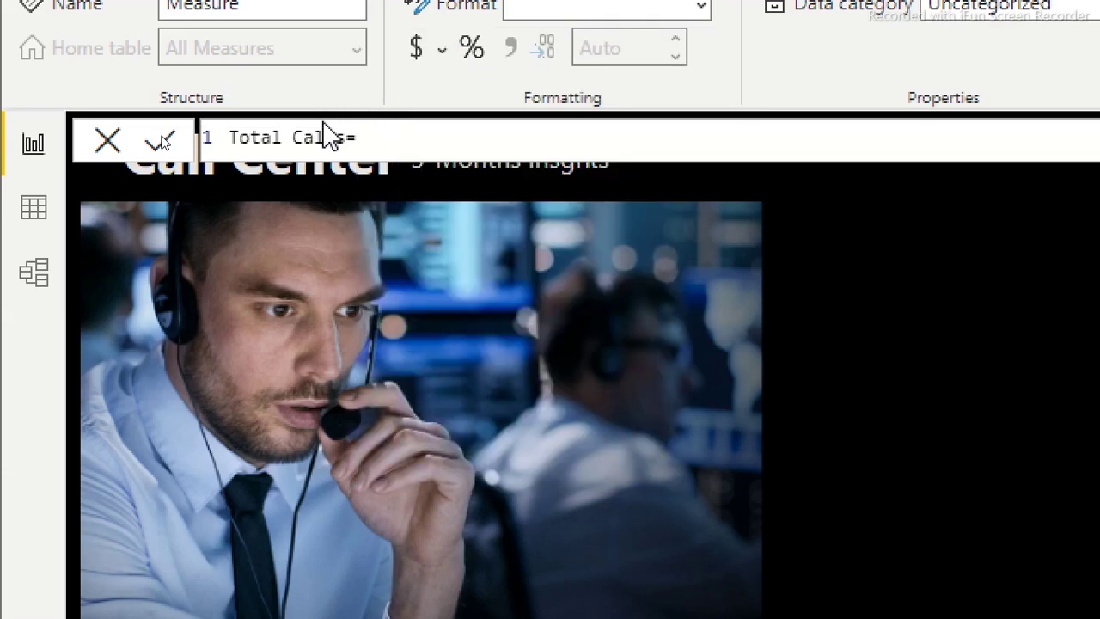
{"action": "type", "text": "sum"}
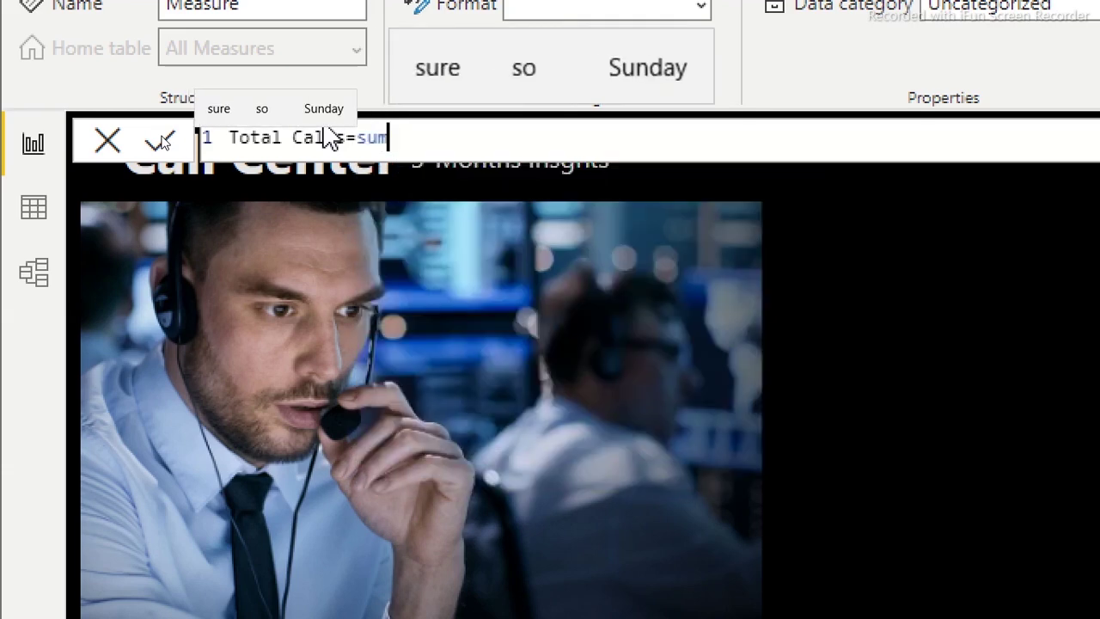
{"action": "key", "text": "Tab"}
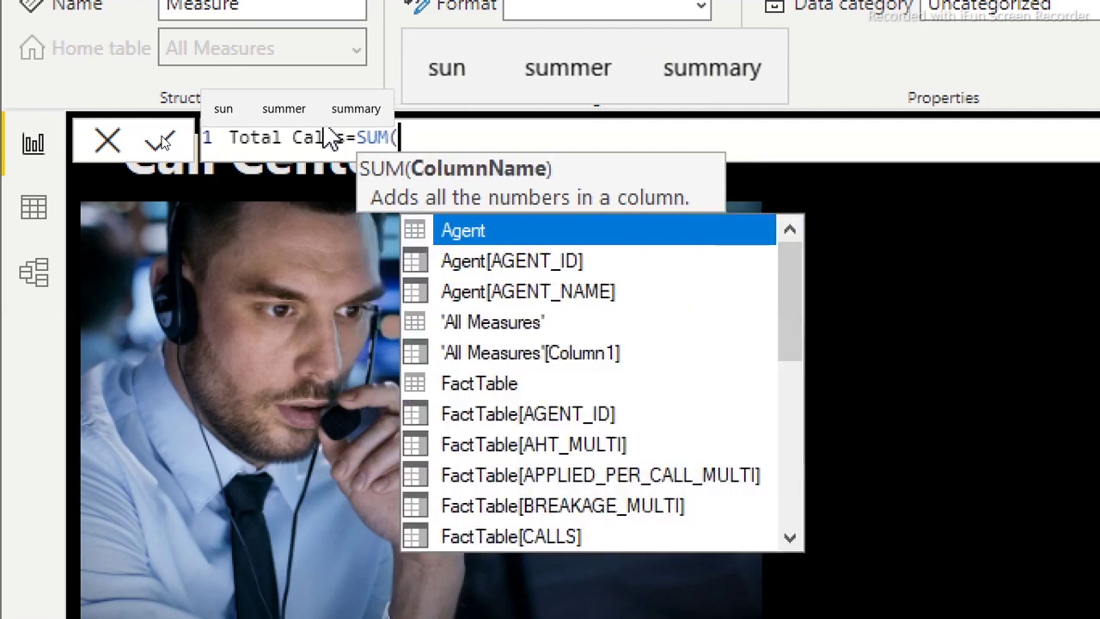
{"action": "type", "text": "call"}
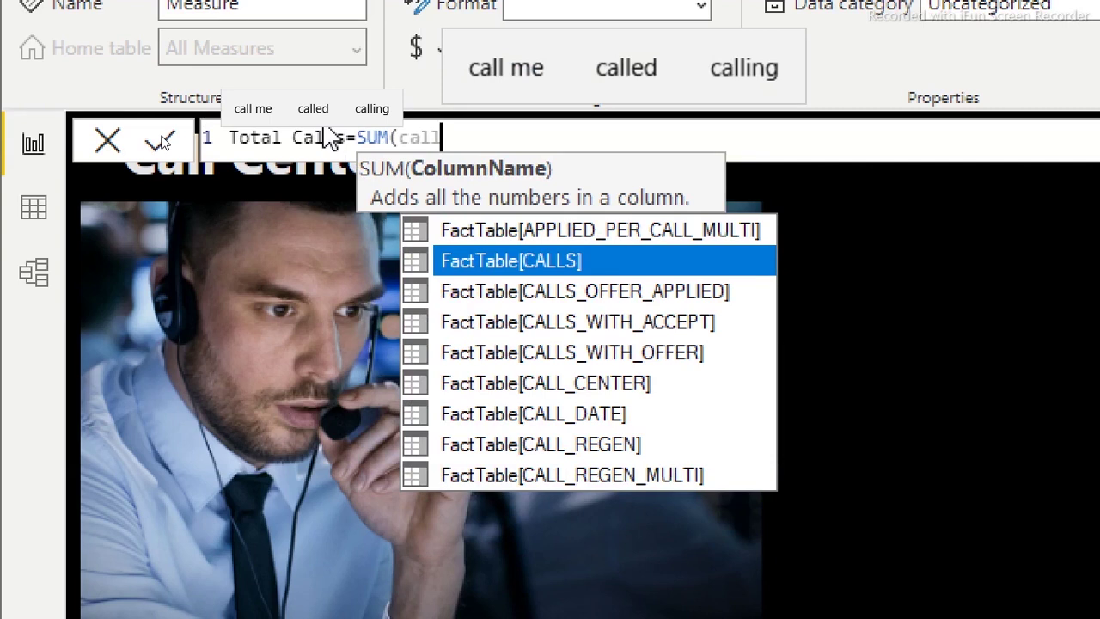
{"action": "key", "text": "Tab"}
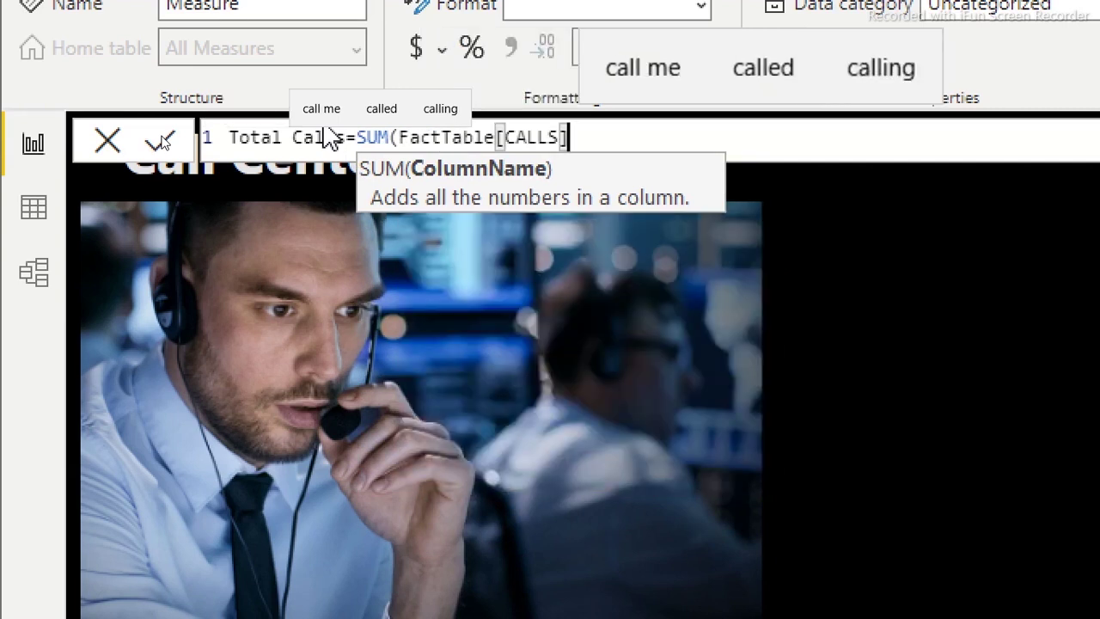
{"action": "type", "text": ")"}
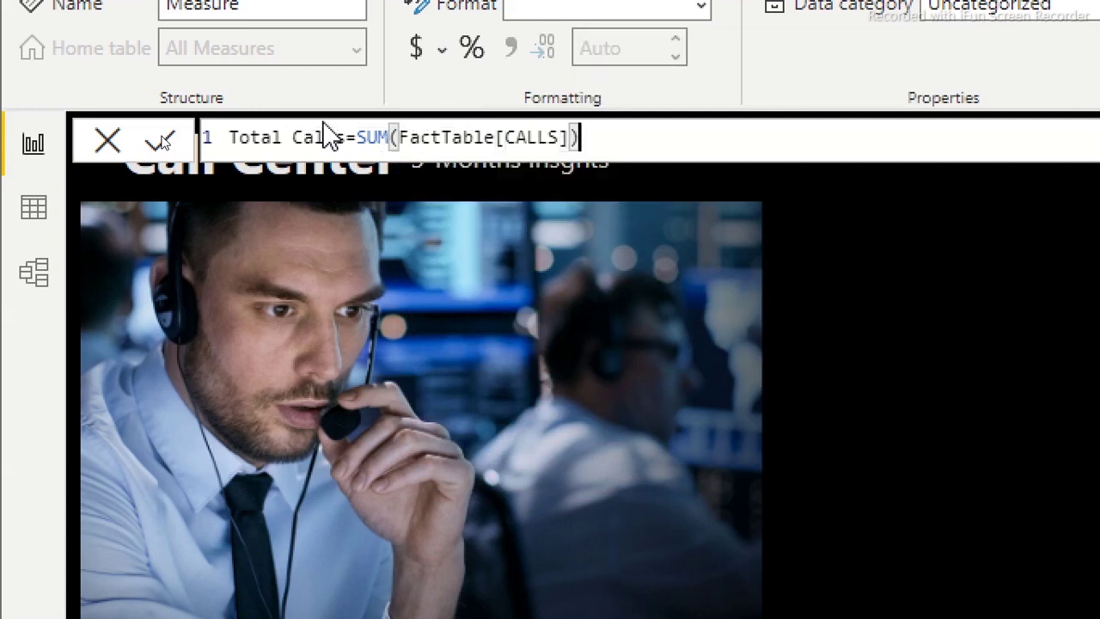
{"action": "key", "text": "Return"}
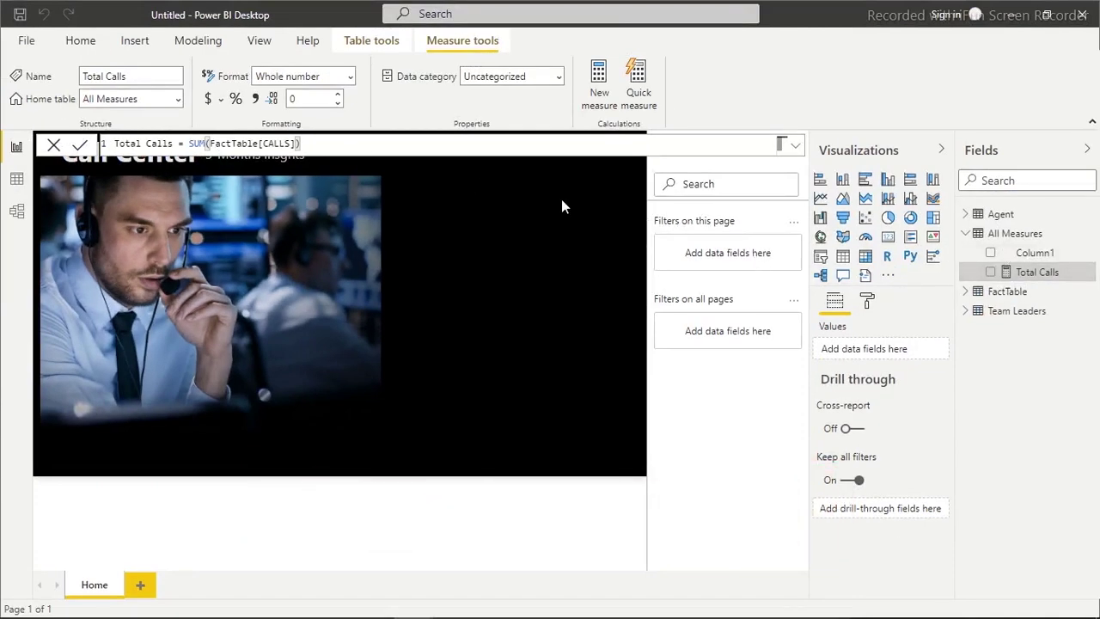
Step: Add thousands separators to Total Calls, check FactTable's CALLS column in data view, then return to the report
{"action": "left_click", "coordinate": [256, 98]}
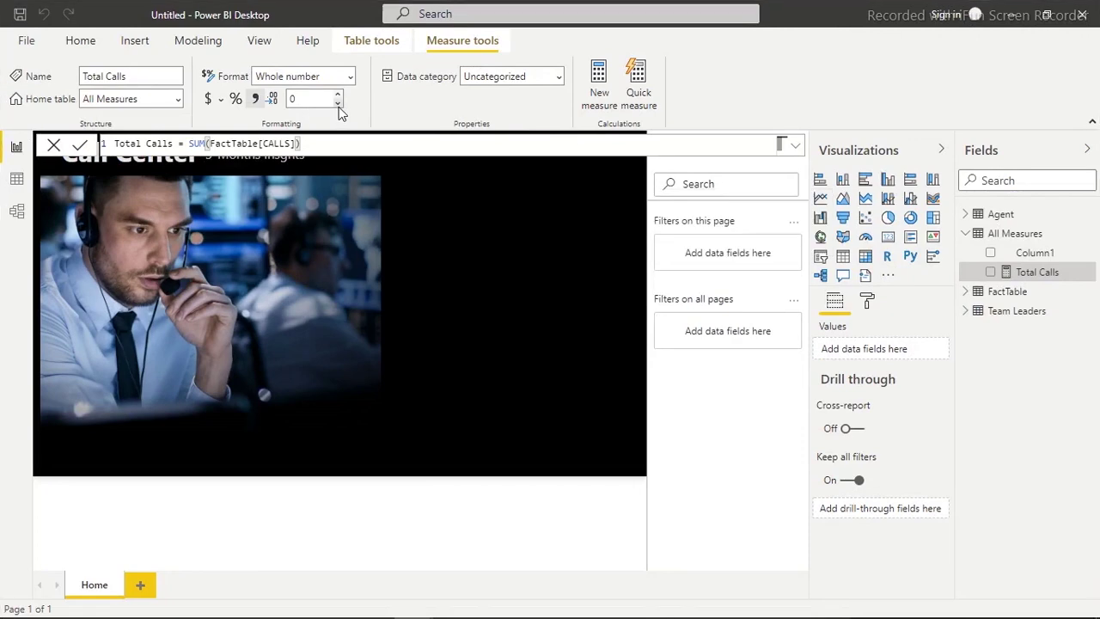
{"action": "left_click", "coordinate": [16, 178]}
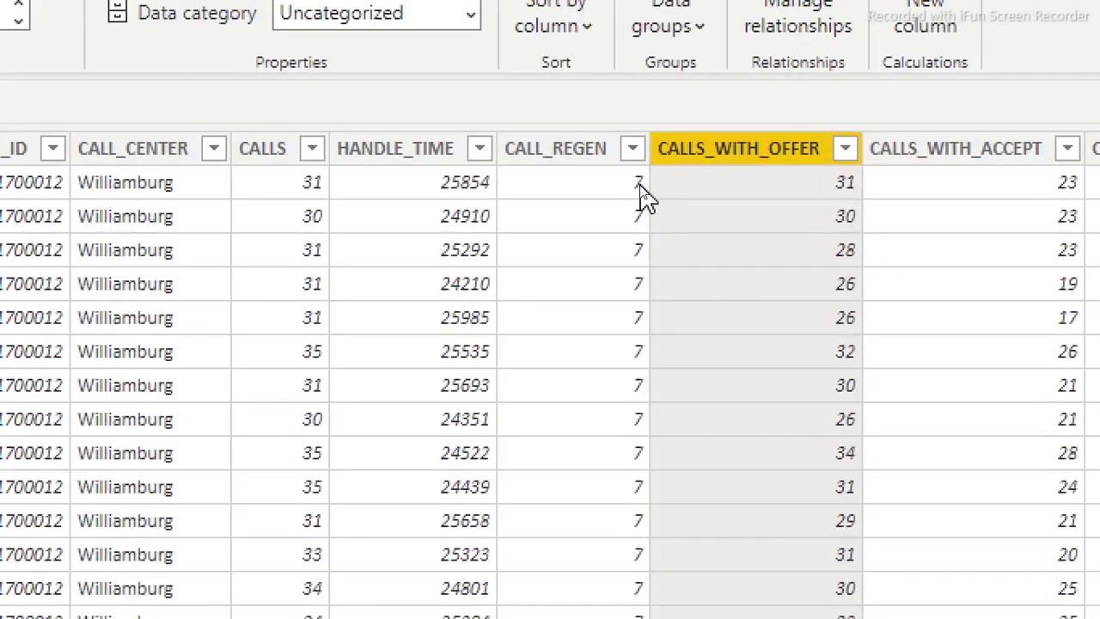
{"action": "left_click", "coordinate": [262, 163]}
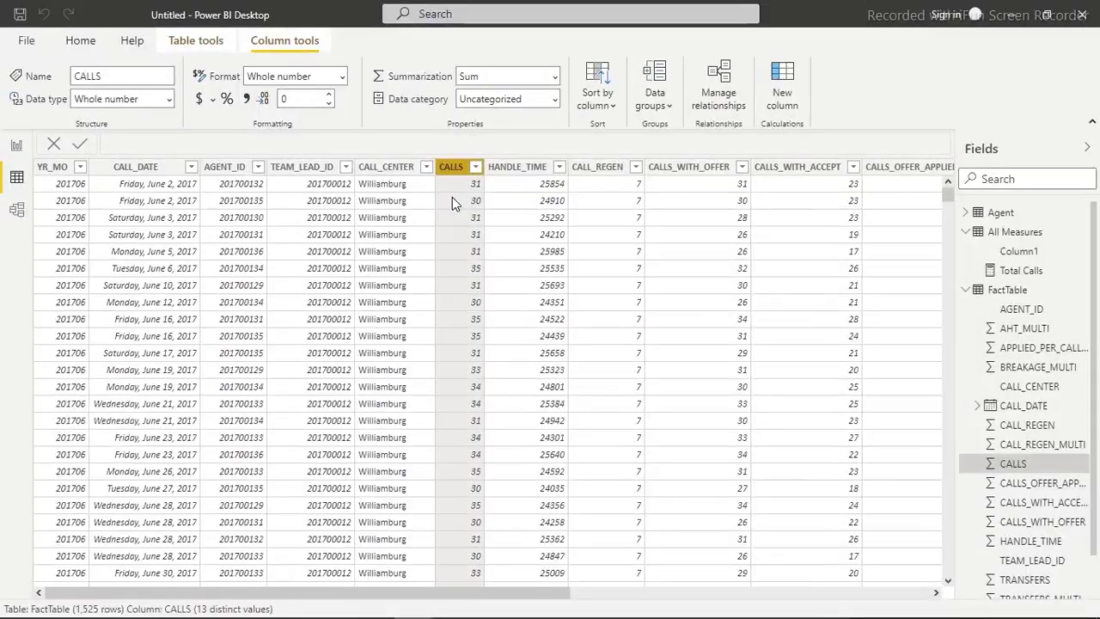
{"action": "left_click", "coordinate": [17, 146]}
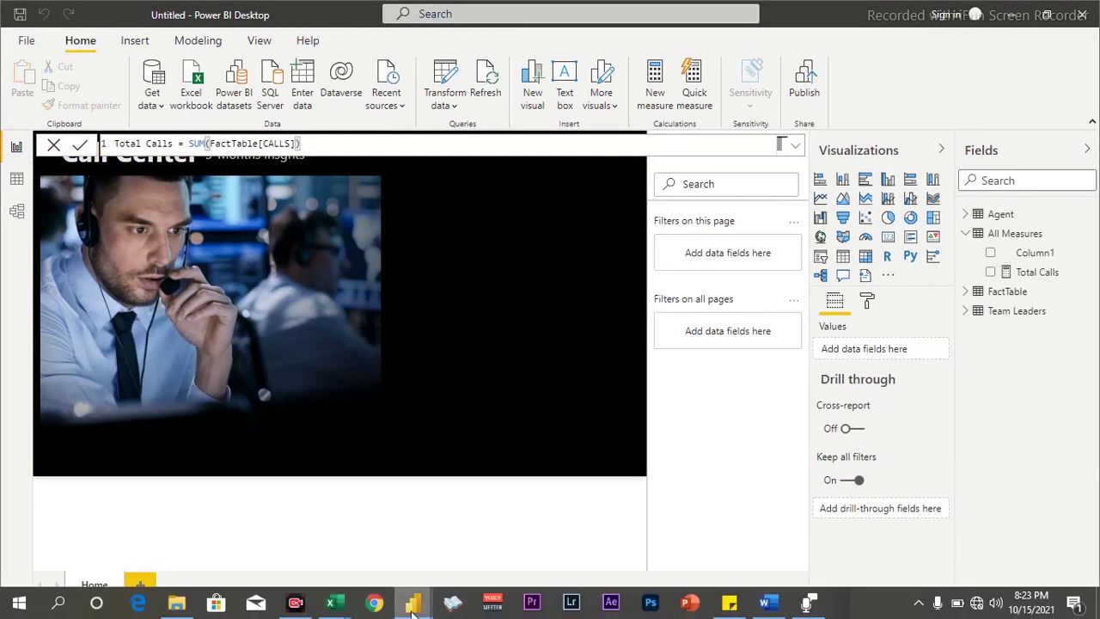
Step: In the call center dashboard, select TEAM_LEAD_NAME in Team Leaders and add a new measure there
{"action": "mouse_move", "coordinate": [413, 608]}
{"action": "left_click", "coordinate": [361, 537]}
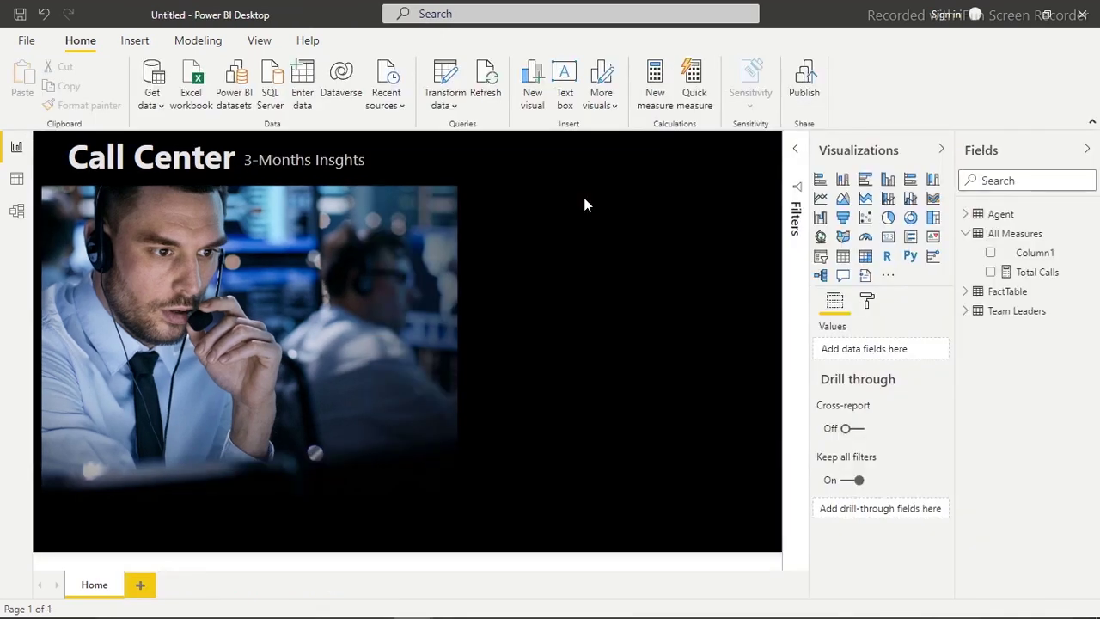
{"action": "left_click", "coordinate": [965, 311]}
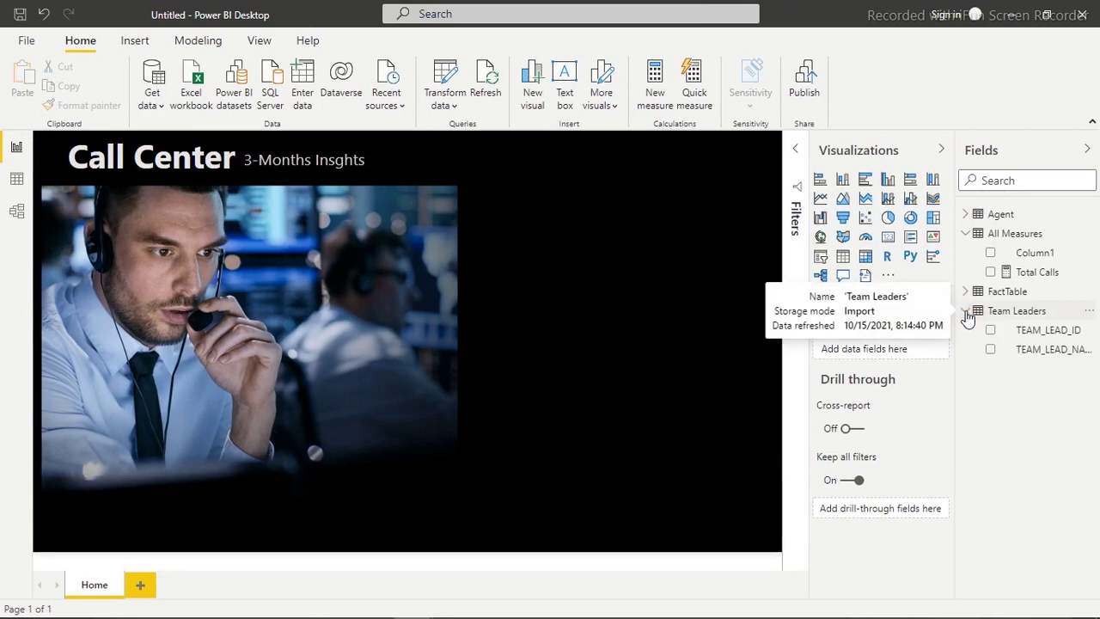
{"action": "left_click", "coordinate": [1046, 356]}
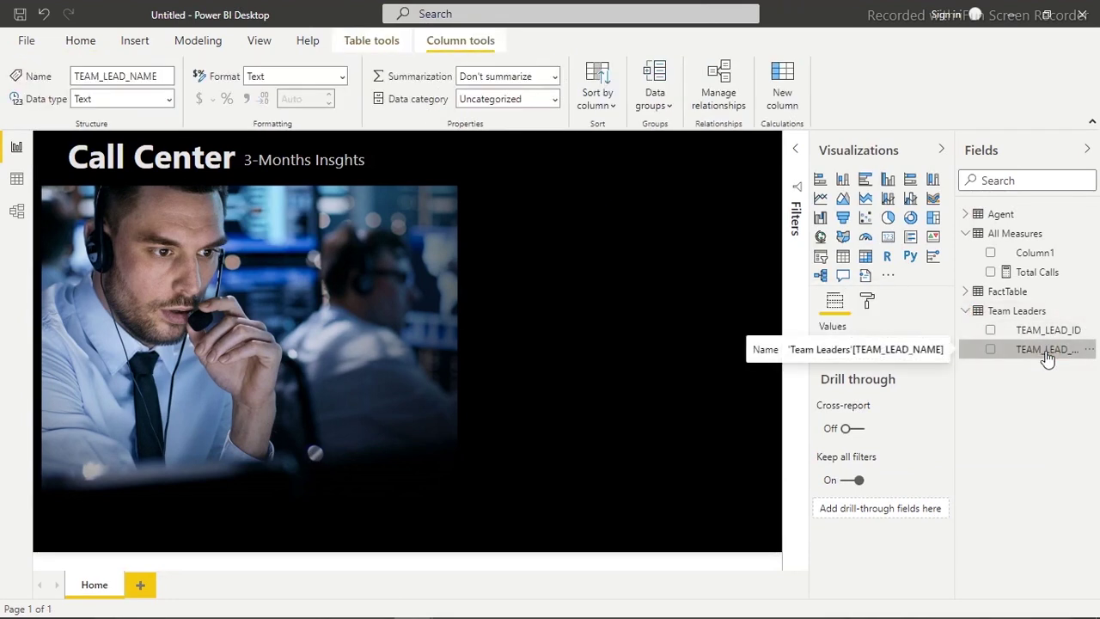
{"action": "left_click", "coordinate": [89, 40]}
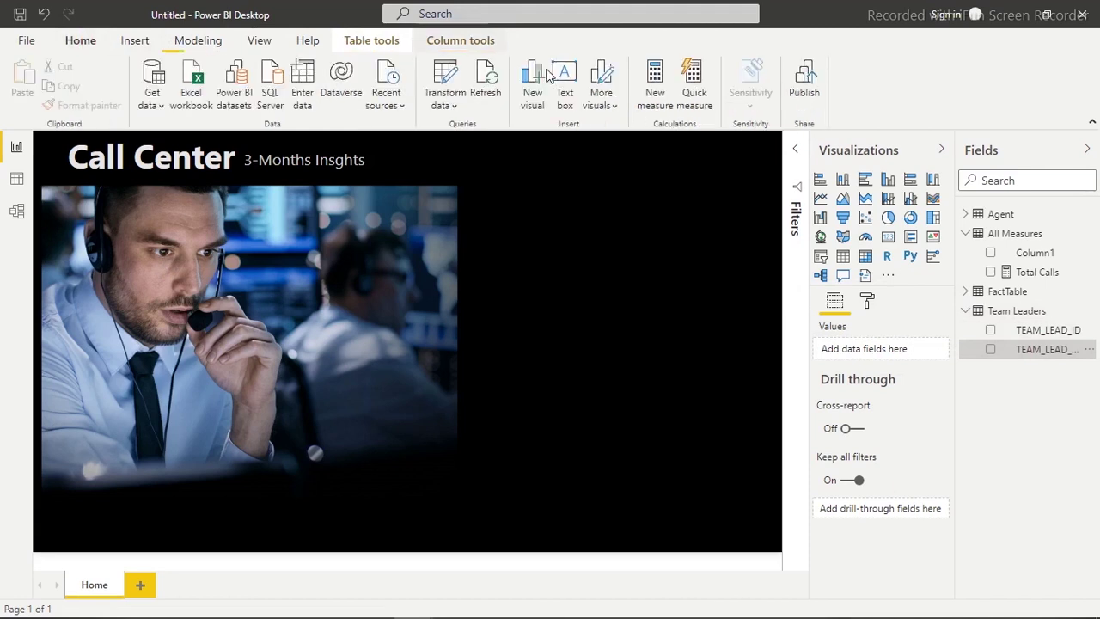
{"action": "left_click", "coordinate": [658, 81]}
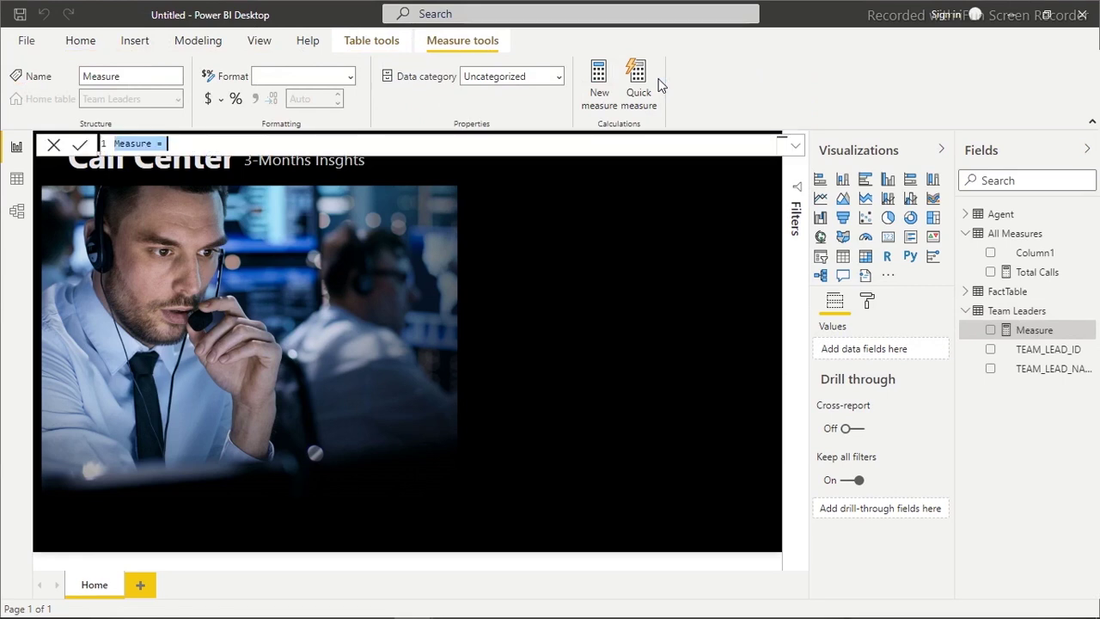
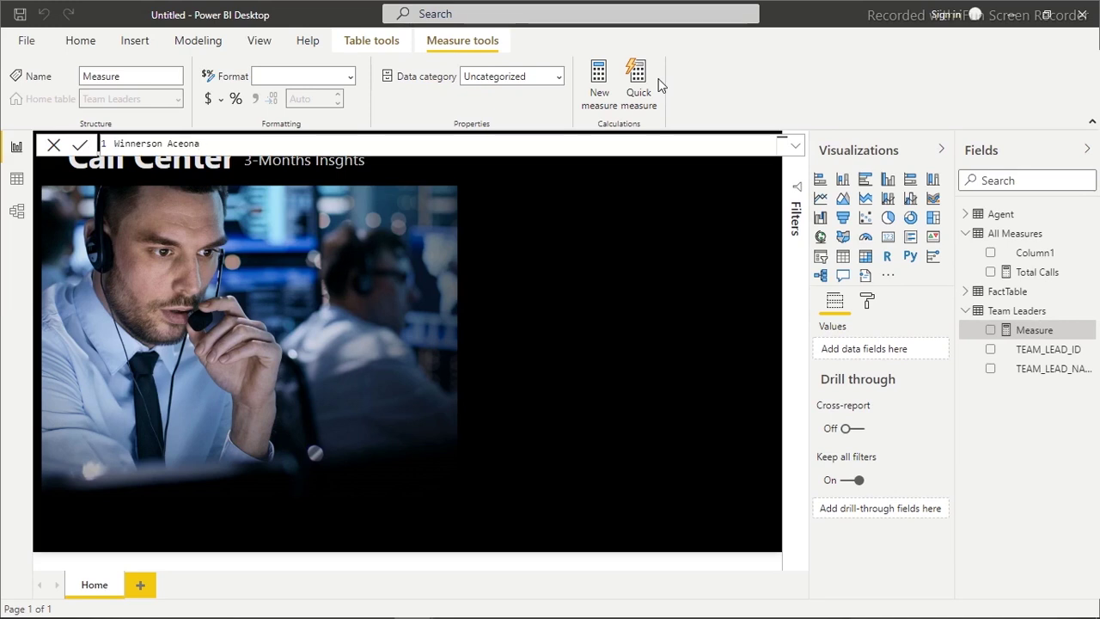
Step: Name the measure '<team leader> calls' and start CALCULATE([Total Calls], 'Team Leaders'[TEAM_LEAD_NAME]
{"action": "type", "text": "="}
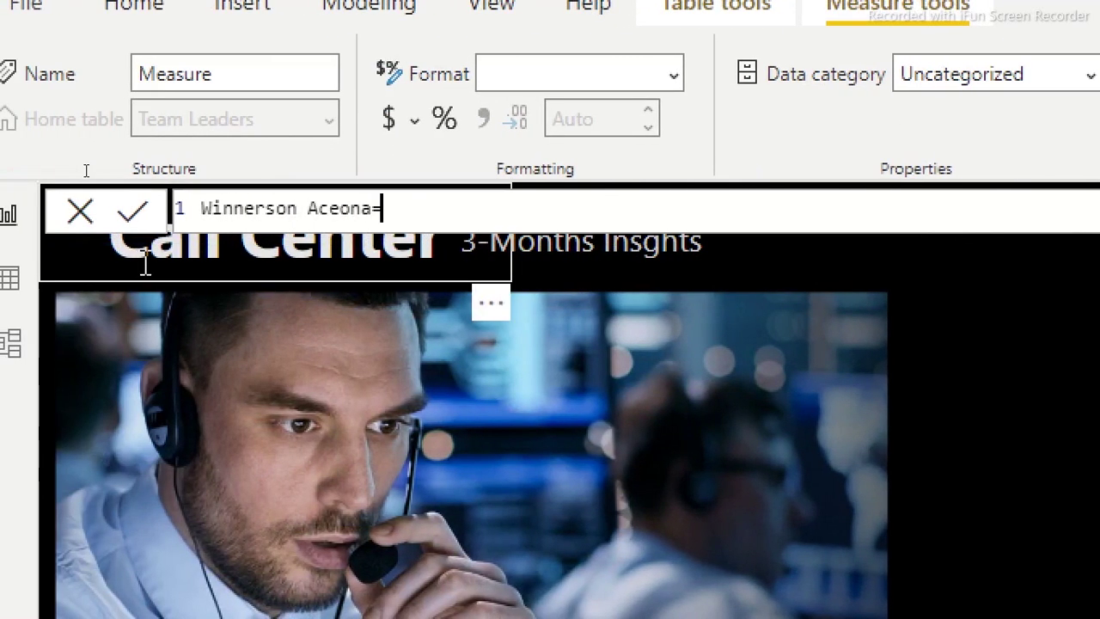
{"action": "key", "text": "BackSpace"}
{"action": "type", "text": "calls"}
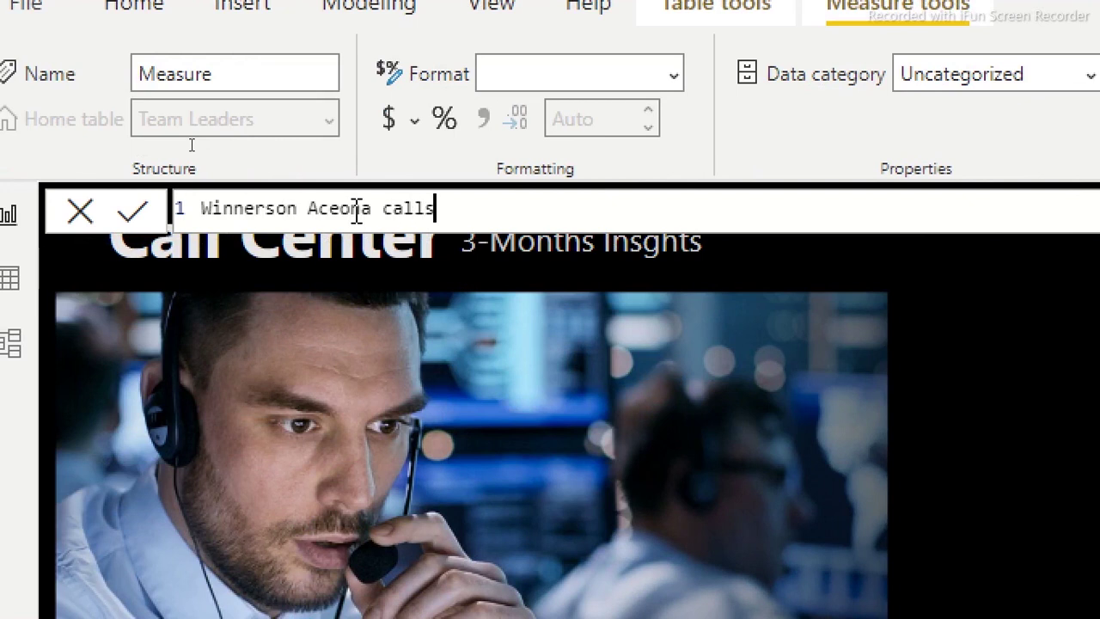
{"action": "type", "text": "=cou"}
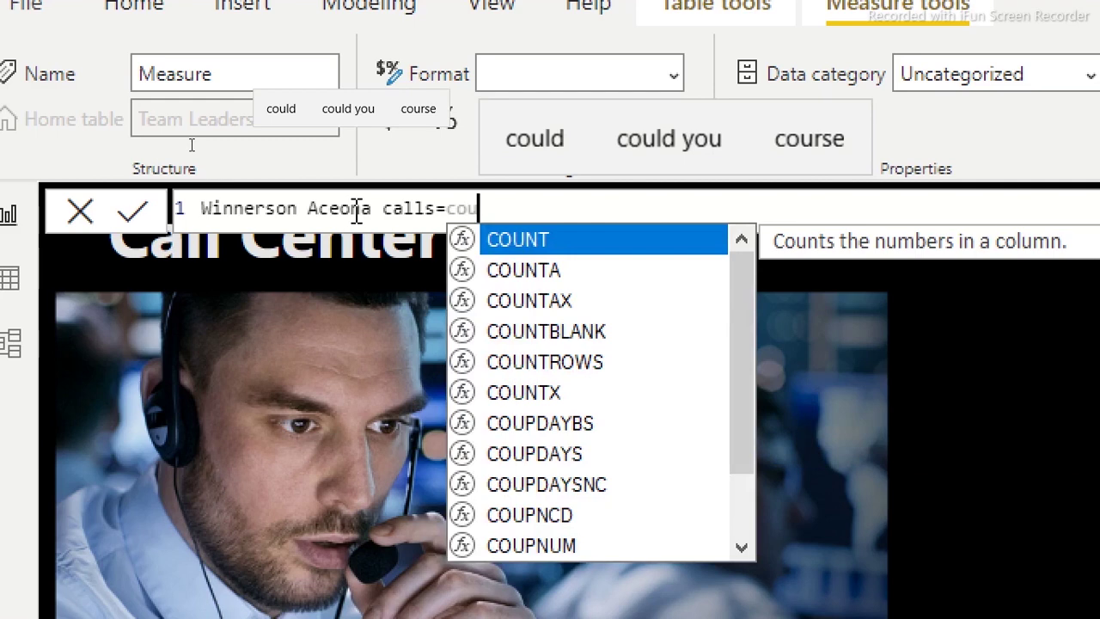
{"action": "type", "text": "n"}
{"action": "key", "text": "BackSpace"}
{"action": "key", "text": "BackSpace"}
{"action": "key", "text": "BackSpace"}
{"action": "key", "text": "BackSpace"}
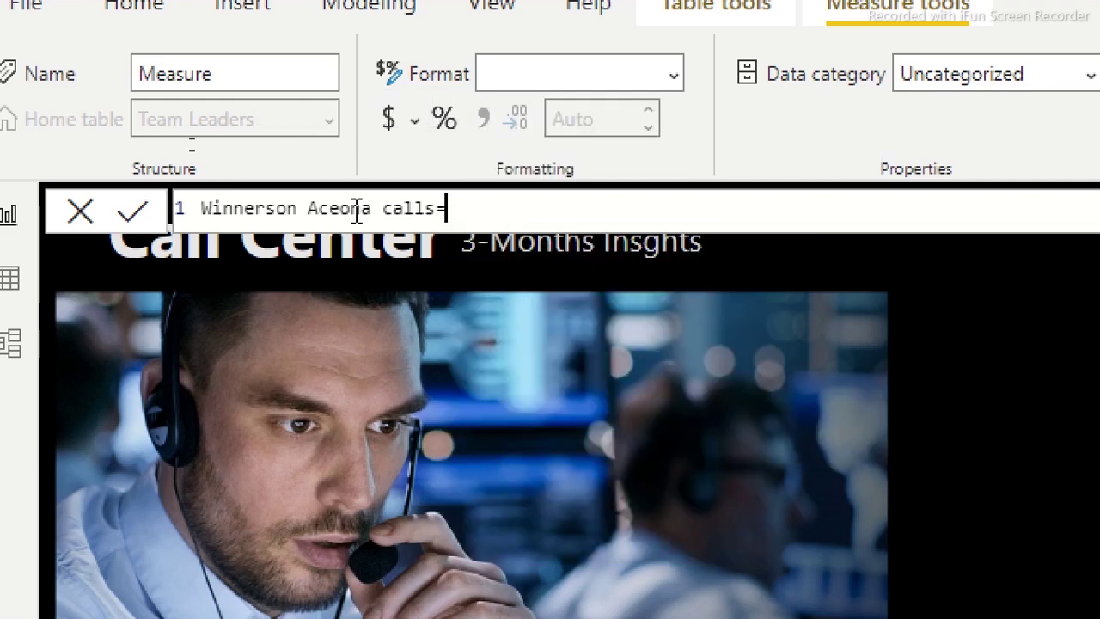
{"action": "type", "text": "cal"}
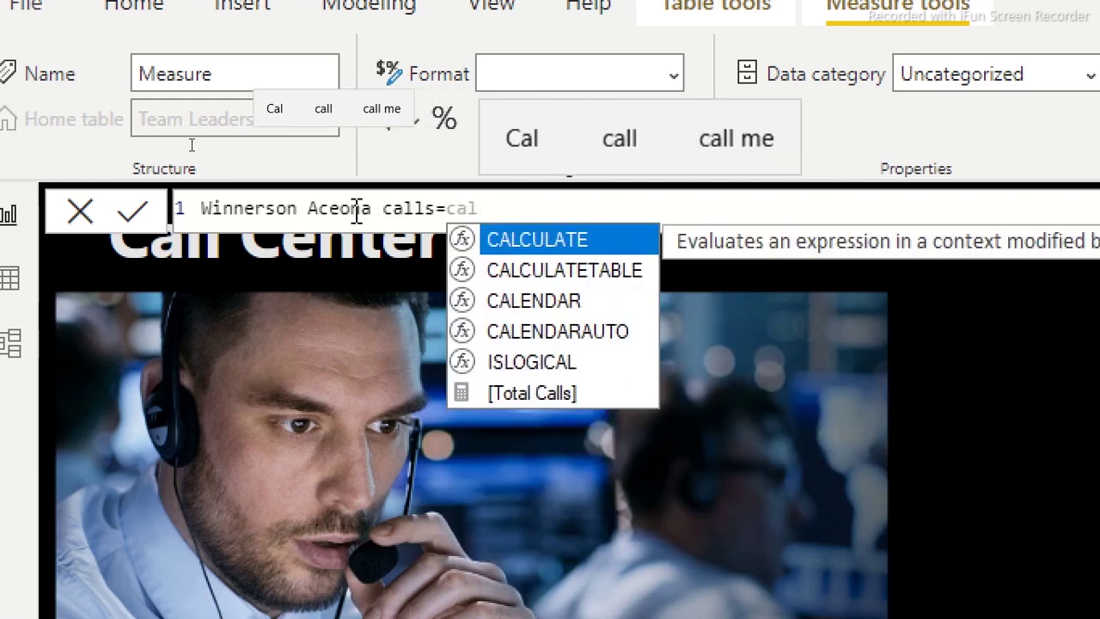
{"action": "key", "text": "Tab"}
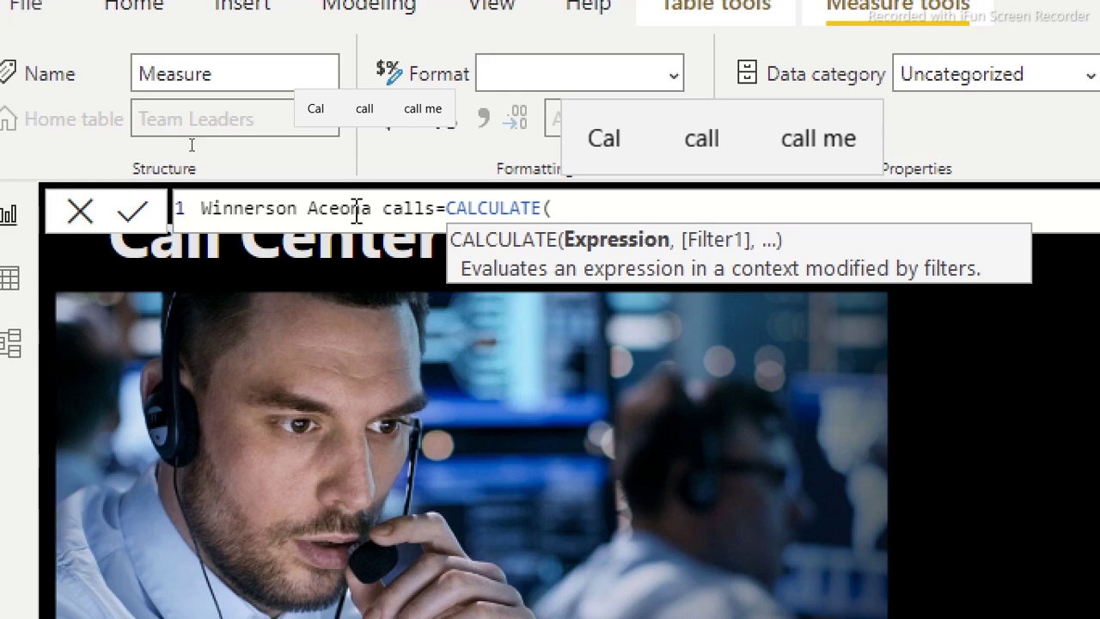
{"action": "type", "text": "to"}
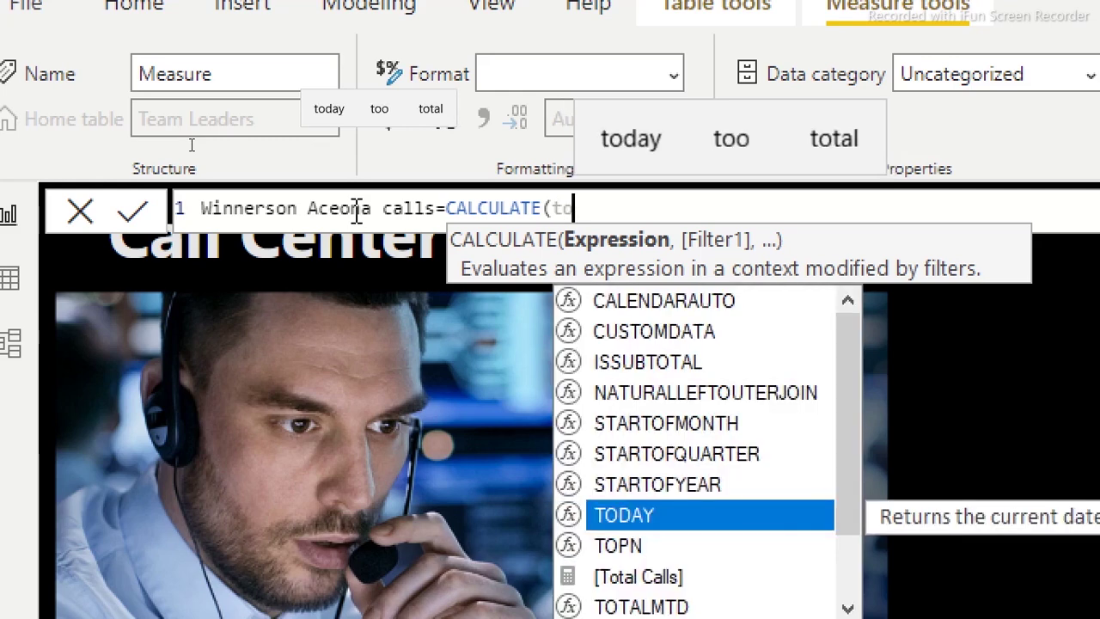
{"action": "key", "text": "Down"}
{"action": "key", "text": "Down"}
{"action": "key", "text": "Down"}
{"action": "key", "text": "Up"}
{"action": "key", "text": "Tab"}
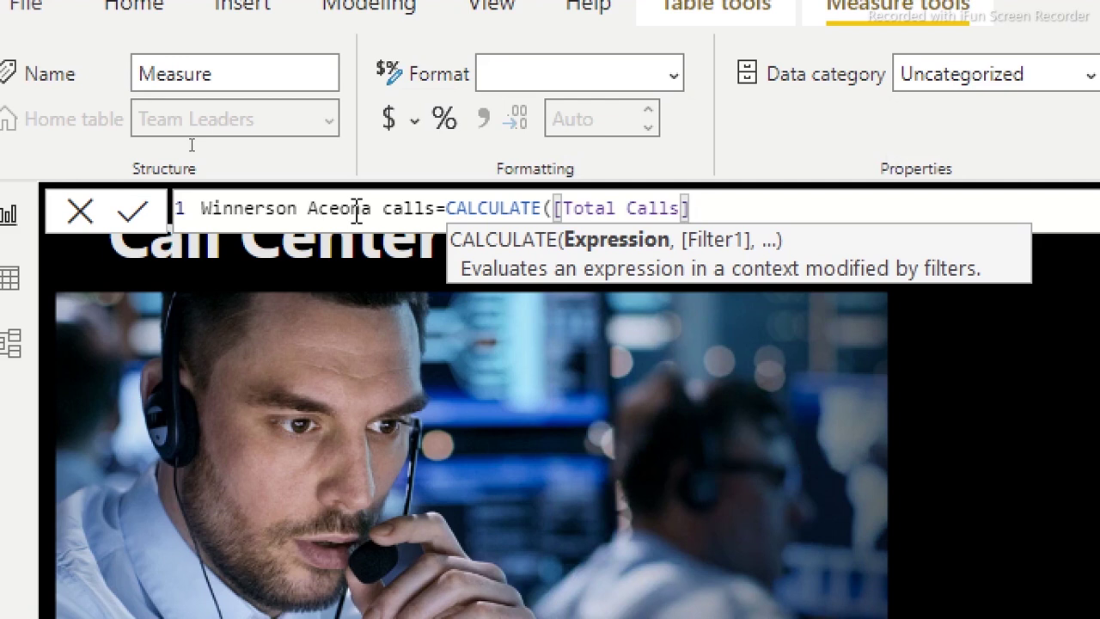
{"action": "type", "text": ","}
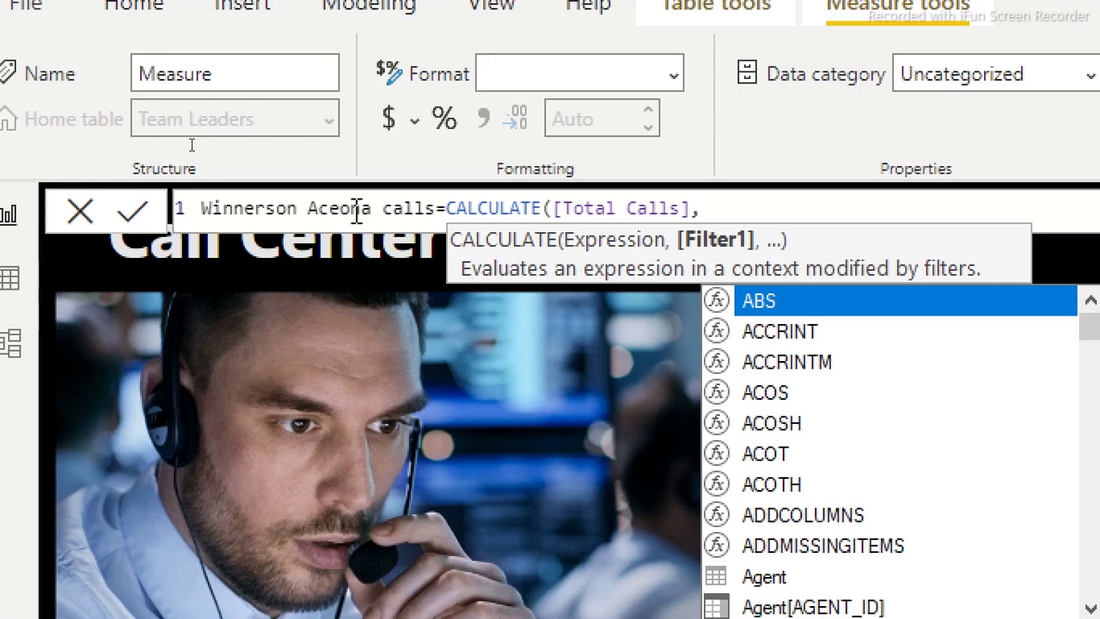
{"action": "type", "text": "te"}
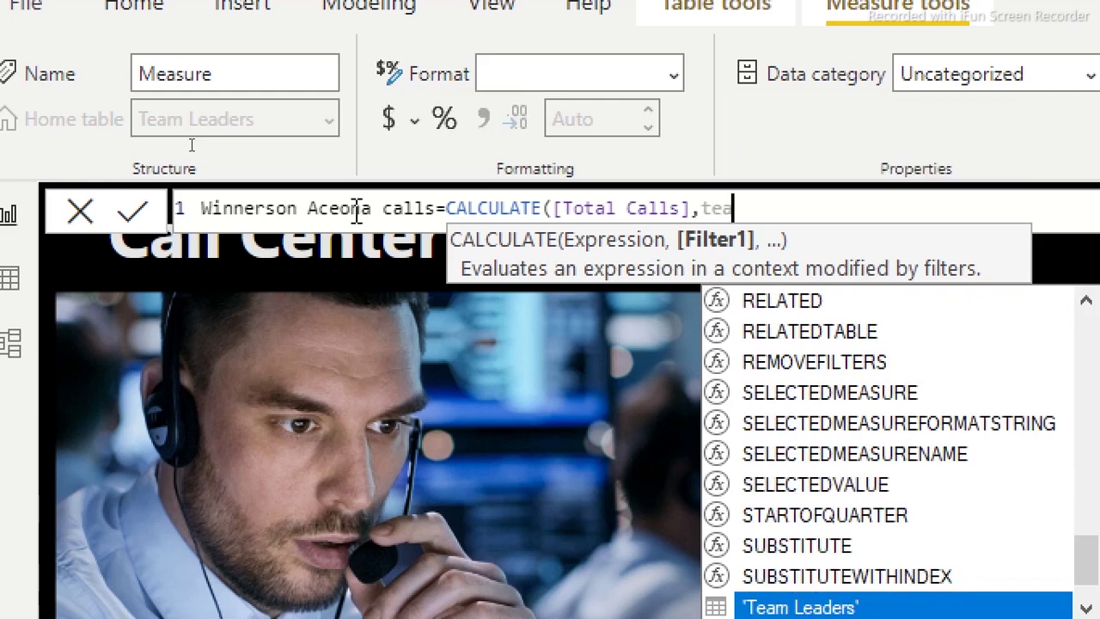
{"action": "type", "text": "a"}
{"action": "key", "text": "Down"}
{"action": "key", "text": "Down"}
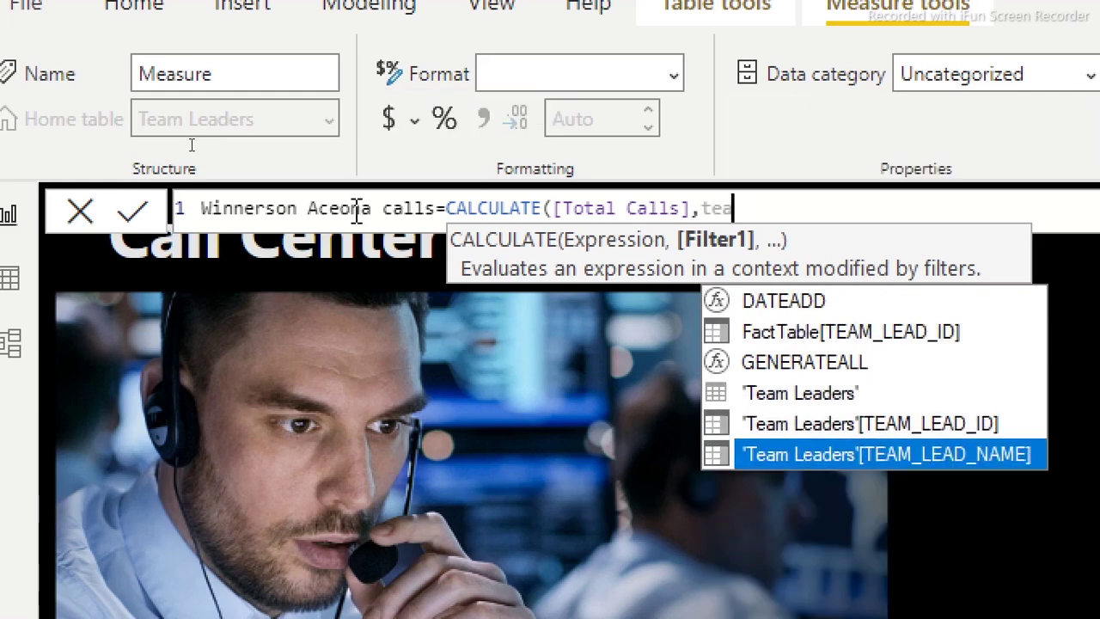
{"action": "key", "text": "Tab"}
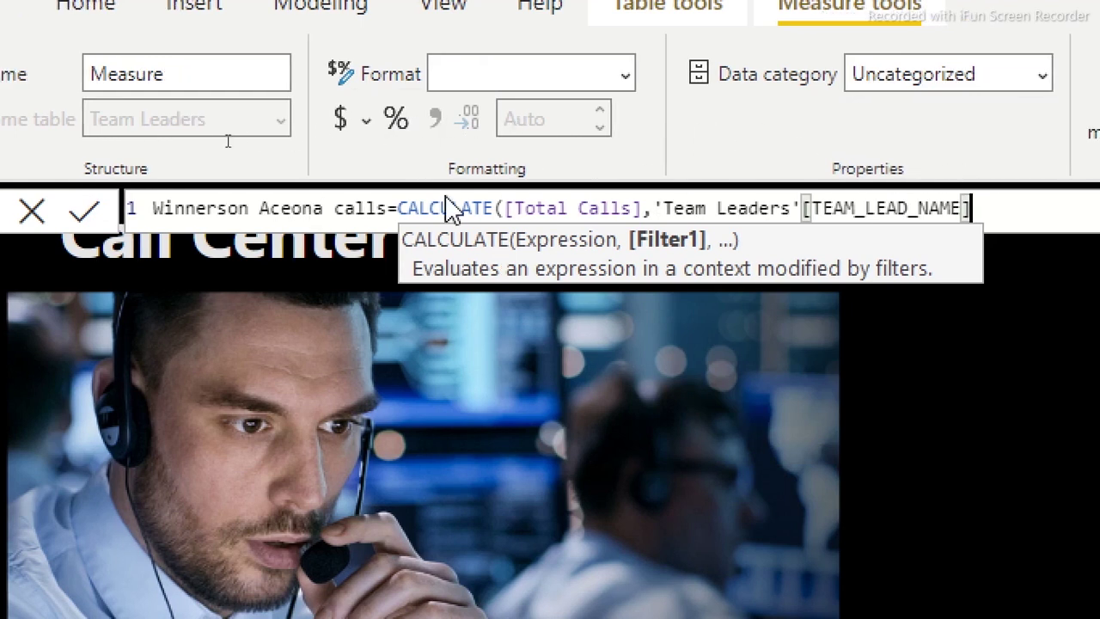
Step: Finish the filter as equal to the team leader's quoted name and commit the measure
{"action": "left_click_drag", "start_coordinate": [324, 211], "coordinate": [161, 210]}
{"action": "key", "text": "ctrl+c"}
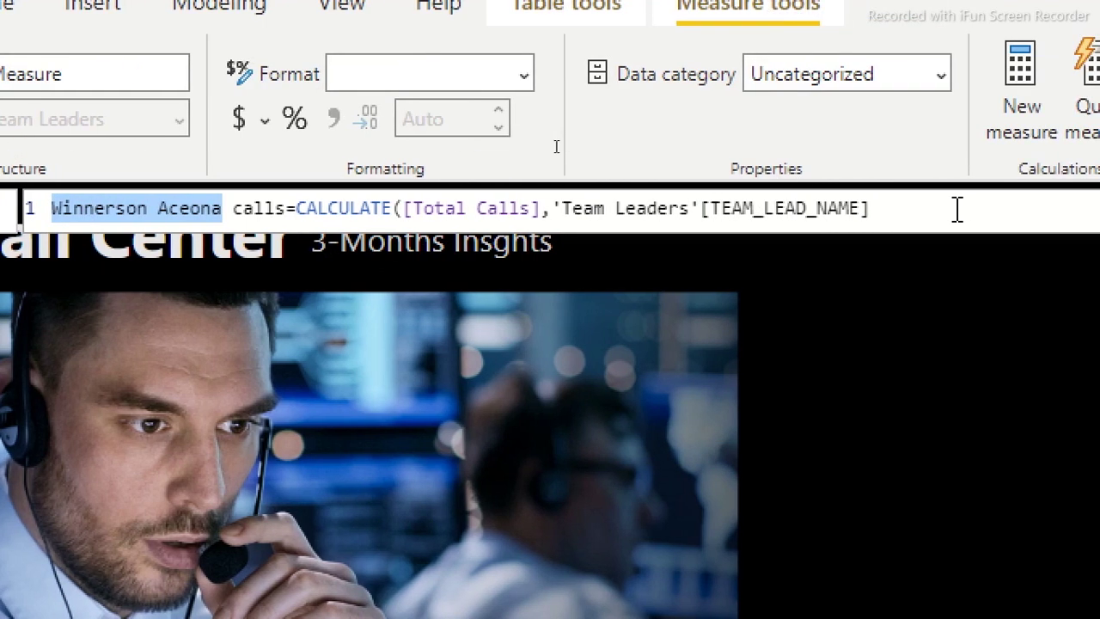
{"action": "left_click", "coordinate": [903, 214]}
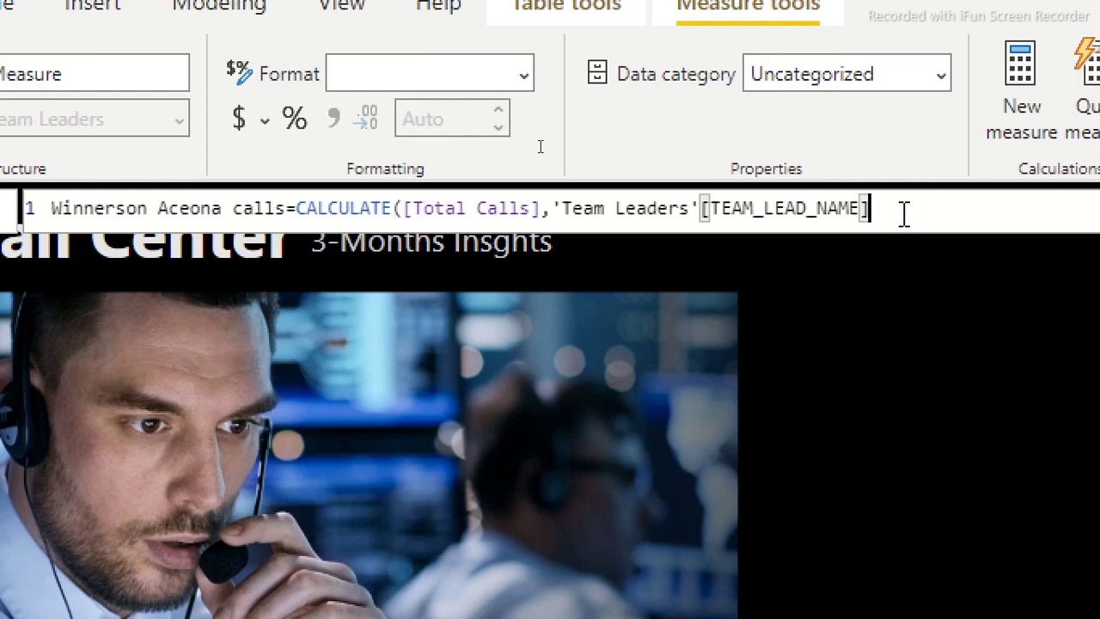
{"action": "type", "text": "="}
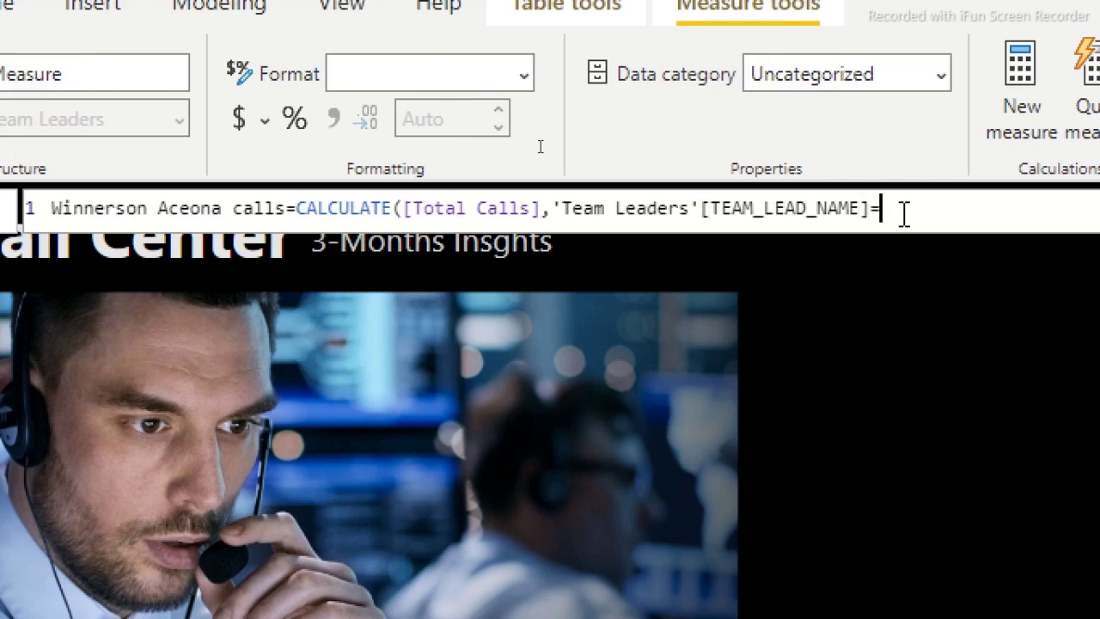
{"action": "key", "text": "ctrl+v"}
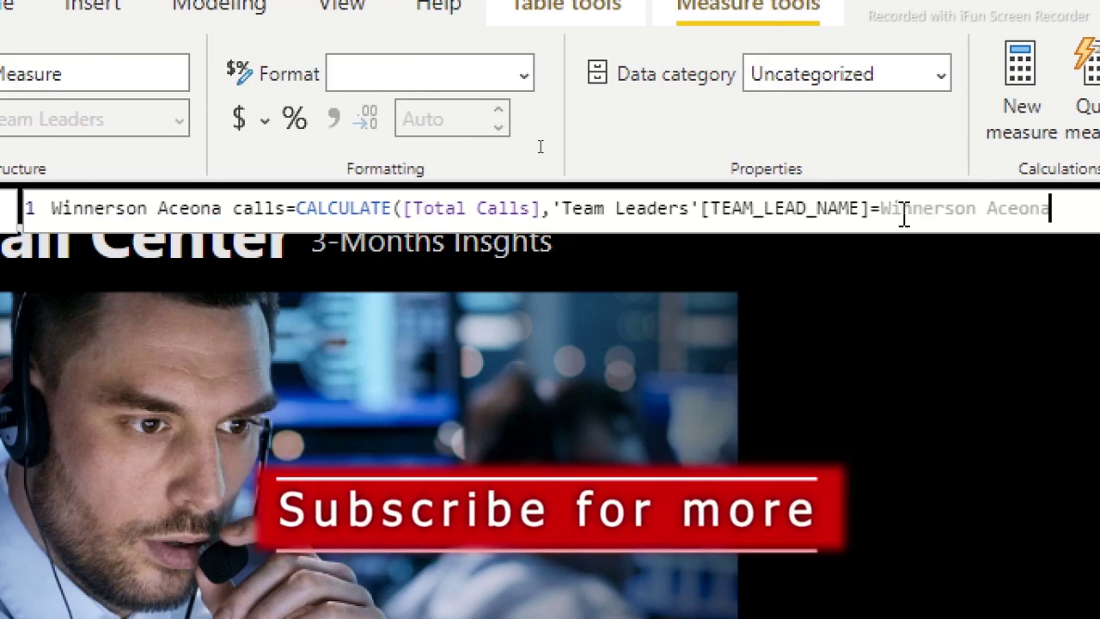
{"action": "key", "text": "BackSpace"}
{"action": "key", "text": "BackSpace"}
{"action": "key", "text": "BackSpace"}
{"action": "key", "text": "BackSpace"}
{"action": "key", "text": "BackSpace"}
{"action": "key", "text": "BackSpace"}
{"action": "key", "text": "BackSpace"}
{"action": "key", "text": "BackSpace"}
{"action": "key", "text": "BackSpace"}
{"action": "key", "text": "BackSpace"}
{"action": "key", "text": "BackSpace"}
{"action": "key", "text": "BackSpace"}
{"action": "key", "text": "BackSpace"}
{"action": "key", "text": "BackSpace"}
{"action": "key", "text": "BackSpace"}
{"action": "key", "text": "BackSpace"}
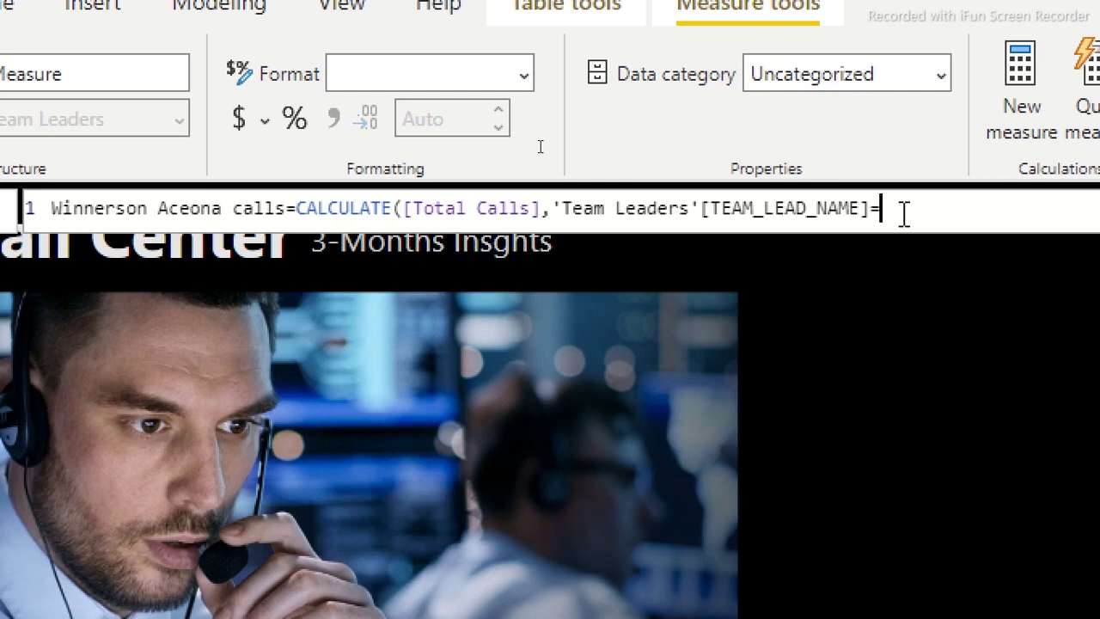
{"action": "type", "text": "\""}
{"action": "key", "text": "ctrl+v"}
{"action": "type", "text": "\")"}
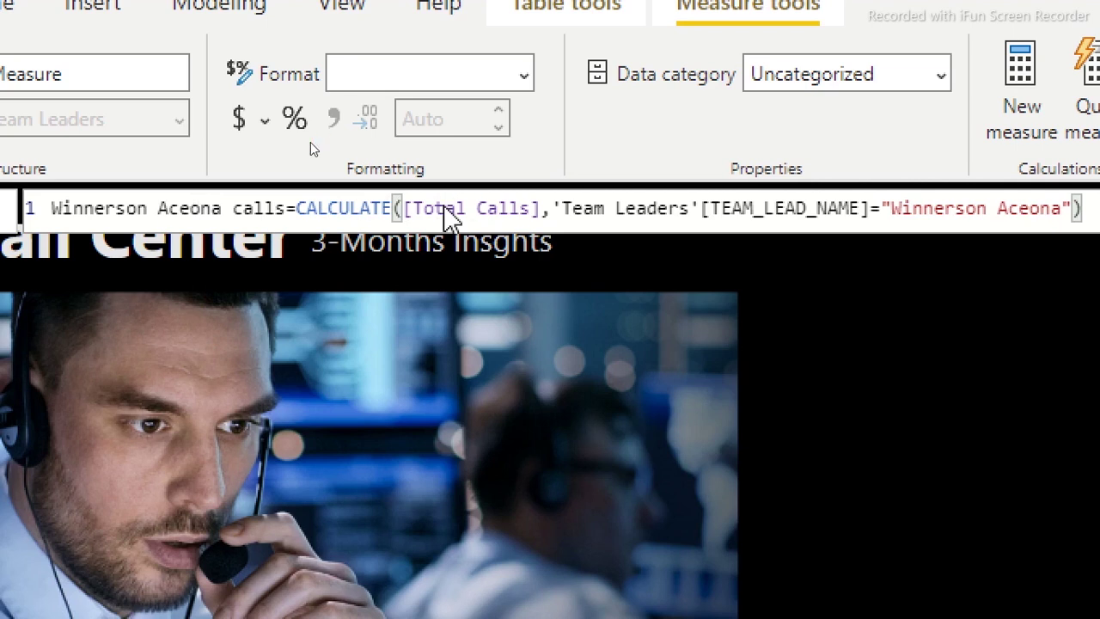
{"action": "key", "text": "Return"}
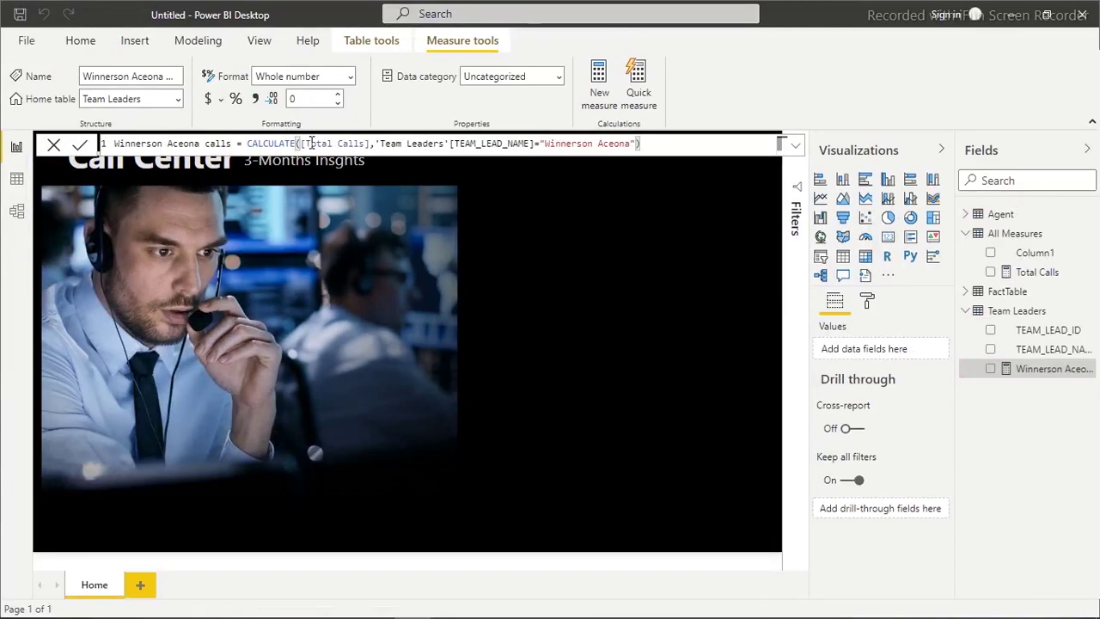
Step: Show the team leader's calls measure in a card visual, then select the measure to review its formula
{"action": "left_click", "coordinate": [579, 276]}
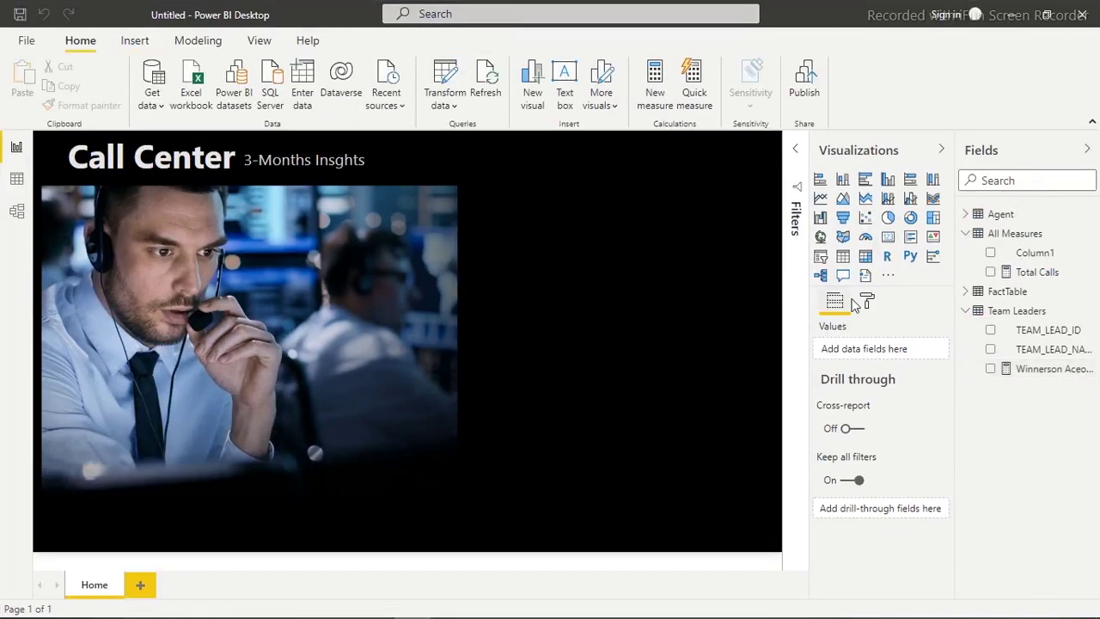
{"action": "left_click", "coordinate": [990, 369]}
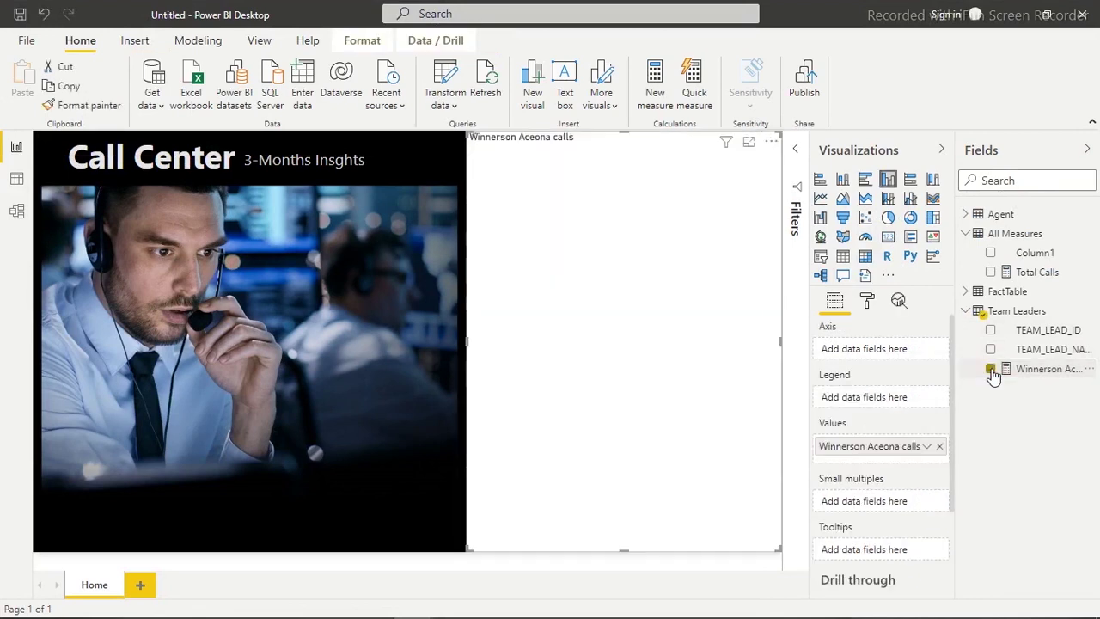
{"action": "left_click", "coordinate": [887, 238]}
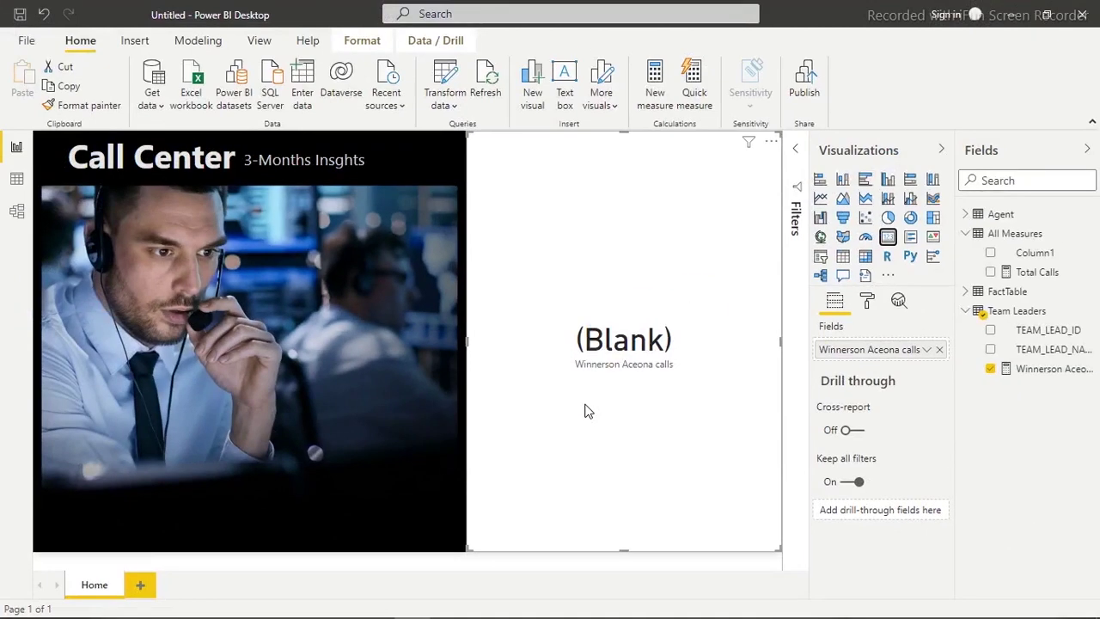
{"action": "left_click", "coordinate": [1043, 369]}
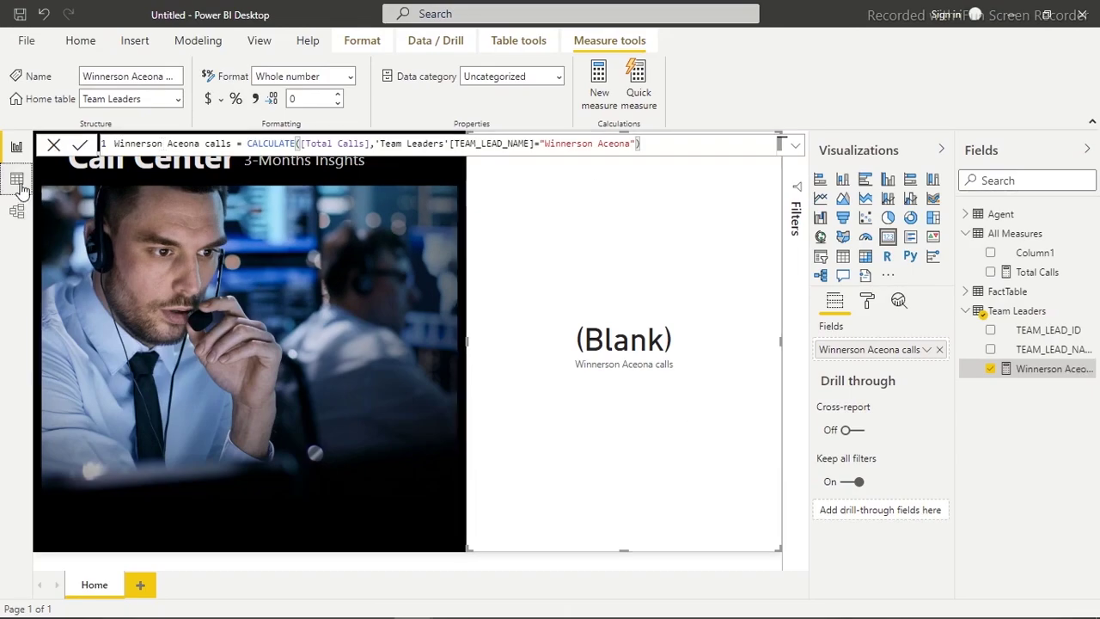
Step: Display the Team Leaders table in Data view, collapsing the All Measures and FactTable field lists
{"action": "left_click", "coordinate": [16, 178]}
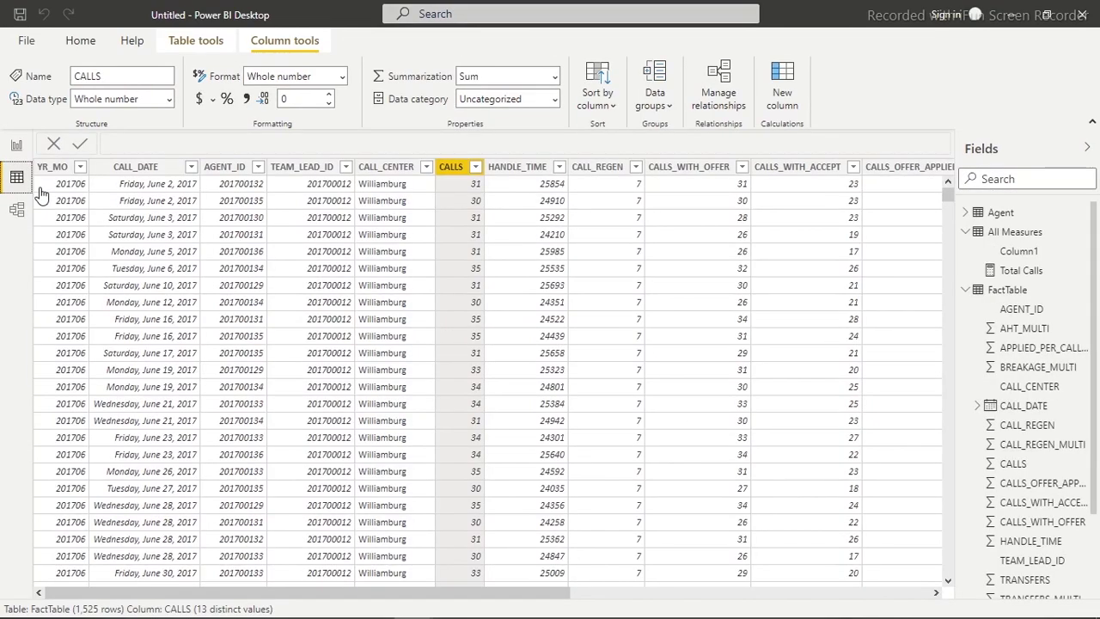
{"action": "left_click", "coordinate": [964, 232]}
{"action": "left_click", "coordinate": [967, 251]}
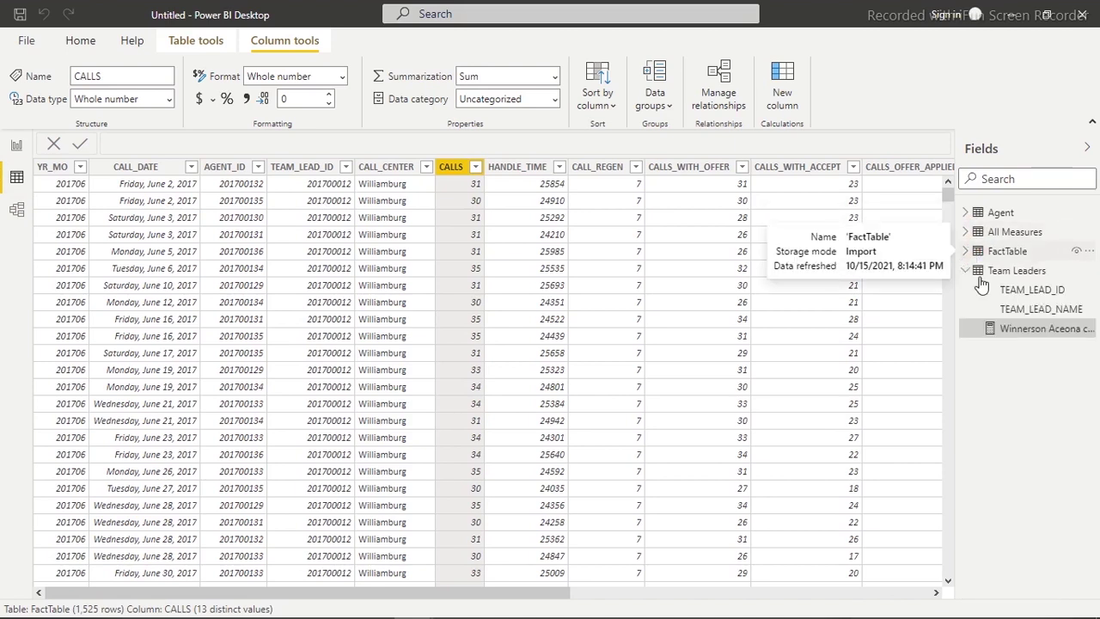
{"action": "left_click", "coordinate": [1023, 309]}
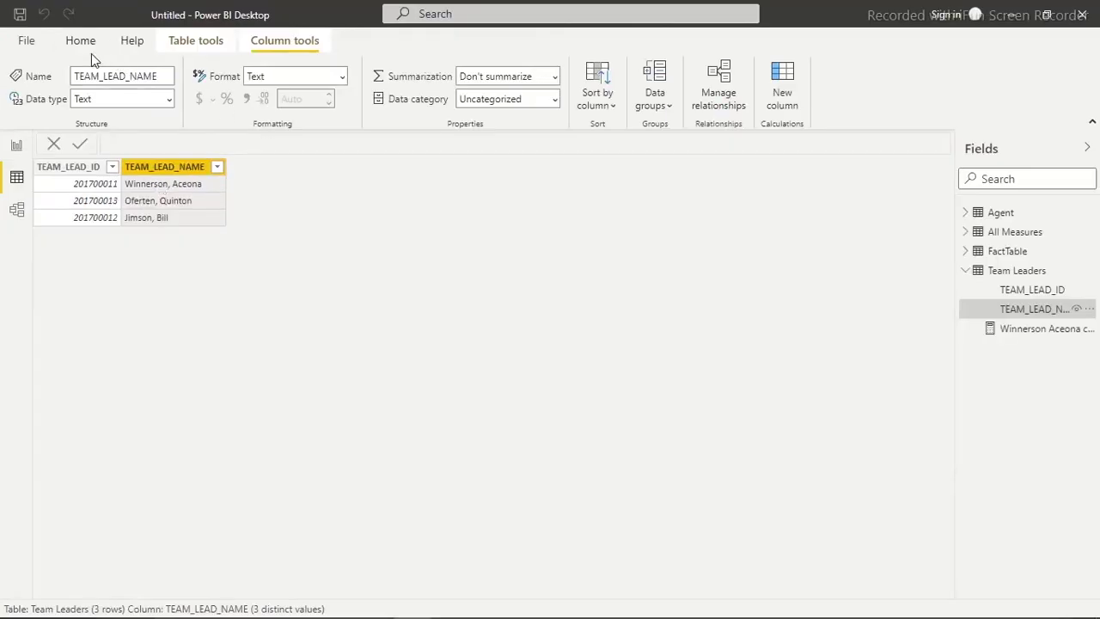
{"action": "left_click", "coordinate": [83, 45]}
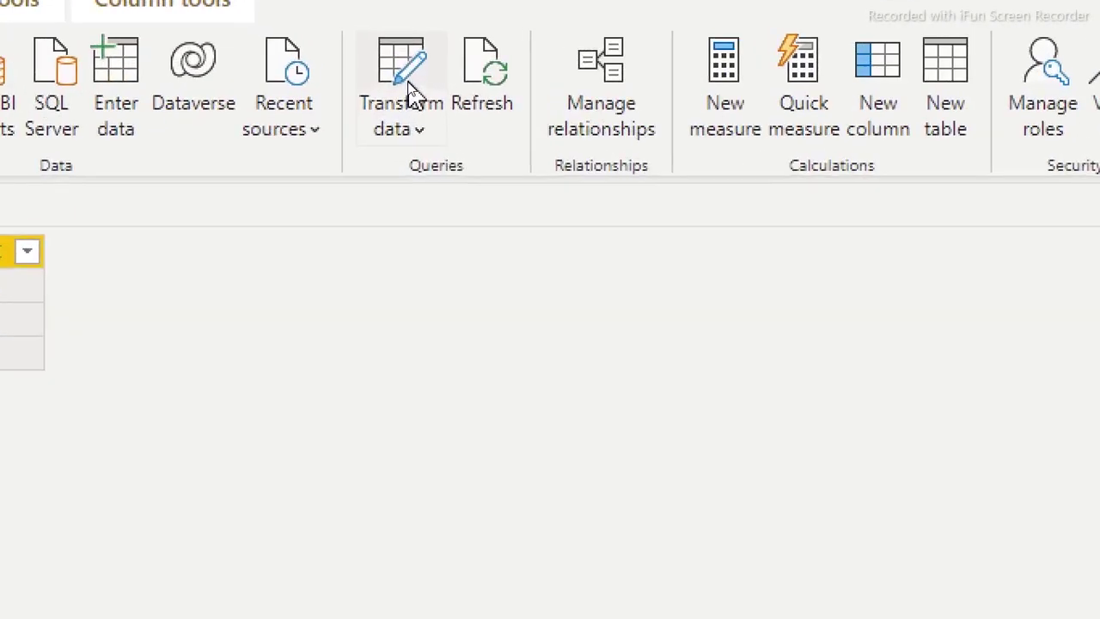
Step: In Power Query, replace ',' with nothing in the Team Leaders query's TEAM_LEAD_NAME column
{"action": "left_click", "coordinate": [409, 85]}
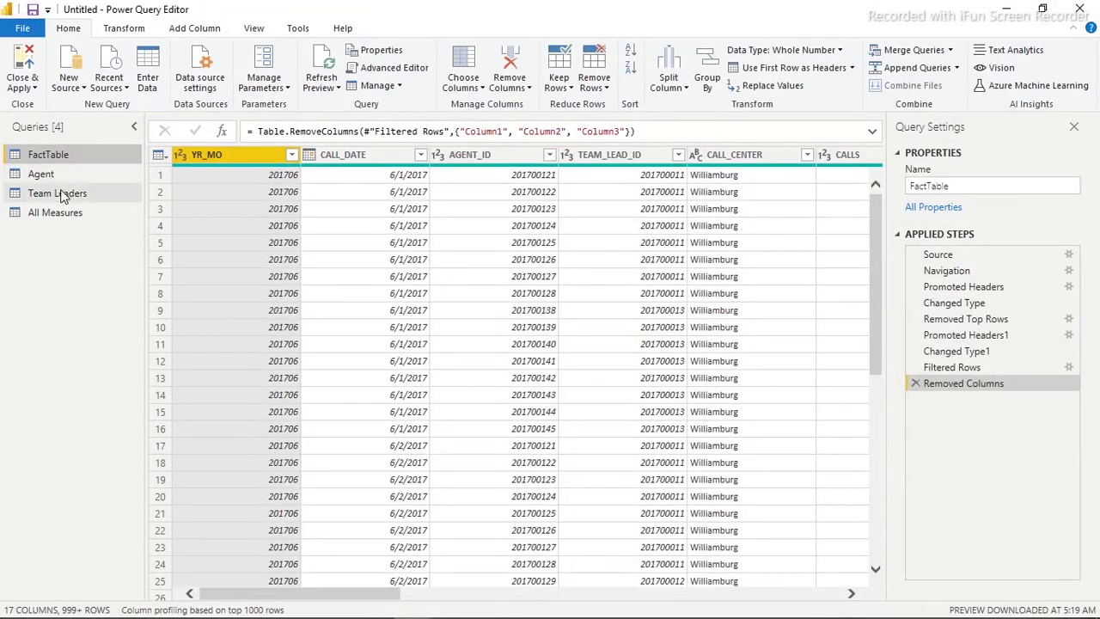
{"action": "left_click", "coordinate": [60, 194]}
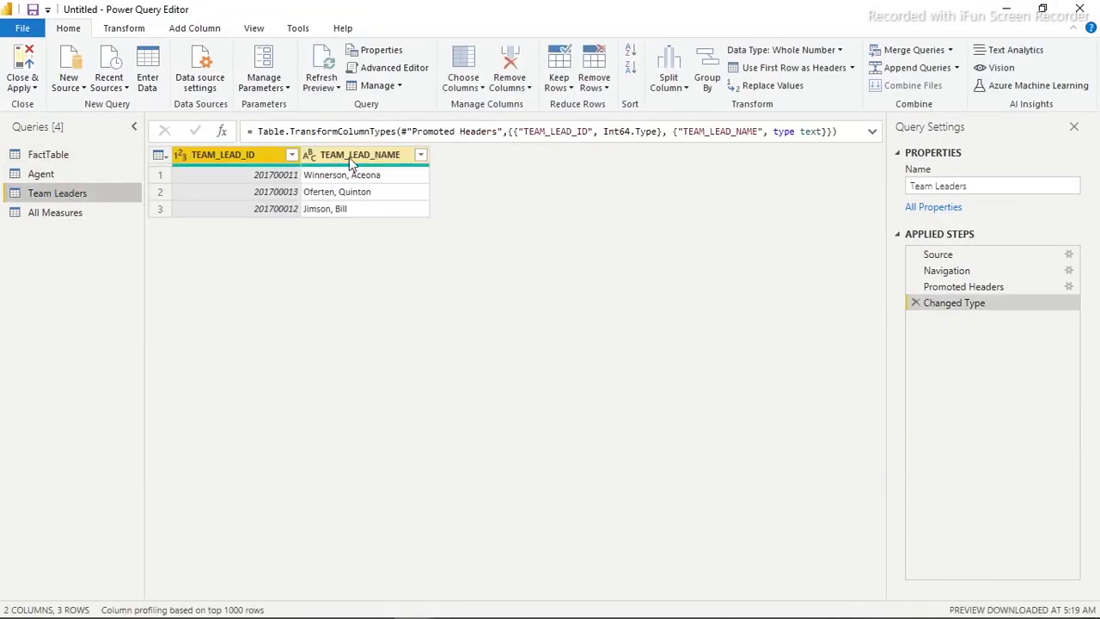
{"action": "left_click", "coordinate": [350, 157]}
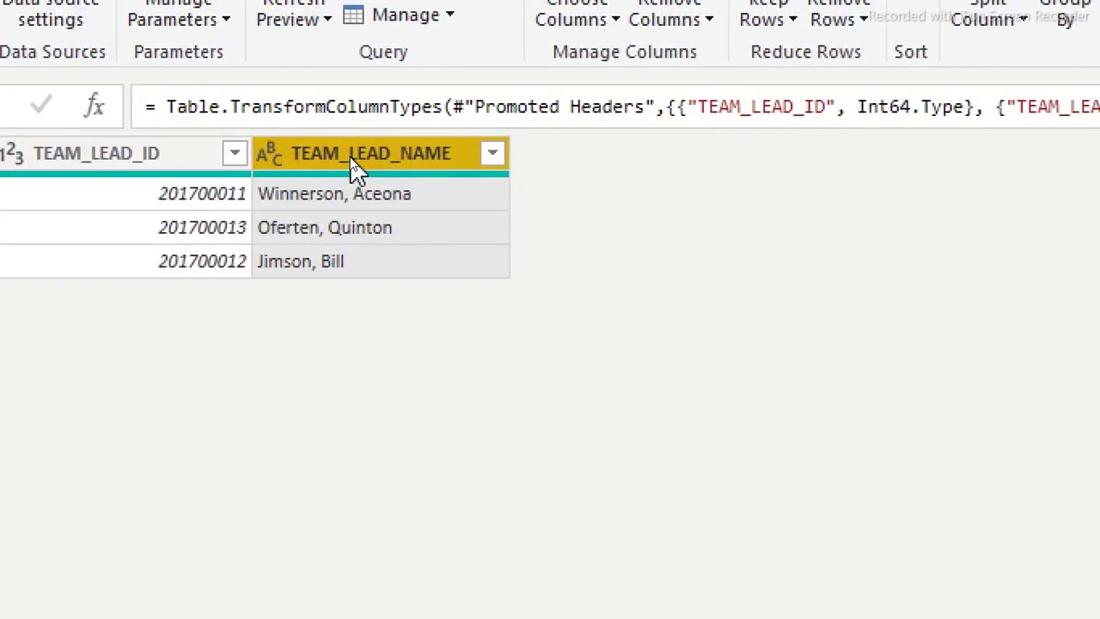
{"action": "right_click", "coordinate": [350, 160]}
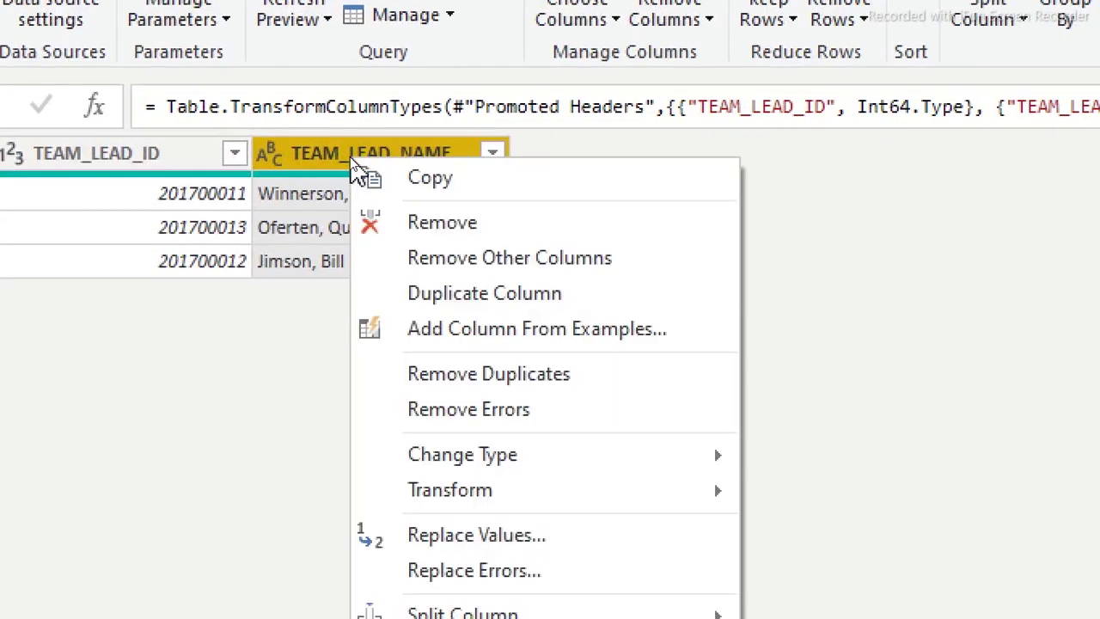
{"action": "left_click", "coordinate": [456, 537]}
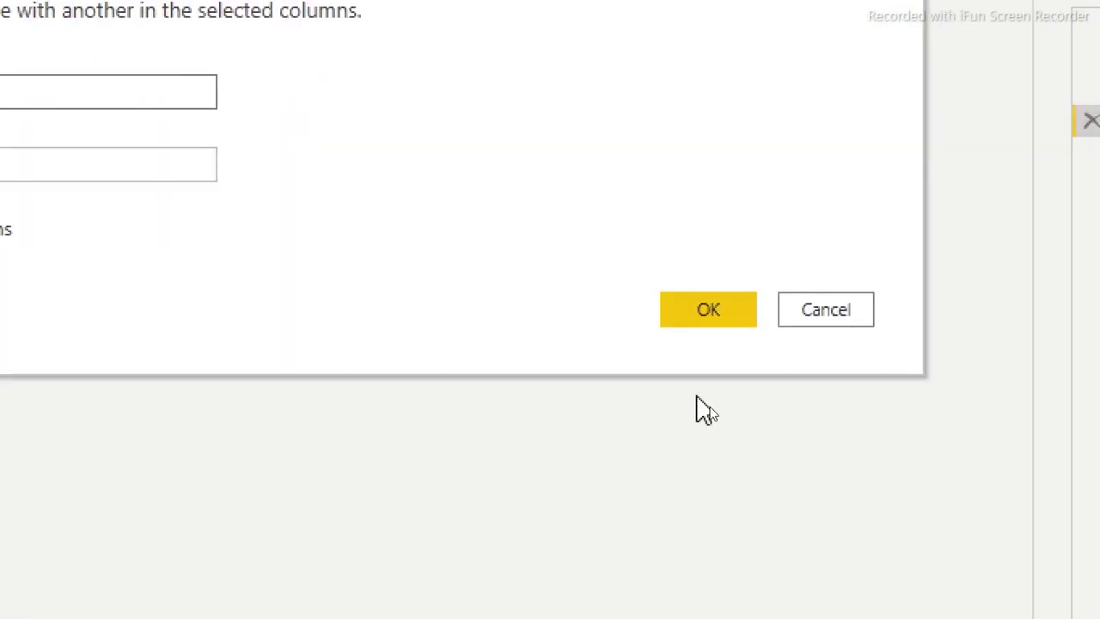
{"action": "left_click", "coordinate": [687, 311]}
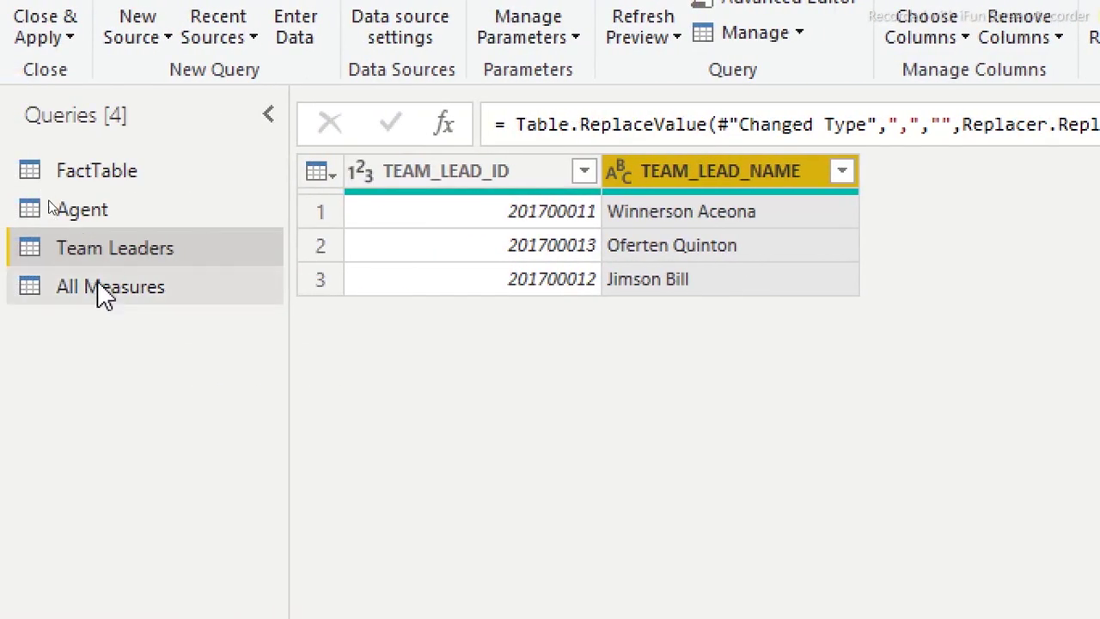
Step: Remove commas from the Agent query's AGENT_NAME values, then apply the query changes to Power BI
{"action": "left_click", "coordinate": [83, 212]}
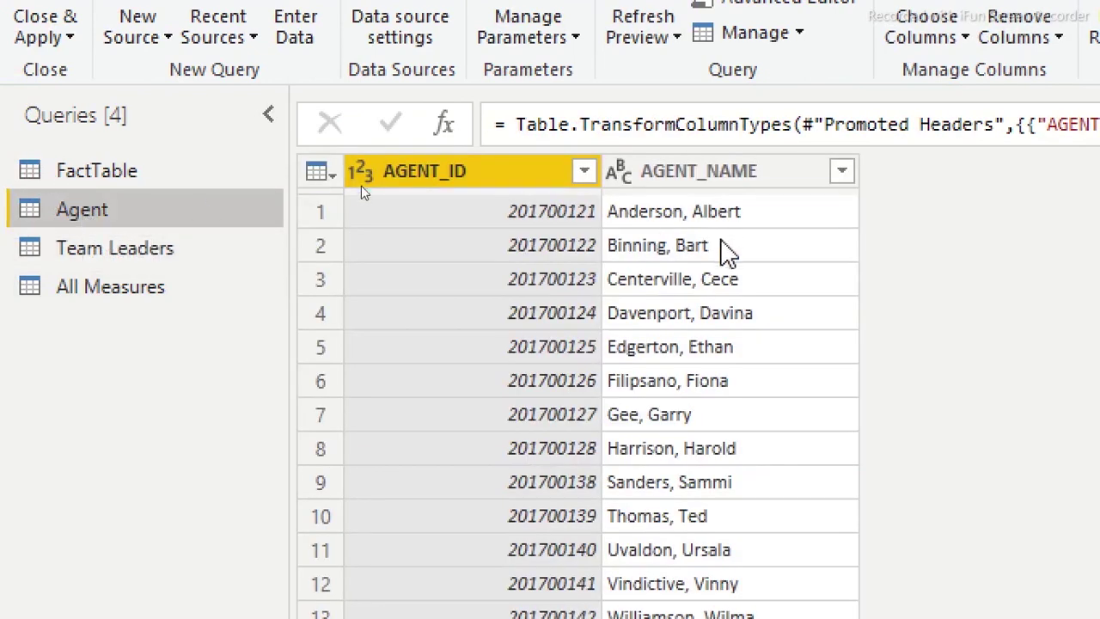
{"action": "left_click", "coordinate": [703, 168]}
{"action": "right_click", "coordinate": [702, 168]}
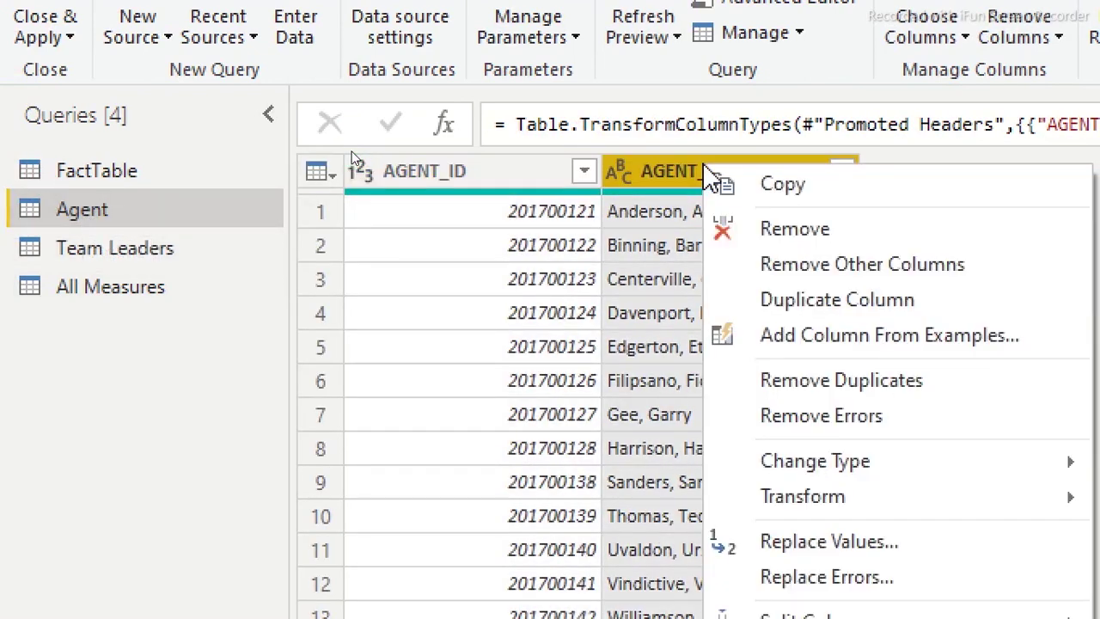
{"action": "left_click", "coordinate": [799, 543]}
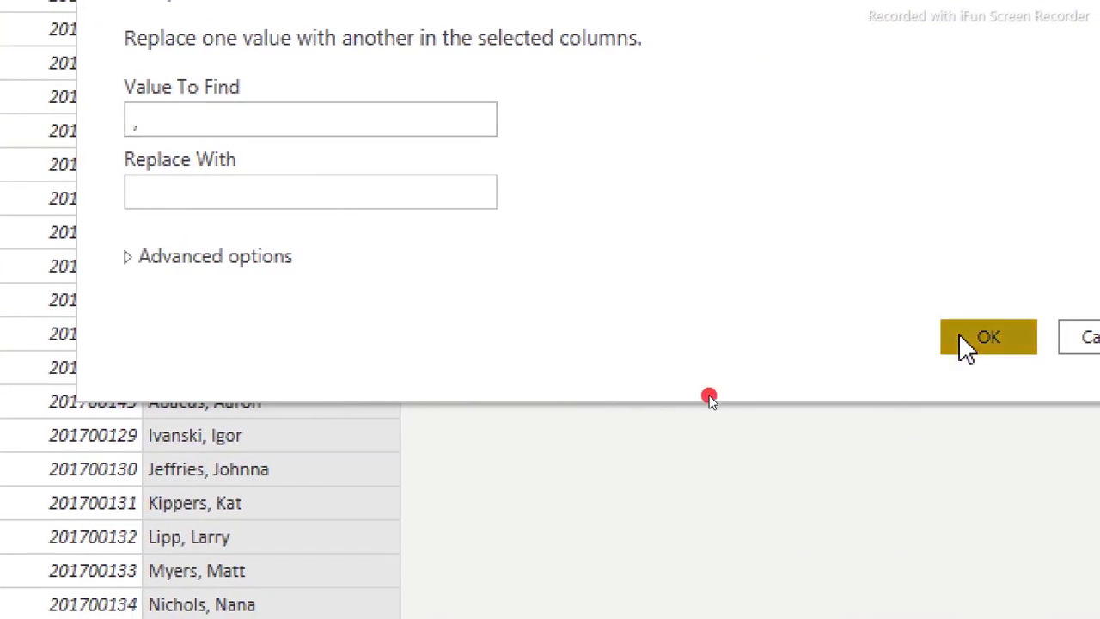
{"action": "left_click", "coordinate": [967, 339]}
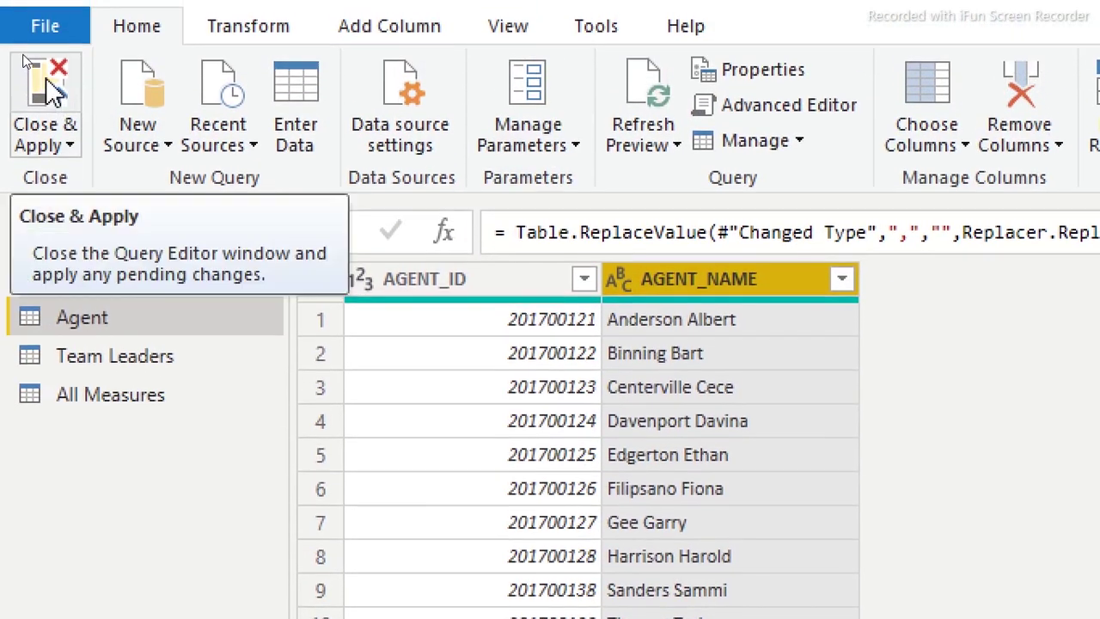
{"action": "left_click", "coordinate": [50, 86]}
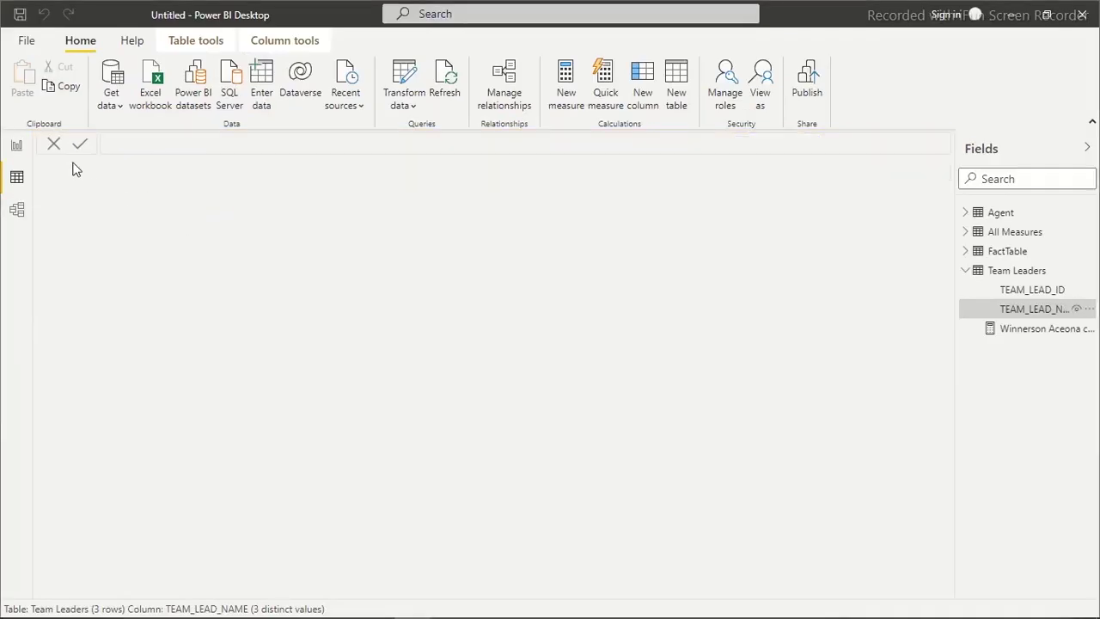
Step: Return to the Call Center report page and select the card's entire measure formula
{"action": "left_click", "coordinate": [17, 148]}
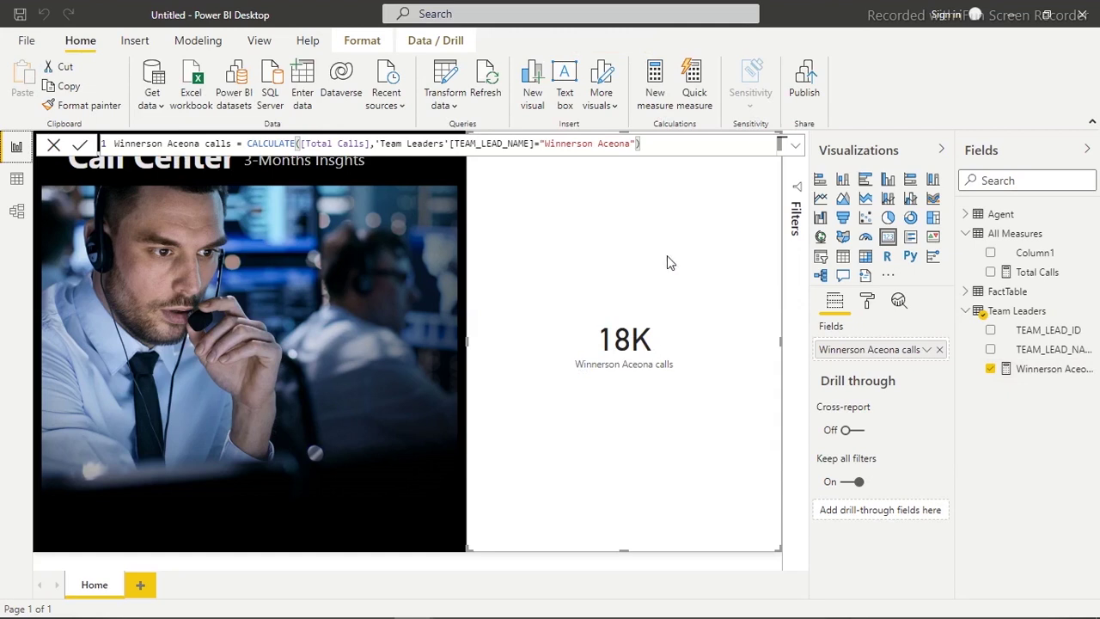
{"action": "left_click", "coordinate": [669, 144]}
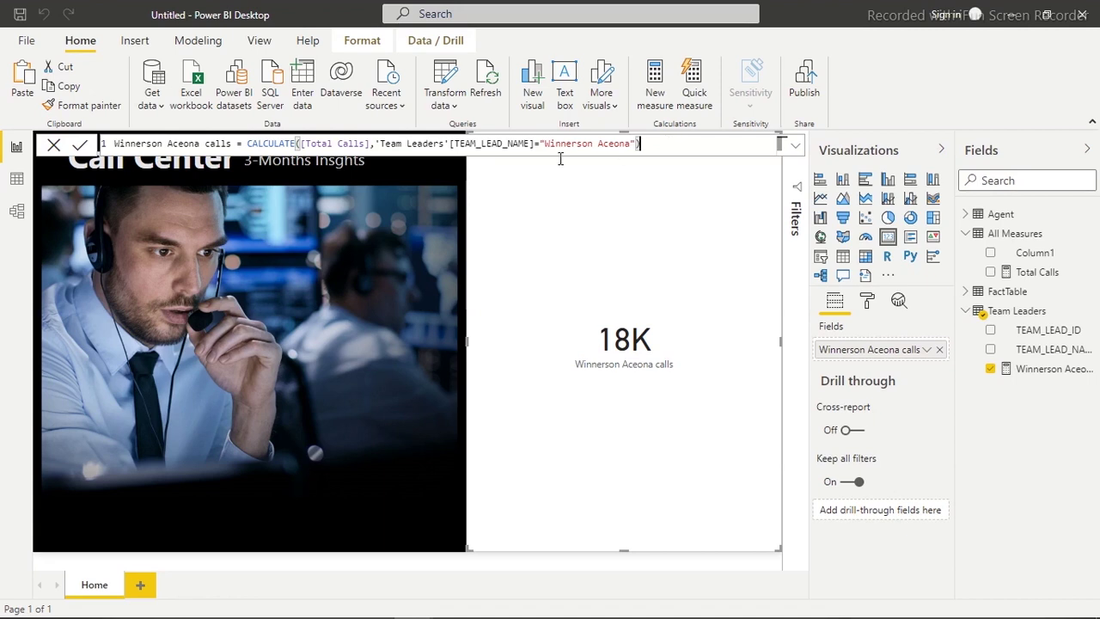
{"action": "key", "text": "ctrl+a"}
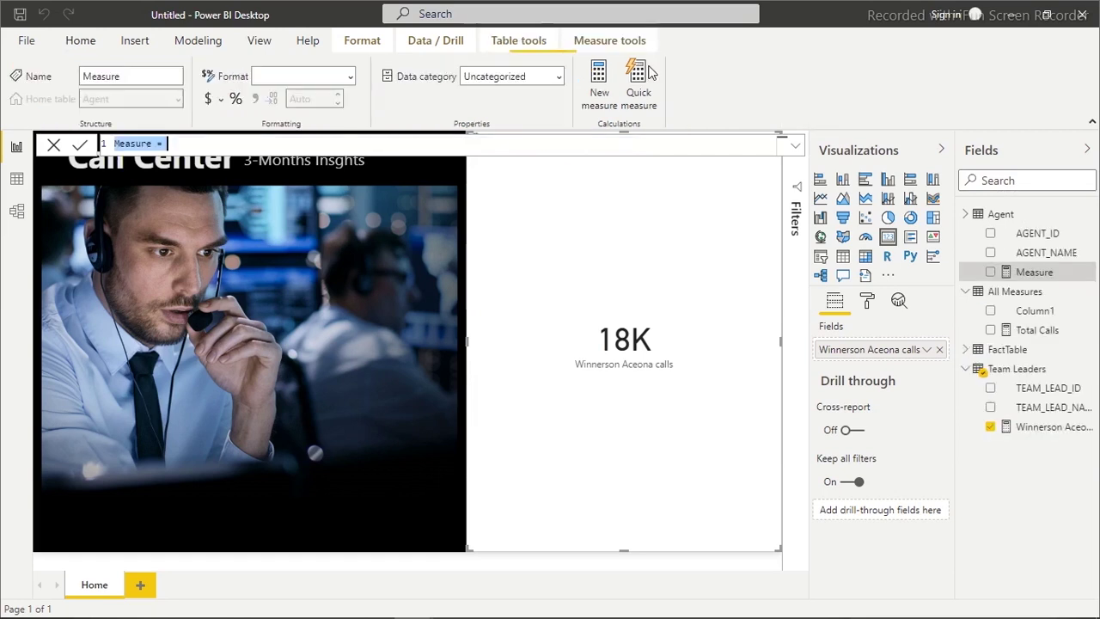
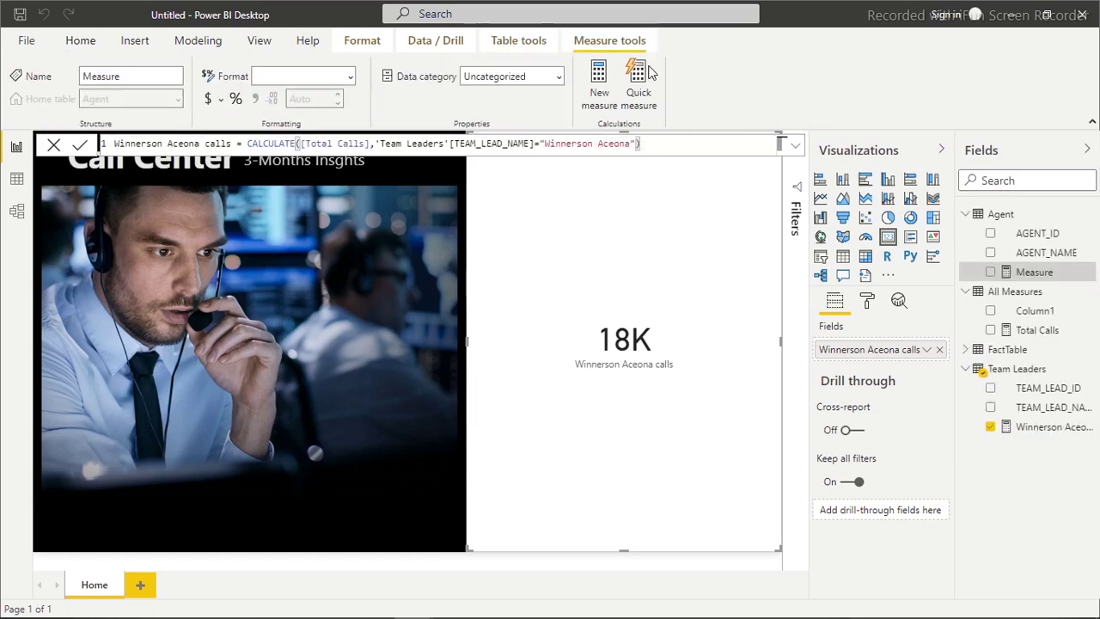
Step: Paste the copied formula into the new measure and copy the second team leader's name from Notepad
{"action": "mouse_move", "coordinate": [723, 613]}
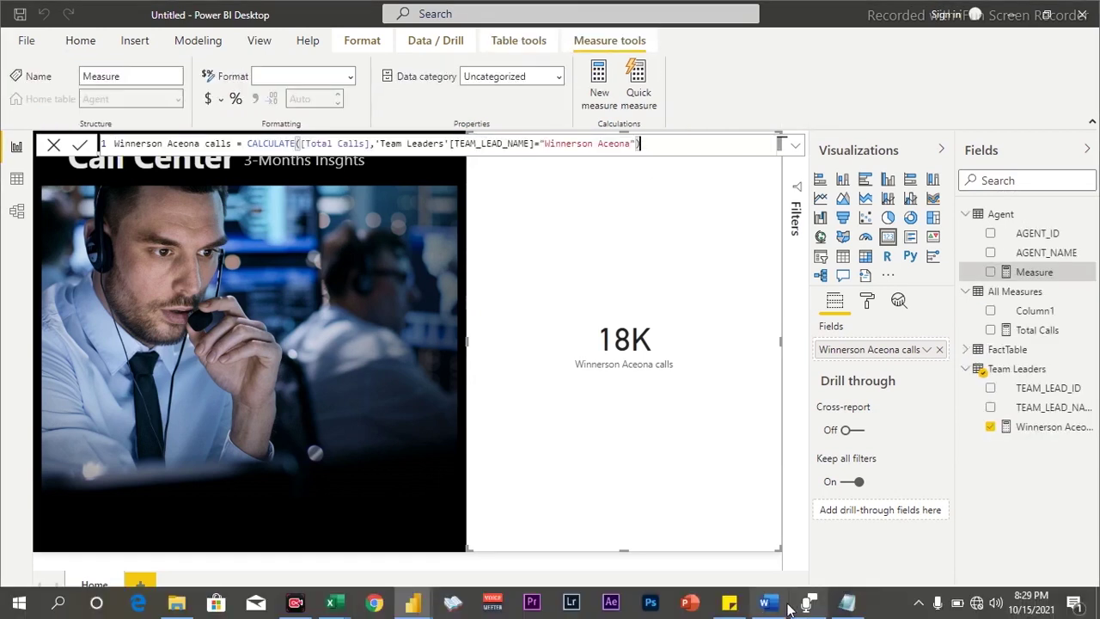
{"action": "left_click", "coordinate": [851, 606]}
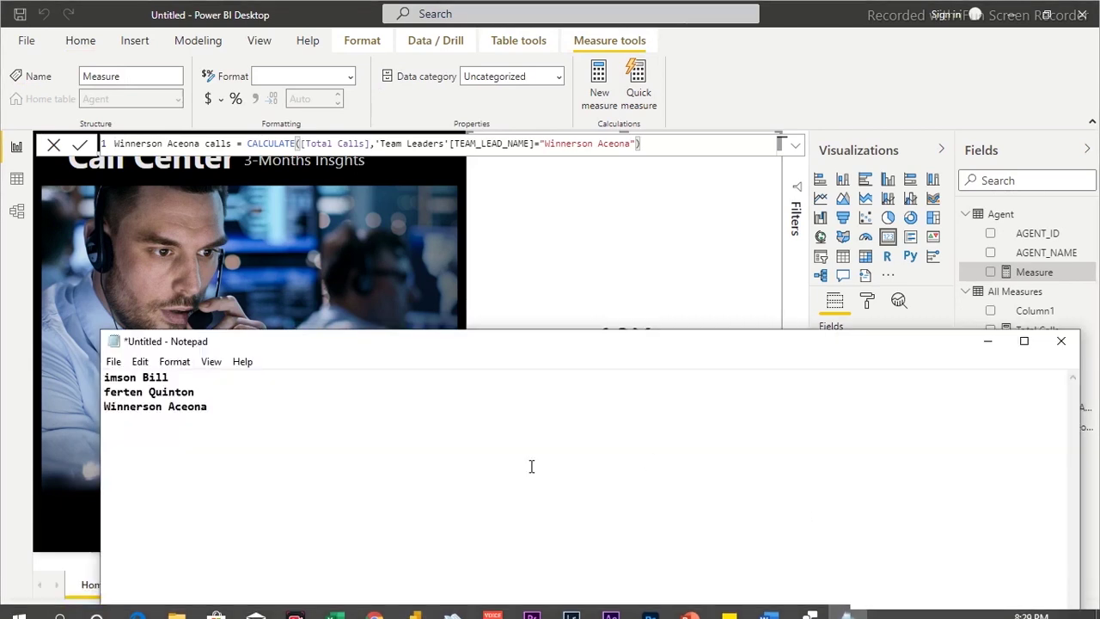
{"action": "left_click_drag", "start_coordinate": [196, 392], "coordinate": [84, 392]}
{"action": "key", "text": "ctrl+c"}
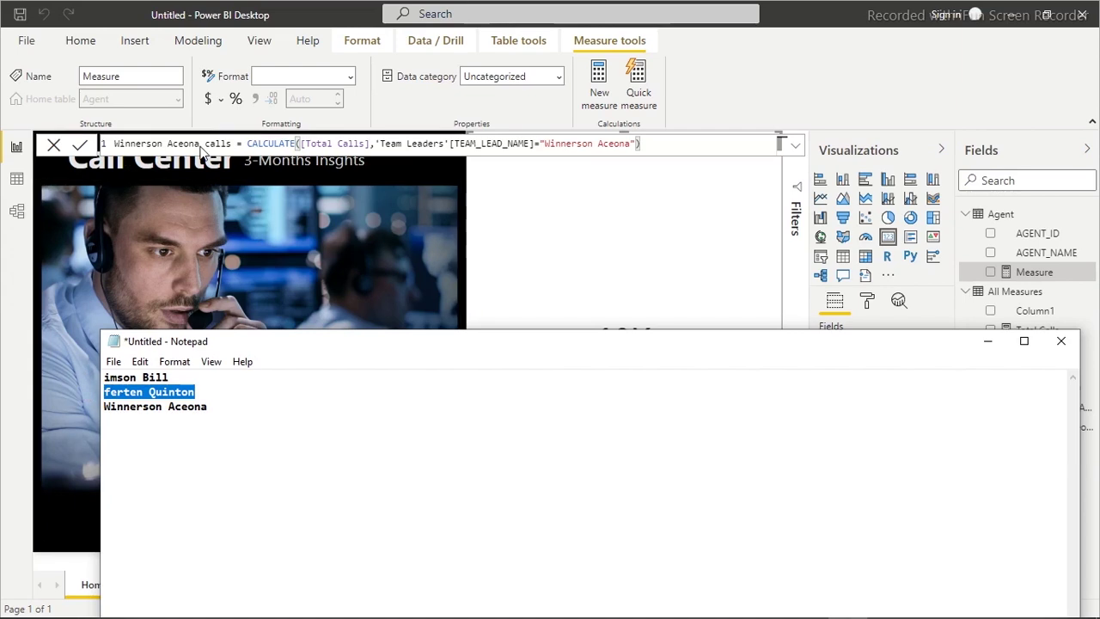
Step: Put the second leader's name into both the measure name and the CALCULATE filter, then select the formula
{"action": "left_click", "coordinate": [203, 144]}
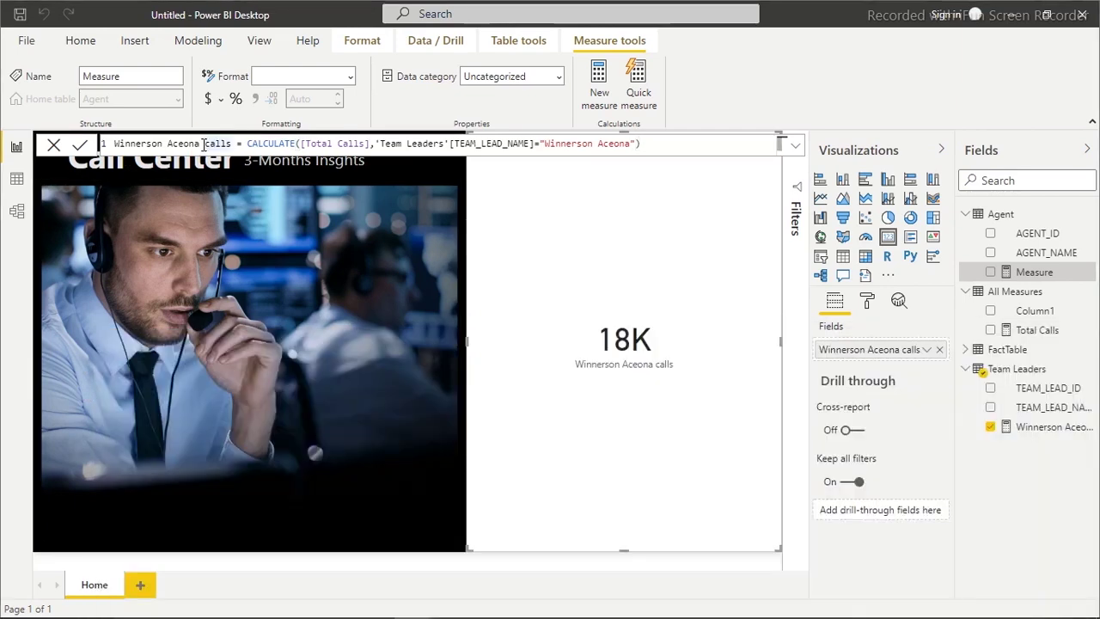
{"action": "left_click_drag", "start_coordinate": [204, 144], "coordinate": [100, 146]}
{"action": "key", "text": "shift+End"}
{"action": "key", "text": "ctrl+v"}
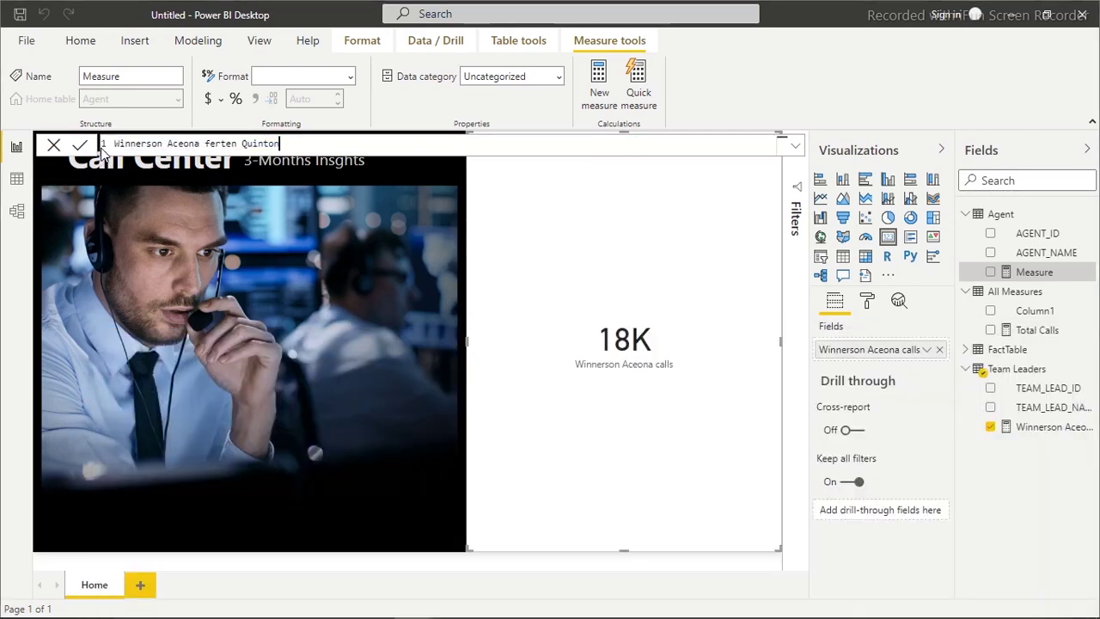
{"action": "key", "text": "ctrl+z"}
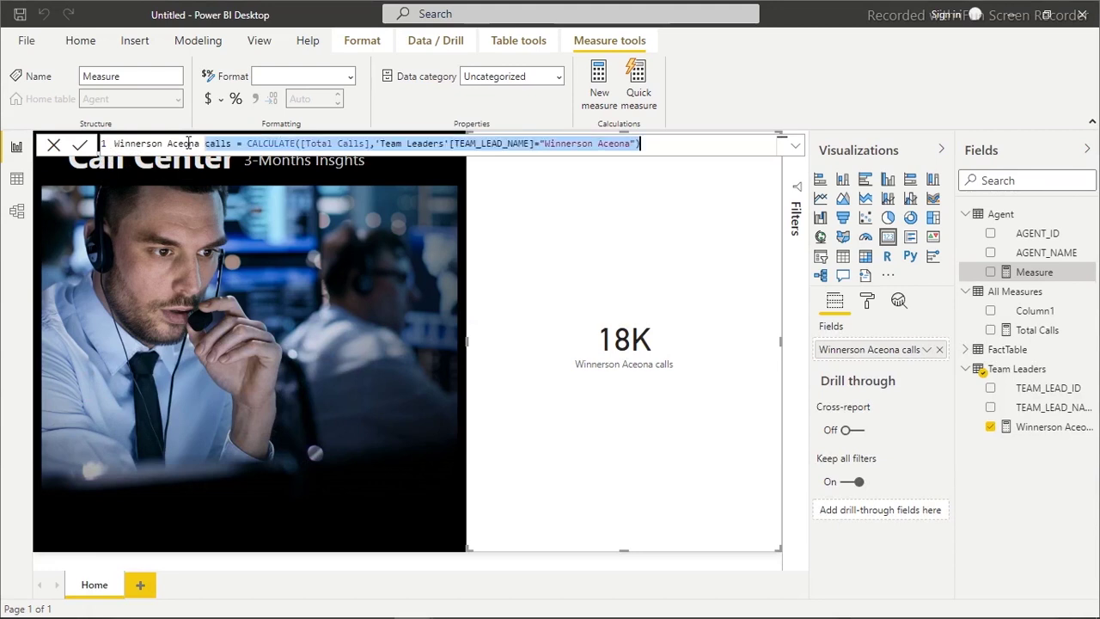
{"action": "left_click_drag", "start_coordinate": [201, 145], "coordinate": [102, 144]}
{"action": "key", "text": "ctrl+v"}
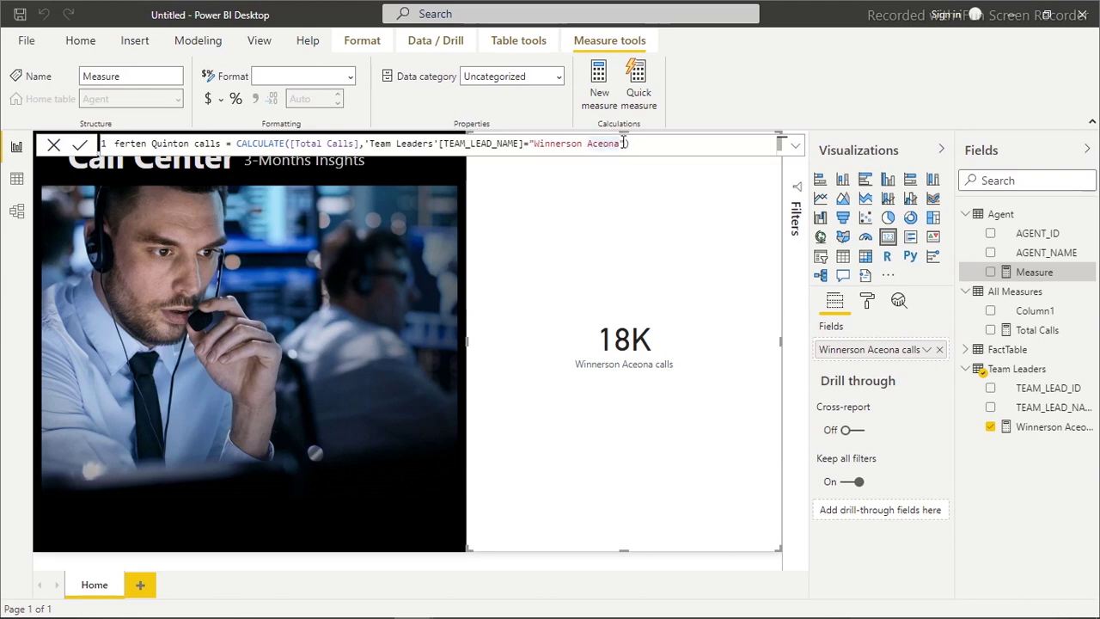
{"action": "left_click_drag", "start_coordinate": [618, 144], "coordinate": [533, 143]}
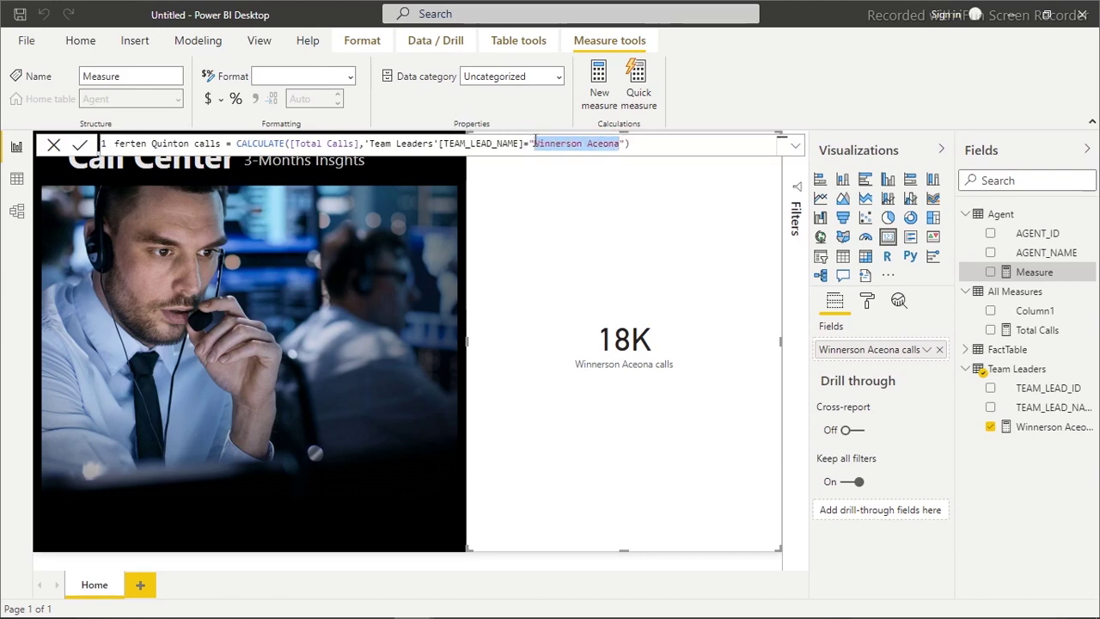
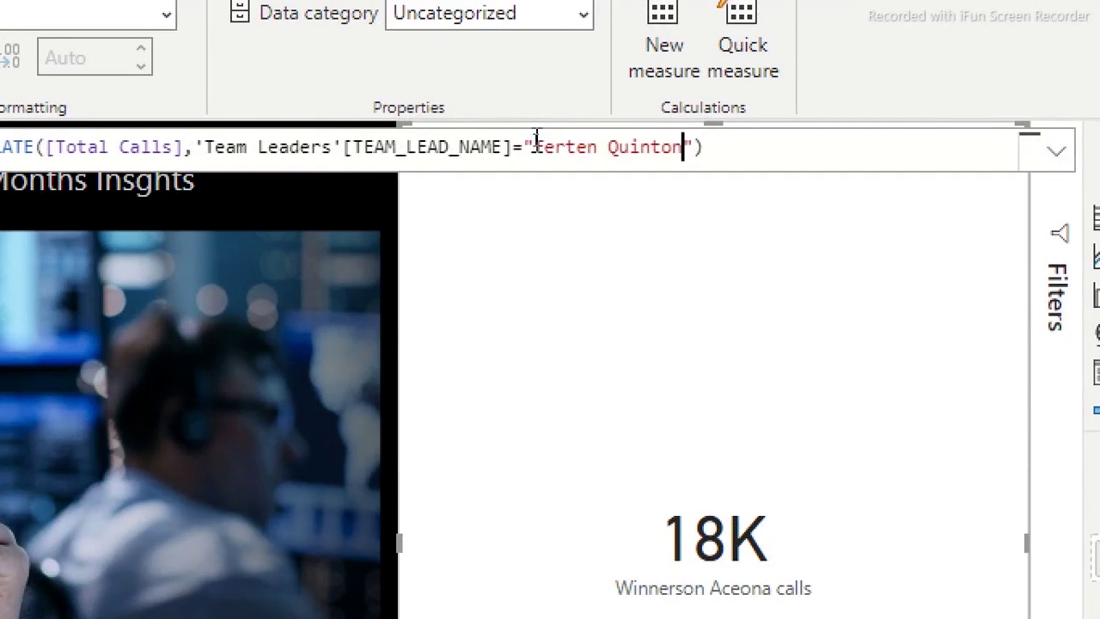
{"action": "left_click", "coordinate": [534, 144]}
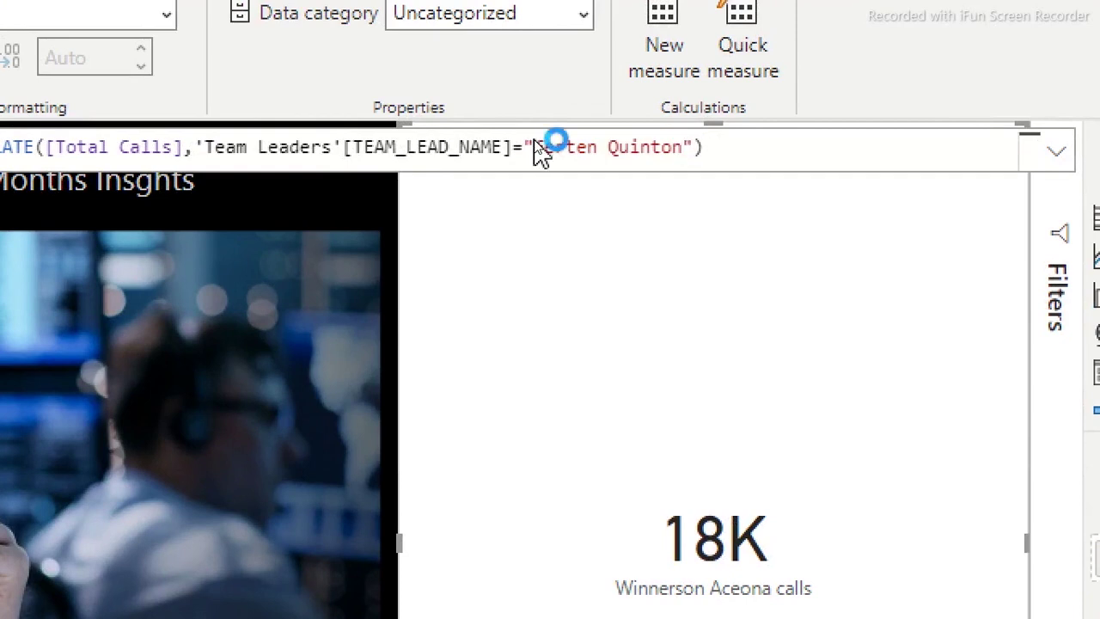
{"action": "left_click", "coordinate": [535, 145]}
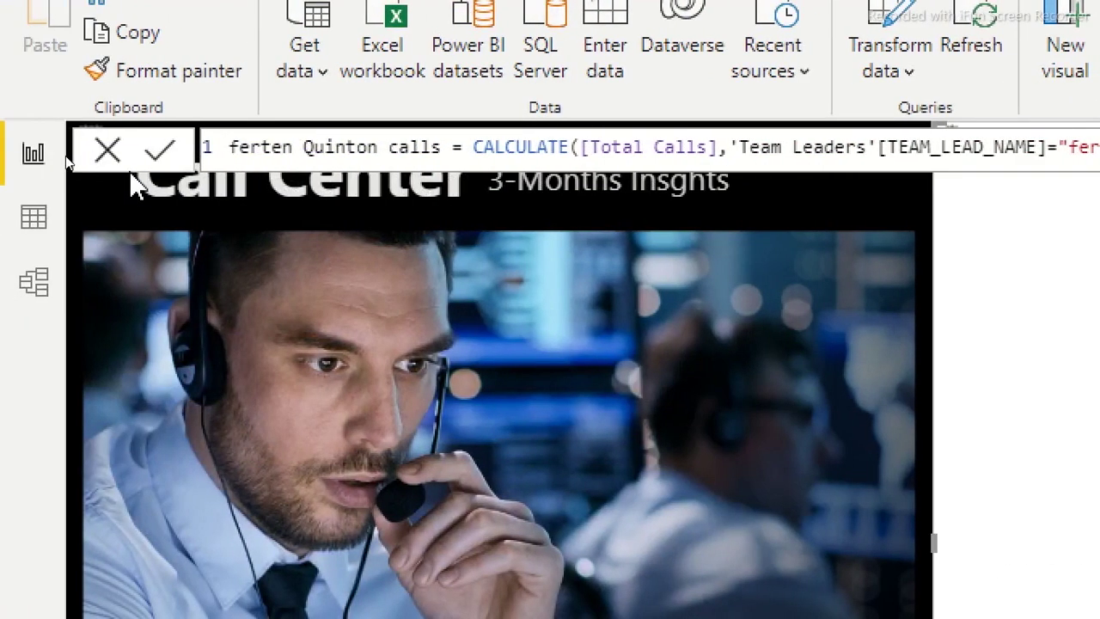
{"action": "left_click", "coordinate": [230, 147], "text": "shift"}
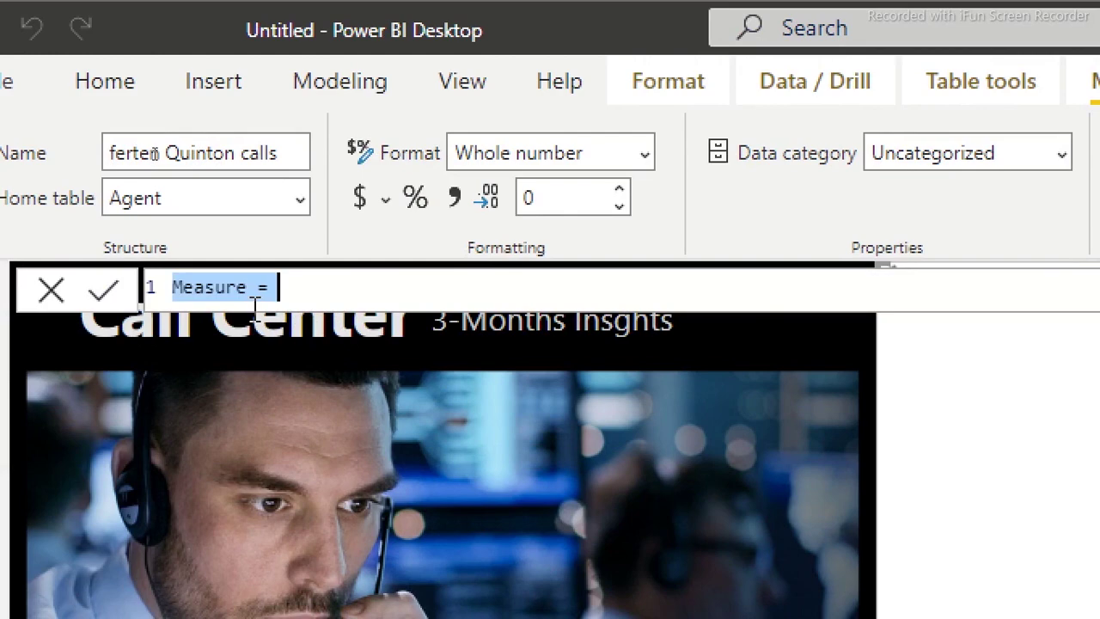
Step: Paste the formula into the new measure and copy the third team leader's name from Notepad
{"action": "key", "text": "ctrl+v"}
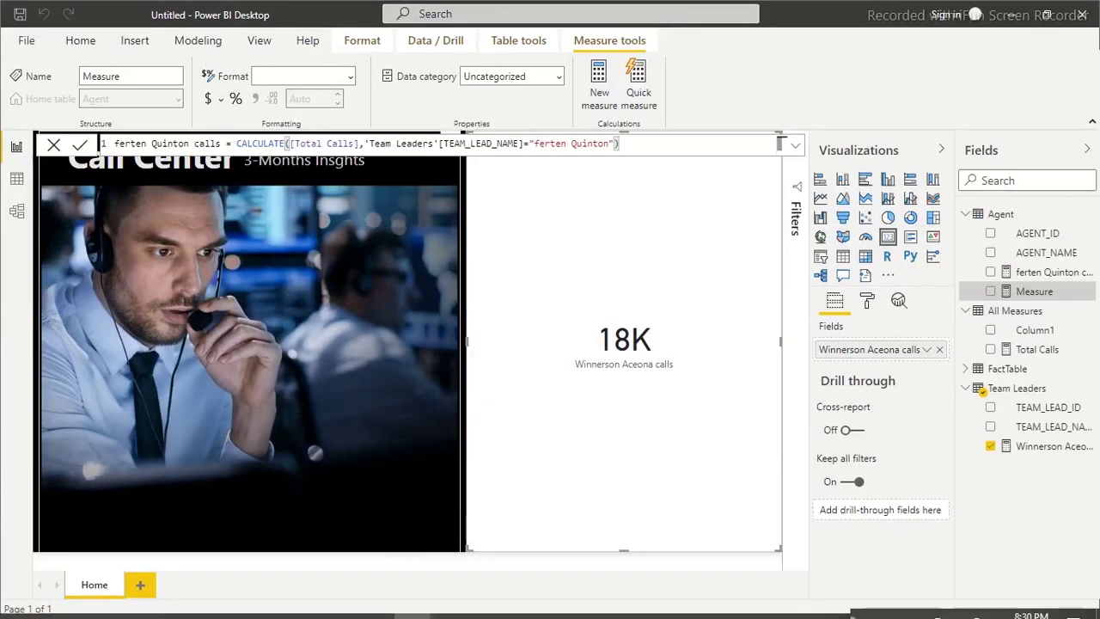
{"action": "left_click", "coordinate": [846, 608]}
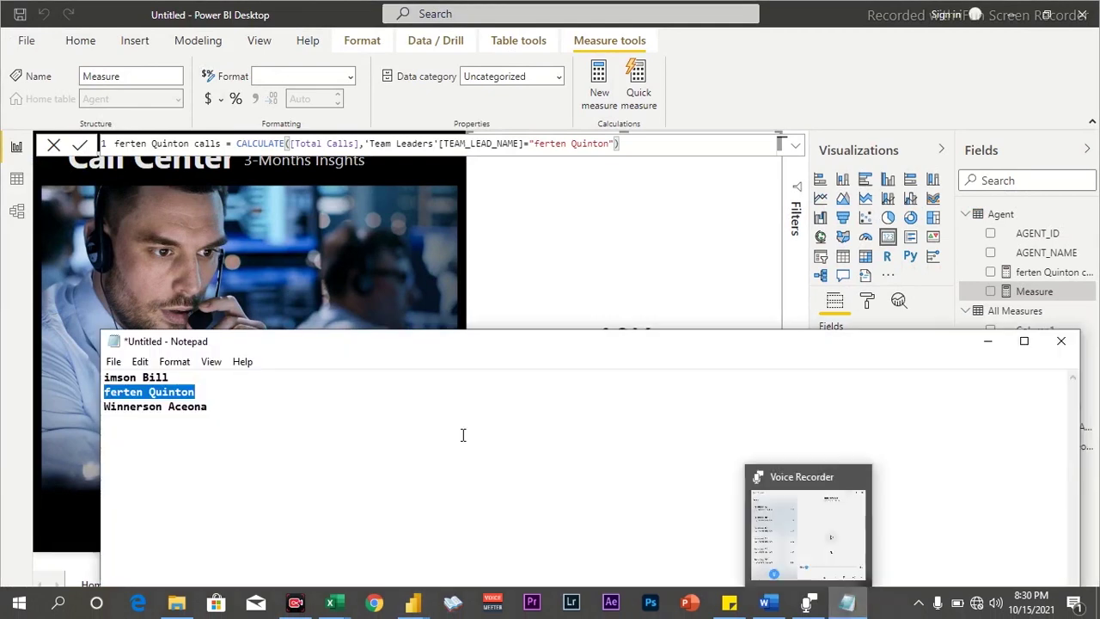
{"action": "left_click_drag", "start_coordinate": [175, 378], "coordinate": [104, 378]}
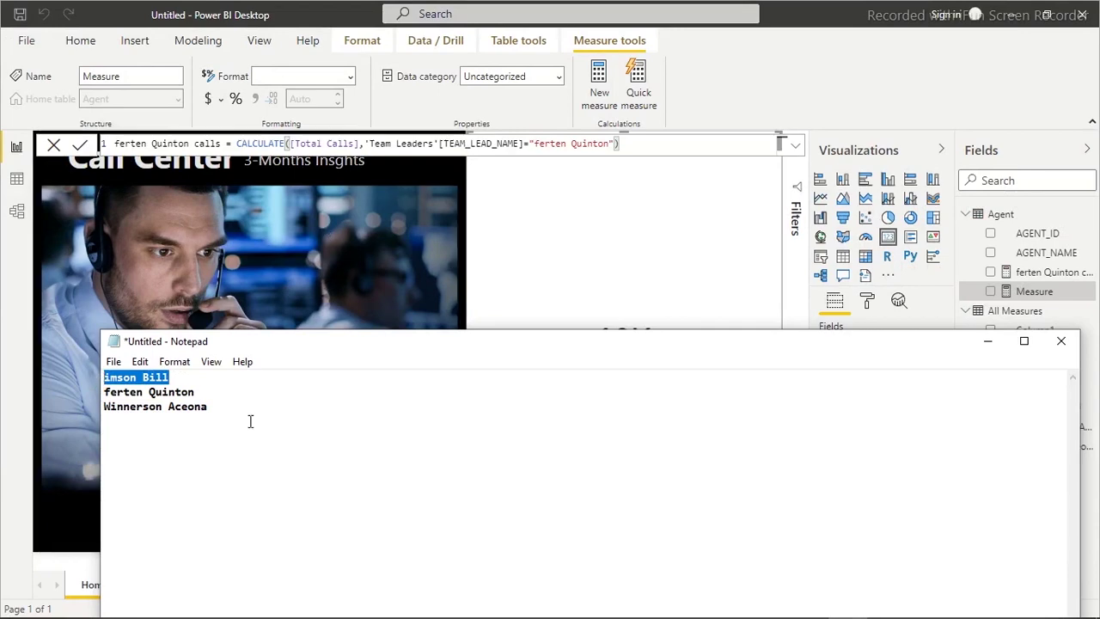
Step: Replace the leader name in the measure title and Total Calls filter with the third leader's, then commit
{"action": "left_click", "coordinate": [515, 146]}
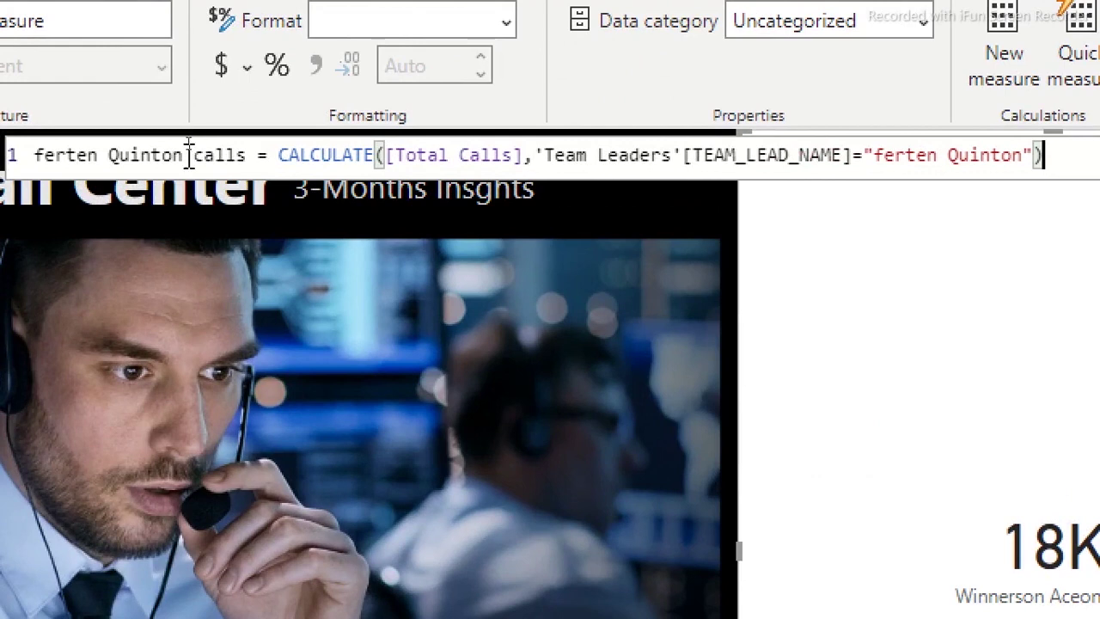
{"action": "double_click", "coordinate": [187, 150]}
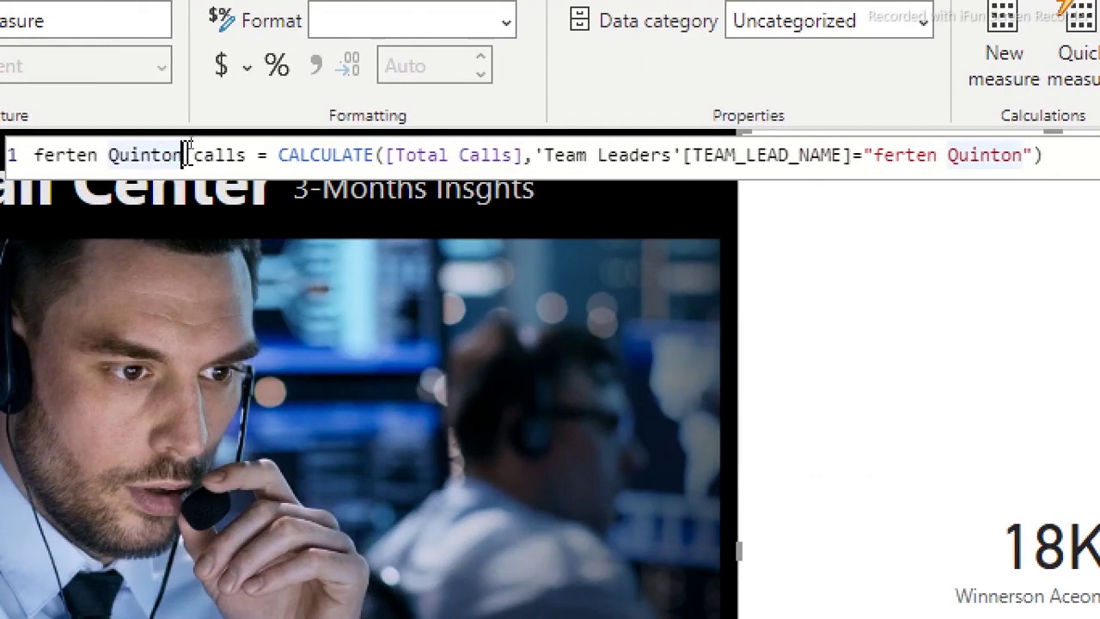
{"action": "left_click_drag", "start_coordinate": [187, 150], "coordinate": [33, 154]}
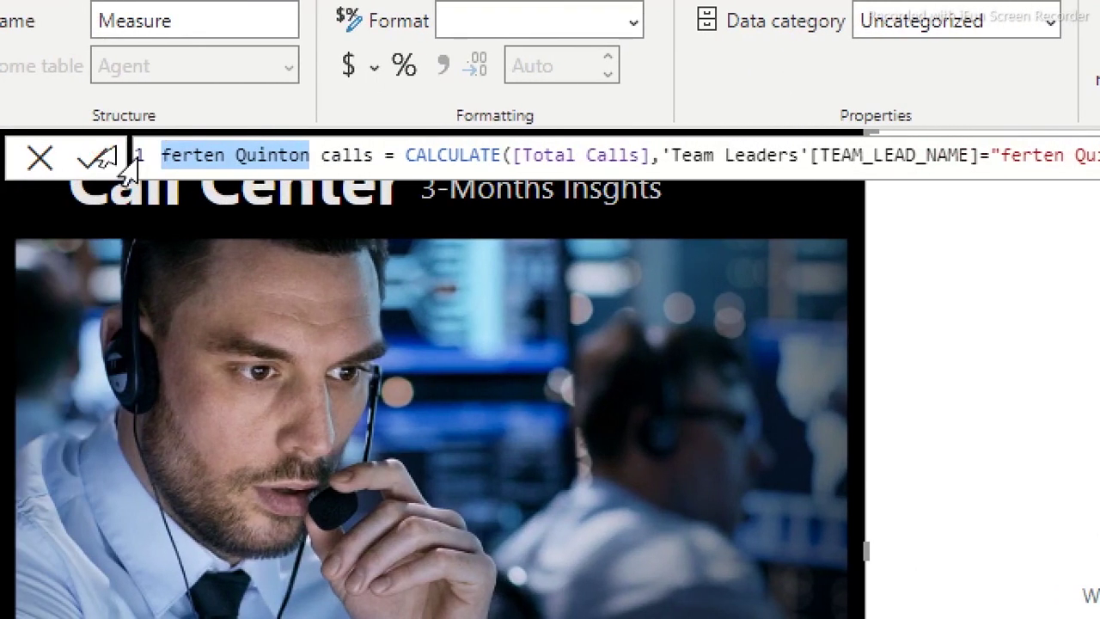
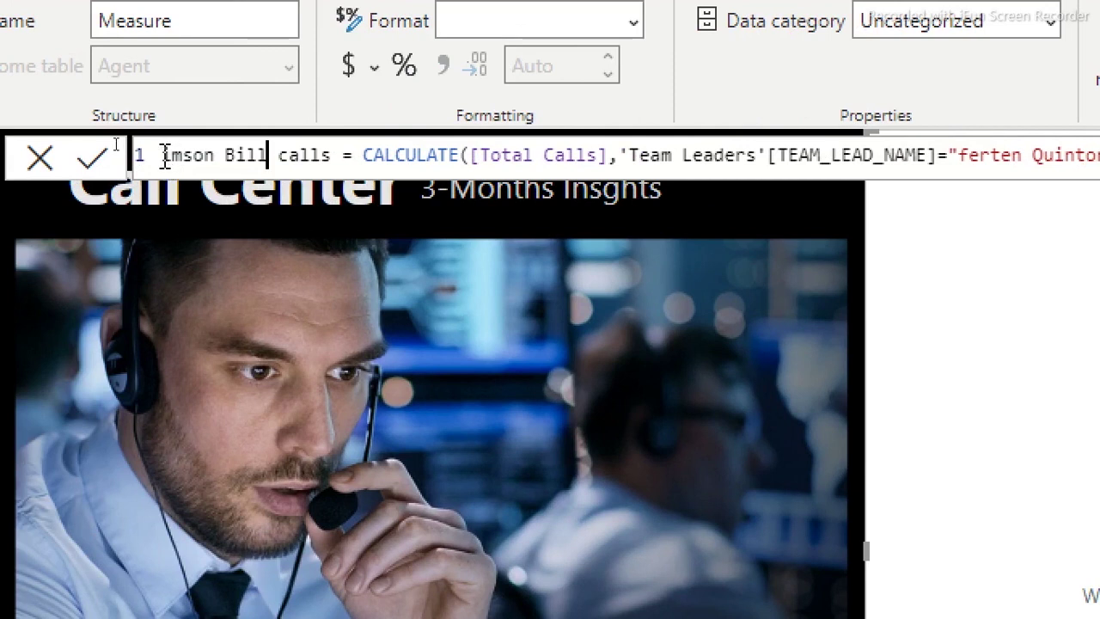
{"action": "double_click", "coordinate": [164, 157]}
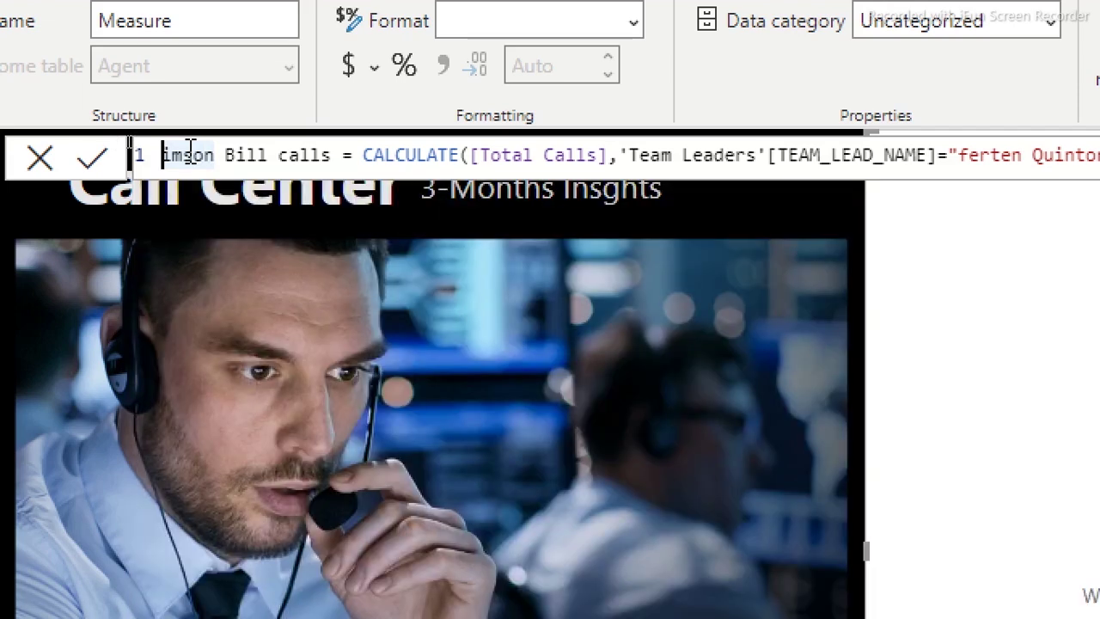
{"action": "type", "text": "jimson"}
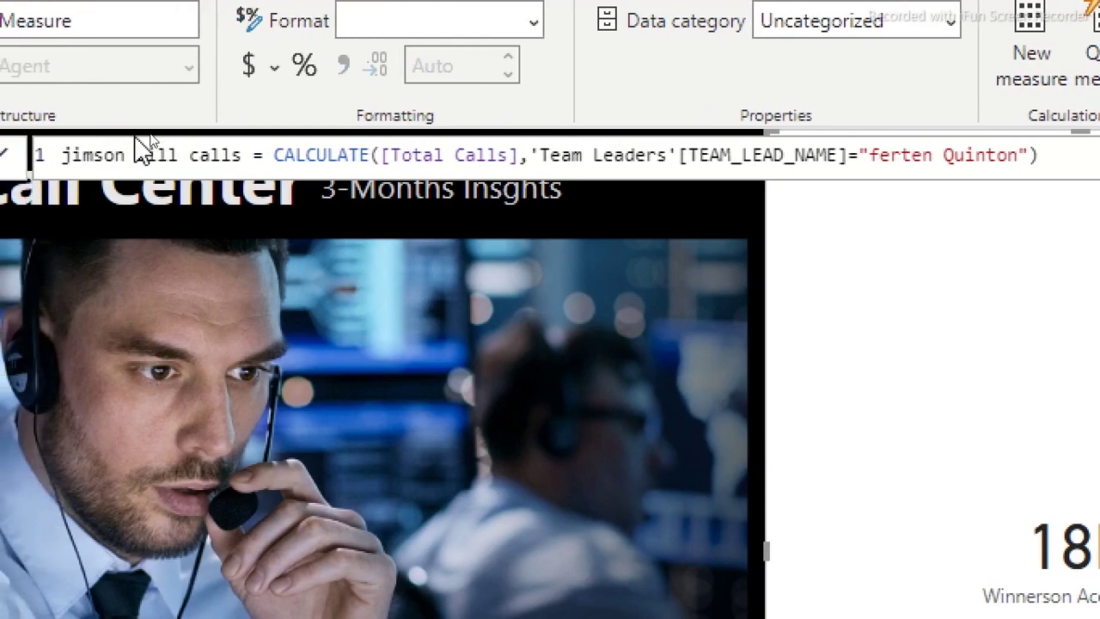
{"action": "left_click_drag", "start_coordinate": [185, 155], "coordinate": [66, 156]}
{"action": "key", "text": "ctrl+c"}
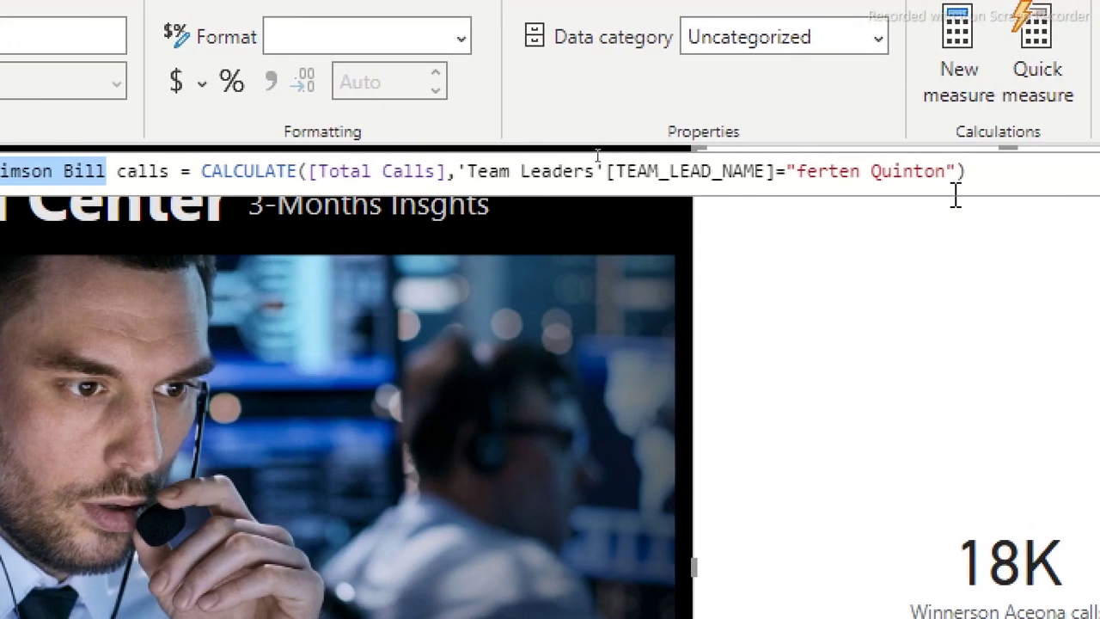
{"action": "left_click_drag", "start_coordinate": [946, 171], "coordinate": [800, 180]}
{"action": "key", "text": "ctrl+v"}
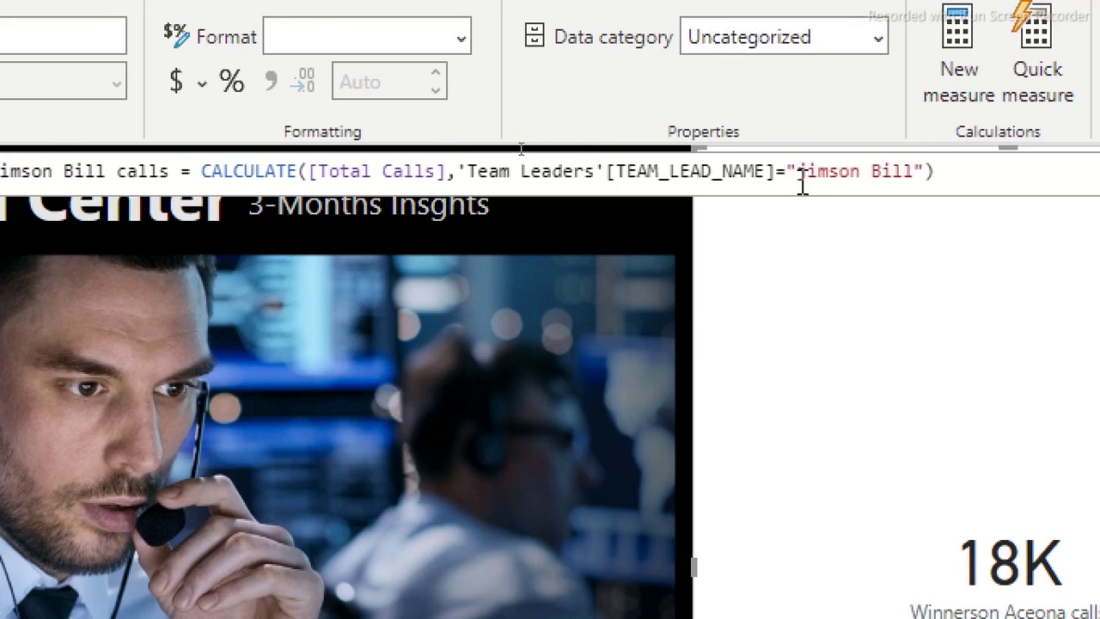
{"action": "key", "text": "Return"}
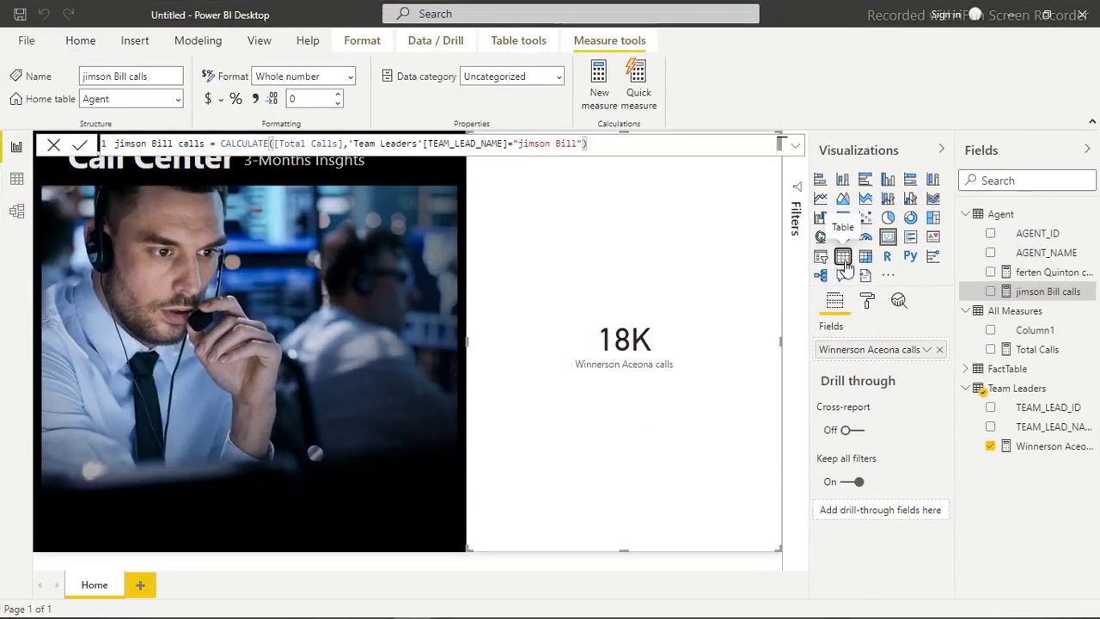
Step: Turn the card into a table showing all three leaders' calls measures, including 18233 and 16212
{"action": "left_click", "coordinate": [842, 256]}
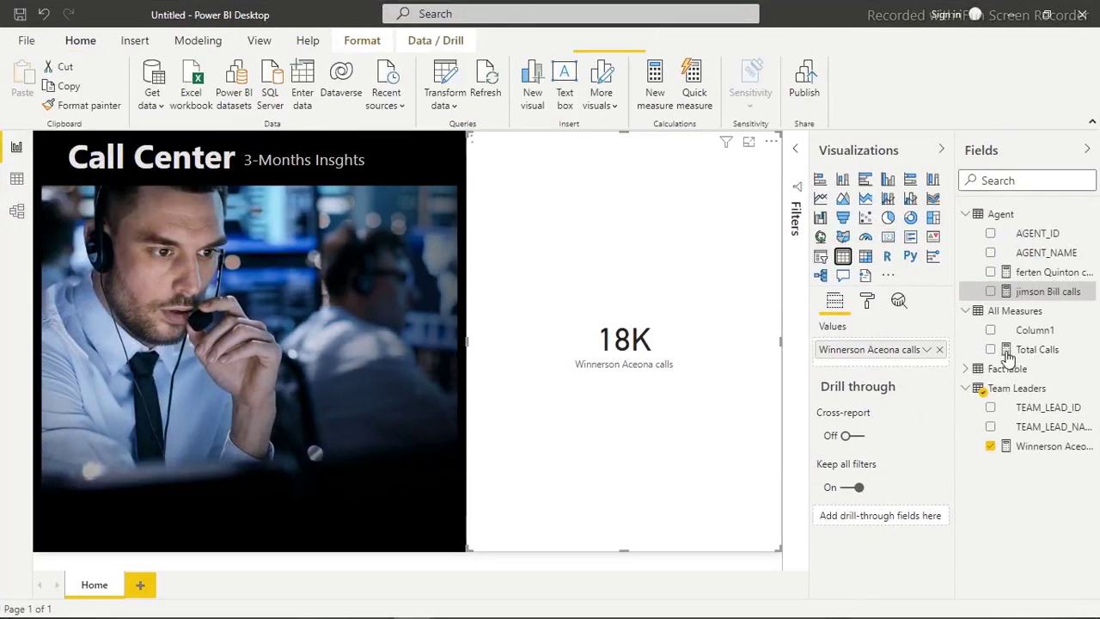
{"action": "left_click", "coordinate": [990, 409]}
{"action": "left_click", "coordinate": [991, 409]}
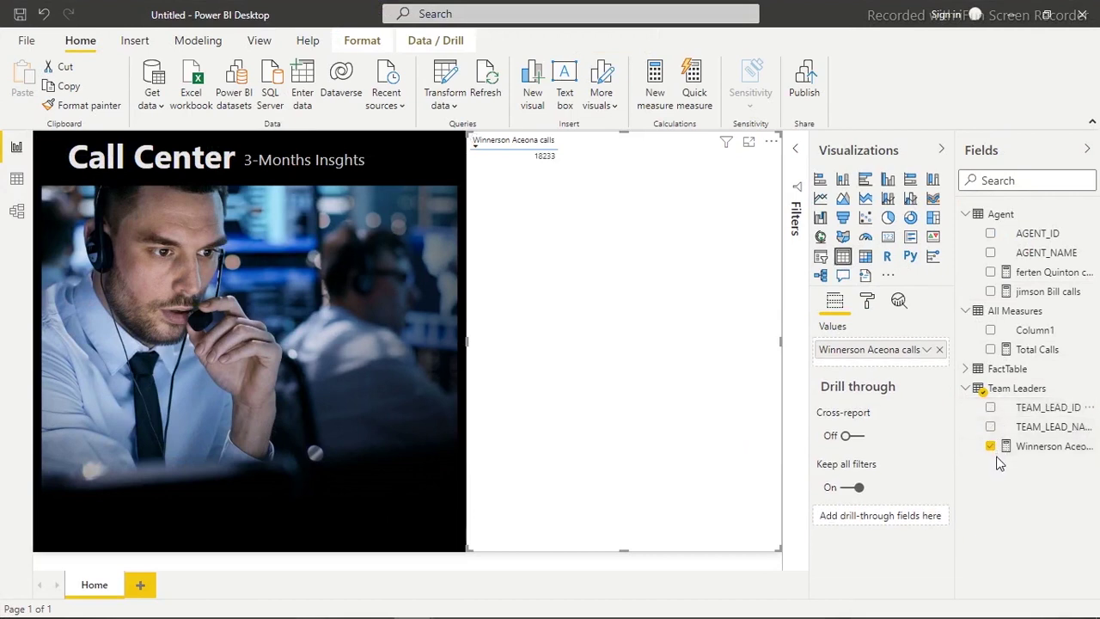
{"action": "left_click", "coordinate": [991, 292]}
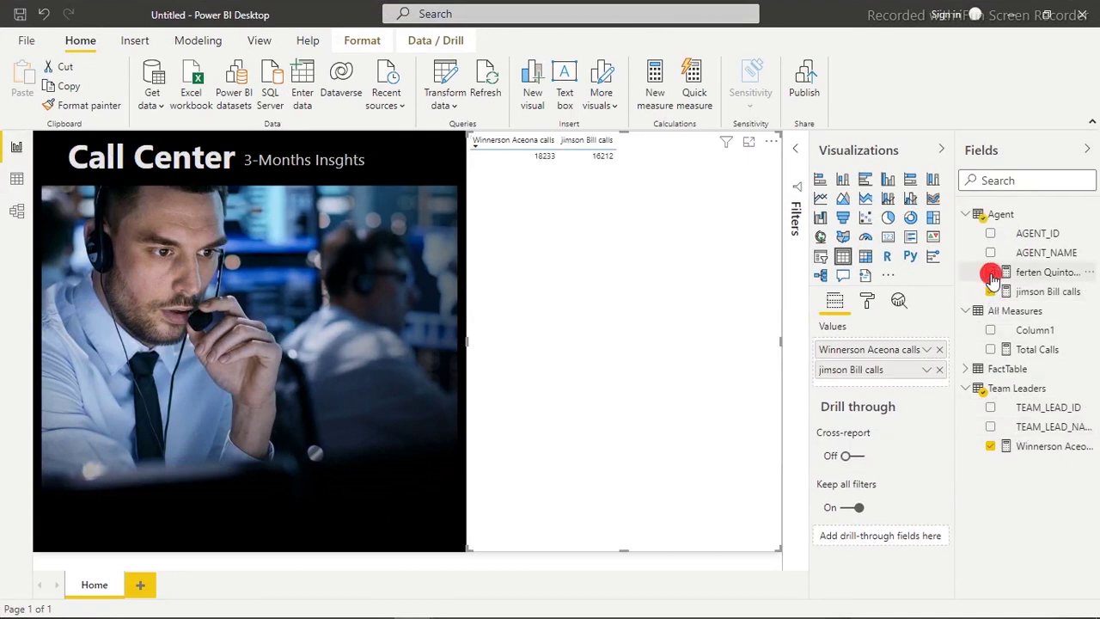
{"action": "left_click", "coordinate": [990, 272]}
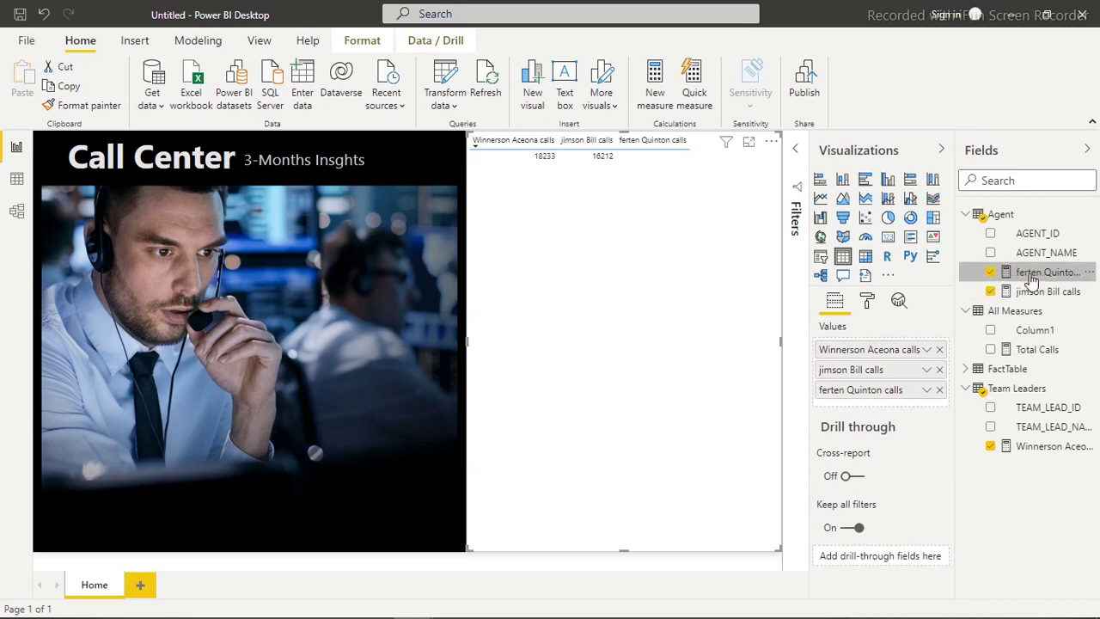
{"action": "left_click", "coordinate": [1031, 279]}
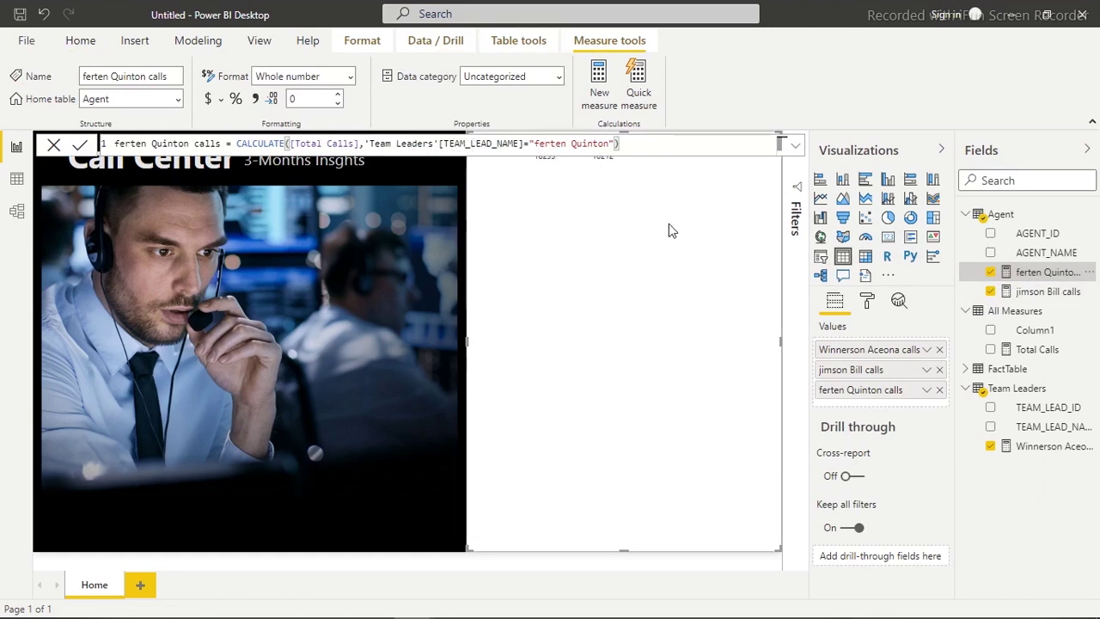
Step: Add the missing leading 'O' to the leader name in the measure name and filter, giving 16037
{"action": "left_click", "coordinate": [404, 265]}
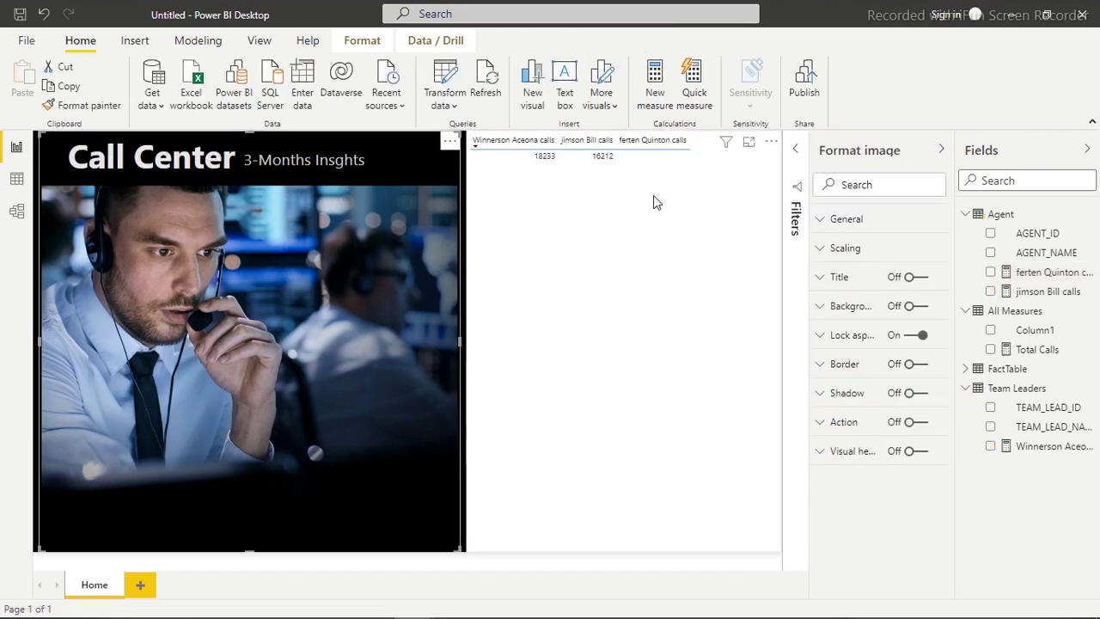
{"action": "left_click", "coordinate": [1056, 275]}
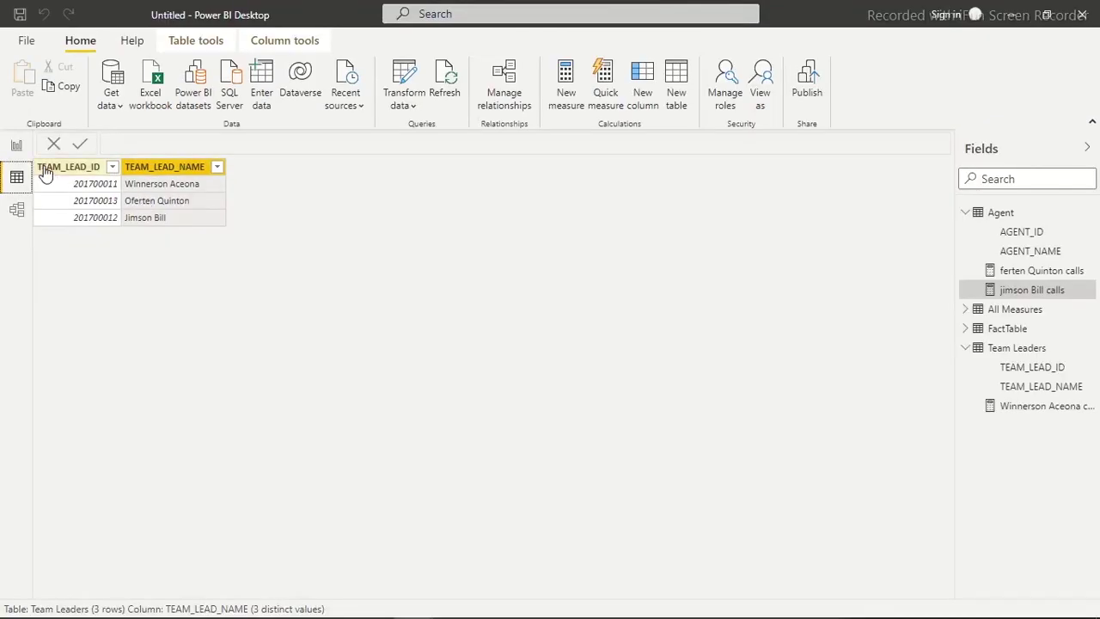
{"action": "left_click", "coordinate": [17, 148]}
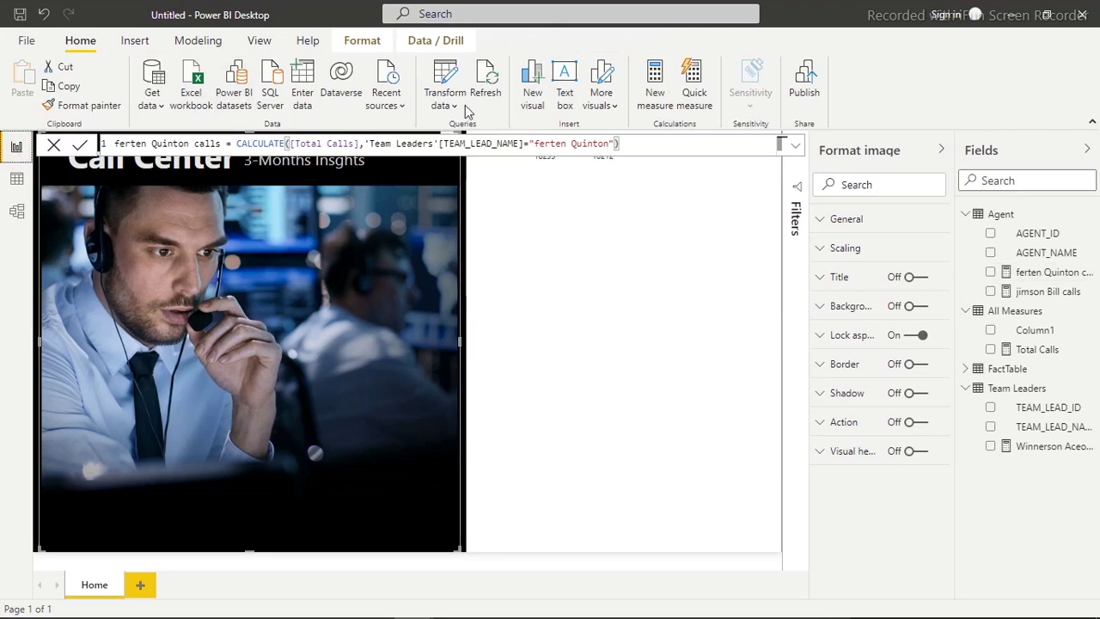
{"action": "double_click", "coordinate": [117, 145]}
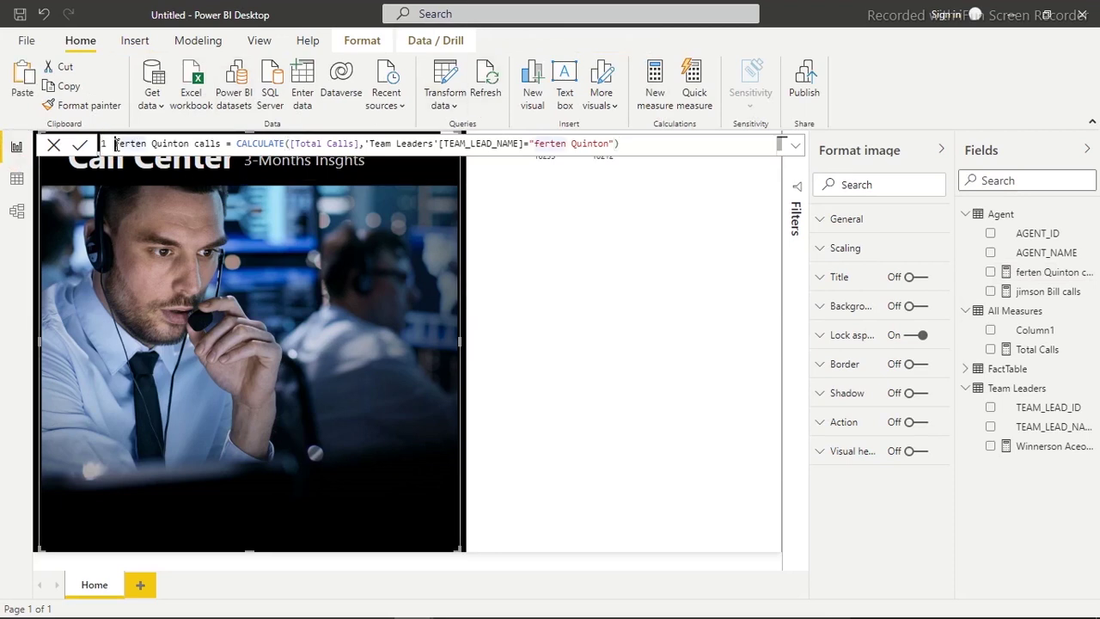
{"action": "type", "text": "O"}
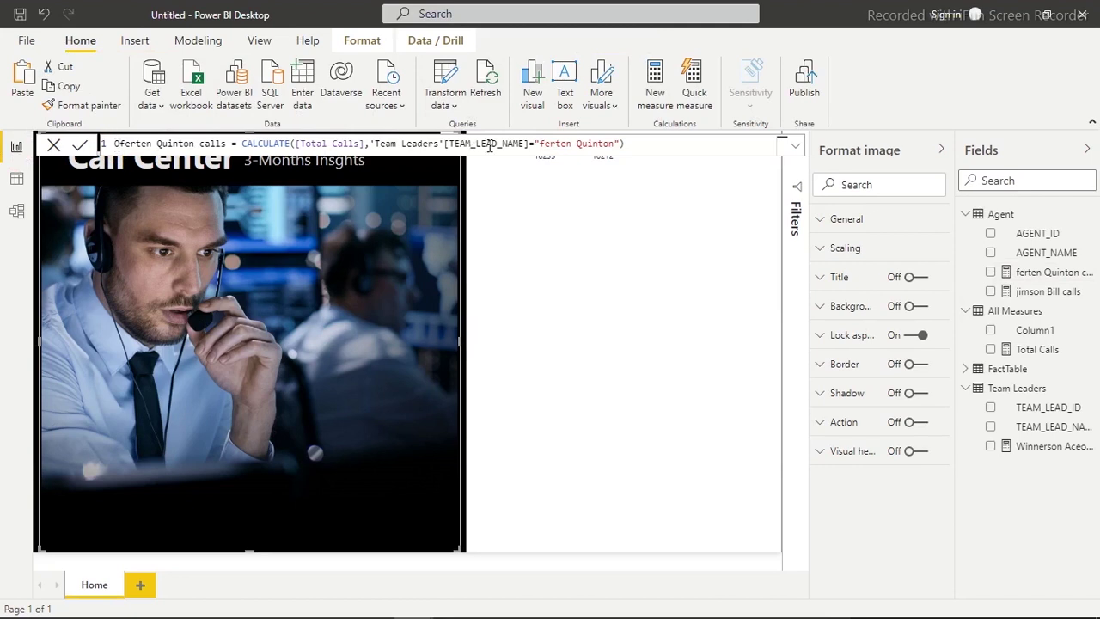
{"action": "left_click", "coordinate": [539, 143]}
{"action": "type", "text": "O"}
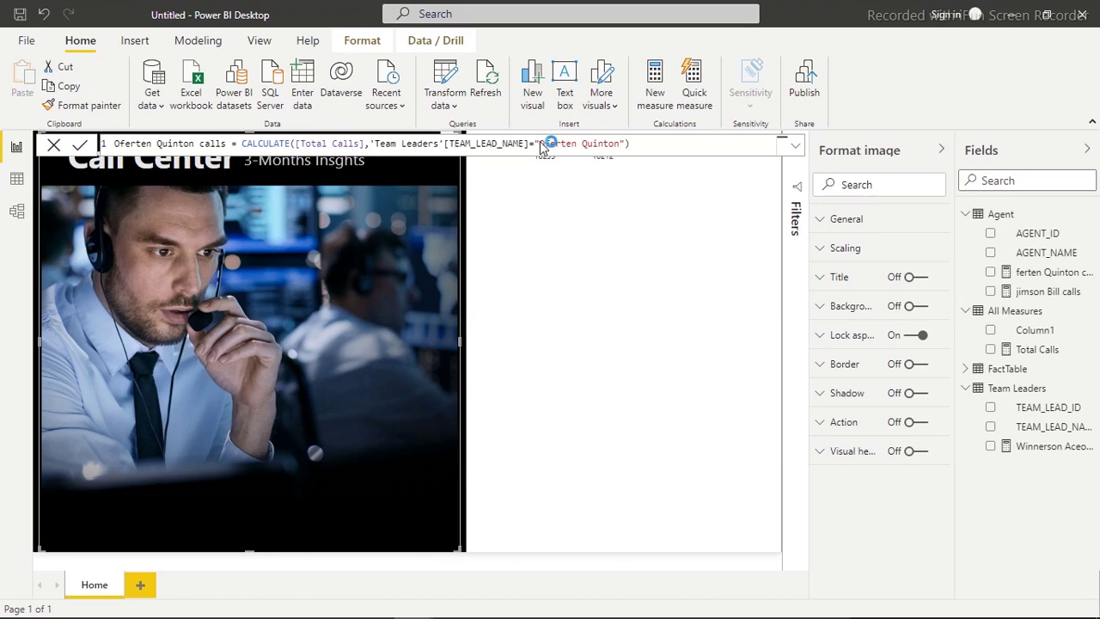
{"action": "key", "text": "Return"}
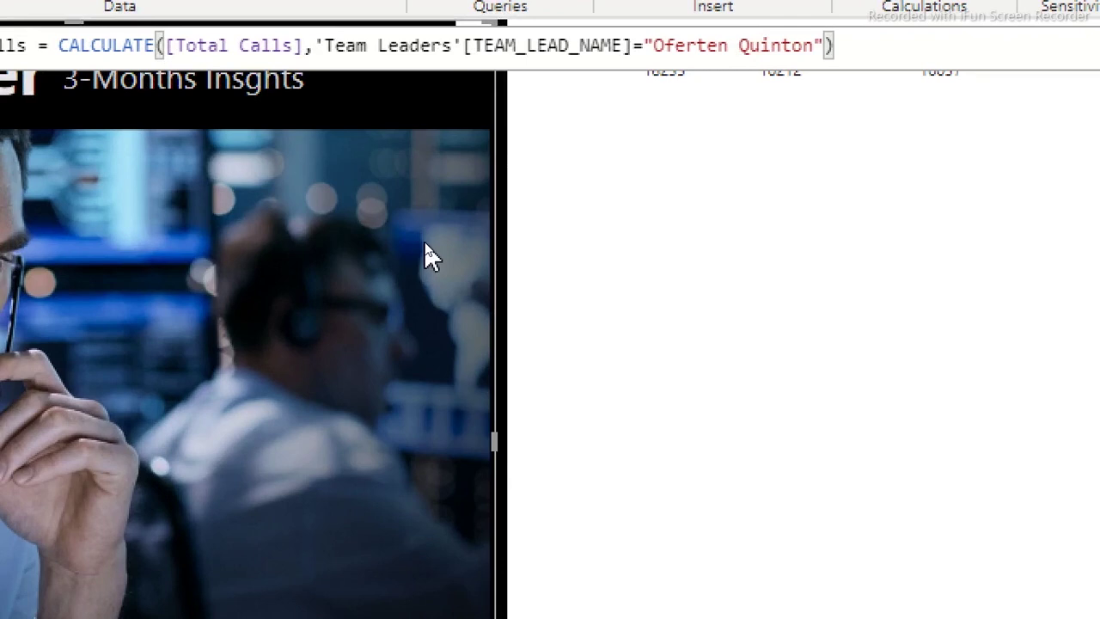
Step: Select the call center photo and then Column1 in the All Measures table
{"action": "left_click", "coordinate": [424, 241]}
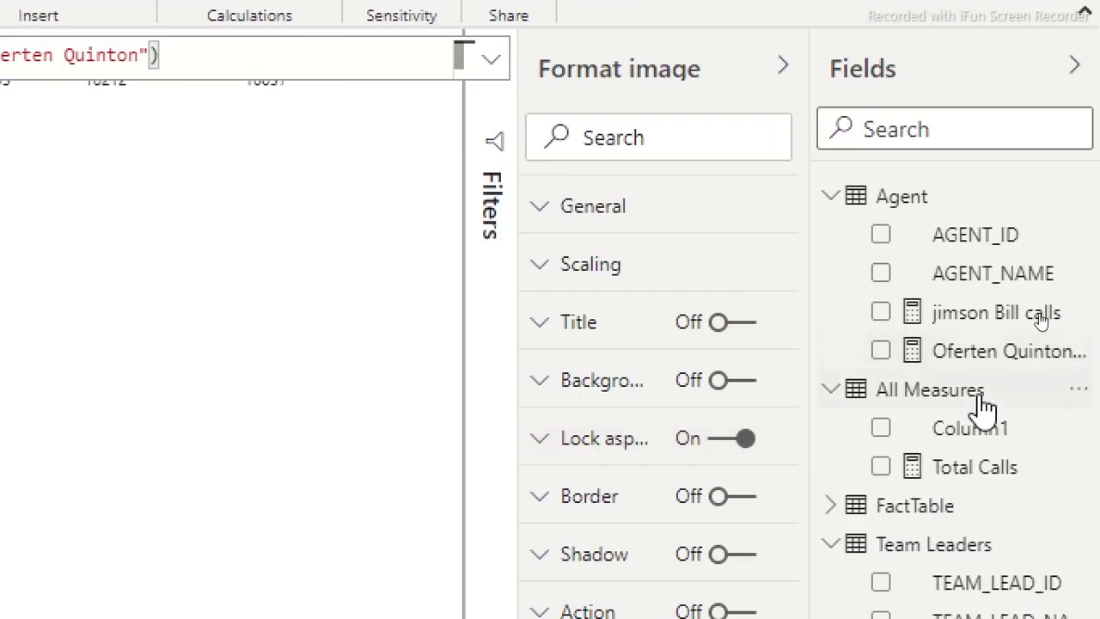
{"action": "left_click", "coordinate": [943, 432]}
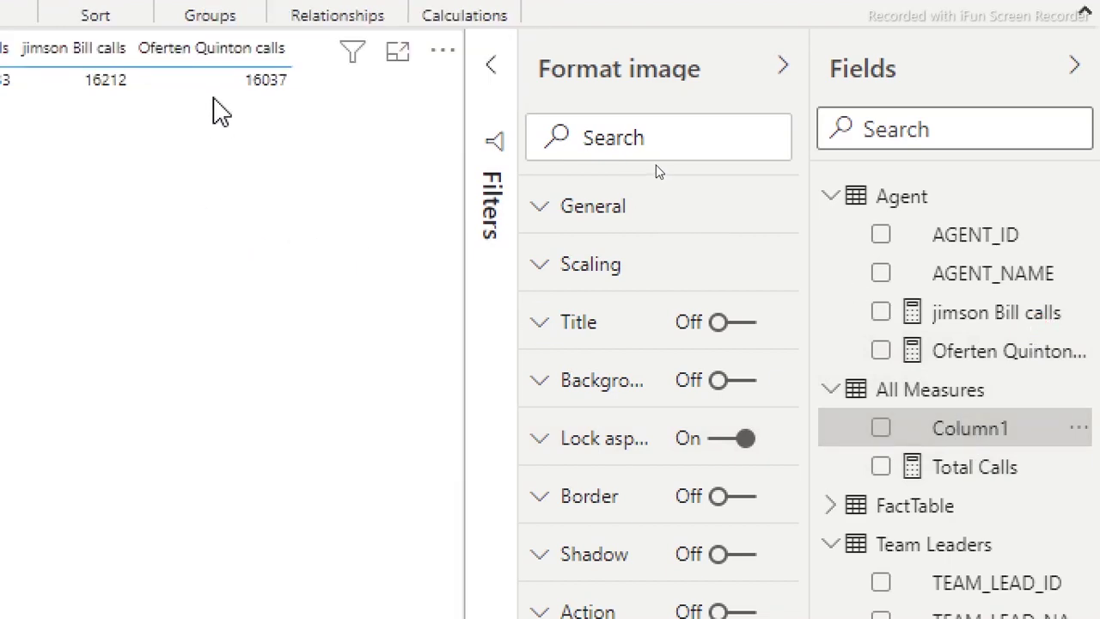
{"action": "mouse_move", "coordinate": [267, 99]}
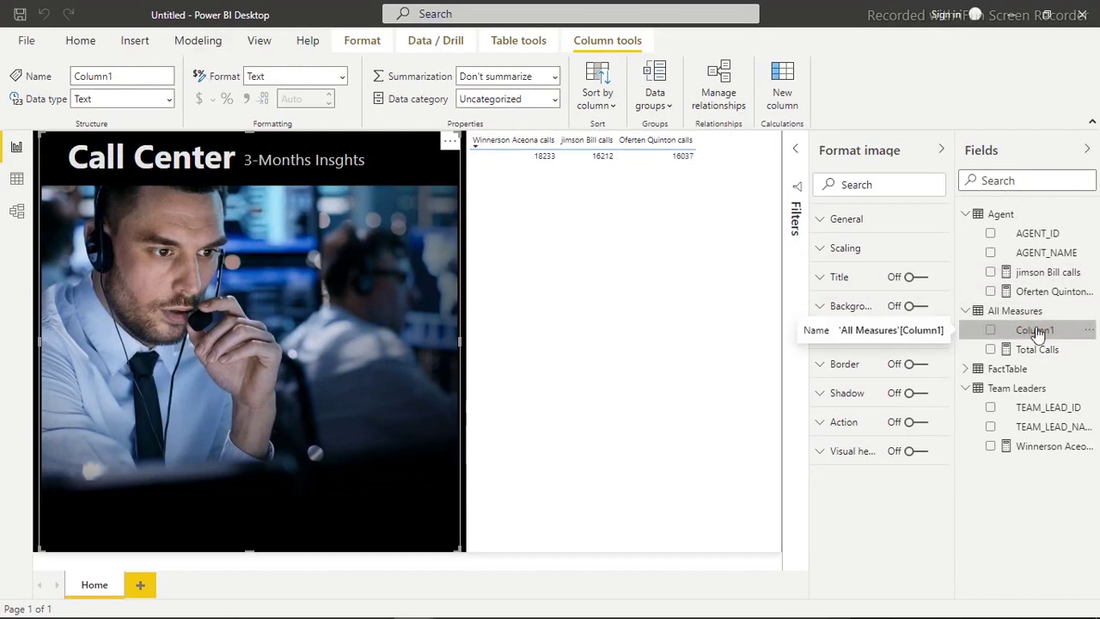
Step: Set the home table of the second and third leaders' calls measures to Team Leaders
{"action": "left_click", "coordinate": [1039, 273]}
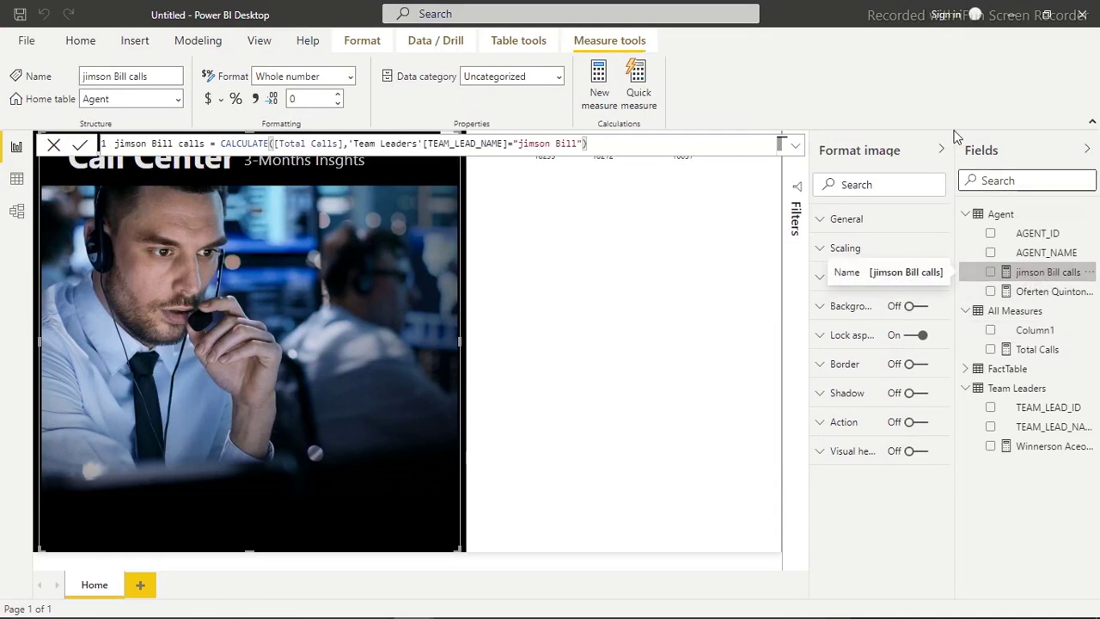
{"action": "left_click", "coordinate": [605, 42]}
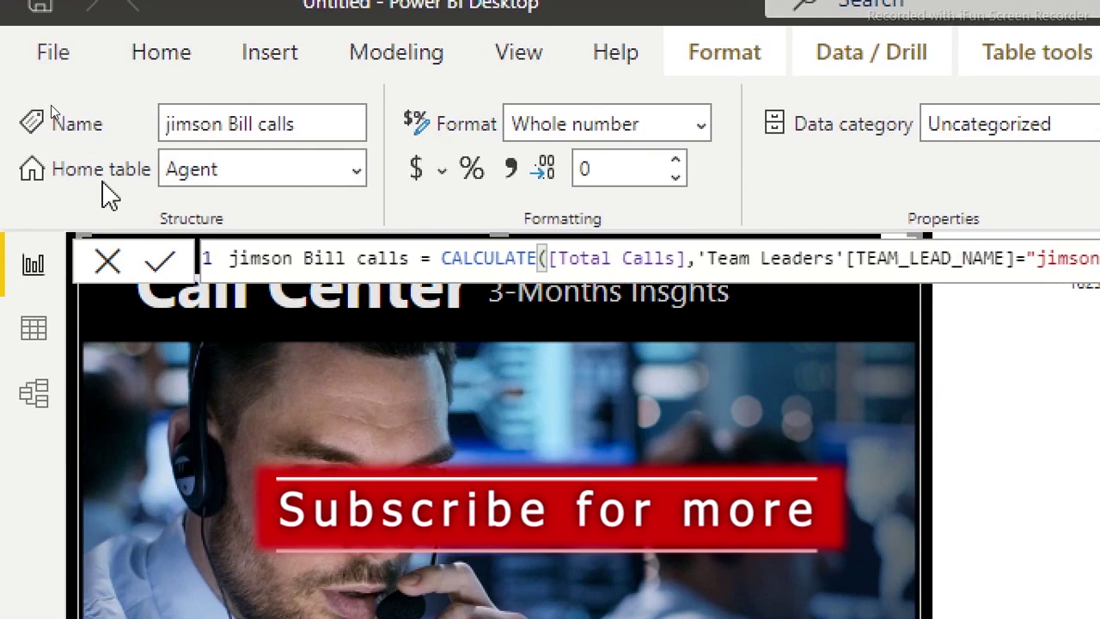
{"action": "left_click", "coordinate": [356, 172]}
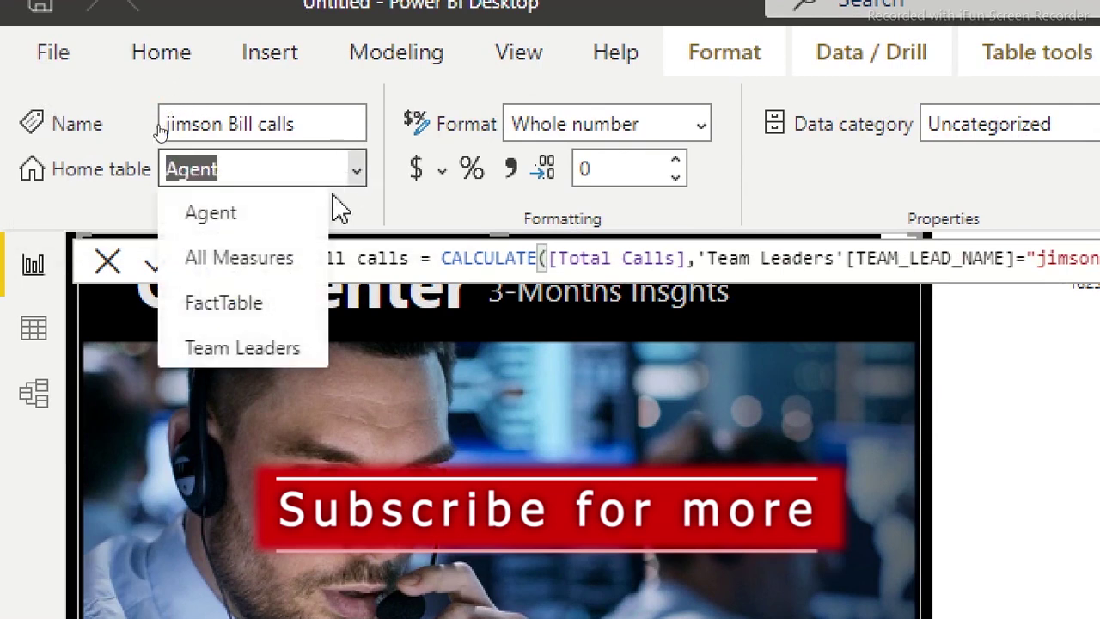
{"action": "left_click", "coordinate": [277, 356]}
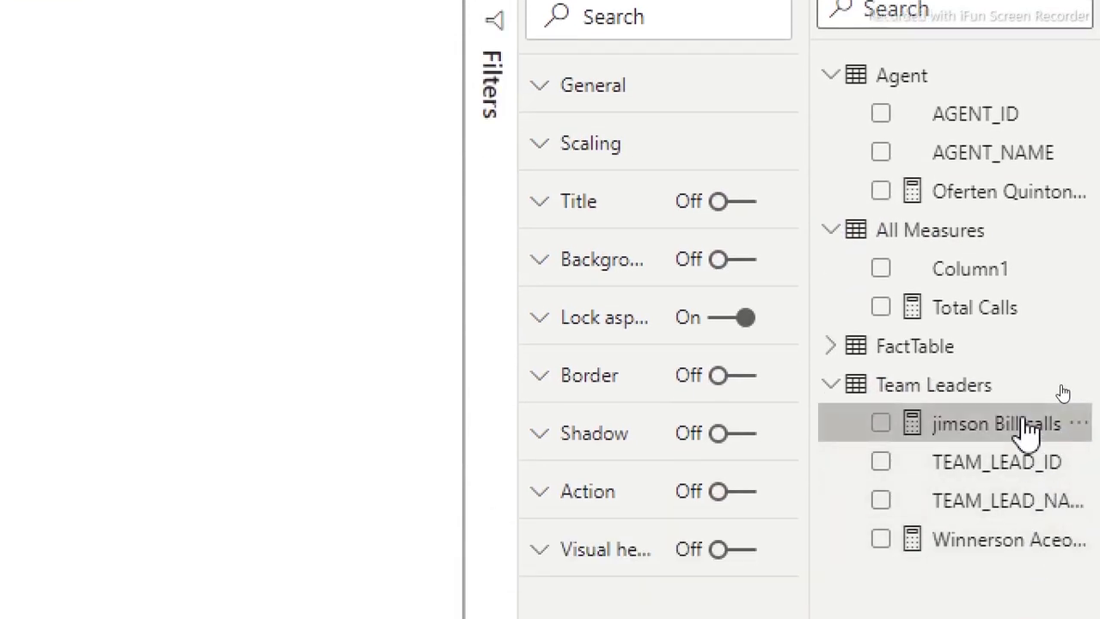
{"action": "left_click", "coordinate": [982, 204]}
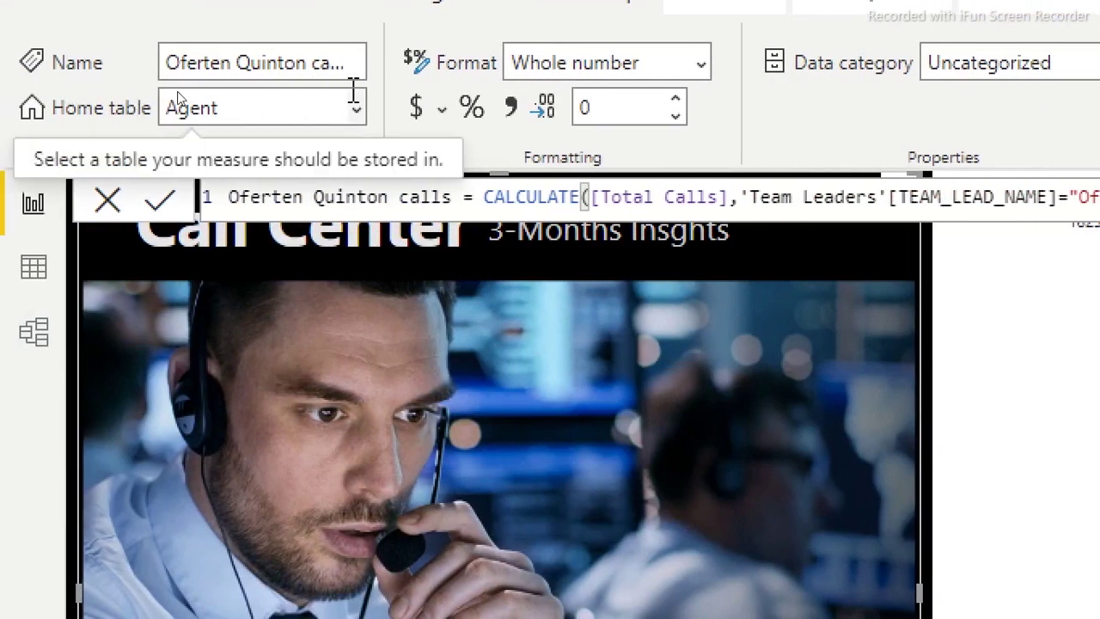
{"action": "left_click", "coordinate": [356, 110]}
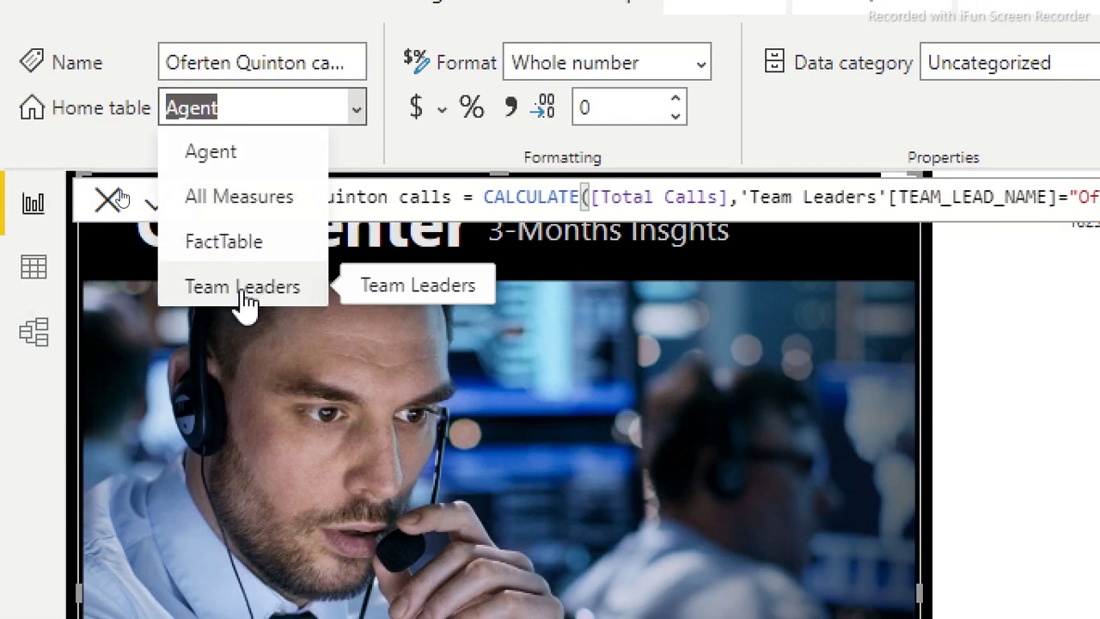
{"action": "left_click", "coordinate": [245, 301]}
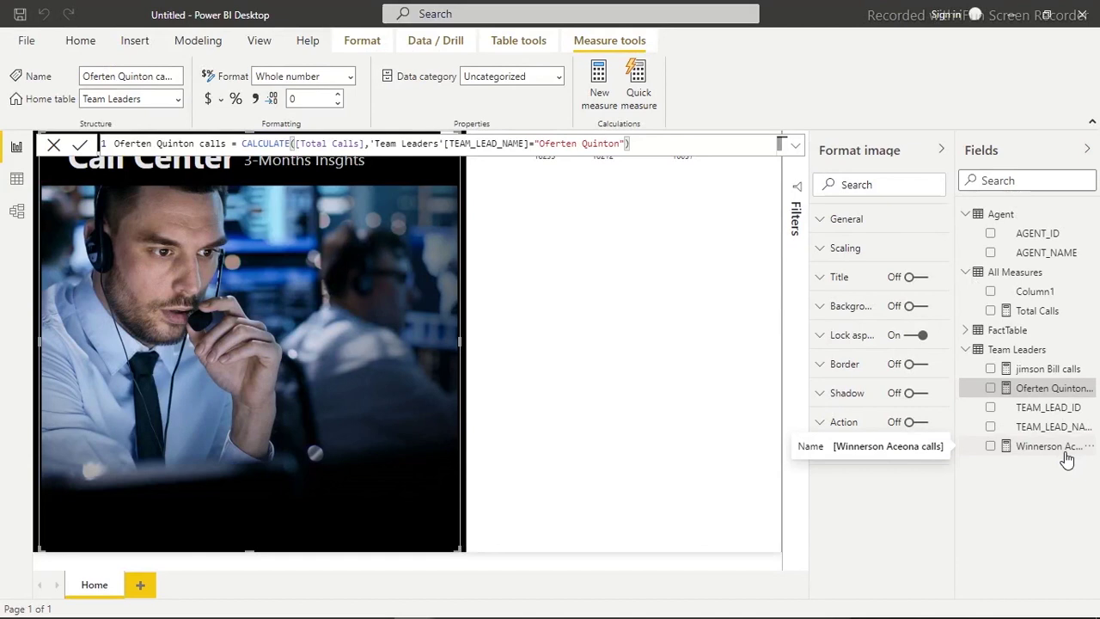
{"action": "left_click", "coordinate": [653, 366]}
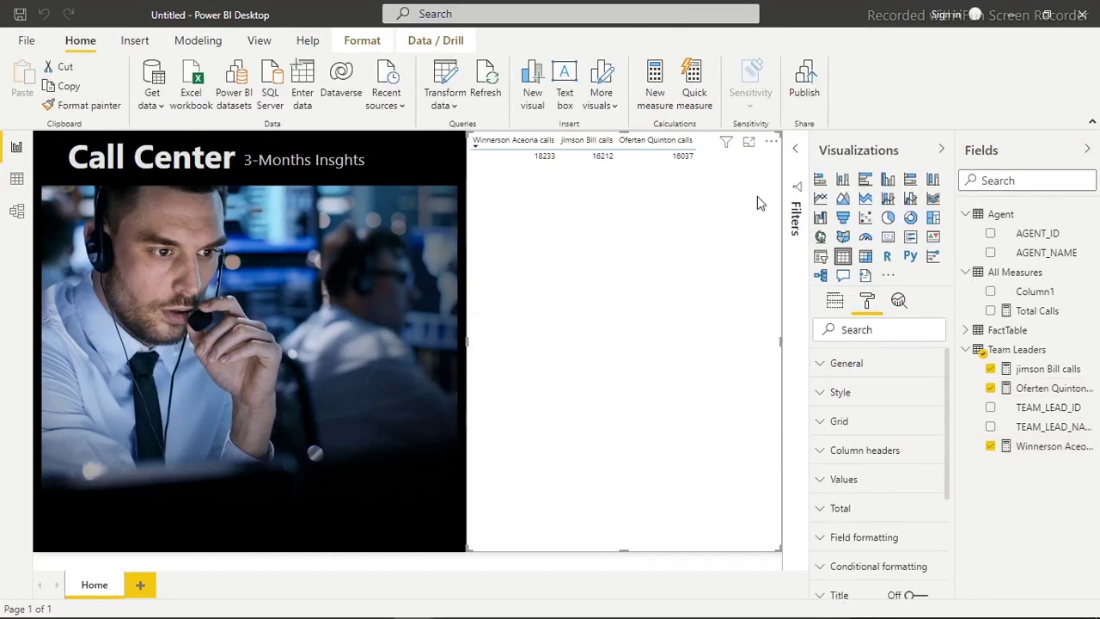
Step: Delete the table visual, then compare against the finished Call center analysis dashboard before returning to Untitled
{"action": "key", "text": "Delete"}
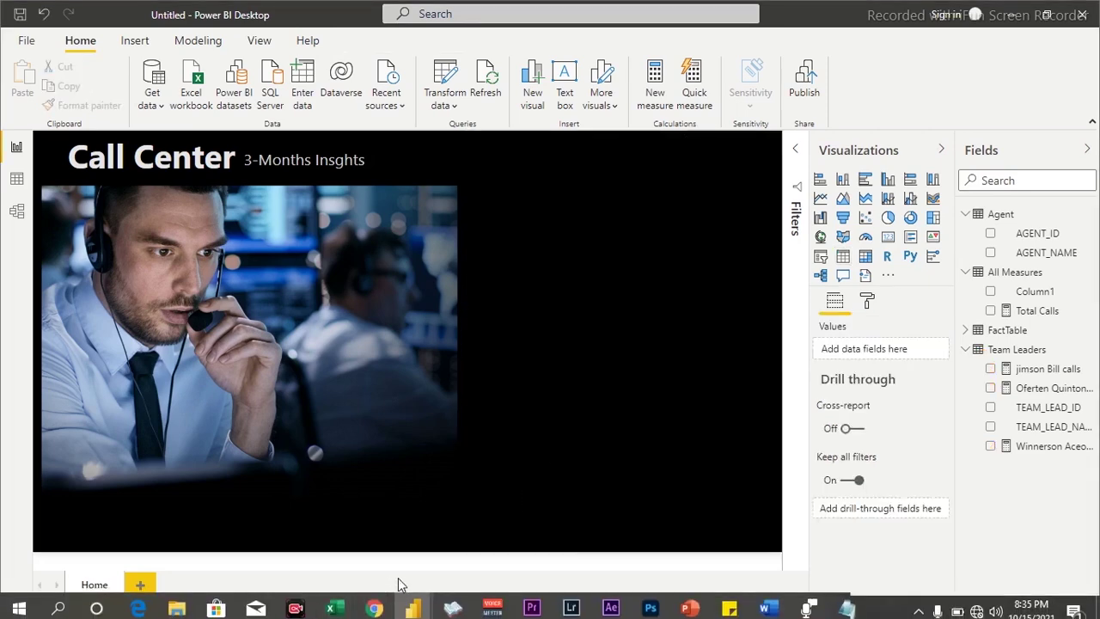
{"action": "mouse_move", "coordinate": [411, 615]}
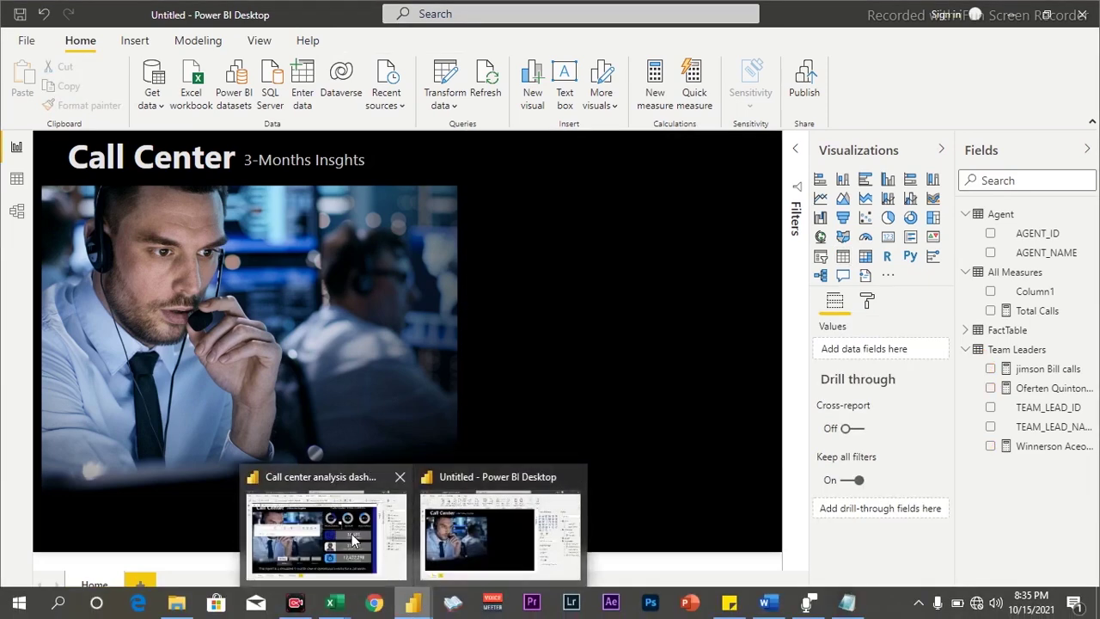
{"action": "left_click", "coordinate": [356, 540]}
{"action": "left_click", "coordinate": [426, 403]}
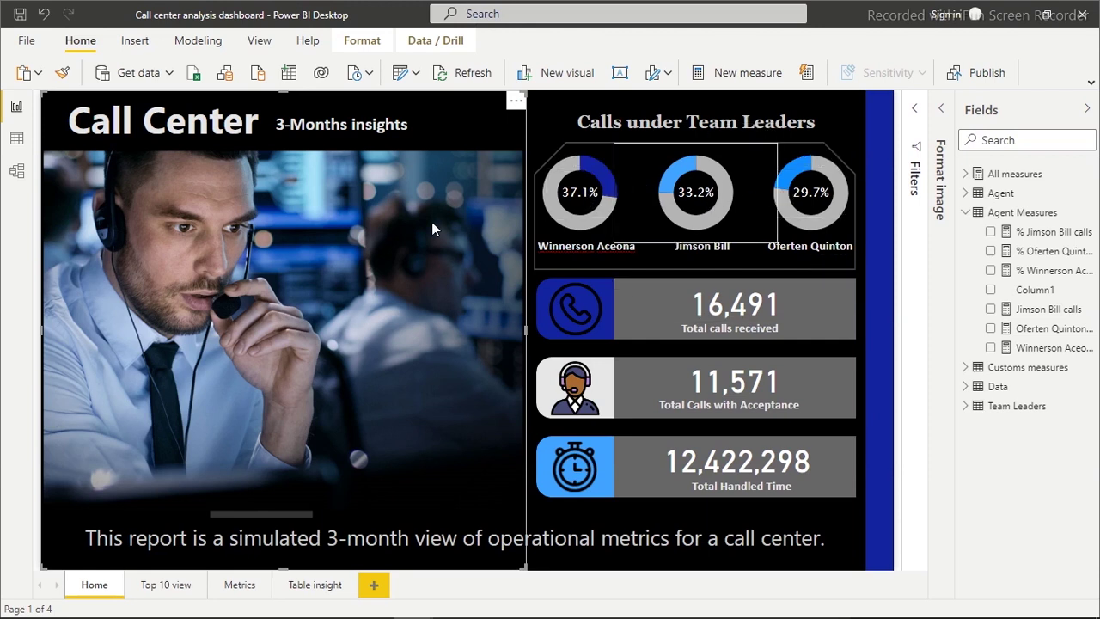
{"action": "mouse_move", "coordinate": [219, 606]}
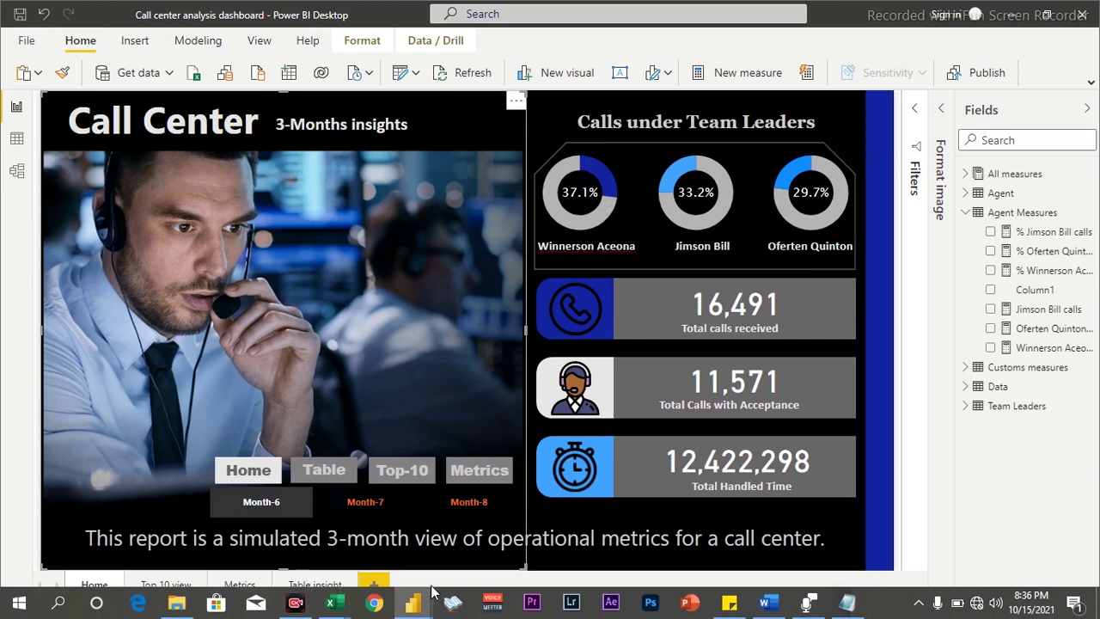
{"action": "mouse_move", "coordinate": [429, 592]}
{"action": "left_click", "coordinate": [472, 547]}
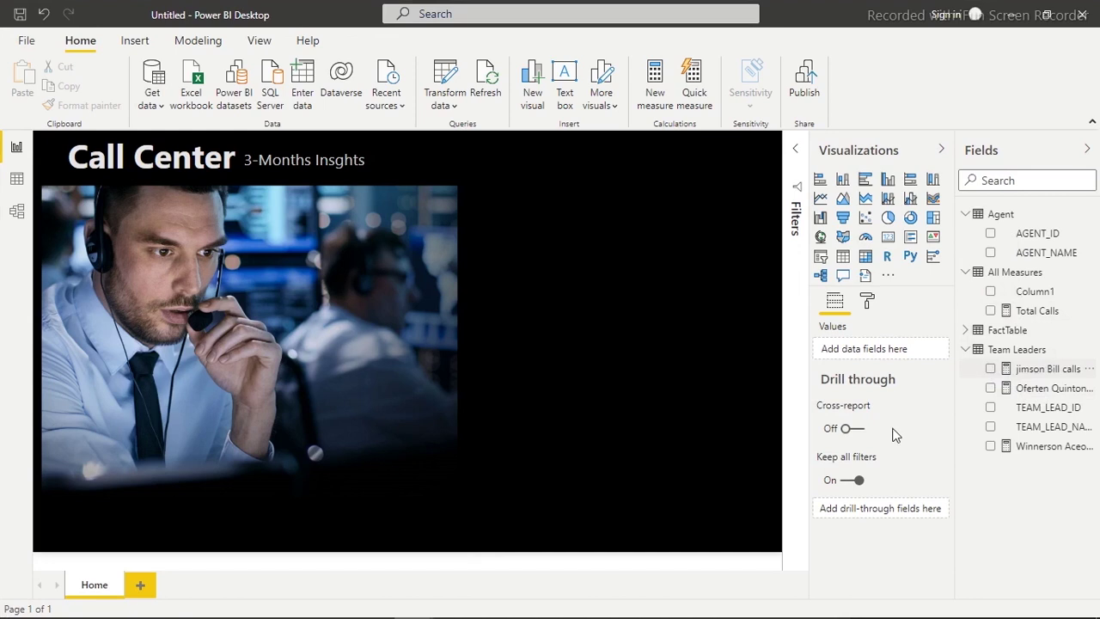
Step: In Notepad, restore the missing 'J' and 'O' on the first two leader names and select the first
{"action": "left_click", "coordinate": [846, 601]}
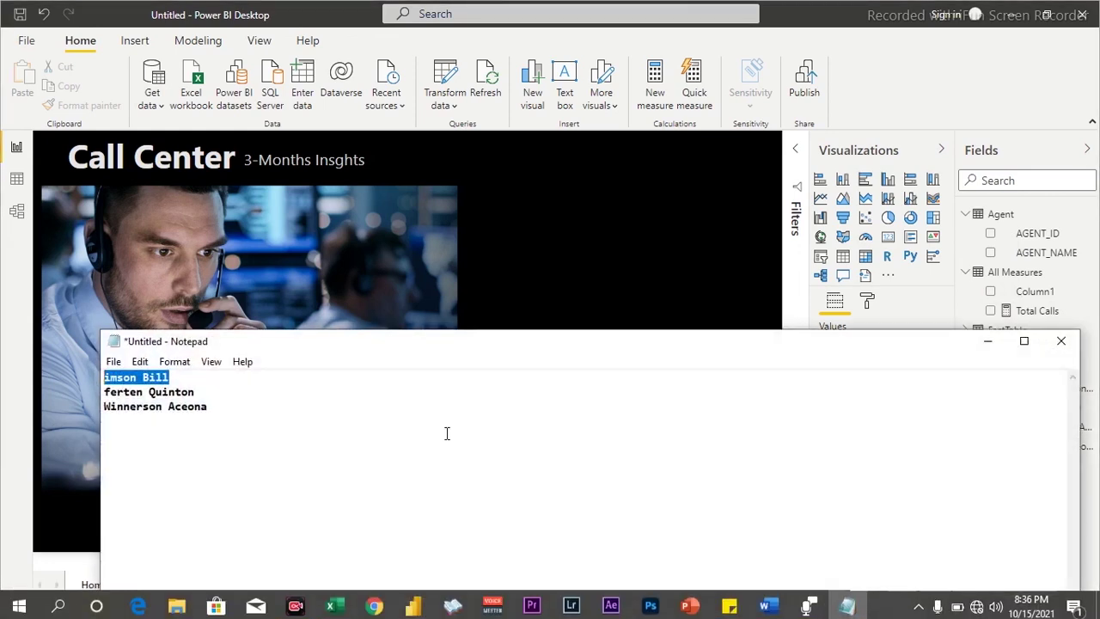
{"action": "left_click", "coordinate": [104, 378]}
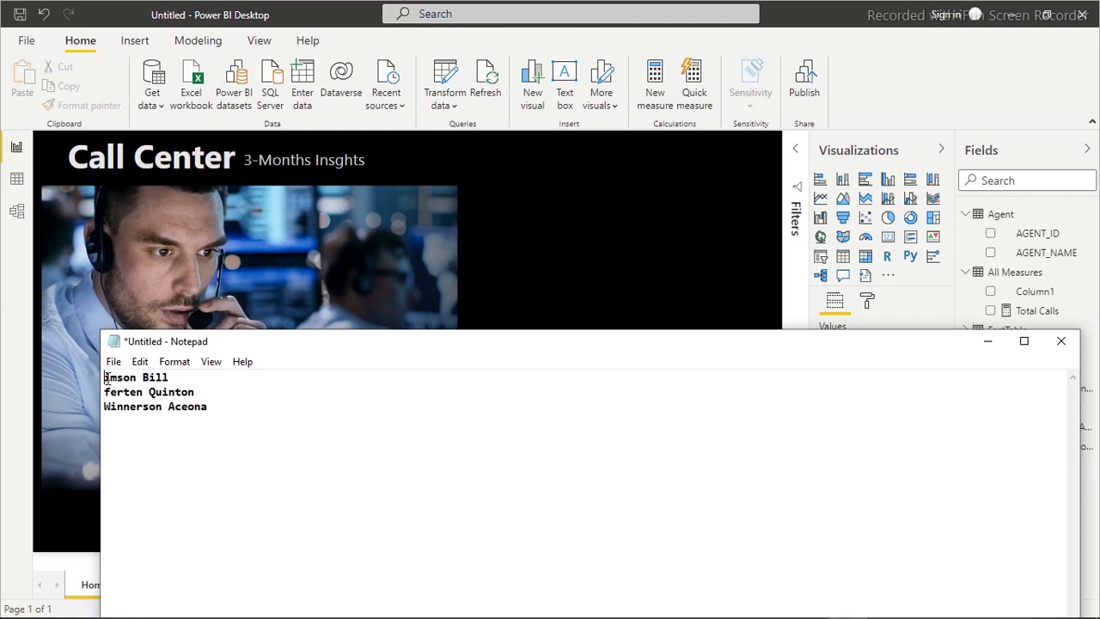
{"action": "type", "text": "J"}
{"action": "left_click", "coordinate": [105, 392]}
{"action": "type", "text": "O"}
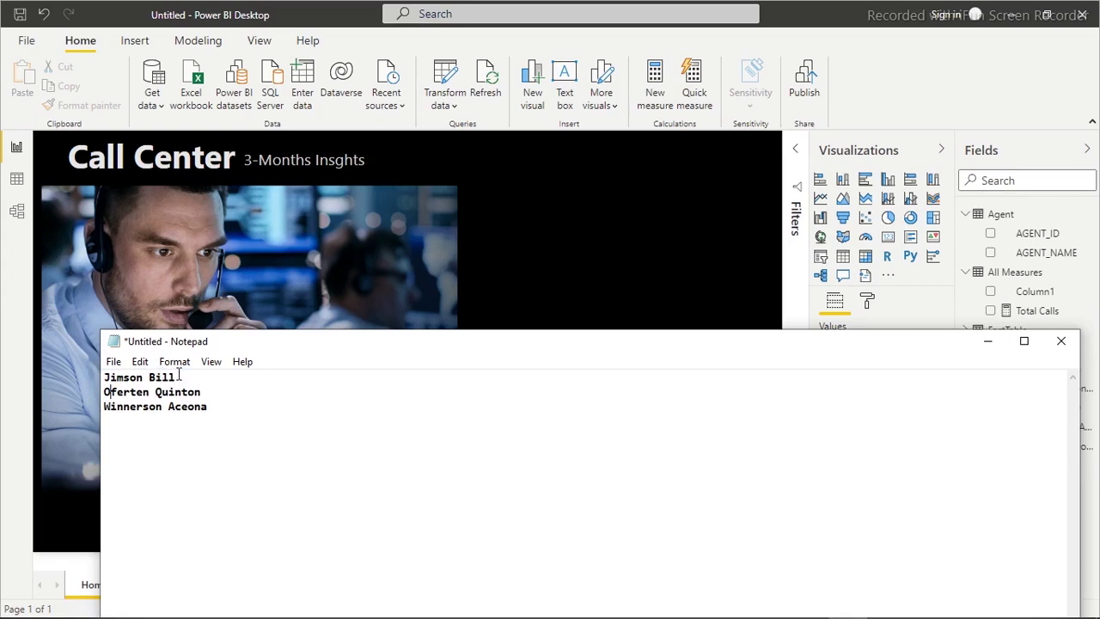
{"action": "left_click_drag", "start_coordinate": [178, 376], "coordinate": [103, 378]}
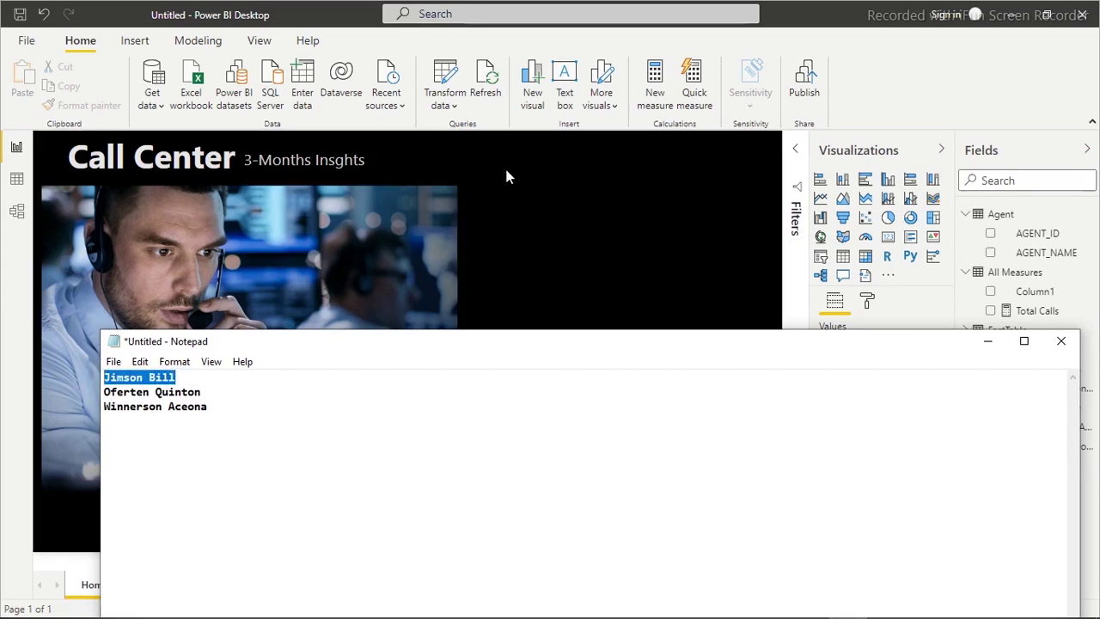
{"action": "left_click", "coordinate": [506, 172]}
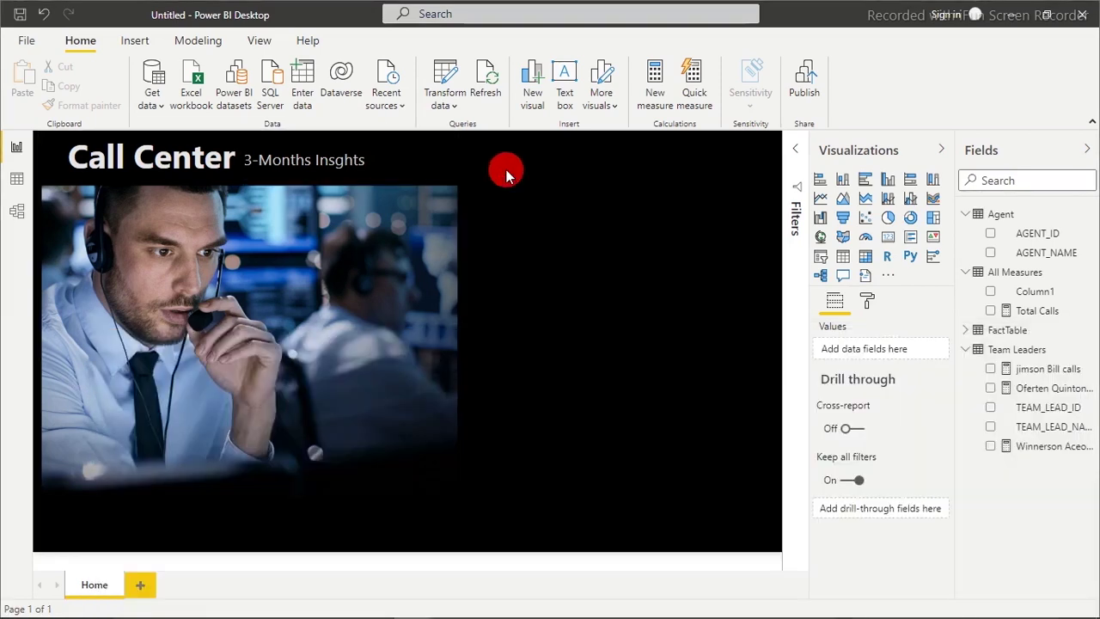
Step: Start a Team Leaders measure named '%' plus the first leader's name, its formula beginning with DIVIDE(
{"action": "left_click", "coordinate": [1056, 407]}
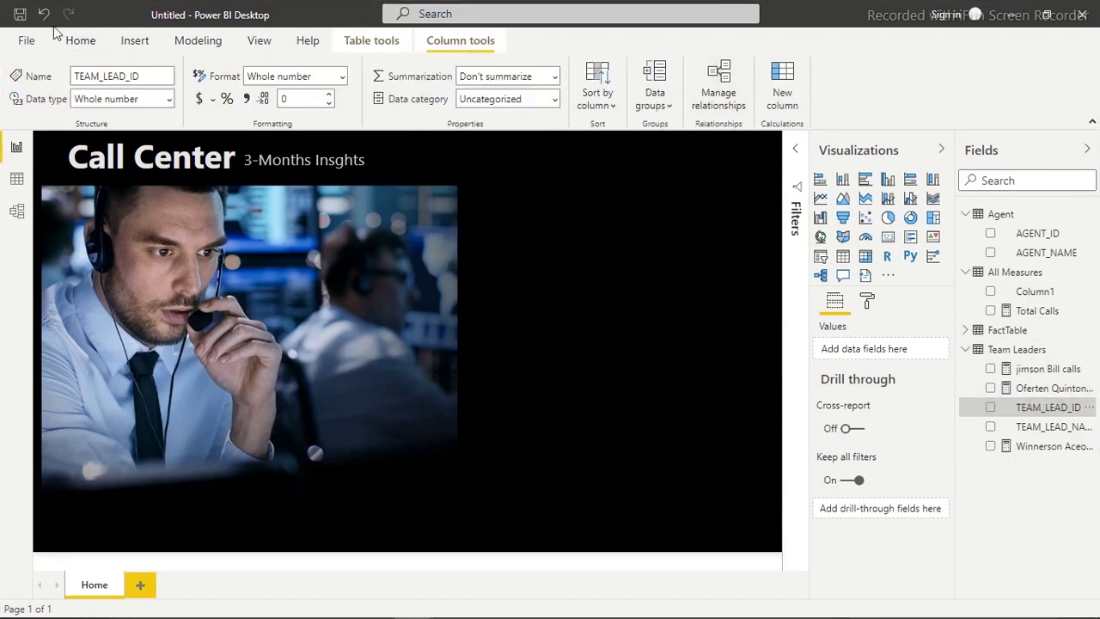
{"action": "left_click", "coordinate": [79, 40]}
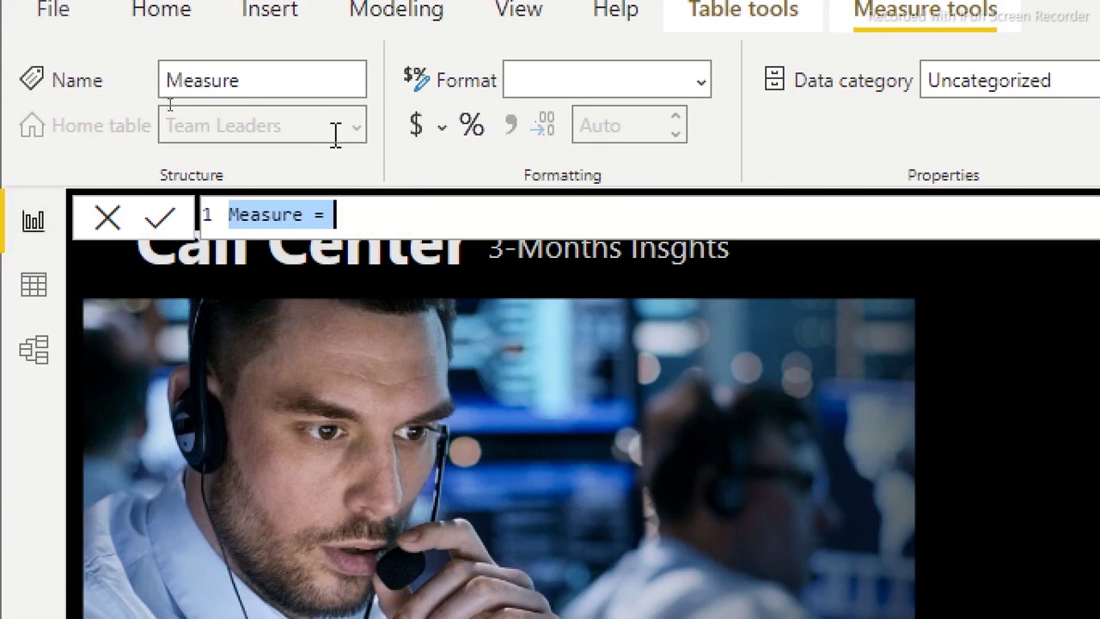
{"action": "left_click", "coordinate": [355, 221]}
{"action": "left_click_drag", "start_coordinate": [354, 222], "coordinate": [146, 221]}
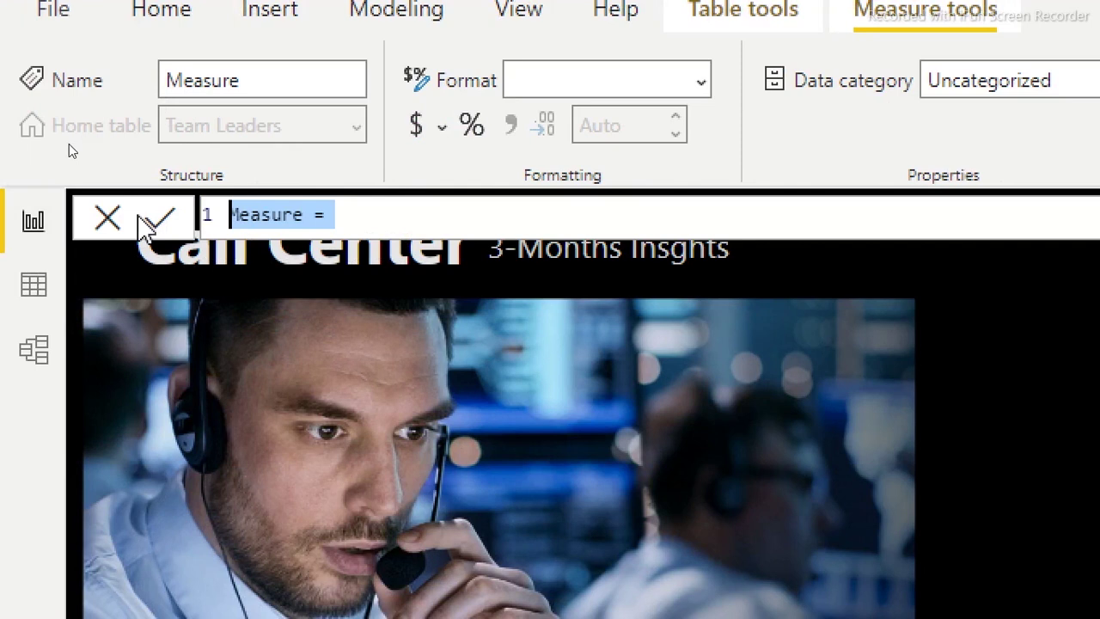
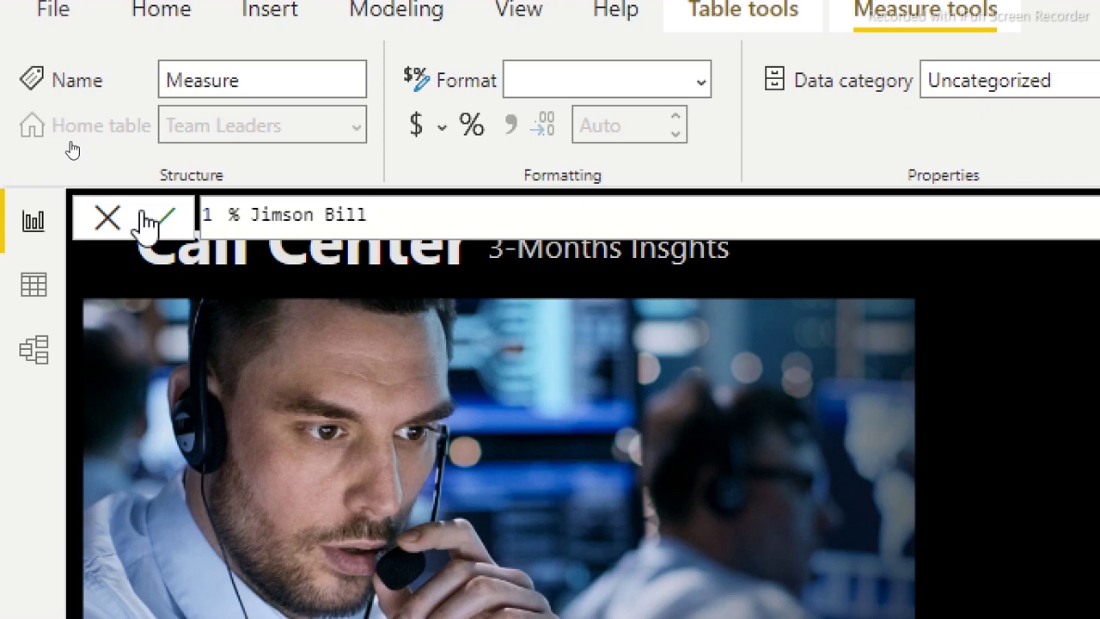
{"action": "type", "text": "=div"}
{"action": "key", "text": "Tab"}
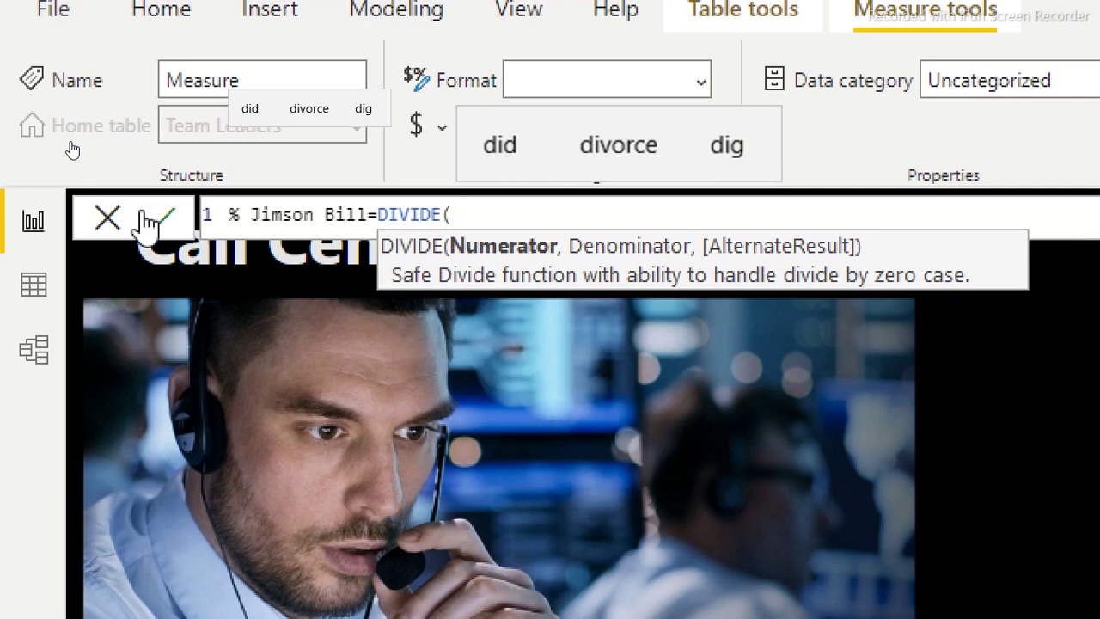
Step: Complete the measure as DIVIDE(first team leader's calls, [Total Calls], 0) and commit it
{"action": "type", "text": "j"}
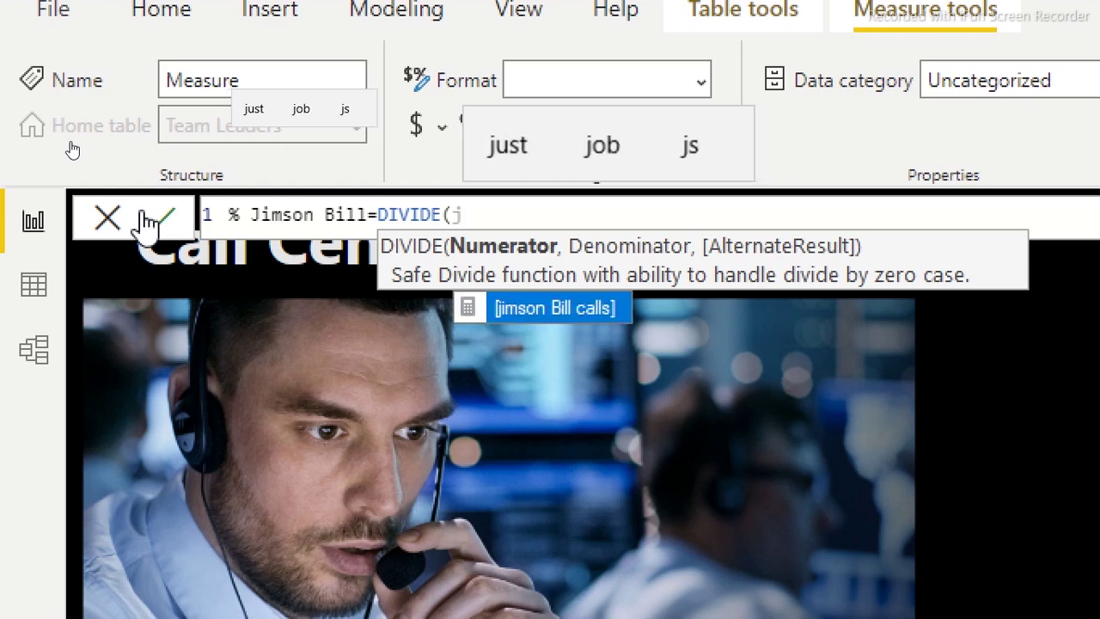
{"action": "key", "text": "Tab"}
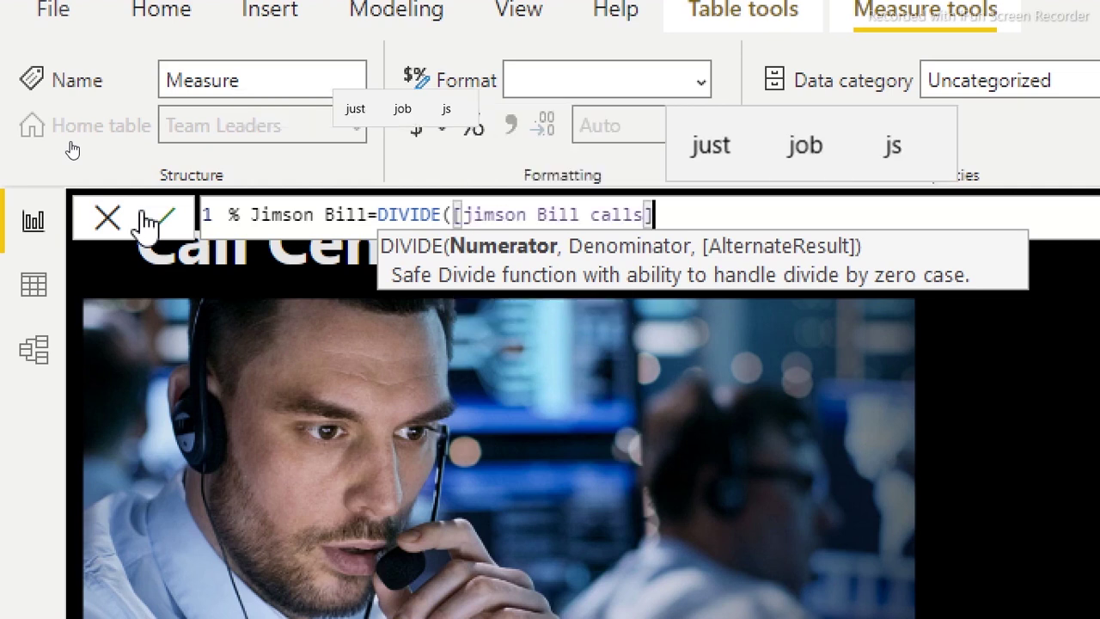
{"action": "type", "text": ","}
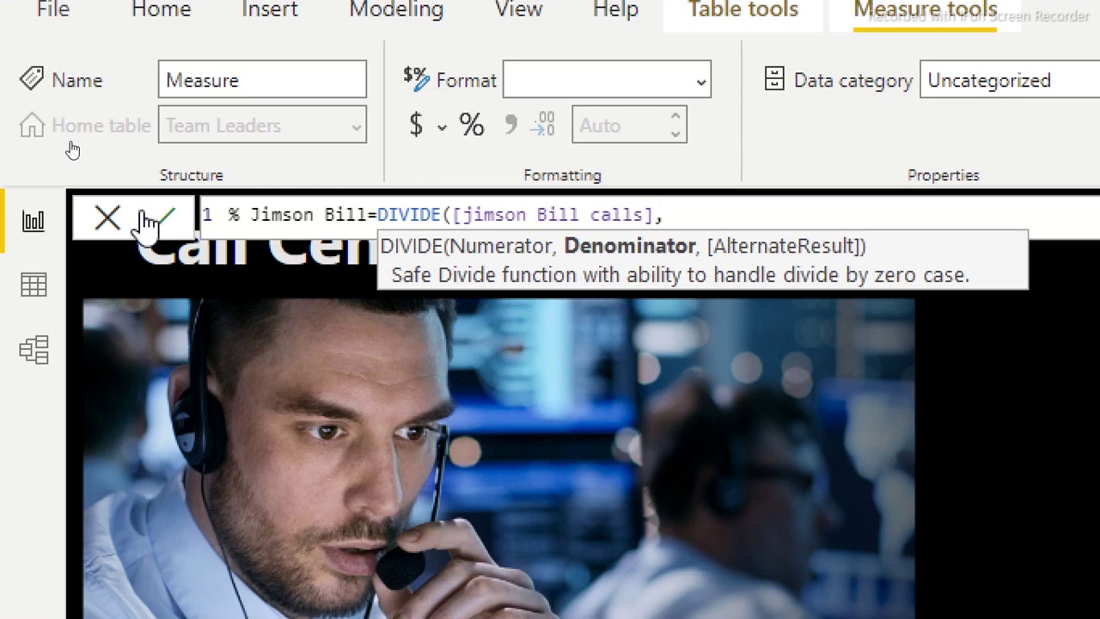
{"action": "type", "text": "to"}
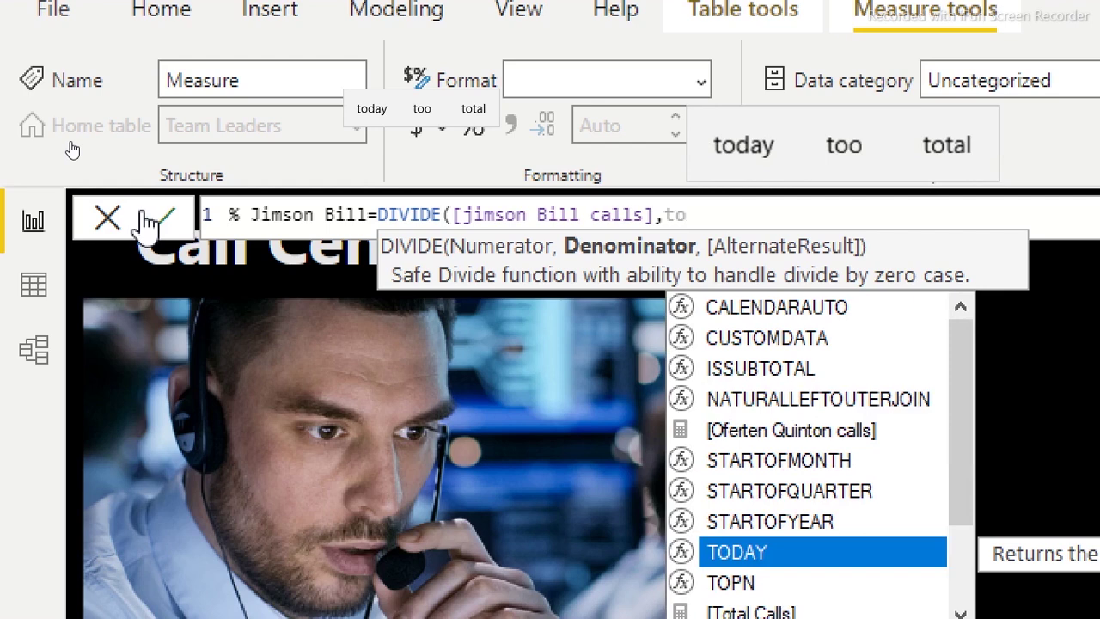
{"action": "type", "text": "t"}
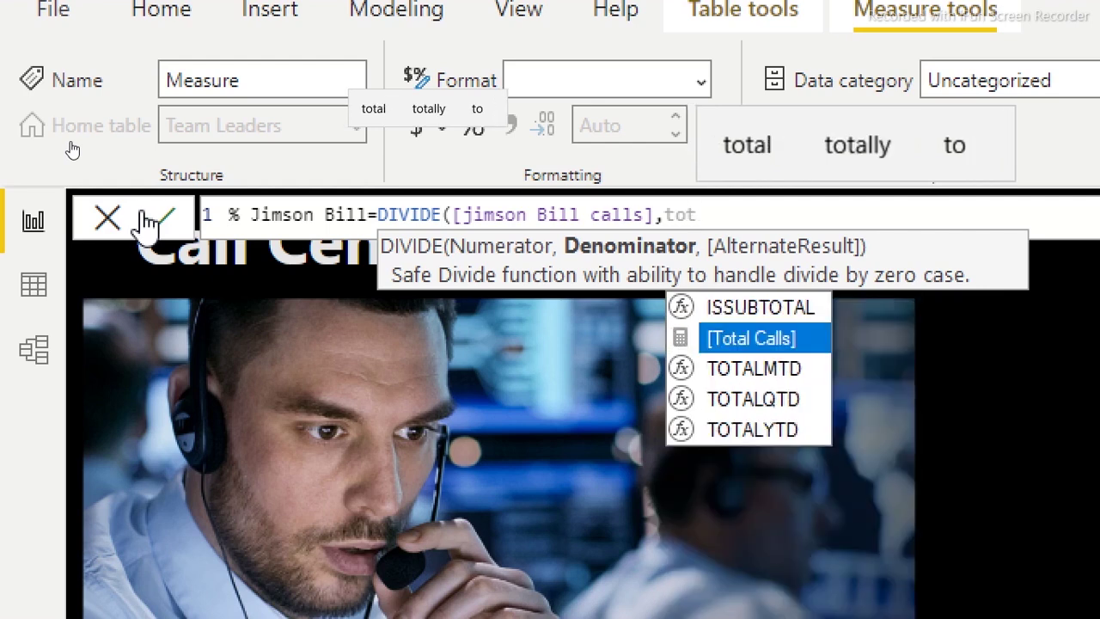
{"action": "key", "text": "Tab"}
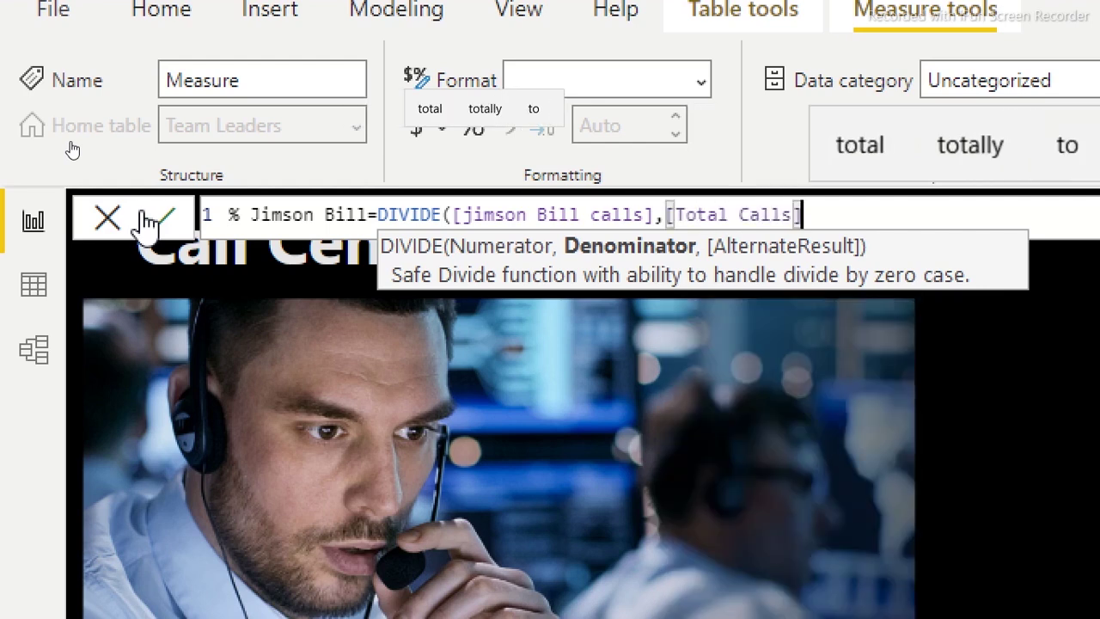
{"action": "type", "text": ","}
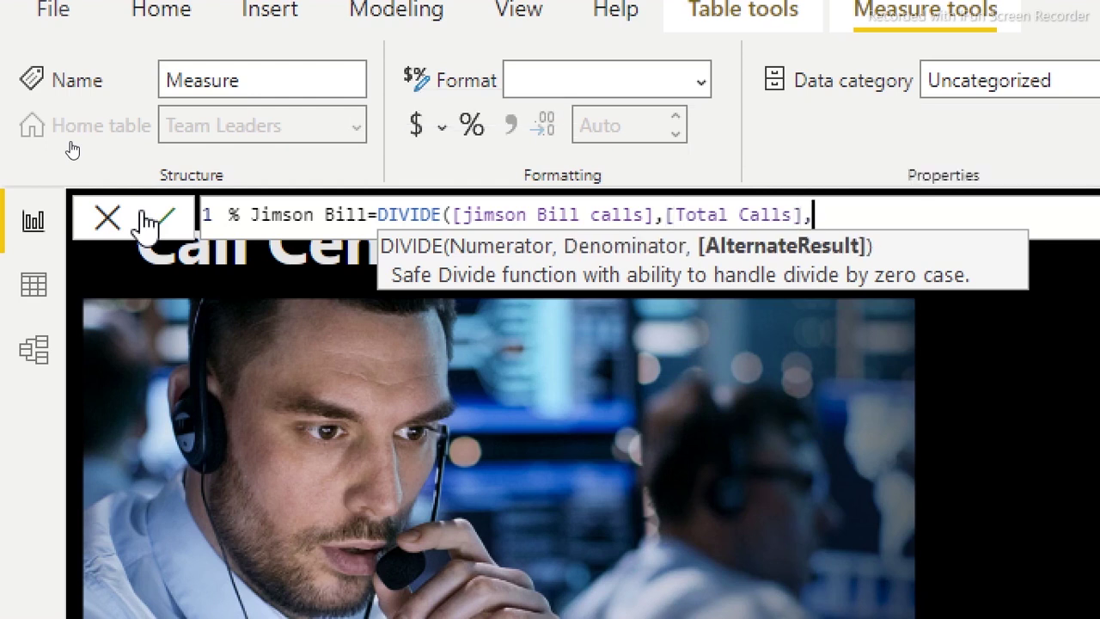
{"action": "type", "text": "0)"}
{"action": "left_click", "coordinate": [147, 220]}
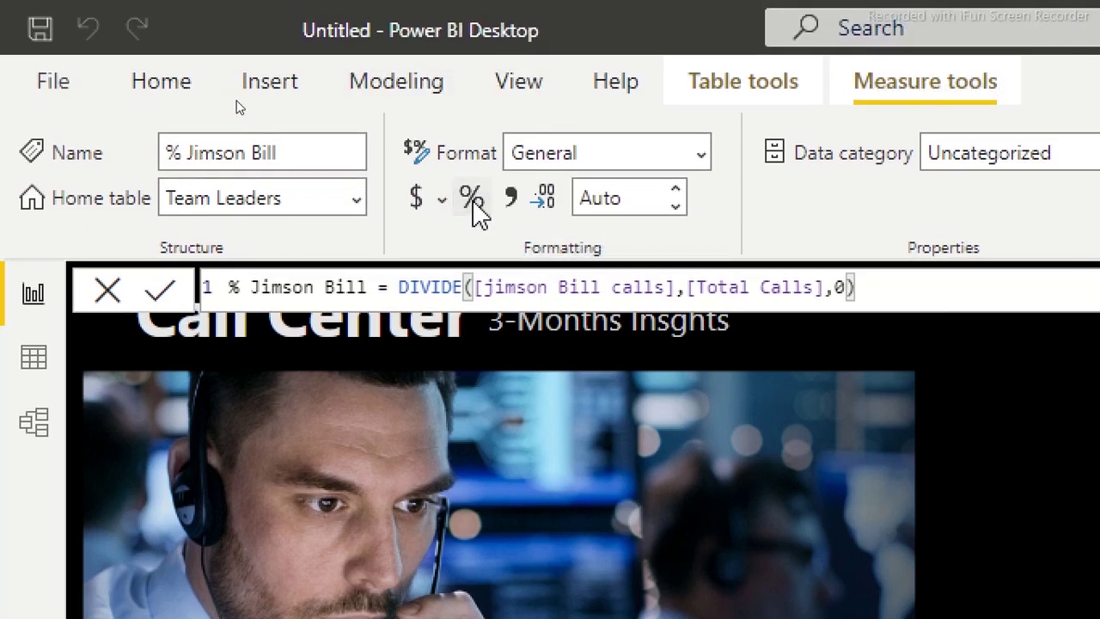
Step: Format the measure as a percentage with 1 decimal, then select its formula for copying
{"action": "left_click", "coordinate": [472, 199]}
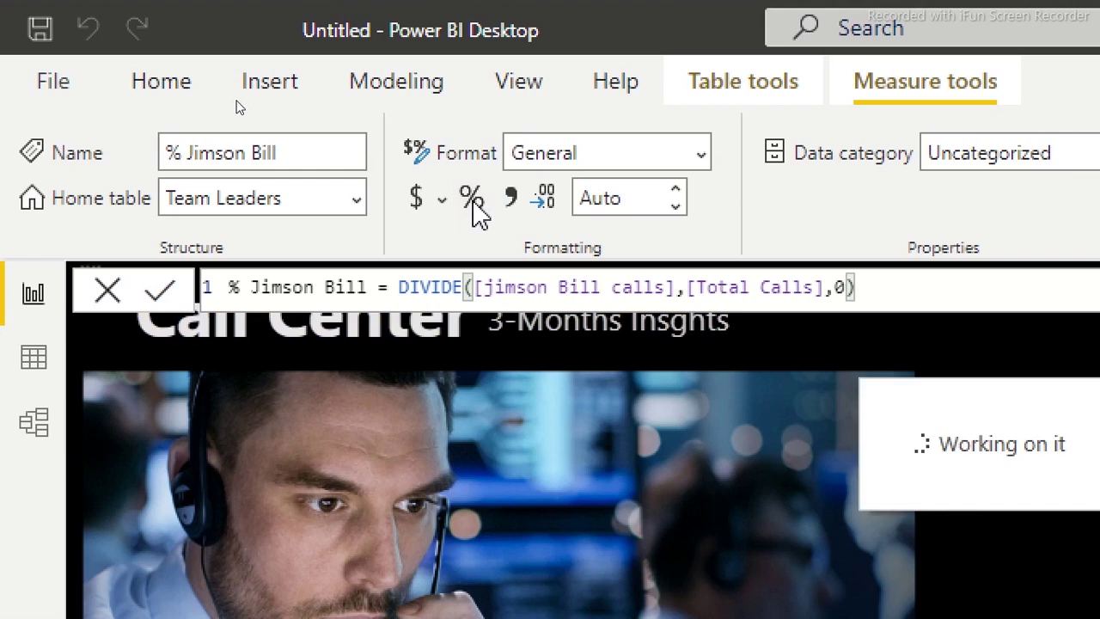
{"action": "left_click", "coordinate": [676, 207]}
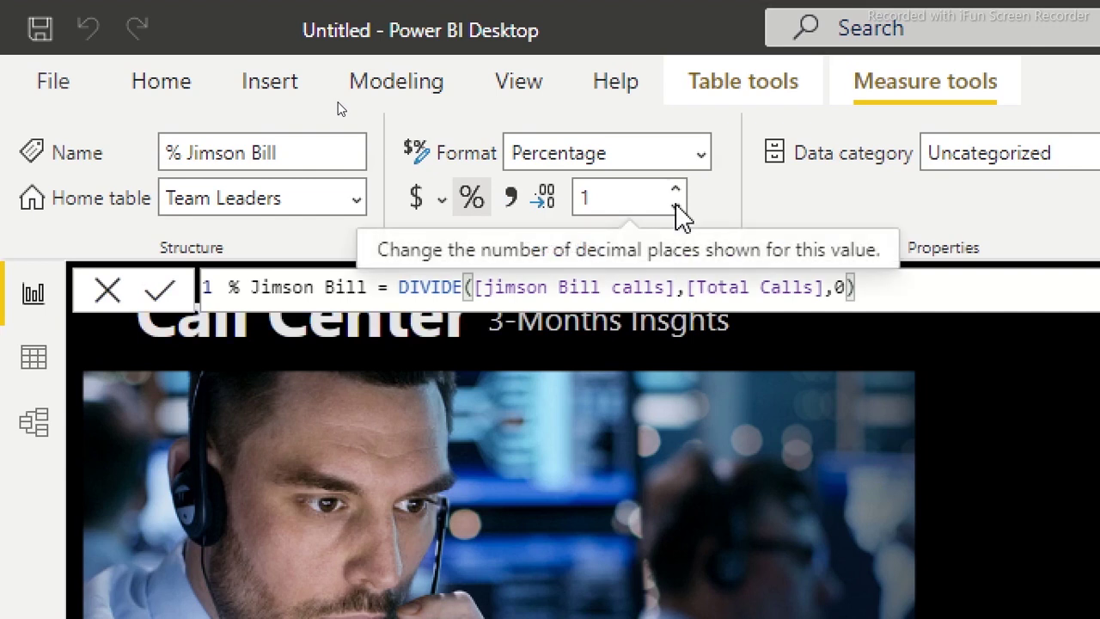
{"action": "left_click", "coordinate": [874, 283]}
{"action": "key", "text": "shift+Home"}
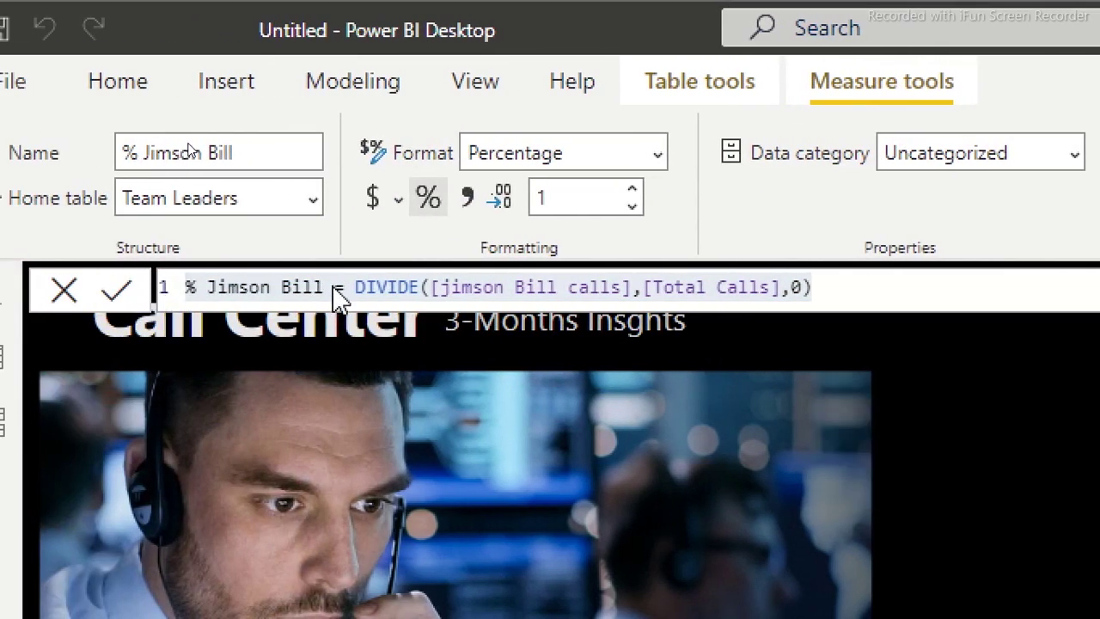
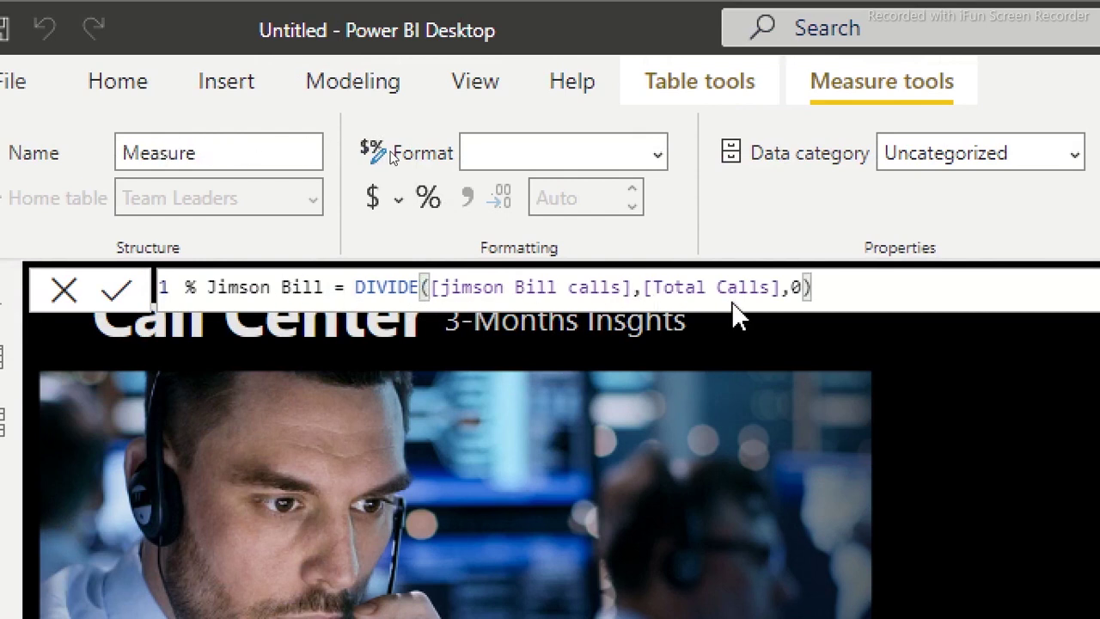
Step: Paste the formula into a new measure, swapping the numerator for the second leader's calls measure
{"action": "double_click", "coordinate": [623, 287]}
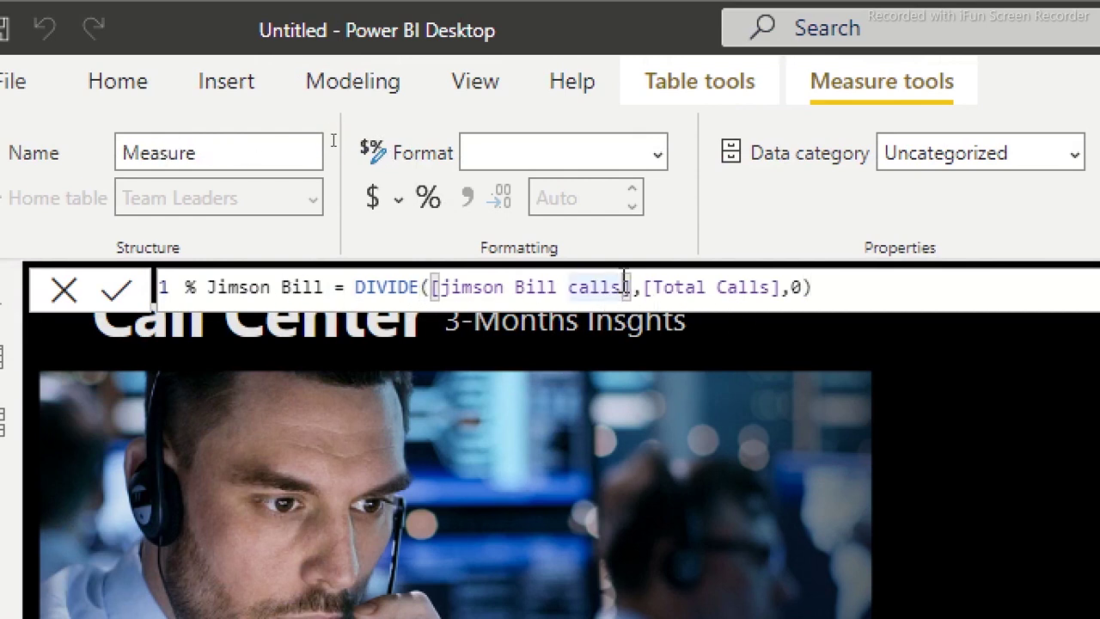
{"action": "left_click_drag", "start_coordinate": [622, 286], "coordinate": [440, 287]}
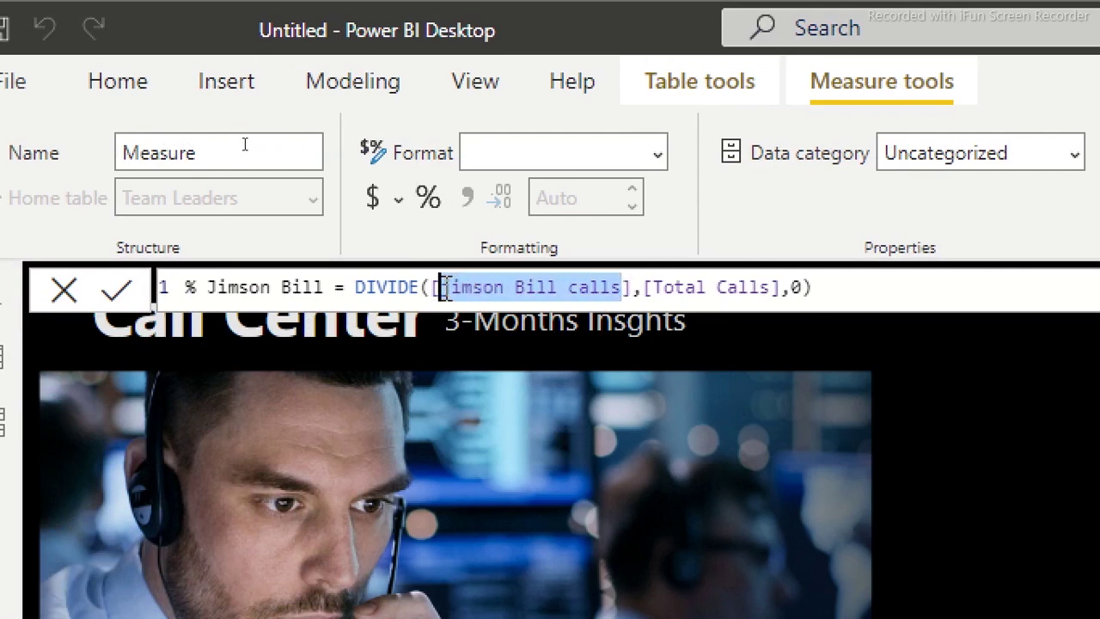
{"action": "key", "text": "BackSpace"}
{"action": "type", "text": "w"}
{"action": "key", "text": "Tab"}
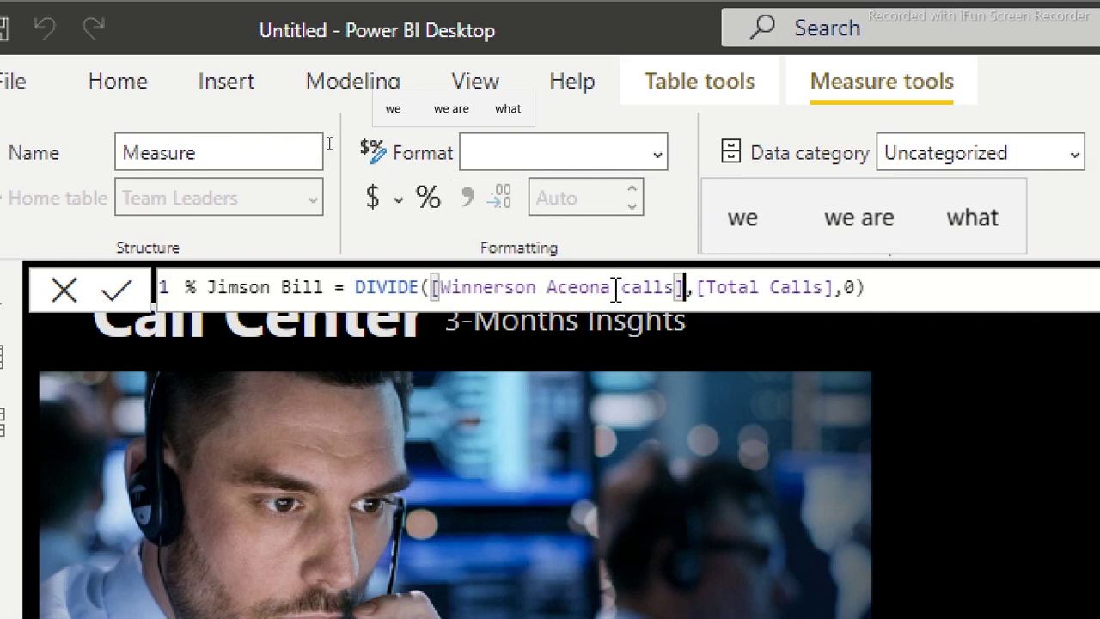
Step: Rename the measure after the second leader, commit it as a percentage, and copy its formula
{"action": "left_click_drag", "start_coordinate": [611, 287], "coordinate": [440, 287]}
{"action": "key", "text": "ctrl+c"}
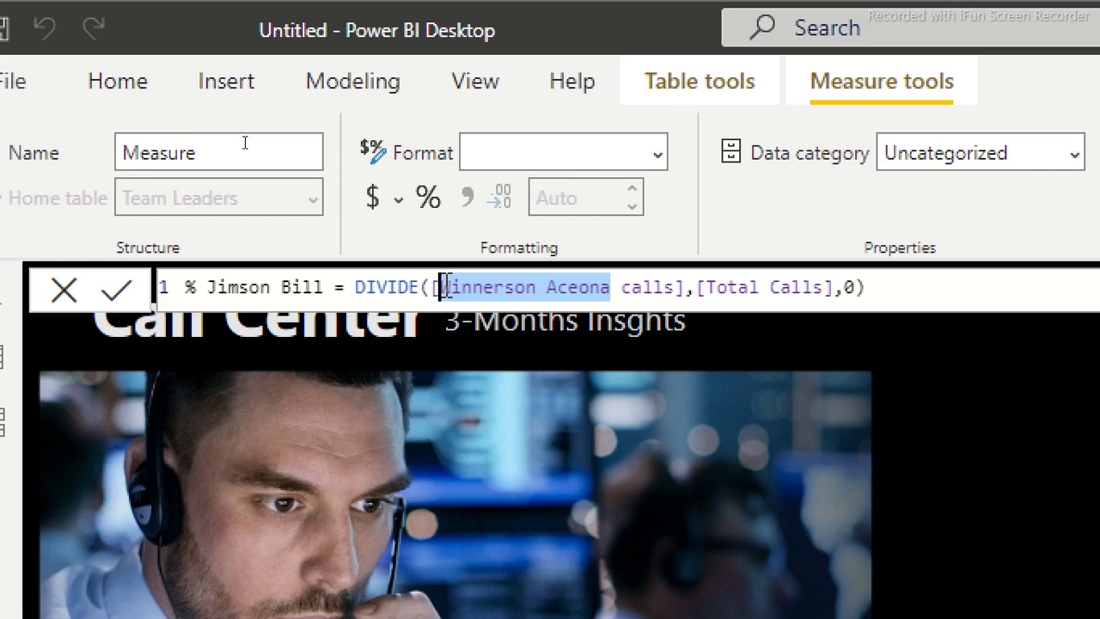
{"action": "left_click_drag", "start_coordinate": [323, 287], "coordinate": [209, 287]}
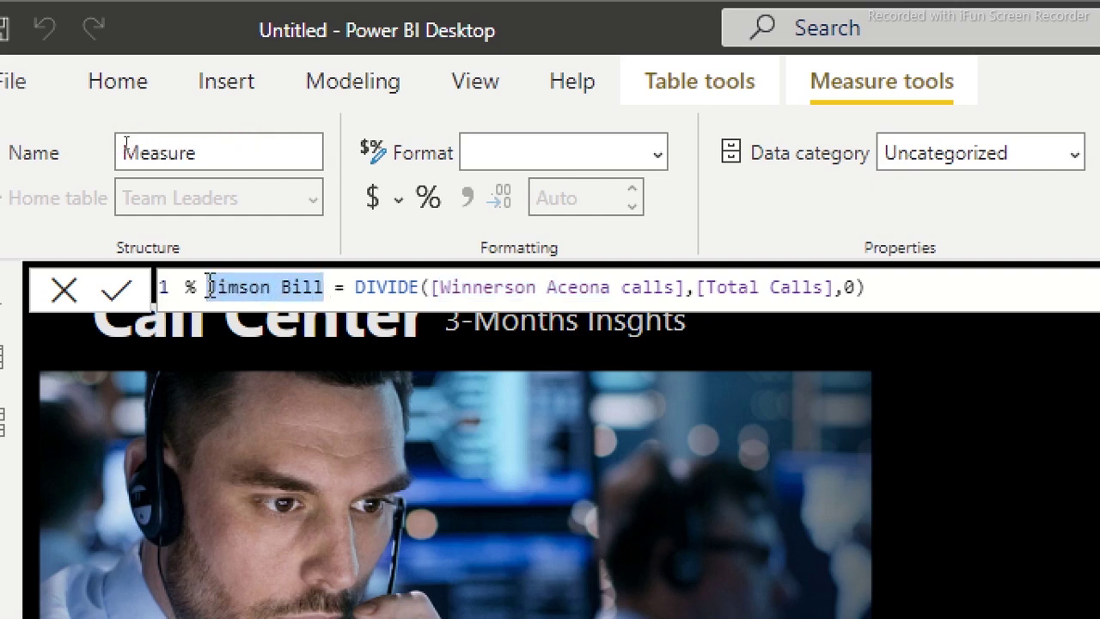
{"action": "key", "text": "ctrl+v"}
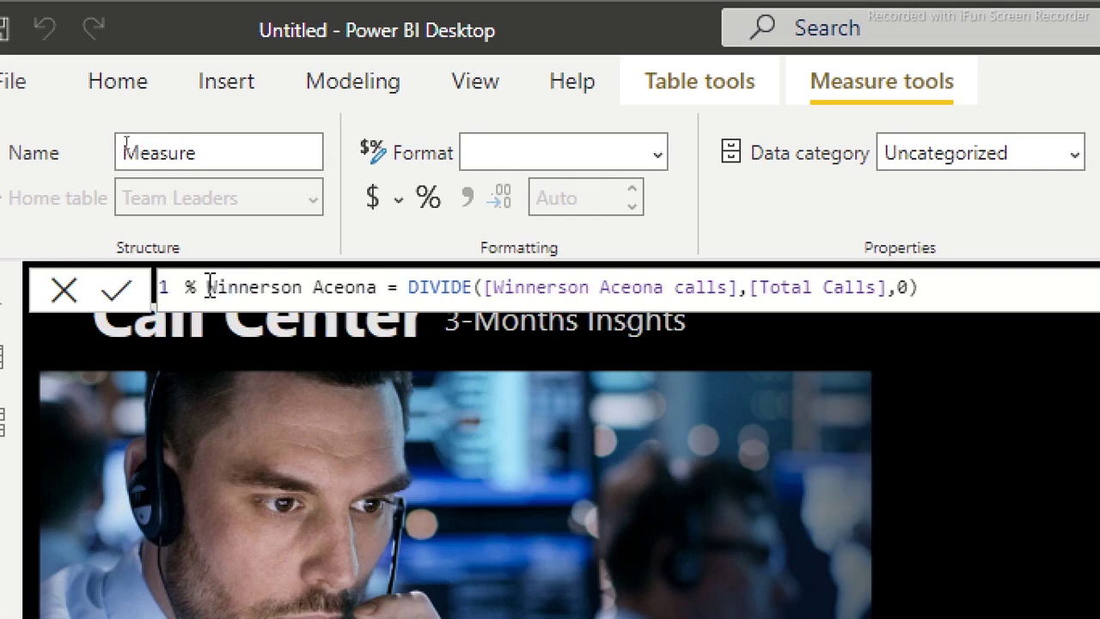
{"action": "key", "text": "Return"}
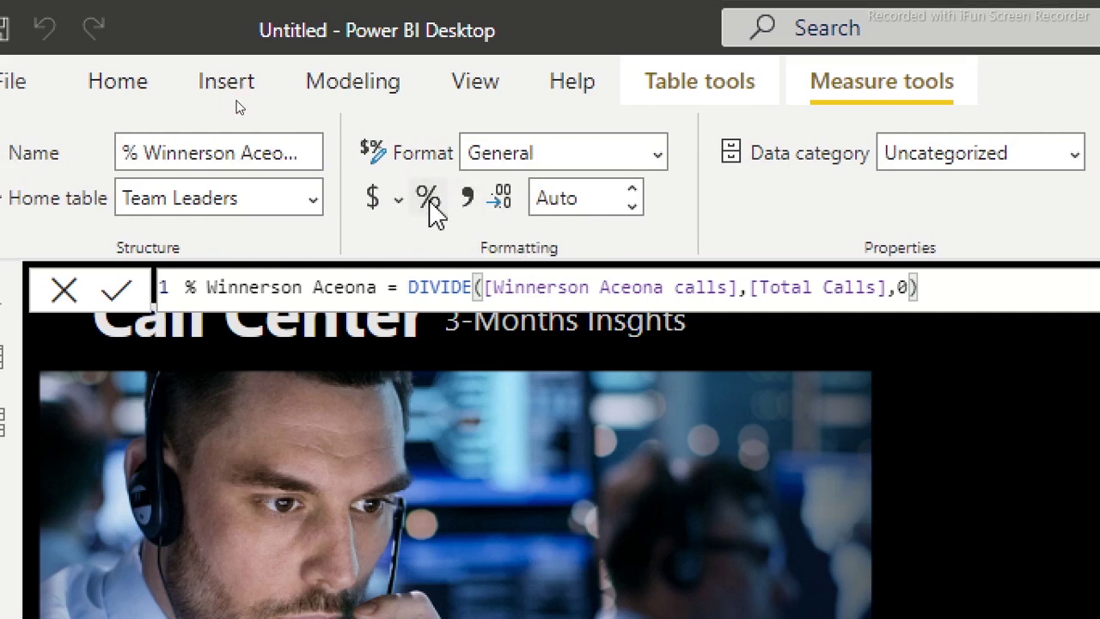
{"action": "left_click", "coordinate": [631, 208]}
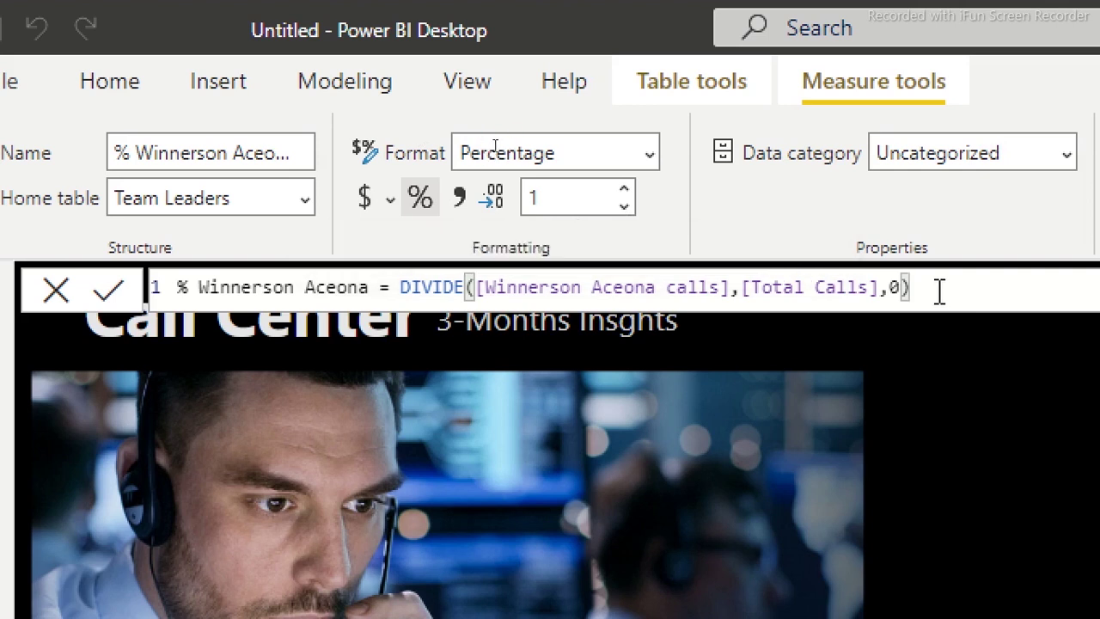
{"action": "left_click_drag", "start_coordinate": [937, 290], "coordinate": [0, 293]}
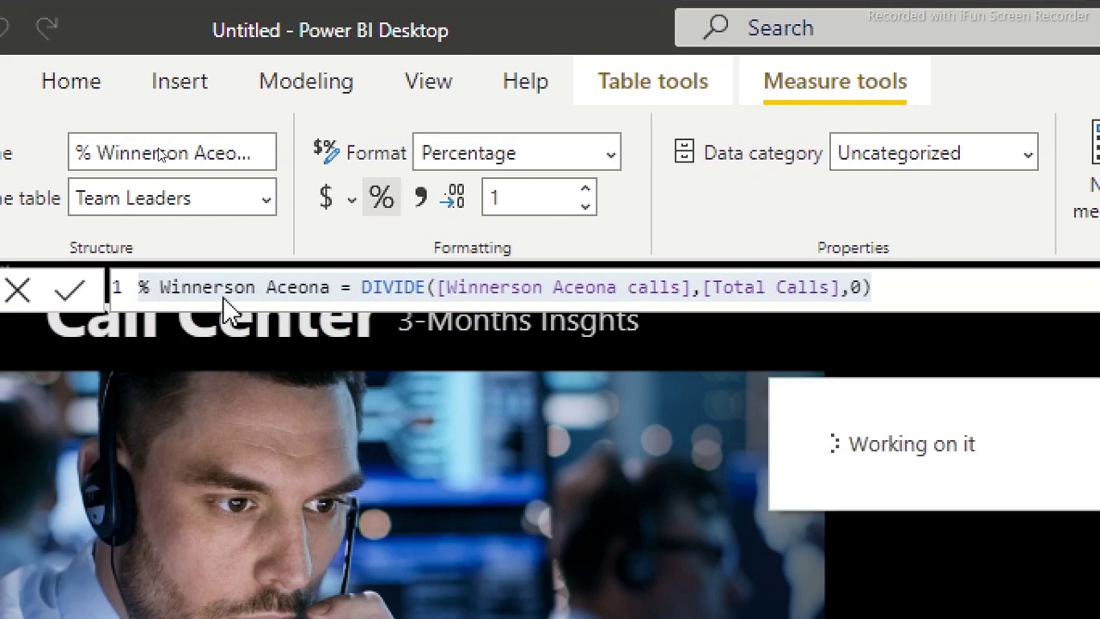
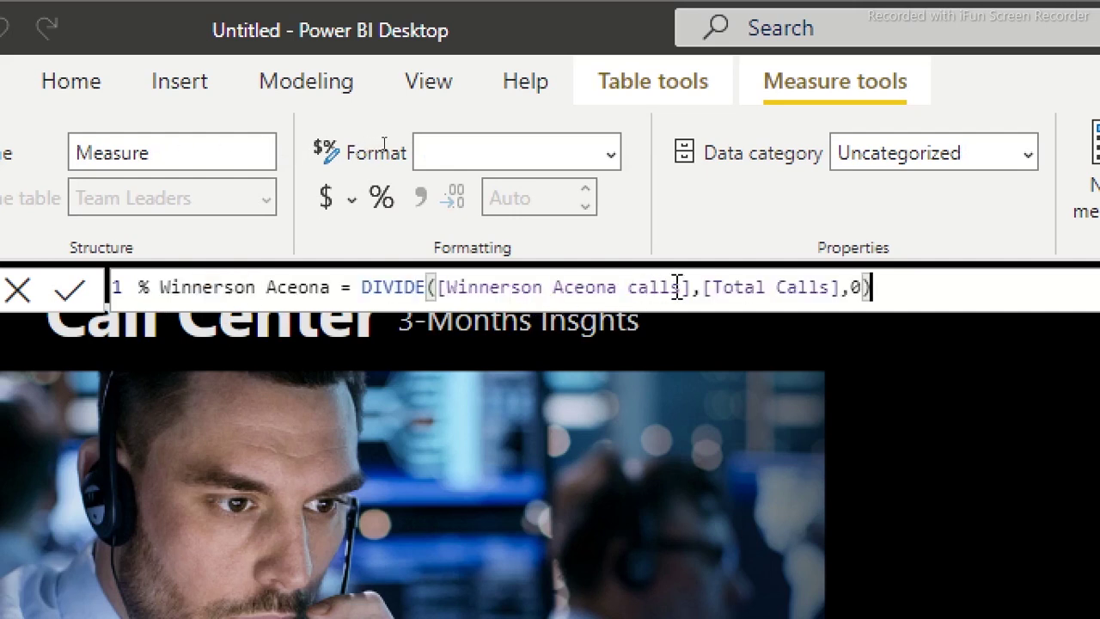
Step: Paste the formula into another new measure using the third leader's calls as numerator
{"action": "left_click_drag", "start_coordinate": [681, 288], "coordinate": [445, 288]}
{"action": "left_click", "coordinate": [269, 146]}
{"action": "type", "text": "o"}
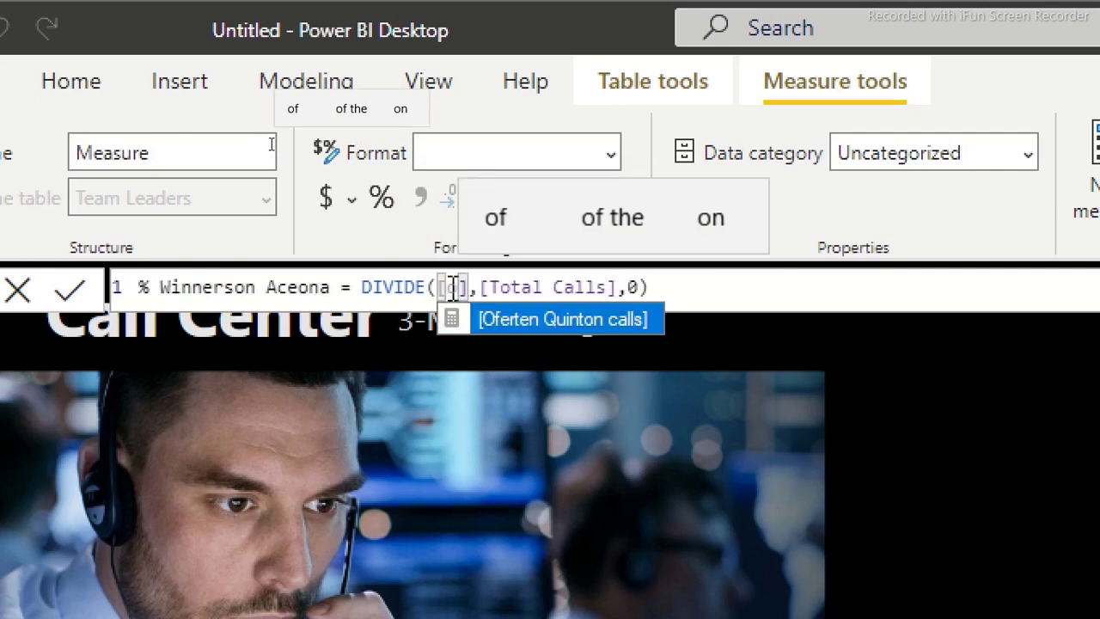
{"action": "key", "text": "Tab"}
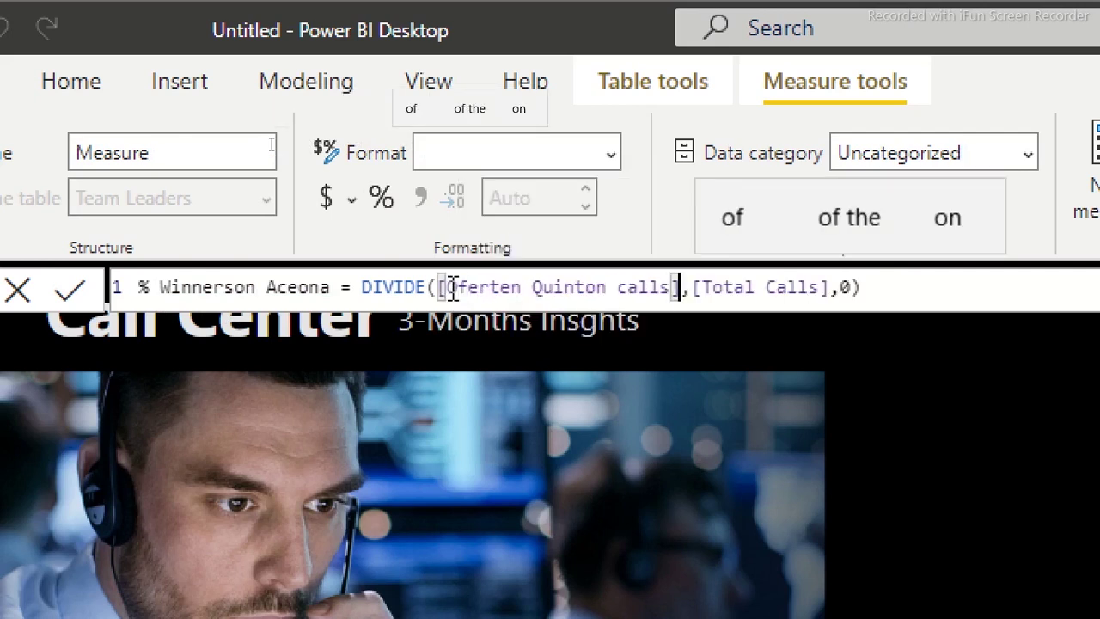
Step: Rename the measure after the third leader, commit it, and format as percentage with 1 decimal
{"action": "left_click_drag", "start_coordinate": [606, 287], "coordinate": [449, 297]}
{"action": "key", "text": "ctrl+c"}
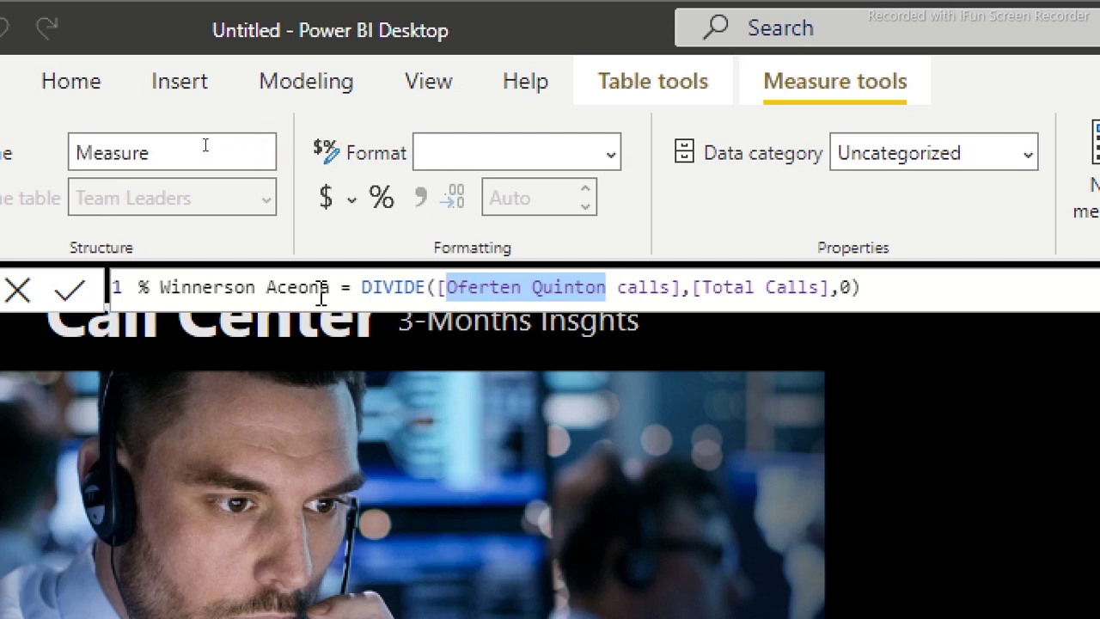
{"action": "left_click_drag", "start_coordinate": [330, 287], "coordinate": [159, 287]}
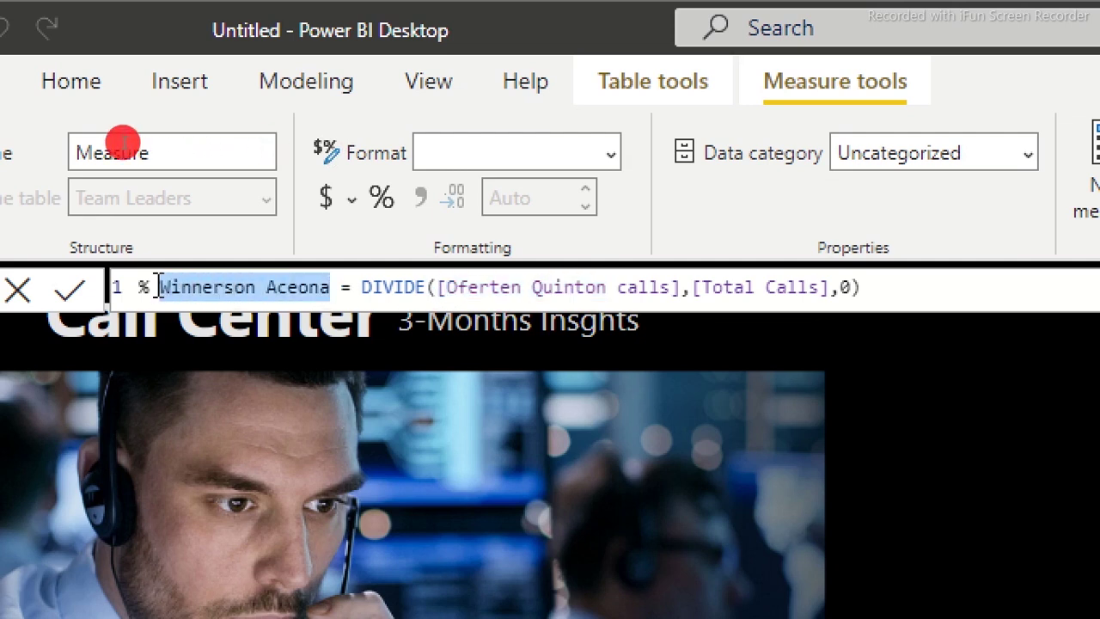
{"action": "key", "text": "ctrl+v"}
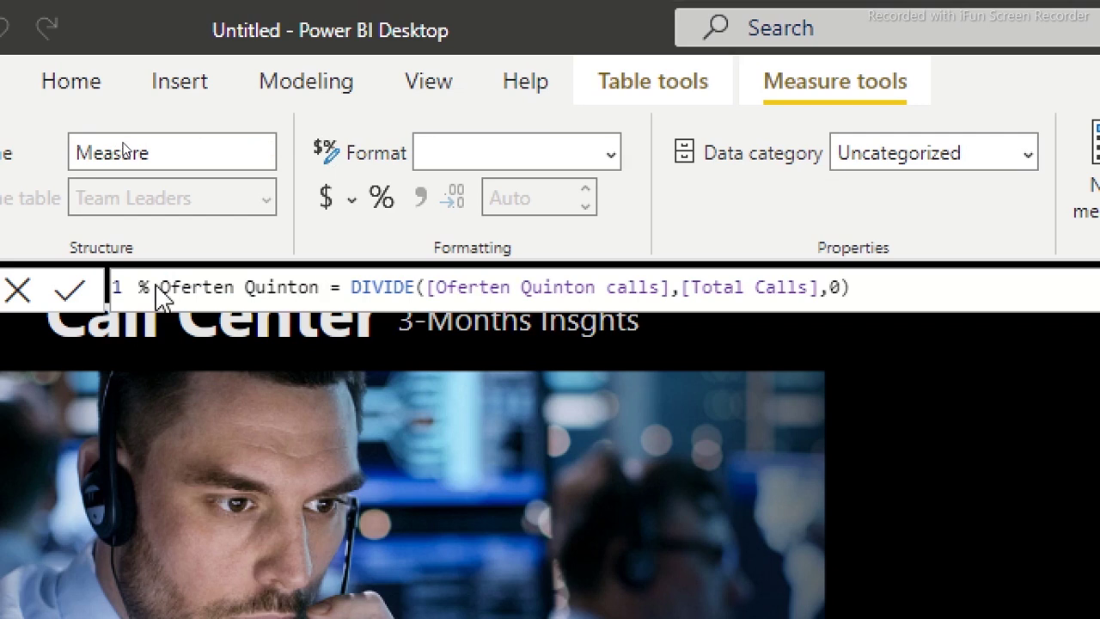
{"action": "key", "text": "Return"}
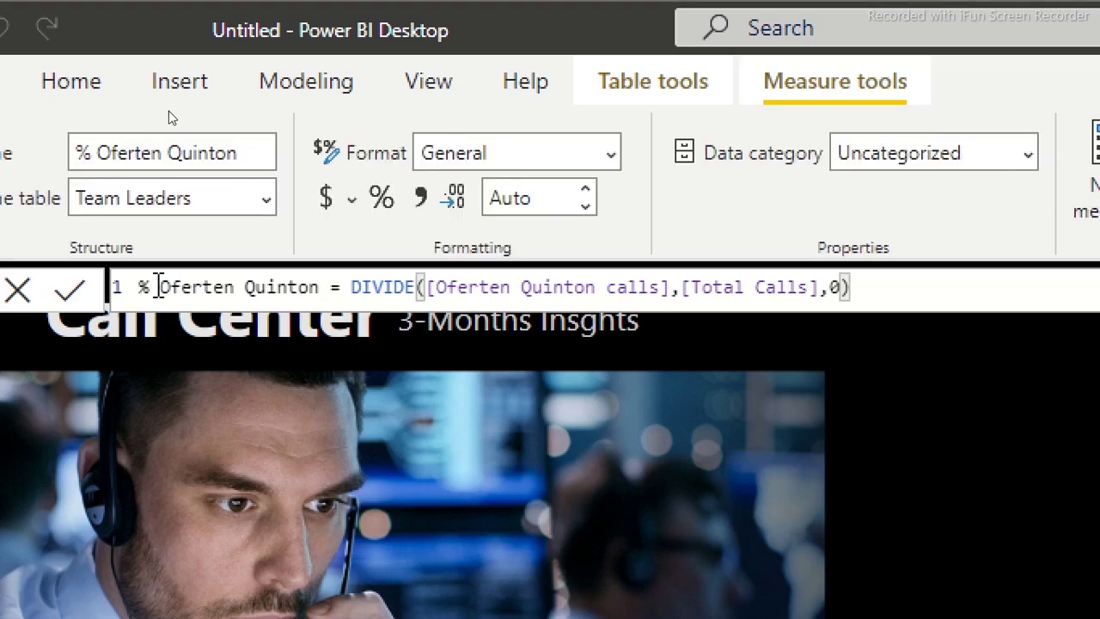
{"action": "left_click", "coordinate": [585, 210]}
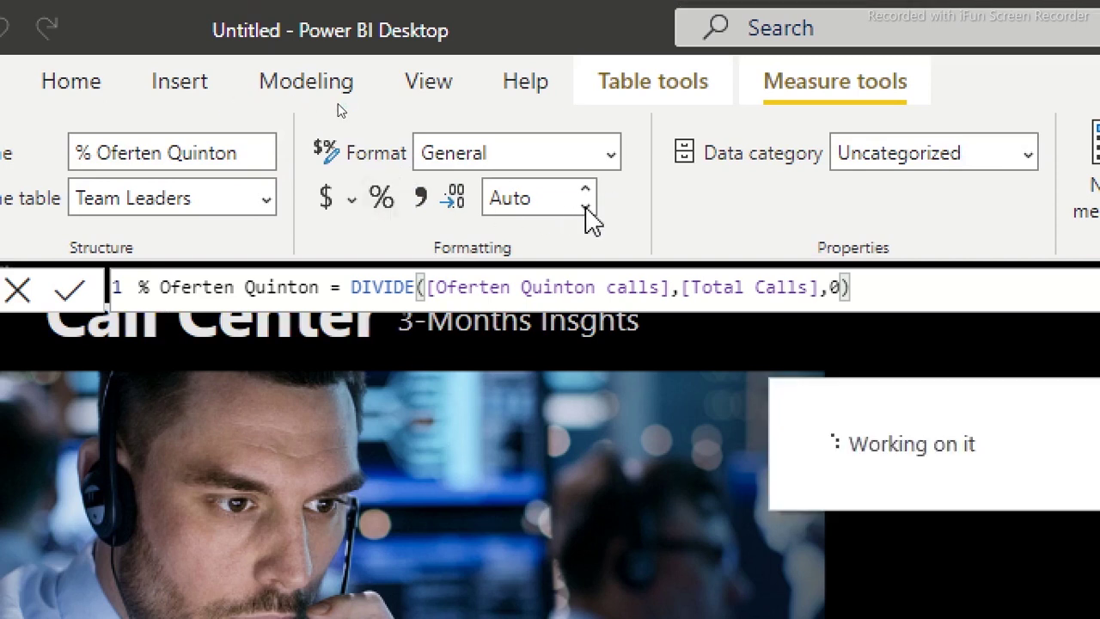
{"action": "left_click", "coordinate": [585, 209]}
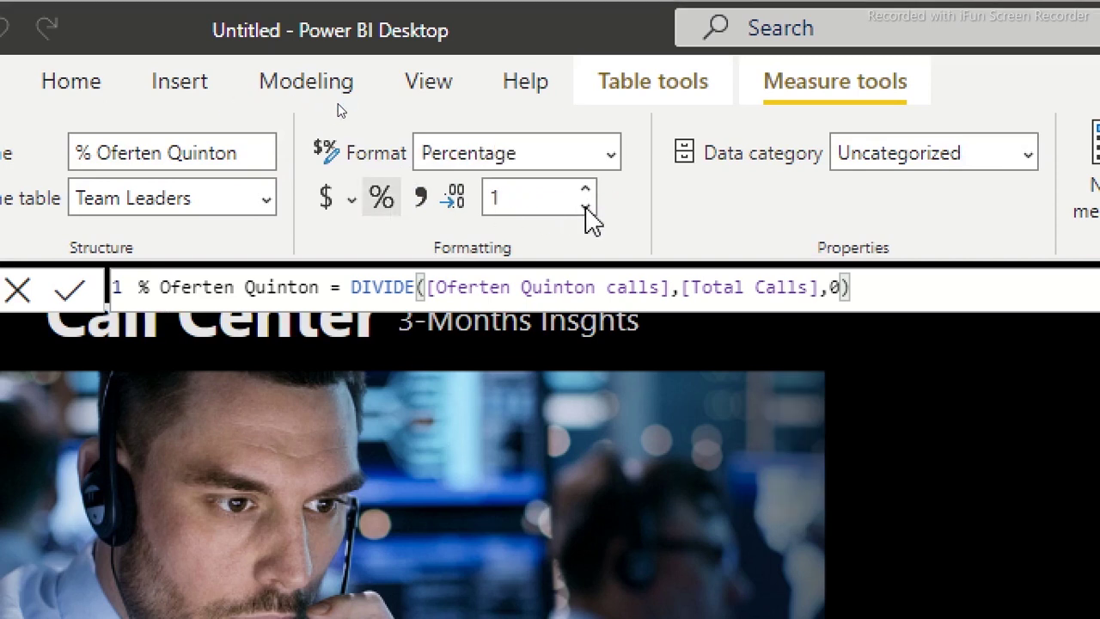
{"action": "left_click", "coordinate": [585, 210]}
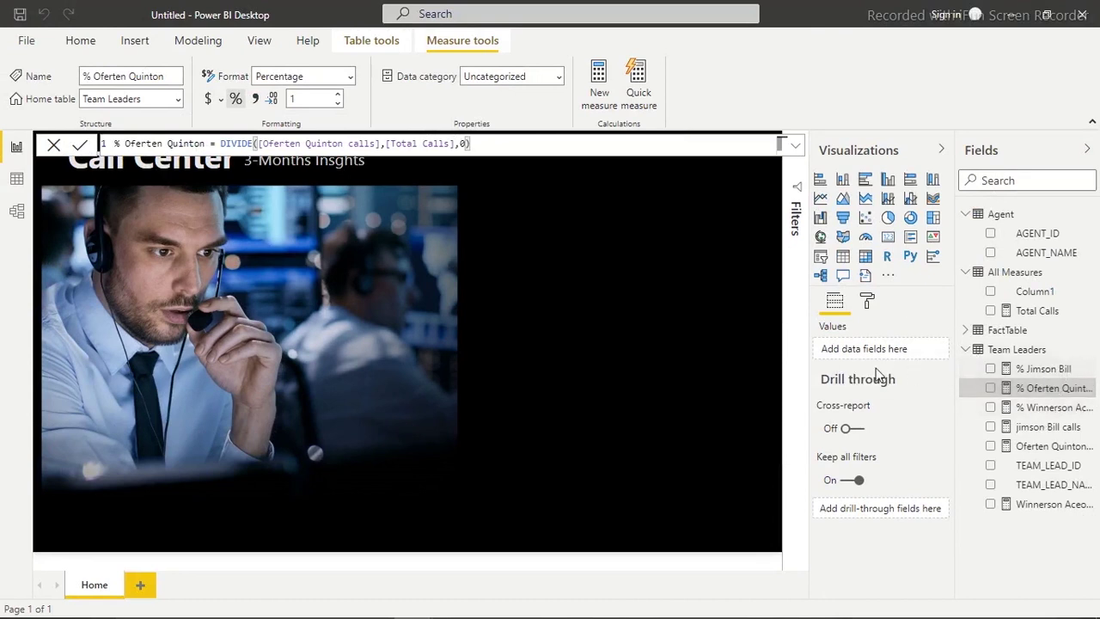
Step: Add a donut chart plotting Total Calls against the first team leader's calls
{"action": "left_click", "coordinate": [693, 277]}
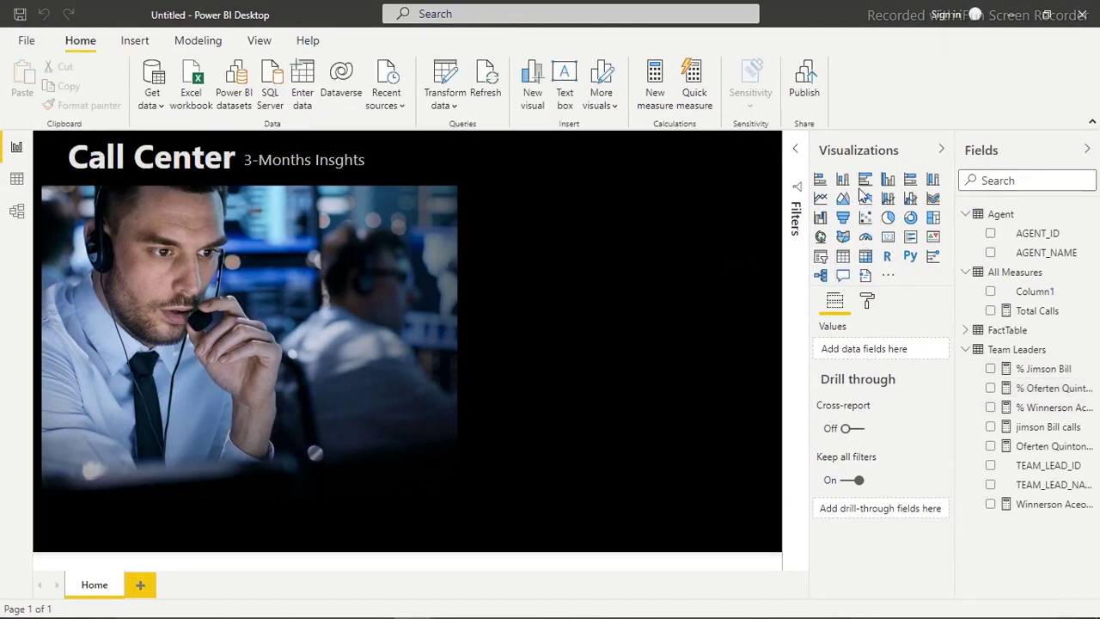
{"action": "left_click", "coordinate": [909, 219]}
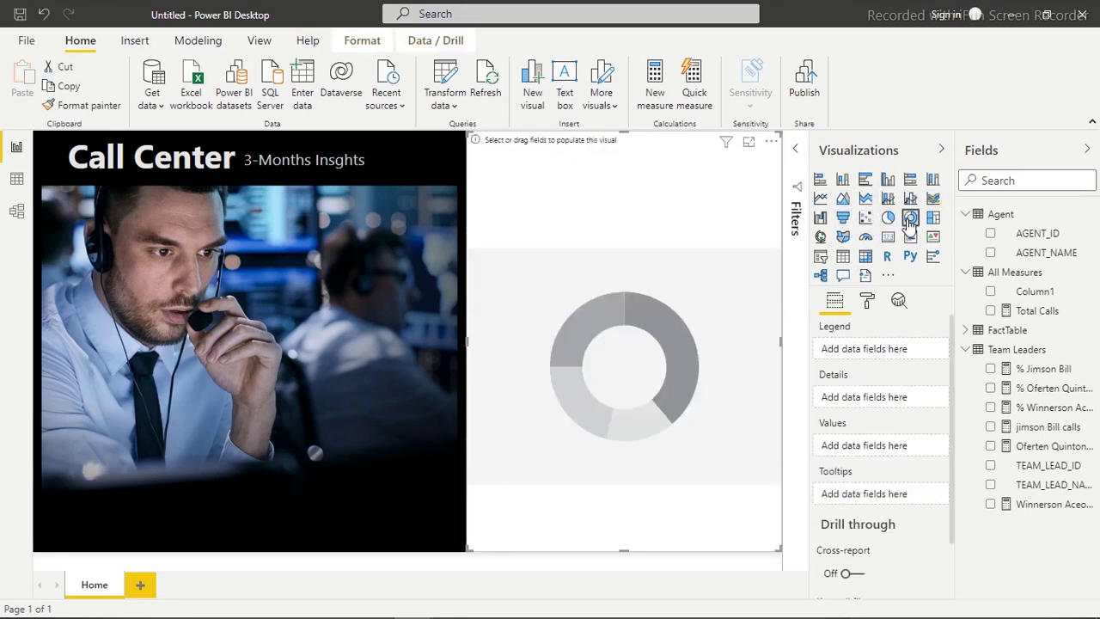
{"action": "left_click", "coordinate": [990, 311]}
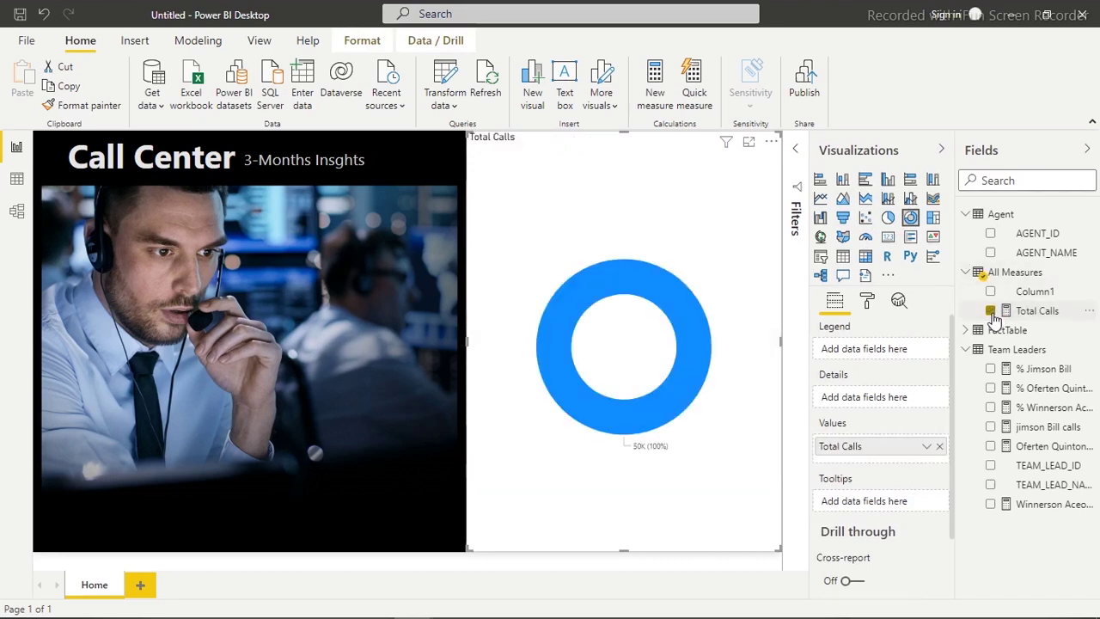
{"action": "left_click", "coordinate": [990, 427]}
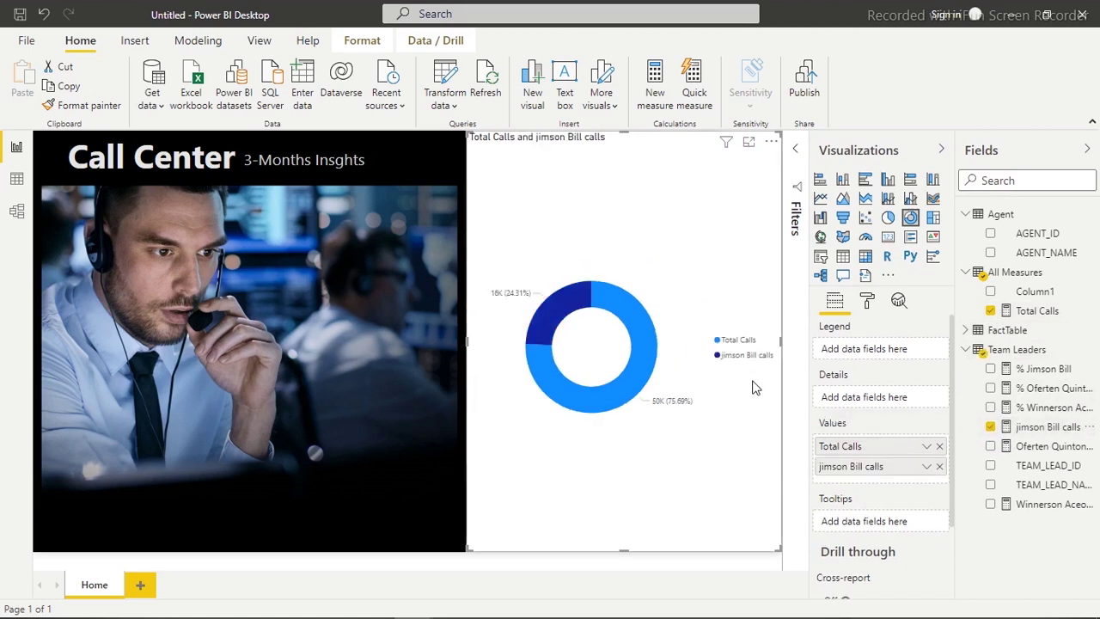
{"action": "left_click", "coordinate": [868, 303]}
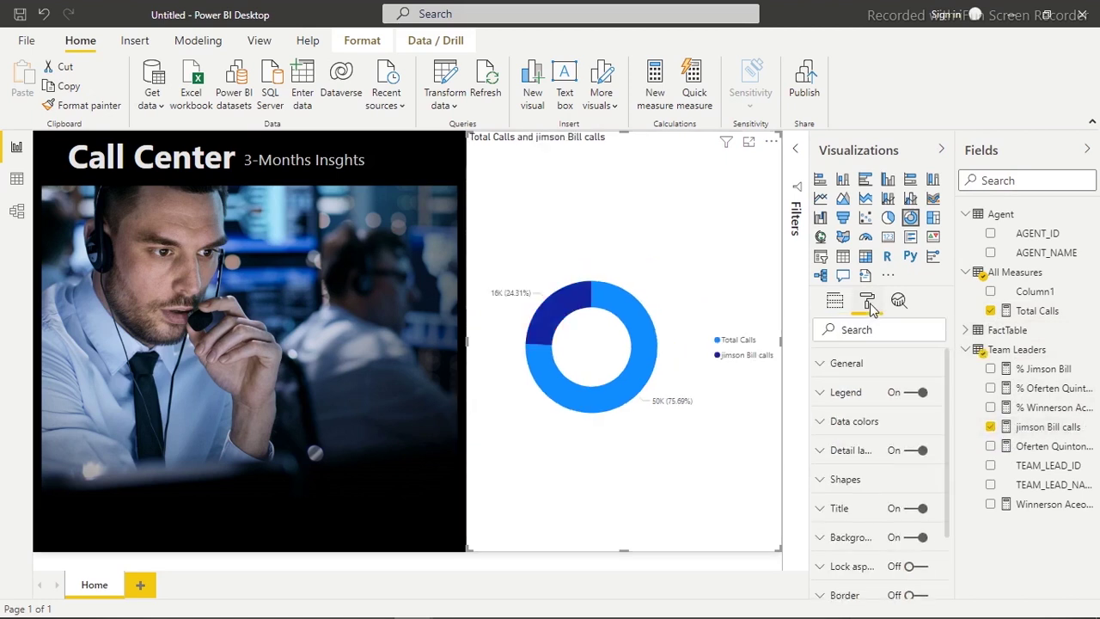
Step: Turn off the donut's legend, detail labels, title and background
{"action": "left_click", "coordinate": [900, 397]}
{"action": "left_click", "coordinate": [912, 450]}
{"action": "left_click", "coordinate": [914, 508]}
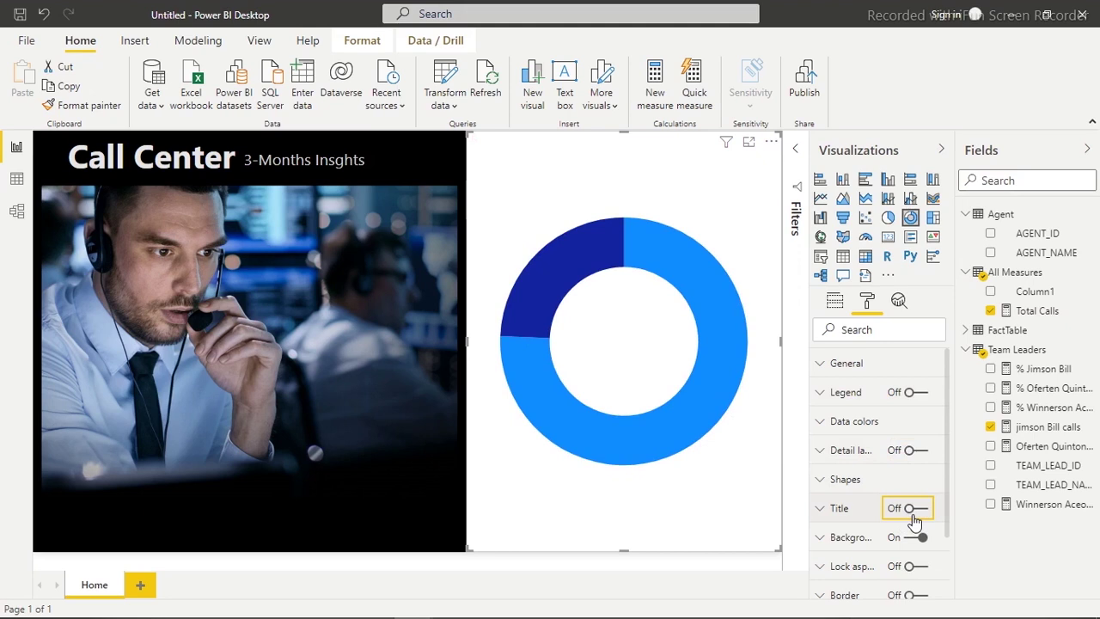
{"action": "left_click", "coordinate": [913, 539]}
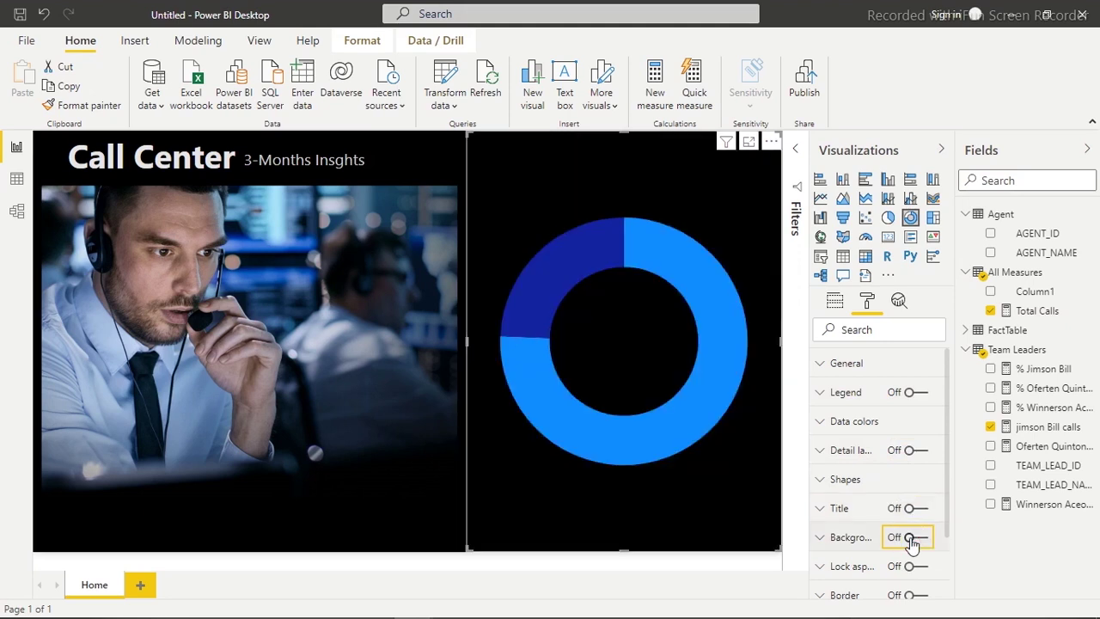
Step: Colour the Total Calls slice light grey and shrink the donut to a small box at the top
{"action": "left_click", "coordinate": [851, 421]}
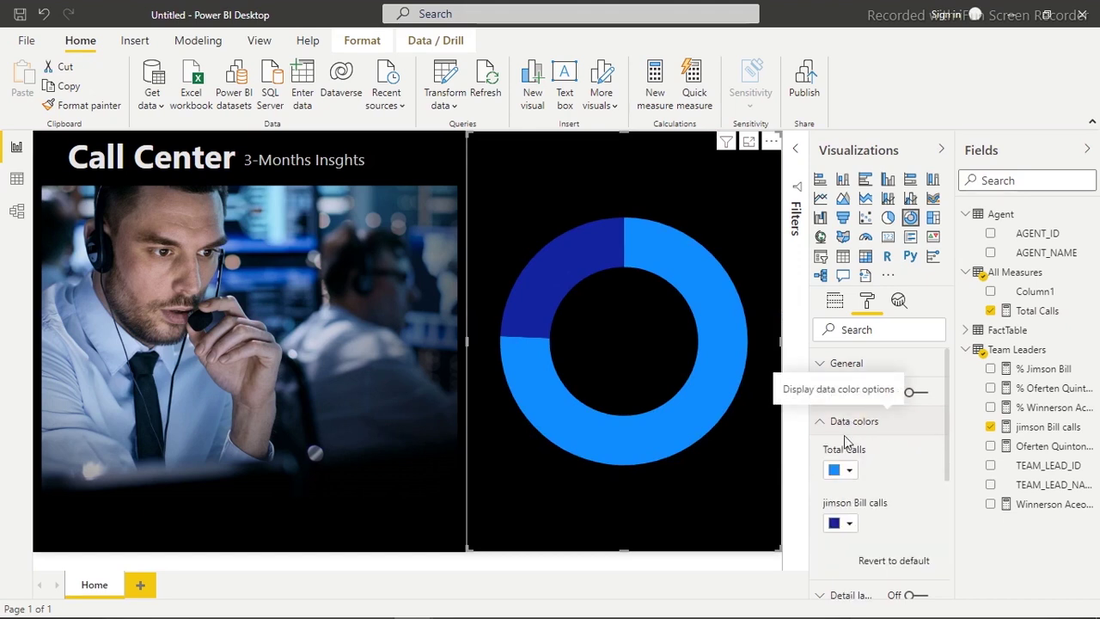
{"action": "left_click", "coordinate": [849, 469]}
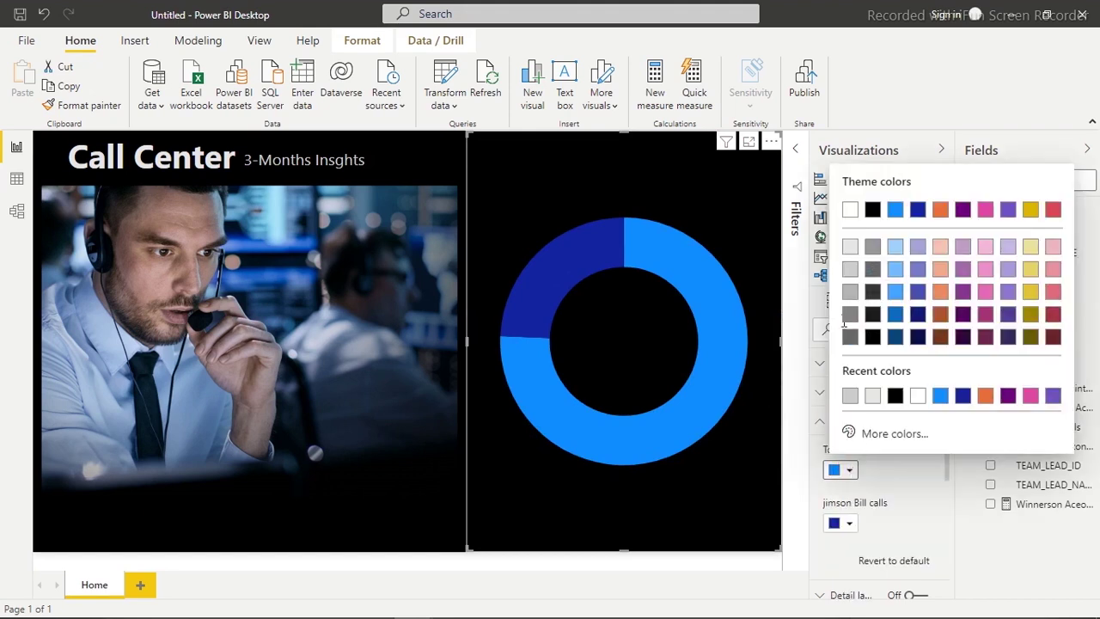
{"action": "left_click", "coordinate": [850, 269]}
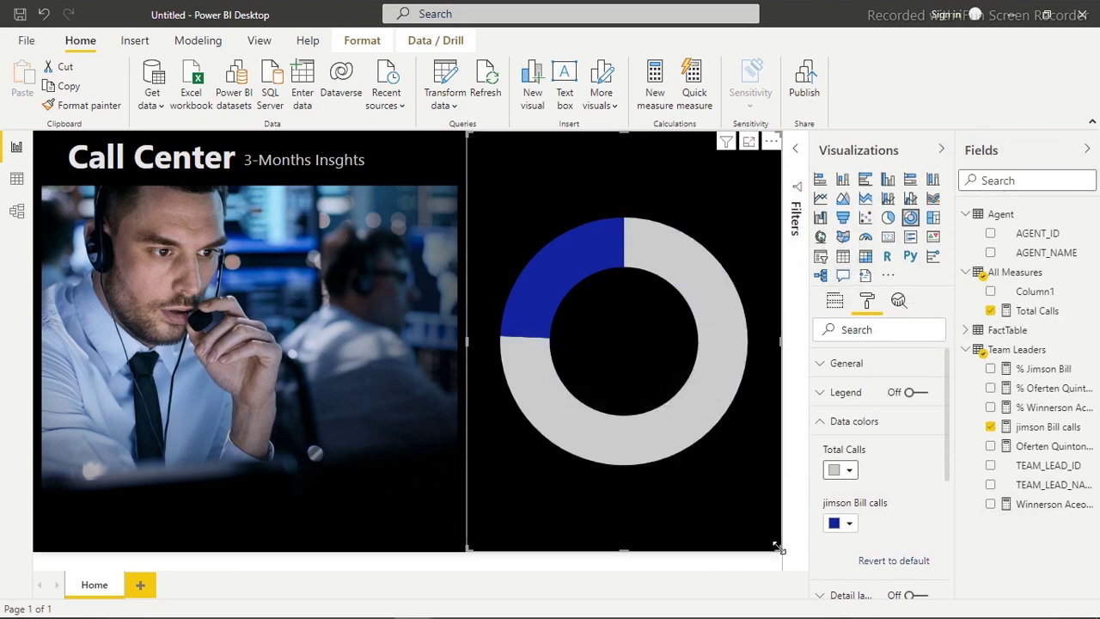
{"action": "left_click_drag", "start_coordinate": [778, 549], "coordinate": [611, 263]}
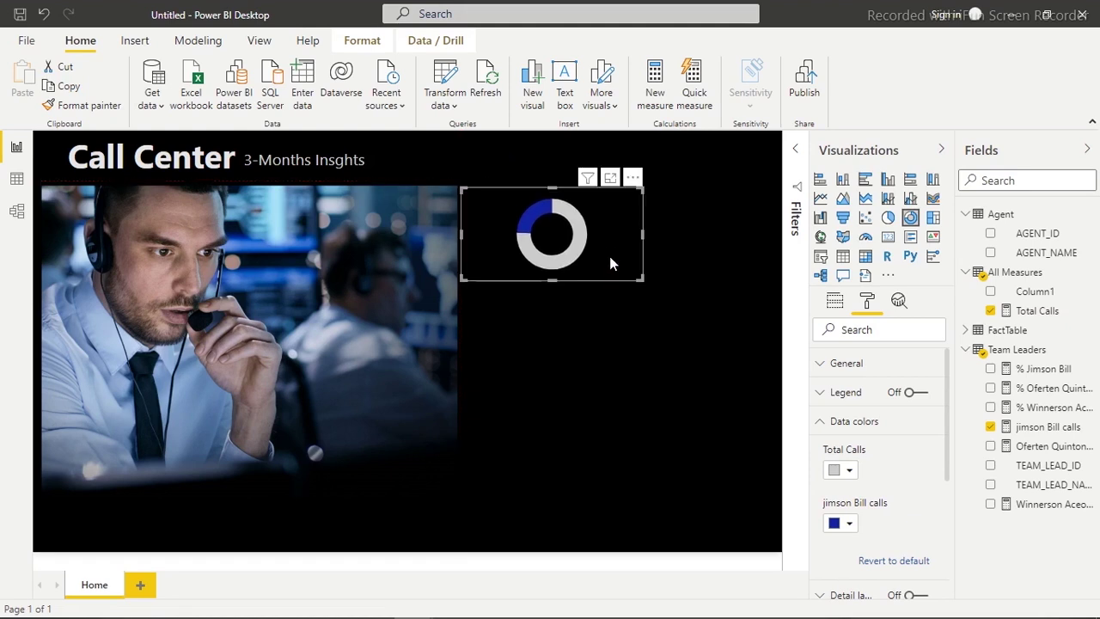
Step: Nudge and narrow the donut, paste two copies, and move the third to the row's right end
{"action": "left_click_drag", "start_coordinate": [609, 253], "coordinate": [624, 243]}
{"action": "left_click_drag", "start_coordinate": [607, 241], "coordinate": [599, 282]}
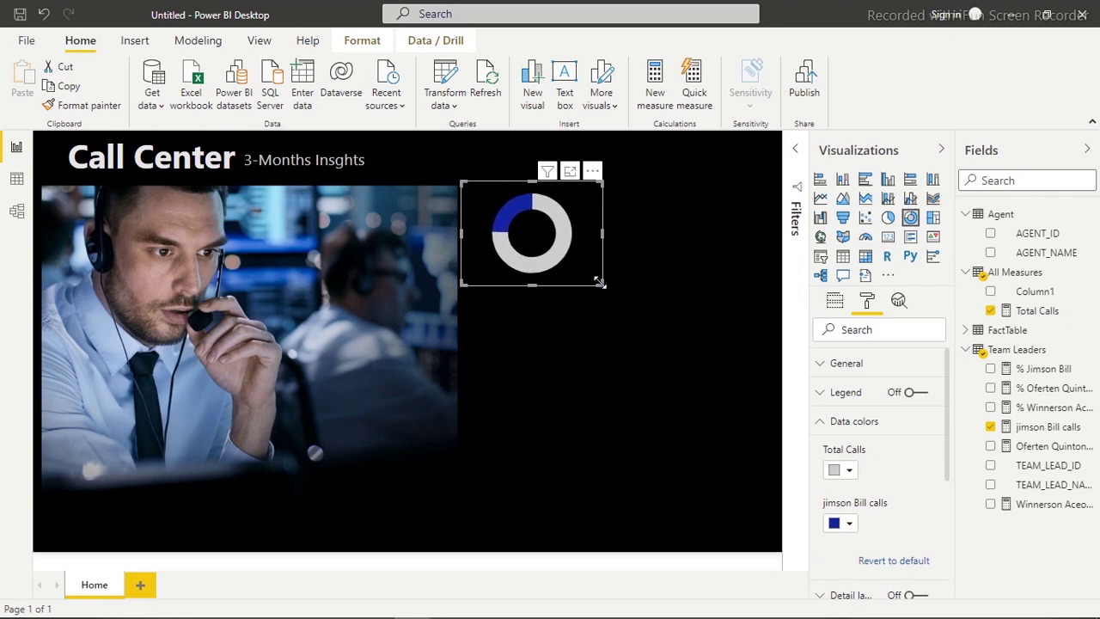
{"action": "key", "text": "ctrl+c"}
{"action": "key", "text": "ctrl+v"}
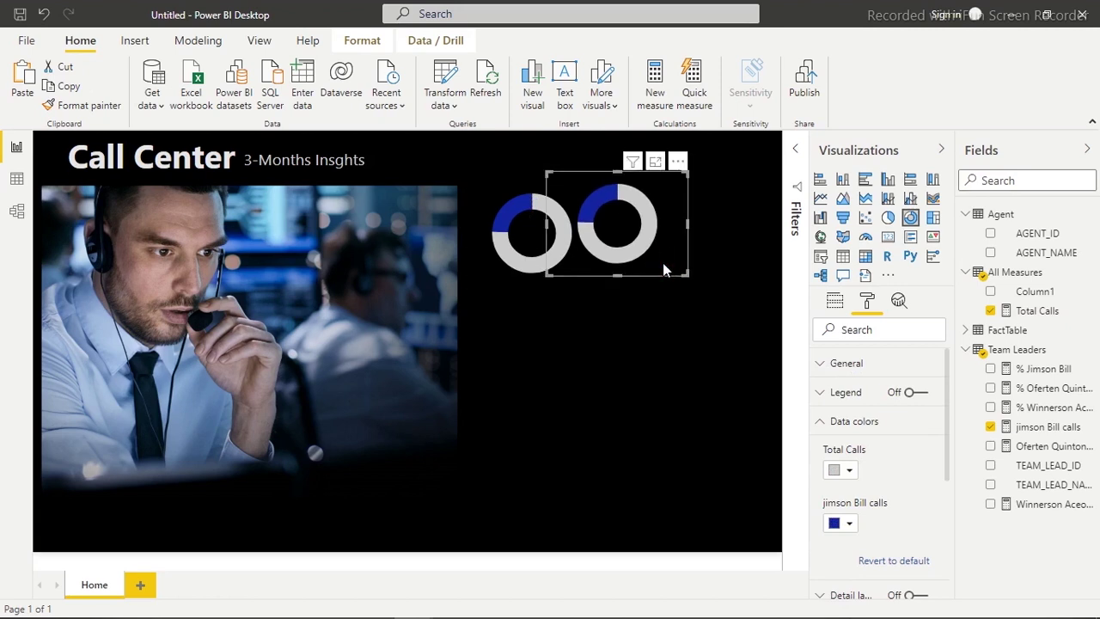
{"action": "key", "text": "ctrl+v"}
{"action": "left_click_drag", "start_coordinate": [662, 262], "coordinate": [751, 267]}
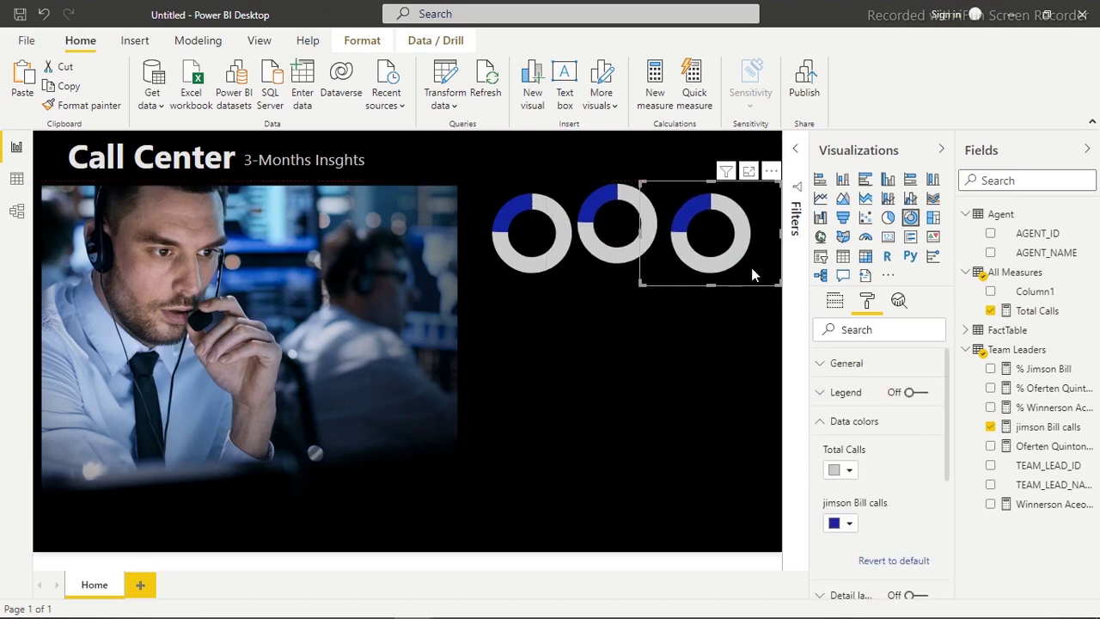
Step: Distribute the three donuts horizontally and vertically, and align them along their top edges
{"action": "left_click", "coordinate": [617, 267]}
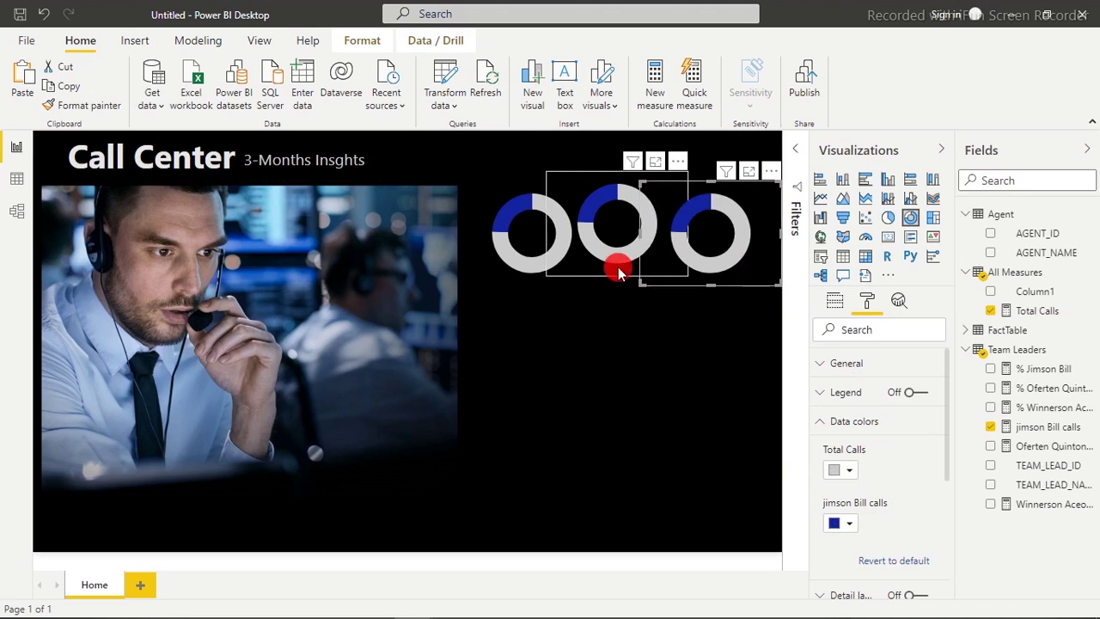
{"action": "left_click", "coordinate": [524, 269], "text": "ctrl"}
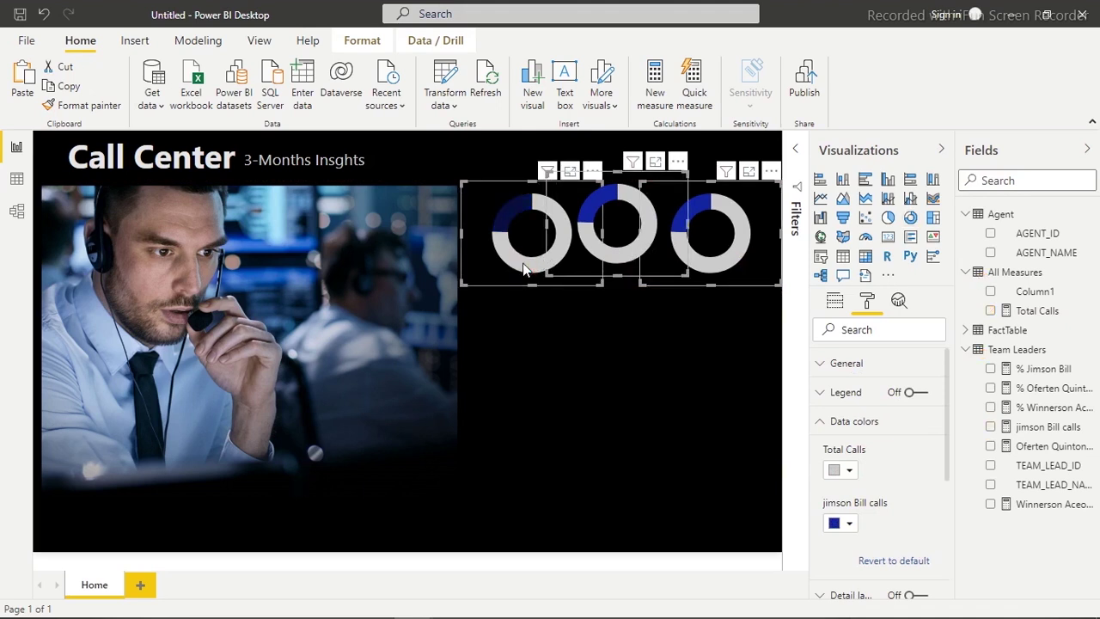
{"action": "left_click", "coordinate": [134, 43]}
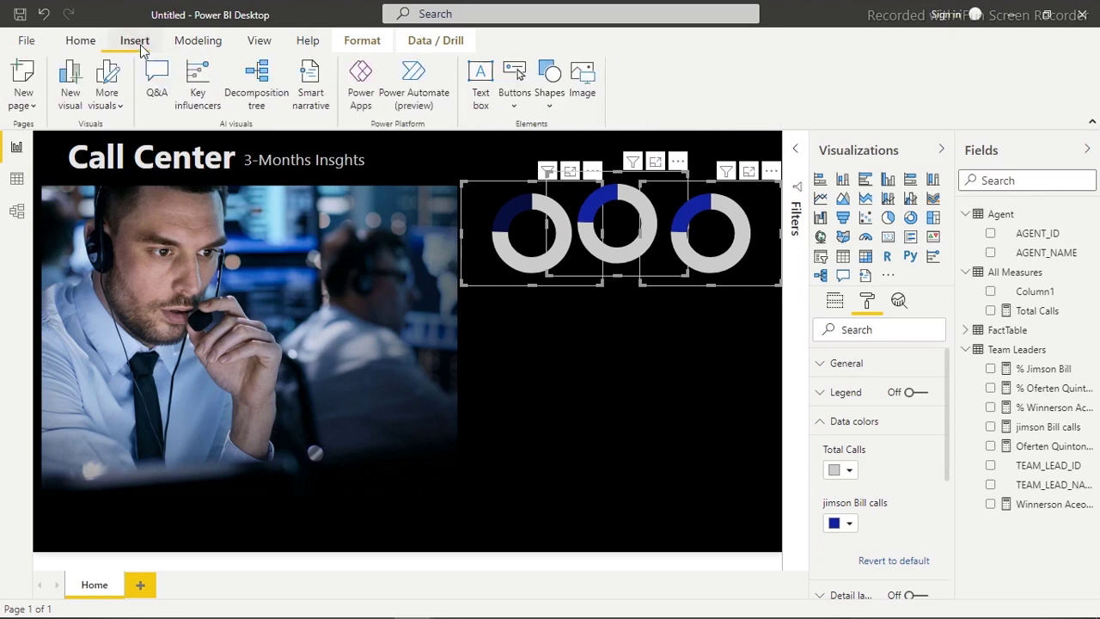
{"action": "left_click", "coordinate": [362, 45]}
{"action": "left_click", "coordinate": [349, 107]}
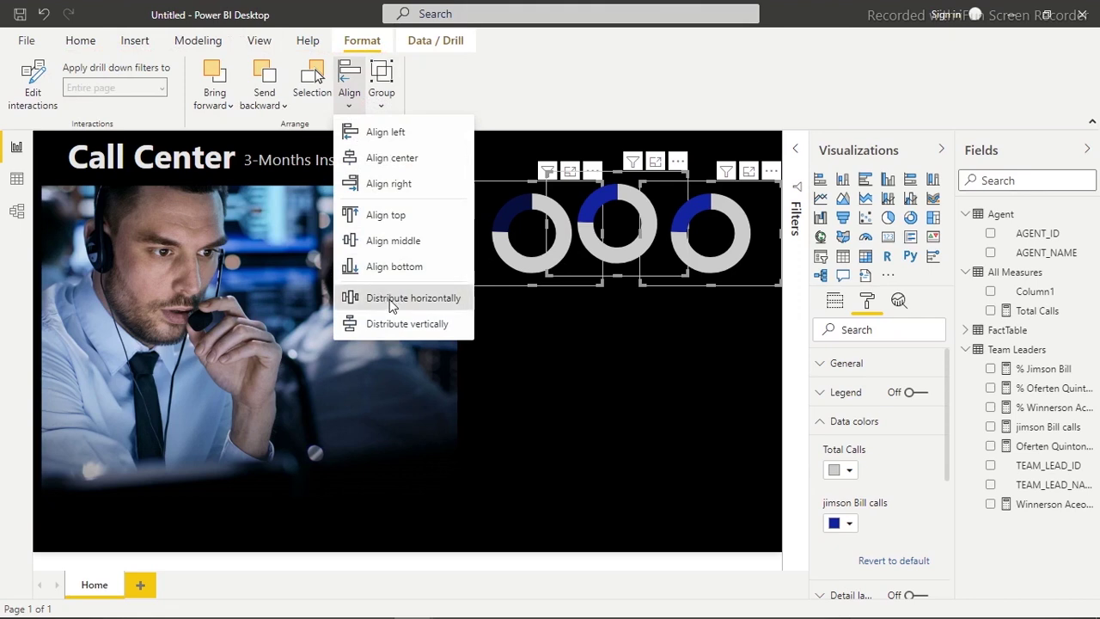
{"action": "left_click", "coordinate": [386, 297]}
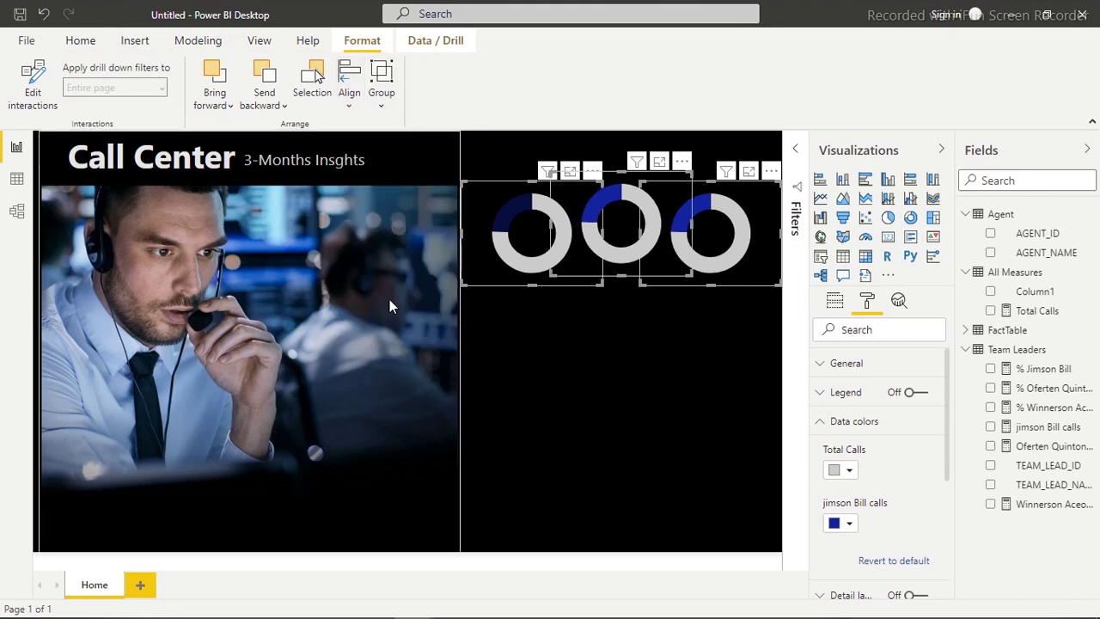
{"action": "left_click", "coordinate": [352, 104]}
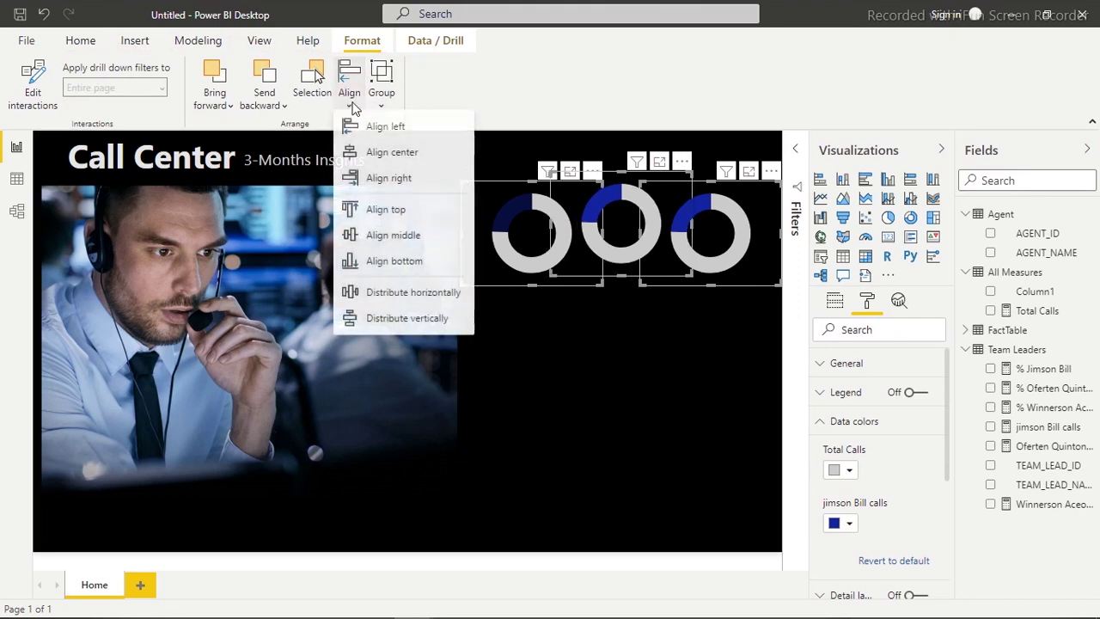
{"action": "left_click", "coordinate": [395, 331]}
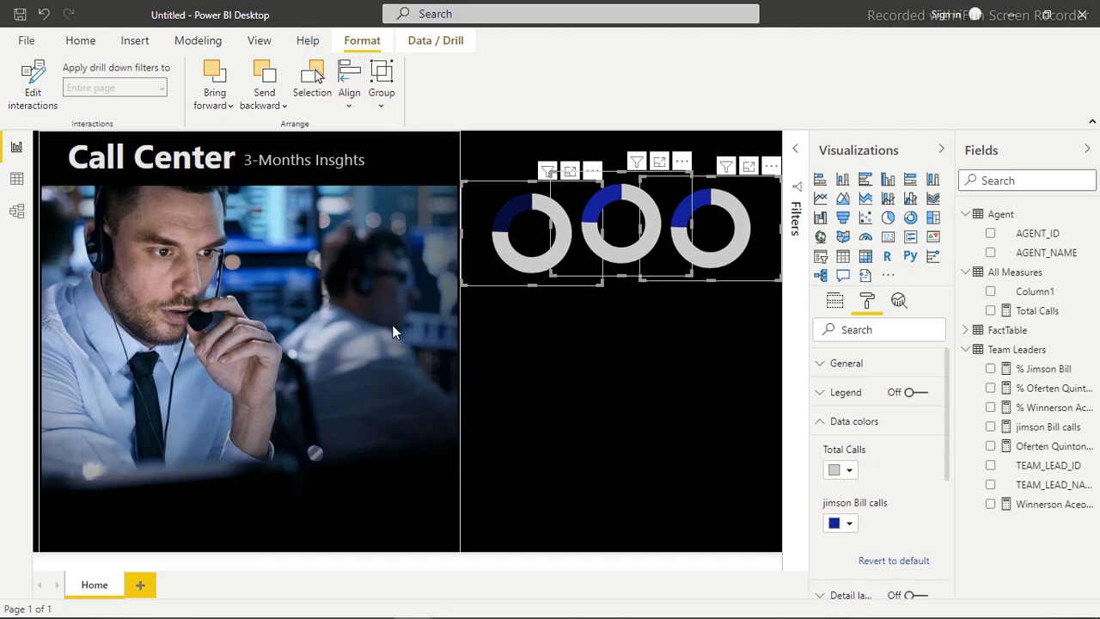
{"action": "left_click", "coordinate": [352, 104]}
{"action": "left_click", "coordinate": [393, 215]}
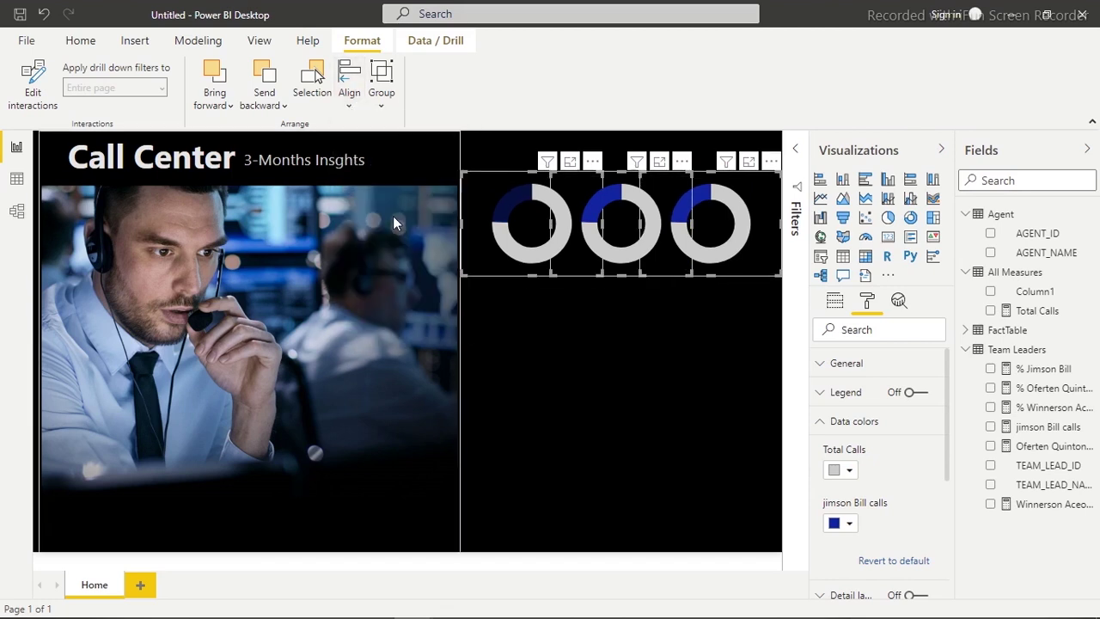
Step: Narrow the left and middle donuts, then select all three together
{"action": "left_click", "coordinate": [557, 340]}
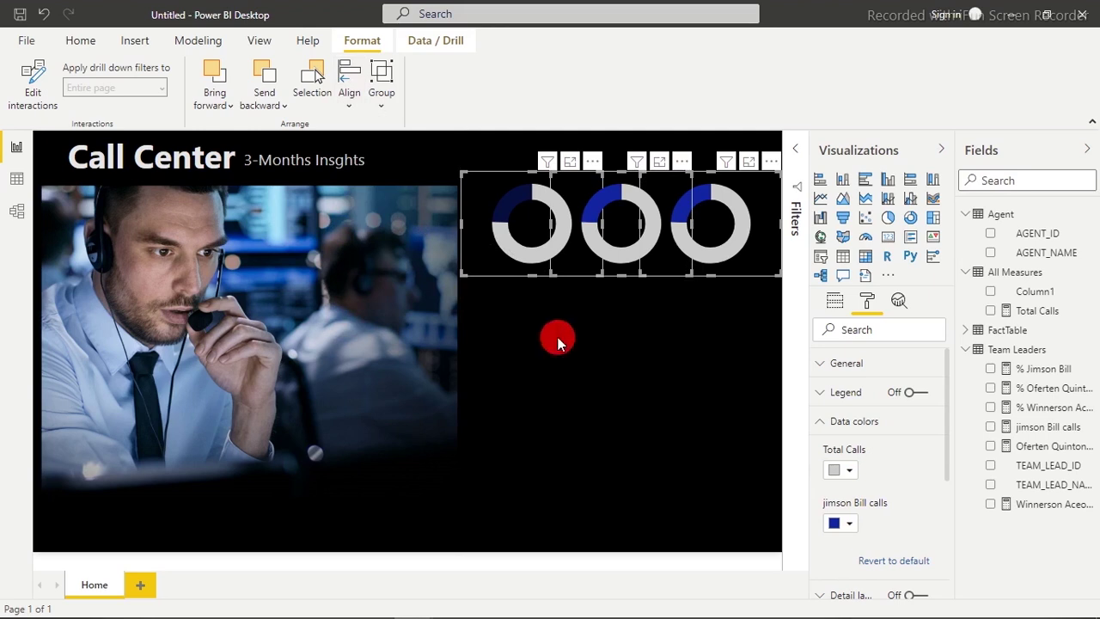
{"action": "left_click", "coordinate": [524, 228]}
{"action": "left_click_drag", "start_coordinate": [600, 221], "coordinate": [570, 222]}
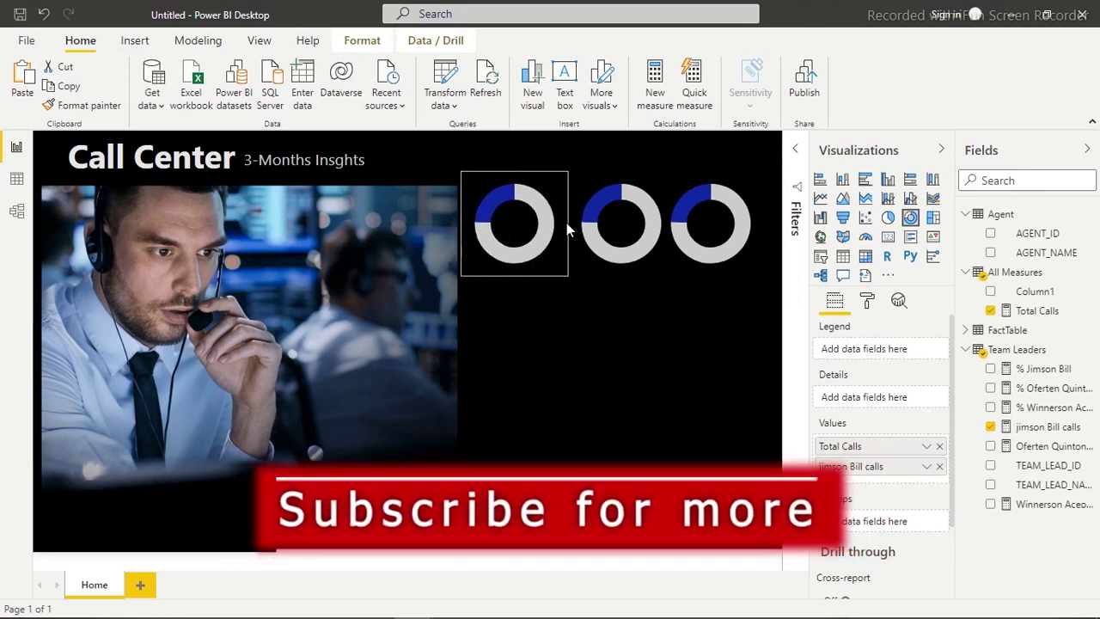
{"action": "left_click", "coordinate": [608, 227], "text": "ctrl"}
{"action": "left_click_drag", "start_coordinate": [702, 221], "coordinate": [656, 223]}
{"action": "left_click", "coordinate": [712, 226], "text": "ctrl"}
{"action": "left_click", "coordinate": [637, 238], "text": "ctrl"}
{"action": "left_click", "coordinate": [515, 228], "text": "ctrl"}
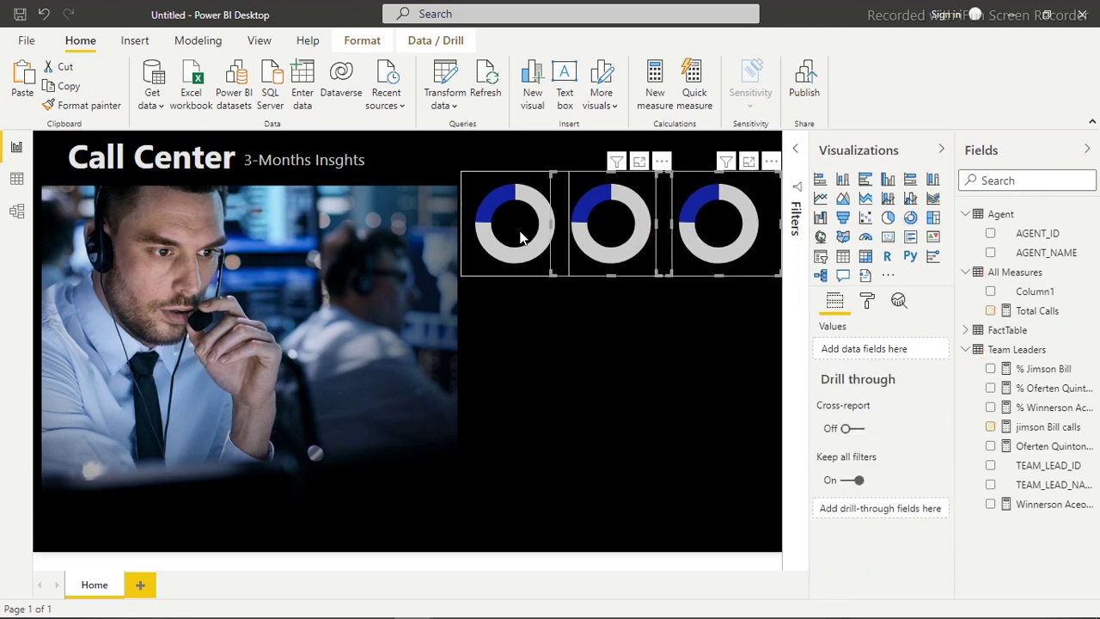
Step: Distribute the left donut alone, then undo the move that pushed it onto the photo
{"action": "left_click", "coordinate": [516, 227]}
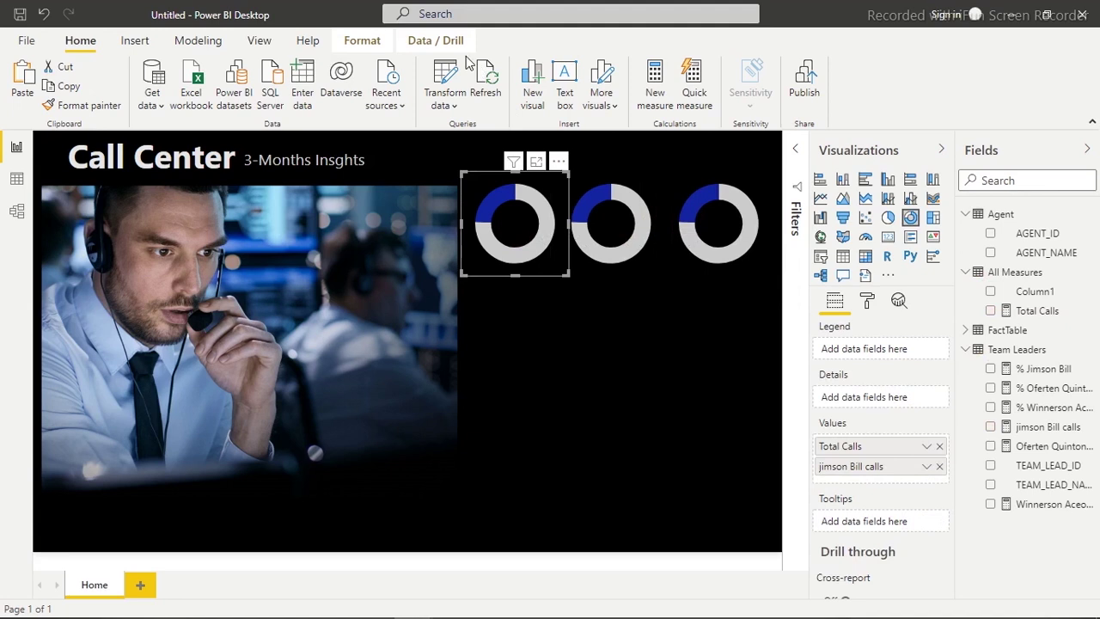
{"action": "left_click", "coordinate": [365, 43]}
{"action": "left_click", "coordinate": [351, 95]}
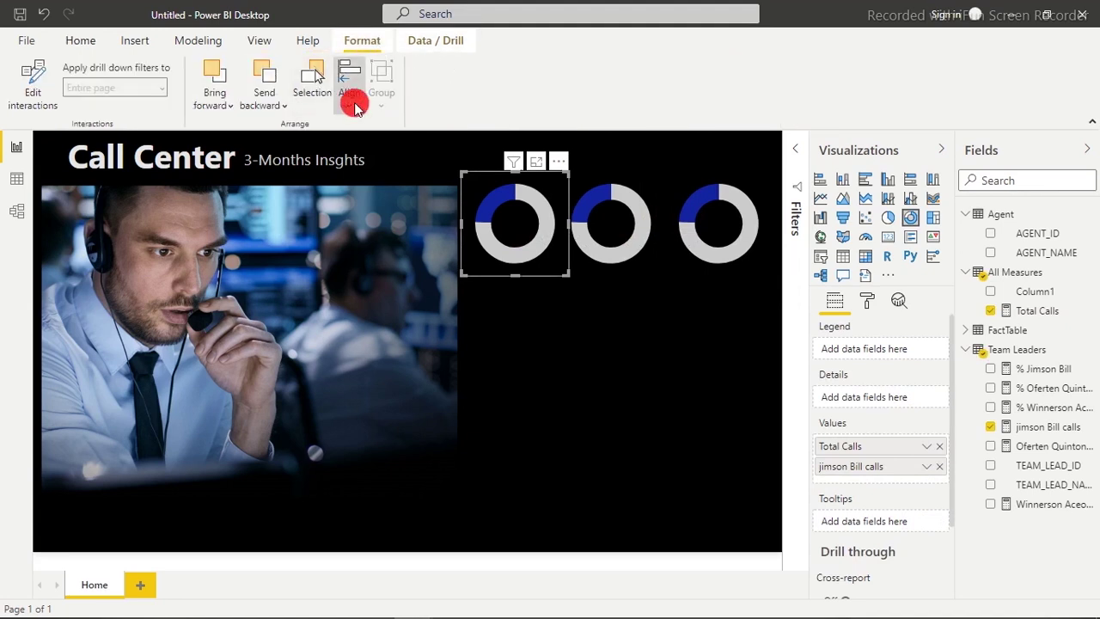
{"action": "left_click", "coordinate": [408, 298]}
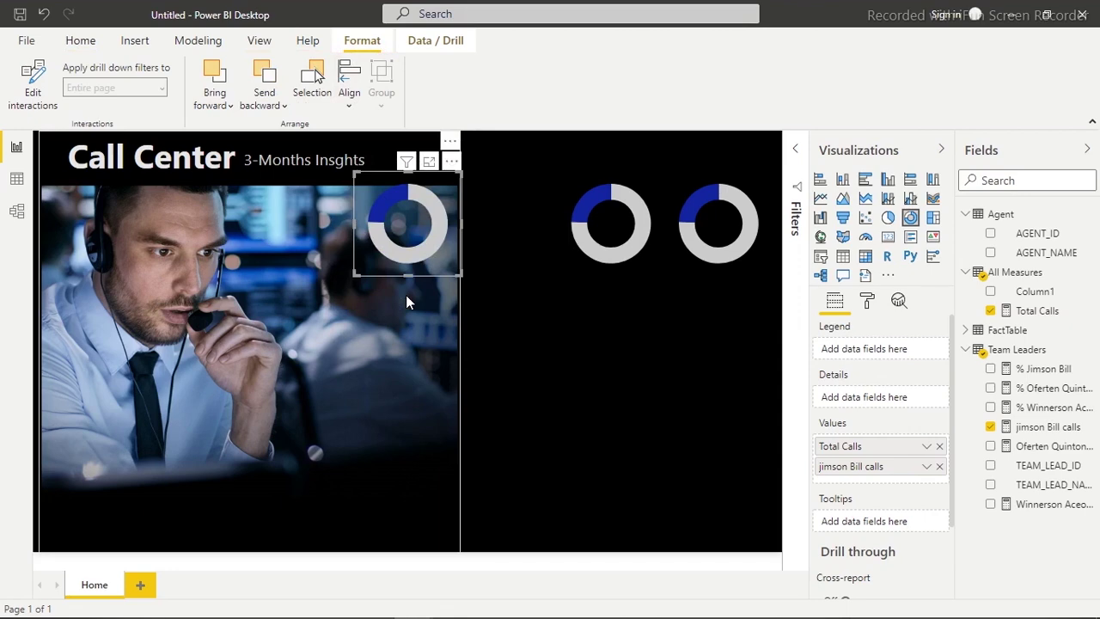
{"action": "left_click", "coordinate": [567, 304]}
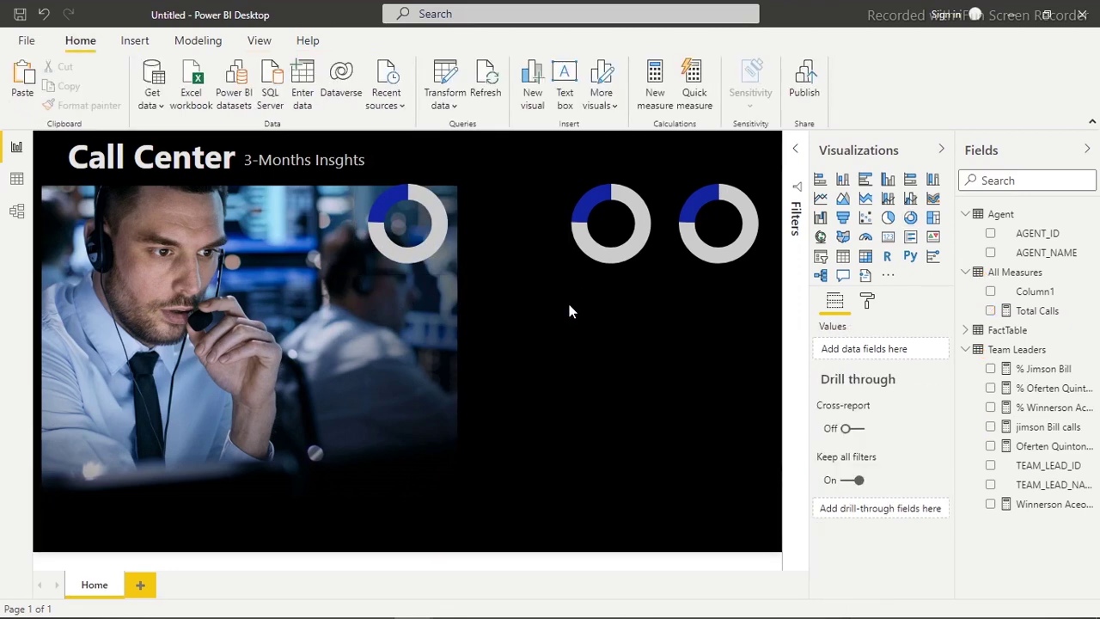
{"action": "key", "text": "ctrl+z"}
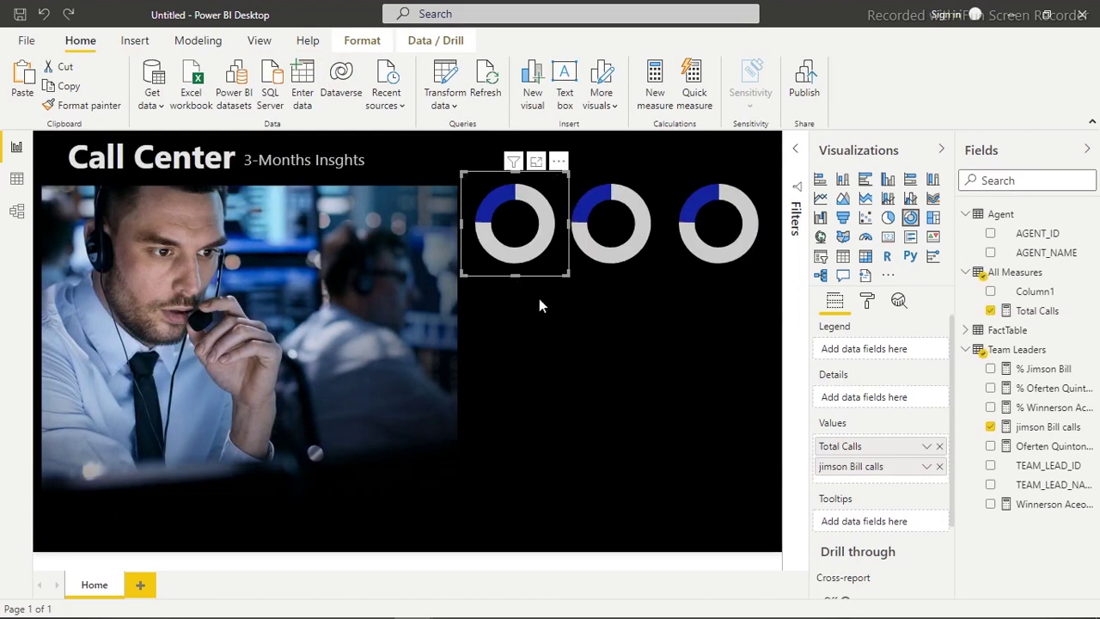
{"action": "left_click", "coordinate": [675, 316]}
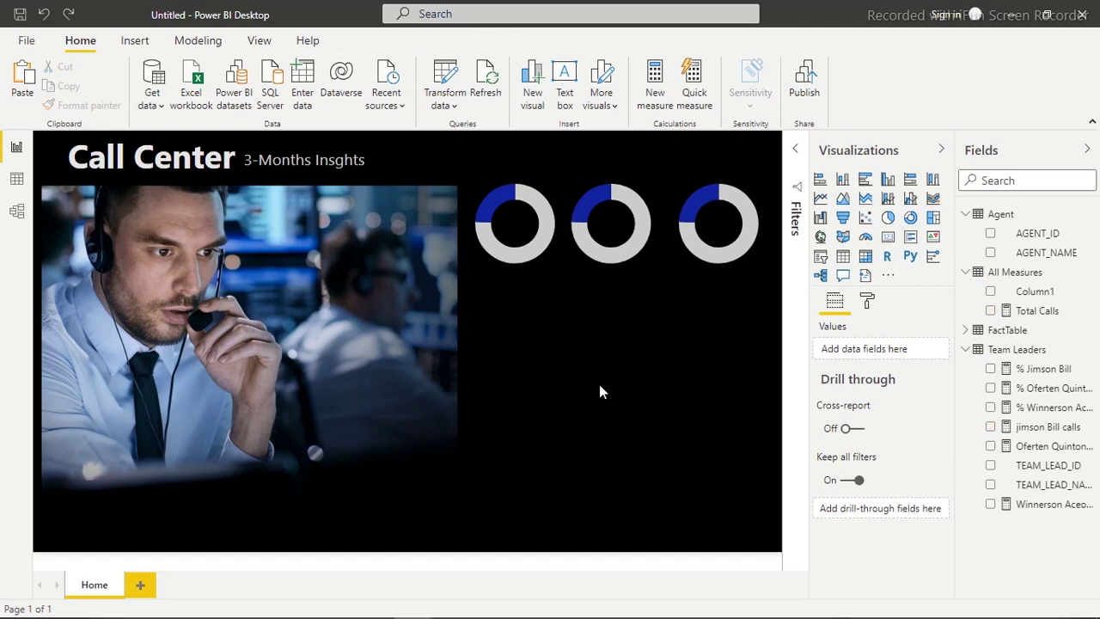
Step: Switch the middle donut from the first leader's calls to the second leader's calls
{"action": "left_click", "coordinate": [536, 248]}
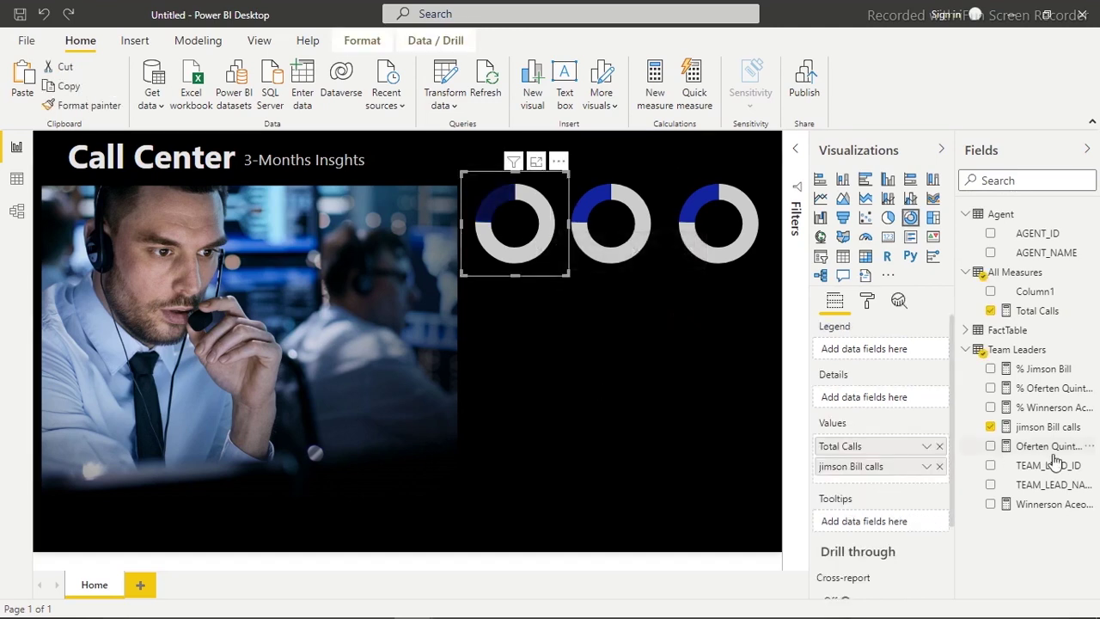
{"action": "left_click", "coordinate": [634, 245]}
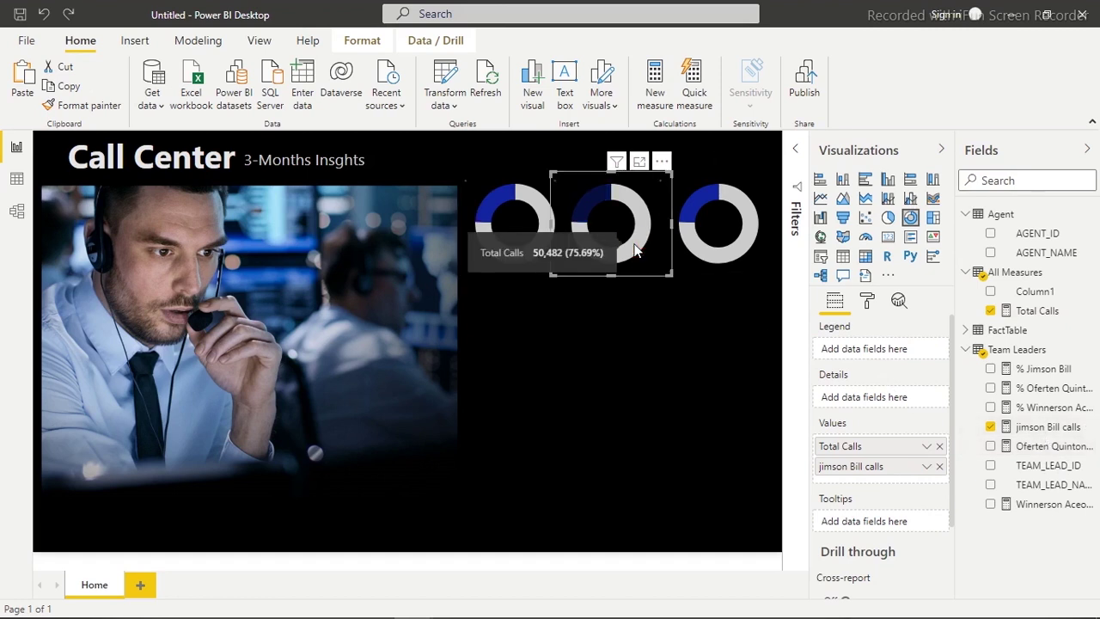
{"action": "left_click", "coordinate": [990, 428]}
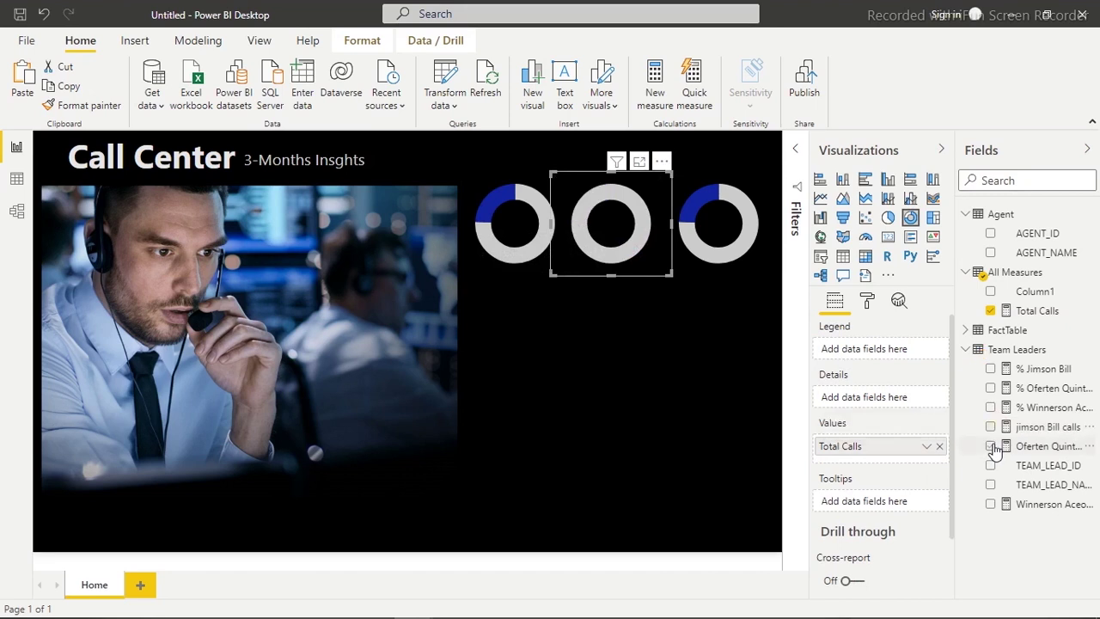
{"action": "left_click", "coordinate": [990, 447]}
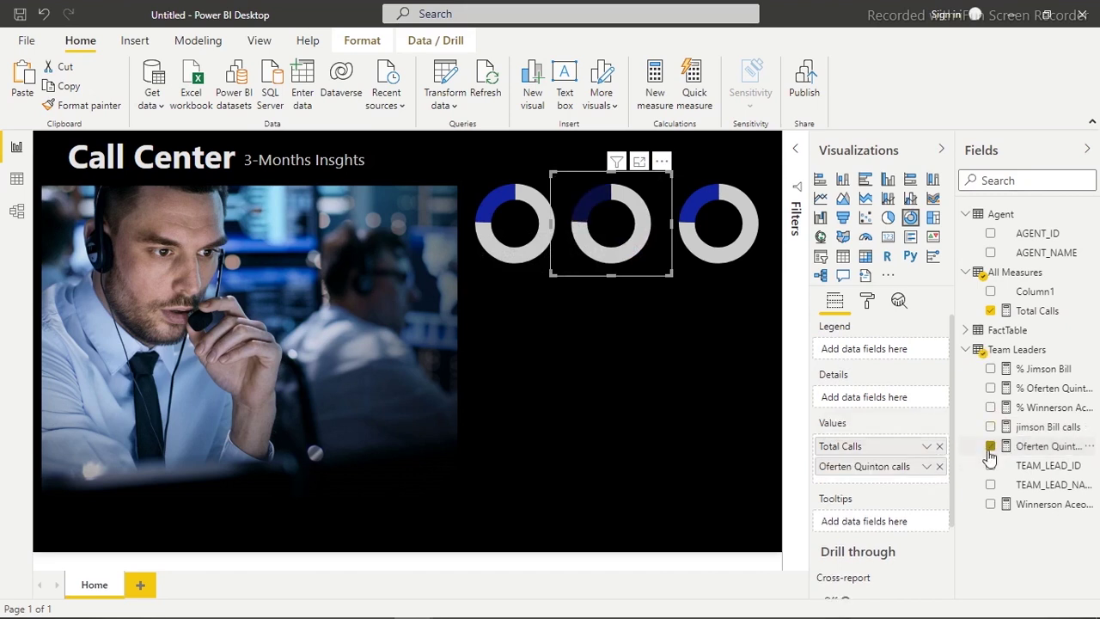
Step: Switch the right donut to the third leader's calls and give that measure thousands separators
{"action": "left_click", "coordinate": [735, 234]}
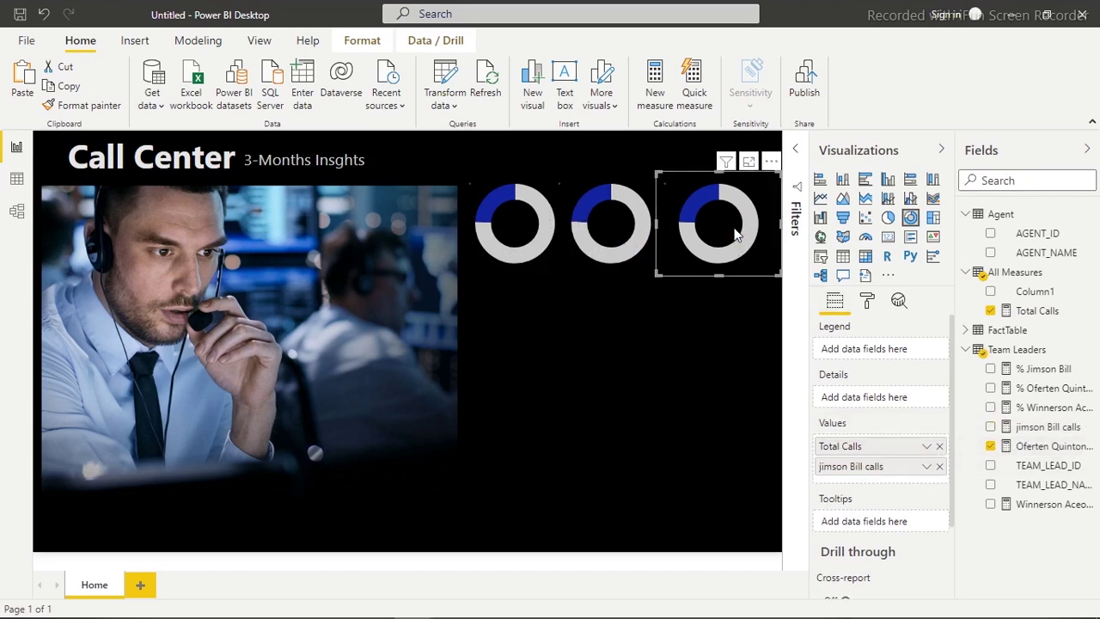
{"action": "left_click", "coordinate": [991, 427]}
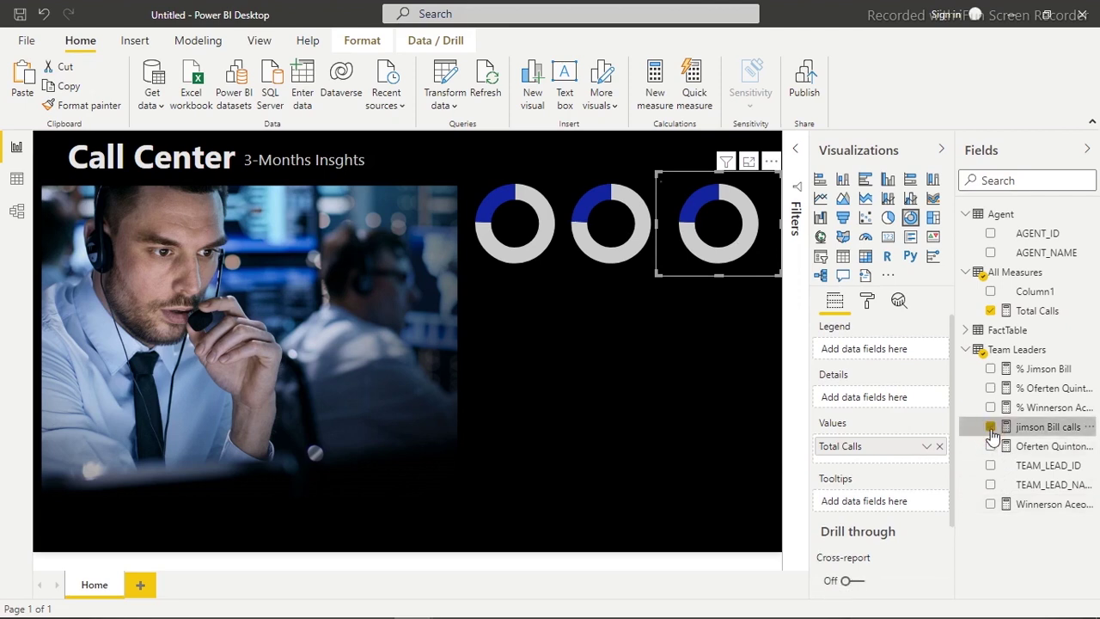
{"action": "left_click", "coordinate": [990, 505]}
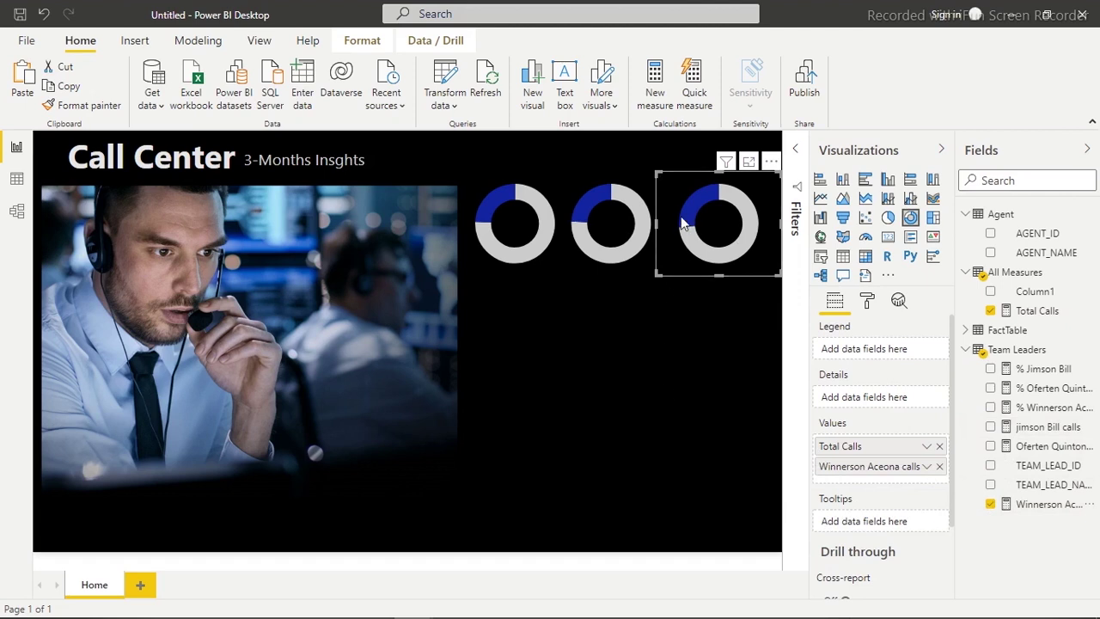
{"action": "mouse_move", "coordinate": [690, 219]}
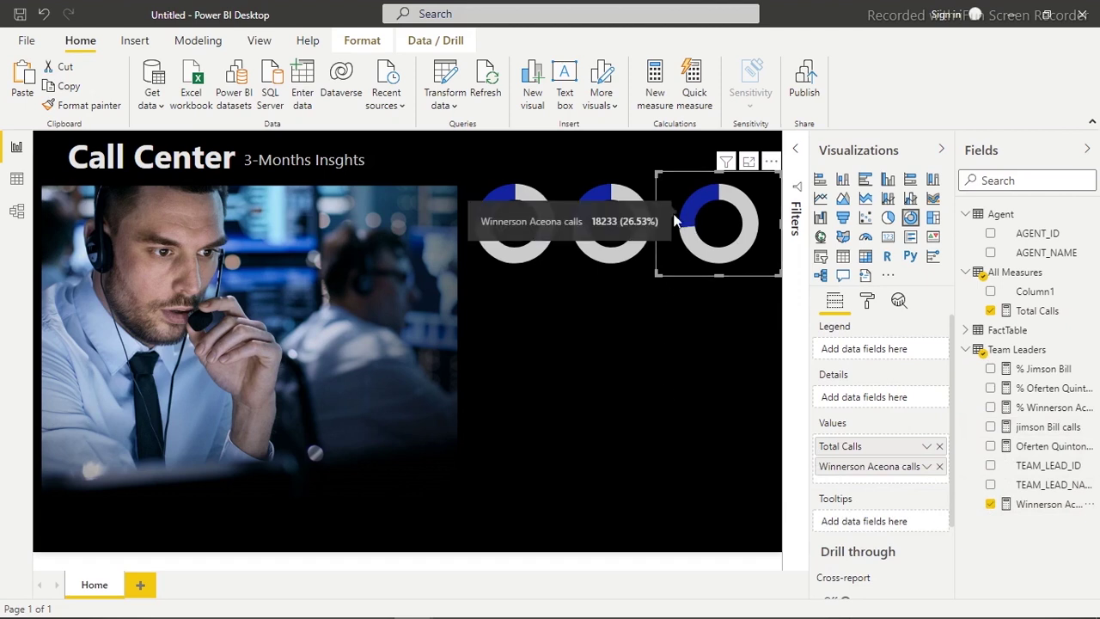
{"action": "left_click", "coordinate": [1036, 507]}
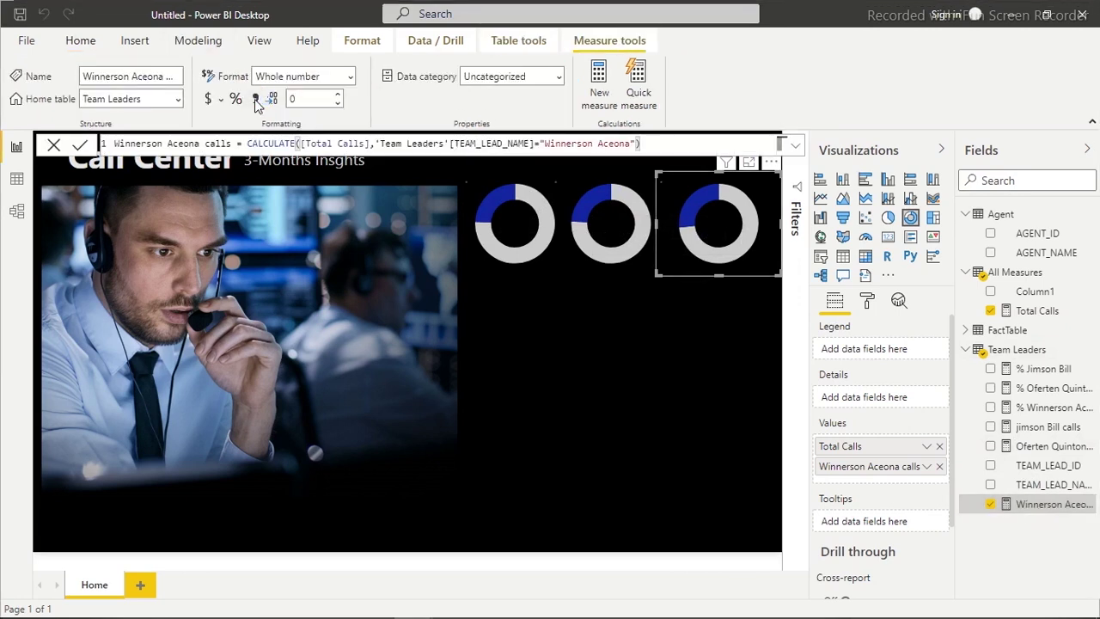
{"action": "left_click", "coordinate": [255, 99]}
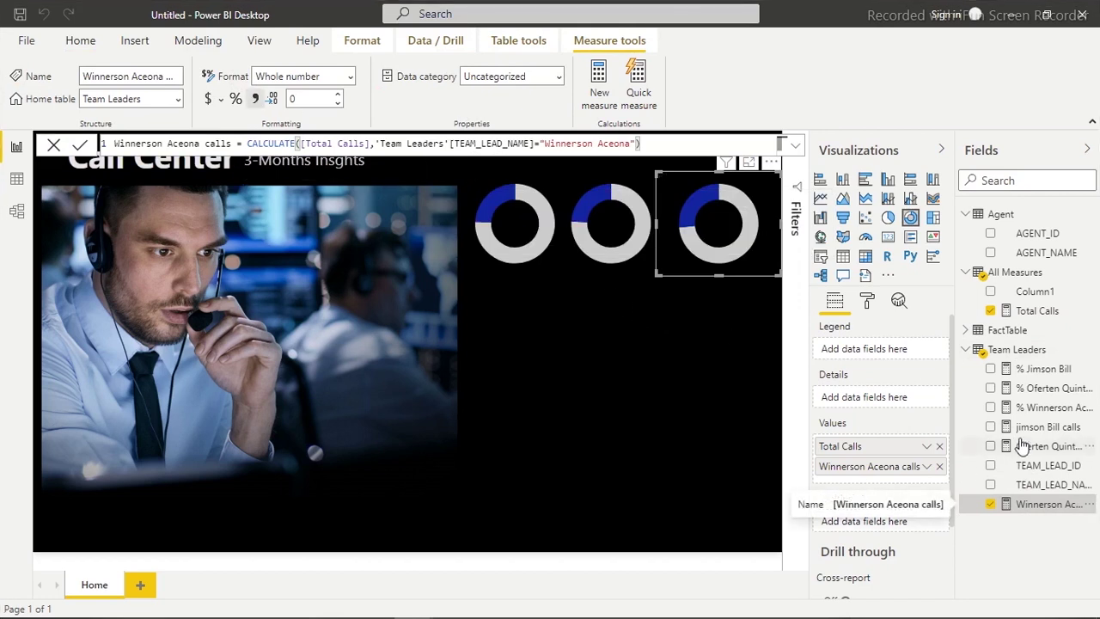
{"action": "left_click", "coordinate": [680, 347]}
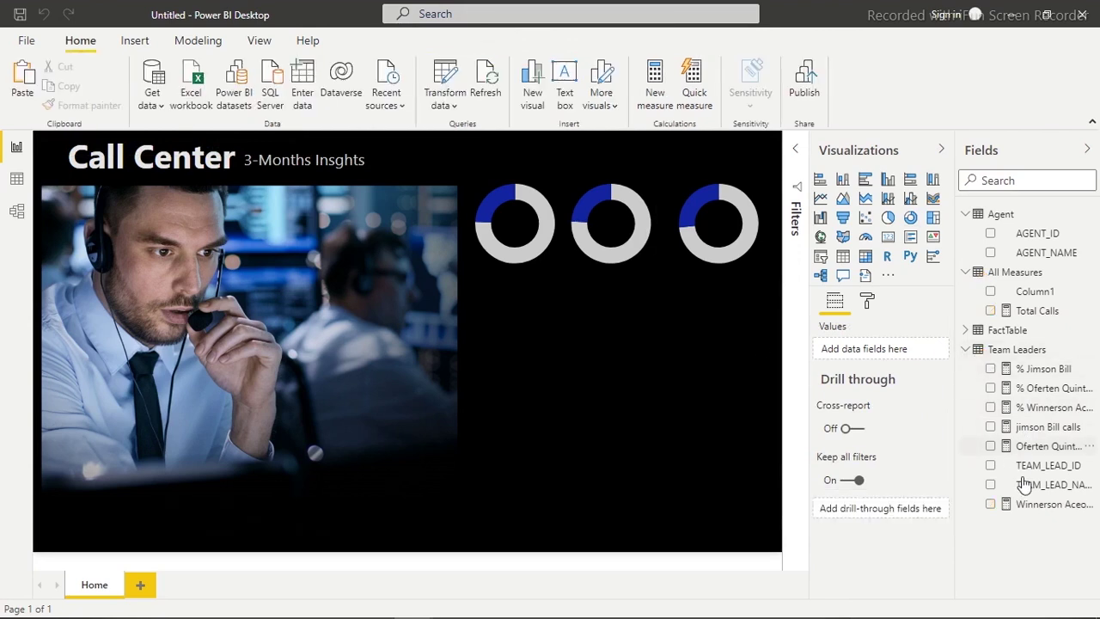
{"action": "mouse_move", "coordinate": [489, 204]}
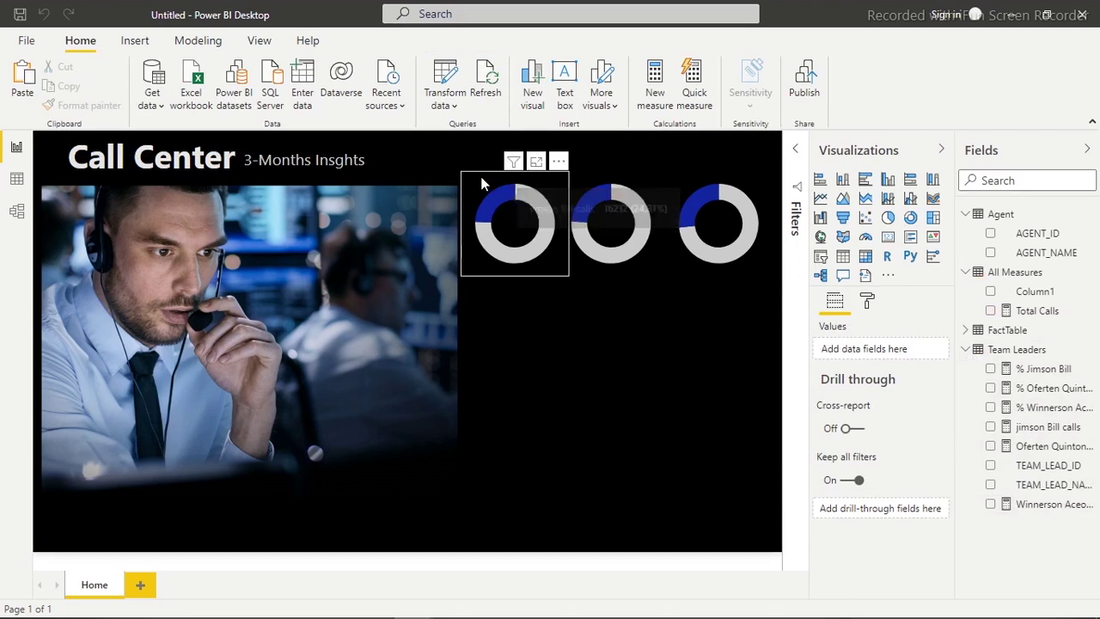
Step: Add a card showing the first leader's percentage measure, sized under the first donut
{"action": "left_click", "coordinate": [481, 182]}
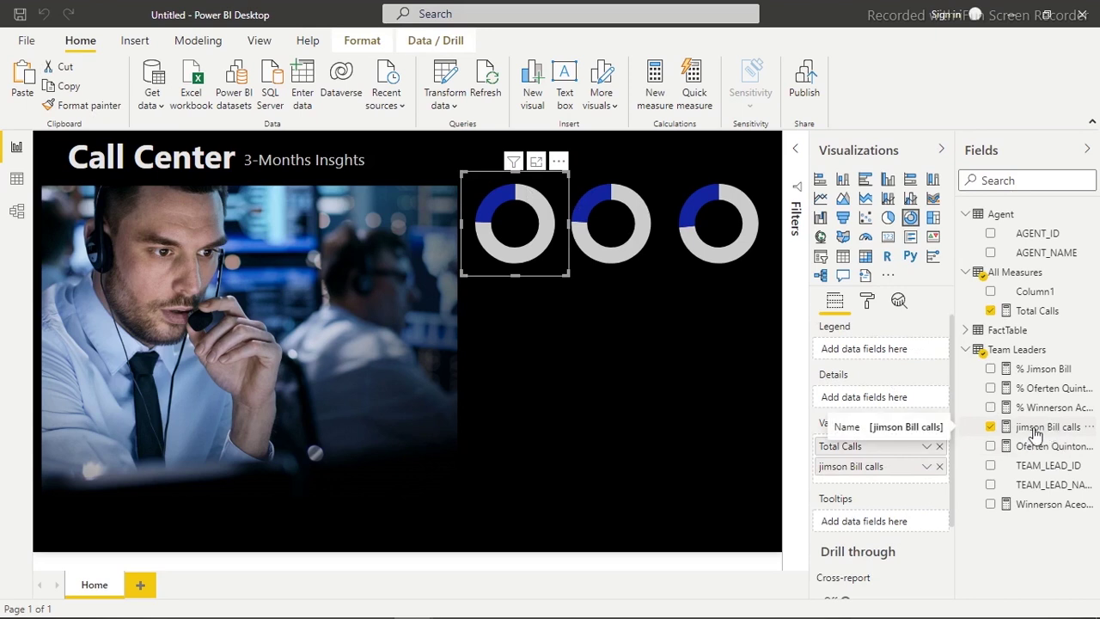
{"action": "left_click", "coordinate": [752, 359]}
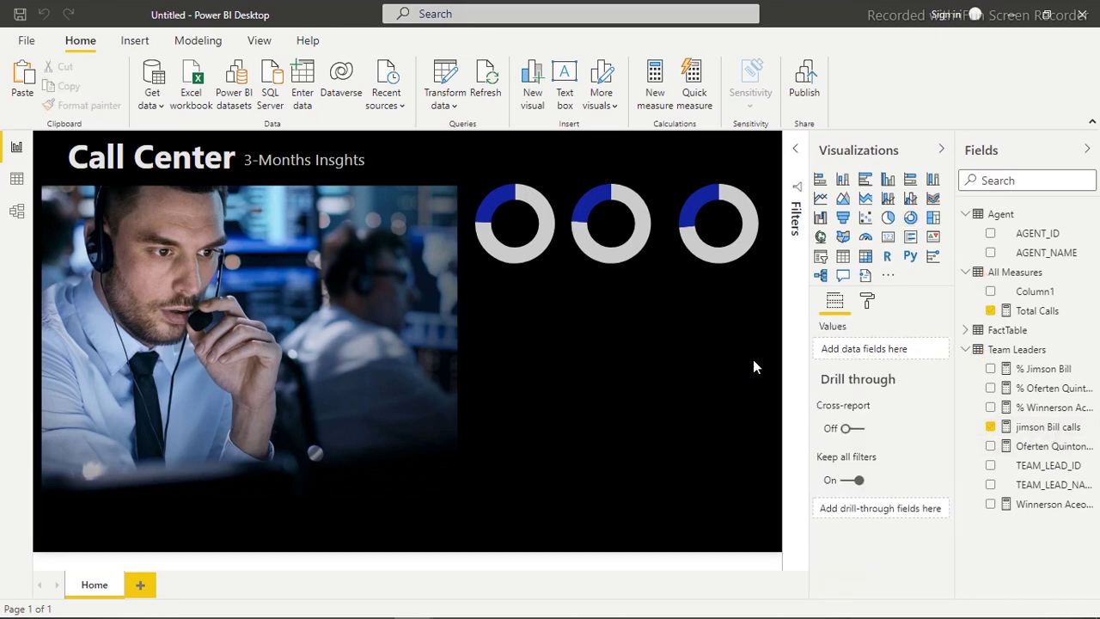
{"action": "left_click", "coordinate": [990, 369]}
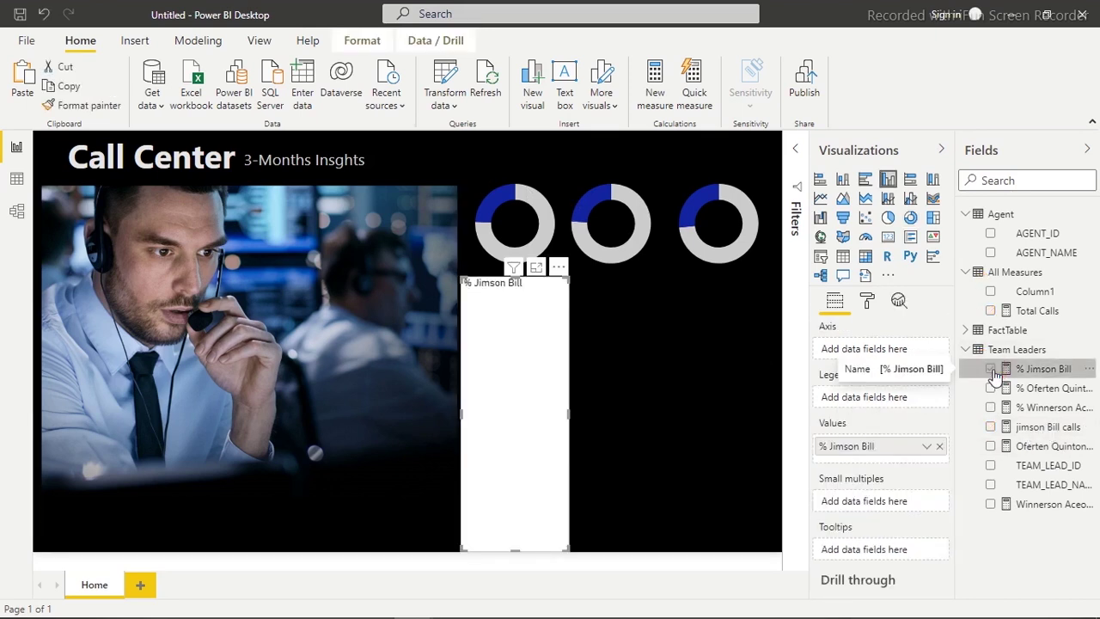
{"action": "left_click", "coordinate": [888, 237]}
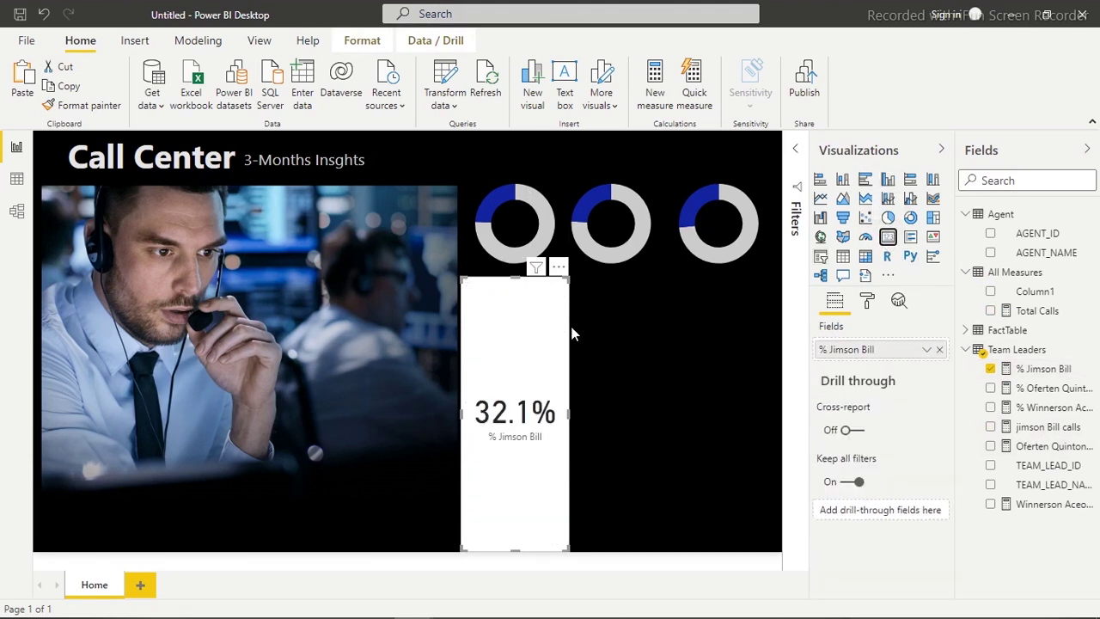
{"action": "left_click_drag", "start_coordinate": [563, 280], "coordinate": [556, 326]}
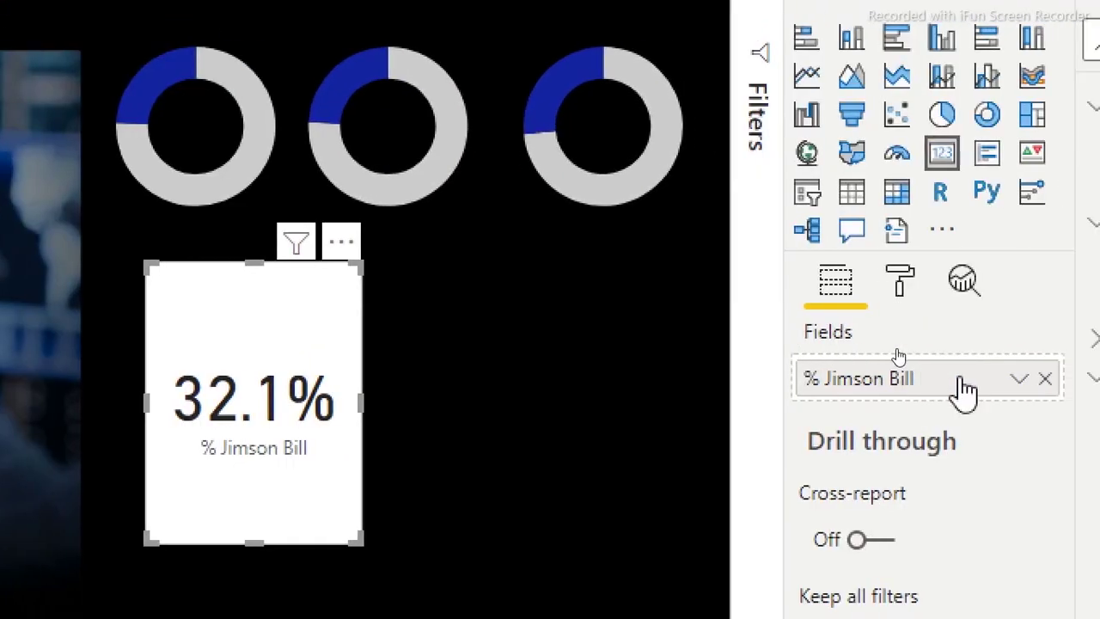
Step: Set the card's data label text size to 25
{"action": "left_click", "coordinate": [901, 290]}
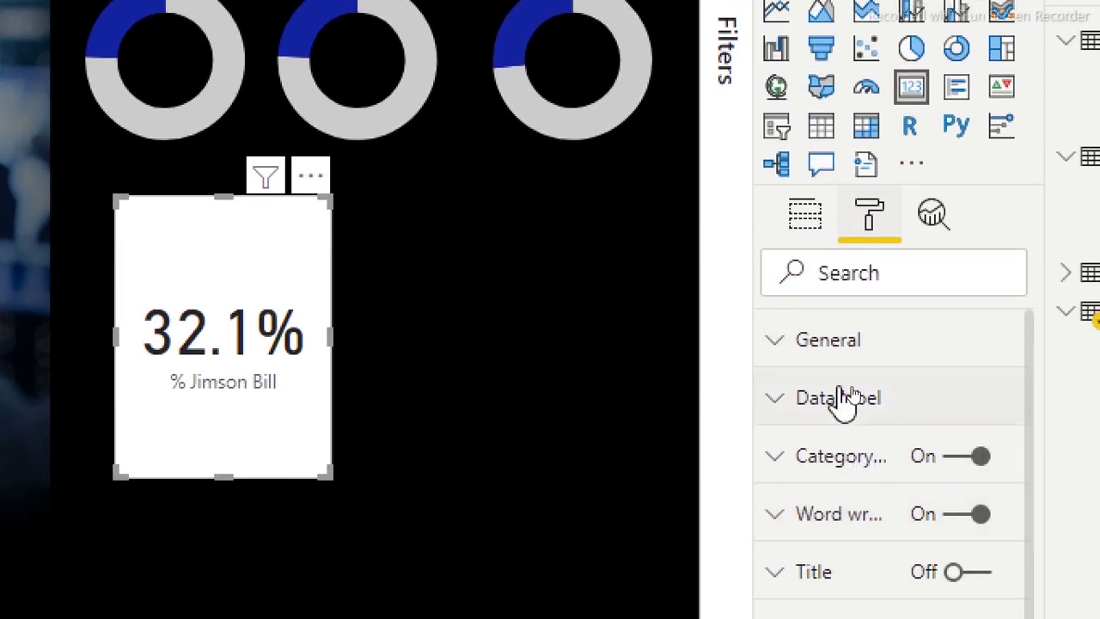
{"action": "left_click", "coordinate": [847, 393]}
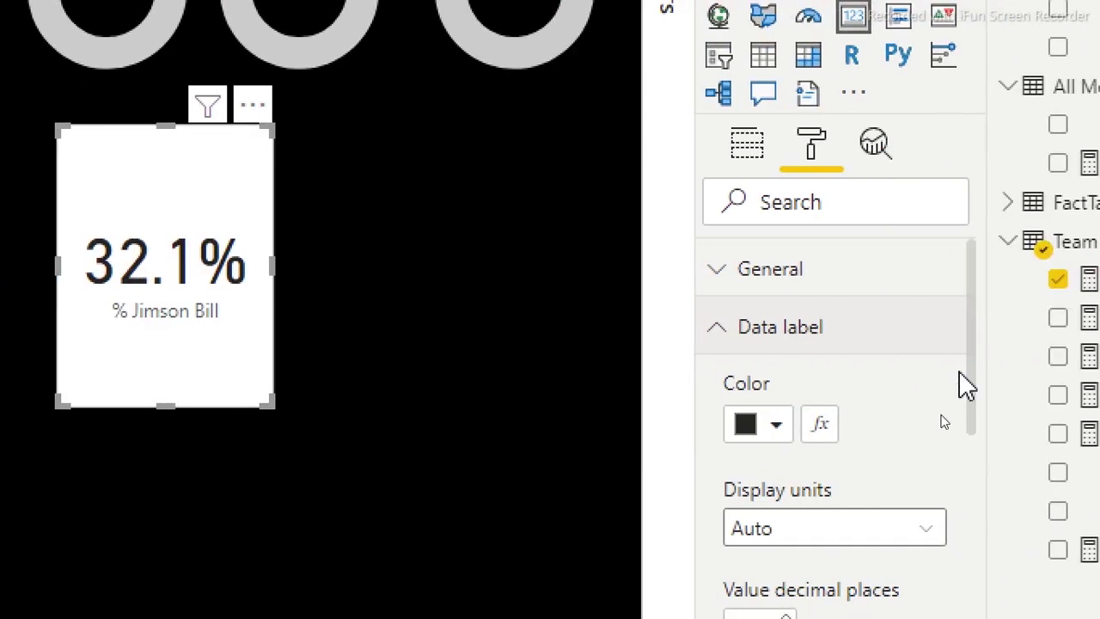
{"action": "left_click_drag", "start_coordinate": [965, 365], "coordinate": [971, 478]}
{"action": "left_click_drag", "start_coordinate": [750, 429], "coordinate": [668, 436]}
{"action": "type", "text": "2"}
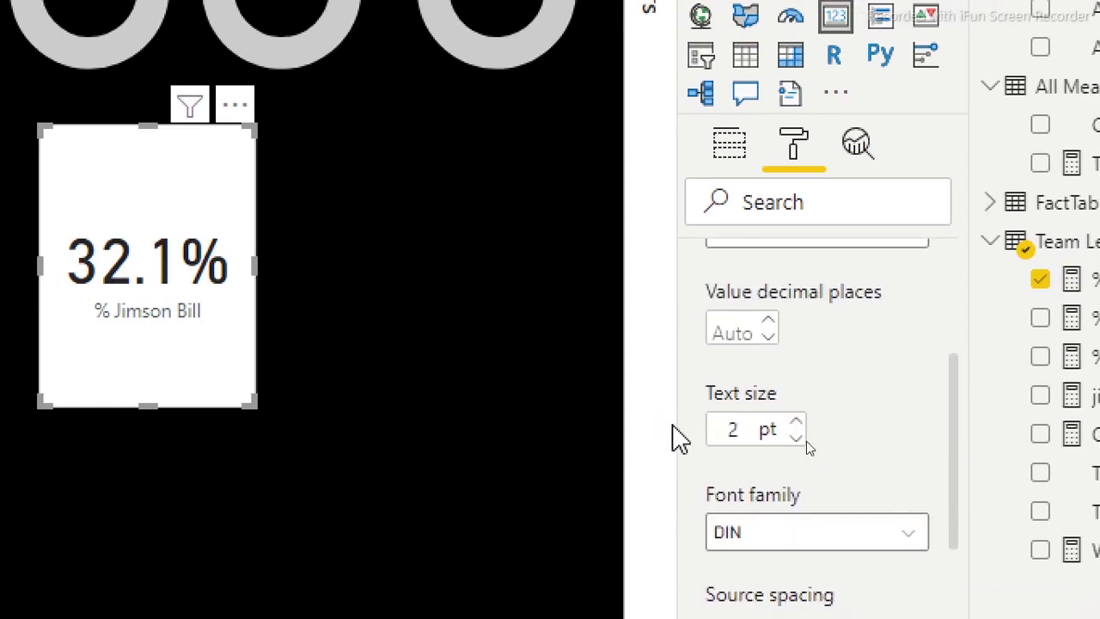
{"action": "type", "text": "5"}
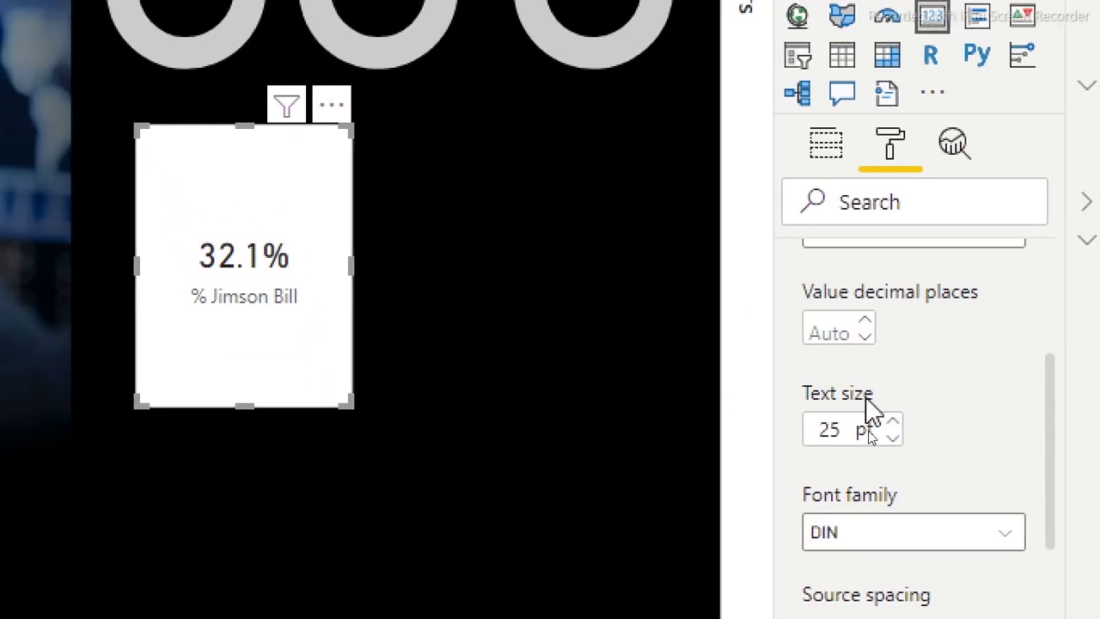
{"action": "left_click_drag", "start_coordinate": [956, 455], "coordinate": [935, 349]}
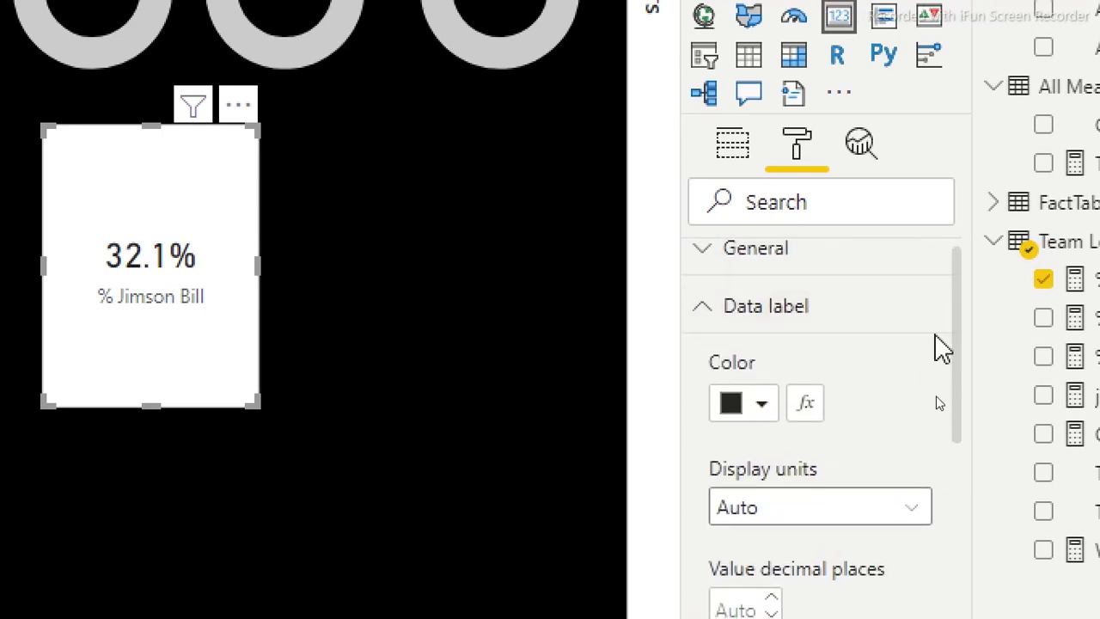
Step: Make the card's 32.1% value white, hide its category label and remove its background
{"action": "left_click", "coordinate": [756, 406]}
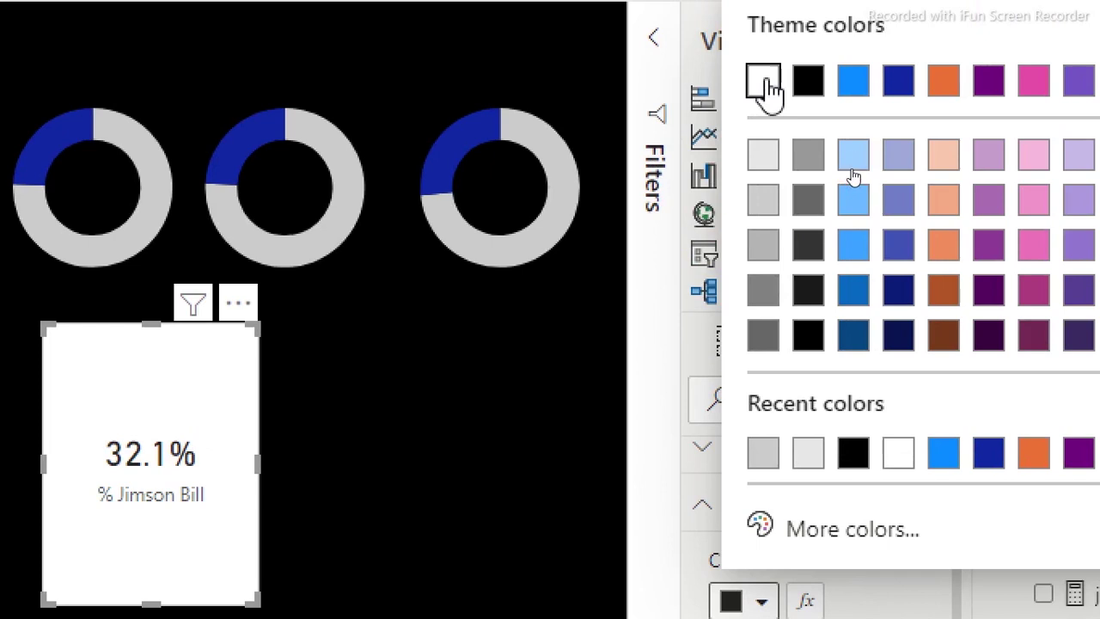
{"action": "left_click", "coordinate": [763, 82]}
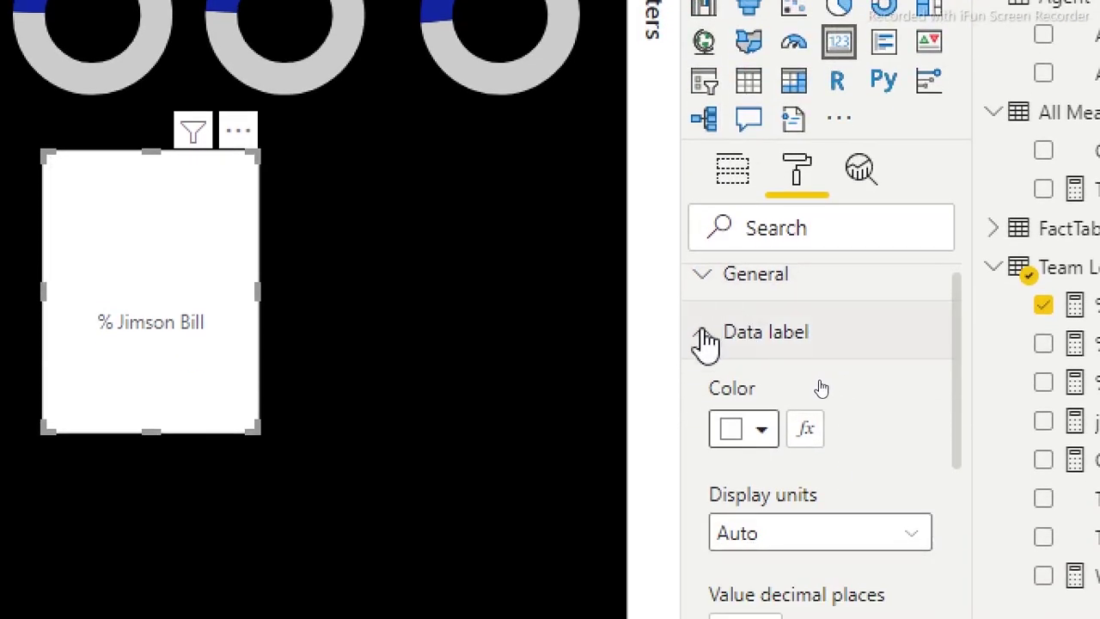
{"action": "left_click", "coordinate": [703, 339]}
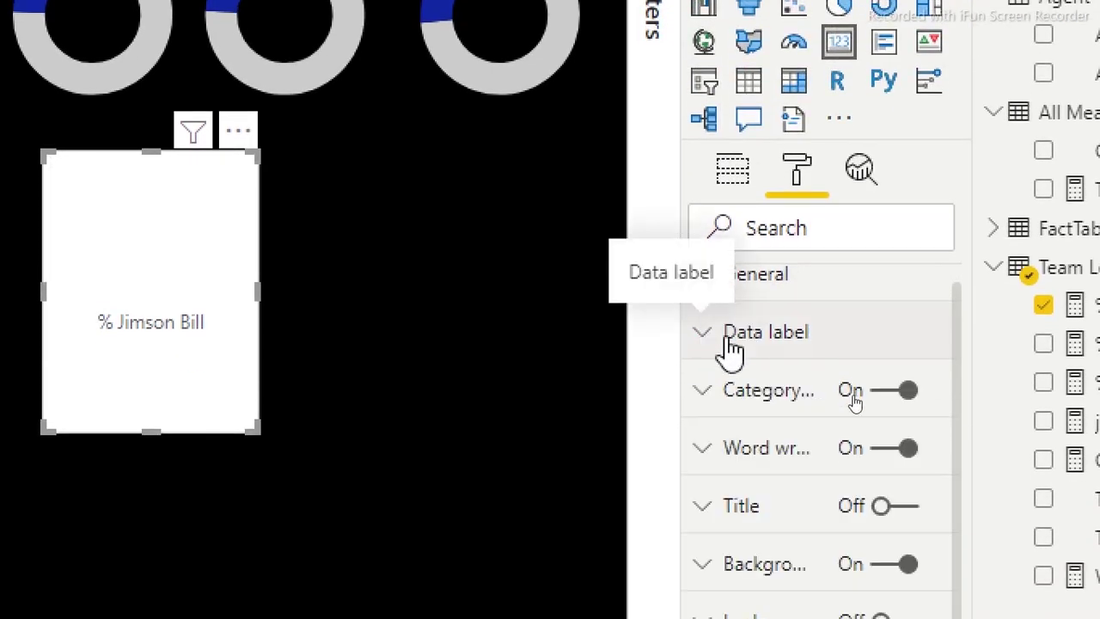
{"action": "left_click", "coordinate": [907, 397]}
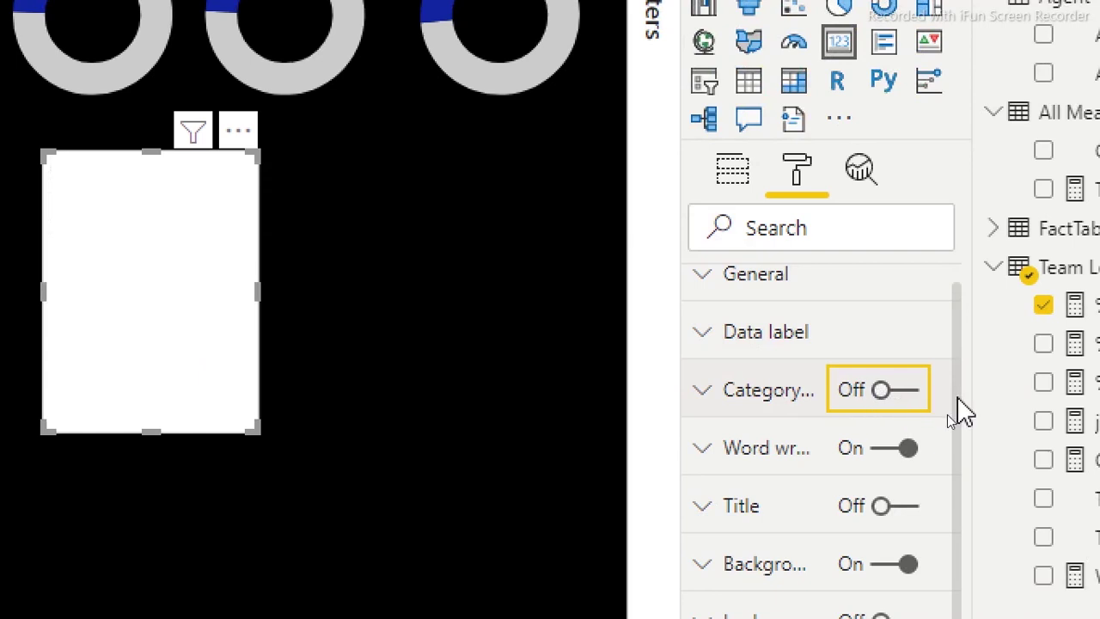
{"action": "scroll", "coordinate": [947, 414], "scroll_direction": "down", "scroll_amount": 1}
{"action": "left_click", "coordinate": [880, 531]}
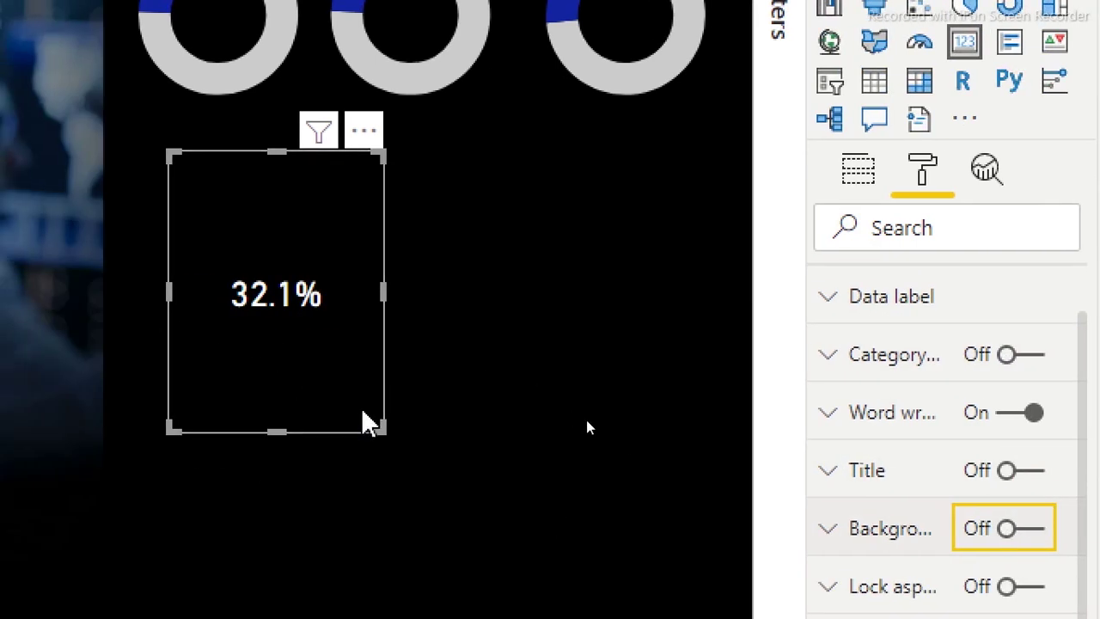
Step: Shrink the card into the first donut's centre and set its value text size to 23 pt
{"action": "left_click_drag", "start_coordinate": [378, 427], "coordinate": [244, 44]}
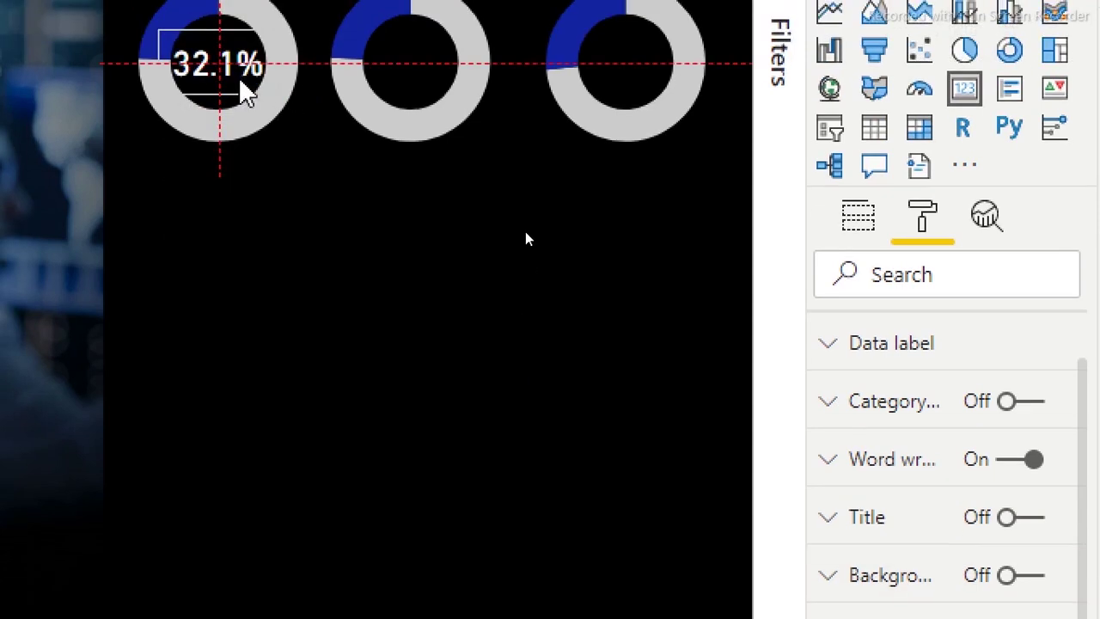
{"action": "left_click_drag", "start_coordinate": [242, 84], "coordinate": [244, 80]}
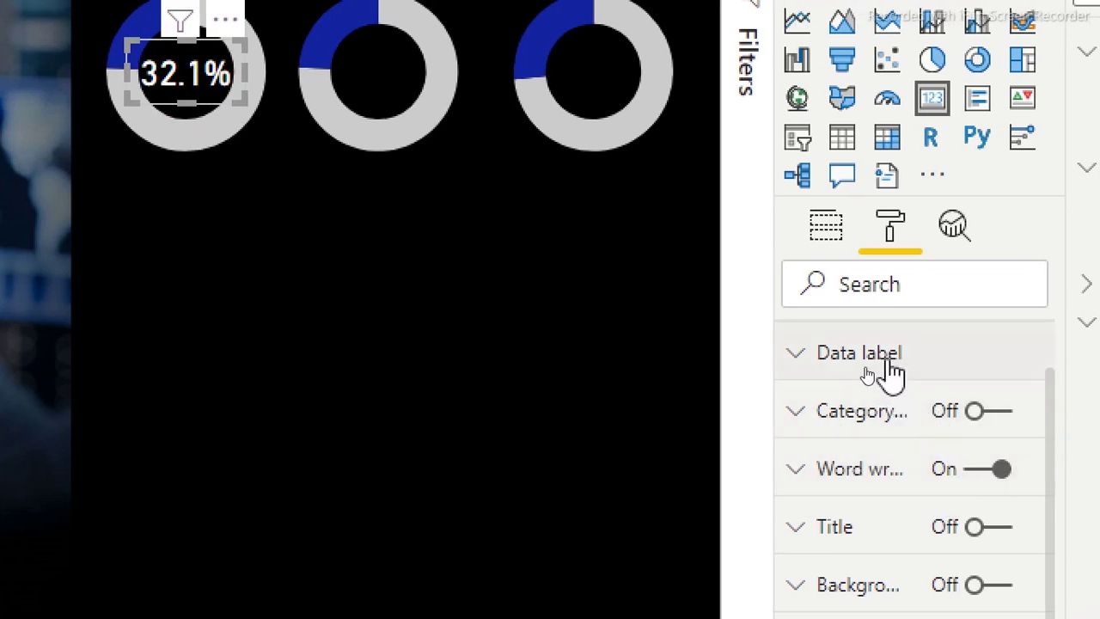
{"action": "left_click", "coordinate": [884, 357]}
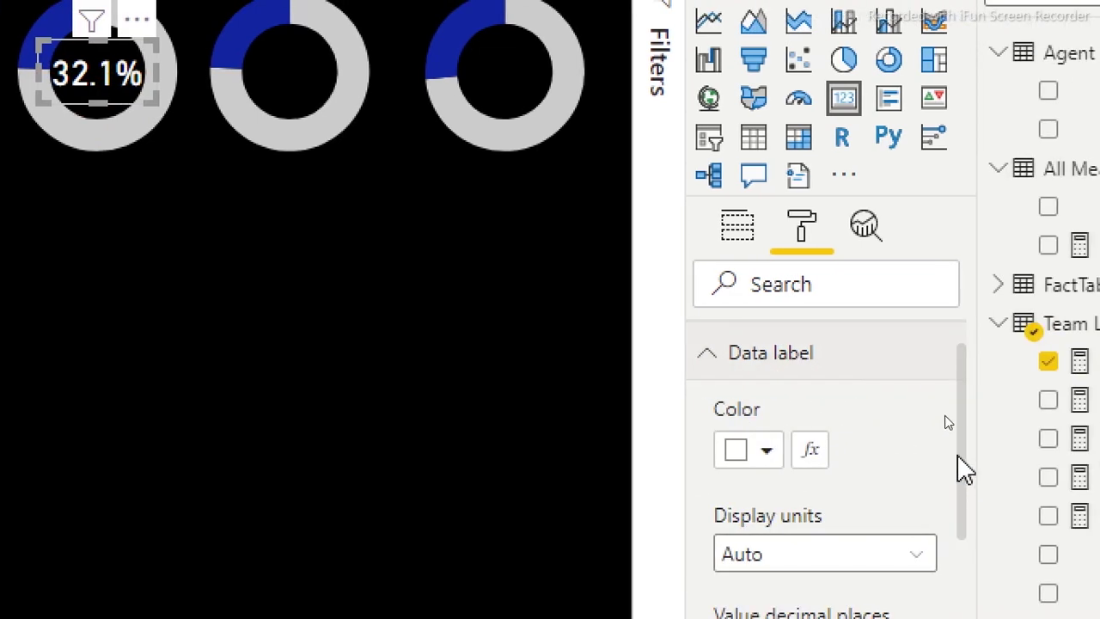
{"action": "scroll", "coordinate": [1040, 446], "scroll_direction": "down", "scroll_amount": 3}
{"action": "scroll", "coordinate": [952, 482], "scroll_direction": "down", "scroll_amount": 3}
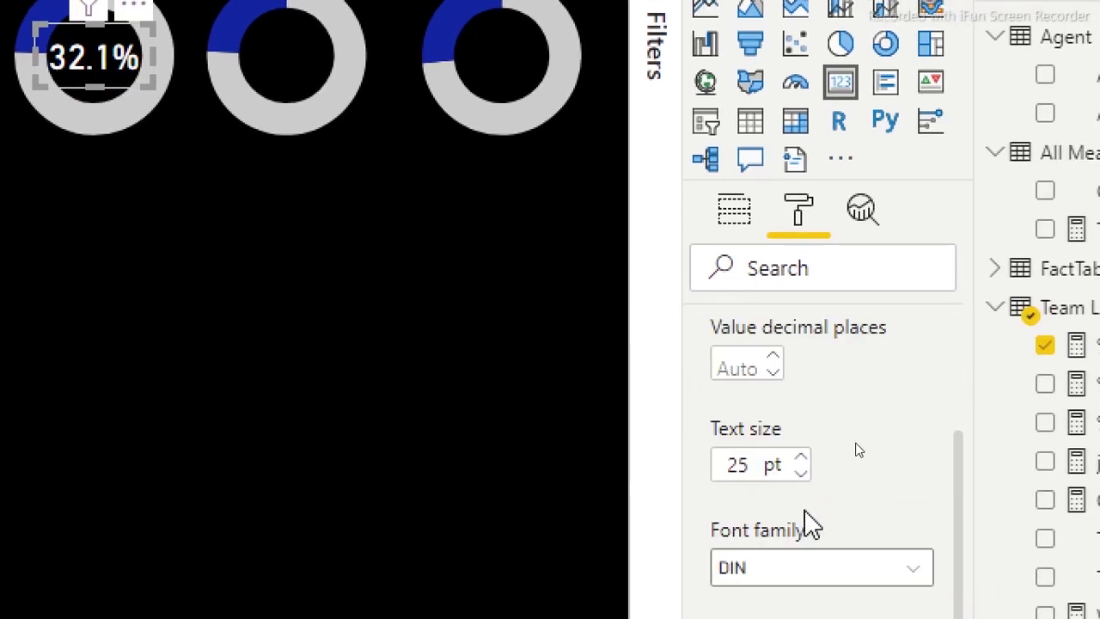
{"action": "left_click_drag", "start_coordinate": [754, 462], "coordinate": [698, 468]}
{"action": "type", "text": "23"}
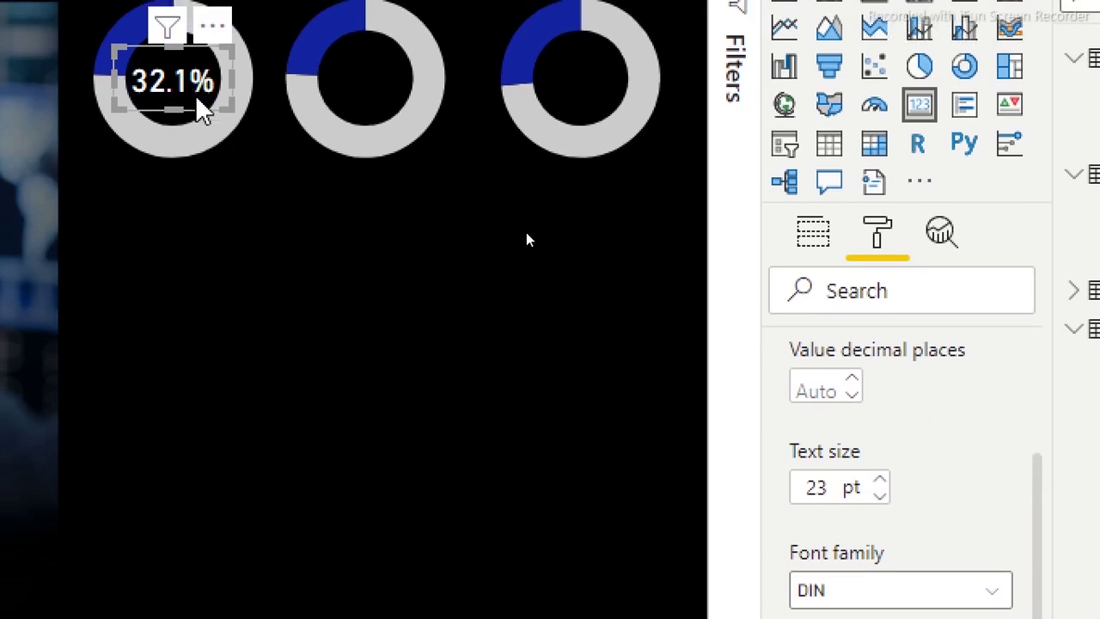
{"action": "key", "text": "ctrl+v"}
Step: Place two pasted copies of the 32.1% card into the centres of the middle and right donuts
{"action": "left_click_drag", "start_coordinate": [196, 98], "coordinate": [383, 99]}
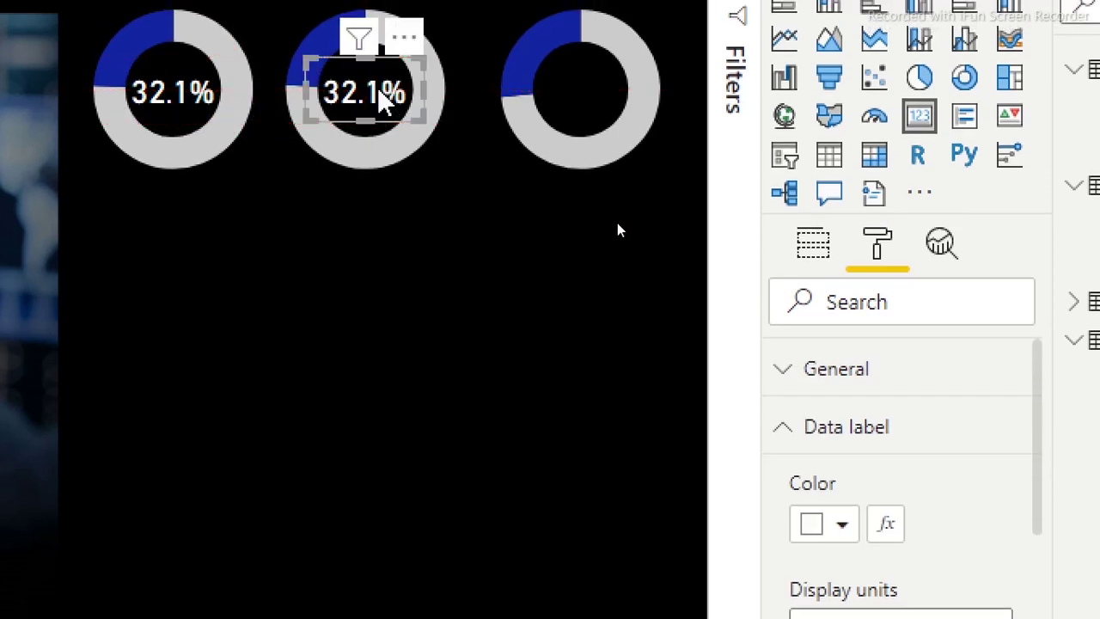
{"action": "key", "text": "ctrl+v"}
{"action": "left_click_drag", "start_coordinate": [380, 102], "coordinate": [583, 97]}
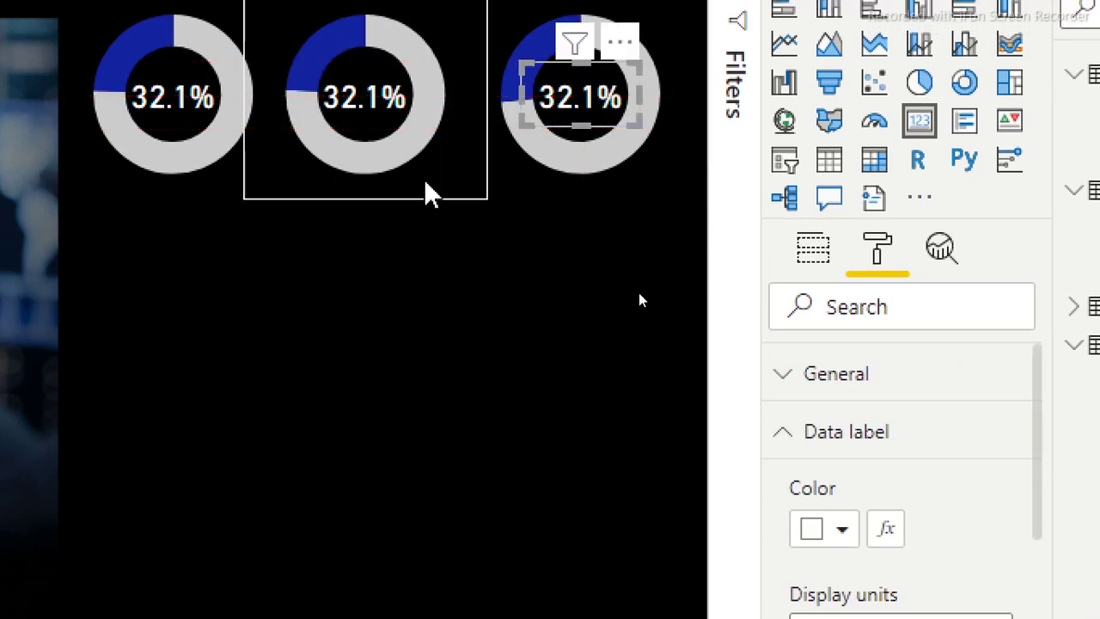
{"action": "left_click", "coordinate": [642, 341]}
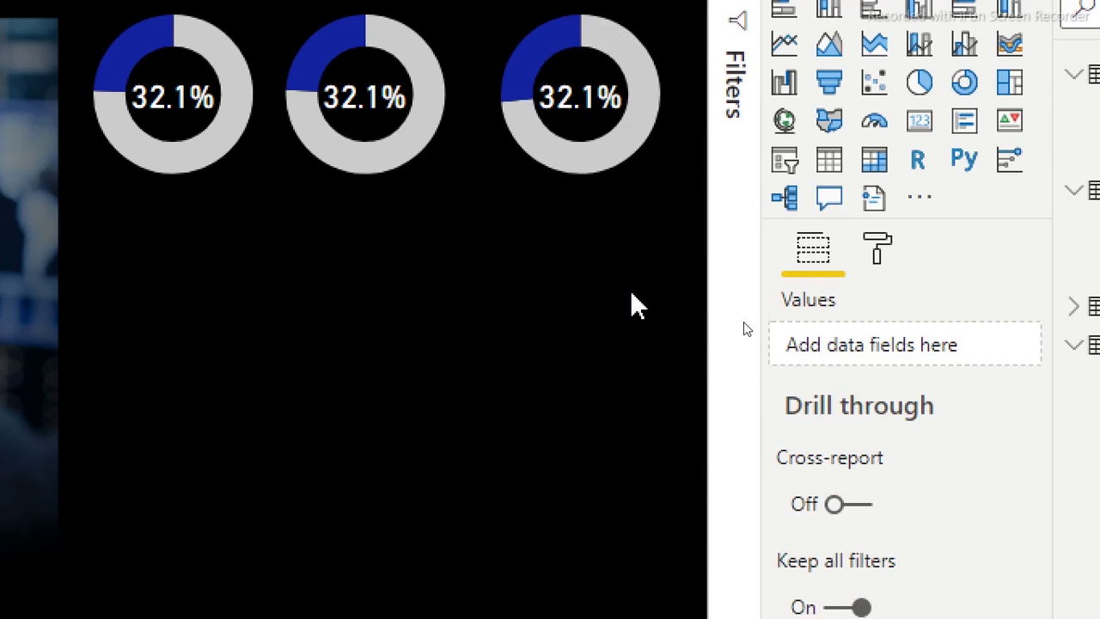
{"action": "left_click", "coordinate": [319, 98]}
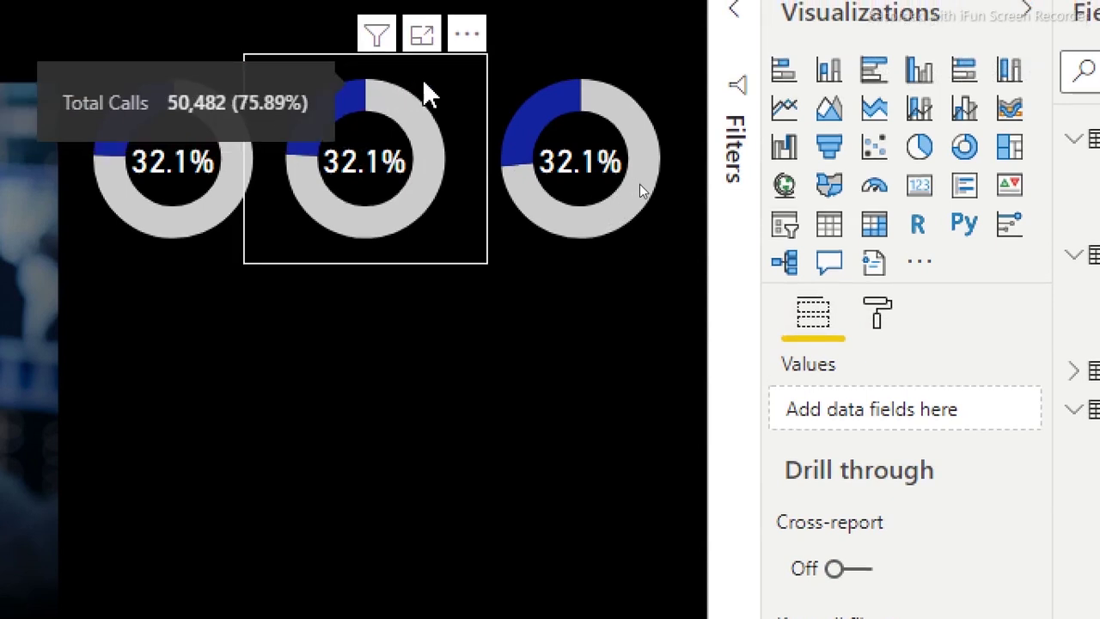
{"action": "mouse_move", "coordinate": [335, 106]}
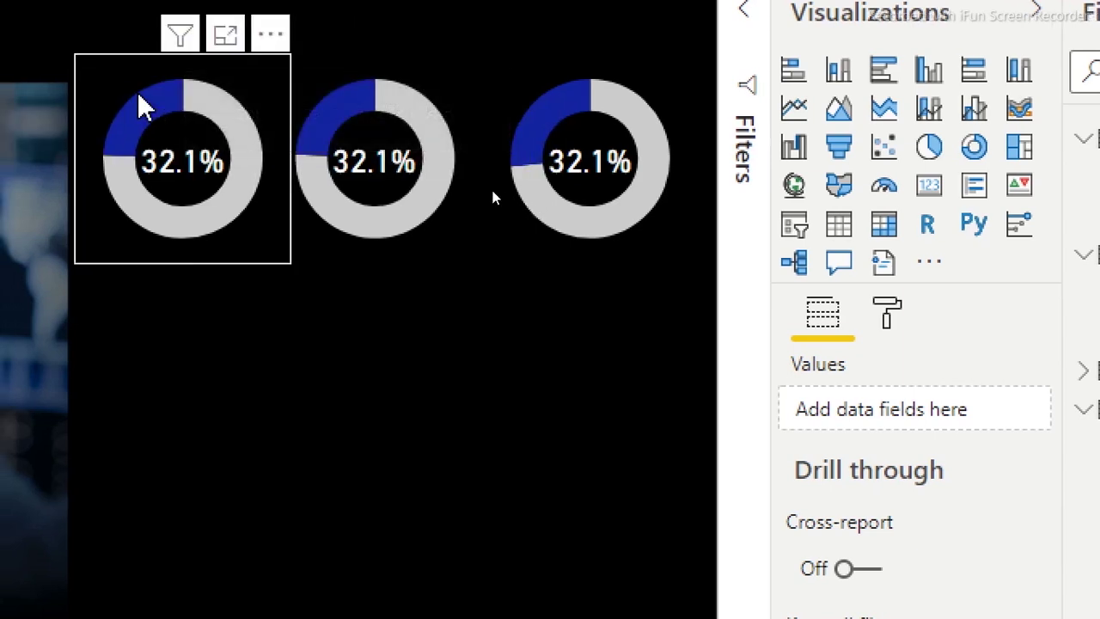
Step: Switch the middle donut's card to the second team leader's percentage, 31.8%
{"action": "left_click", "coordinate": [395, 207]}
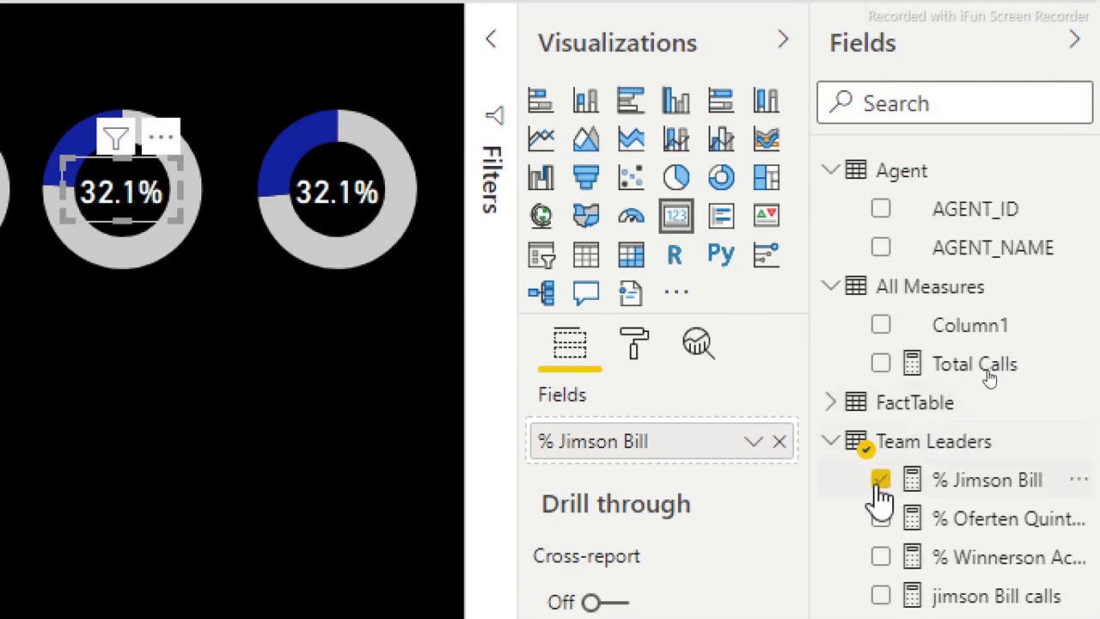
{"action": "left_click", "coordinate": [881, 481]}
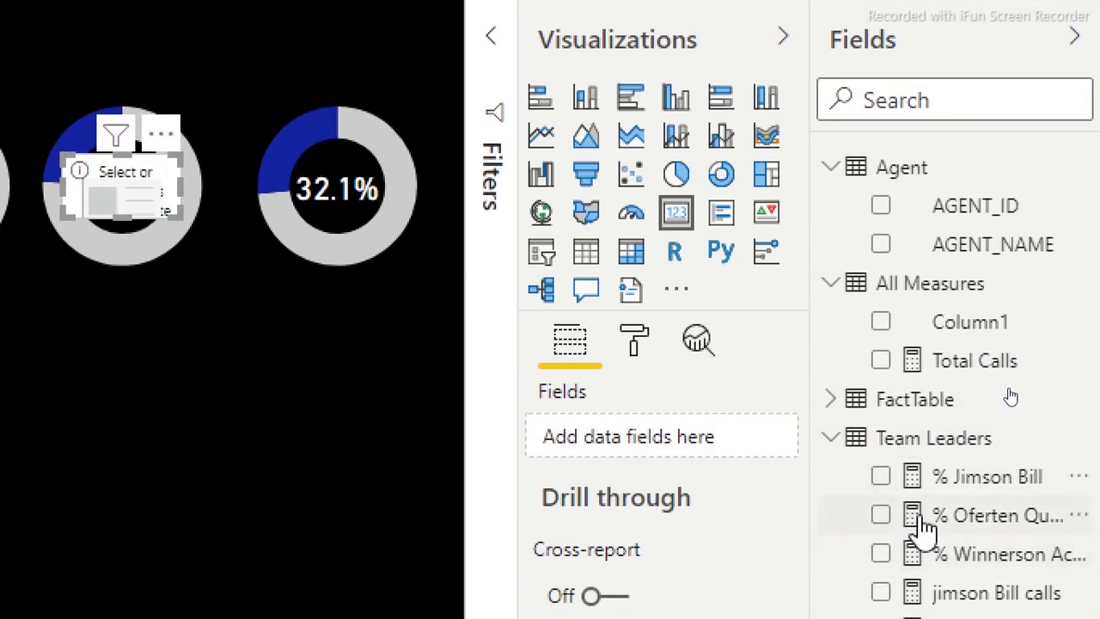
{"action": "left_click", "coordinate": [883, 517]}
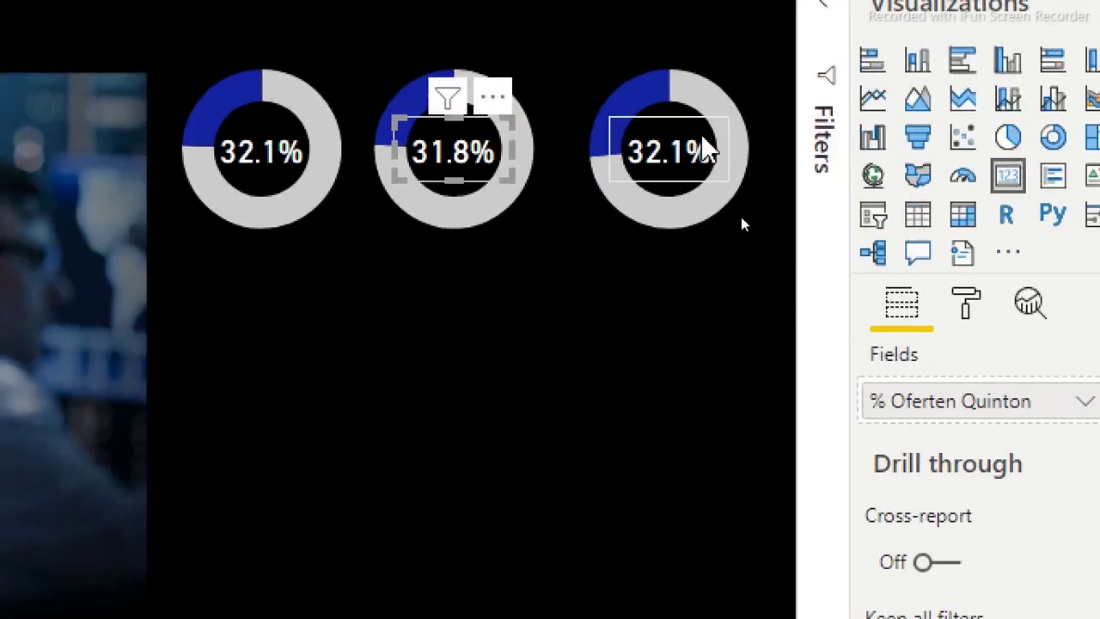
Step: Switch the right donut's card to the third team leader's percentage, 36.1%
{"action": "left_click", "coordinate": [727, 225]}
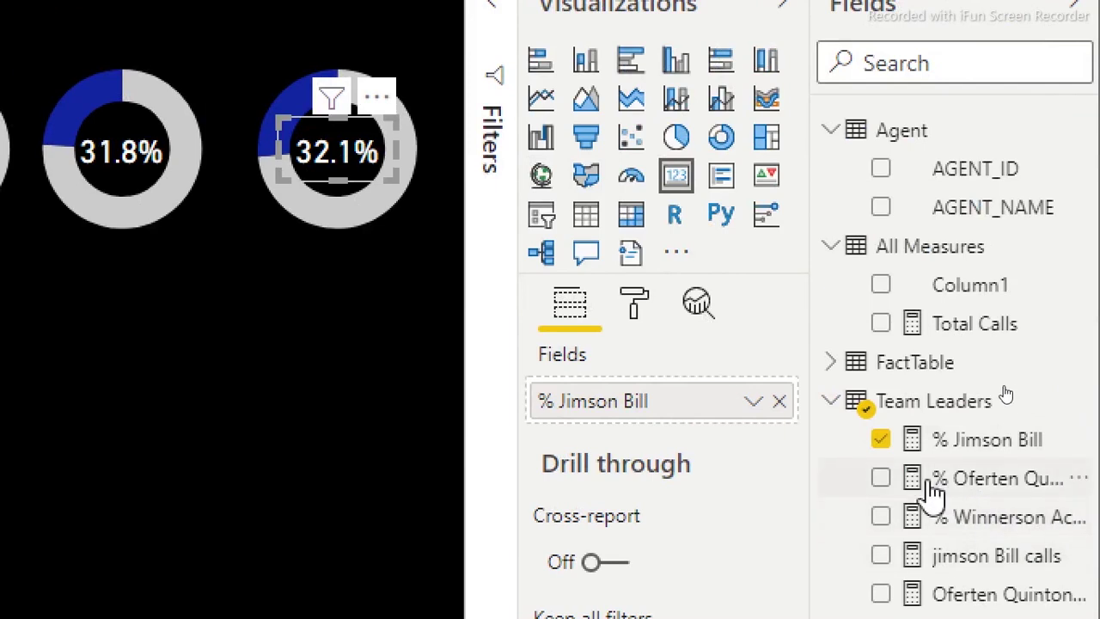
{"action": "left_click", "coordinate": [879, 440]}
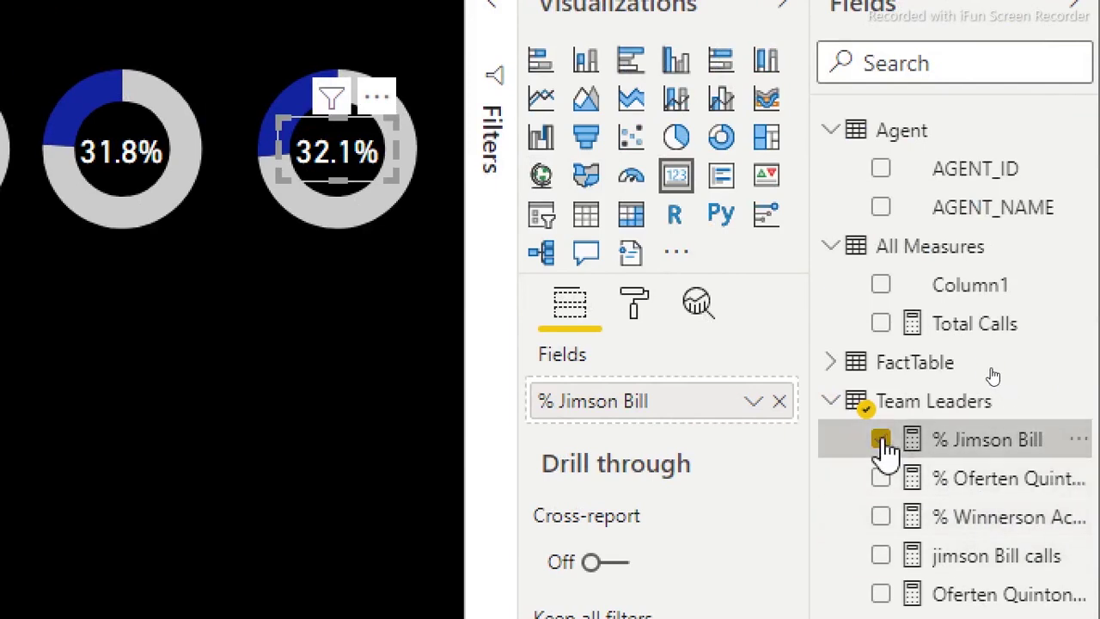
{"action": "left_click", "coordinate": [880, 516]}
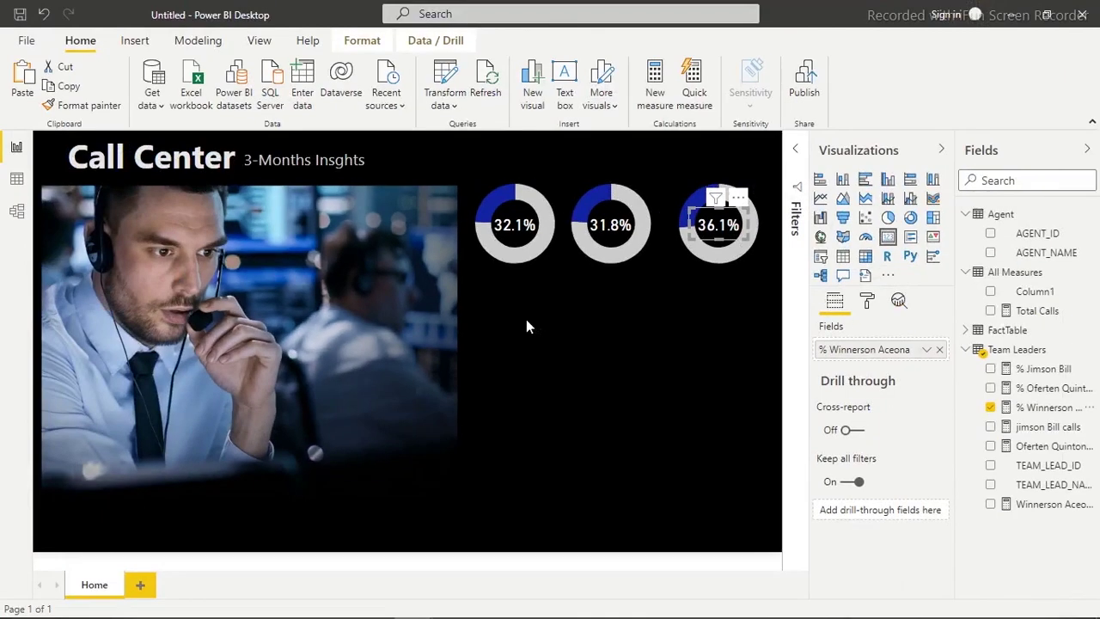
{"action": "left_click", "coordinate": [527, 325]}
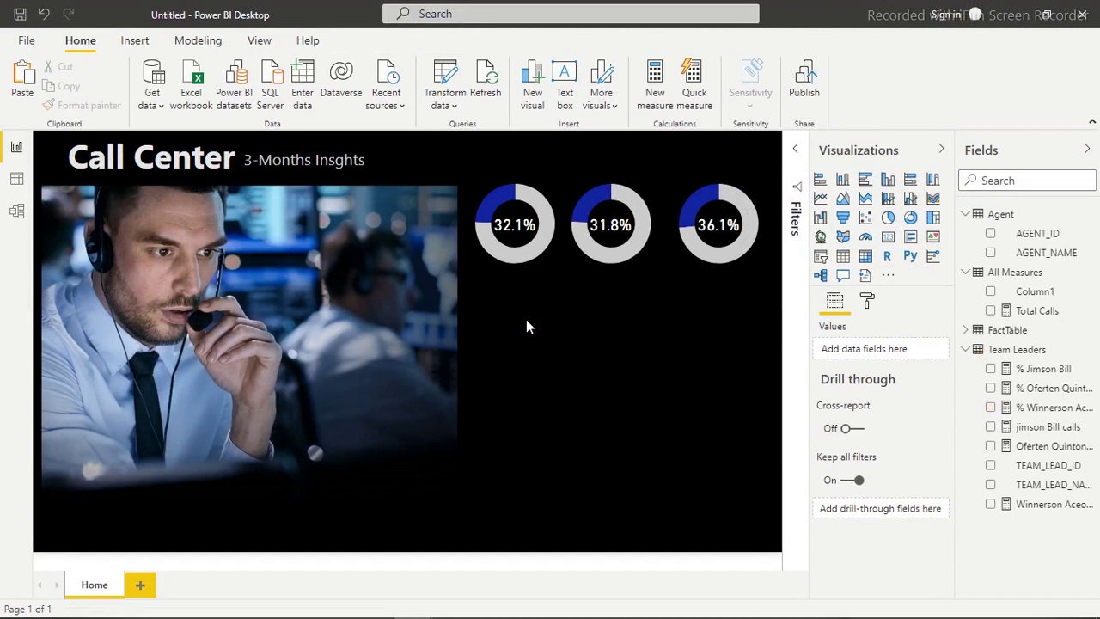
{"action": "mouse_move", "coordinate": [333, 607]}
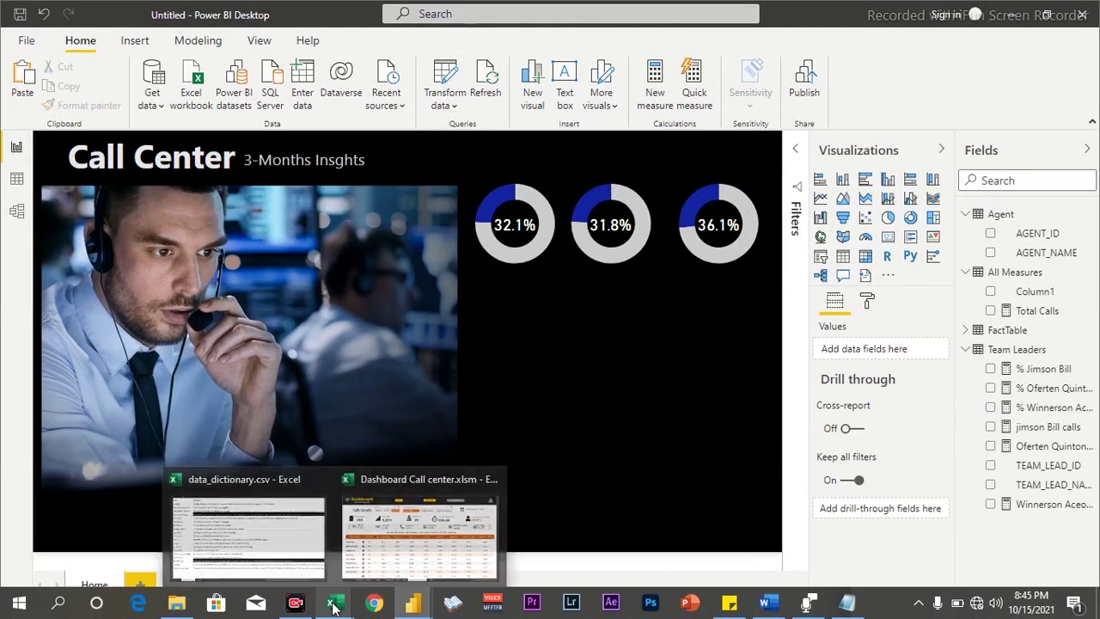
{"action": "mouse_move", "coordinate": [413, 604]}
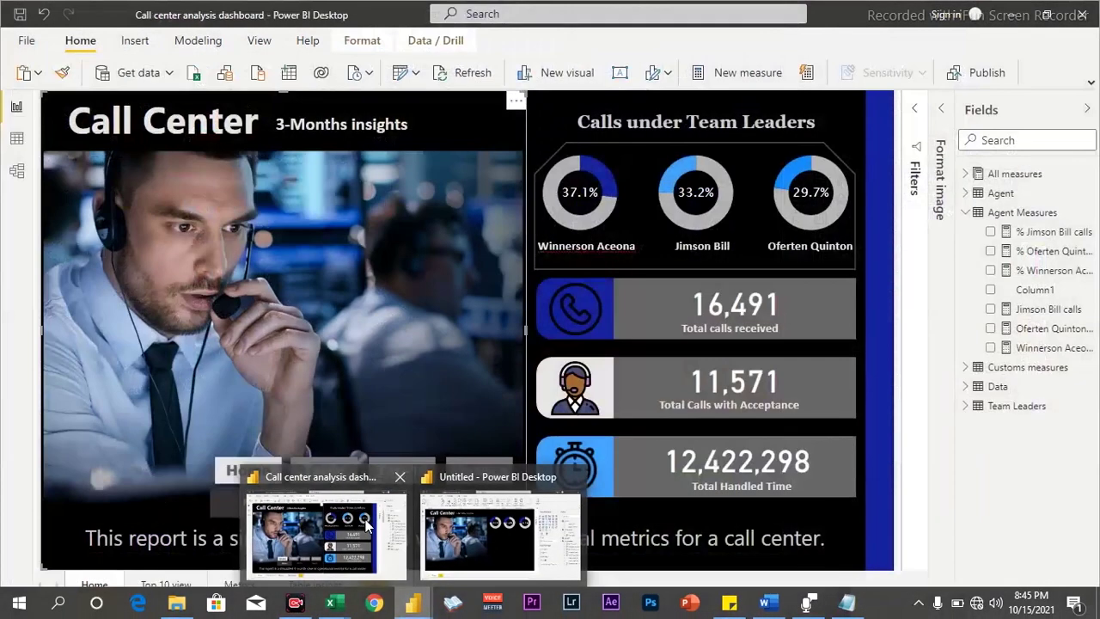
{"action": "left_click", "coordinate": [375, 508]}
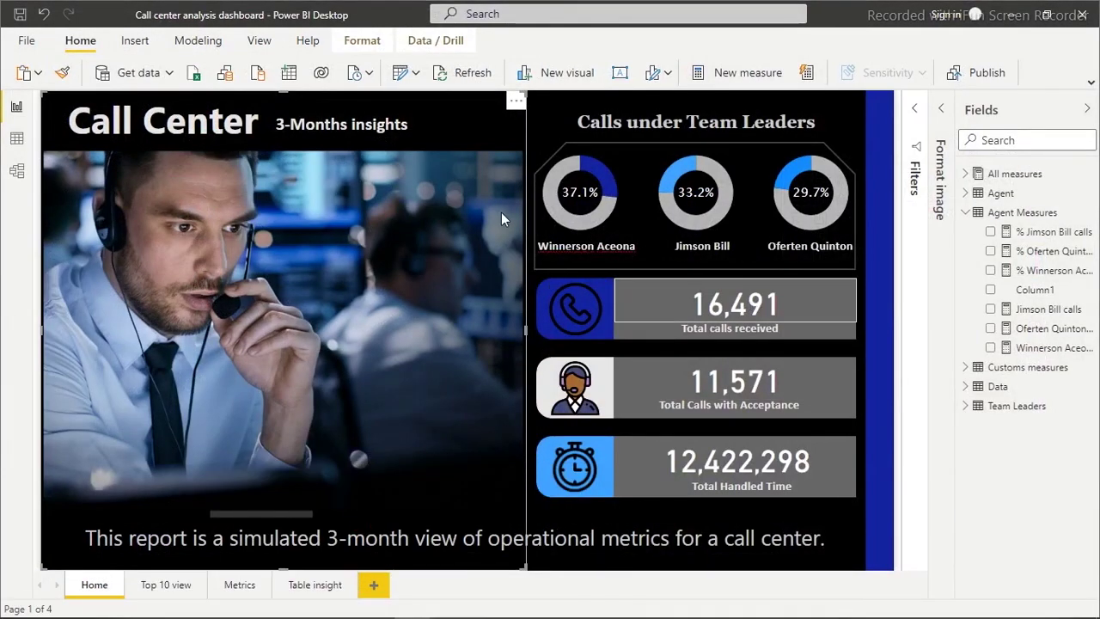
{"action": "left_click", "coordinate": [544, 108]}
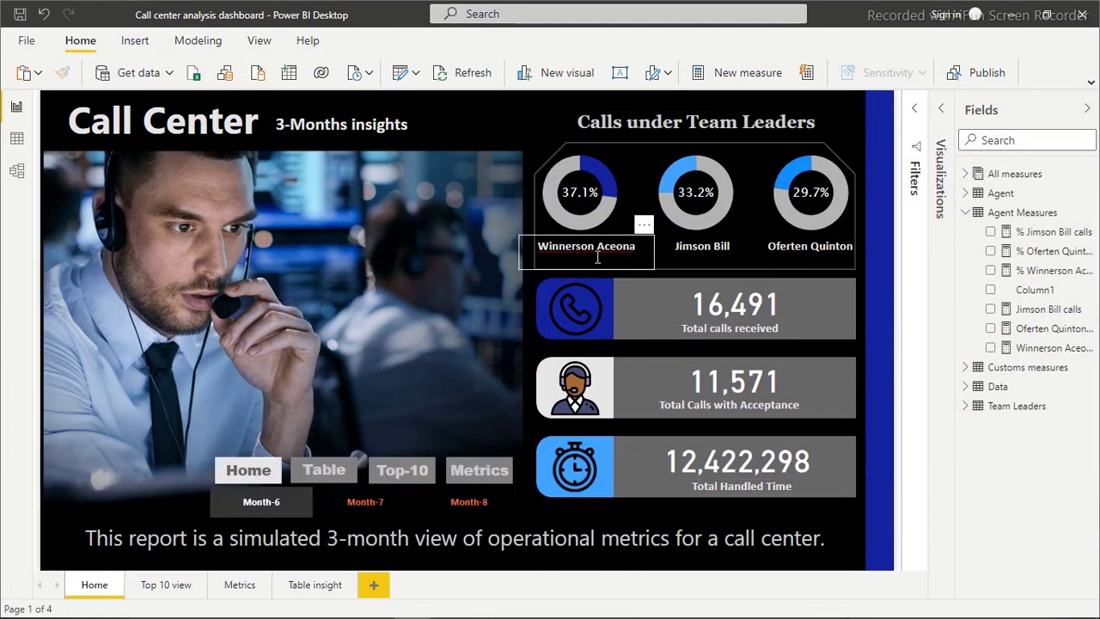
{"action": "left_click", "coordinate": [777, 241]}
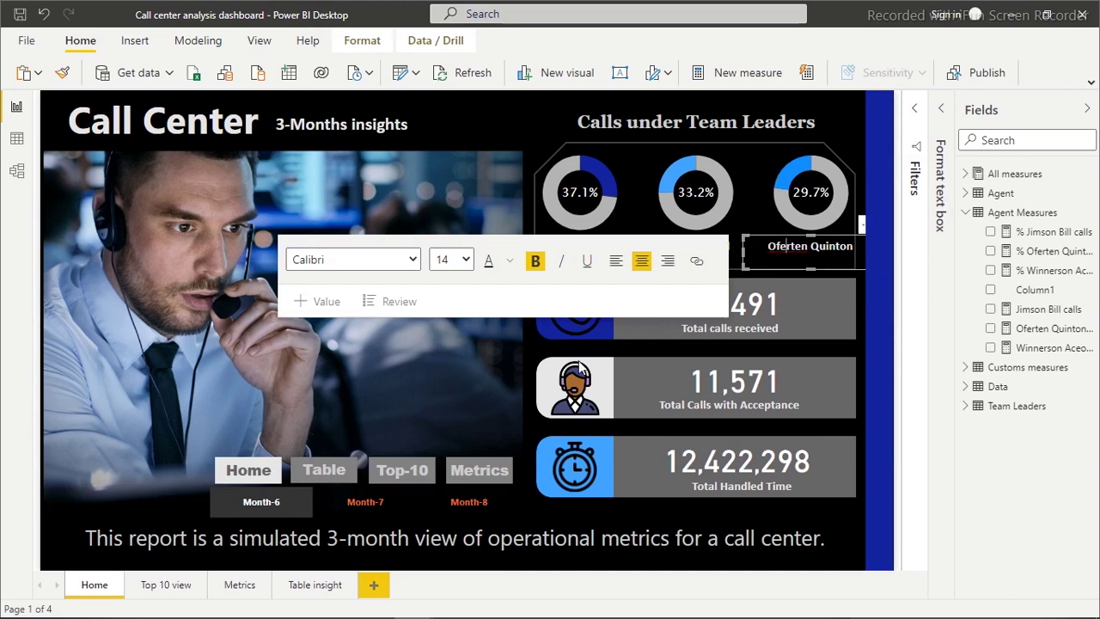
{"action": "left_click", "coordinate": [560, 251]}
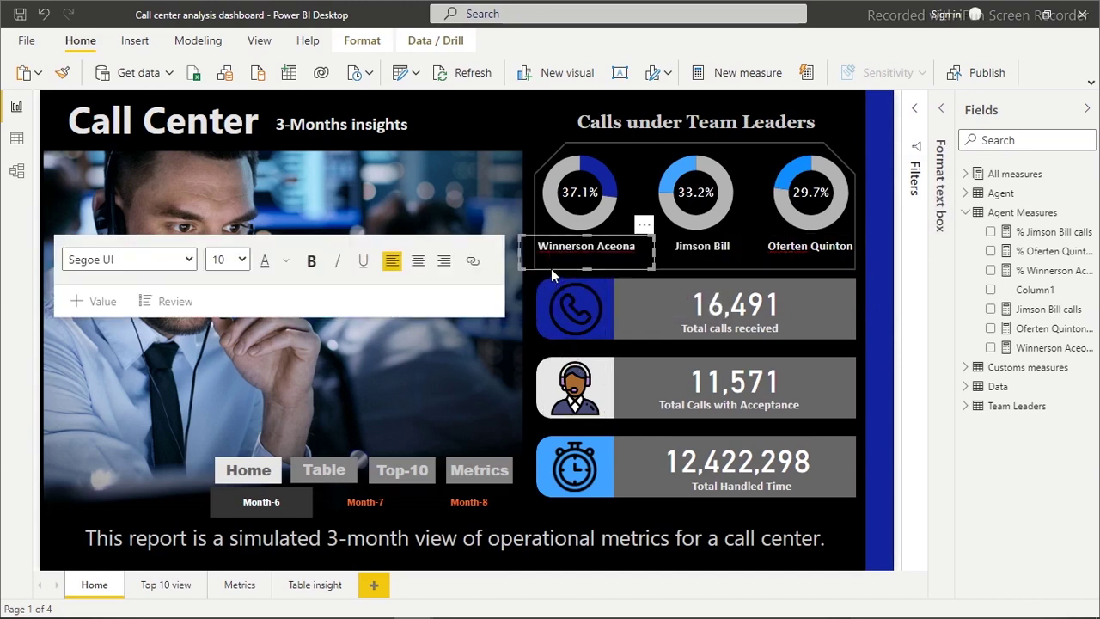
{"action": "left_click", "coordinate": [702, 253], "text": "ctrl"}
{"action": "left_click", "coordinate": [827, 249], "text": "ctrl"}
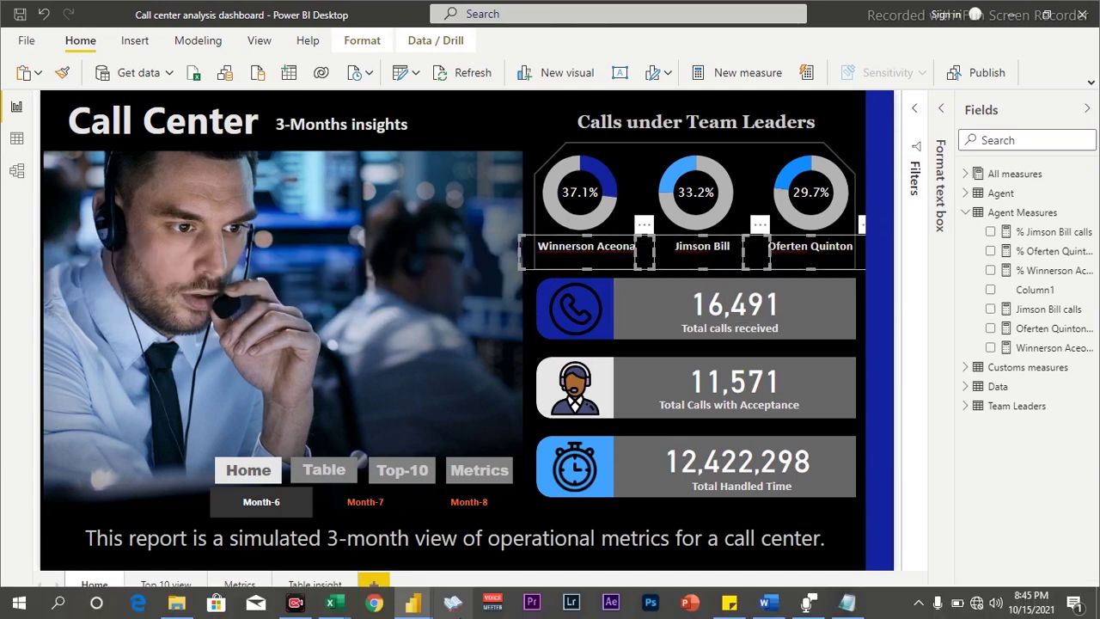
{"action": "mouse_move", "coordinate": [329, 601]}
{"action": "mouse_move", "coordinate": [413, 601]}
{"action": "left_click", "coordinate": [468, 541]}
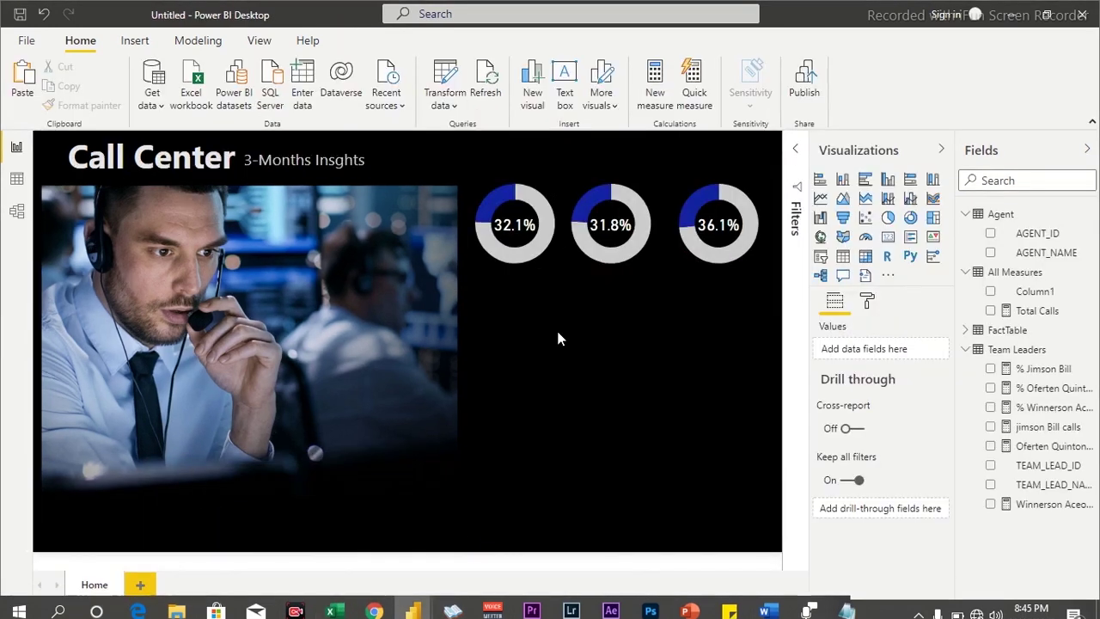
{"action": "key", "text": "ctrl+v"}
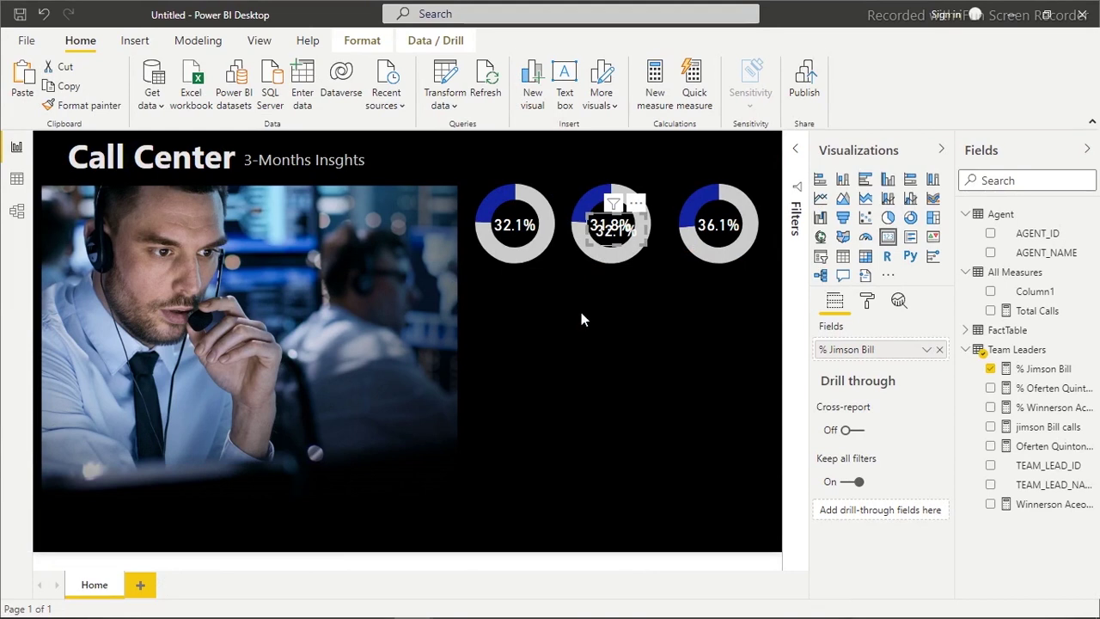
{"action": "key", "text": "Delete"}
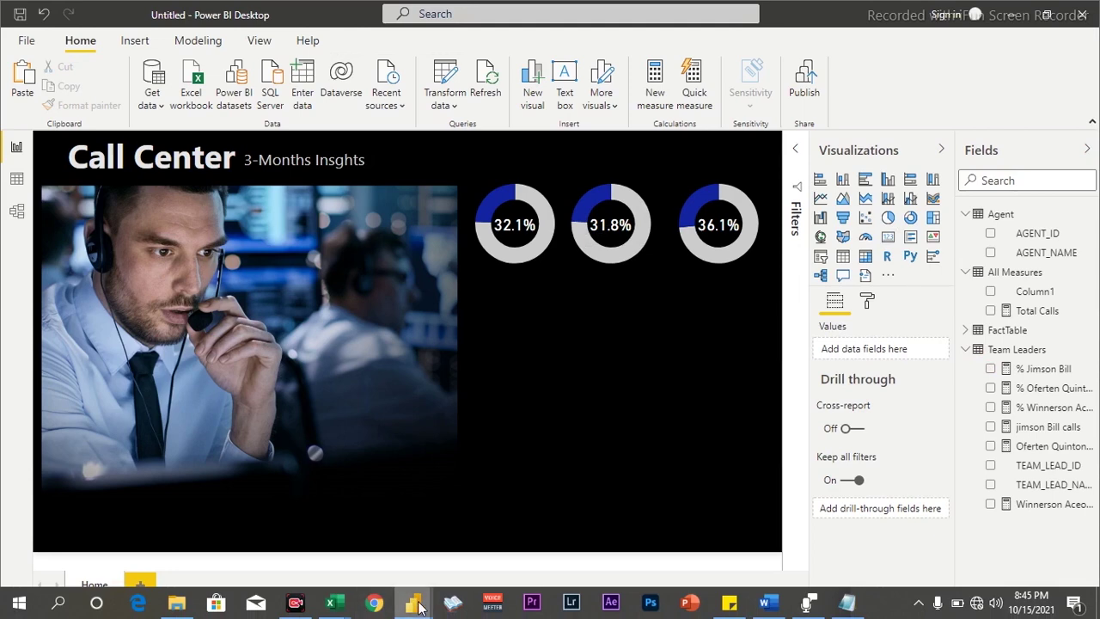
{"action": "mouse_move", "coordinate": [418, 607]}
{"action": "left_click", "coordinate": [326, 537]}
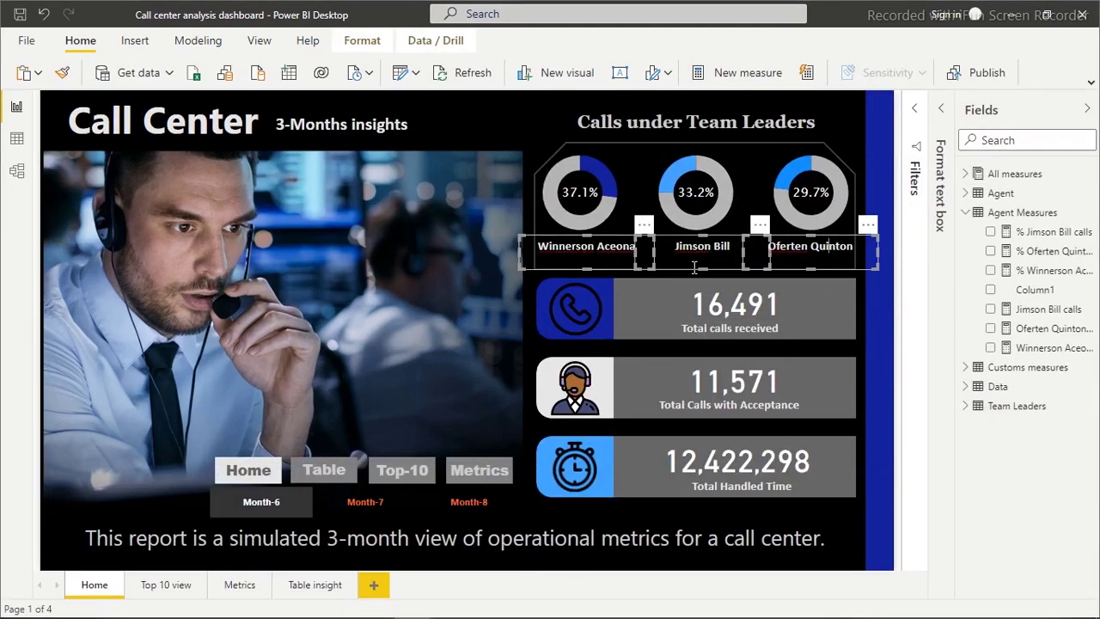
{"action": "left_click", "coordinate": [39, 73]}
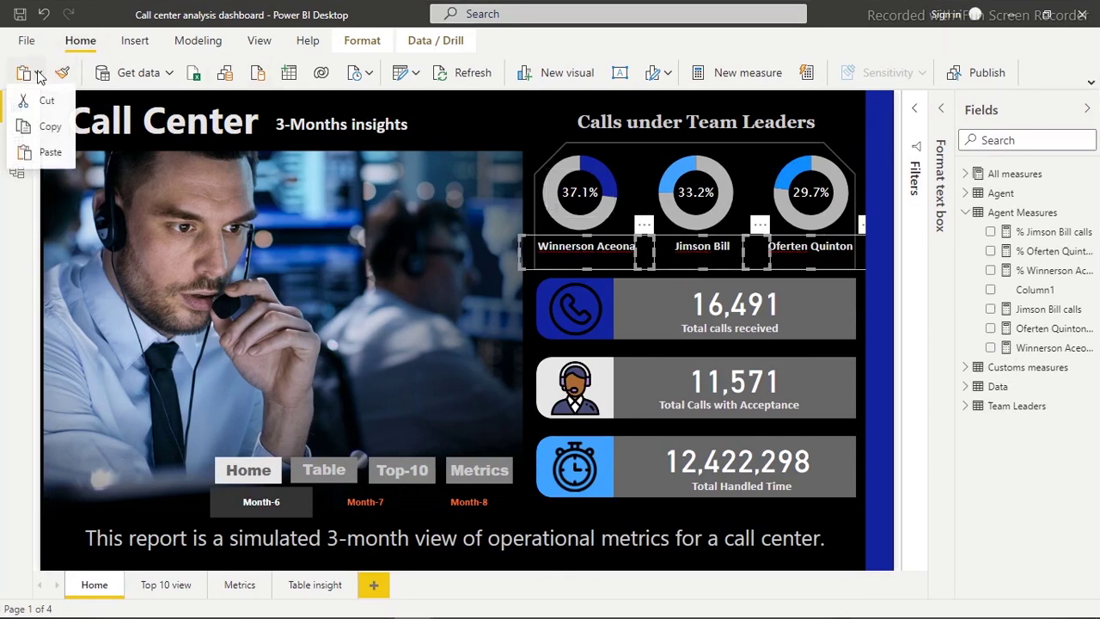
{"action": "left_click", "coordinate": [50, 135]}
{"action": "mouse_move", "coordinate": [409, 615]}
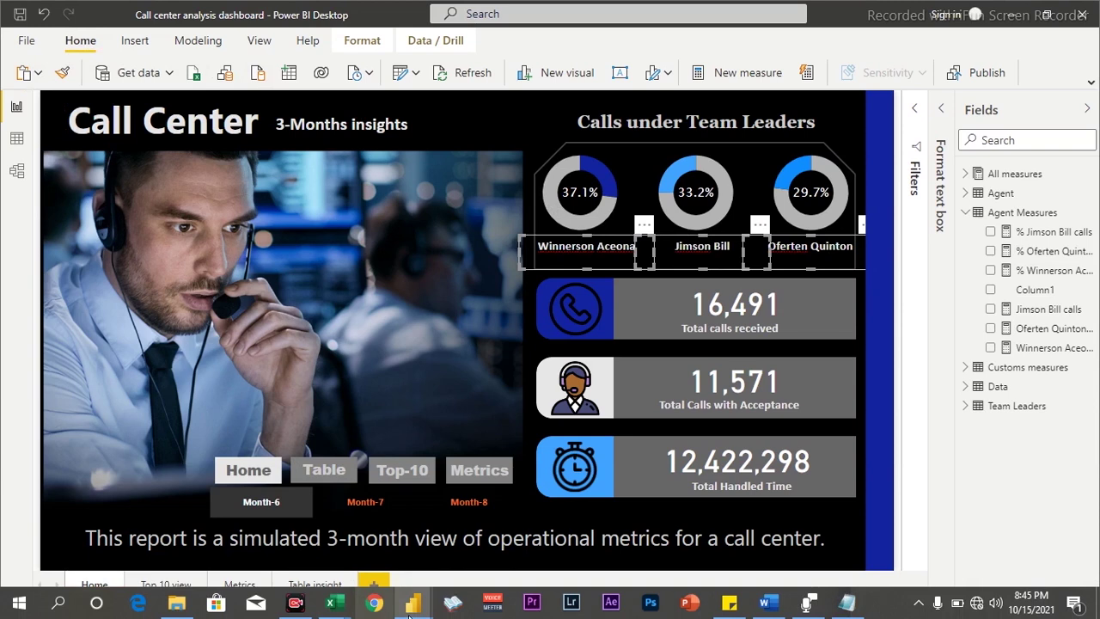
{"action": "left_click", "coordinate": [478, 546]}
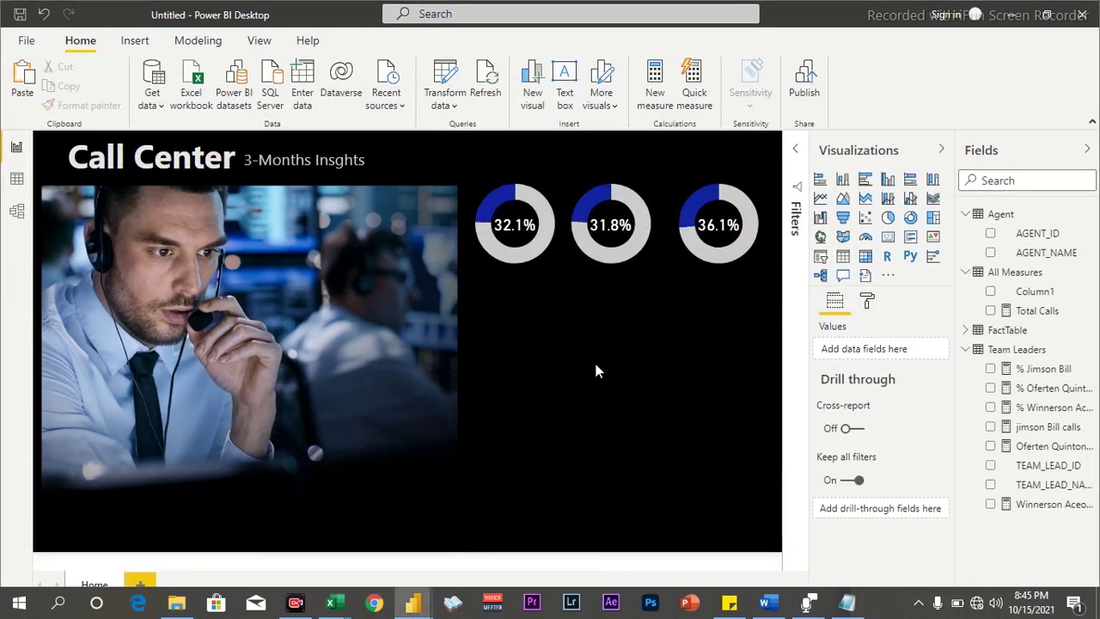
Step: Paste the three team-leader name labels beneath the donuts and nudge them down and right
{"action": "key", "text": "ctrl+v"}
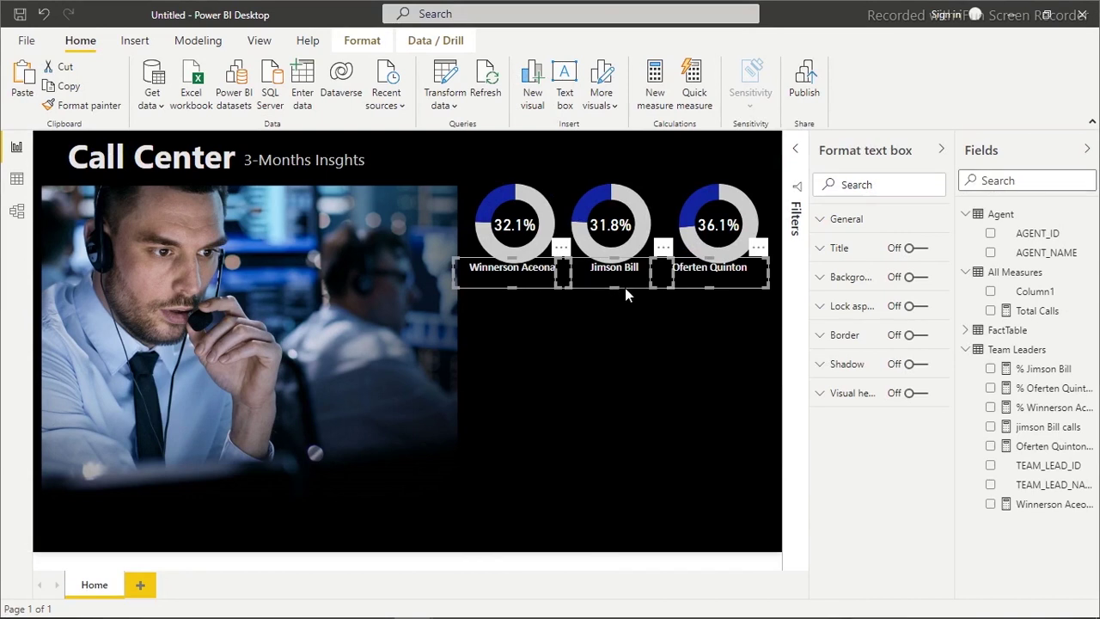
{"action": "key", "text": "Down"}
{"action": "key", "text": "Down"}
{"action": "key", "text": "Down"}
{"action": "key", "text": "Down"}
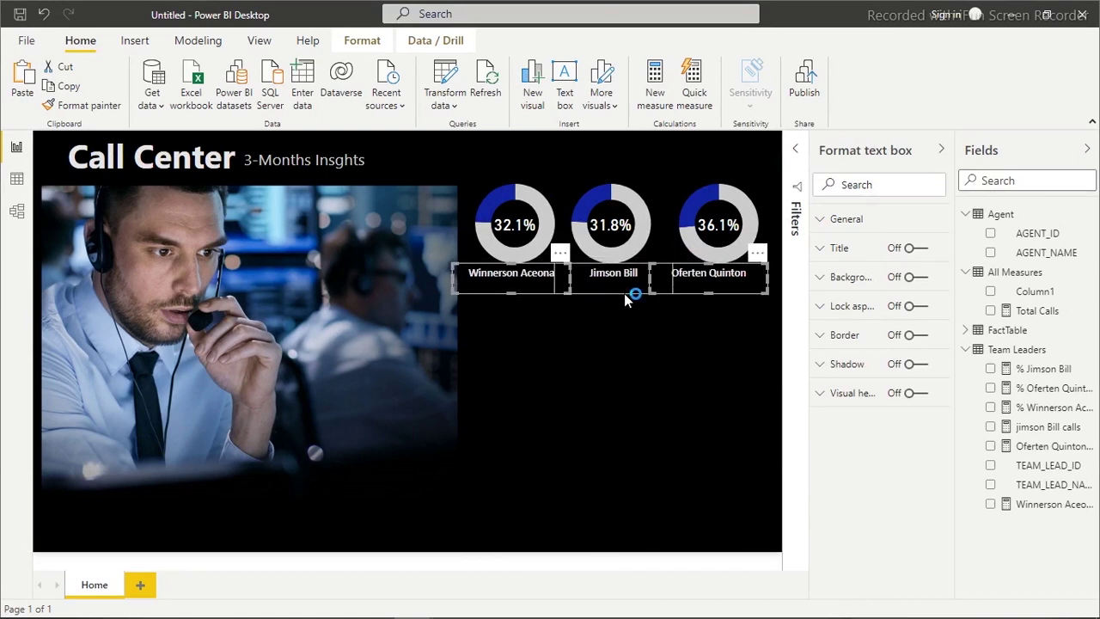
{"action": "key", "text": "Right"}
{"action": "key", "text": "Right"}
{"action": "key", "text": "Right"}
{"action": "key", "text": "Right"}
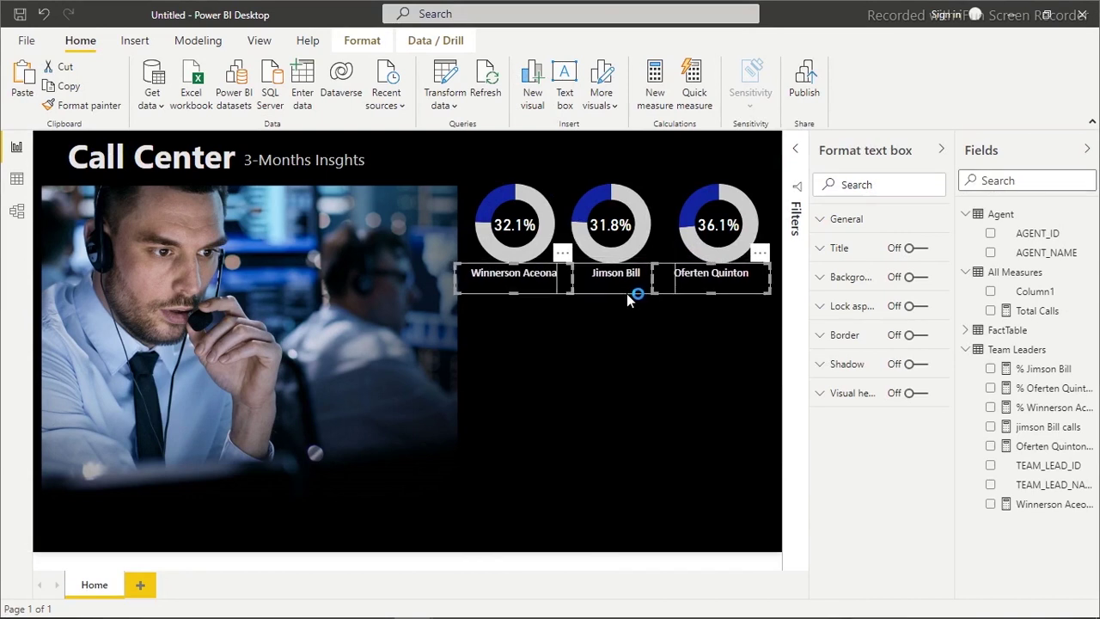
{"action": "left_click", "coordinate": [626, 293]}
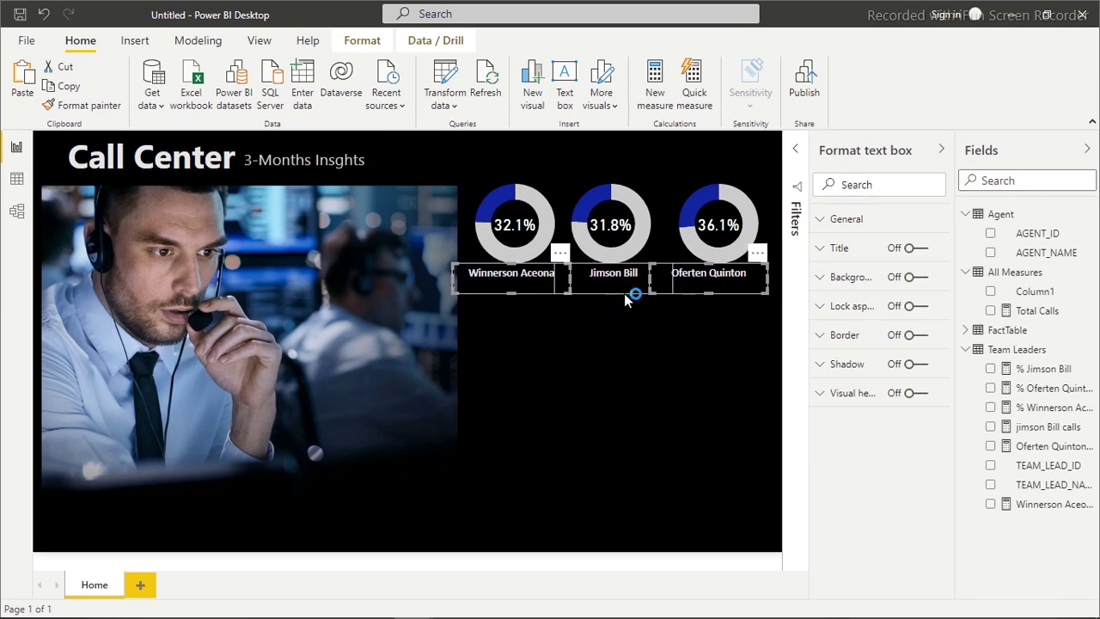
{"action": "left_click", "coordinate": [623, 293]}
{"action": "left_click", "coordinate": [616, 352]}
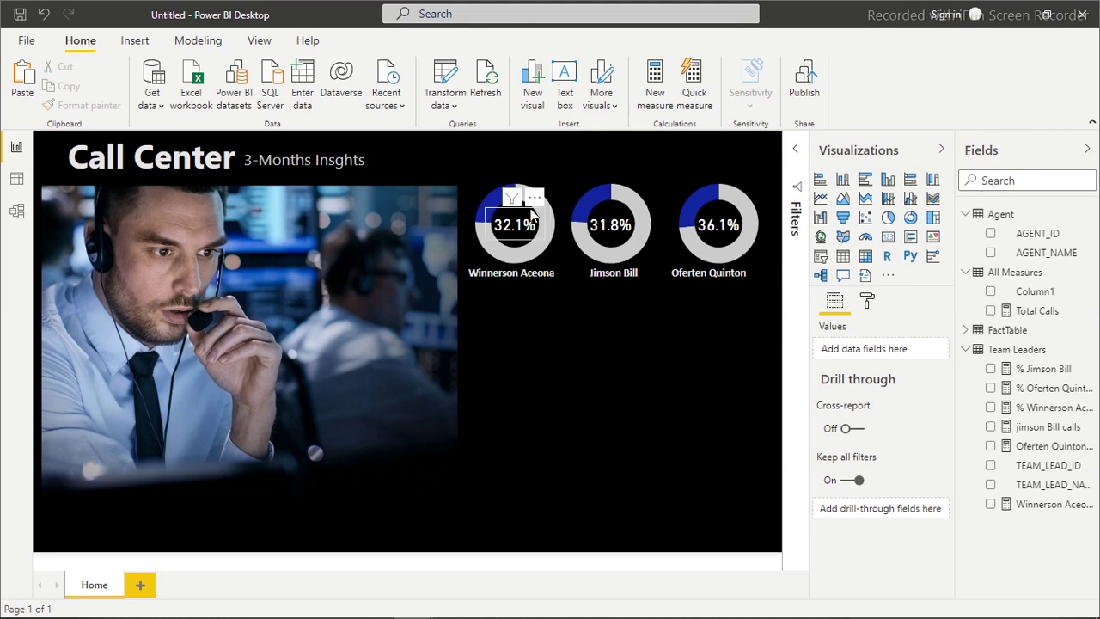
Step: Move the third label aside and shift the first donut's label under the 36.1% donut
{"action": "mouse_move", "coordinate": [698, 205]}
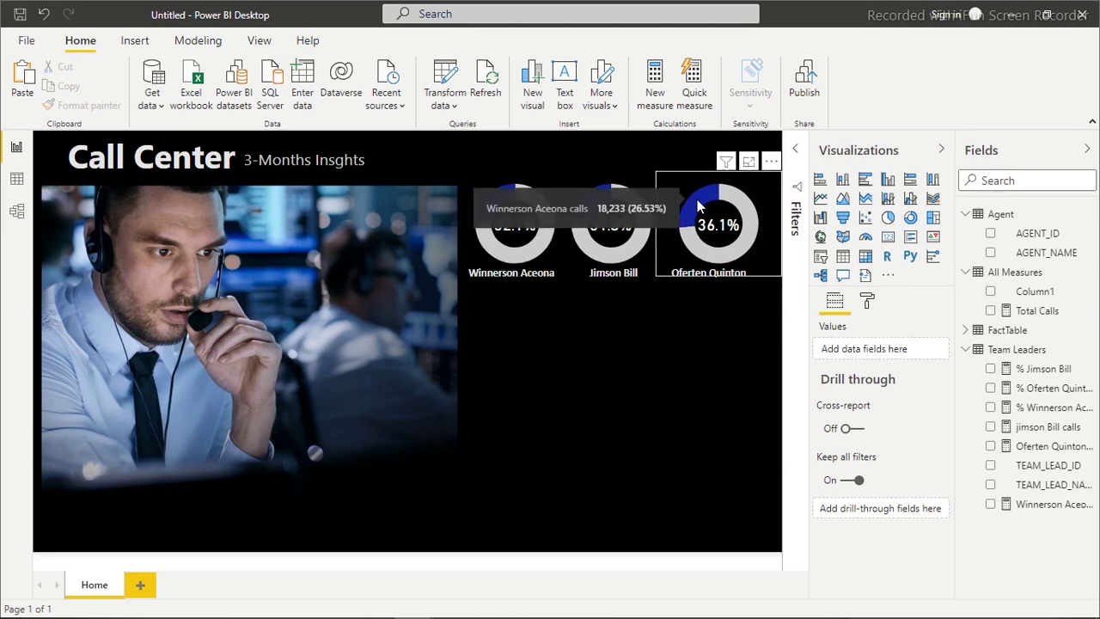
{"action": "left_click", "coordinate": [700, 290]}
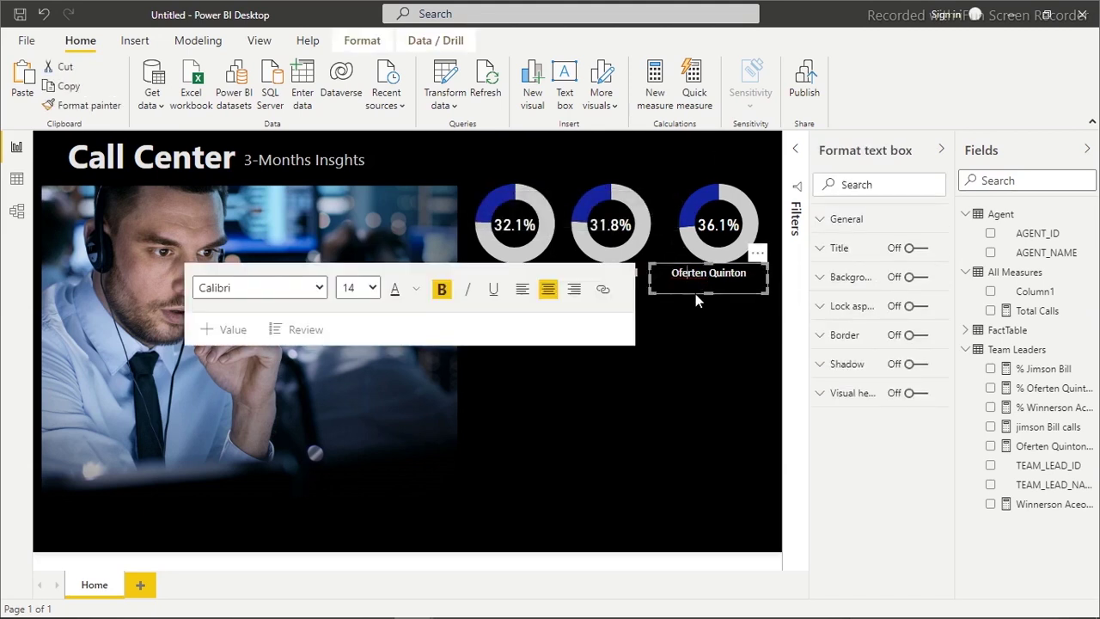
{"action": "left_click_drag", "start_coordinate": [697, 298], "coordinate": [627, 349]}
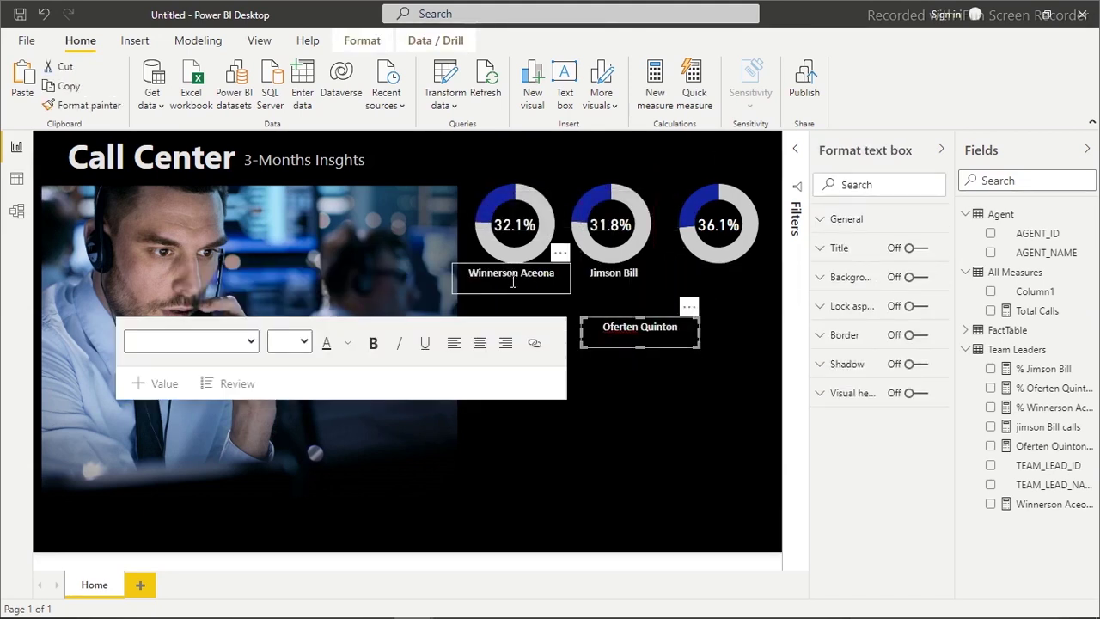
{"action": "left_click_drag", "start_coordinate": [515, 295], "coordinate": [722, 299]}
{"action": "left_click", "coordinate": [722, 365]}
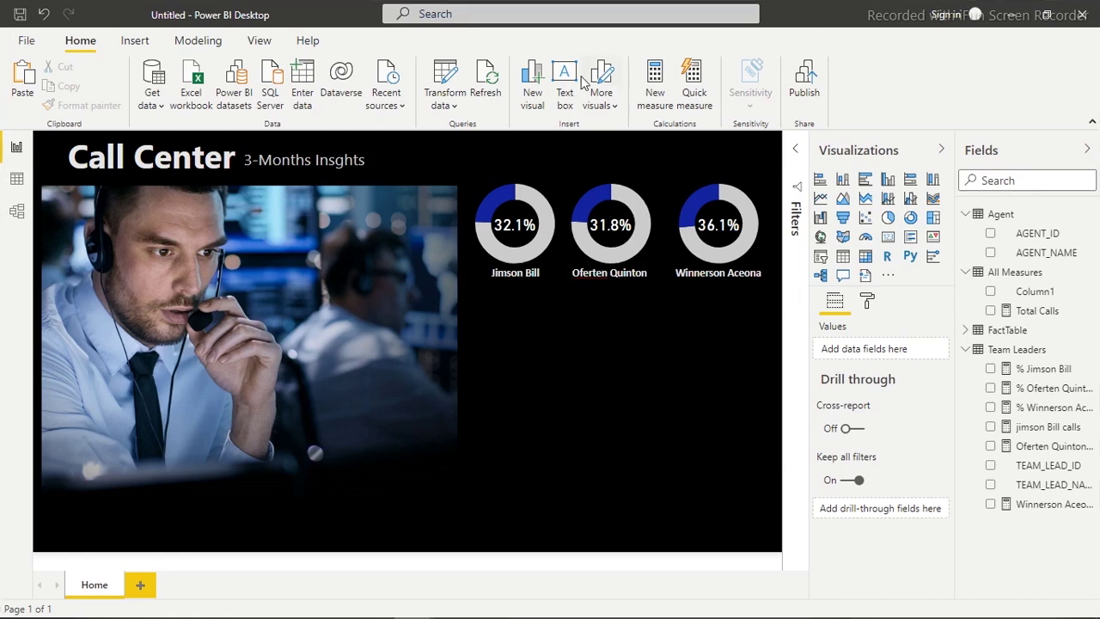
Step: Insert a rectangle shape and resize it into a wide, low bar below the donuts
{"action": "left_click", "coordinate": [133, 41]}
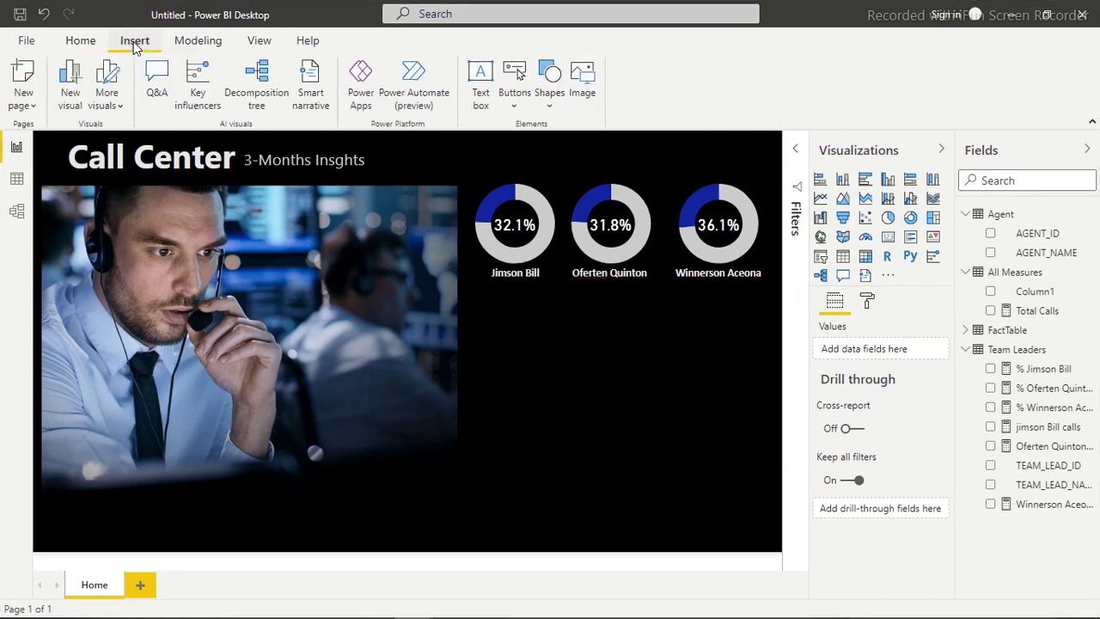
{"action": "left_click", "coordinate": [549, 84]}
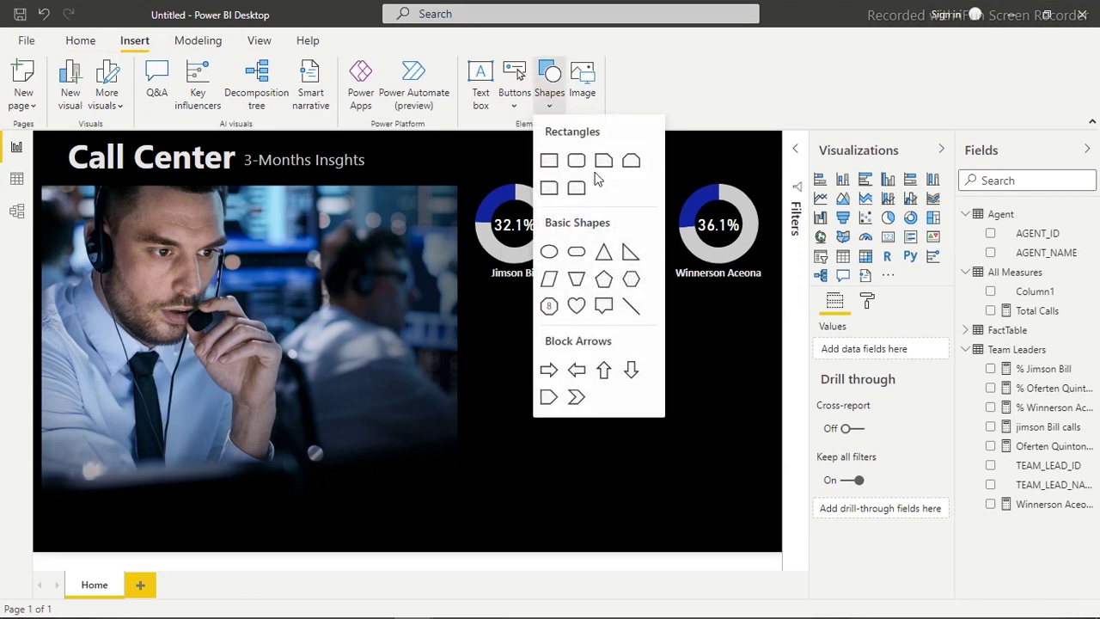
{"action": "left_click", "coordinate": [549, 161]}
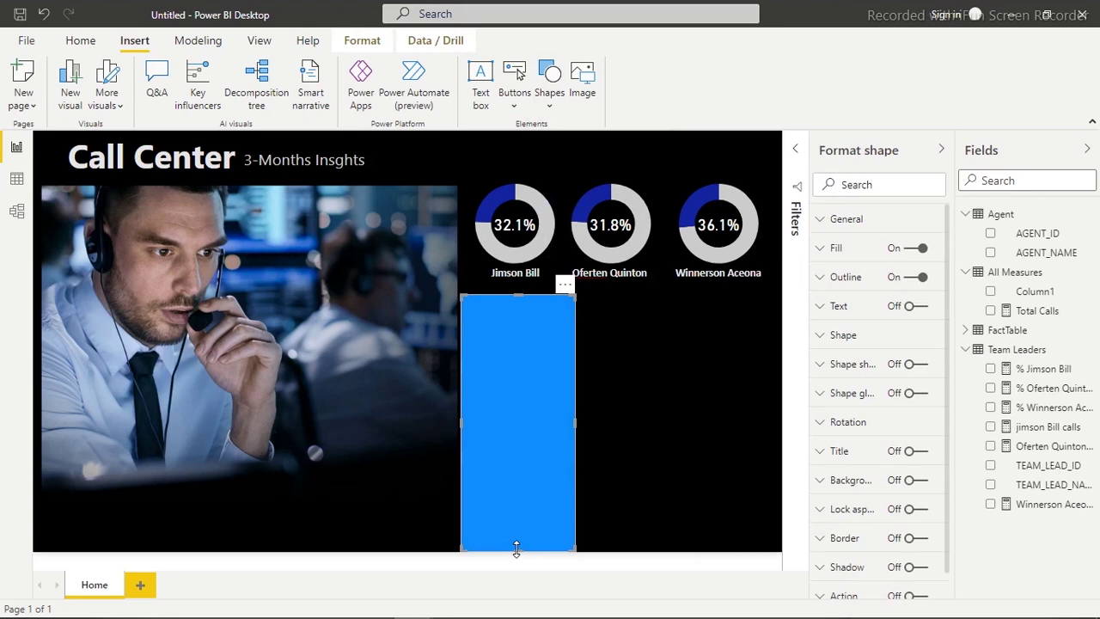
{"action": "left_click_drag", "start_coordinate": [530, 468], "coordinate": [697, 335]}
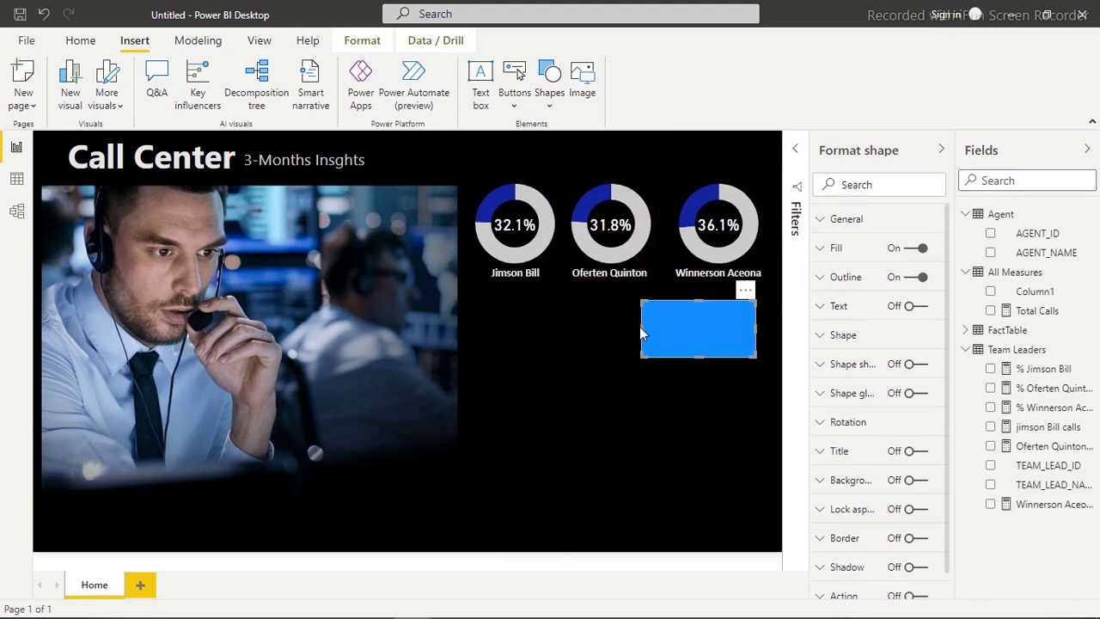
{"action": "left_click_drag", "start_coordinate": [643, 327], "coordinate": [539, 329]}
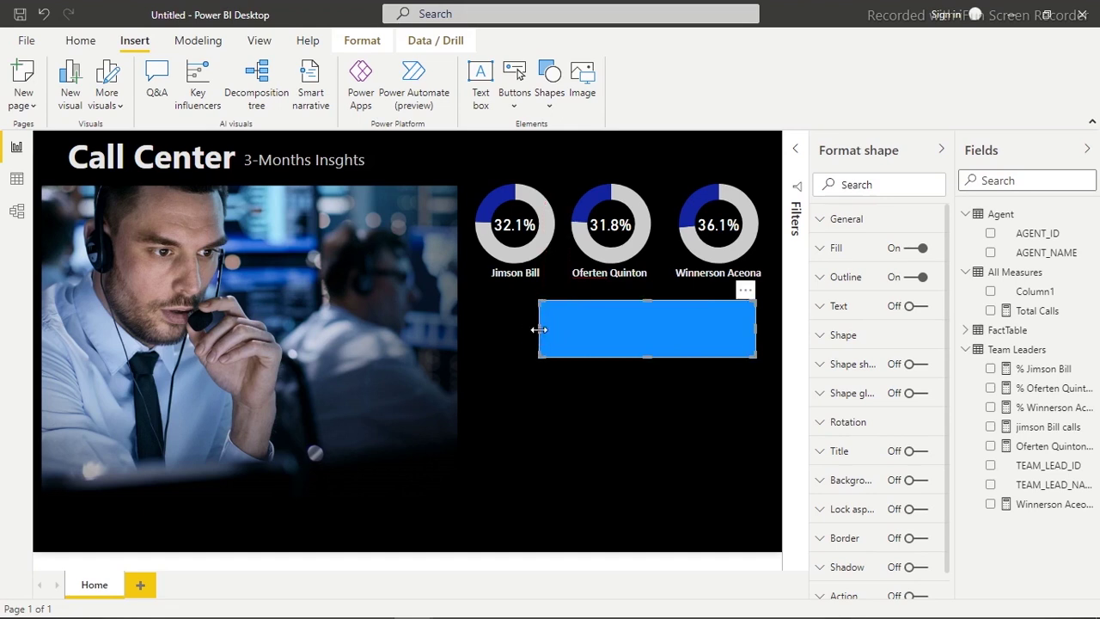
Step: Fill the rectangle light grey and turn its outline off
{"action": "left_click", "coordinate": [854, 248]}
{"action": "left_click", "coordinate": [842, 297]}
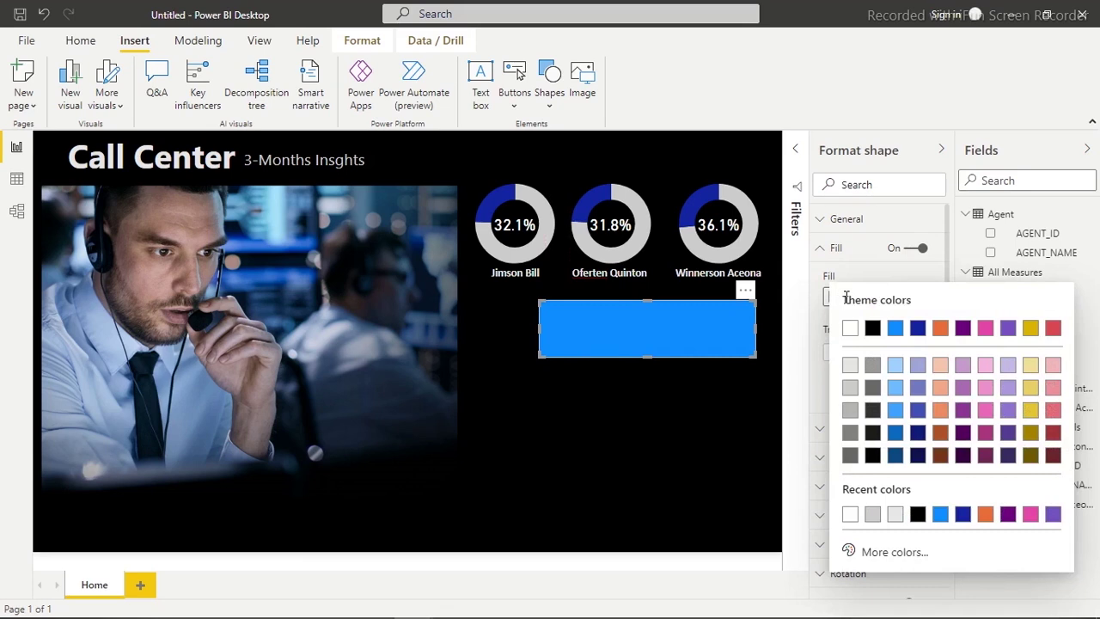
{"action": "left_click", "coordinate": [849, 388]}
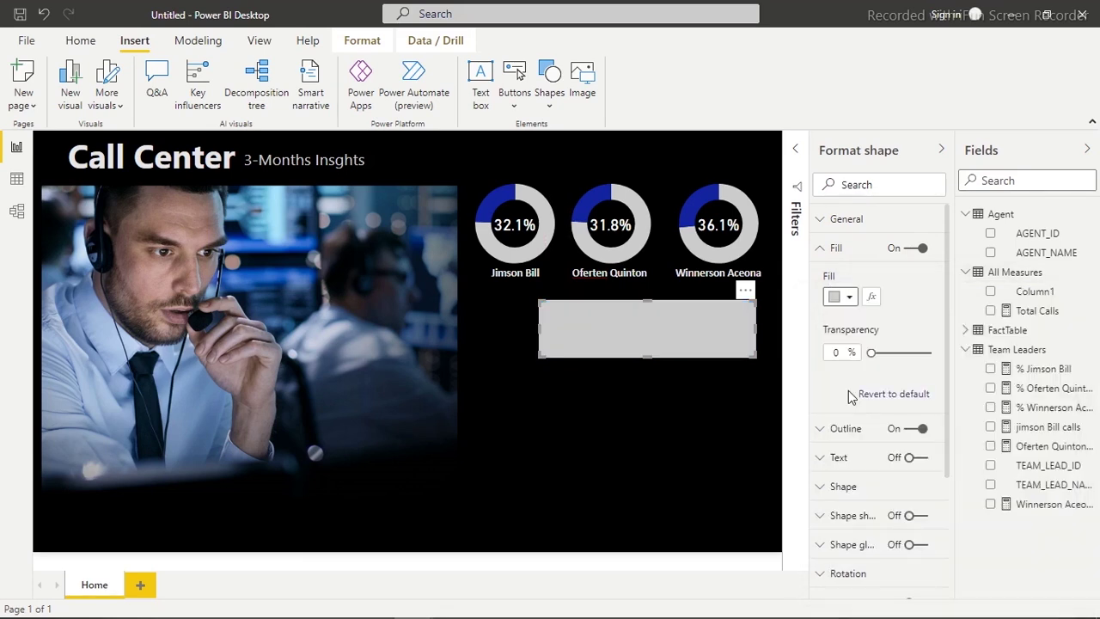
{"action": "left_click", "coordinate": [832, 248]}
{"action": "left_click", "coordinate": [902, 282]}
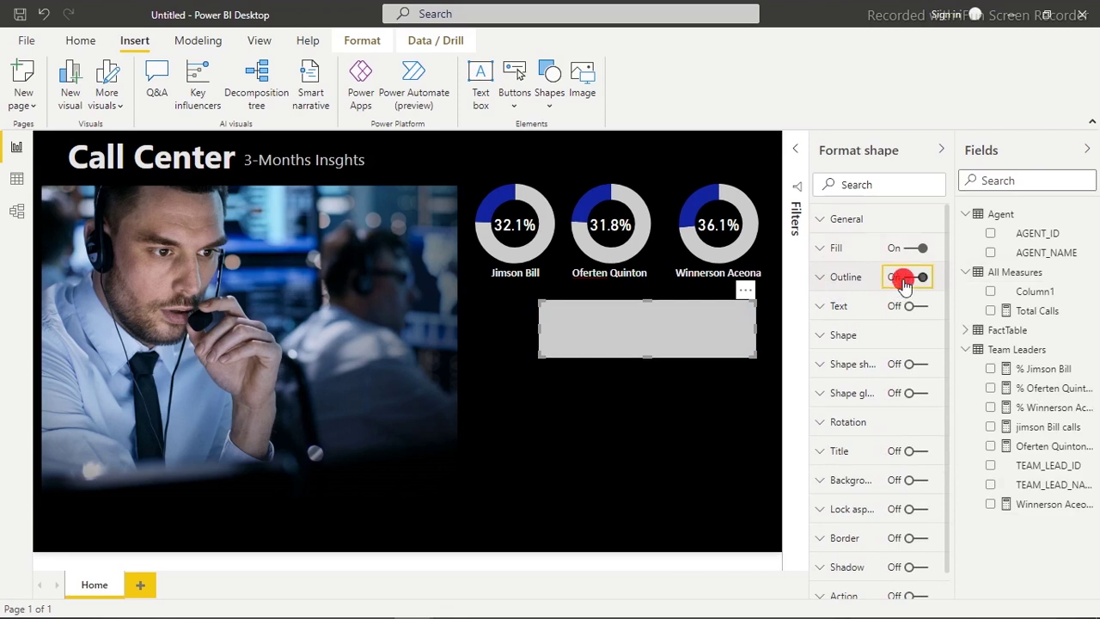
{"action": "left_click", "coordinate": [657, 391]}
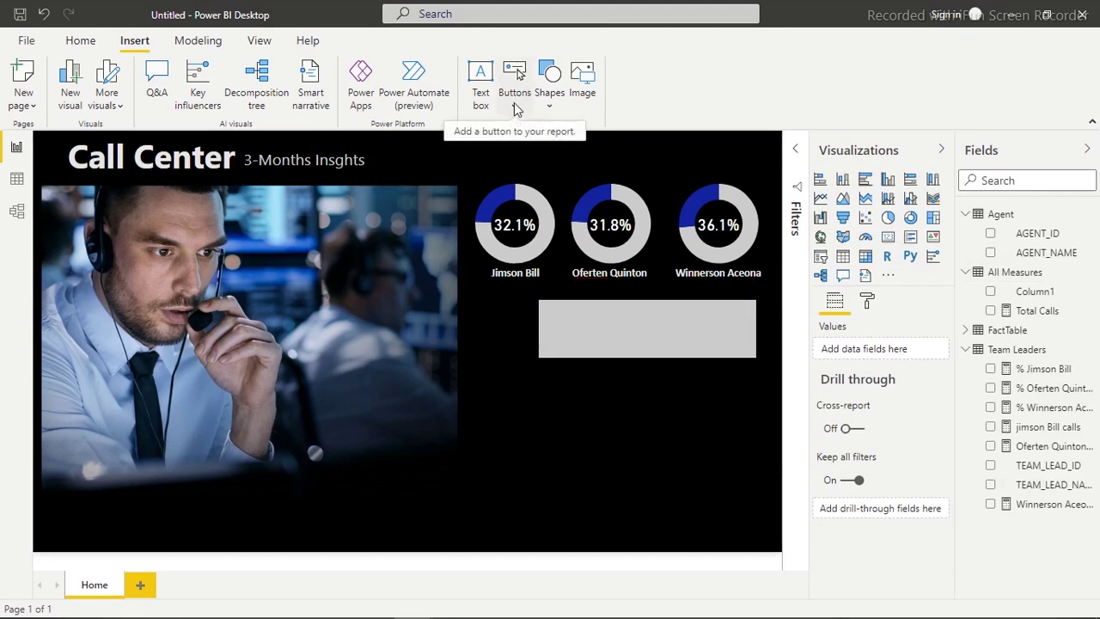
Step: Insert a rounded-top rectangle and shrink it into a small blue box near the grey bar's left end
{"action": "left_click", "coordinate": [543, 107]}
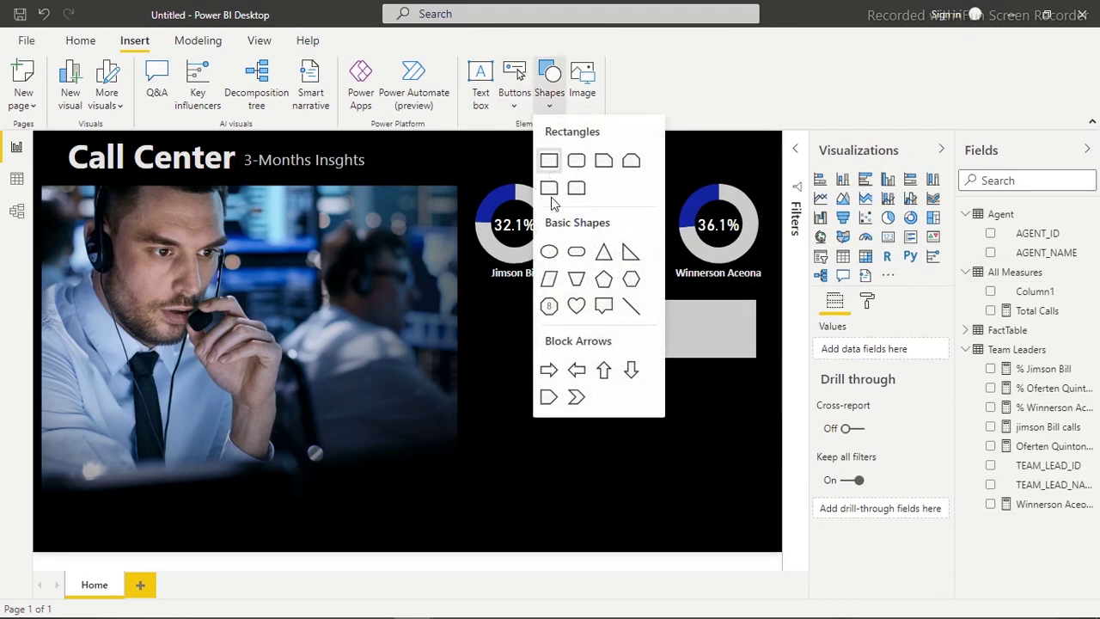
{"action": "left_click", "coordinate": [576, 189]}
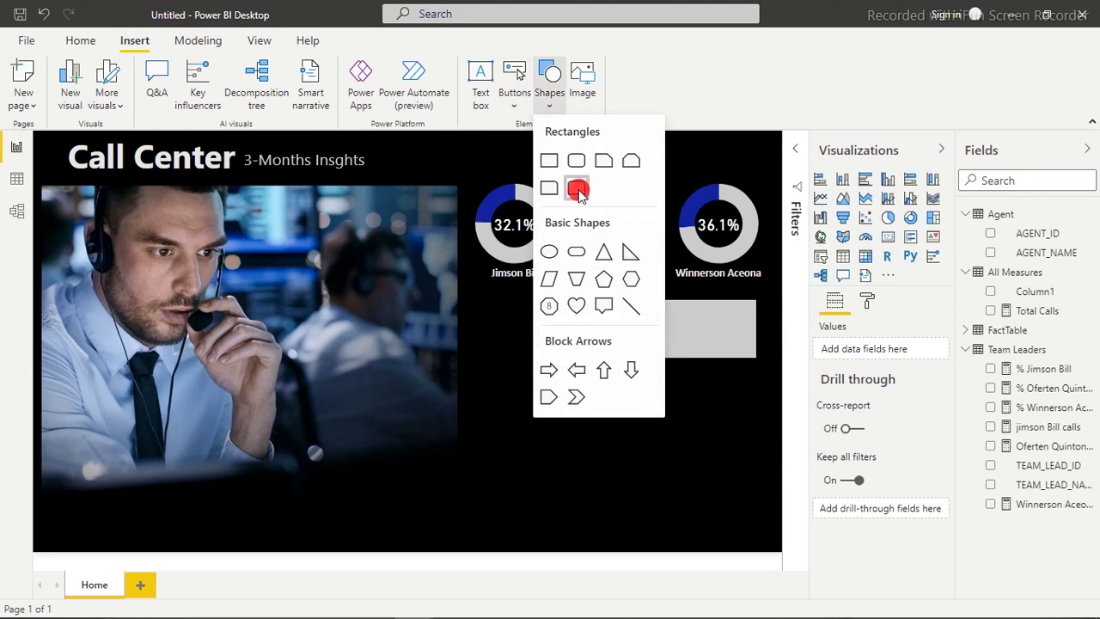
{"action": "left_click_drag", "start_coordinate": [589, 421], "coordinate": [490, 341]}
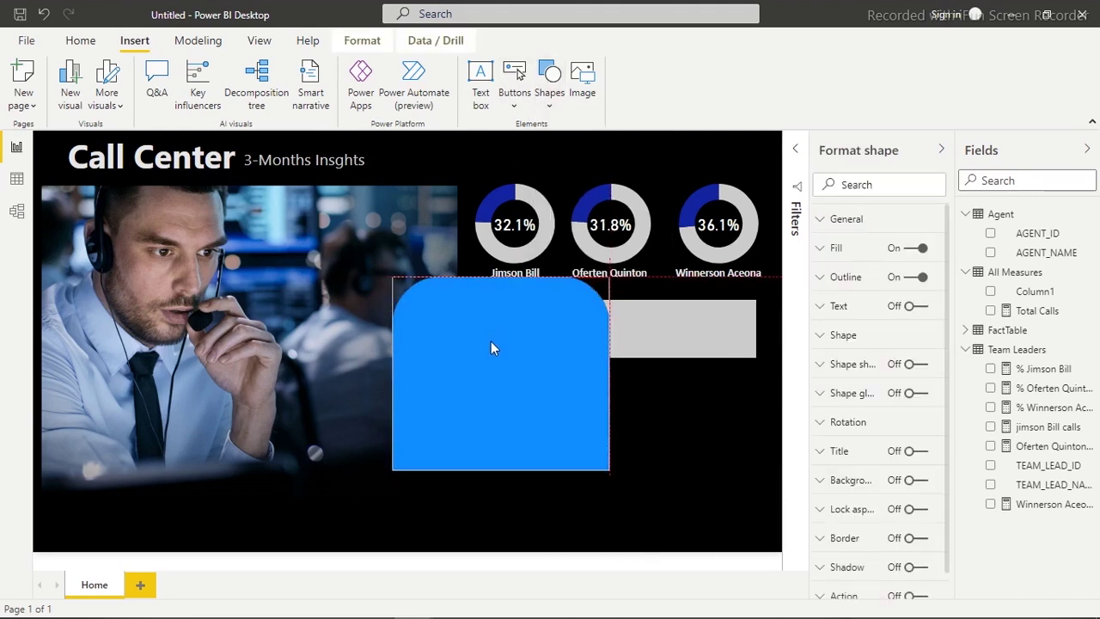
{"action": "left_click_drag", "start_coordinate": [607, 375], "coordinate": [484, 375]}
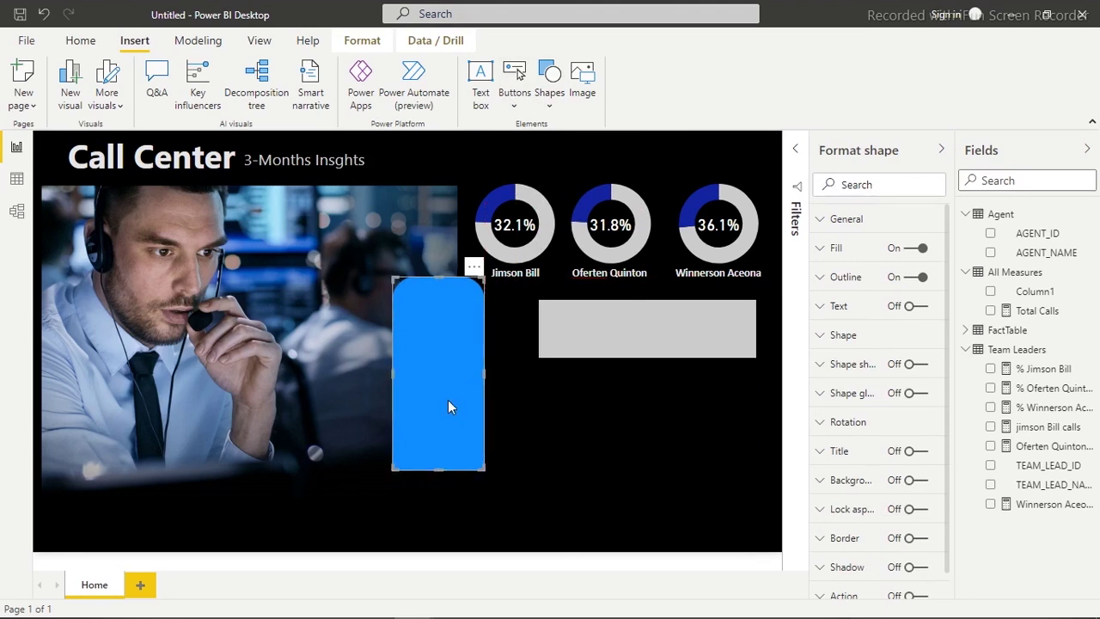
{"action": "left_click_drag", "start_coordinate": [443, 469], "coordinate": [523, 413]}
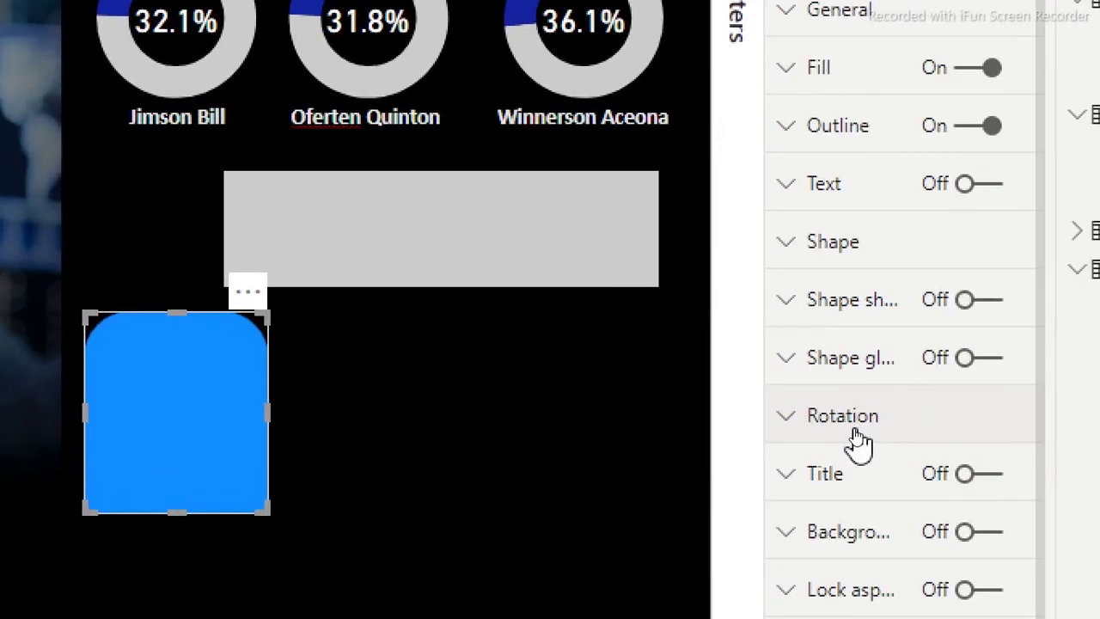
Step: Enter a rotation angle for the blue shape so its rounded corners face left
{"action": "left_click", "coordinate": [816, 421]}
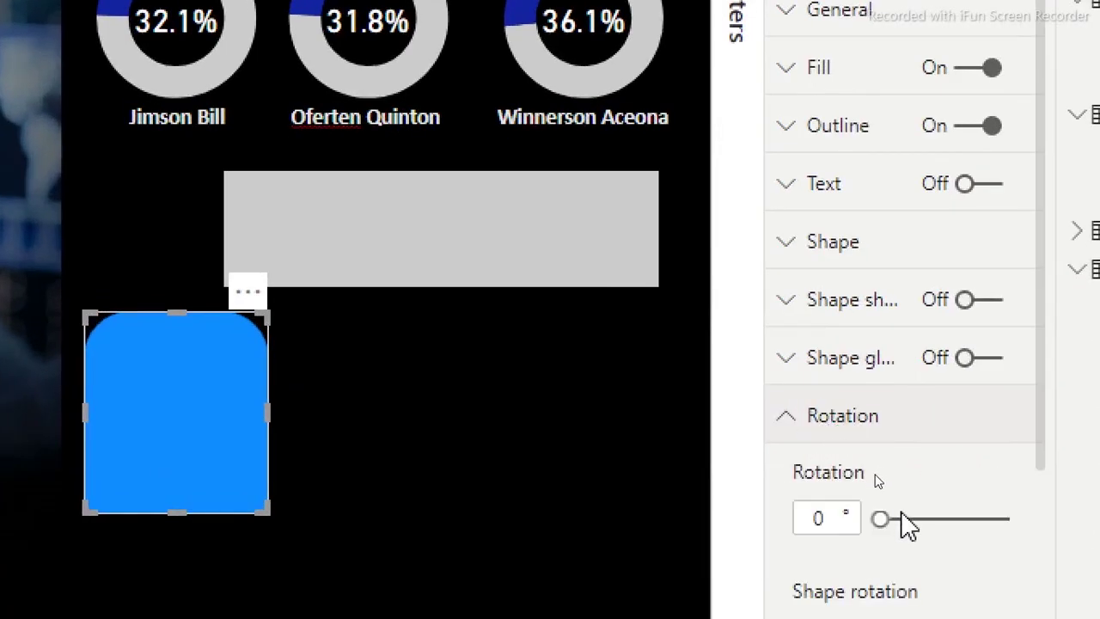
{"action": "left_click_drag", "start_coordinate": [876, 519], "coordinate": [962, 521]}
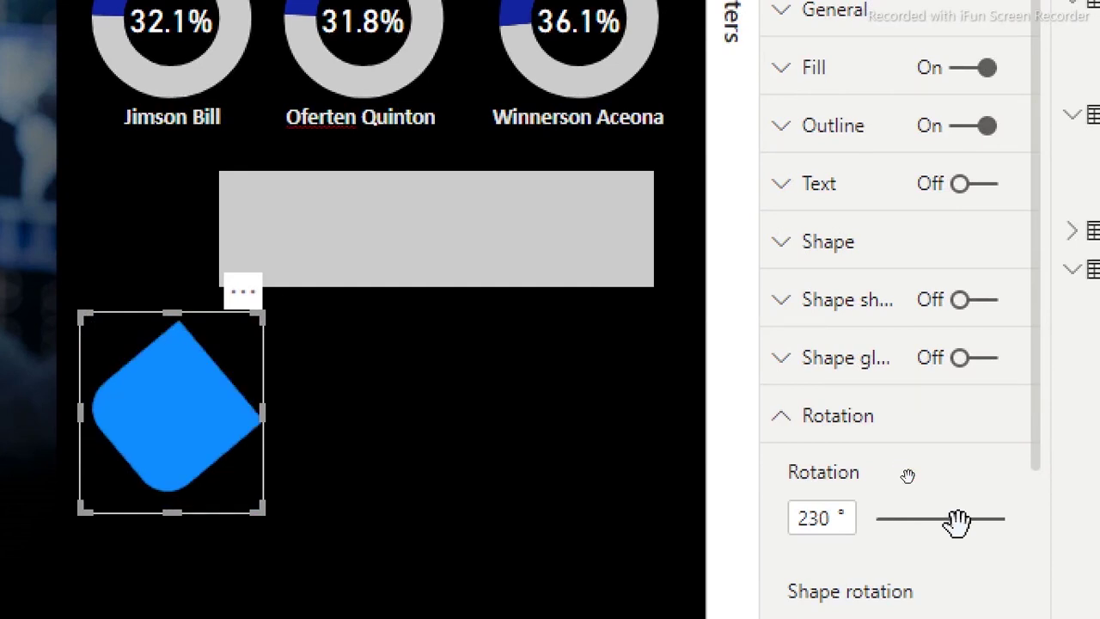
{"action": "left_click_drag", "start_coordinate": [952, 521], "coordinate": [744, 541]}
{"action": "left_click", "coordinate": [813, 516]}
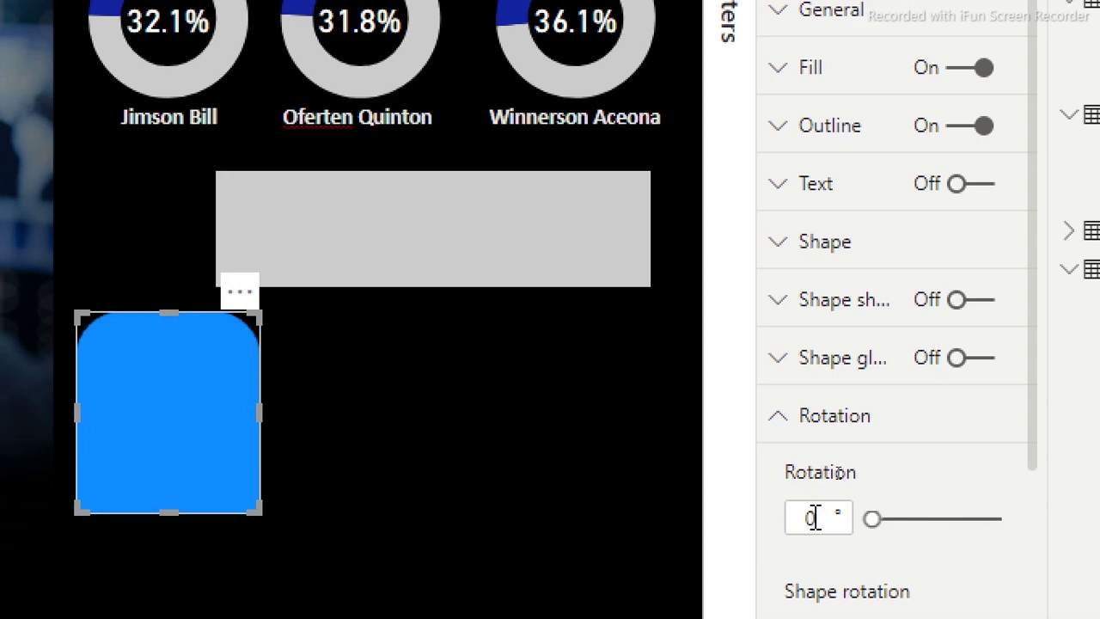
{"action": "type", "text": "1"}
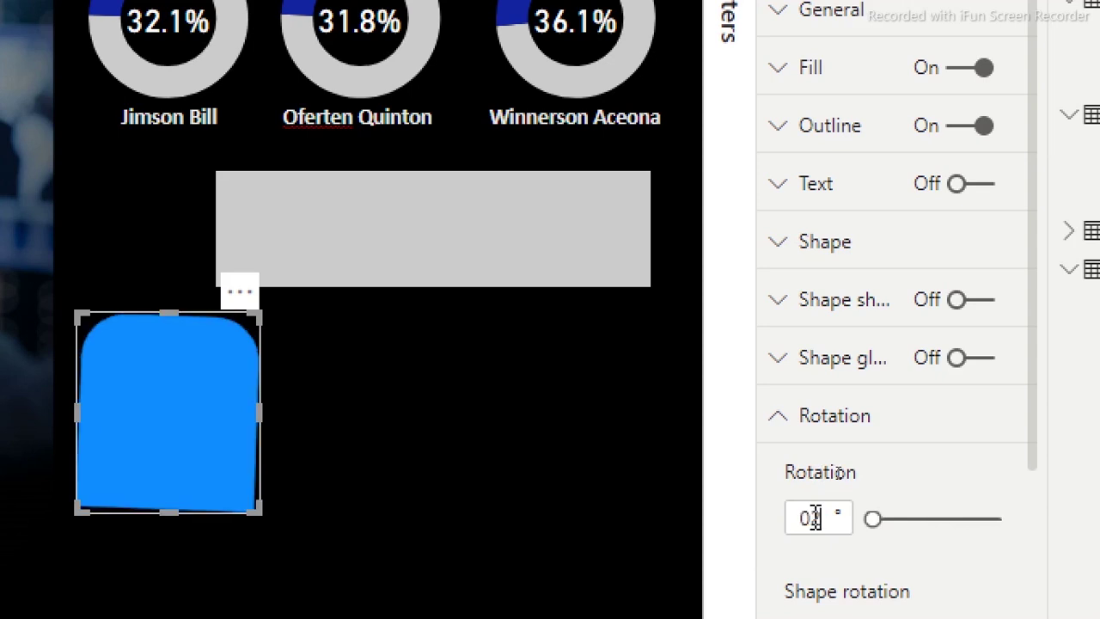
{"action": "type", "text": "70"}
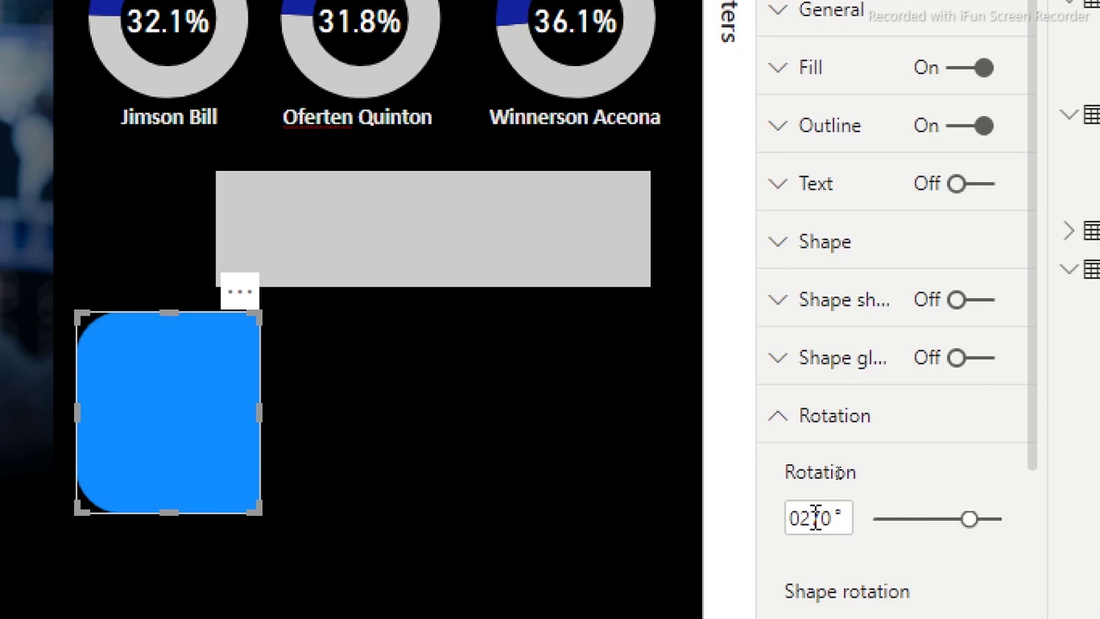
{"action": "left_click", "coordinate": [647, 420]}
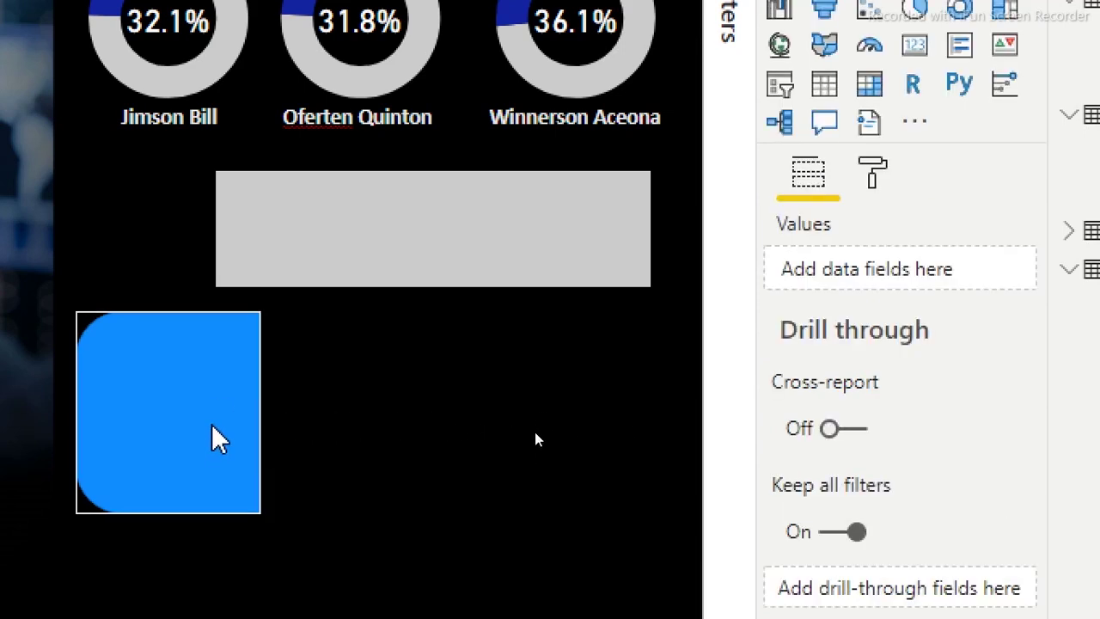
Step: Move the blue shape onto the grey bar's left end and resize it to the bar's height
{"action": "left_click", "coordinate": [214, 446]}
{"action": "left_click_drag", "start_coordinate": [169, 509], "coordinate": [160, 436]}
{"action": "left_click_drag", "start_coordinate": [184, 382], "coordinate": [138, 245]}
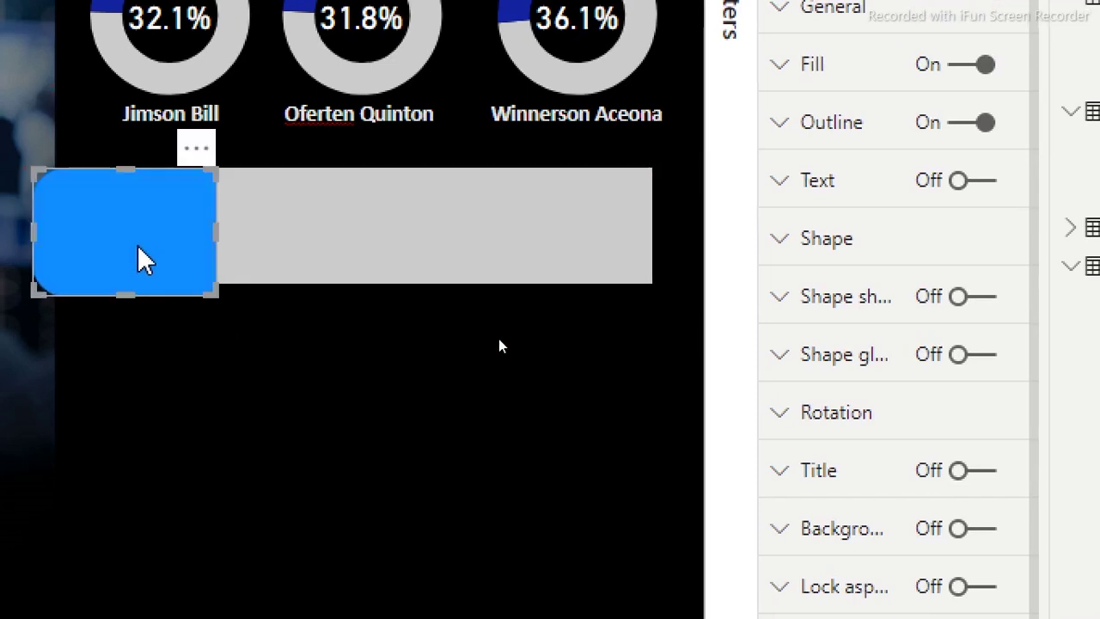
{"action": "left_click_drag", "start_coordinate": [124, 294], "coordinate": [137, 283]}
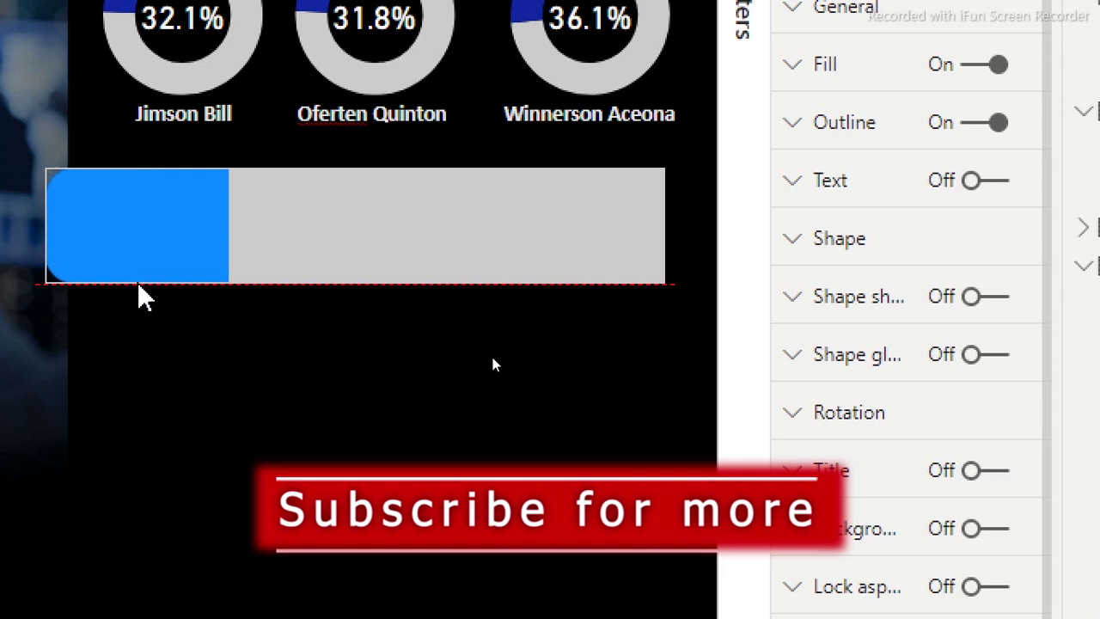
{"action": "left_click_drag", "start_coordinate": [137, 222], "coordinate": [188, 234]}
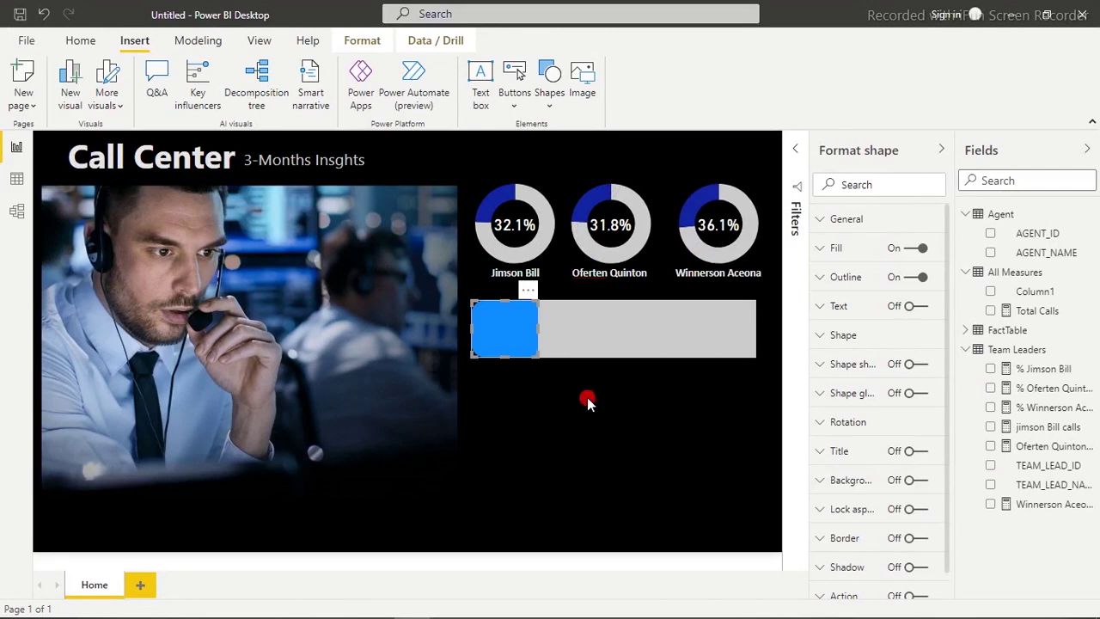
{"action": "left_click", "coordinate": [586, 397]}
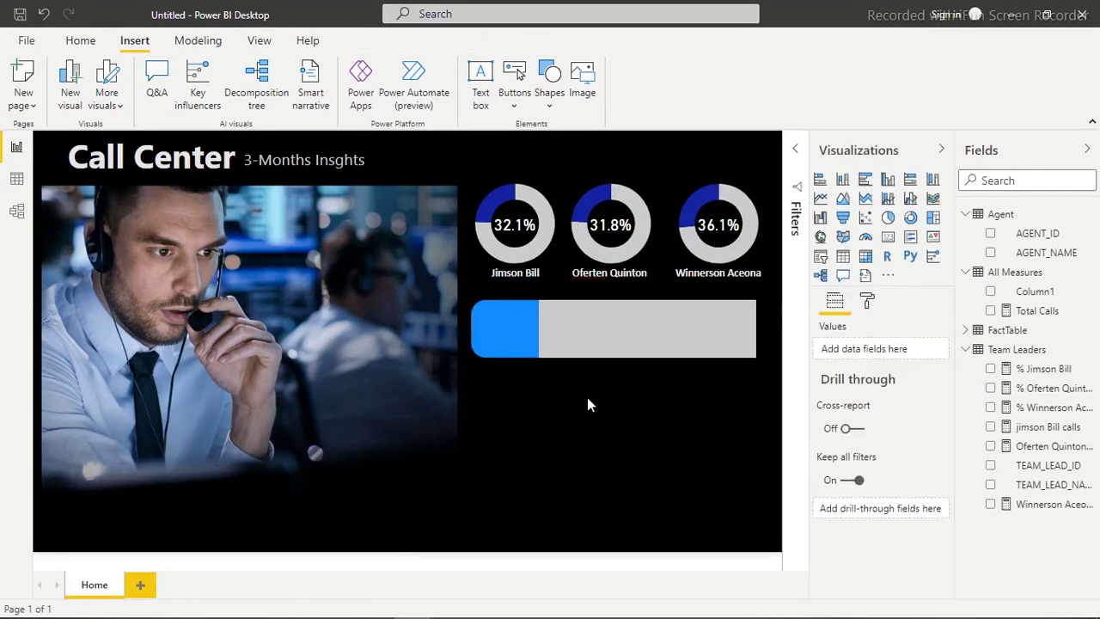
{"action": "mouse_move", "coordinate": [415, 606]}
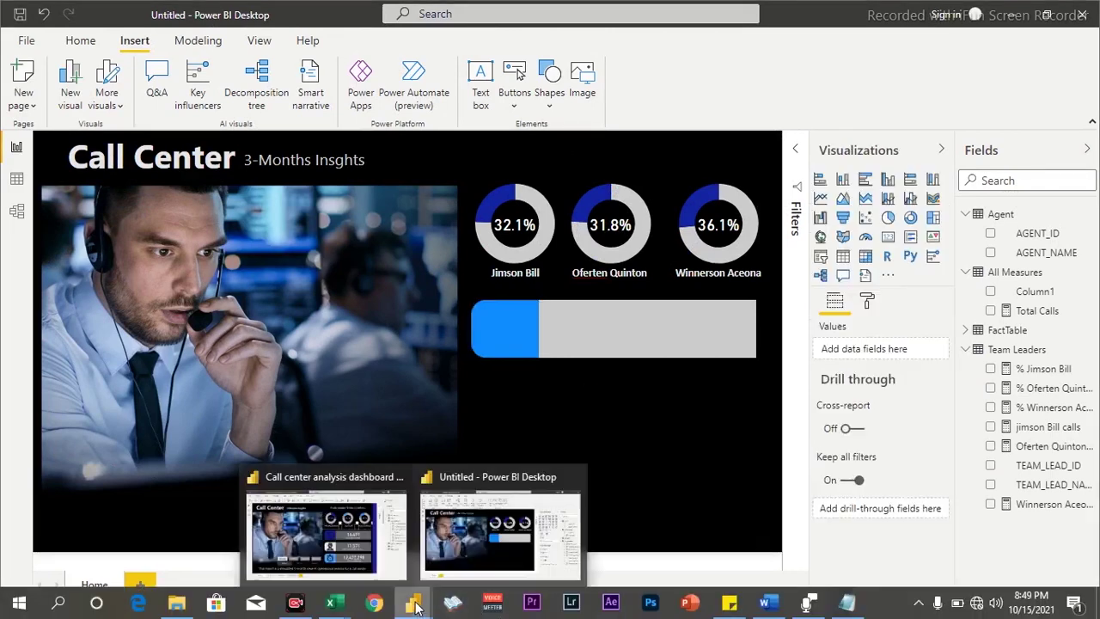
{"action": "mouse_move", "coordinate": [354, 546]}
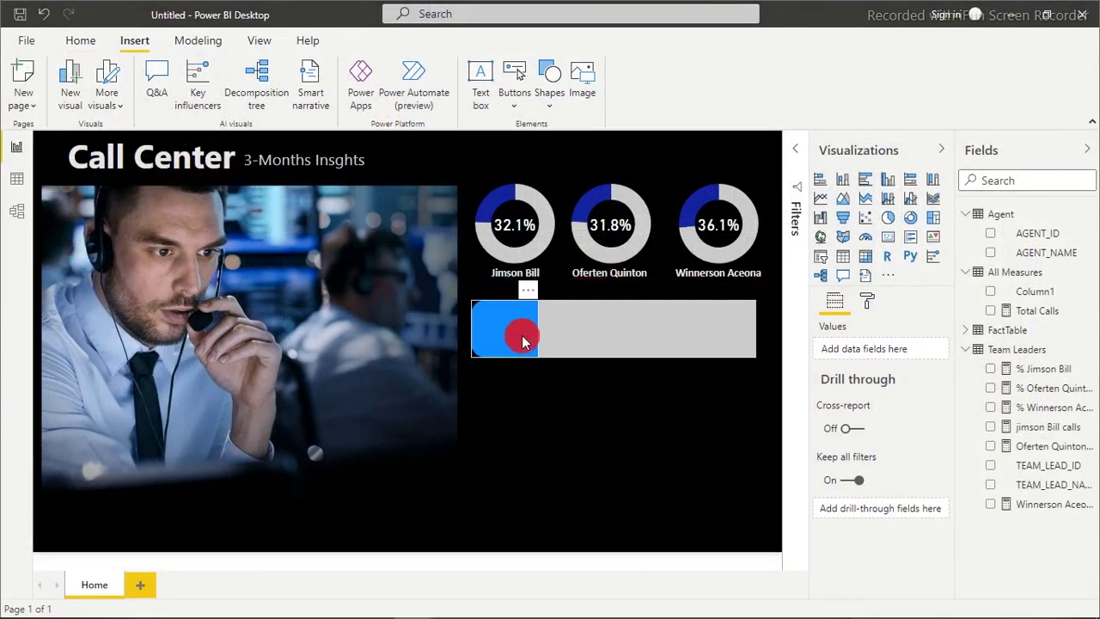
Step: Recolour the small cap square dark blue
{"action": "left_click", "coordinate": [521, 335]}
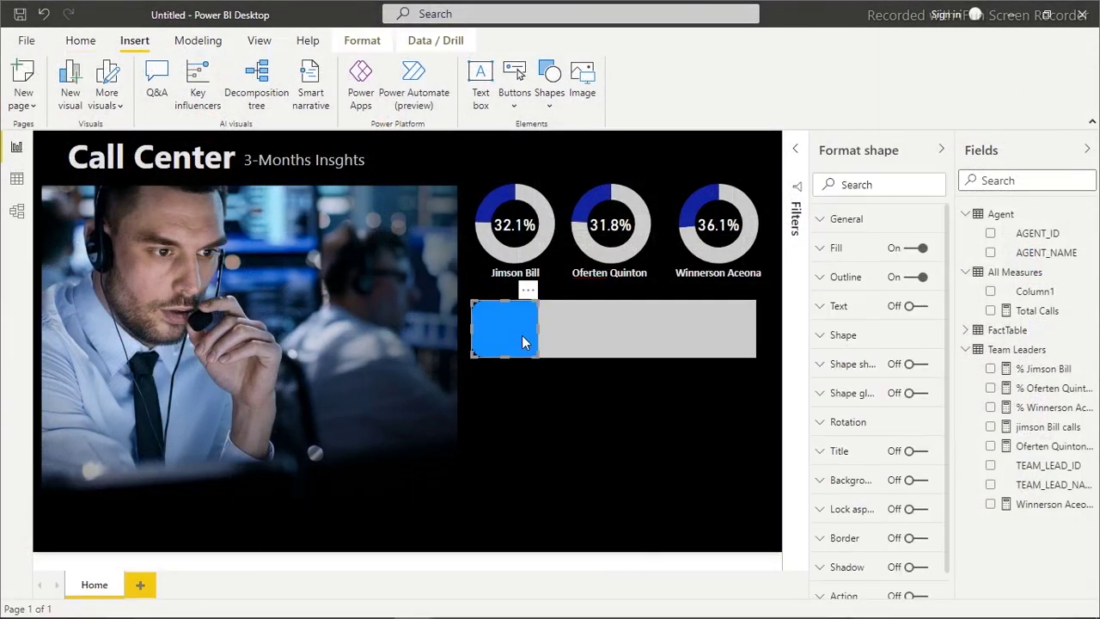
{"action": "left_click", "coordinate": [845, 277]}
{"action": "left_click", "coordinate": [846, 277]}
{"action": "left_click", "coordinate": [835, 248]}
{"action": "left_click", "coordinate": [849, 299]}
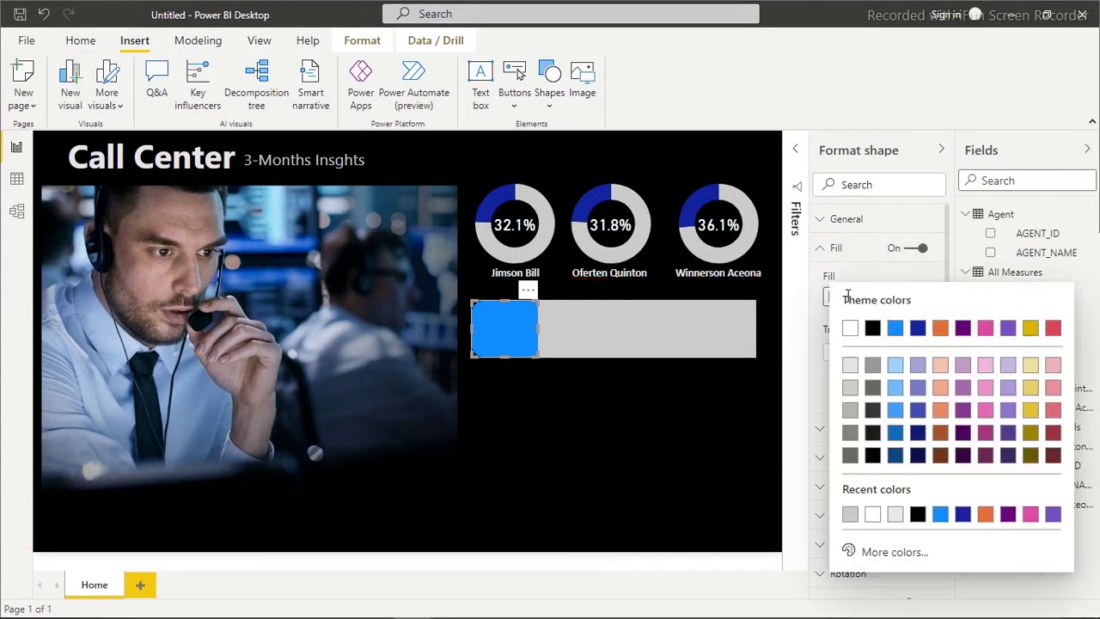
{"action": "left_click", "coordinate": [963, 514]}
{"action": "left_click", "coordinate": [630, 433]}
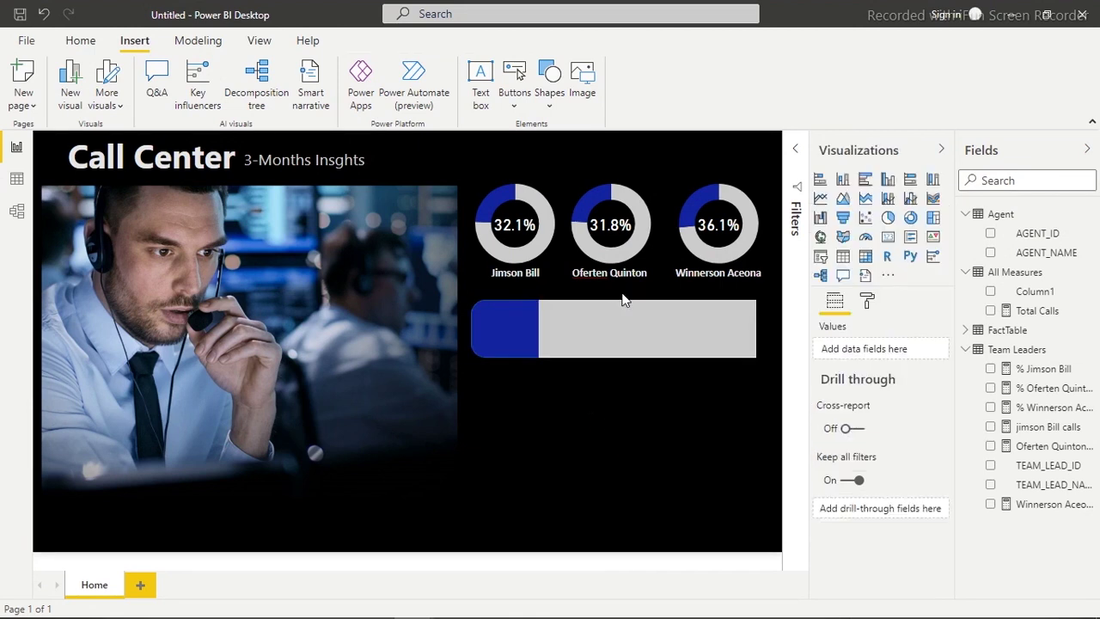
Step: Group the blue square with the grey bar into a single object
{"action": "left_click", "coordinate": [519, 339]}
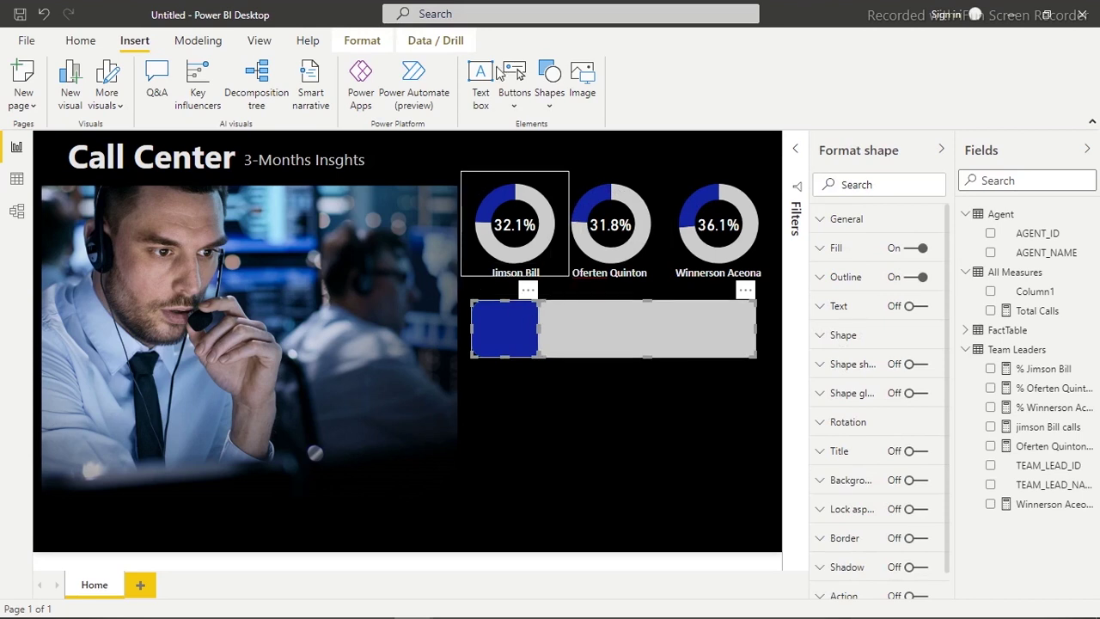
{"action": "left_click", "coordinate": [366, 43]}
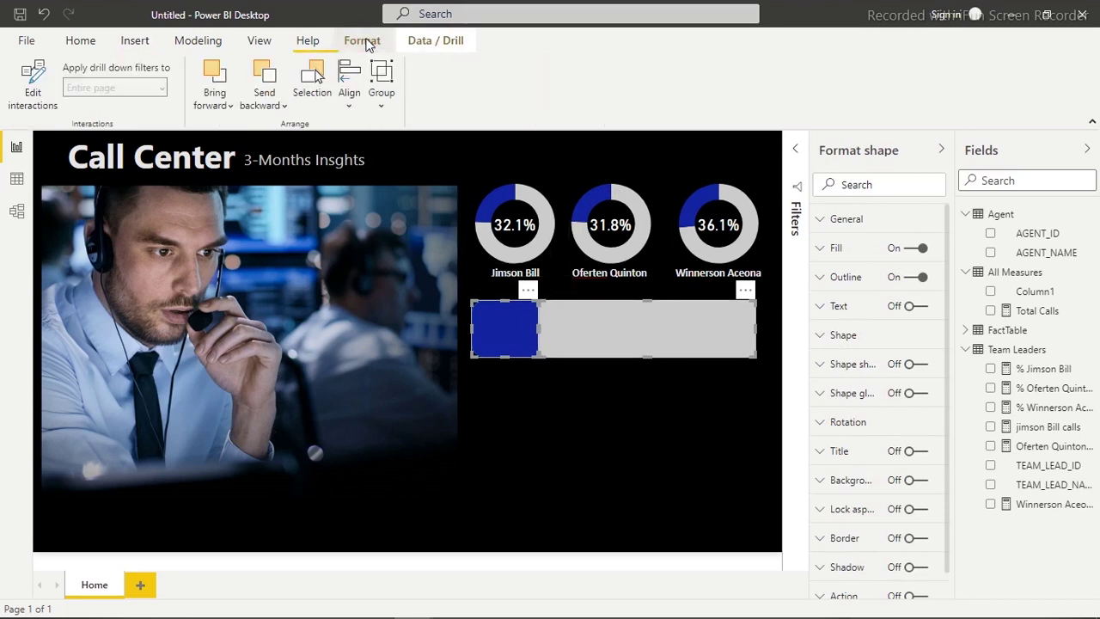
{"action": "left_click", "coordinate": [381, 93]}
{"action": "left_click", "coordinate": [411, 137]}
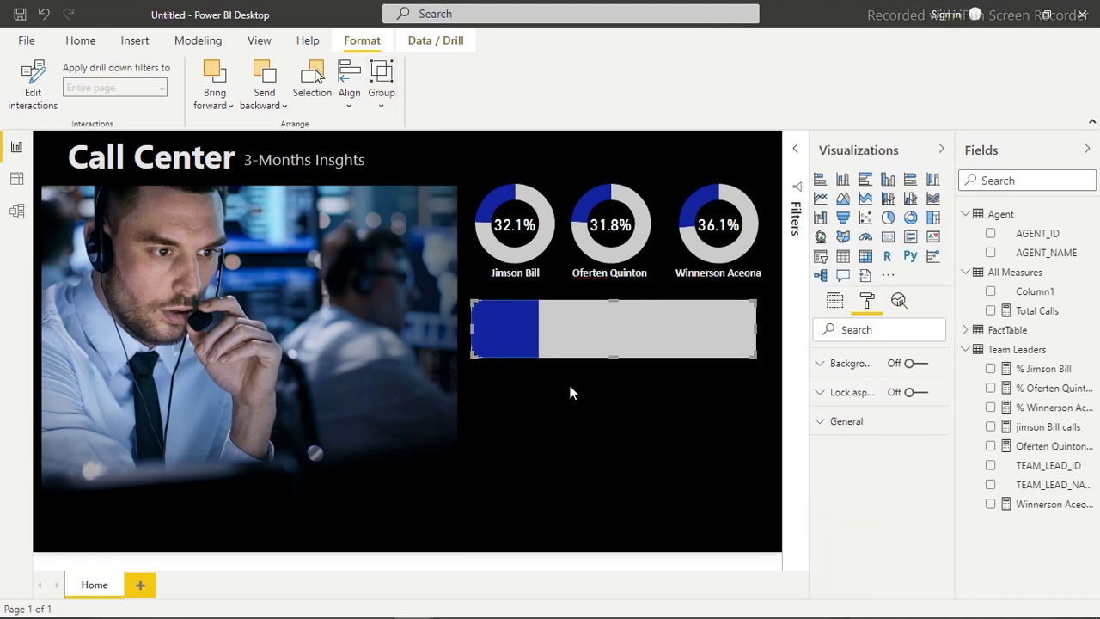
Step: Duplicate the grouped bar directly below the original, deleting a stray pasted shape
{"action": "left_click", "coordinate": [610, 344]}
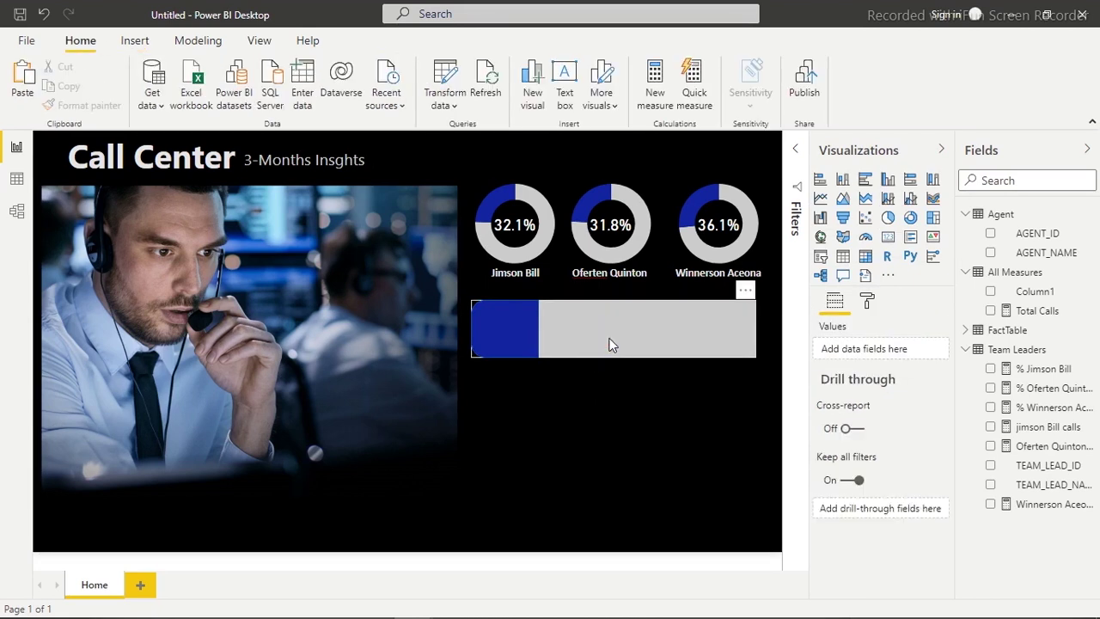
{"action": "key", "text": "Right"}
{"action": "key", "text": "Down"}
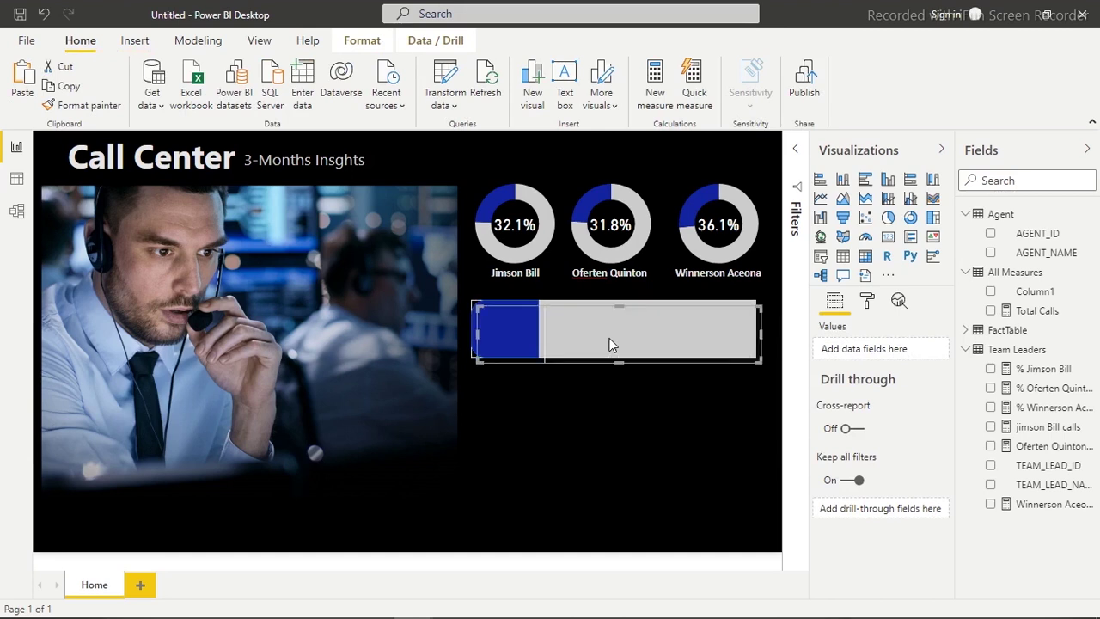
{"action": "key", "text": "ctrl+v"}
{"action": "left_click_drag", "start_coordinate": [605, 363], "coordinate": [604, 402]}
{"action": "left_click", "coordinate": [603, 402]}
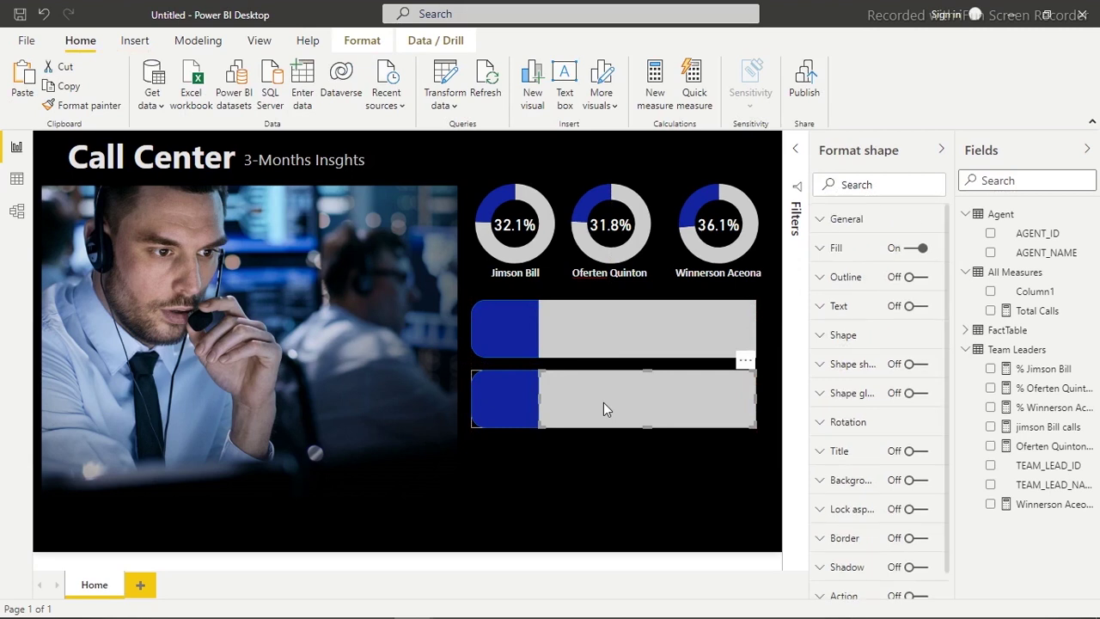
{"action": "key", "text": "ctrl+c"}
{"action": "key", "text": "ctrl+v"}
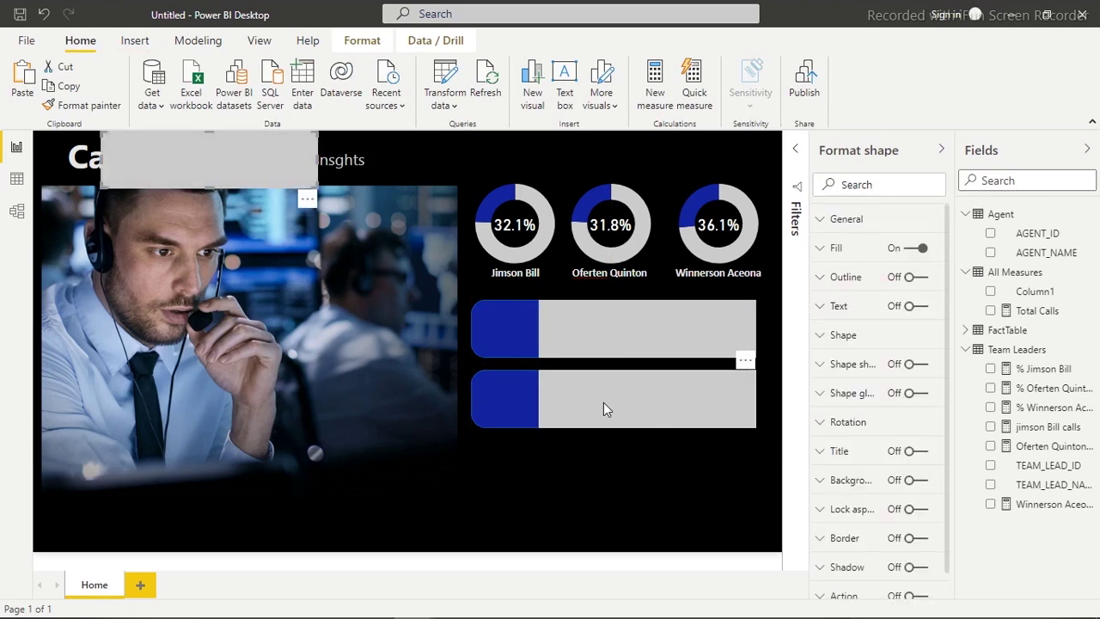
{"action": "key", "text": "Delete"}
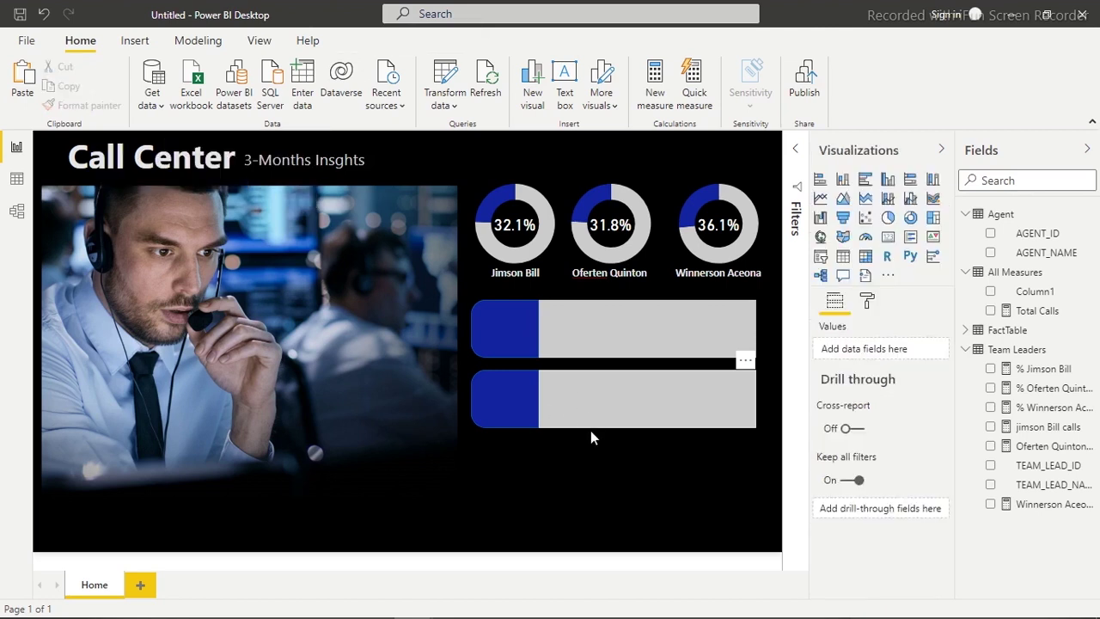
Step: Paste a third copy of the bar below the second and lower it slightly
{"action": "left_click", "coordinate": [592, 405]}
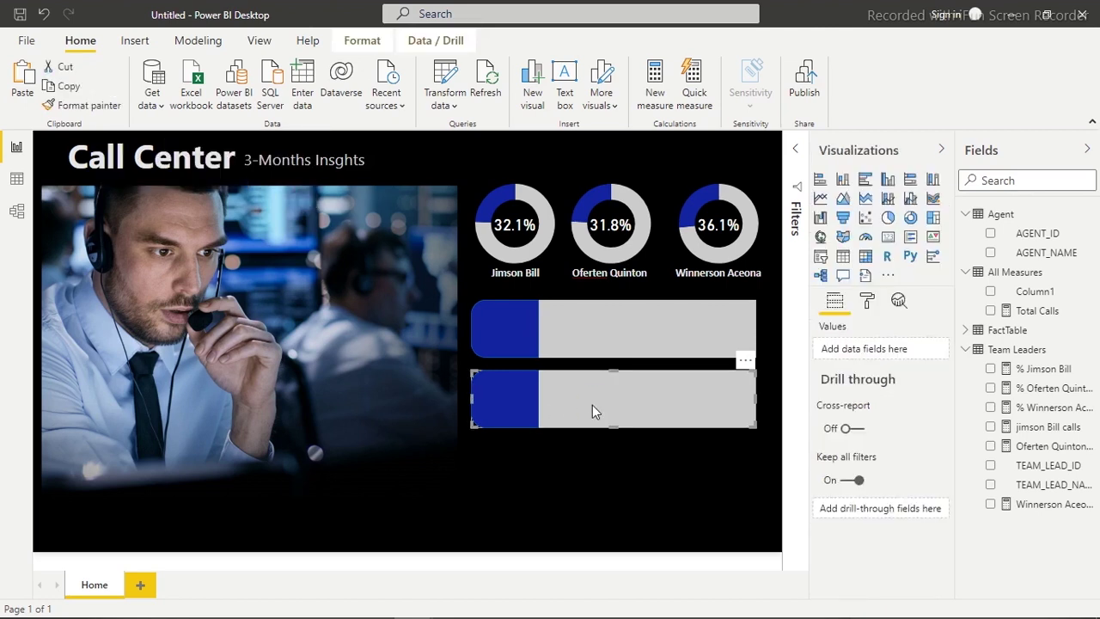
{"action": "key", "text": "ctrl+c"}
{"action": "key", "text": "ctrl+v"}
{"action": "left_click_drag", "start_coordinate": [592, 405], "coordinate": [586, 468]}
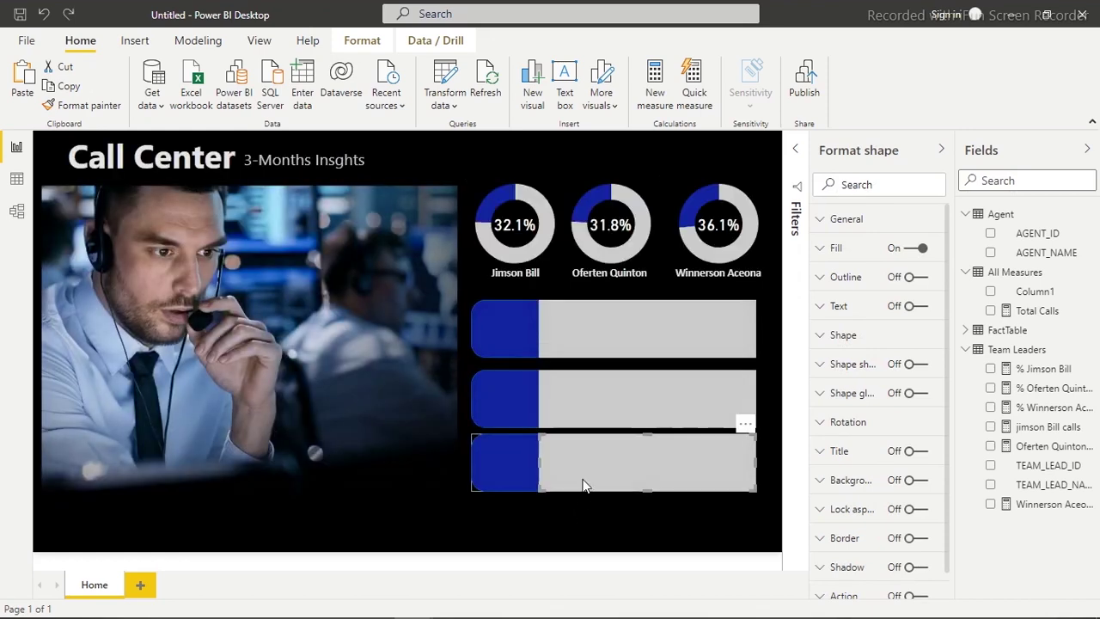
{"action": "left_click_drag", "start_coordinate": [583, 470], "coordinate": [526, 489]}
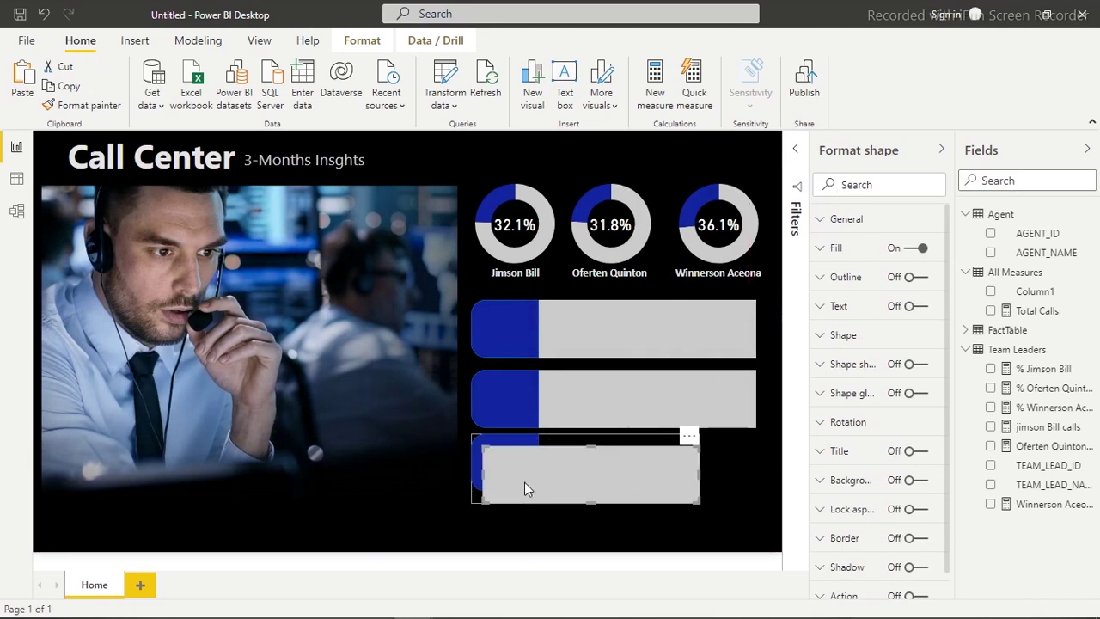
{"action": "key", "text": "ctrl+z"}
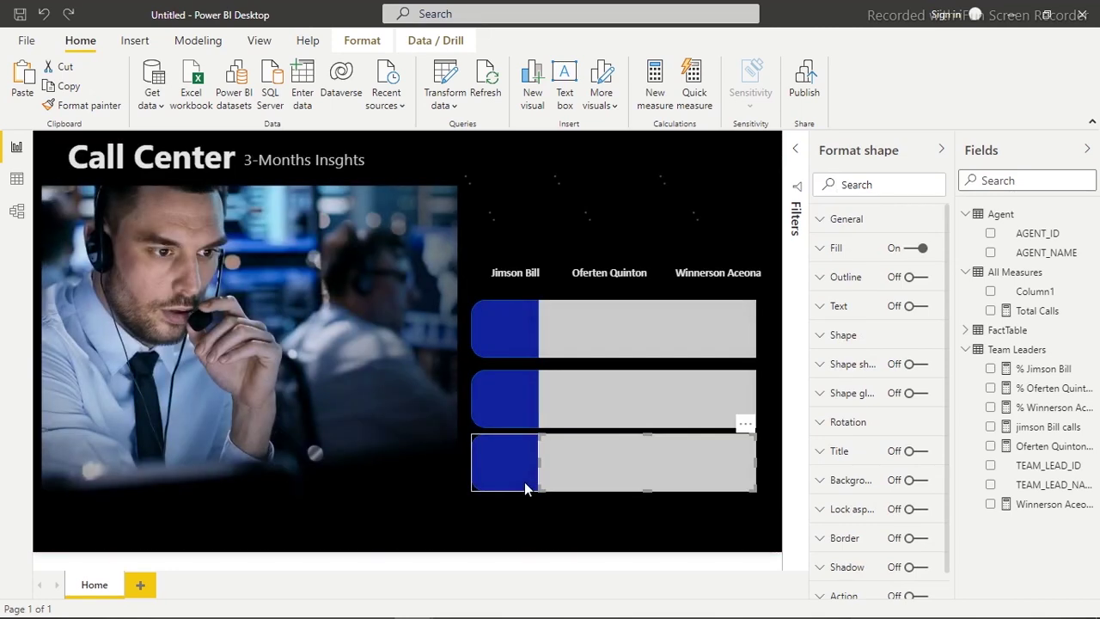
{"action": "left_click", "coordinate": [527, 489], "text": "ctrl"}
{"action": "left_click_drag", "start_coordinate": [526, 489], "coordinate": [526, 505]}
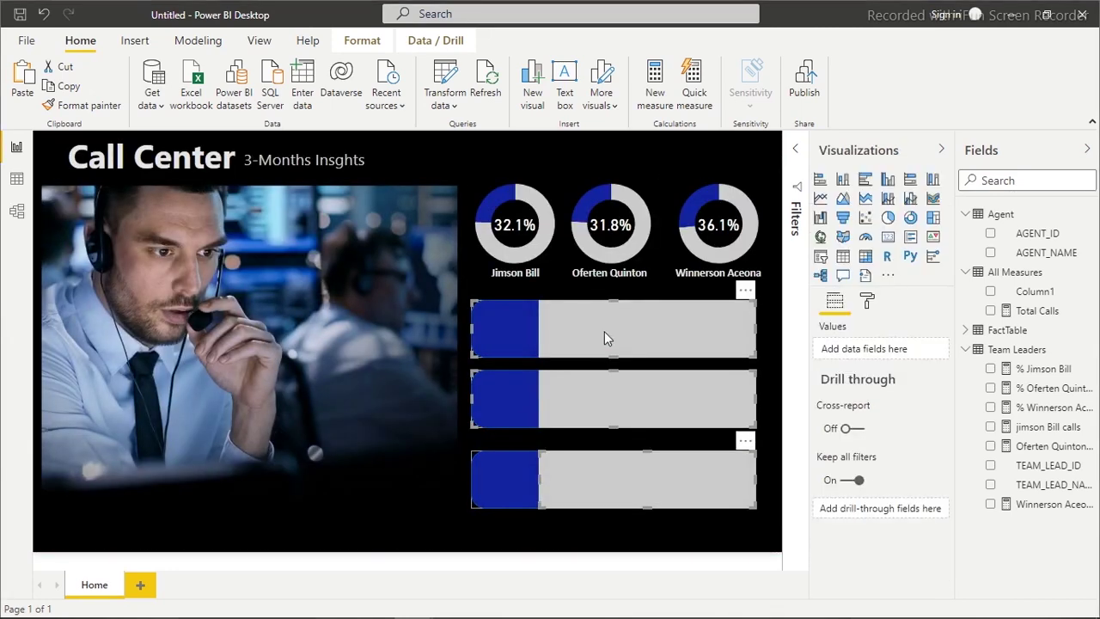
{"action": "left_click", "coordinate": [362, 41]}
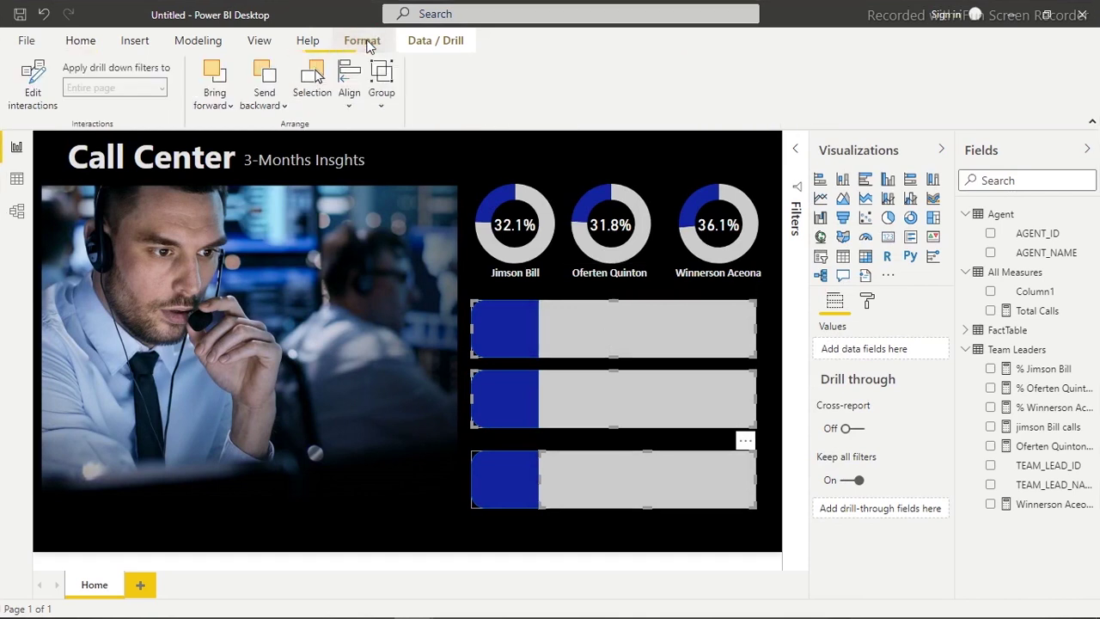
Step: Distribute the three bars evenly and align them on their left edges
{"action": "left_click", "coordinate": [383, 109]}
{"action": "left_click", "coordinate": [348, 101]}
{"action": "left_click", "coordinate": [397, 301]}
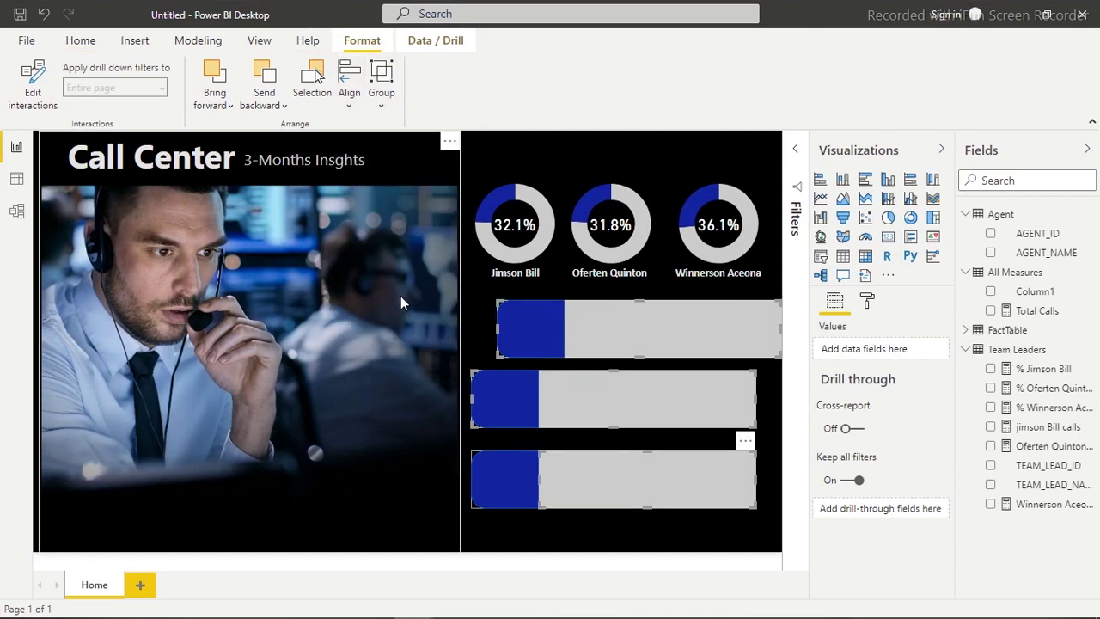
{"action": "left_click", "coordinate": [349, 102]}
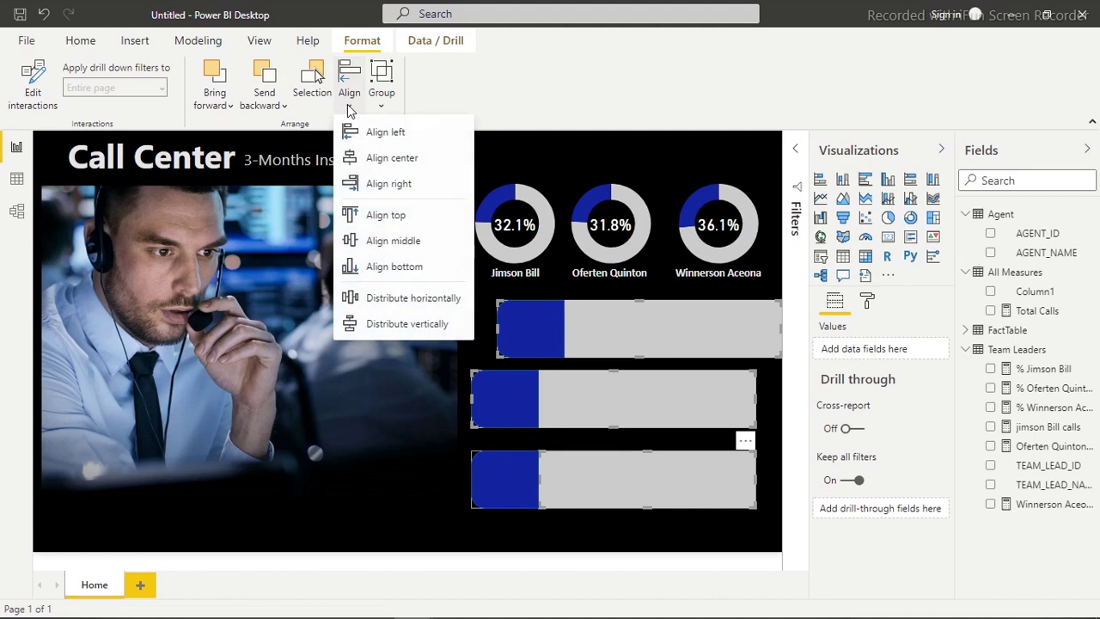
{"action": "left_click", "coordinate": [395, 323]}
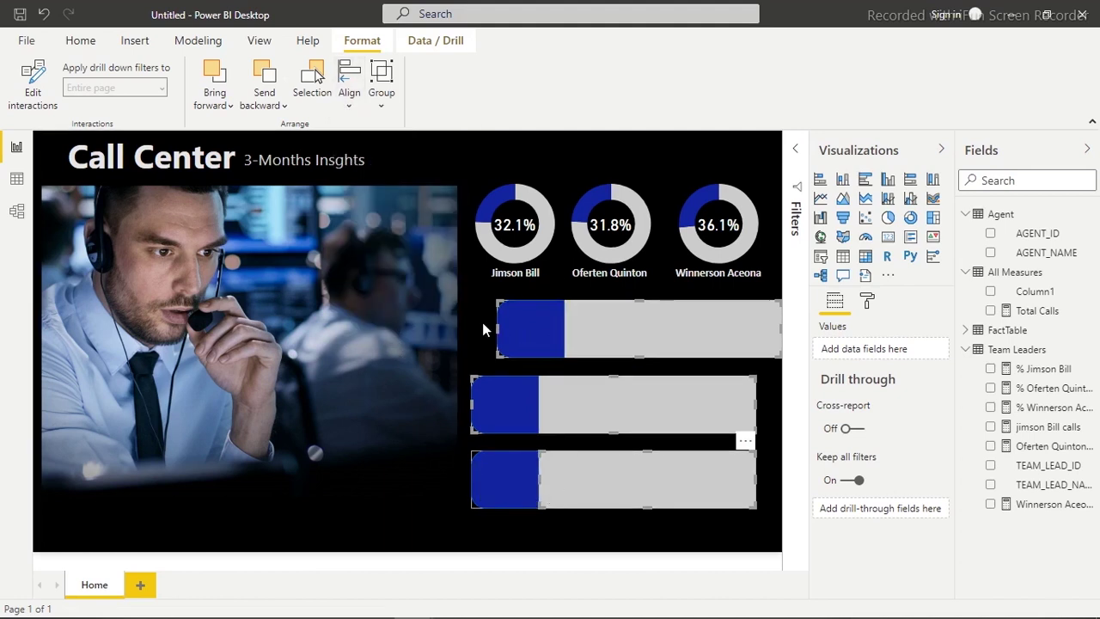
{"action": "left_click", "coordinate": [349, 101]}
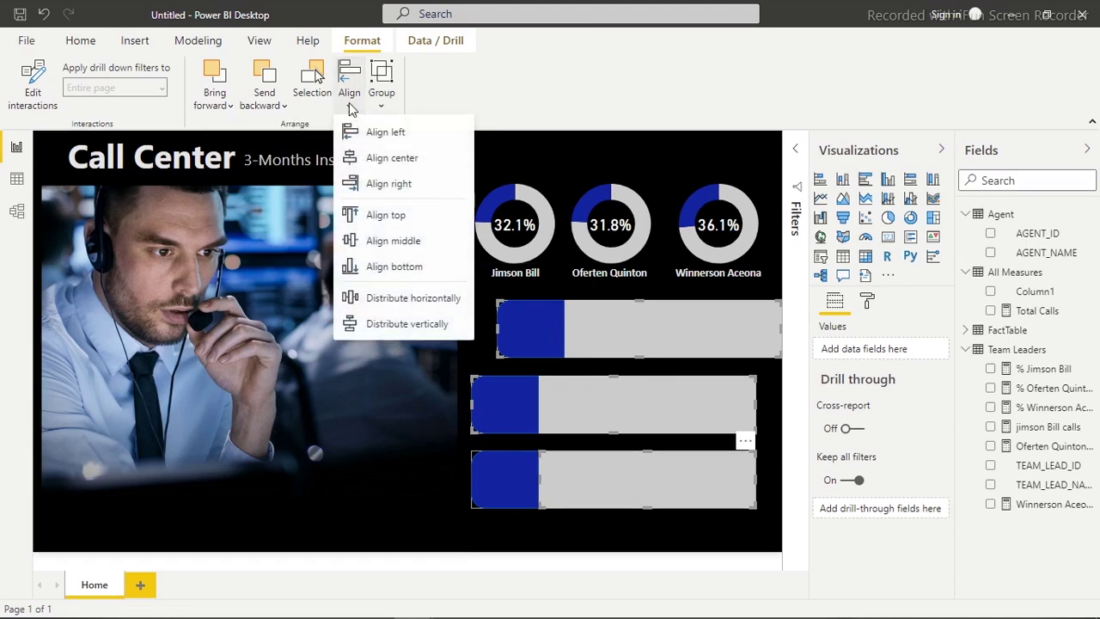
{"action": "left_click", "coordinate": [387, 138]}
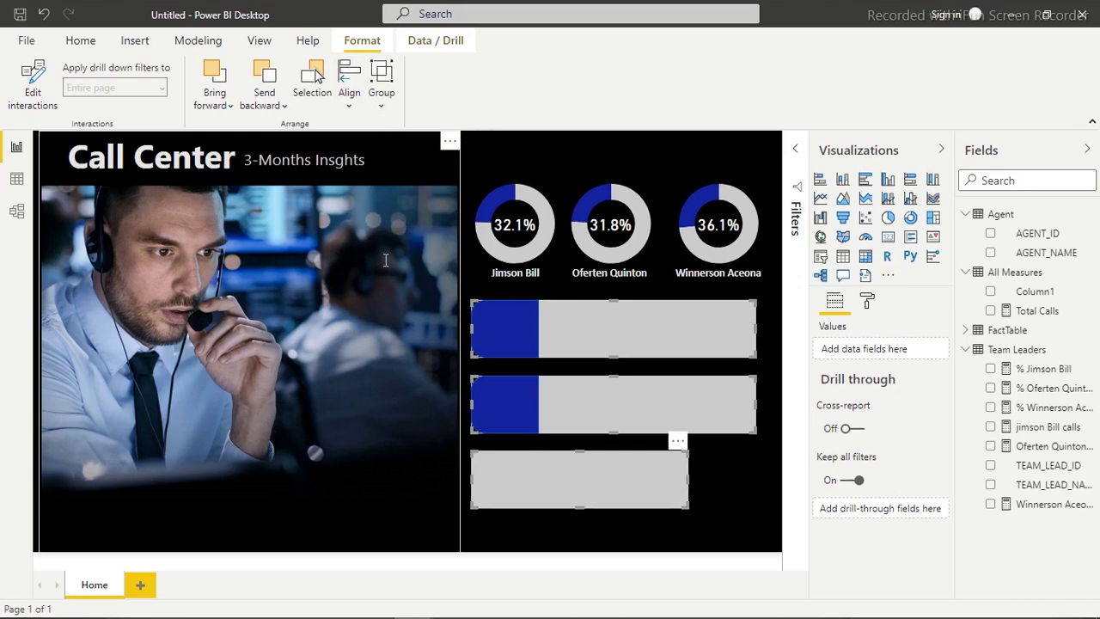
Step: Undo the left alignment and align the top bar's left edge with the second bar's
{"action": "left_click", "coordinate": [615, 536]}
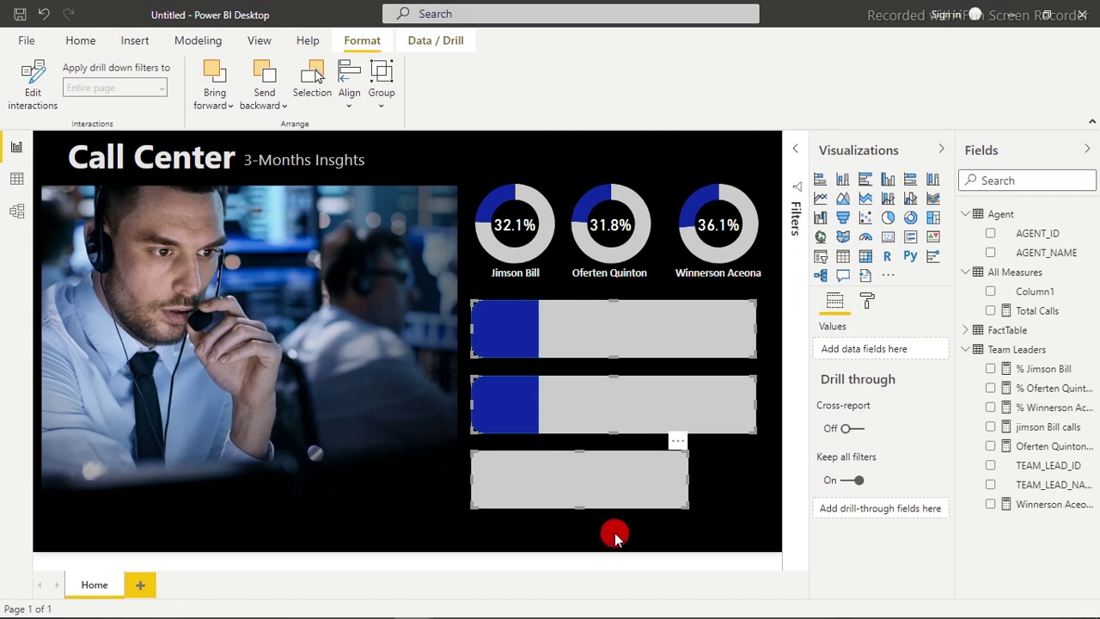
{"action": "key", "text": "ctrl+z"}
{"action": "left_click", "coordinate": [615, 345]}
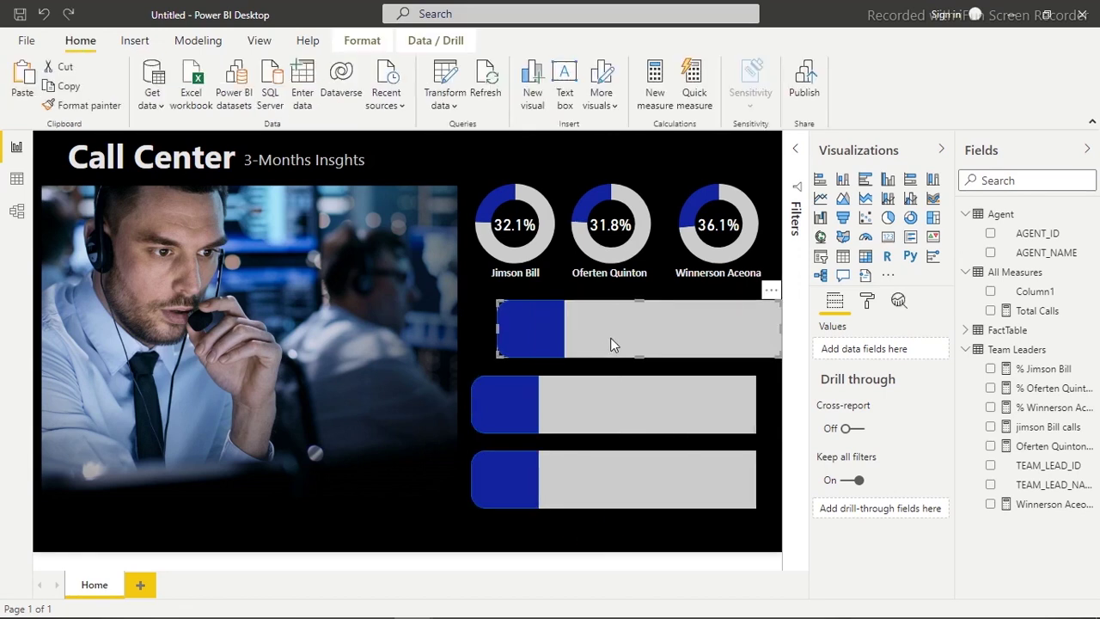
{"action": "left_click", "coordinate": [601, 394], "text": "ctrl"}
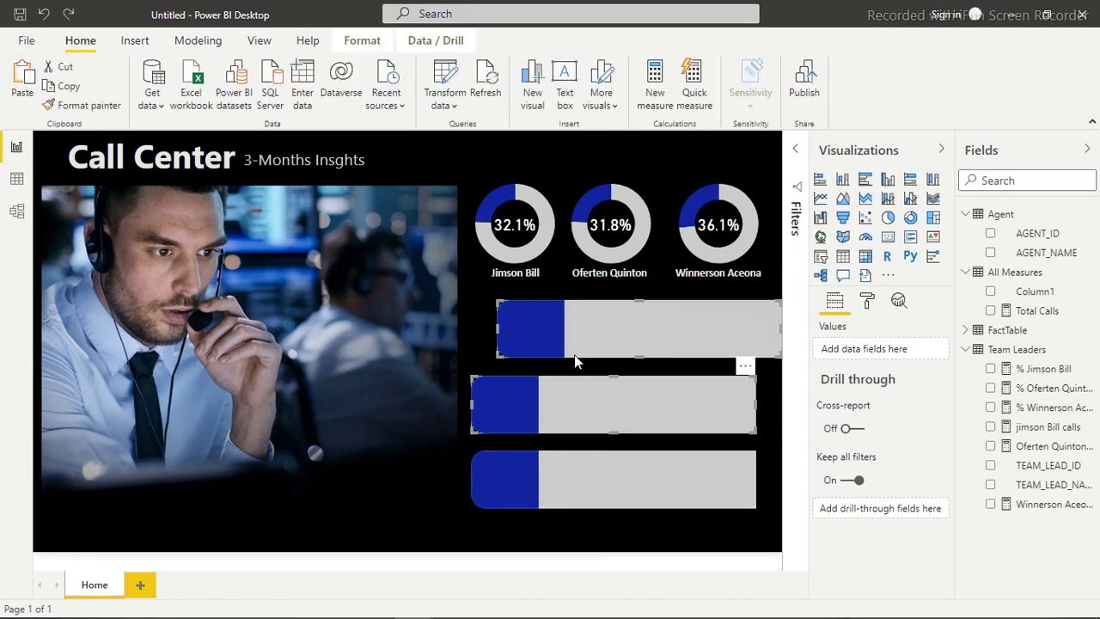
{"action": "left_click", "coordinate": [363, 37]}
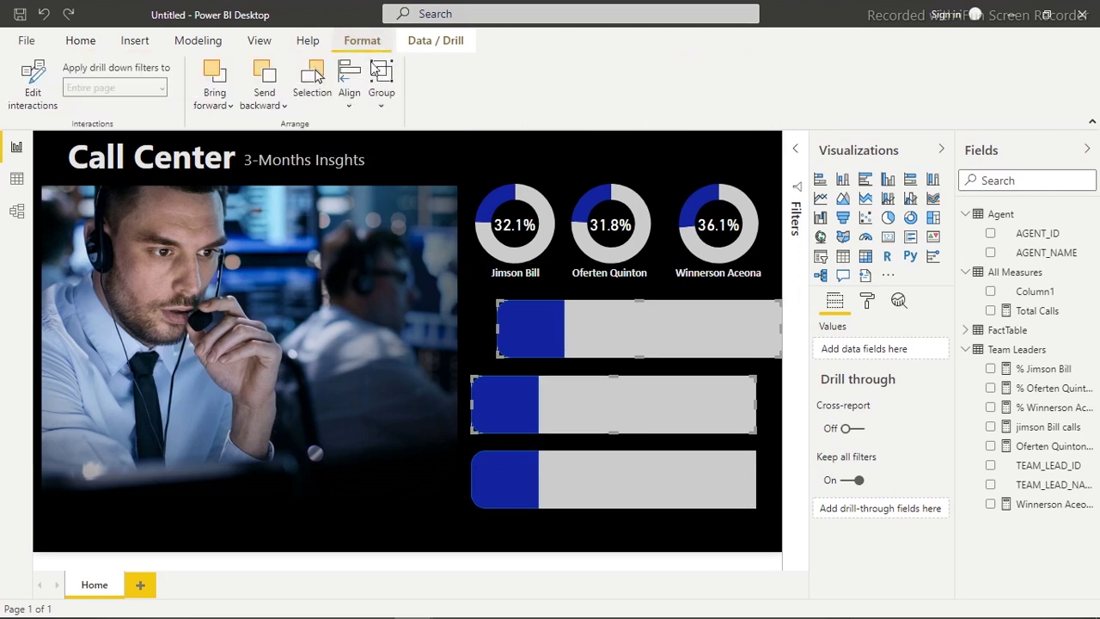
{"action": "left_click", "coordinate": [351, 107]}
{"action": "left_click", "coordinate": [380, 134]}
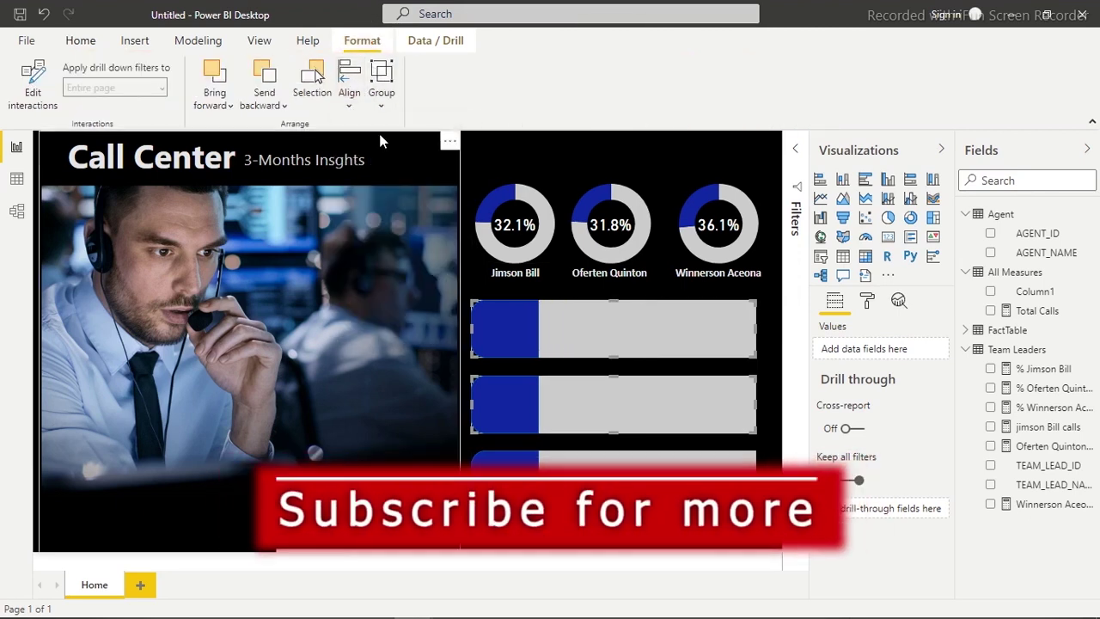
Step: Select the top bar's grey section and expand its fill colour settings
{"action": "left_click", "coordinate": [612, 332]}
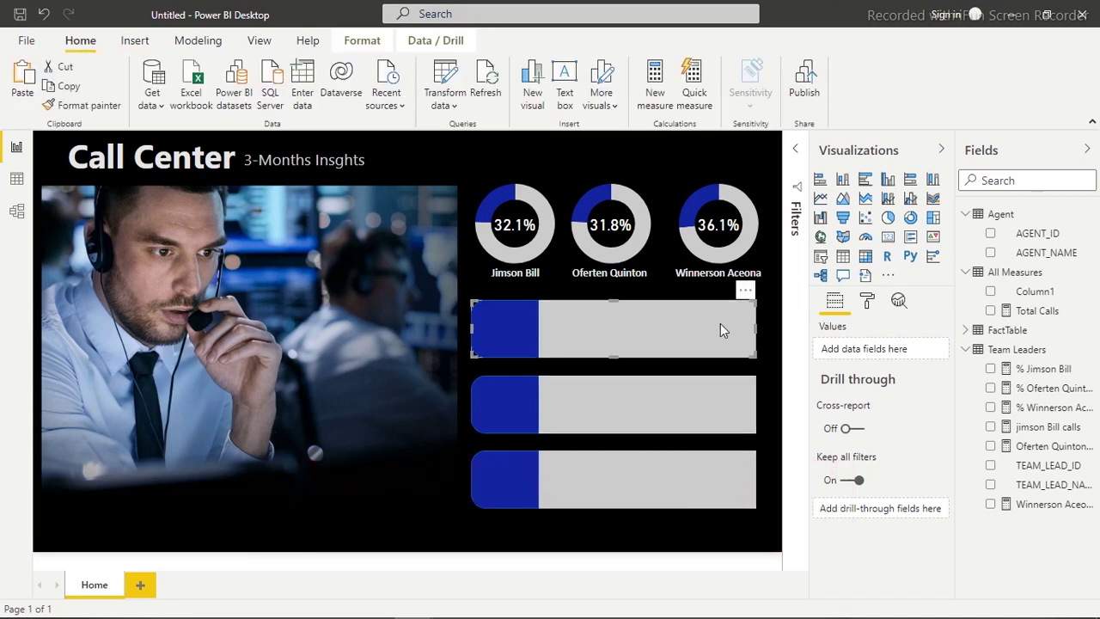
{"action": "left_click", "coordinate": [702, 321]}
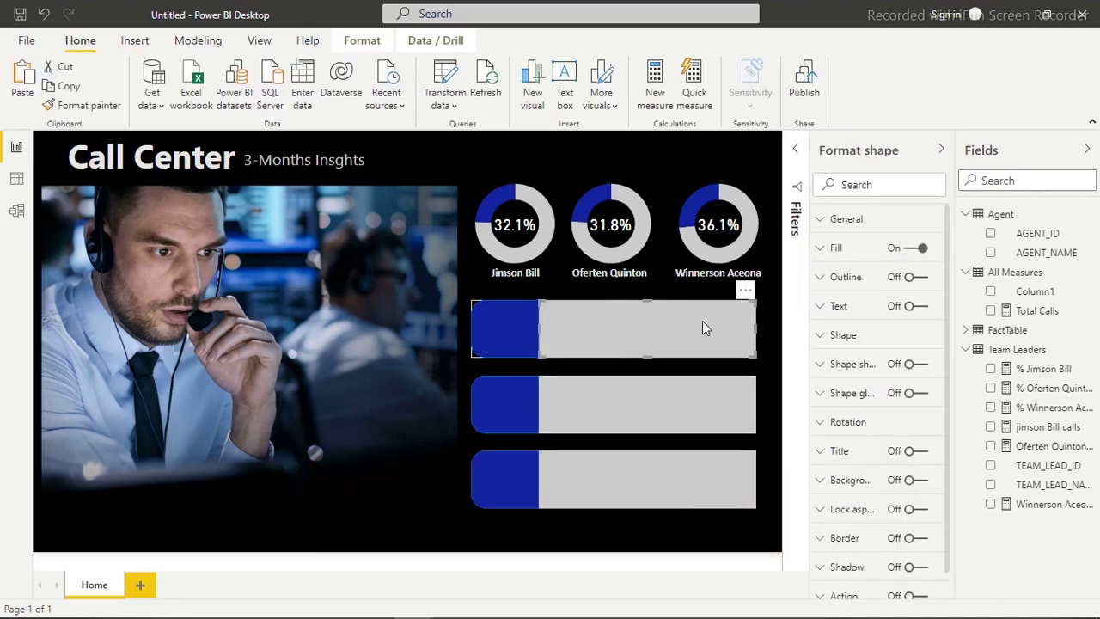
{"action": "left_click", "coordinate": [841, 260]}
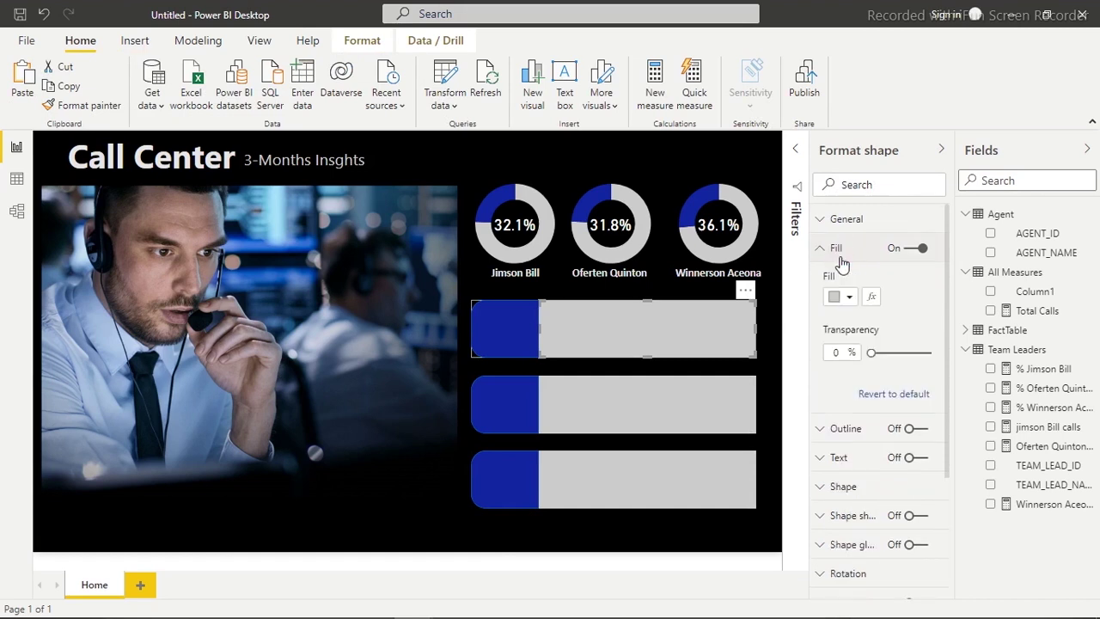
{"action": "left_click", "coordinate": [842, 298]}
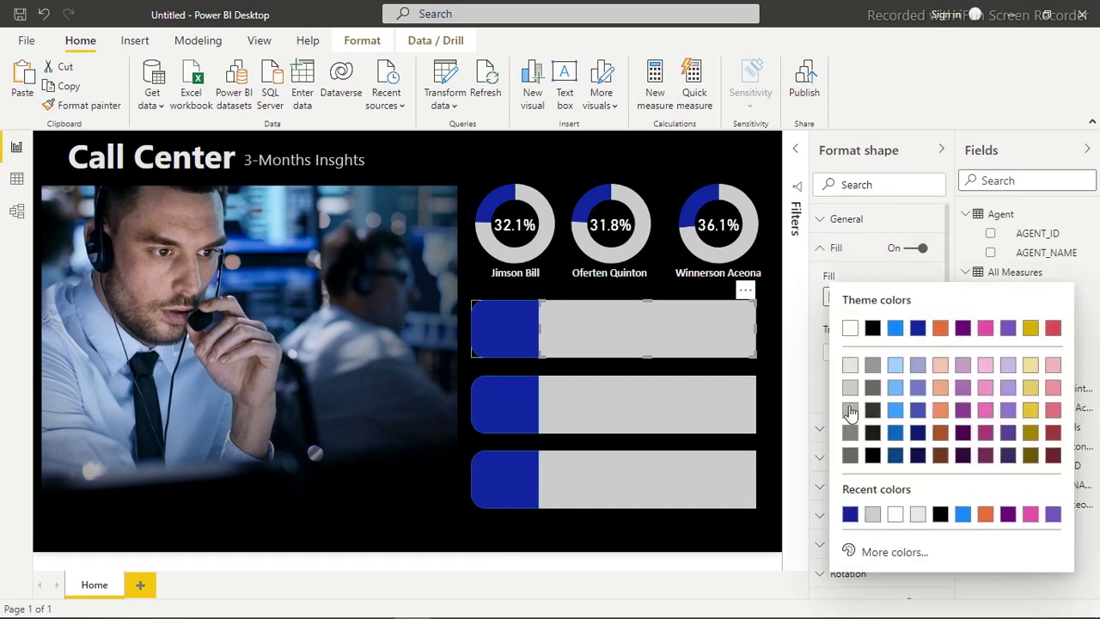
Step: Apply the same darker grey fill to the long sections of the top, second and third bars
{"action": "left_click", "coordinate": [850, 432]}
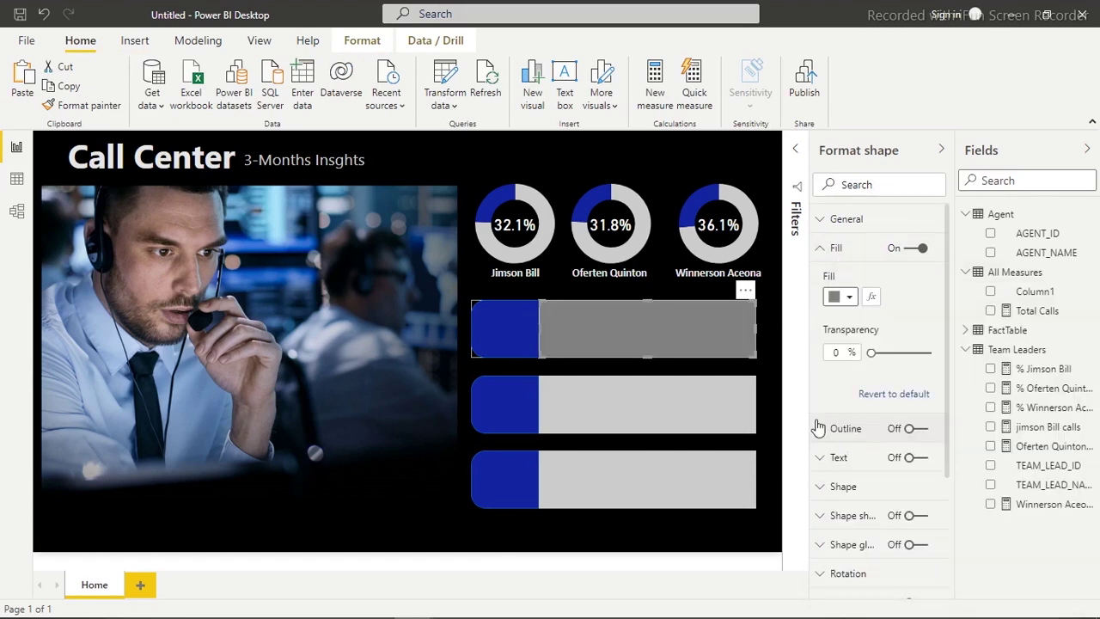
{"action": "left_click", "coordinate": [663, 402]}
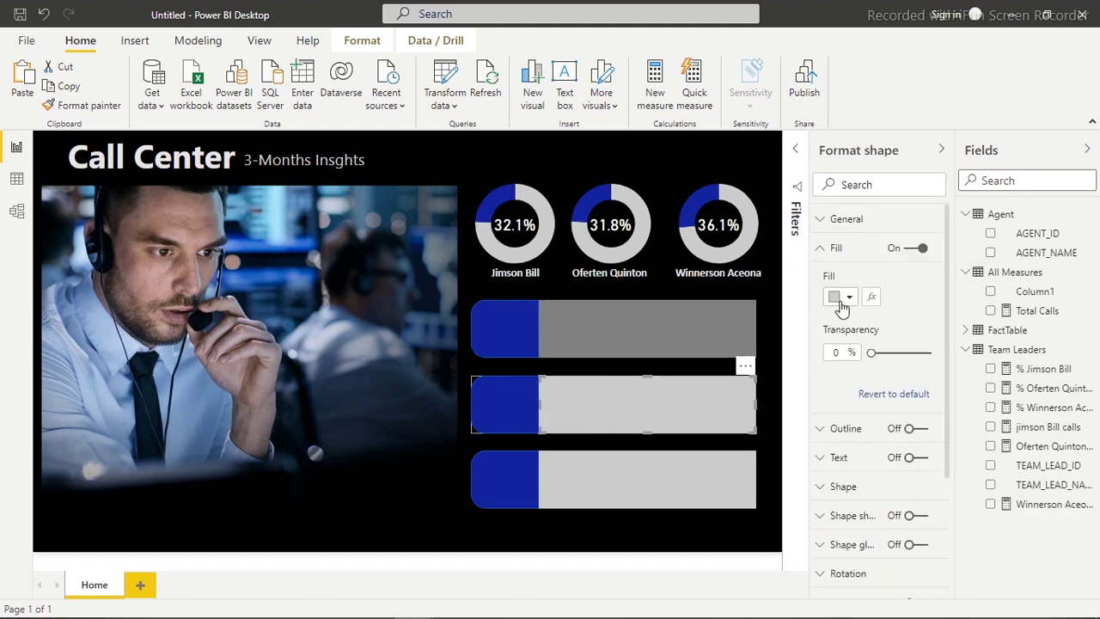
{"action": "left_click", "coordinate": [838, 296]}
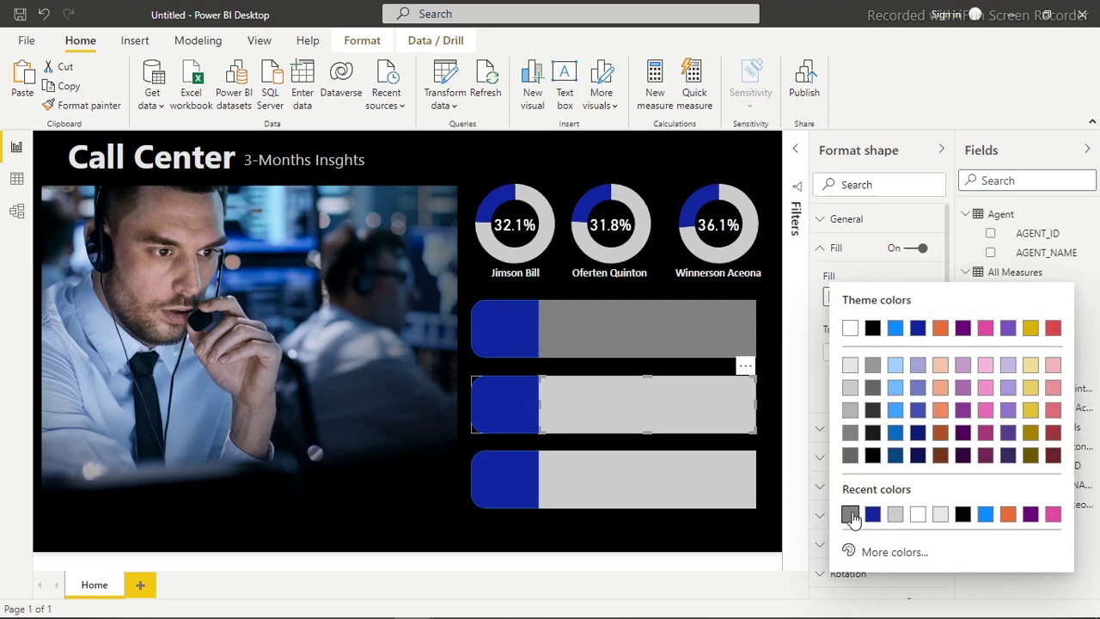
{"action": "left_click", "coordinate": [849, 514]}
{"action": "left_click", "coordinate": [674, 484]}
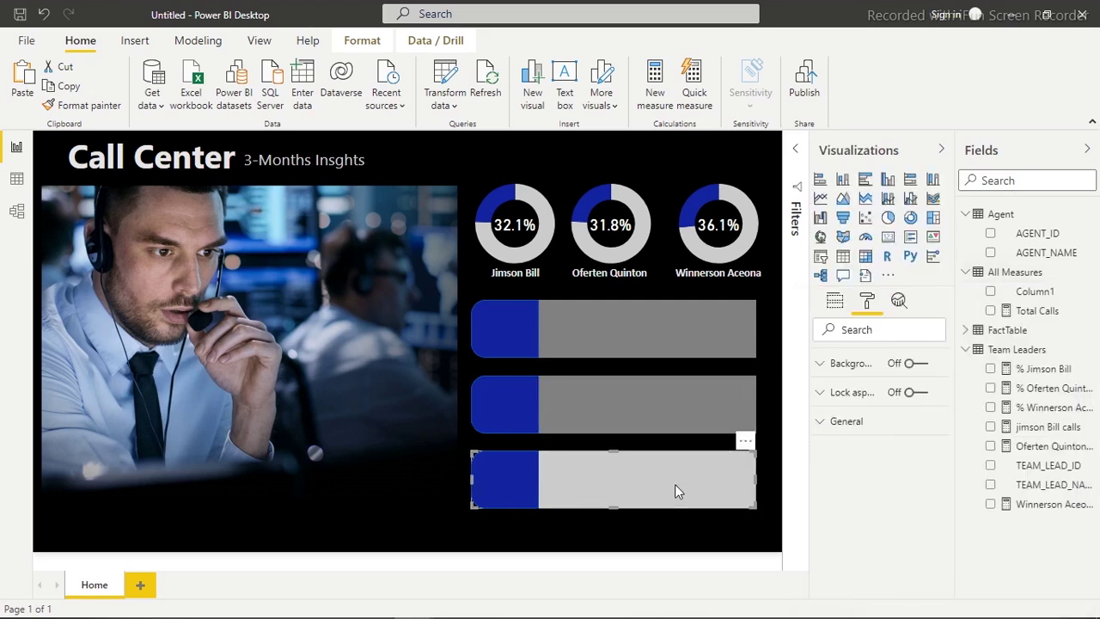
{"action": "left_click", "coordinate": [674, 486]}
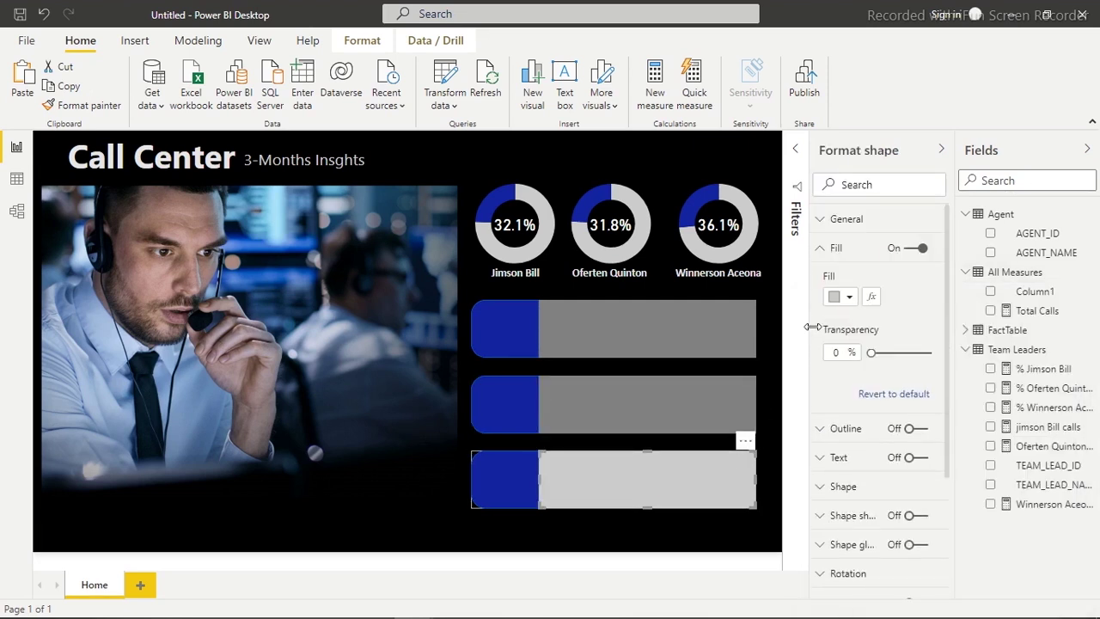
{"action": "left_click", "coordinate": [840, 296]}
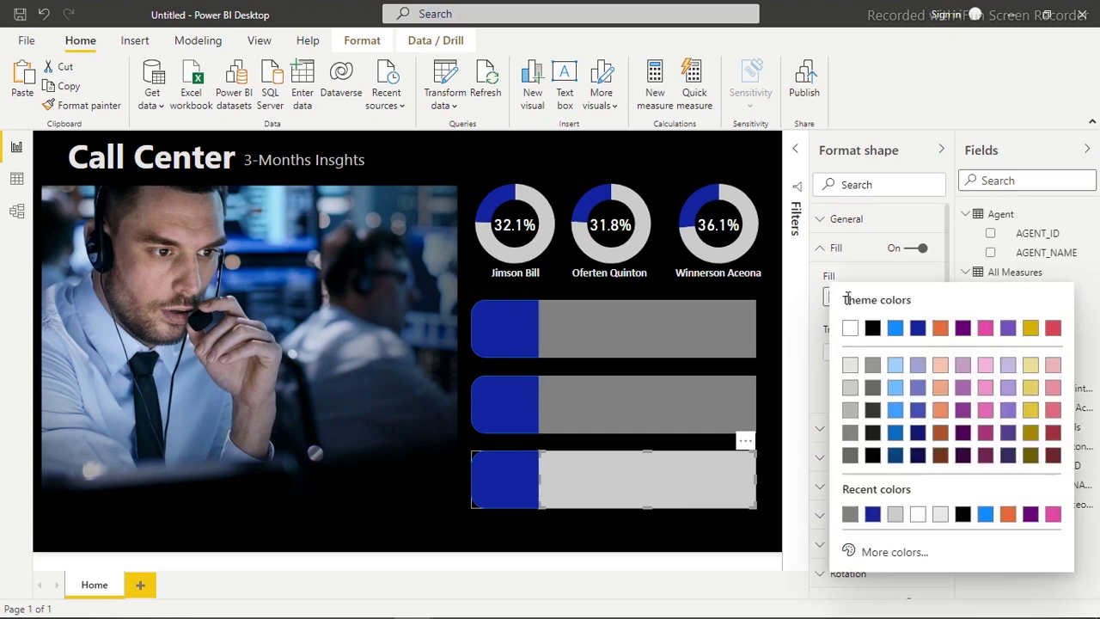
{"action": "left_click", "coordinate": [850, 513]}
{"action": "left_click", "coordinate": [518, 399]}
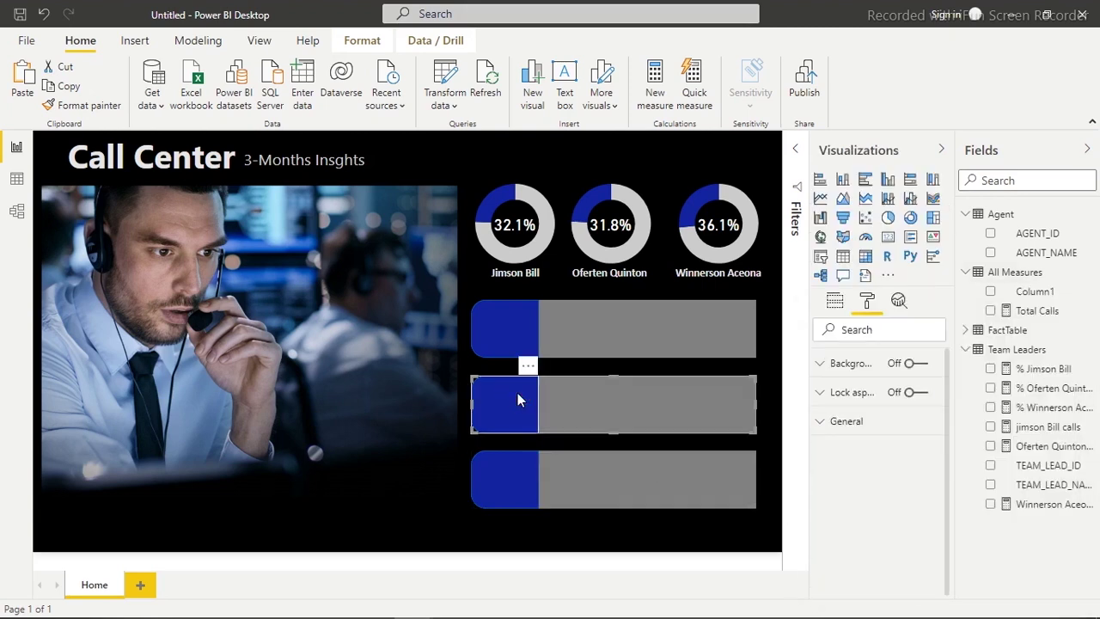
{"action": "mouse_move", "coordinate": [412, 604]}
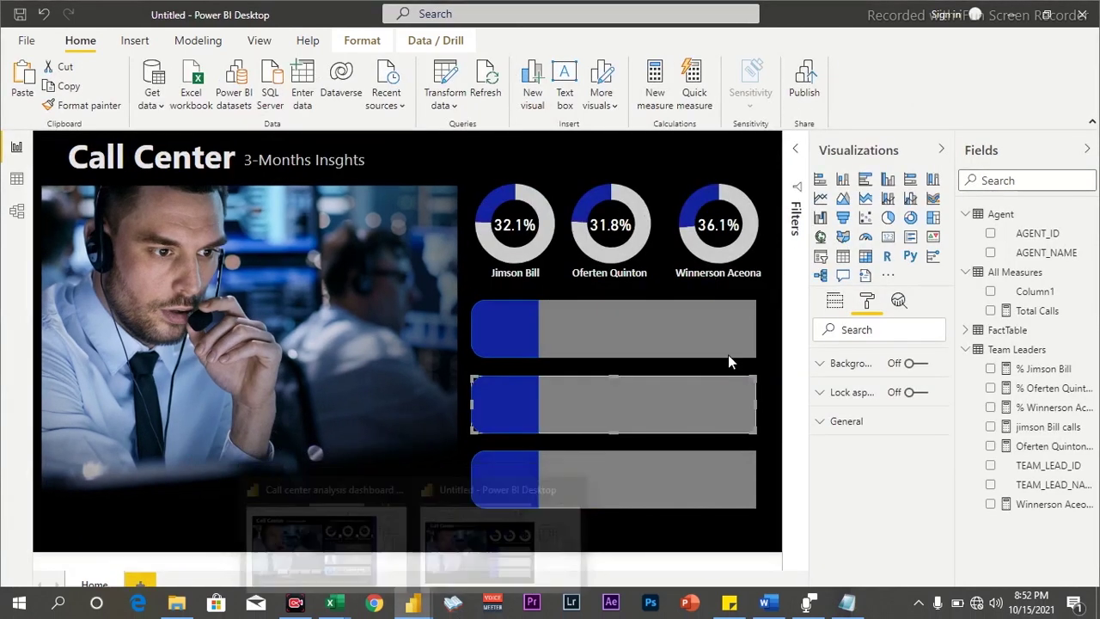
Step: Fill the middle bar's cap with White 20% darker
{"action": "left_click", "coordinate": [523, 387]}
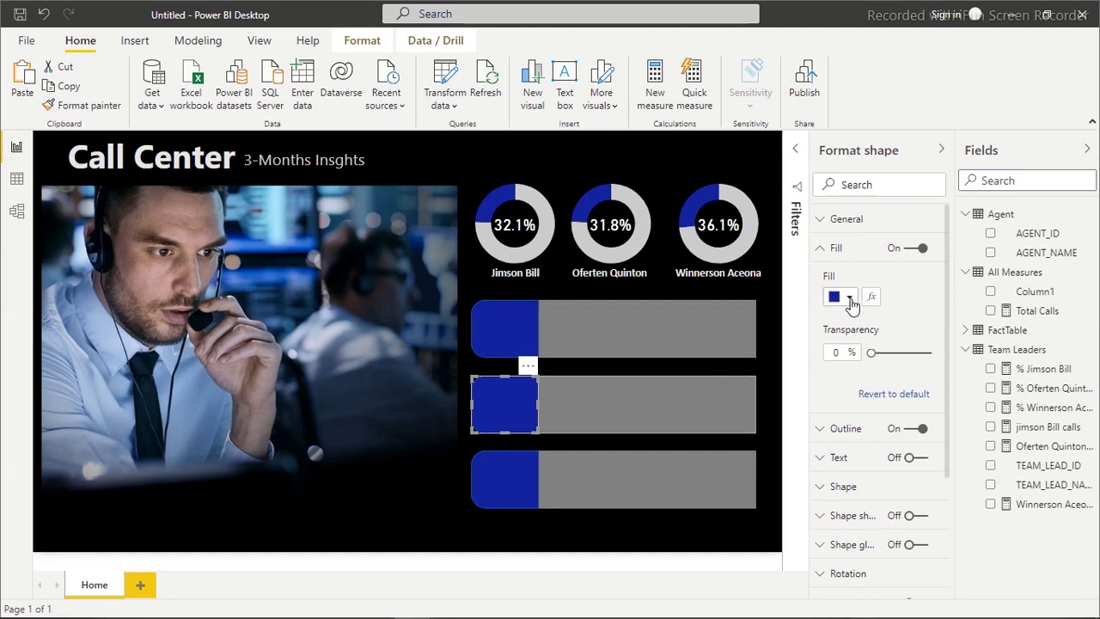
{"action": "left_click", "coordinate": [849, 299]}
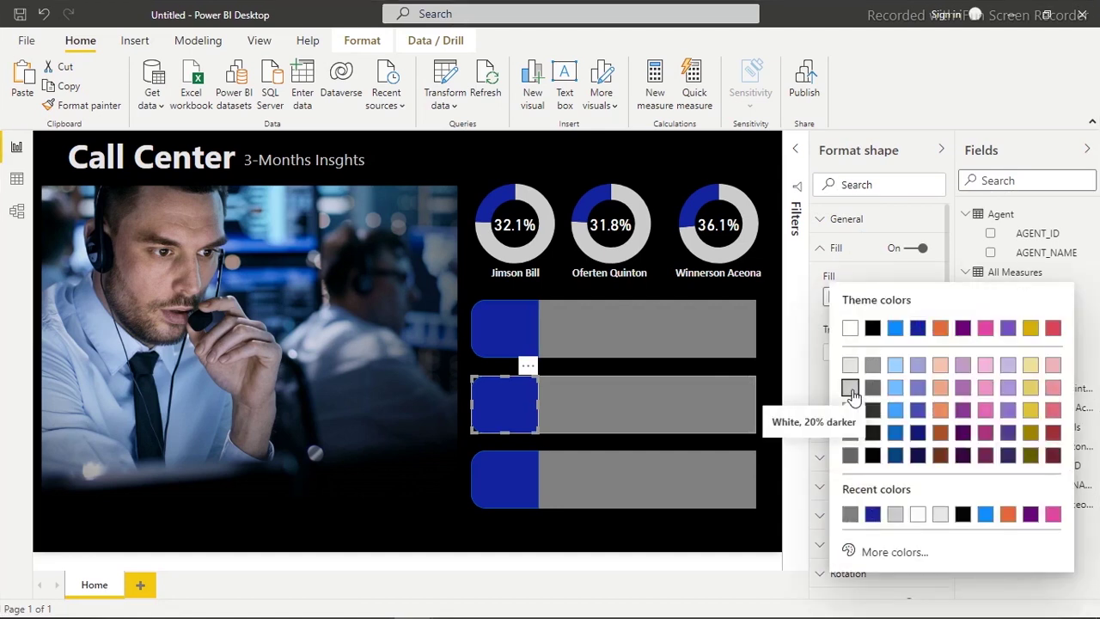
{"action": "left_click", "coordinate": [849, 388]}
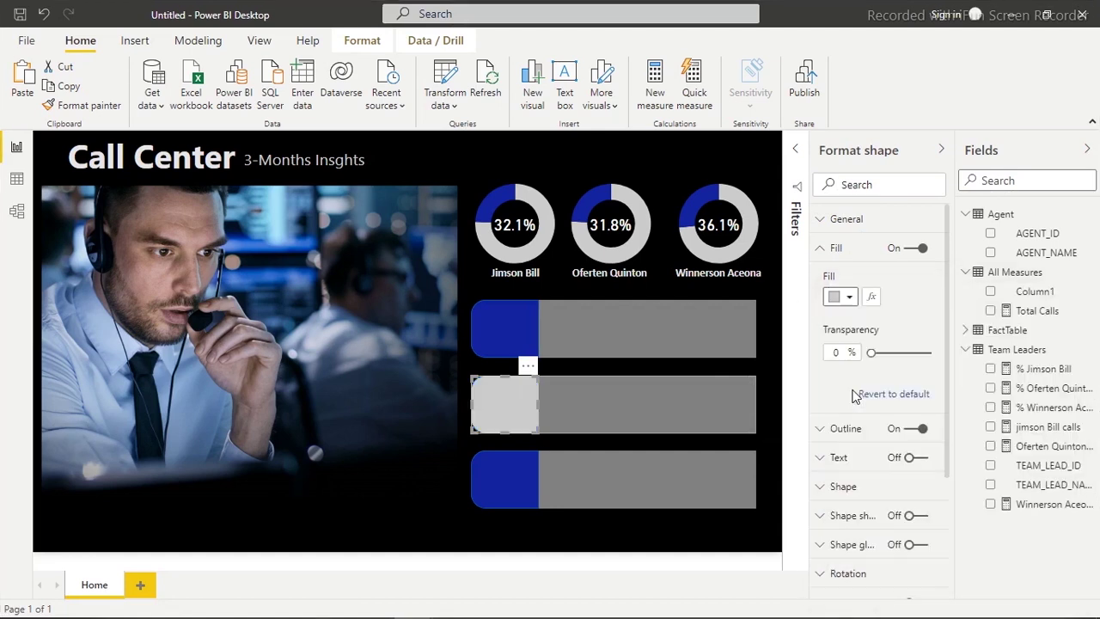
Step: Fill the bottom bar's cap with light blue #70bbff (Theme color 1, 40% lighter)
{"action": "left_click", "coordinate": [503, 483]}
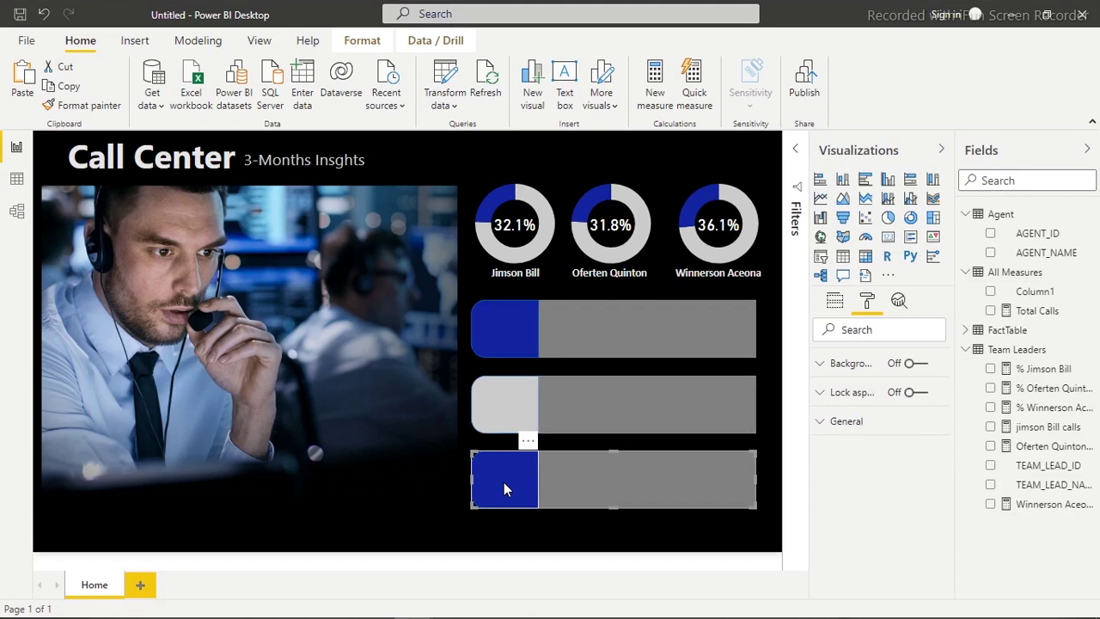
{"action": "left_click", "coordinate": [503, 486]}
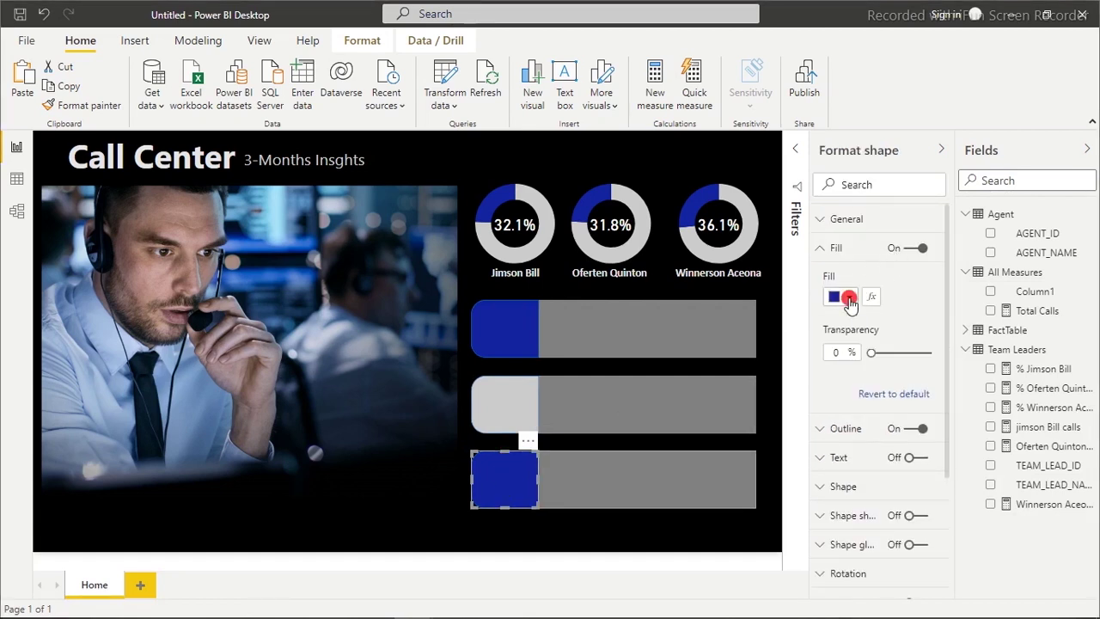
{"action": "left_click", "coordinate": [849, 299]}
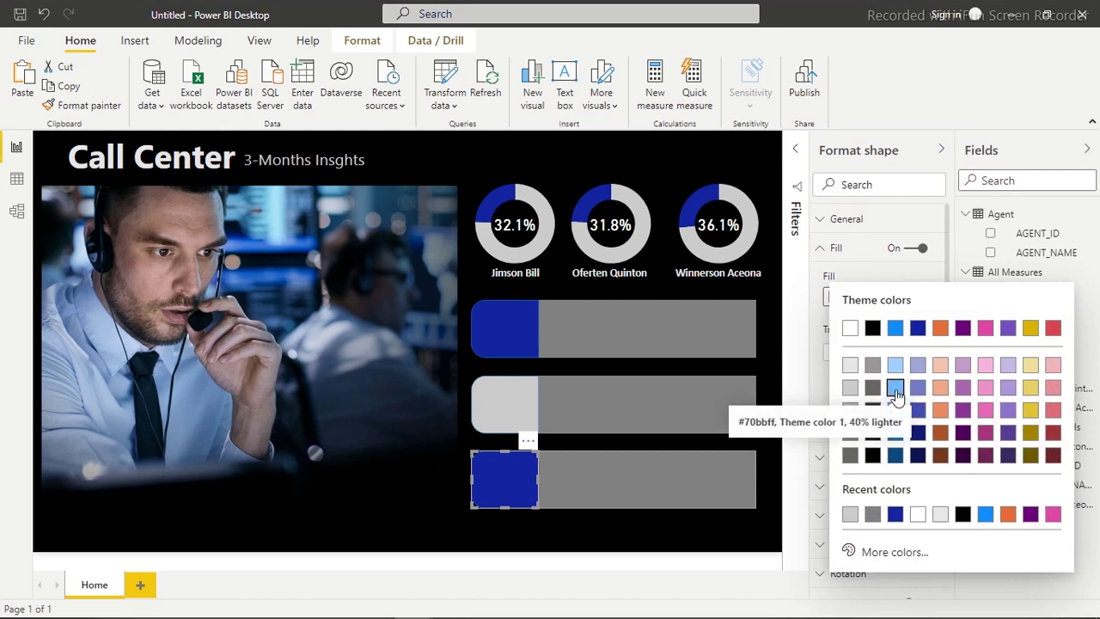
{"action": "left_click", "coordinate": [895, 388]}
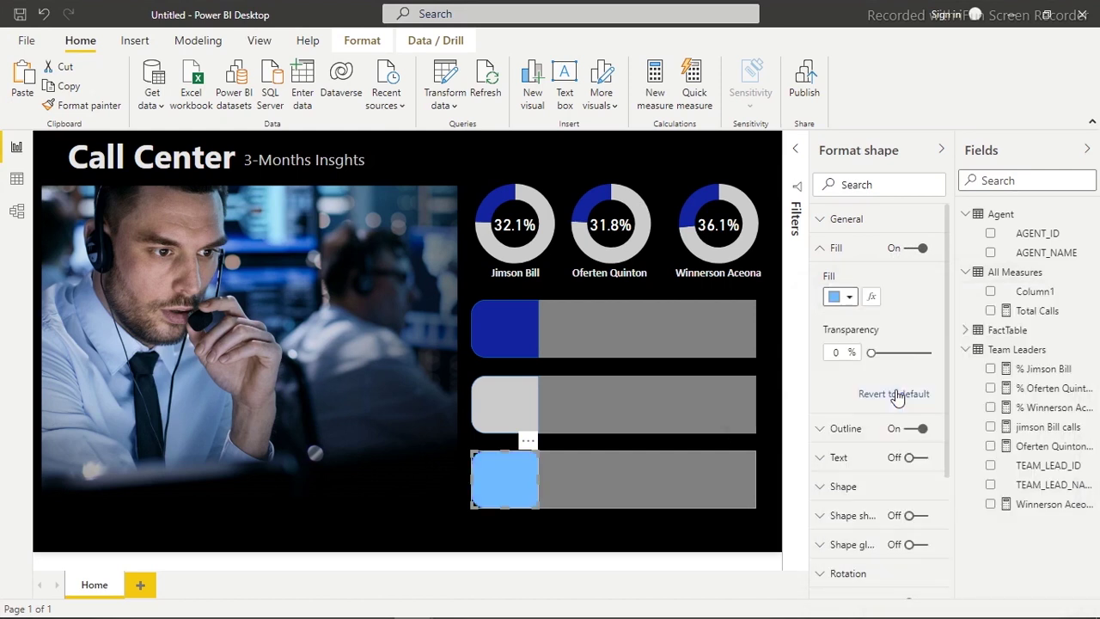
{"action": "left_click", "coordinate": [624, 523]}
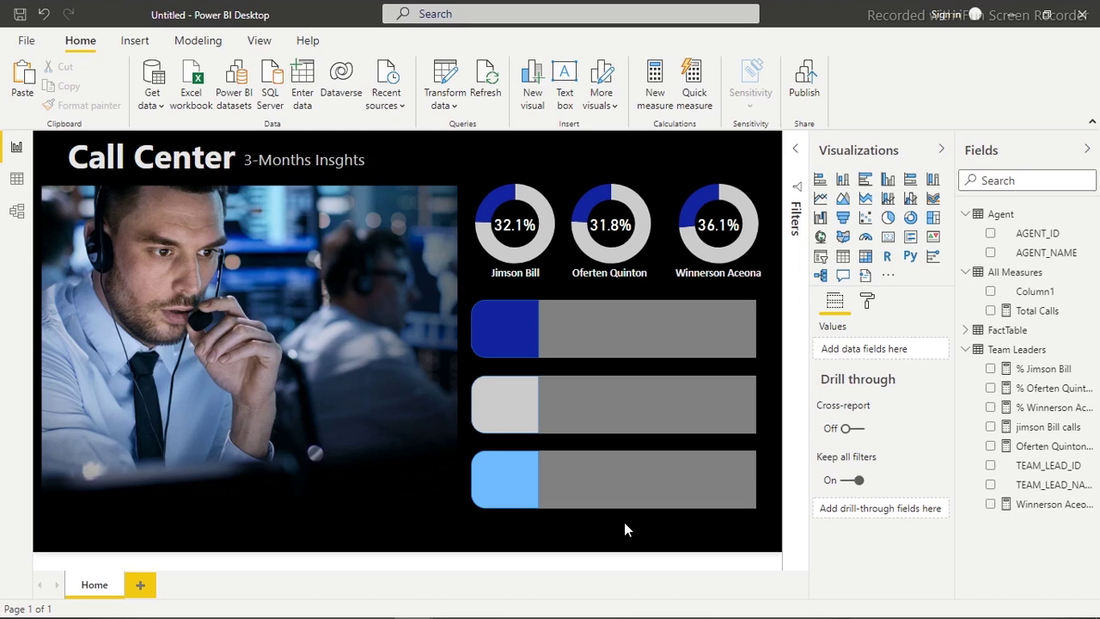
Step: Insert the support (1).png headset image into the report page
{"action": "mouse_move", "coordinate": [334, 608]}
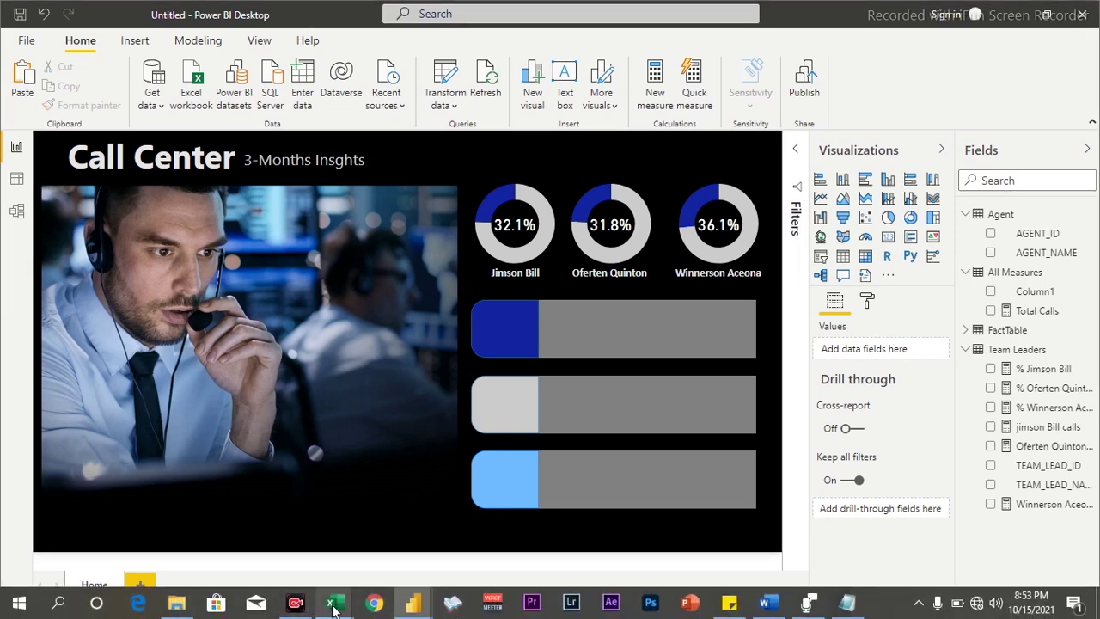
{"action": "mouse_move", "coordinate": [412, 603]}
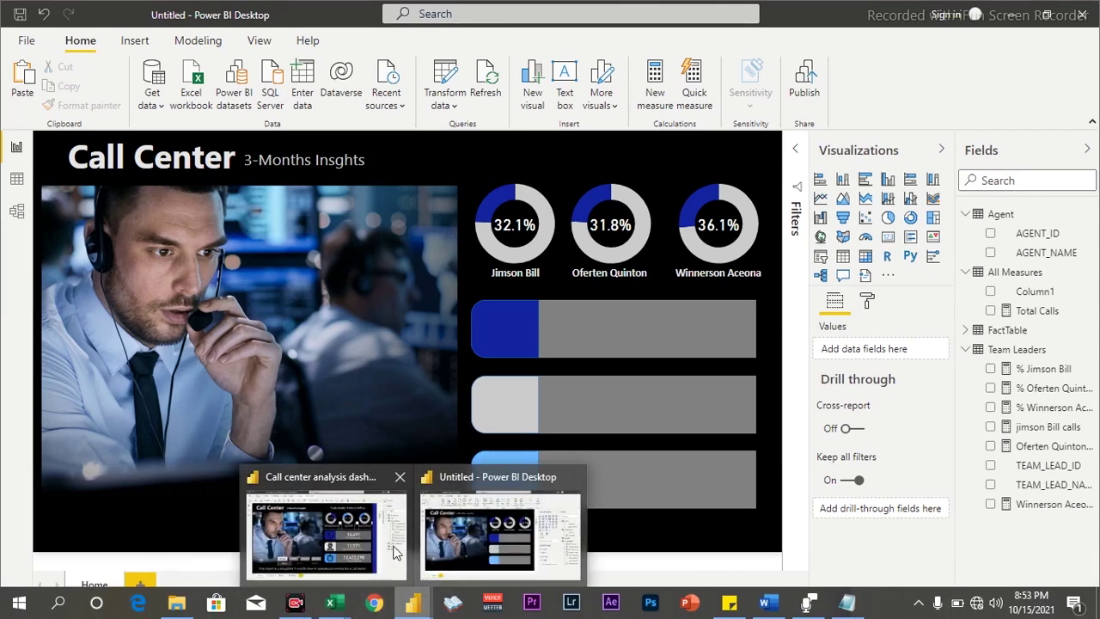
{"action": "mouse_move", "coordinate": [331, 550]}
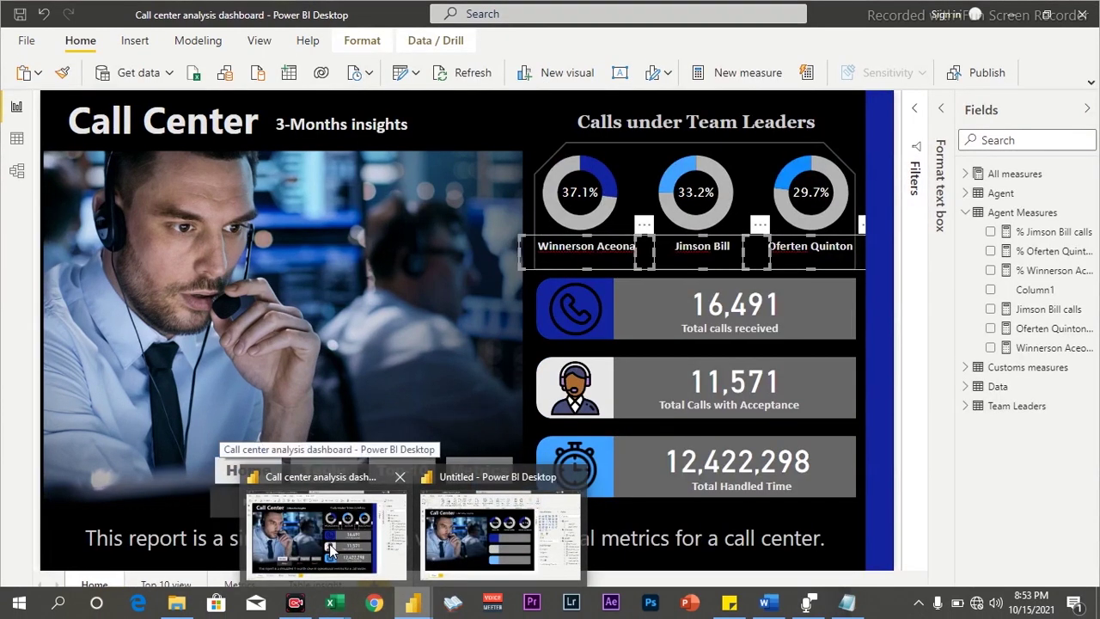
{"action": "left_click", "coordinate": [478, 537]}
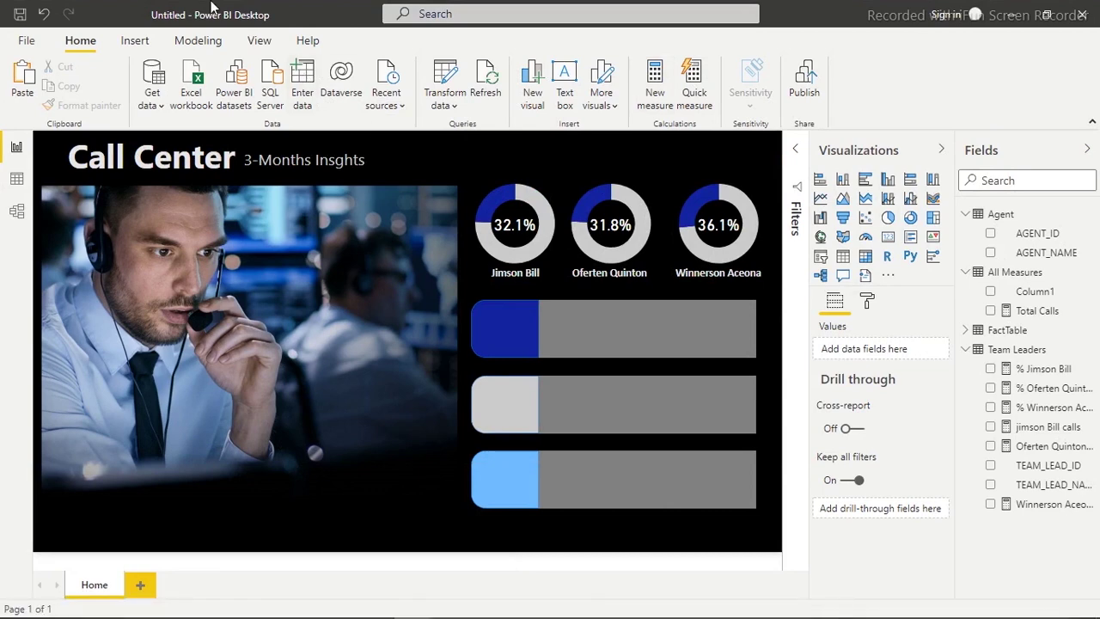
{"action": "left_click", "coordinate": [133, 40]}
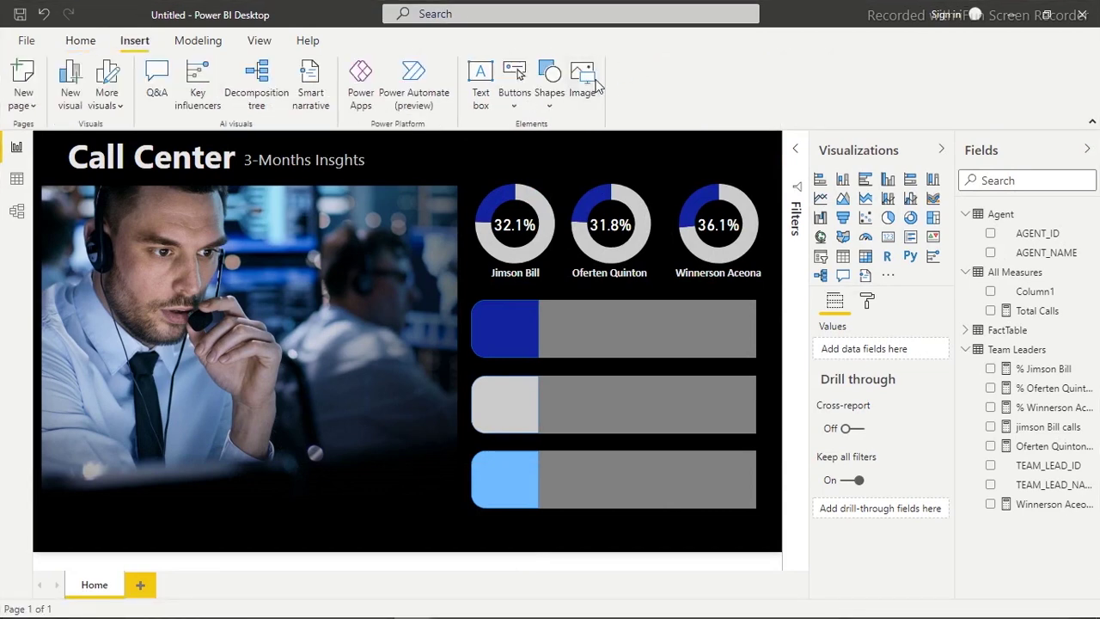
{"action": "left_click", "coordinate": [580, 78]}
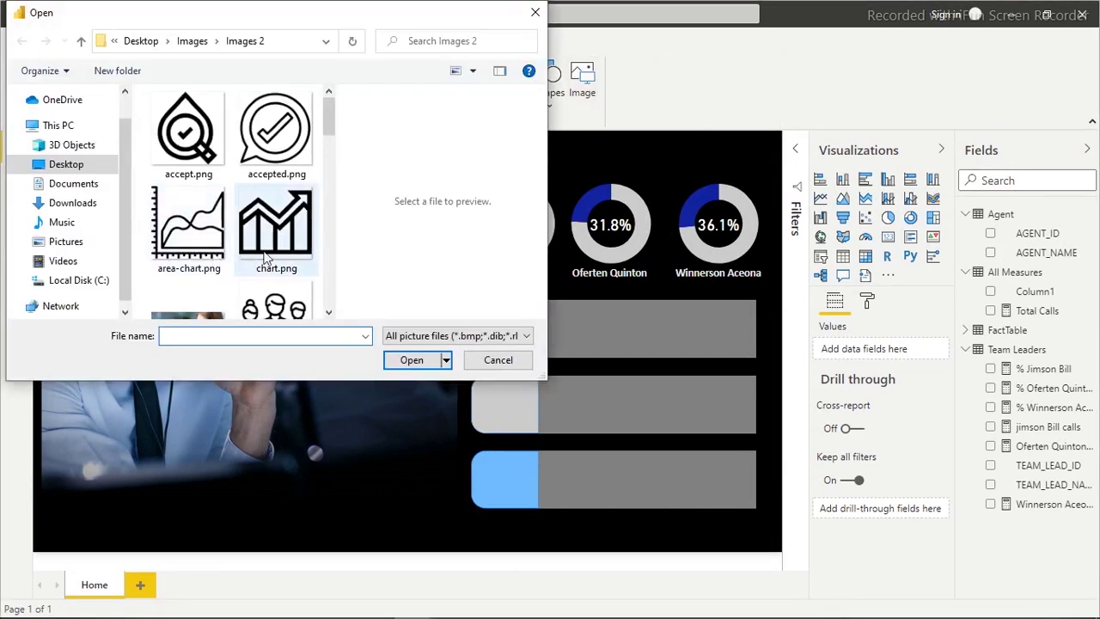
{"action": "left_click_drag", "start_coordinate": [330, 115], "coordinate": [332, 277]}
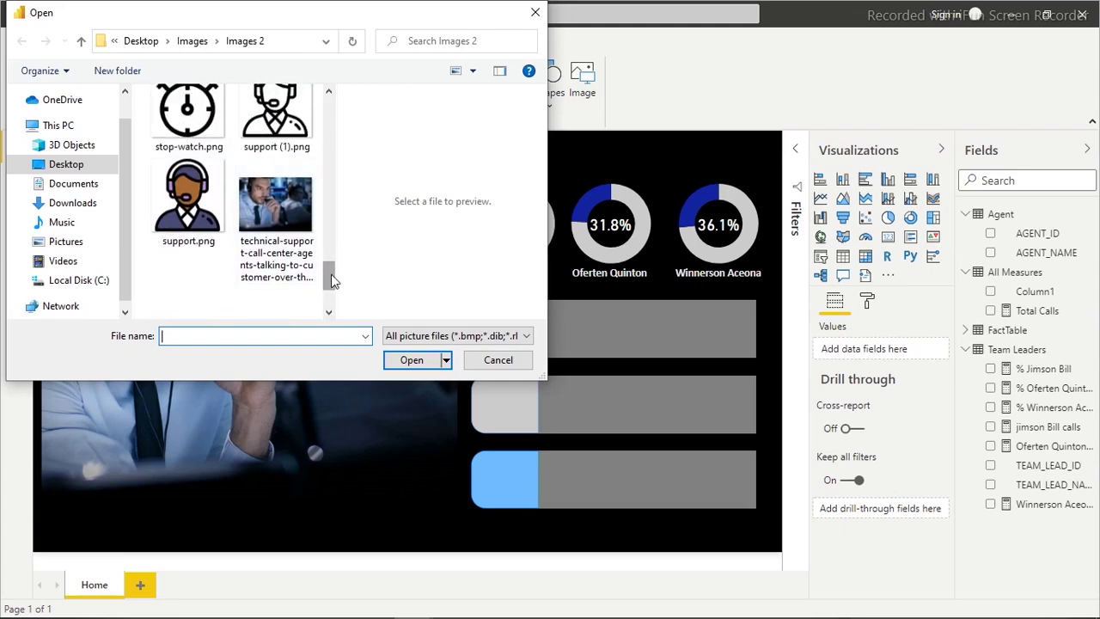
{"action": "left_click_drag", "start_coordinate": [331, 274], "coordinate": [325, 257]}
{"action": "double_click", "coordinate": [289, 194]}
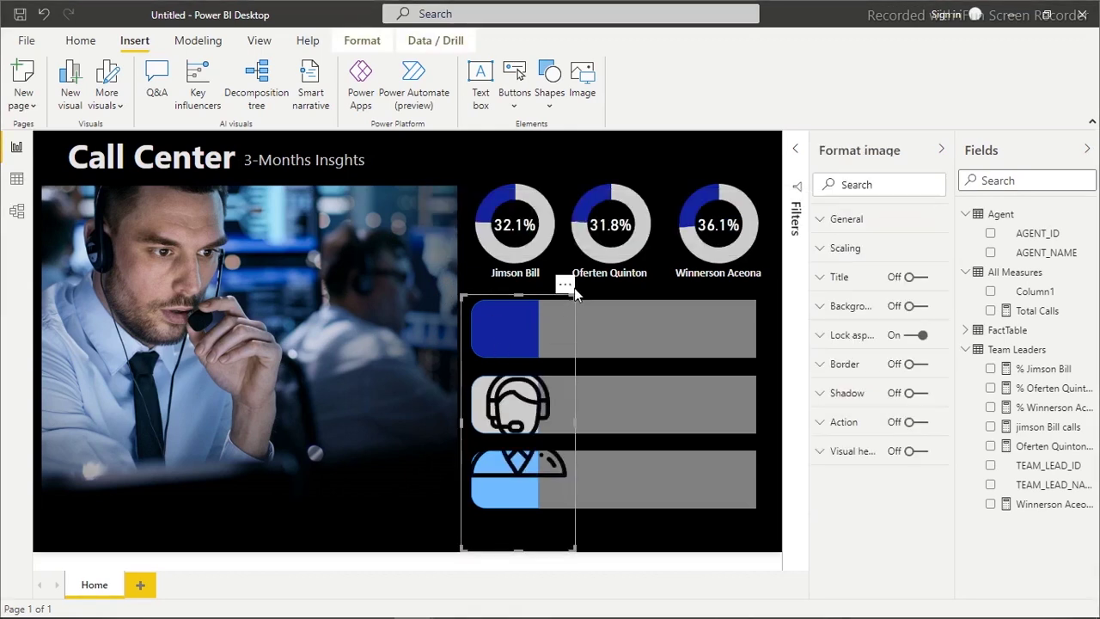
Step: Shrink the headset icon and nudge it into the middle bar's light grey cap
{"action": "left_click_drag", "start_coordinate": [574, 294], "coordinate": [532, 419]}
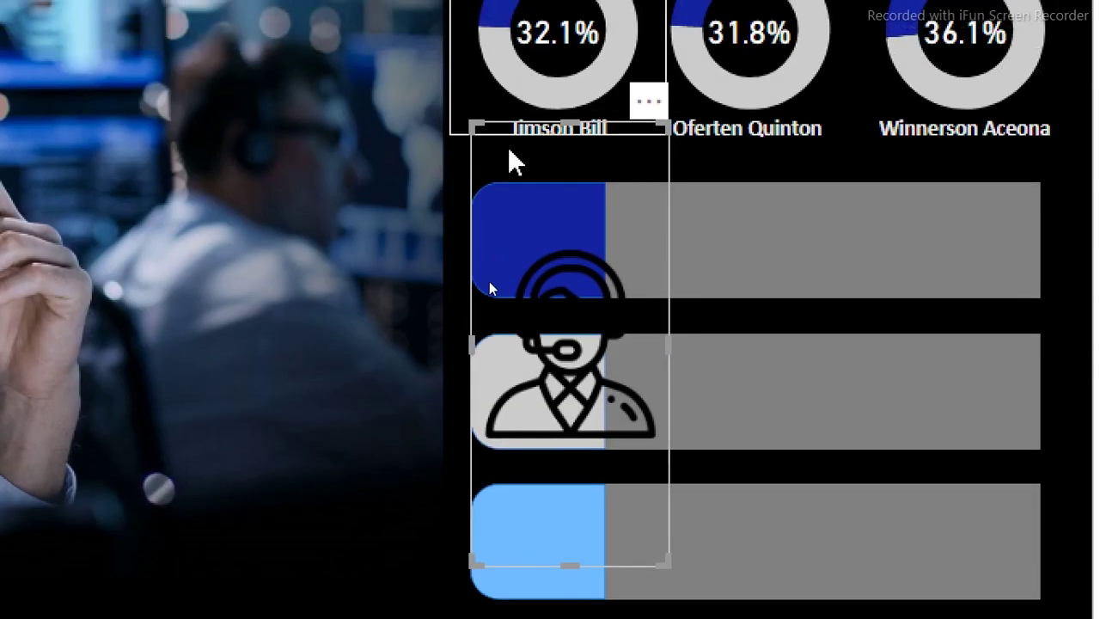
{"action": "double_click", "coordinate": [541, 128]}
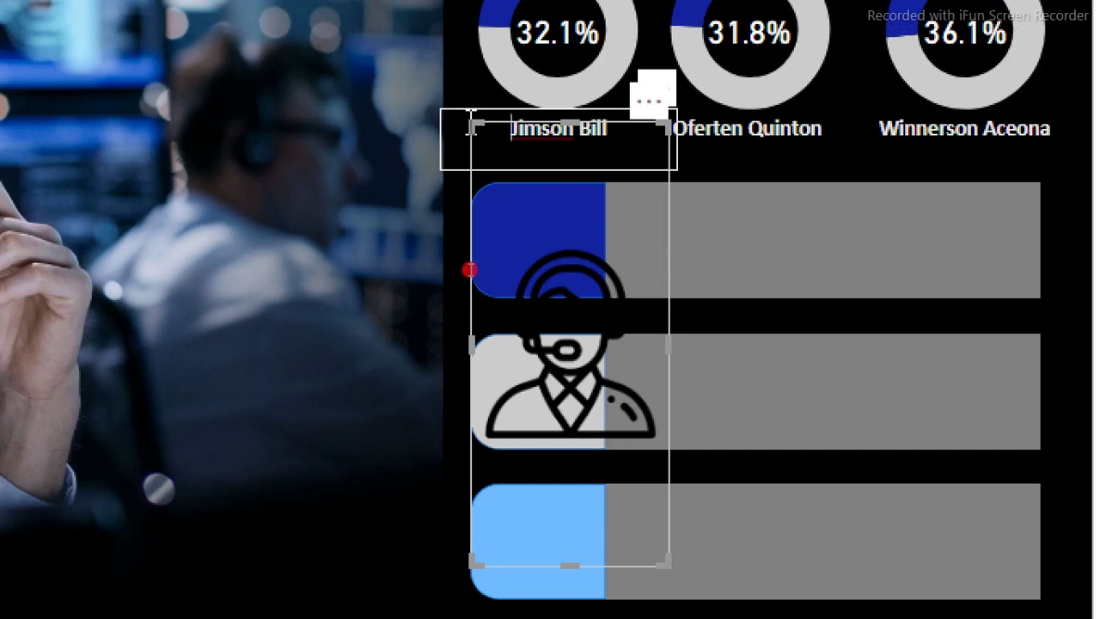
{"action": "left_click", "coordinate": [503, 281]}
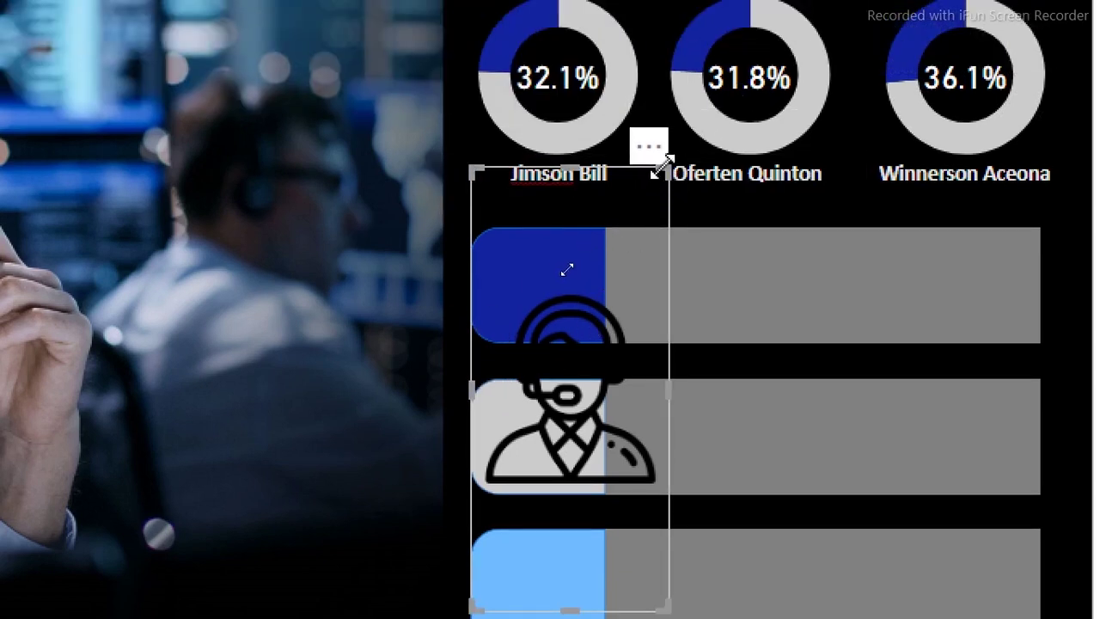
{"action": "left_click_drag", "start_coordinate": [661, 168], "coordinate": [551, 438]}
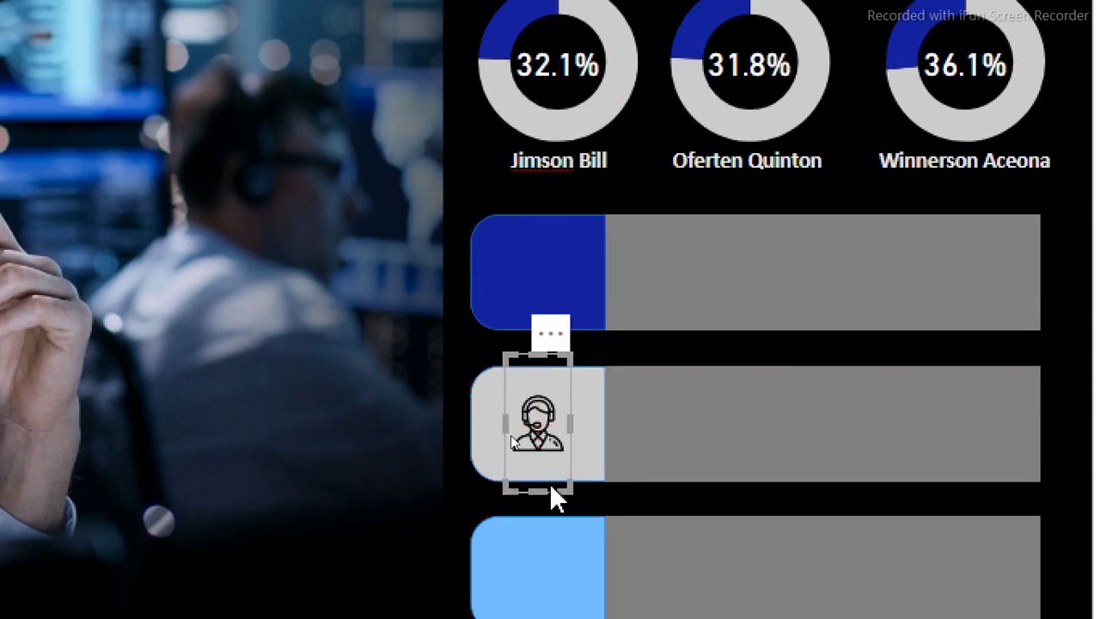
{"action": "left_click_drag", "start_coordinate": [547, 486], "coordinate": [534, 417]}
{"action": "key", "text": "Down"}
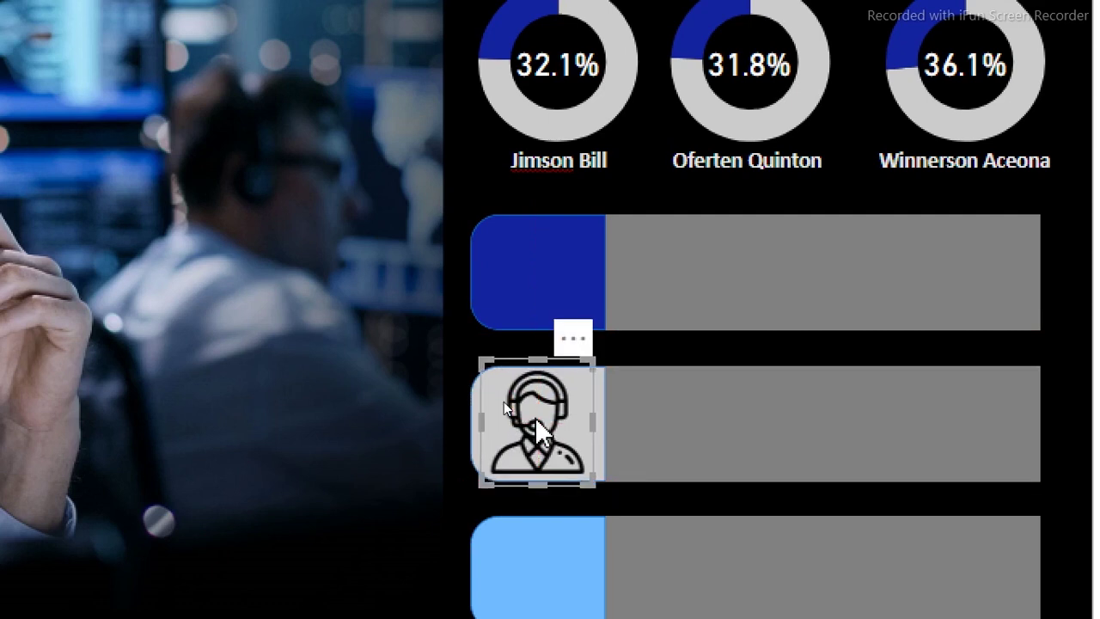
{"action": "key", "text": "Right"}
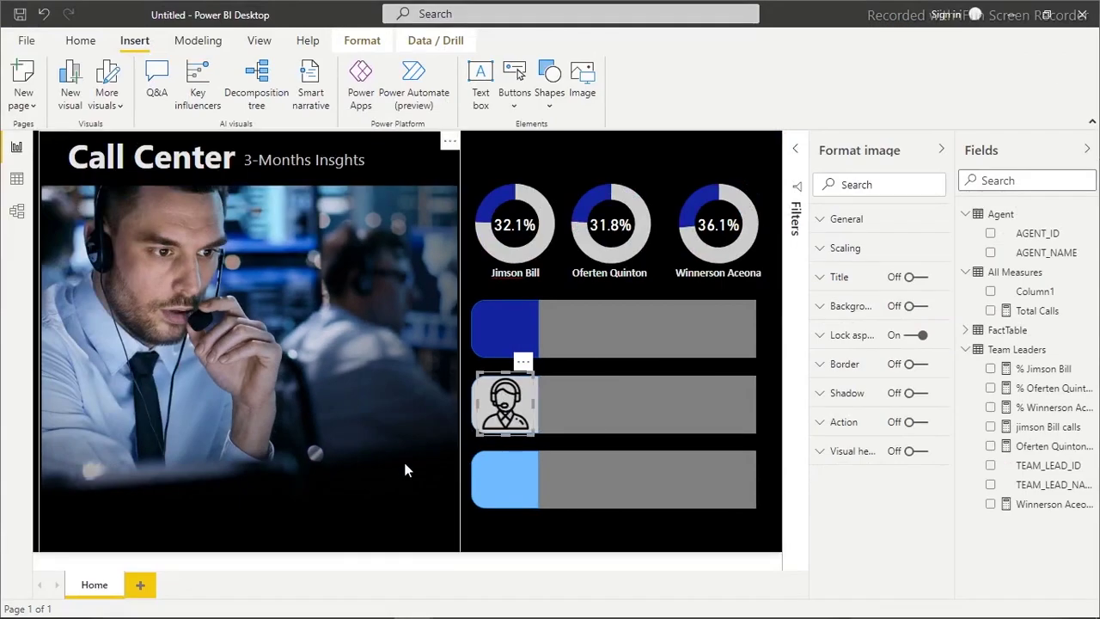
{"action": "left_click", "coordinate": [344, 555]}
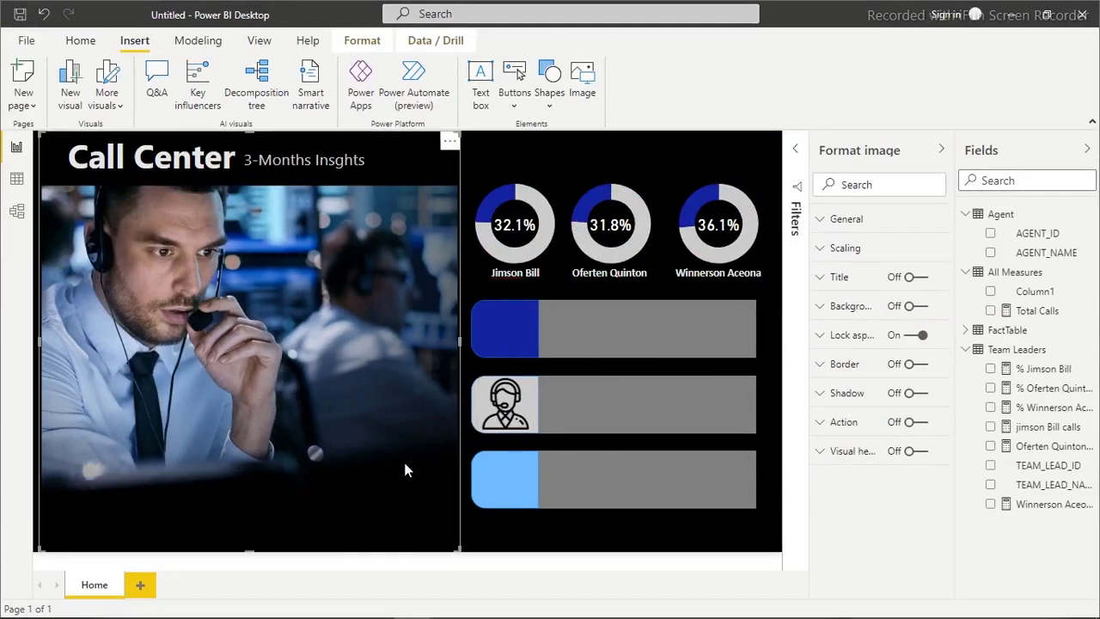
{"action": "left_click", "coordinate": [550, 526]}
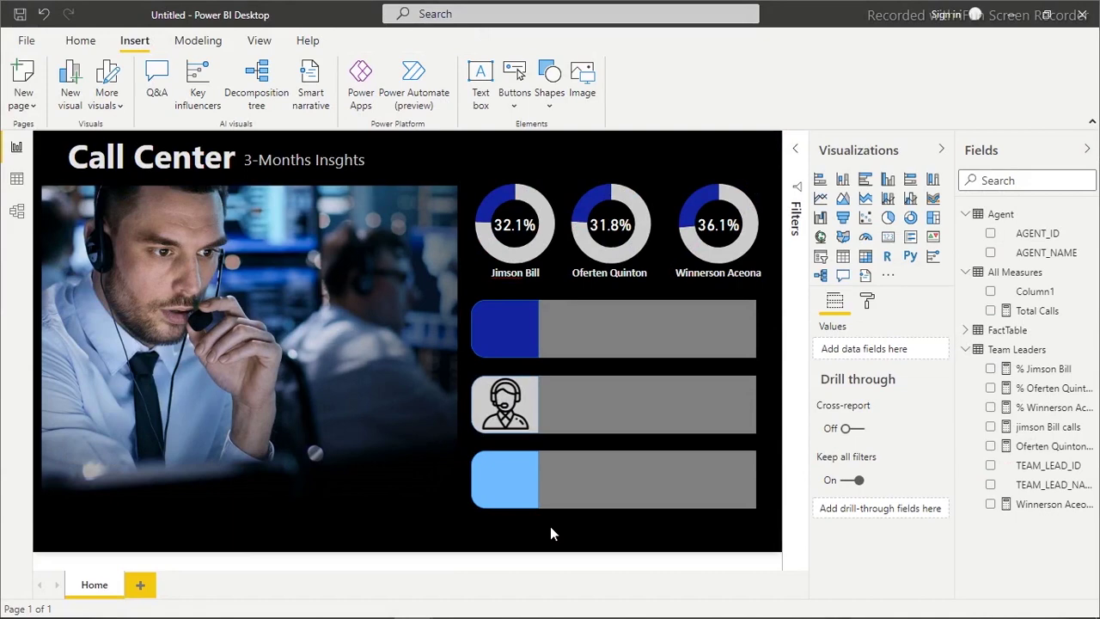
{"action": "left_click", "coordinate": [519, 339]}
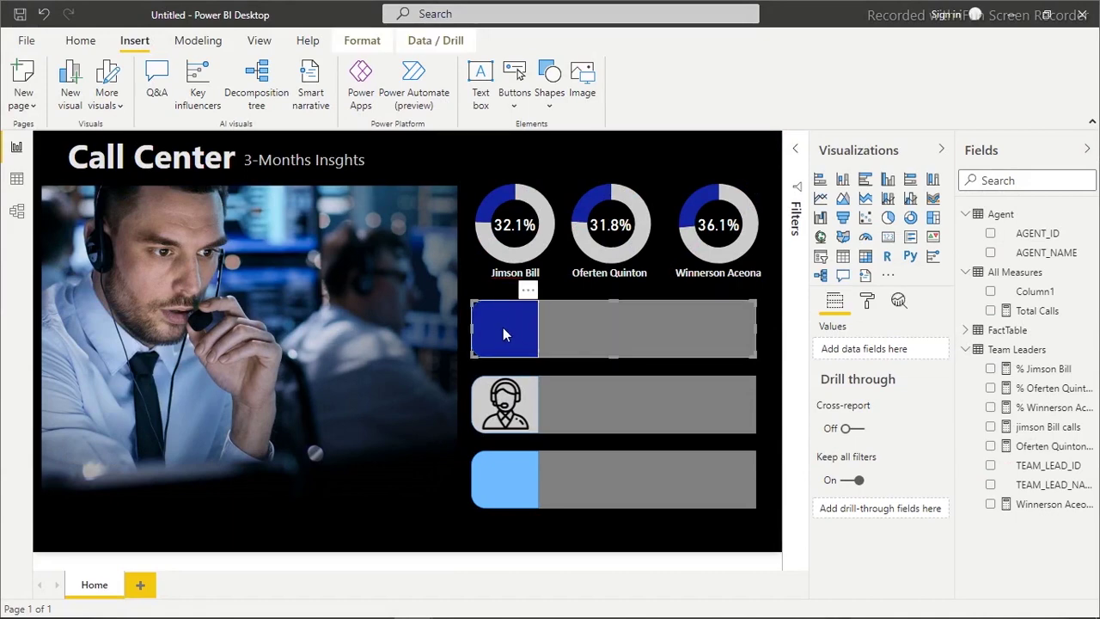
Step: Insert phone (1).png and move it toward the top bar, undoing an accidental bar move
{"action": "left_click", "coordinate": [590, 80]}
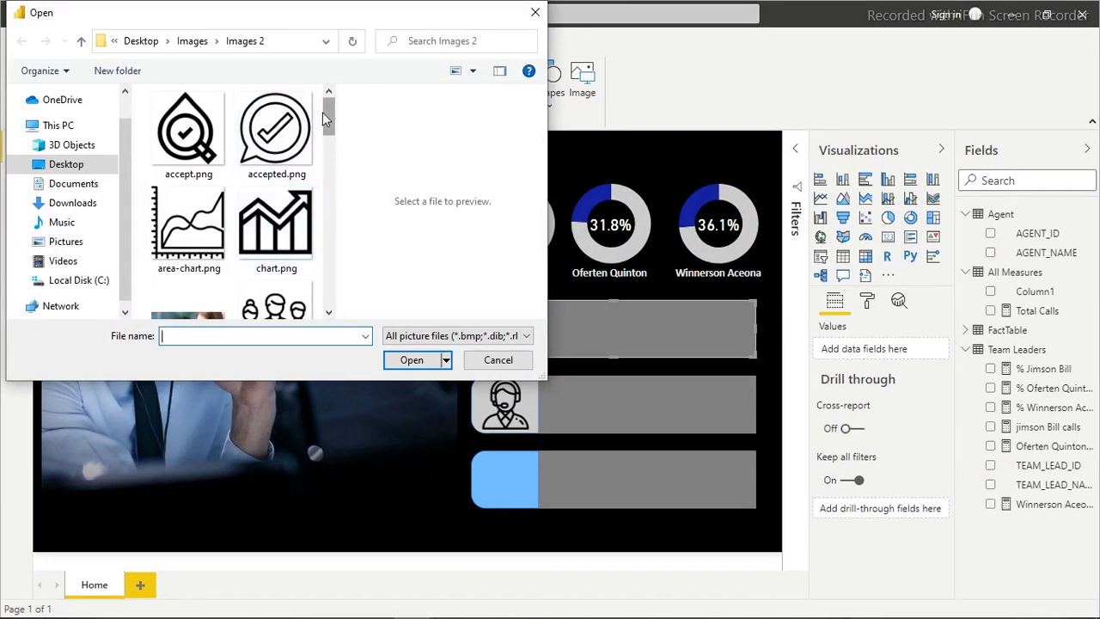
{"action": "left_click_drag", "start_coordinate": [330, 117], "coordinate": [322, 183]}
{"action": "double_click", "coordinate": [293, 199]}
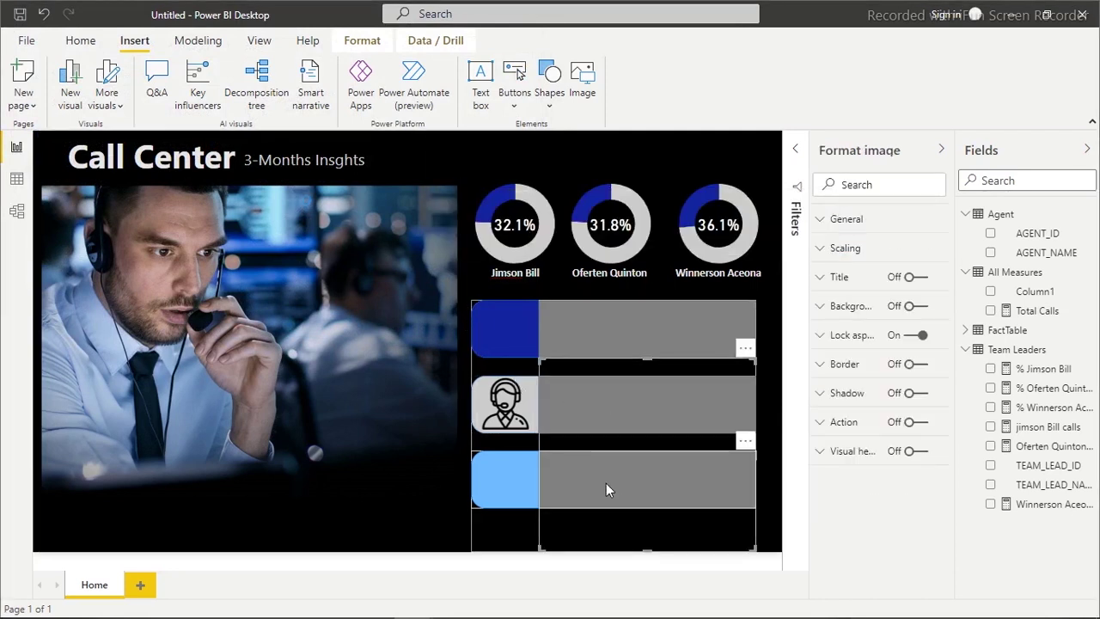
{"action": "left_click", "coordinate": [349, 462]}
{"action": "left_click_drag", "start_coordinate": [582, 533], "coordinate": [437, 446]}
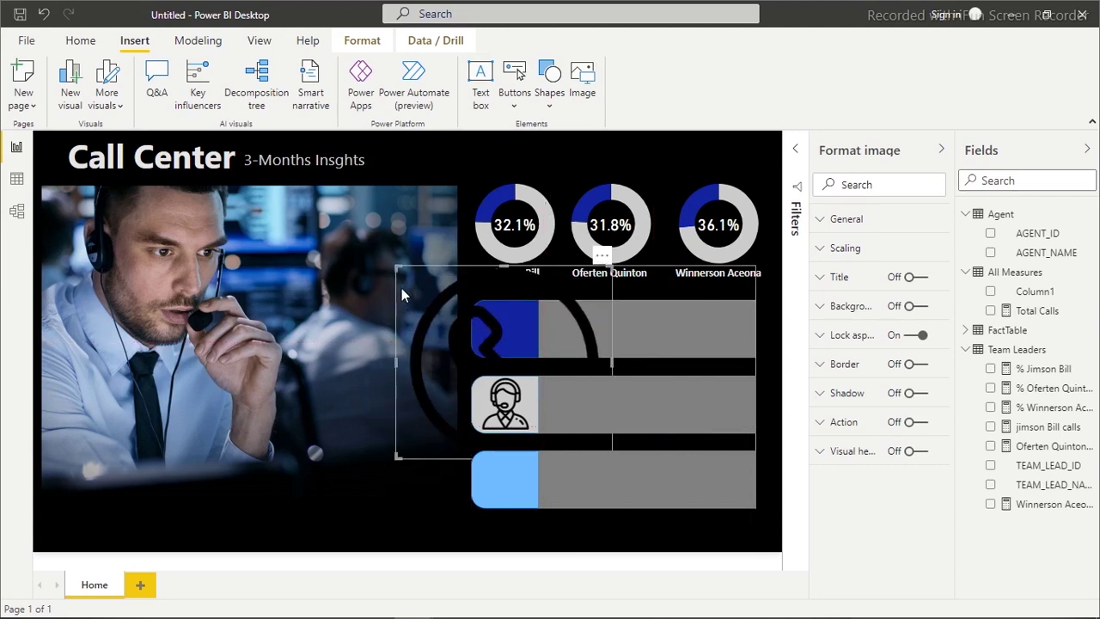
{"action": "mouse_move", "coordinate": [397, 272]}
{"action": "left_mouse_down"}
{"action": "mouse_move", "coordinate": [466, 290]}
{"action": "mouse_move", "coordinate": [514, 373]}
{"action": "left_mouse_up"}
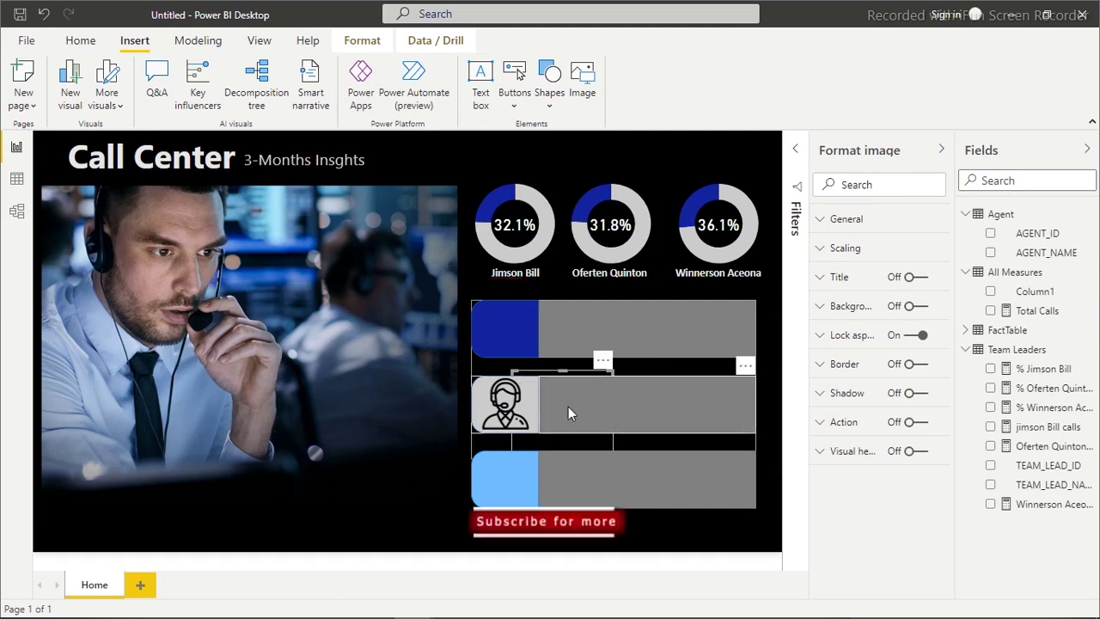
{"action": "left_click", "coordinate": [568, 407]}
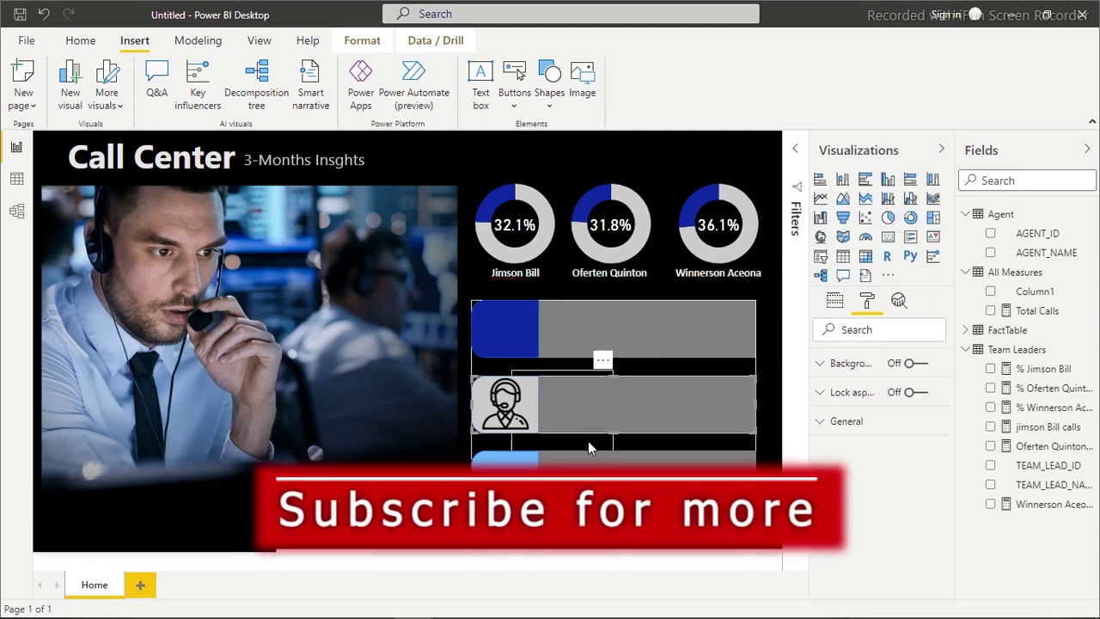
{"action": "left_click_drag", "start_coordinate": [588, 441], "coordinate": [436, 343]}
{"action": "left_click", "coordinate": [436, 344]}
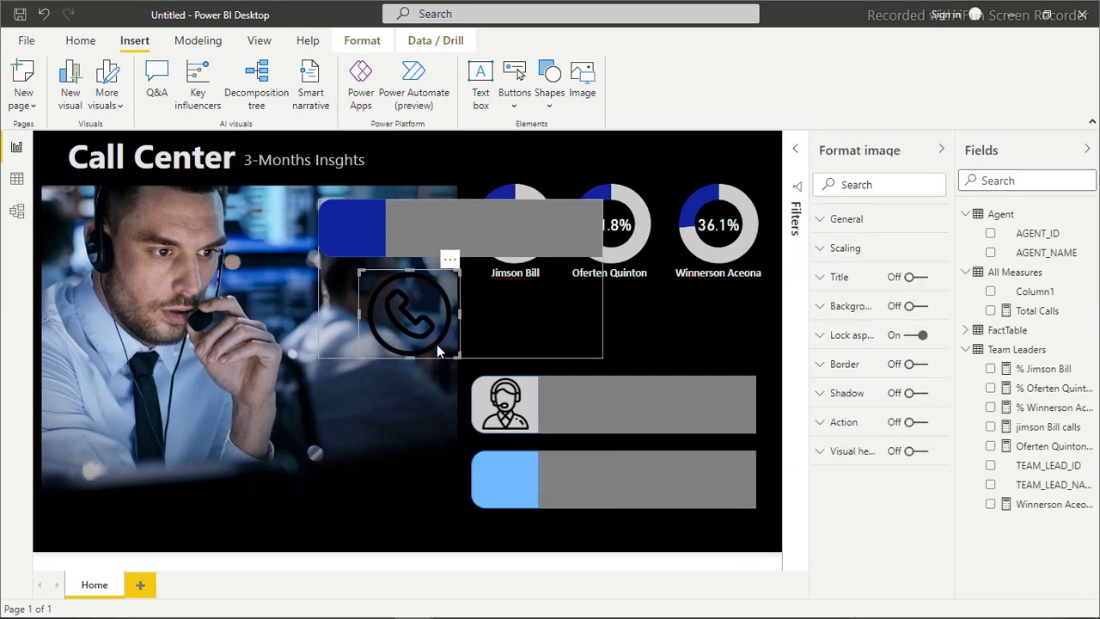
{"action": "key", "text": "ctrl+z"}
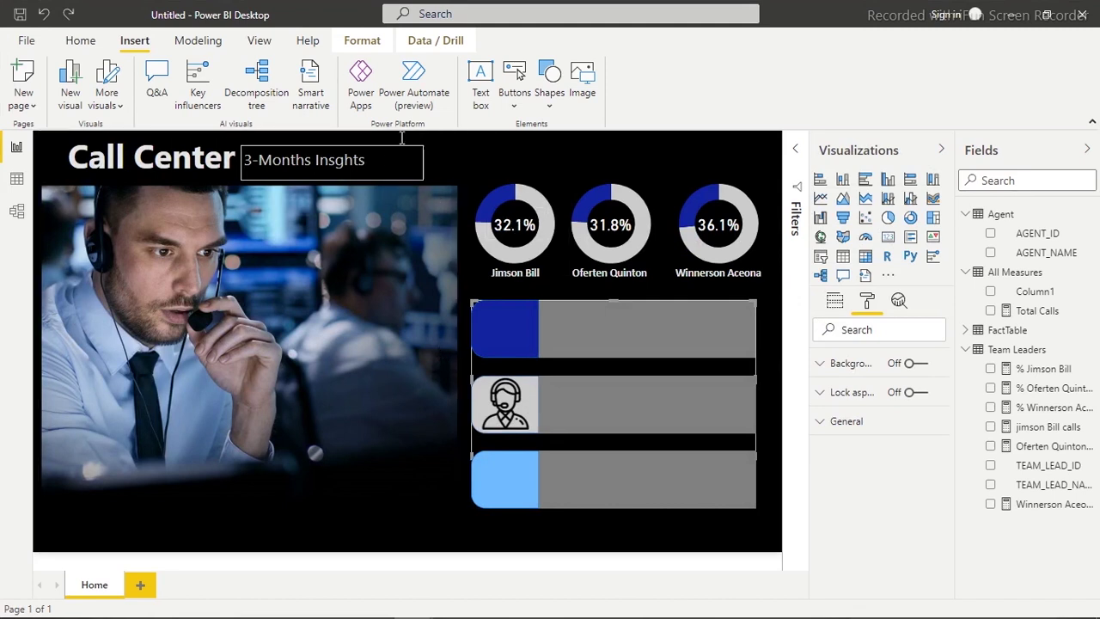
{"action": "left_click", "coordinate": [470, 147]}
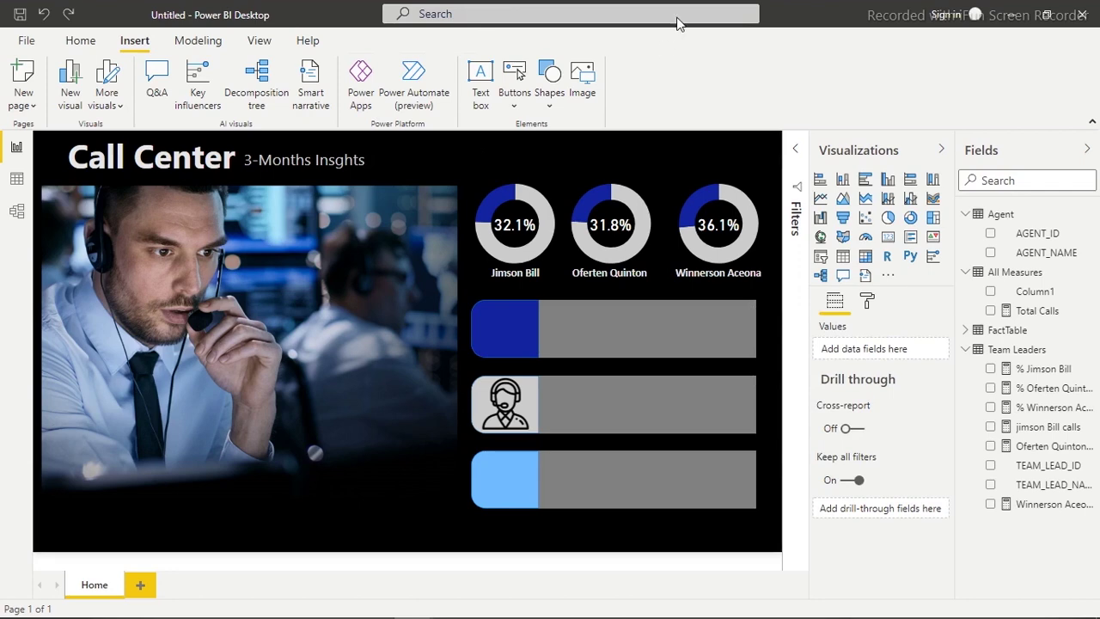
Step: Insert phone (1).png again and shrink it into the top bar's dark-blue cap
{"action": "left_click", "coordinate": [584, 76]}
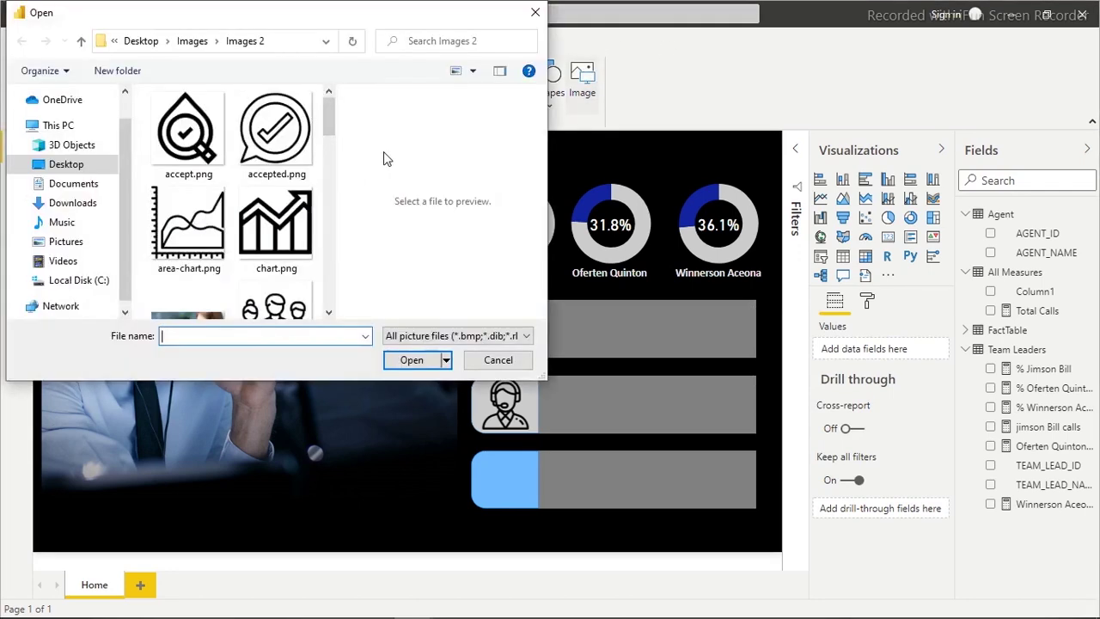
{"action": "scroll", "coordinate": [279, 189], "scroll_direction": "down", "scroll_amount": 5}
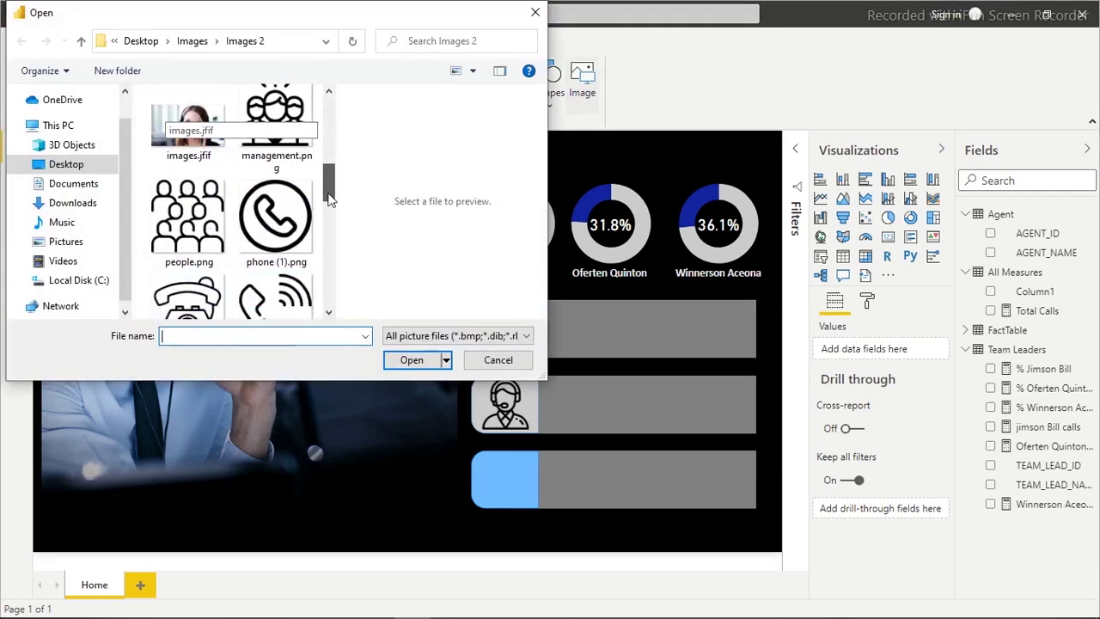
{"action": "double_click", "coordinate": [275, 181]}
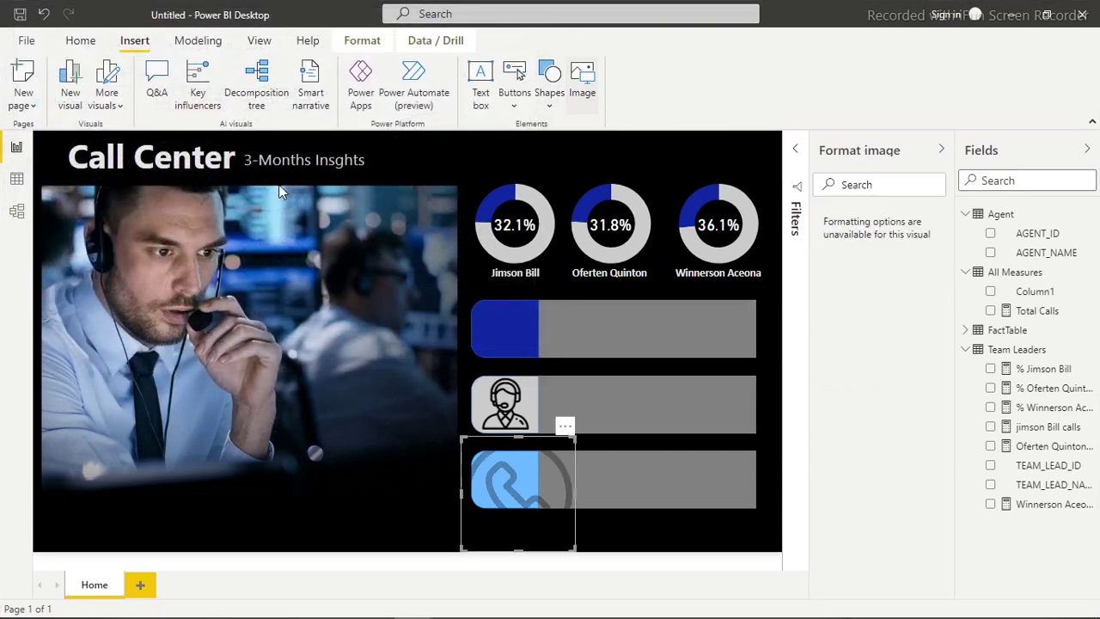
{"action": "left_click_drag", "start_coordinate": [570, 548], "coordinate": [508, 340]}
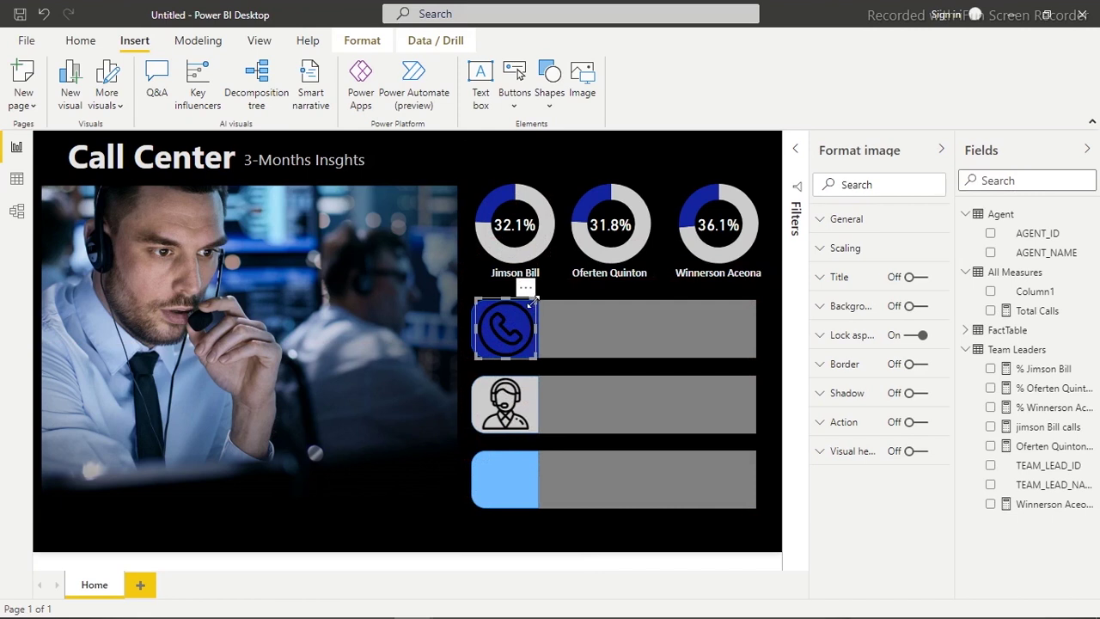
{"action": "left_click", "coordinate": [450, 142]}
{"action": "left_click", "coordinate": [508, 139]}
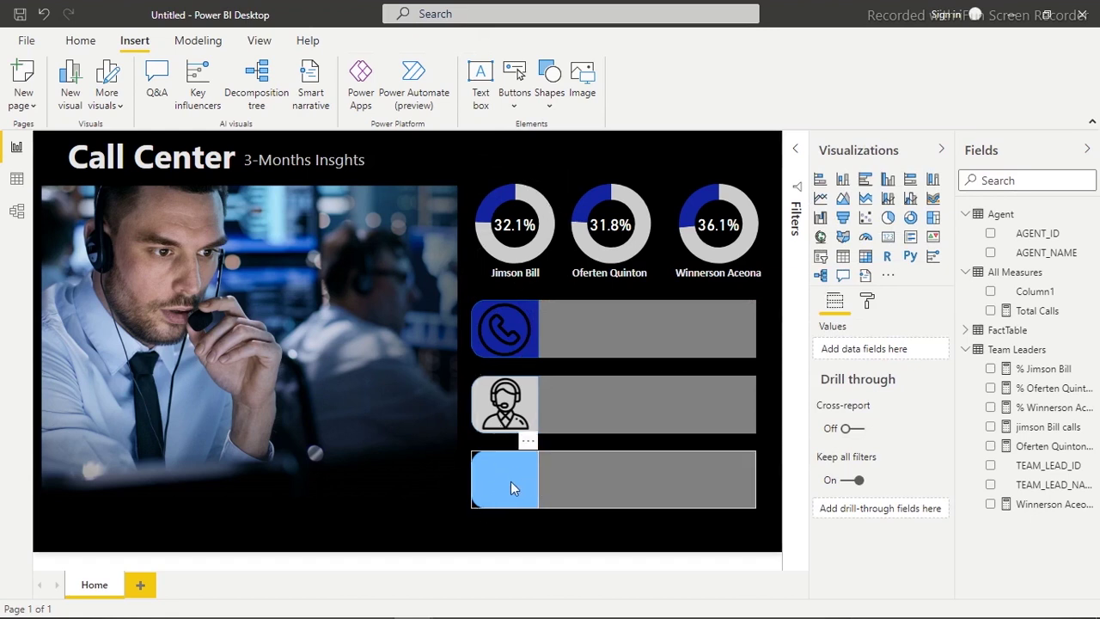
Step: Insert stop-watch (1).png and resize it to fit the bottom bar's light-blue end
{"action": "left_click", "coordinate": [586, 79]}
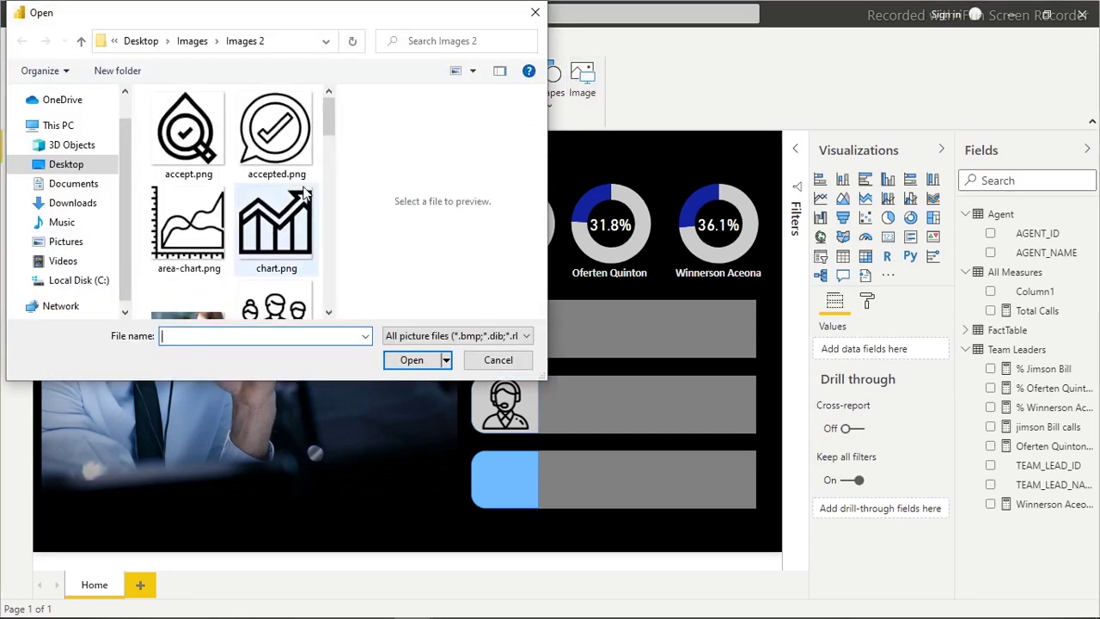
{"action": "left_click_drag", "start_coordinate": [329, 129], "coordinate": [328, 251]}
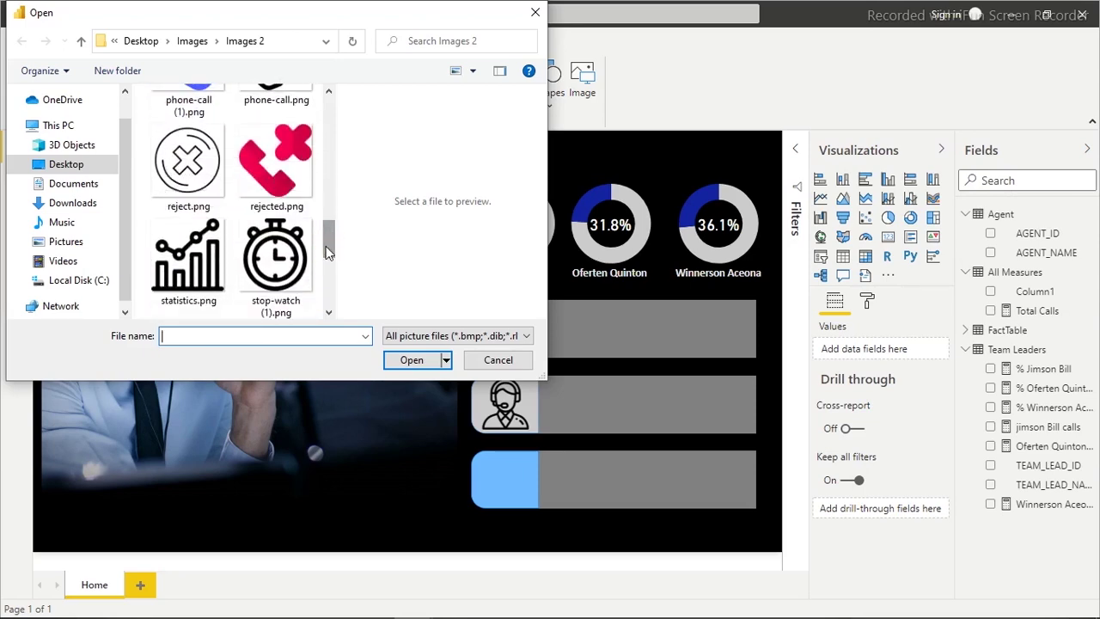
{"action": "left_click", "coordinate": [276, 256]}
{"action": "double_click", "coordinate": [276, 254]}
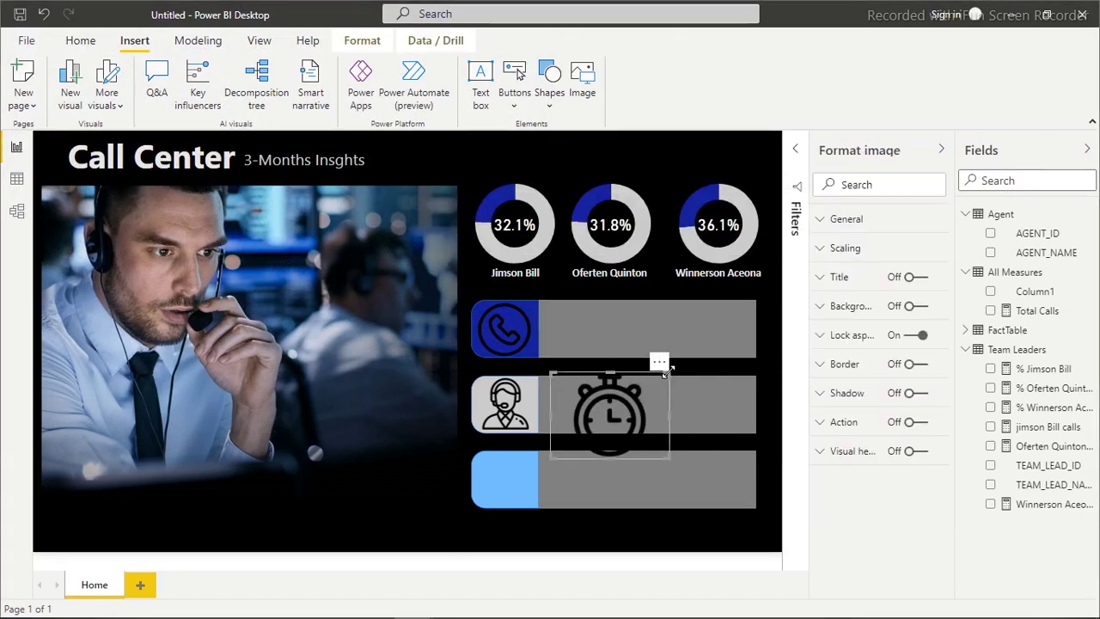
{"action": "left_click_drag", "start_coordinate": [667, 371], "coordinate": [509, 477]}
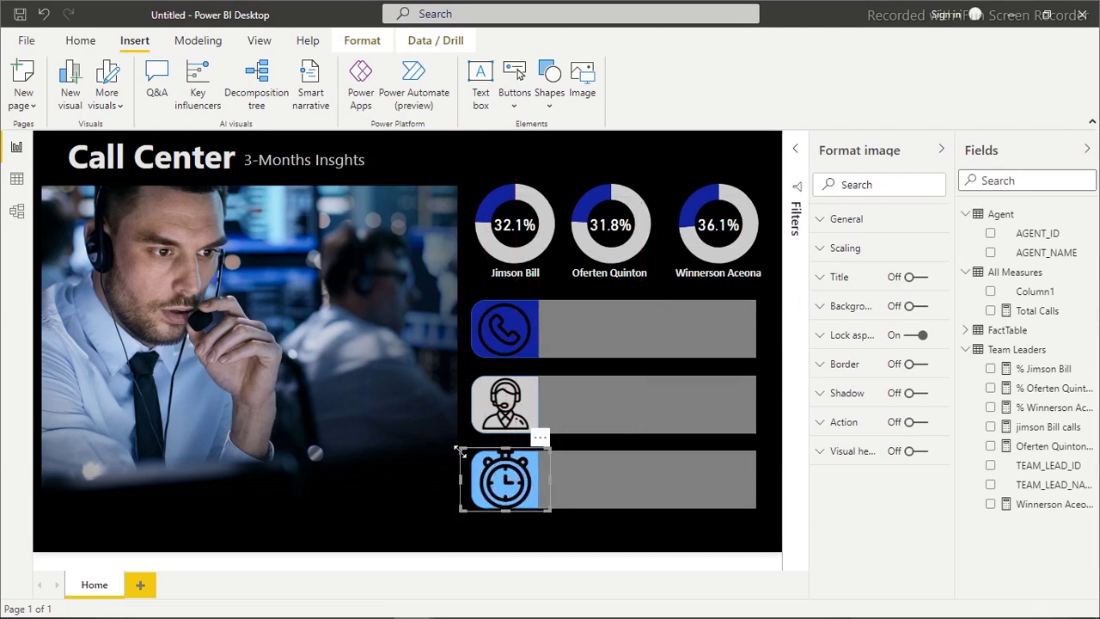
{"action": "left_click_drag", "start_coordinate": [458, 447], "coordinate": [470, 450]}
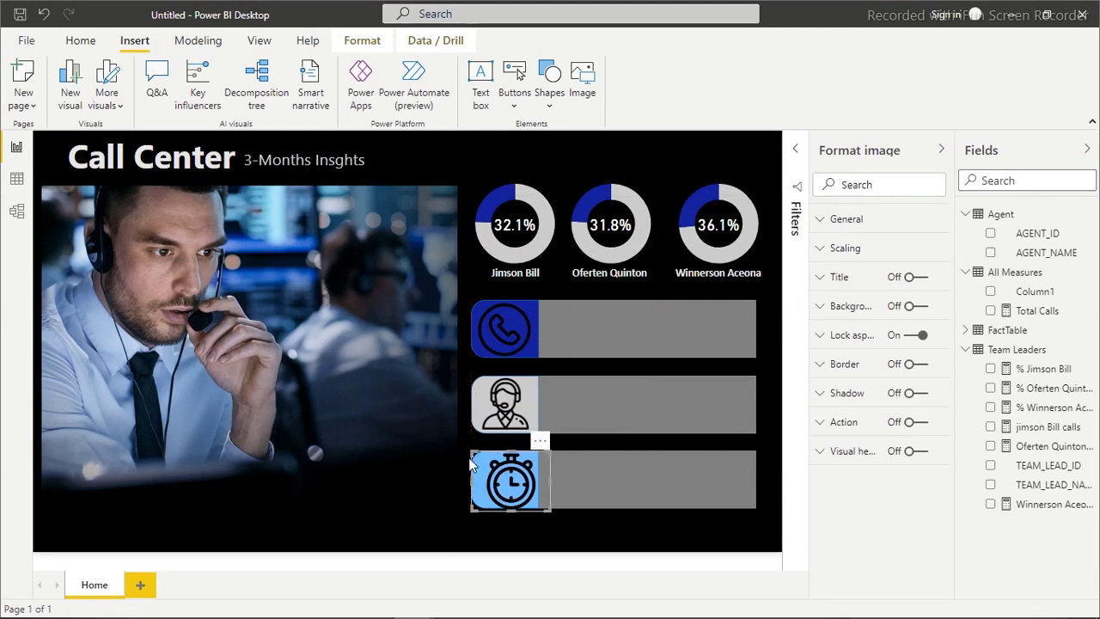
{"action": "left_click_drag", "start_coordinate": [547, 510], "coordinate": [508, 490]}
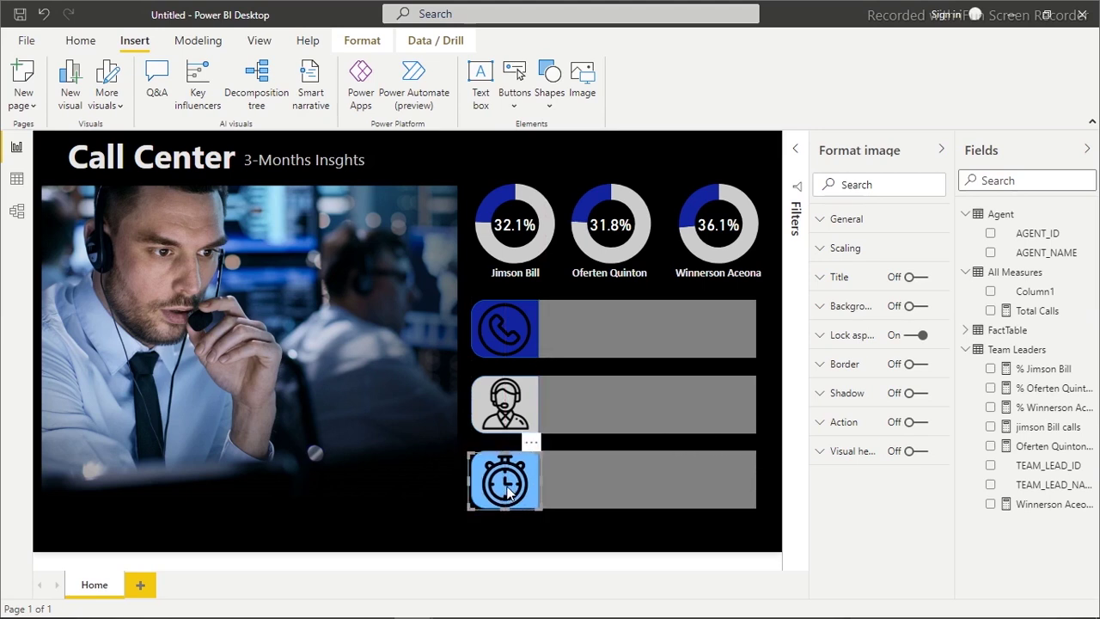
{"action": "left_click", "coordinate": [577, 532]}
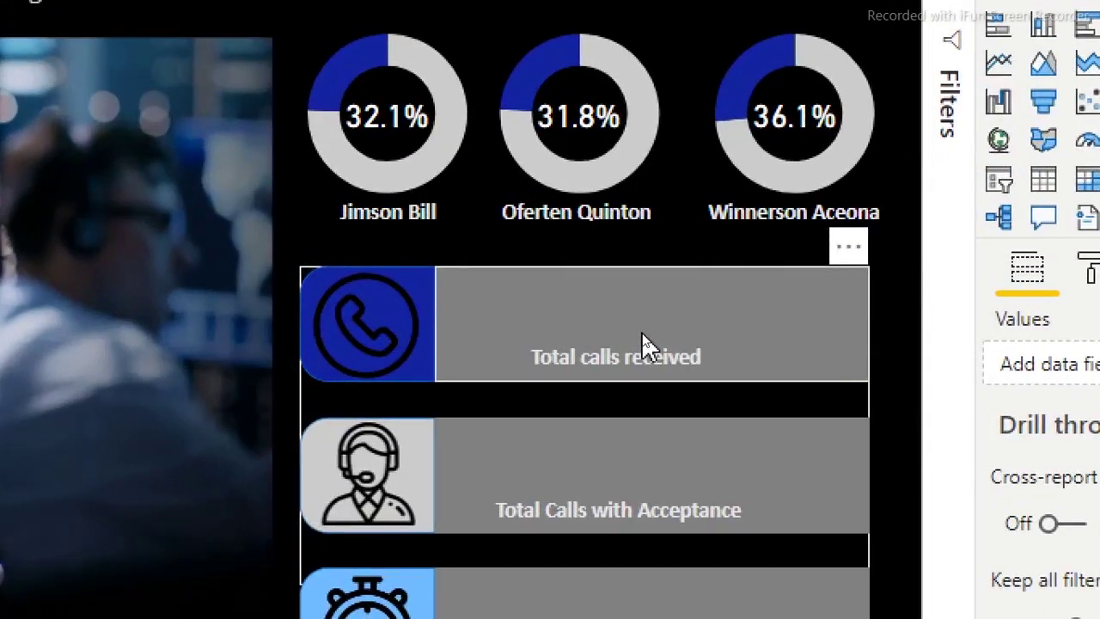
Step: Check the Total calls received and Total Calls with Acceptance labels on the bars
{"action": "left_click", "coordinate": [641, 342]}
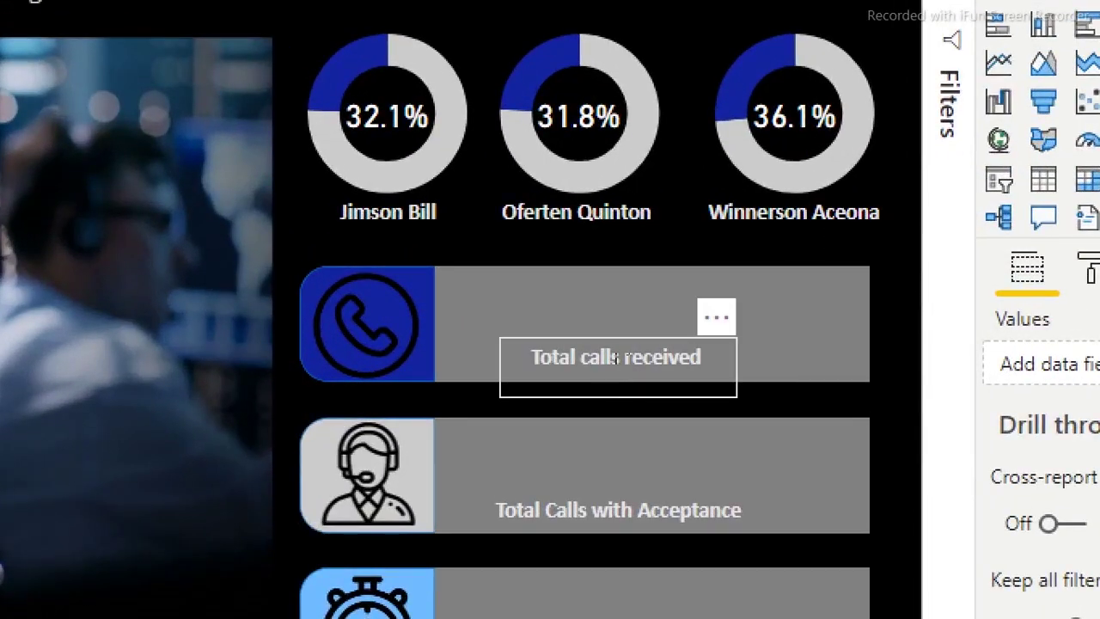
{"action": "left_click", "coordinate": [559, 510]}
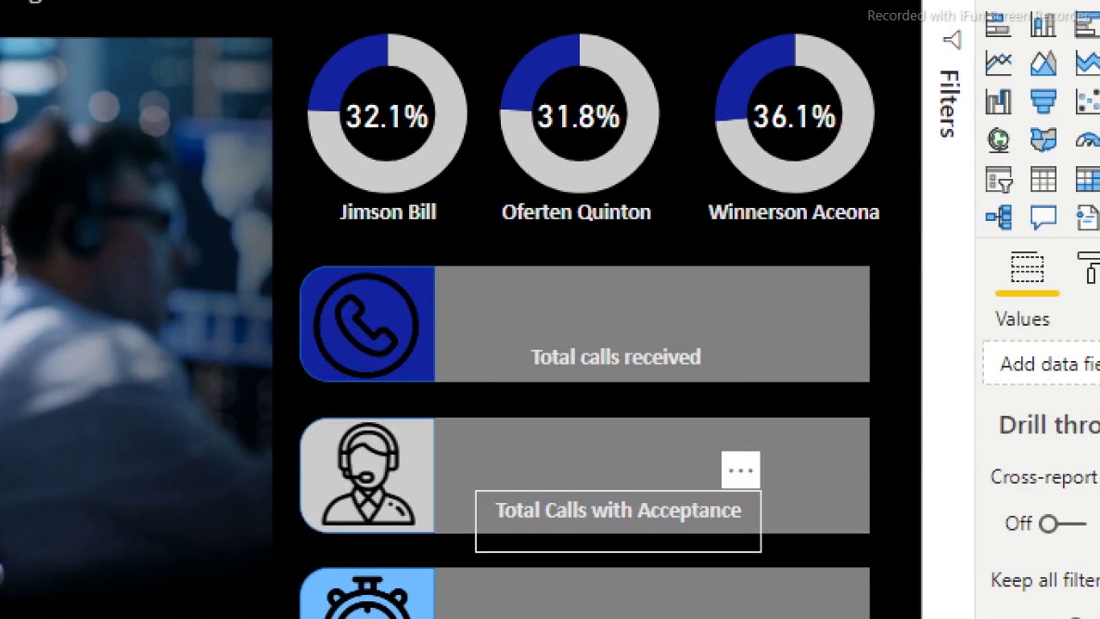
{"action": "left_click", "coordinate": [619, 383]}
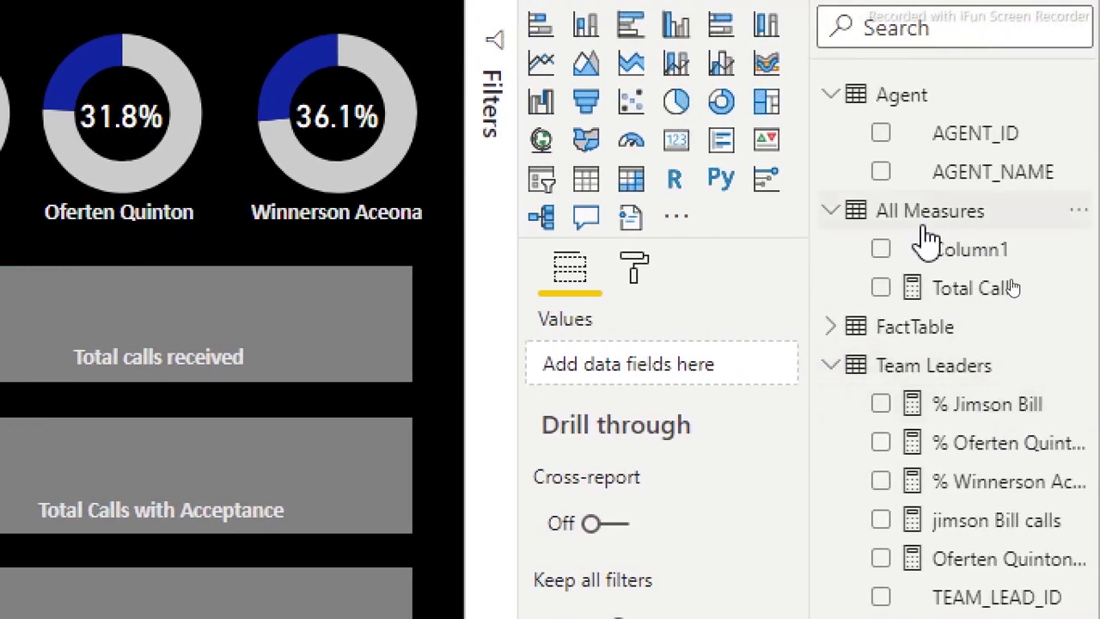
Step: Add Total Calls as a card on the top bar, showing the full number without display units
{"action": "left_click", "coordinate": [882, 287]}
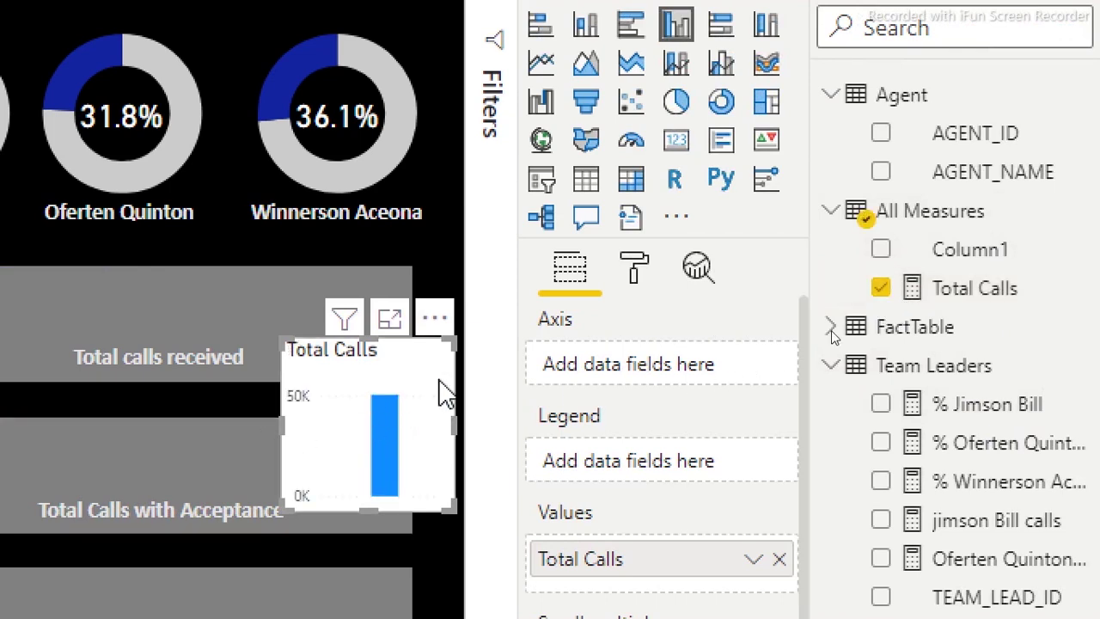
{"action": "left_click", "coordinate": [675, 140]}
{"action": "left_click_drag", "start_coordinate": [387, 358], "coordinate": [155, 266]}
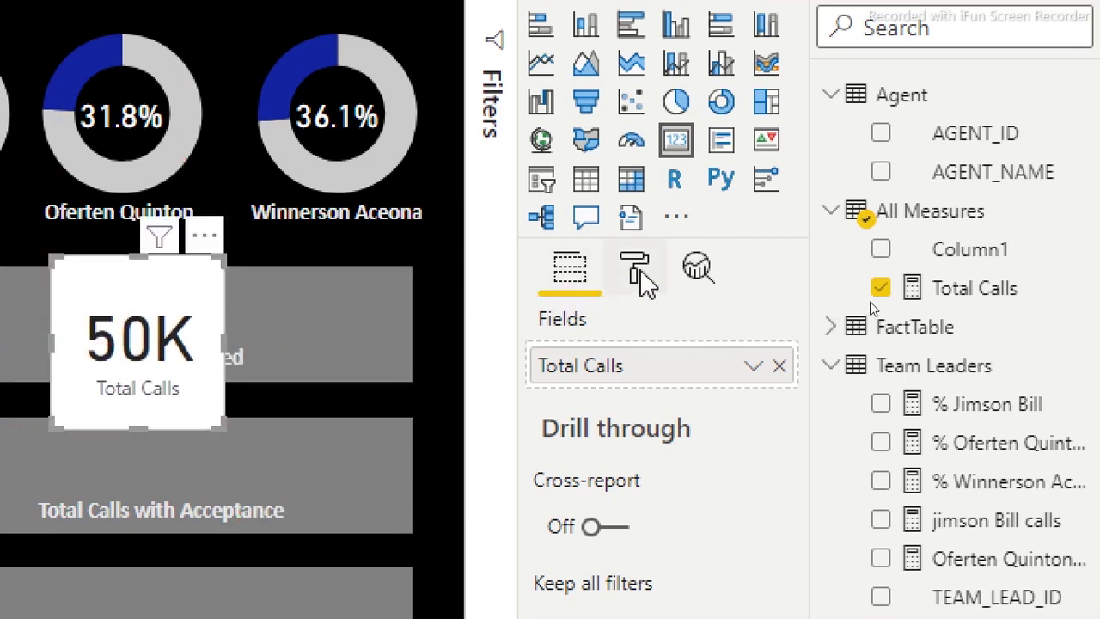
{"action": "left_click", "coordinate": [637, 273]}
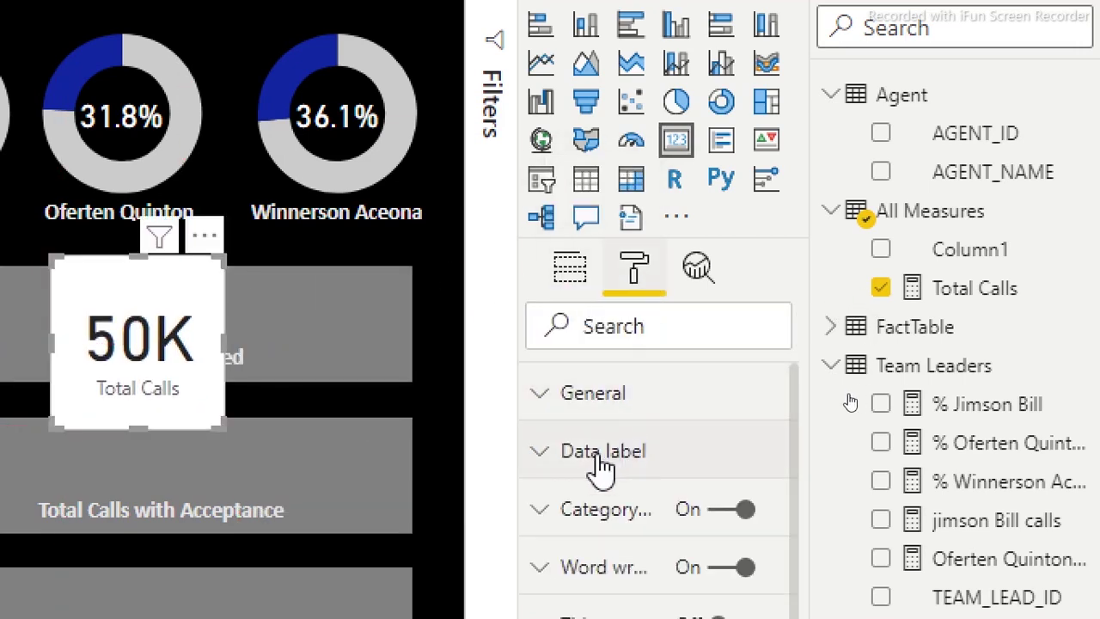
{"action": "left_click", "coordinate": [601, 463]}
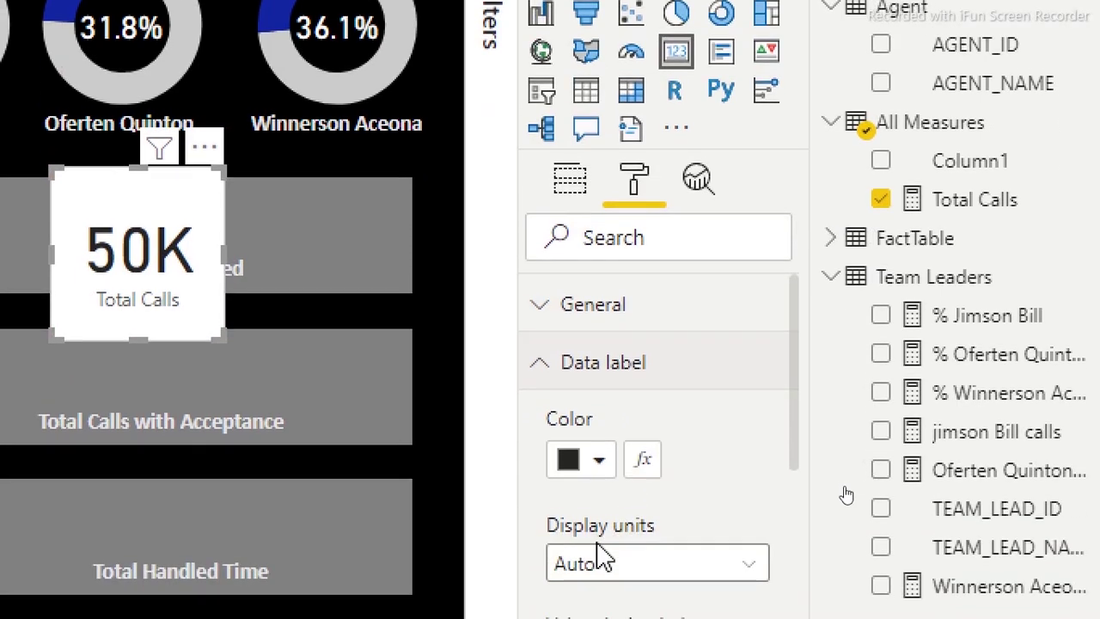
{"action": "left_click", "coordinate": [612, 553]}
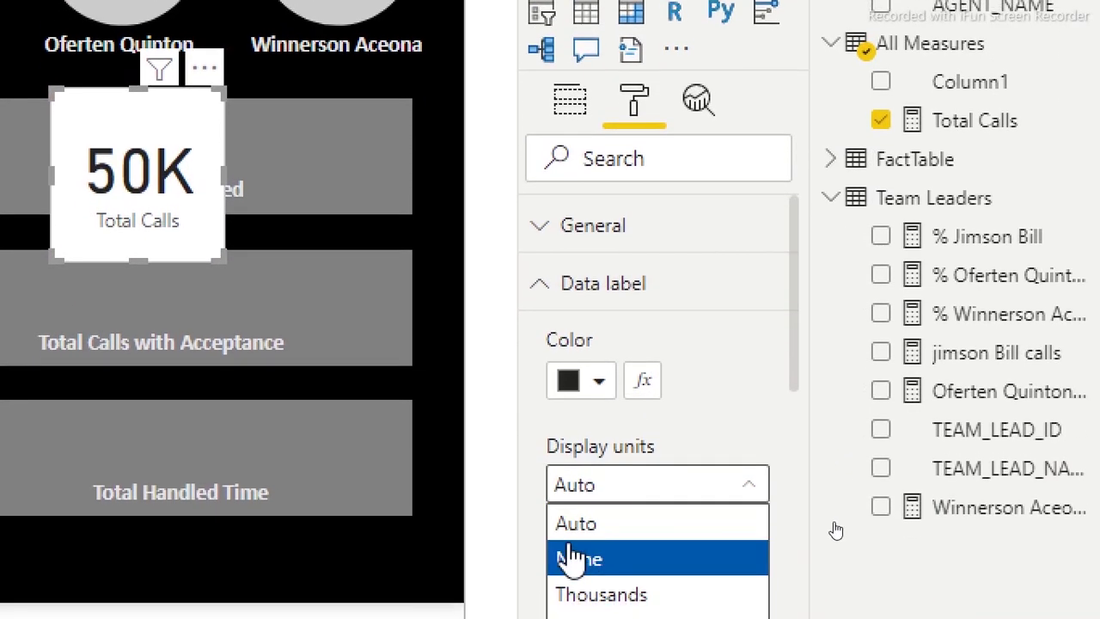
{"action": "left_click", "coordinate": [574, 556]}
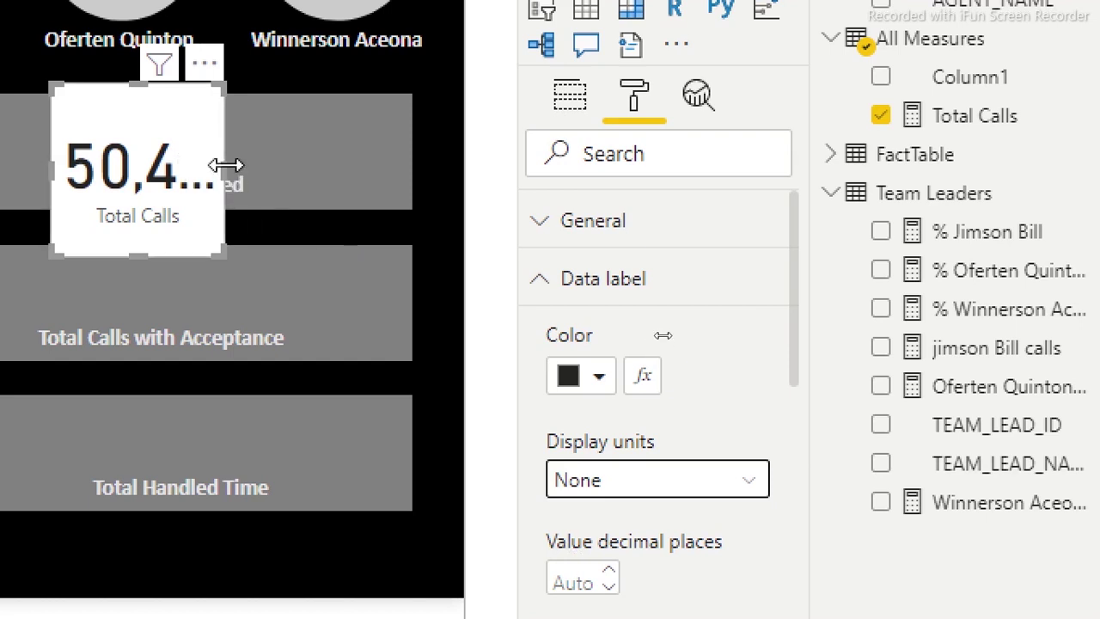
Step: Widen the 50,482 card and reduce its height to fit the Total calls received bar
{"action": "left_click_drag", "start_coordinate": [223, 166], "coordinate": [419, 139]}
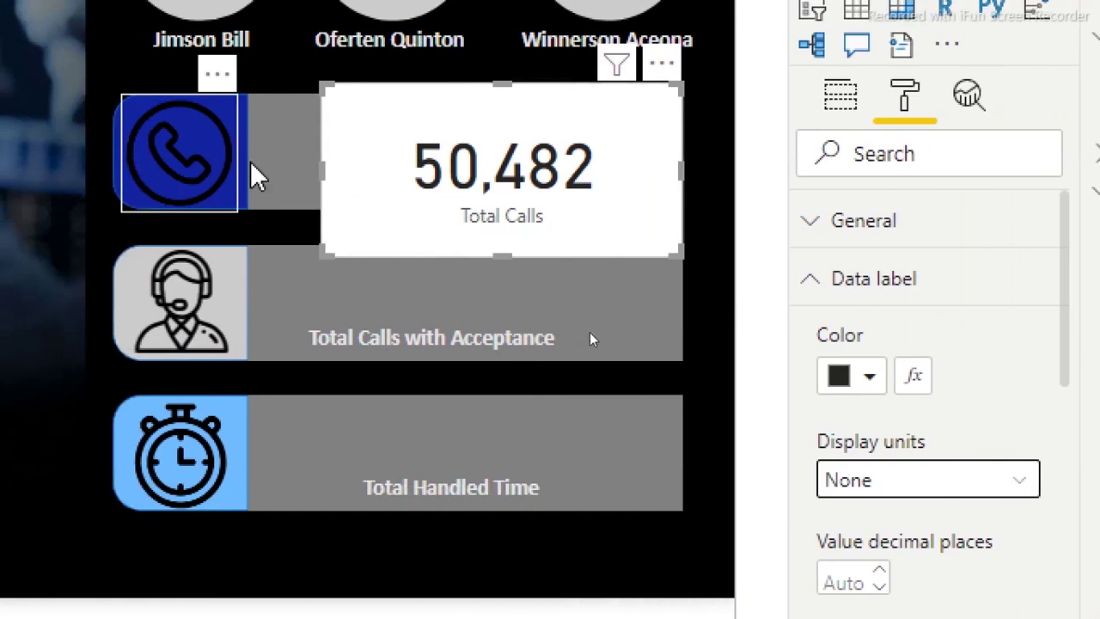
{"action": "left_click_drag", "start_coordinate": [321, 169], "coordinate": [255, 176]}
{"action": "left_click_drag", "start_coordinate": [474, 253], "coordinate": [473, 176]}
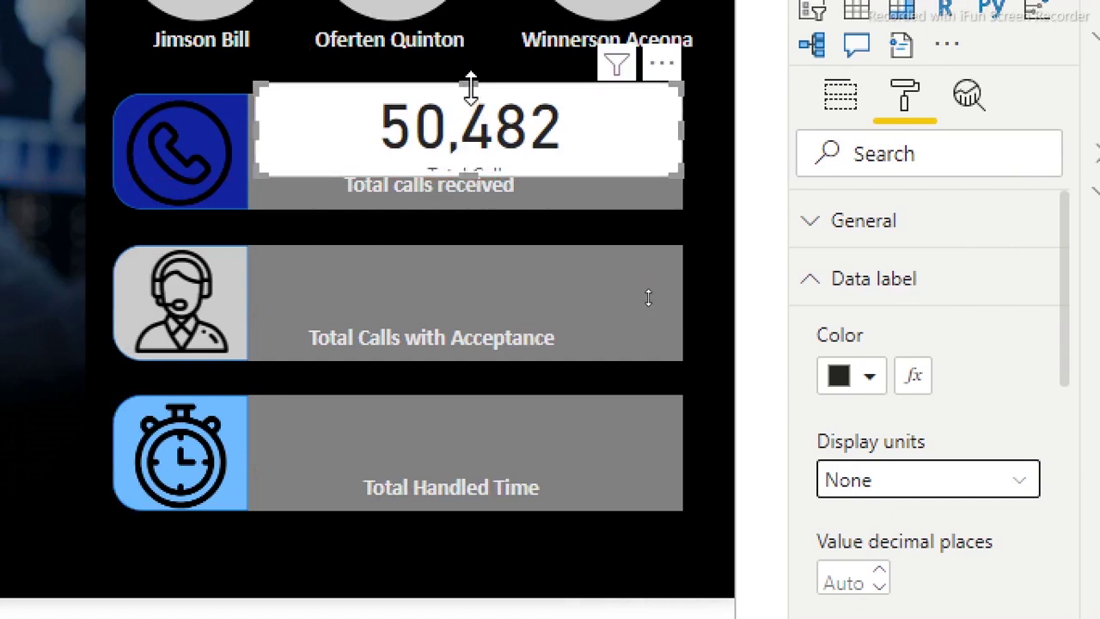
{"action": "left_click_drag", "start_coordinate": [467, 85], "coordinate": [467, 114]}
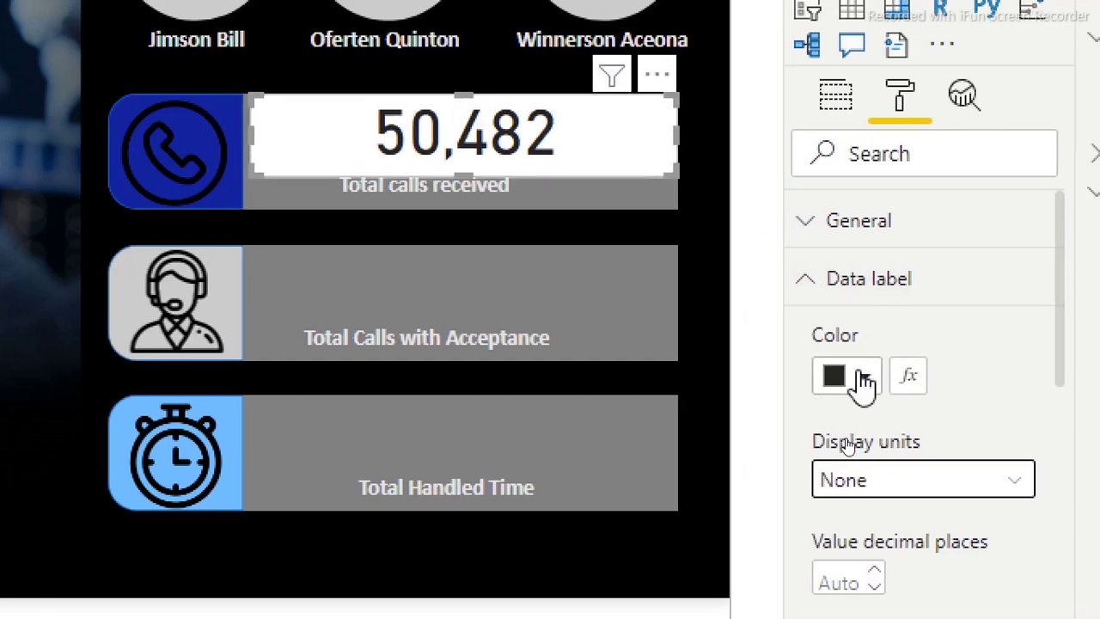
Step: Make the 50,482 value white, turn off category label and background, and narrow the card
{"action": "left_click", "coordinate": [863, 382]}
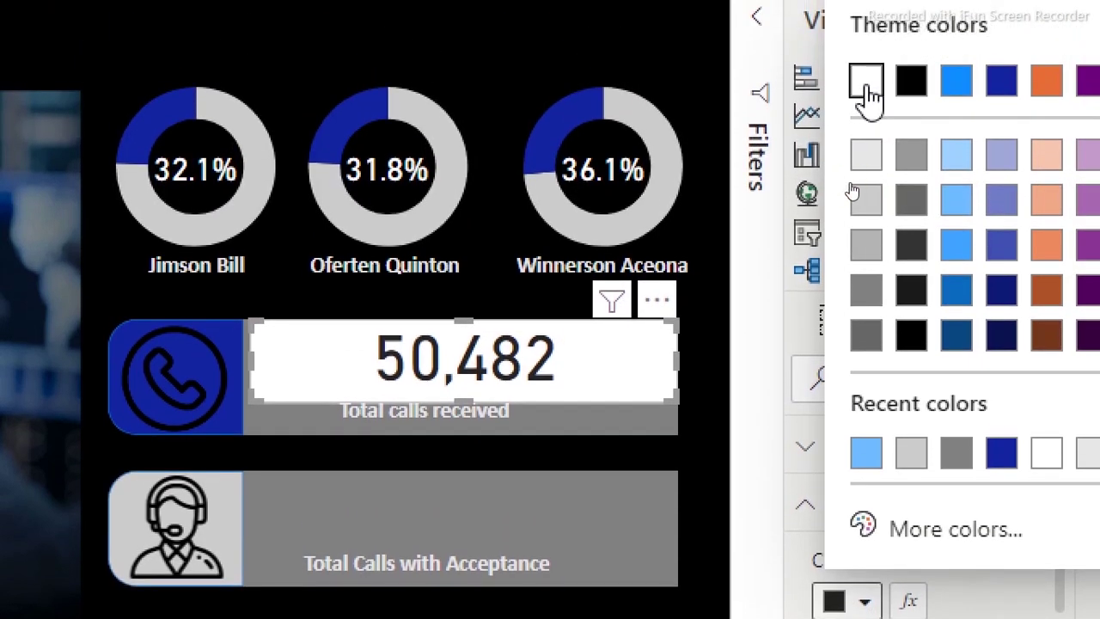
{"action": "left_click", "coordinate": [866, 29]}
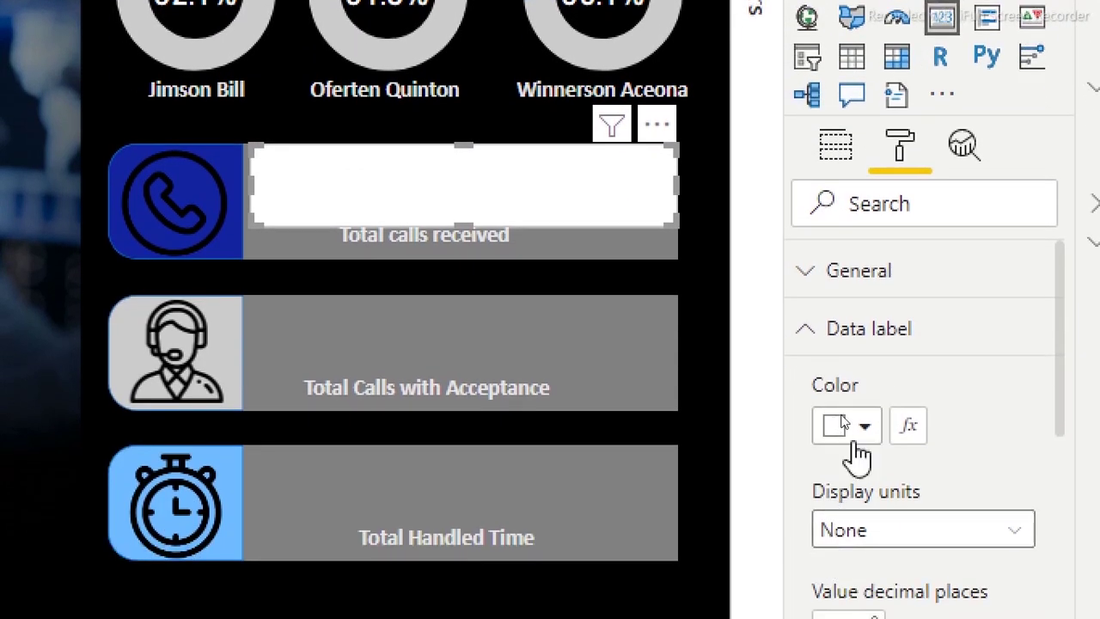
{"action": "left_click", "coordinate": [810, 334]}
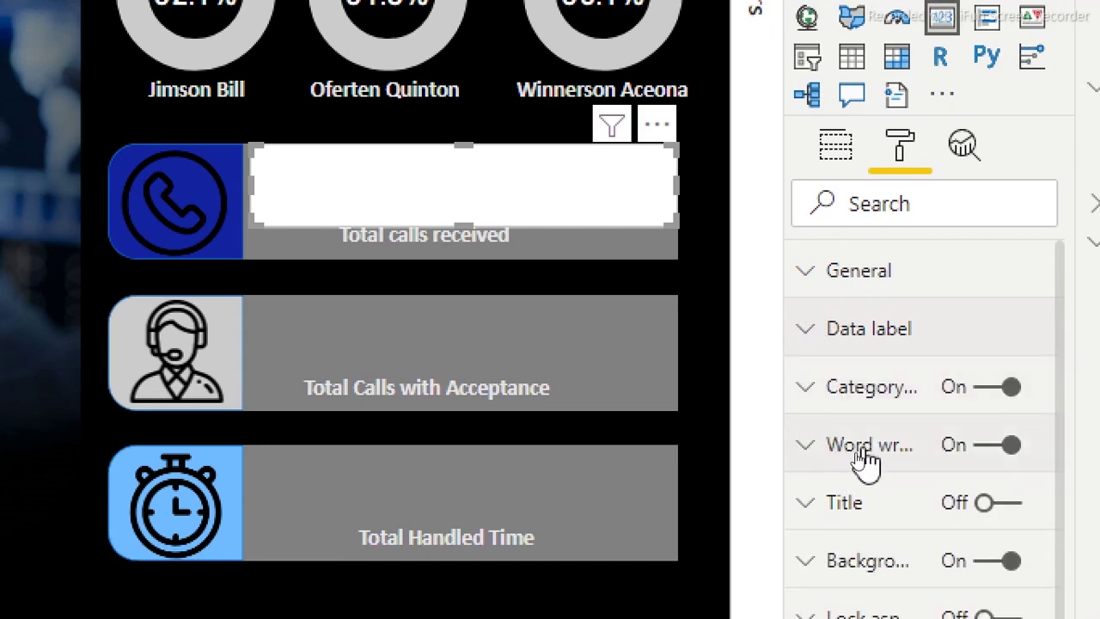
{"action": "left_click", "coordinate": [982, 388]}
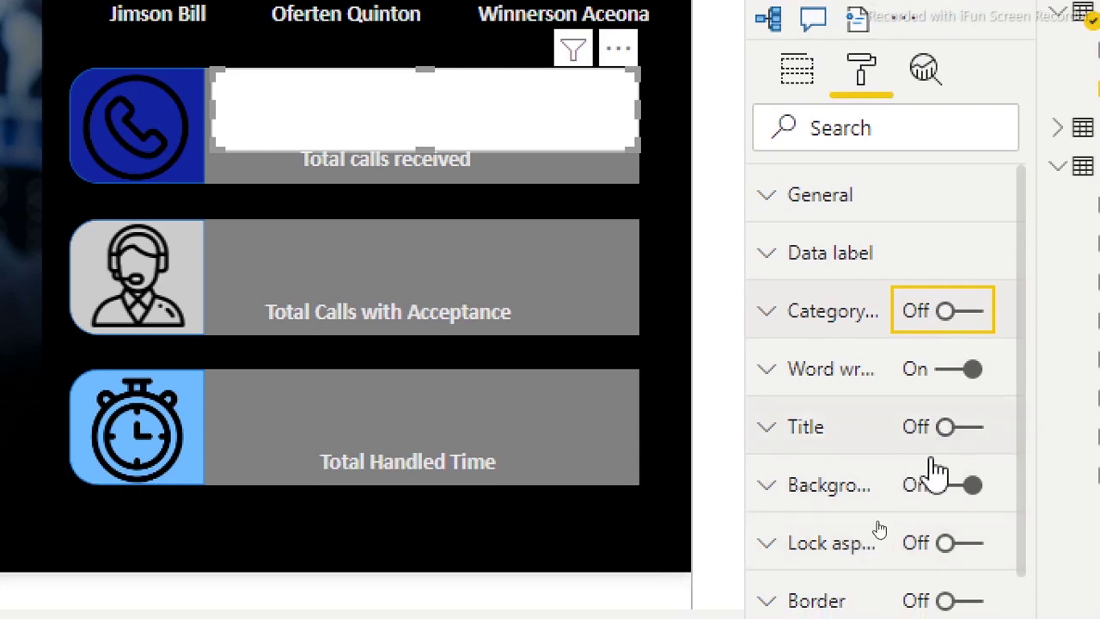
{"action": "left_click", "coordinate": [937, 486]}
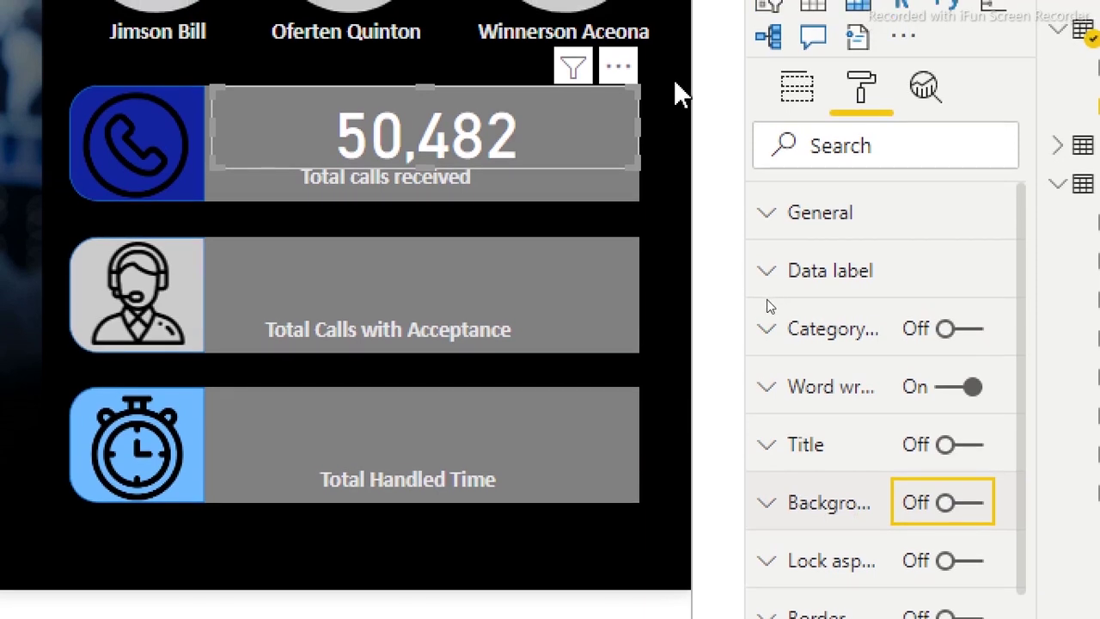
{"action": "left_click_drag", "start_coordinate": [634, 123], "coordinate": [570, 131]}
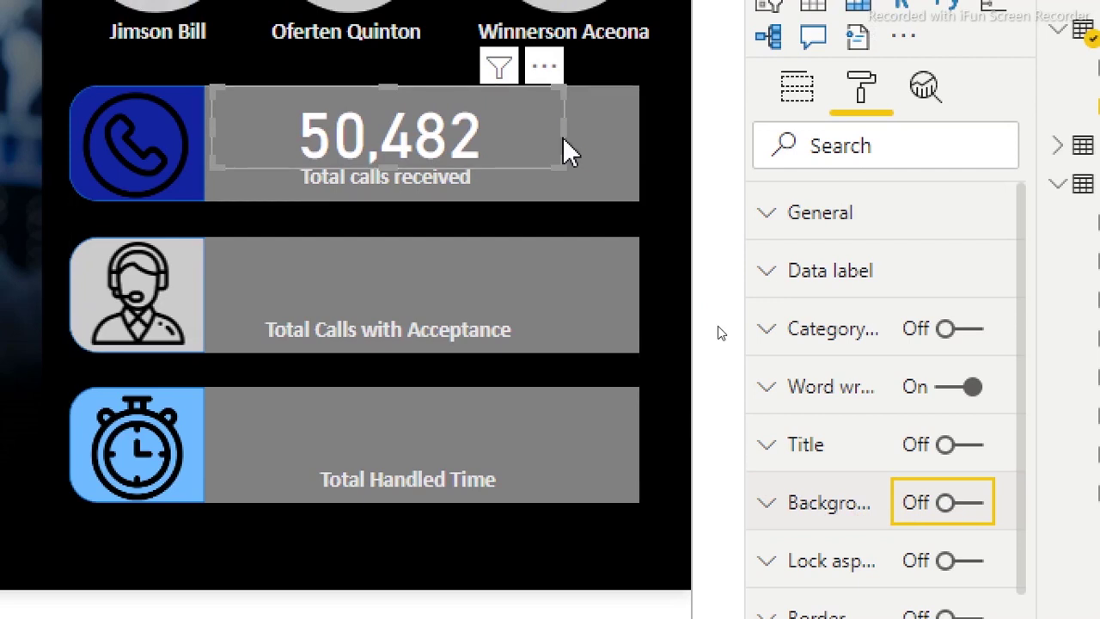
Step: Place copies of the card on the Total Calls with Acceptance and Total Handled Time bars
{"action": "left_click", "coordinate": [717, 327]}
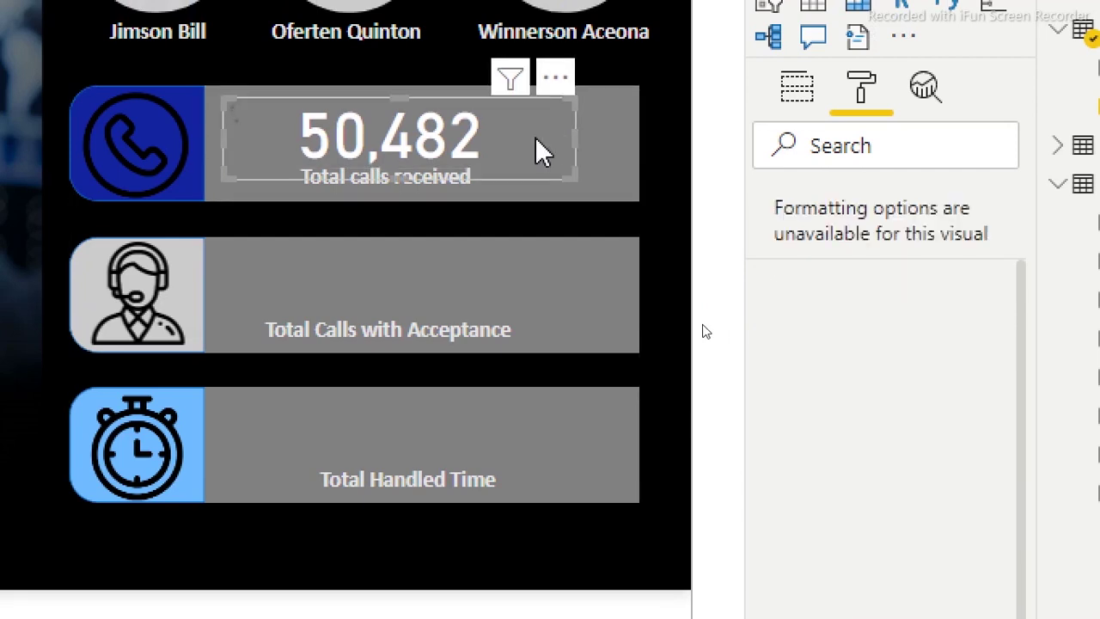
{"action": "left_click_drag", "start_coordinate": [525, 129], "coordinate": [514, 402]}
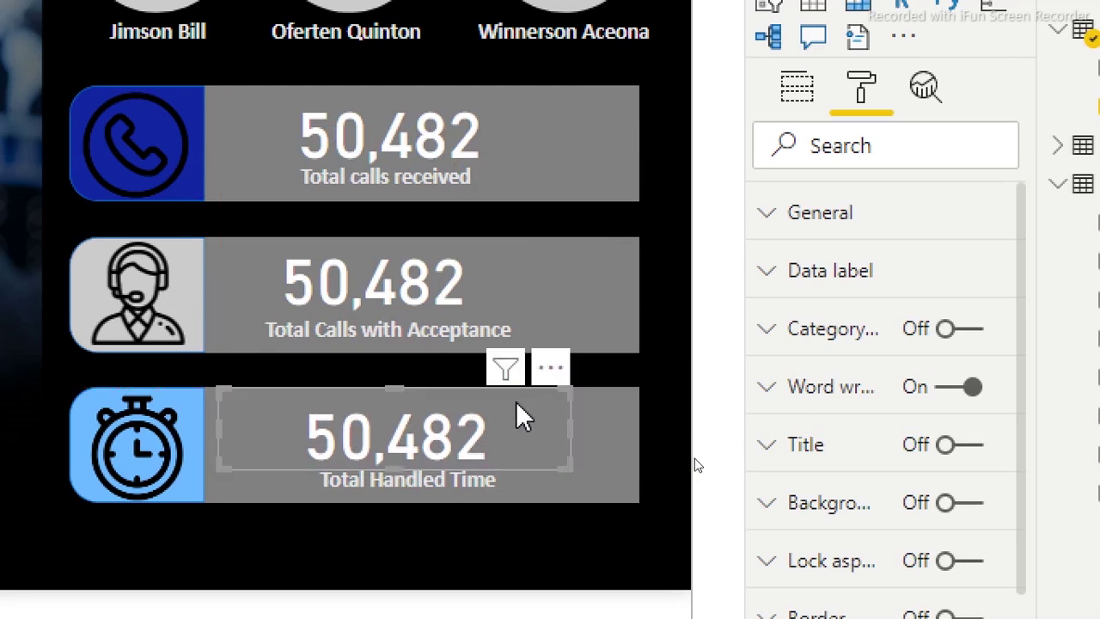
{"action": "left_click_drag", "start_coordinate": [513, 389], "coordinate": [520, 395]}
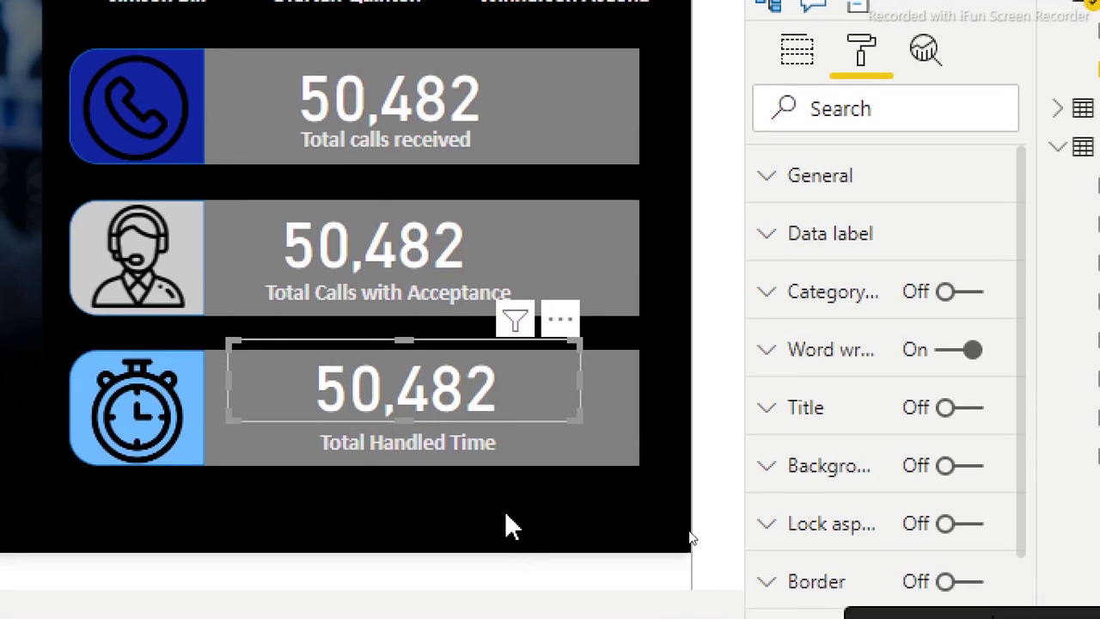
{"action": "left_click", "coordinate": [688, 531]}
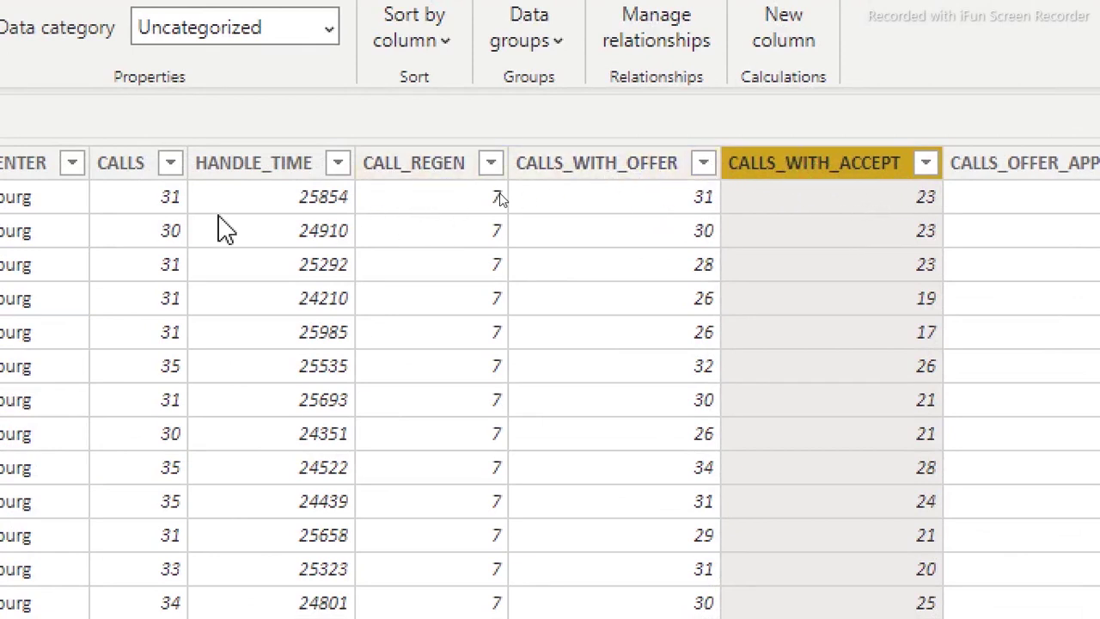
{"action": "left_click", "coordinate": [156, 202]}
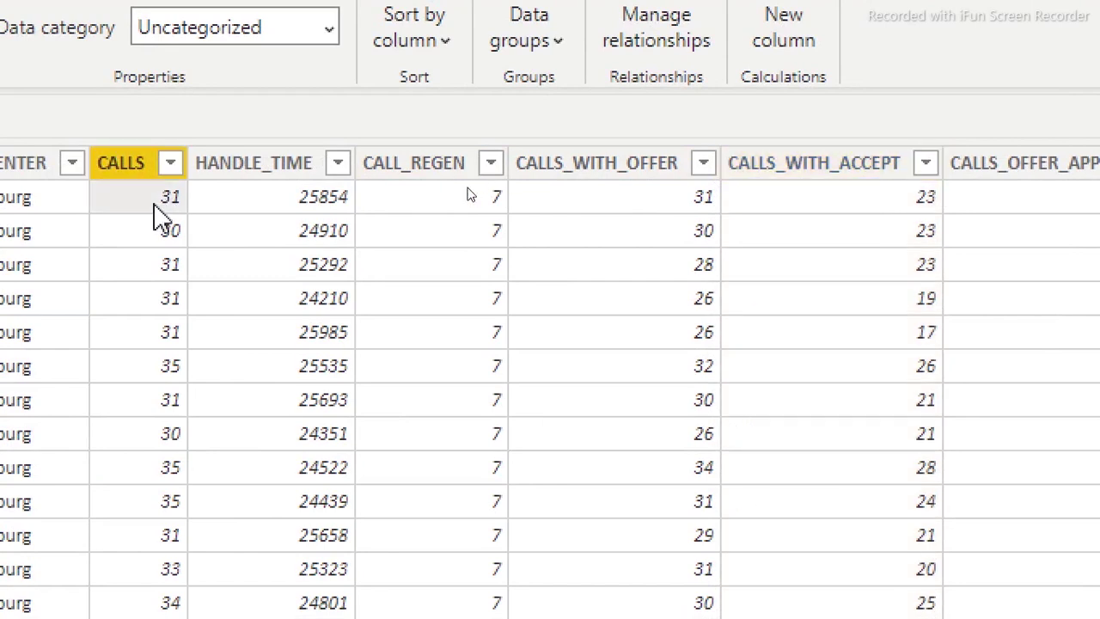
{"action": "left_click", "coordinate": [843, 181]}
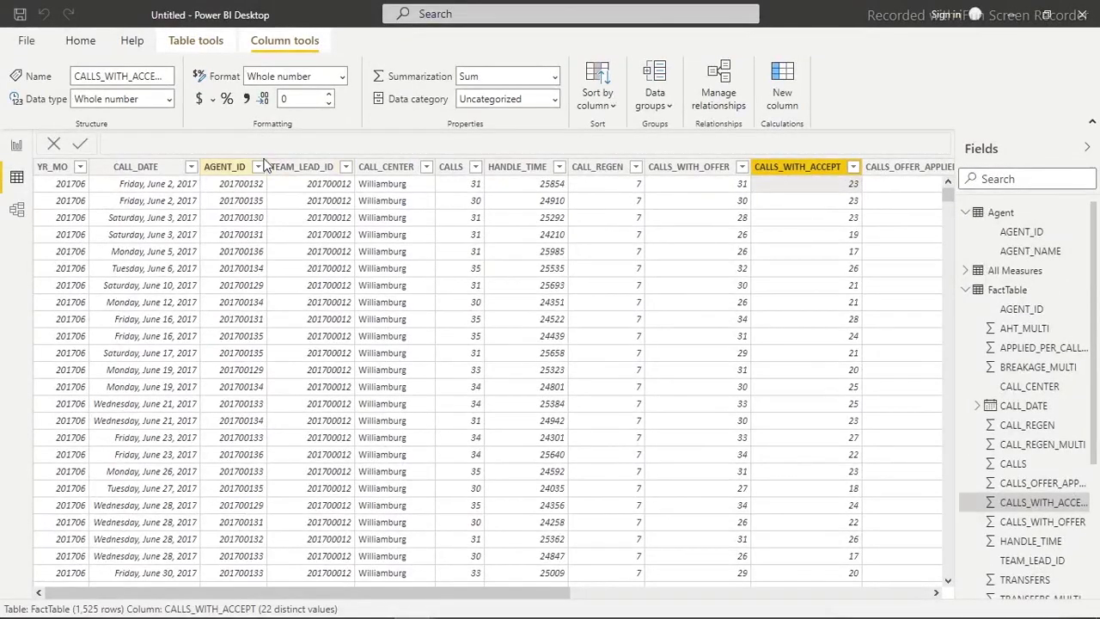
{"action": "left_click", "coordinate": [17, 147]}
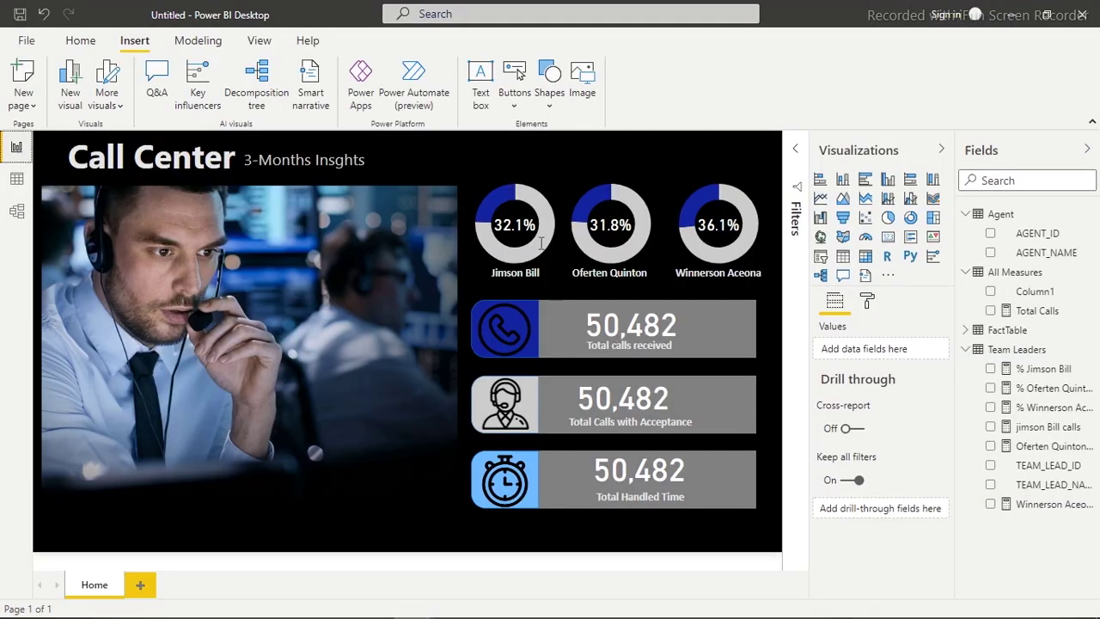
Step: Review the Total Calls formula, then create measure Calls with an Accept = SUM(FactTable[CALLS_WITH_ACCEPT])
{"action": "left_click", "coordinate": [1039, 312]}
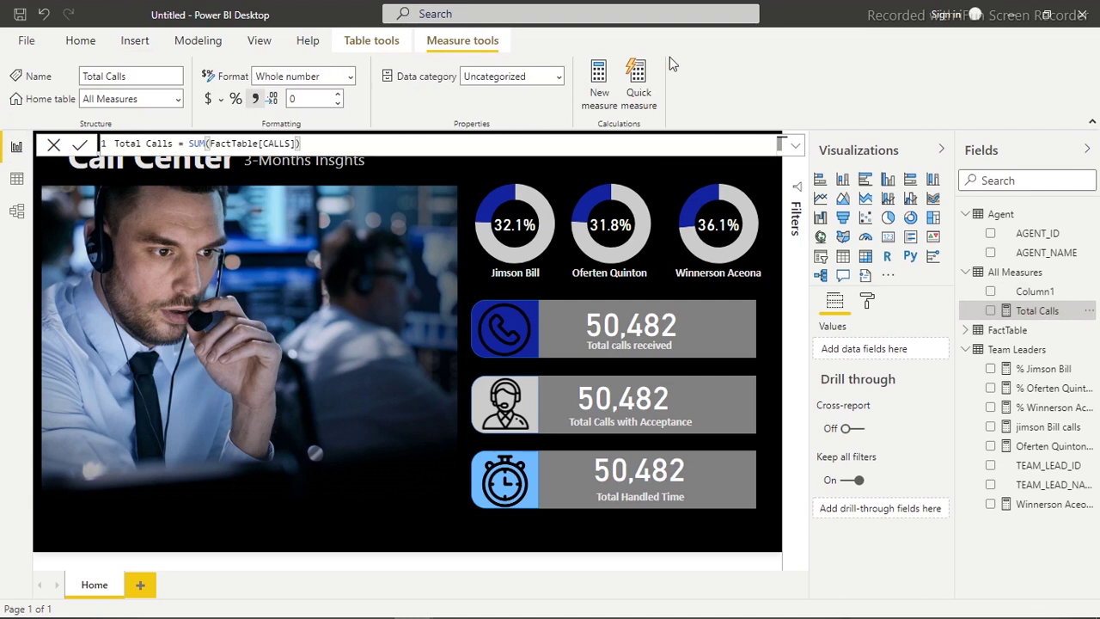
{"action": "left_click", "coordinate": [604, 83]}
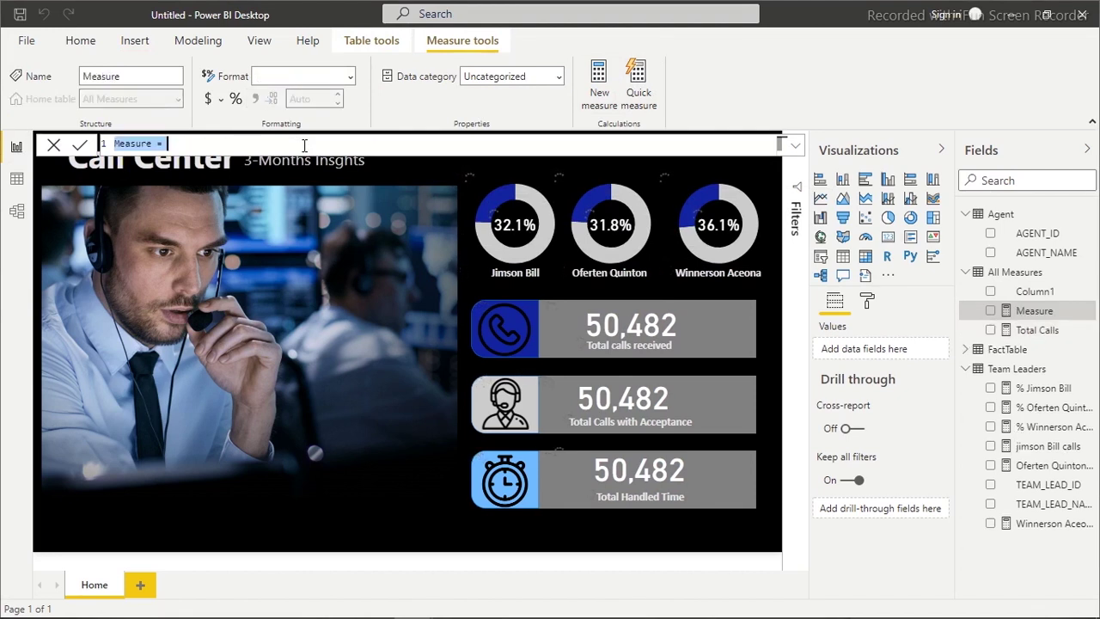
{"action": "type", "text": "Calls with an Accept"}
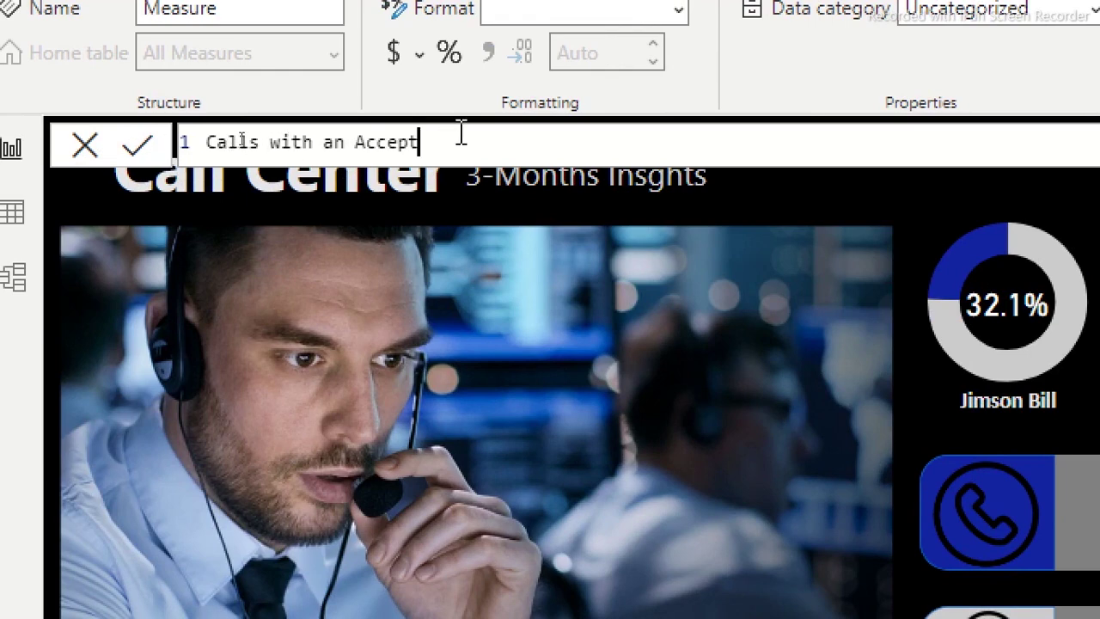
{"action": "type", "text": "sum"}
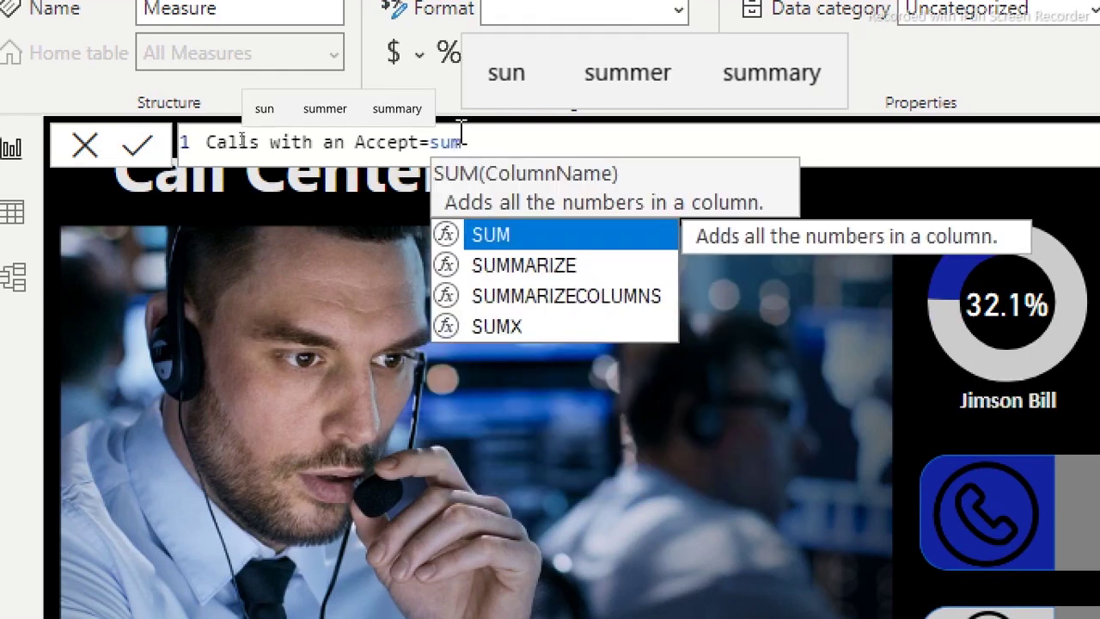
{"action": "key", "text": "Tab"}
{"action": "type", "text": "calls"}
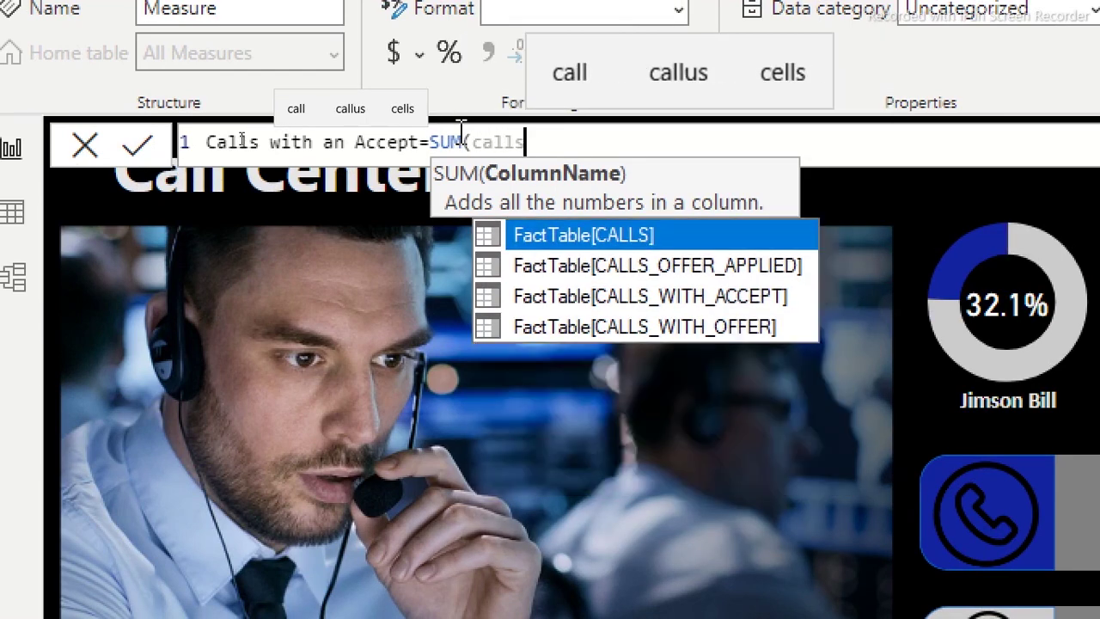
{"action": "key", "text": "Down"}
{"action": "key", "text": "Down"}
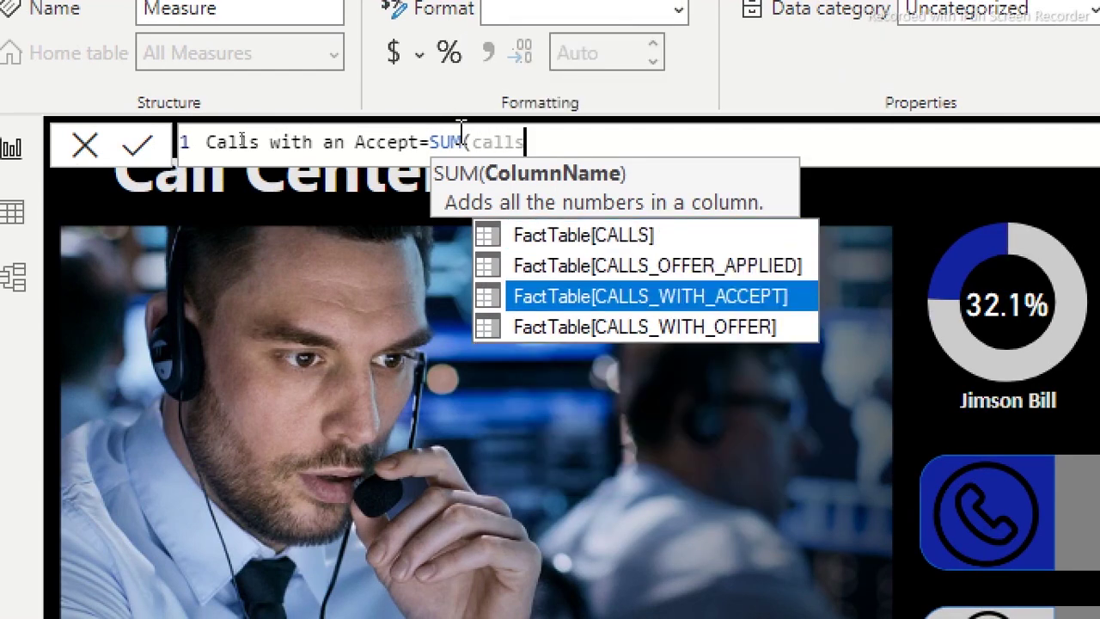
{"action": "key", "text": "Tab"}
{"action": "type", "text": ")"}
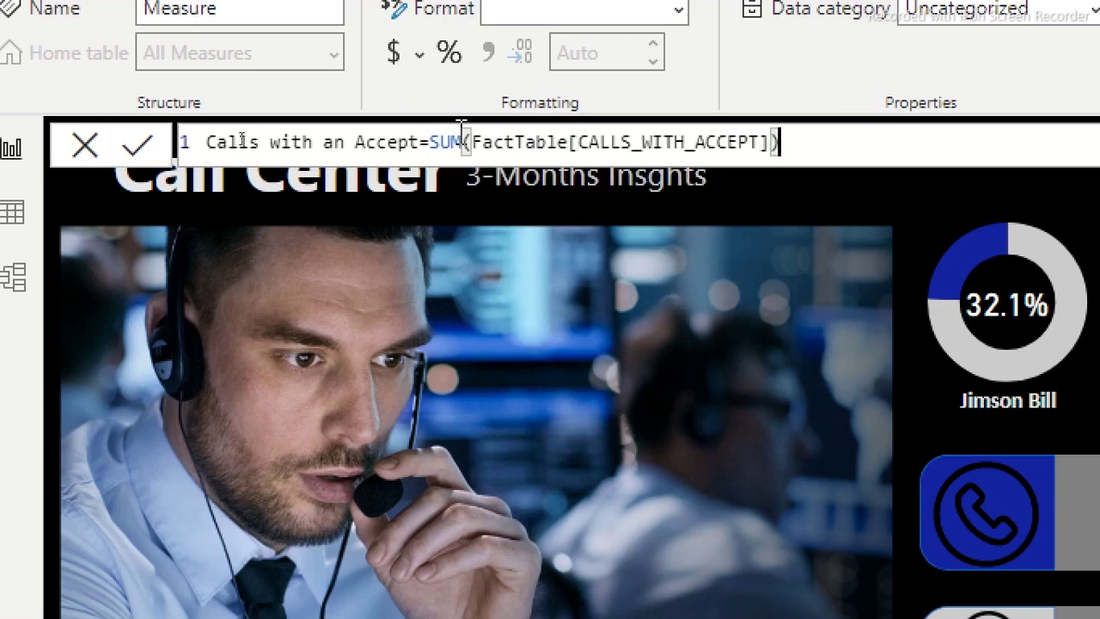
{"action": "left_click", "coordinate": [459, 136]}
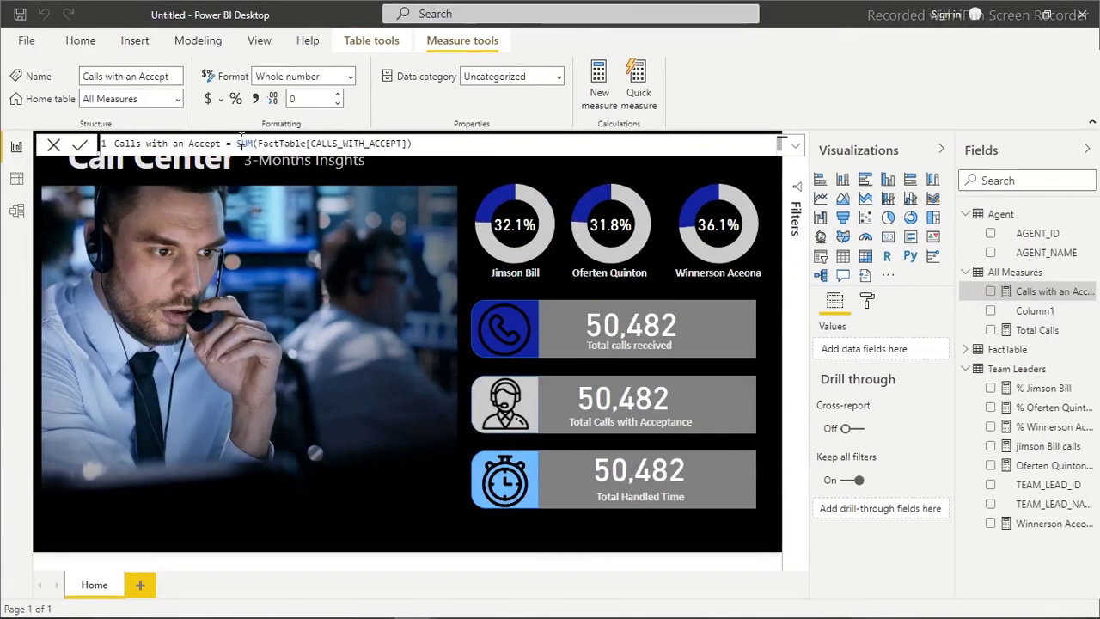
Step: Swap the middle card's Total Calls for Calls with an Accept, showing 35,262 with thousands separators
{"action": "left_click", "coordinate": [603, 396]}
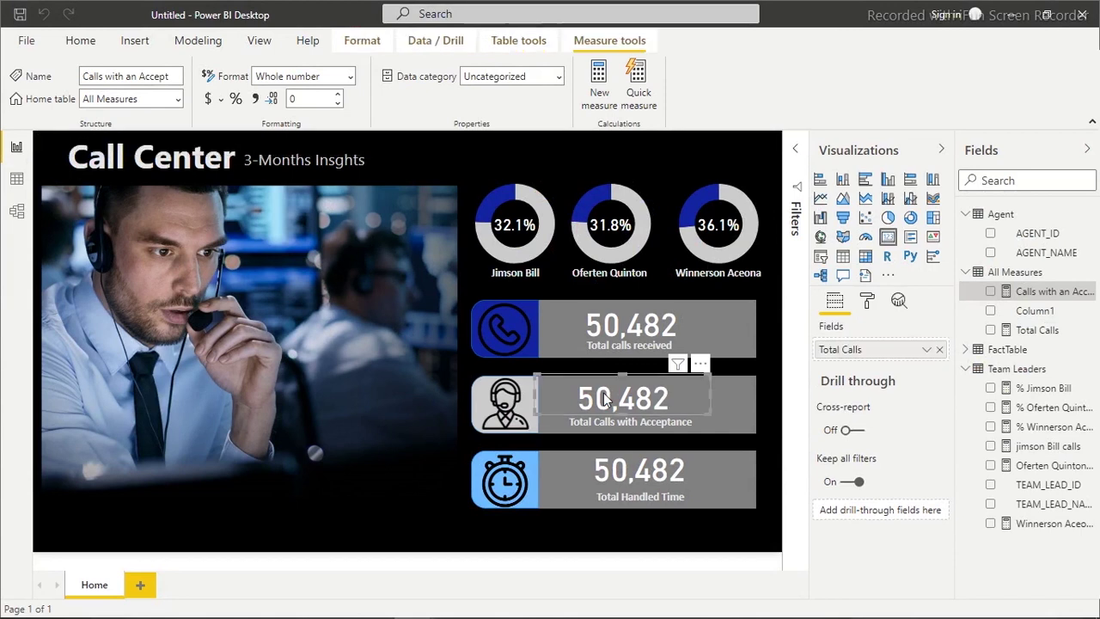
{"action": "left_click", "coordinate": [991, 331]}
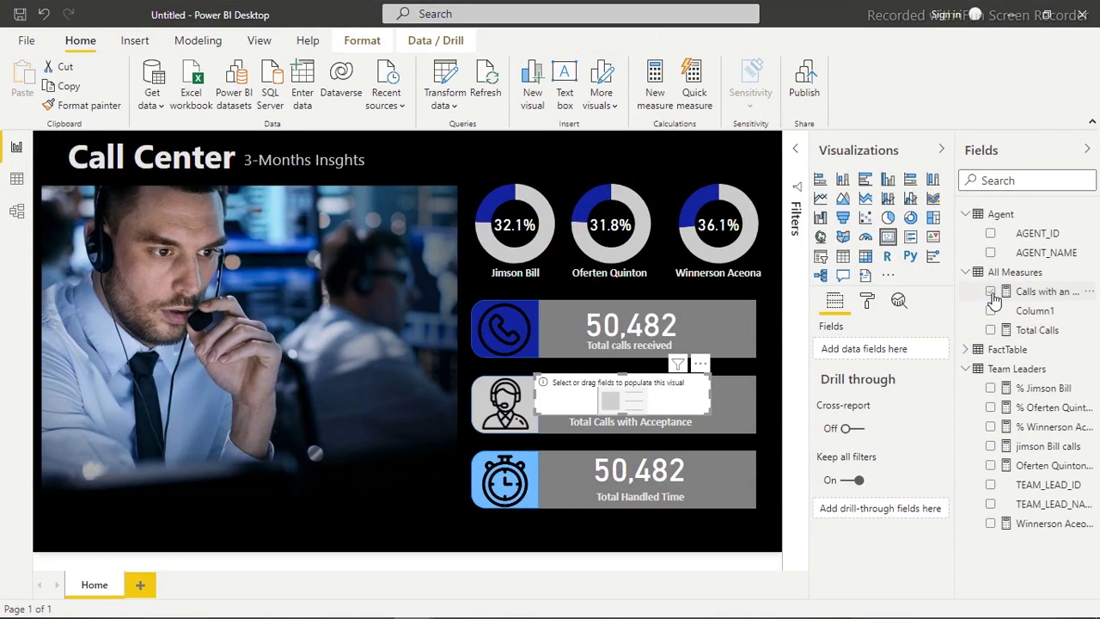
{"action": "left_click", "coordinate": [992, 292]}
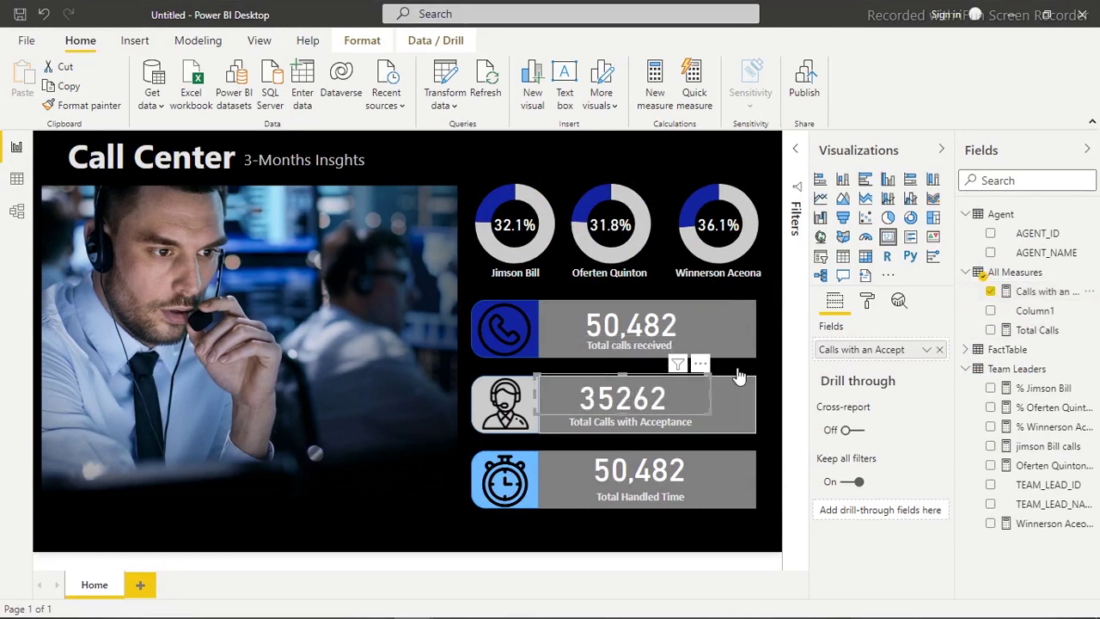
{"action": "left_click", "coordinate": [1044, 292]}
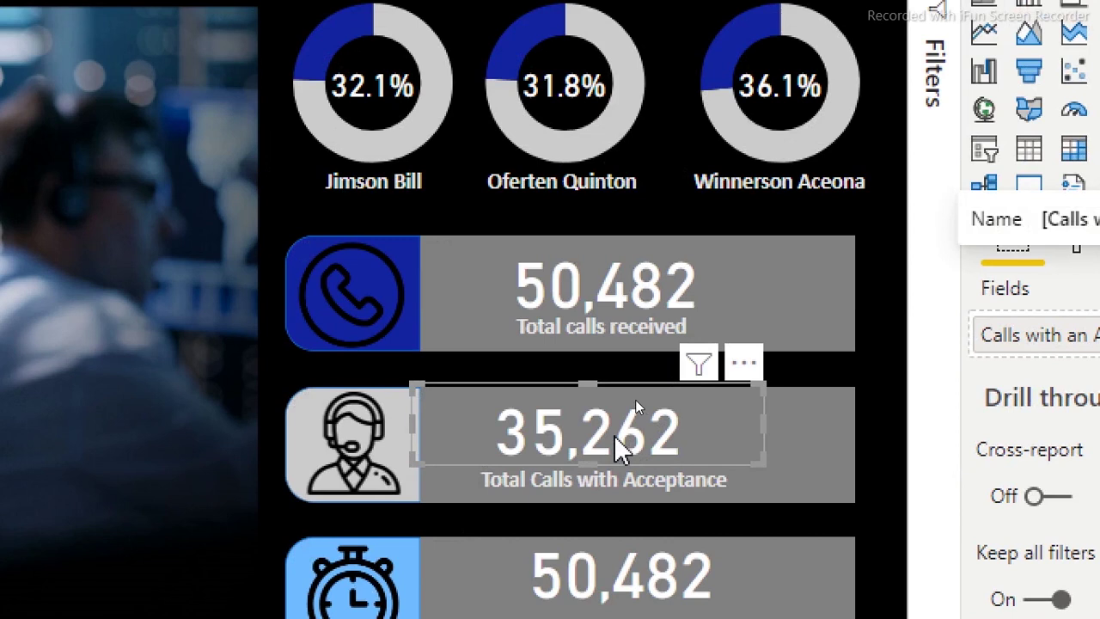
{"action": "scroll", "coordinate": [625, 481], "scroll_direction": "down", "scroll_amount": 3}
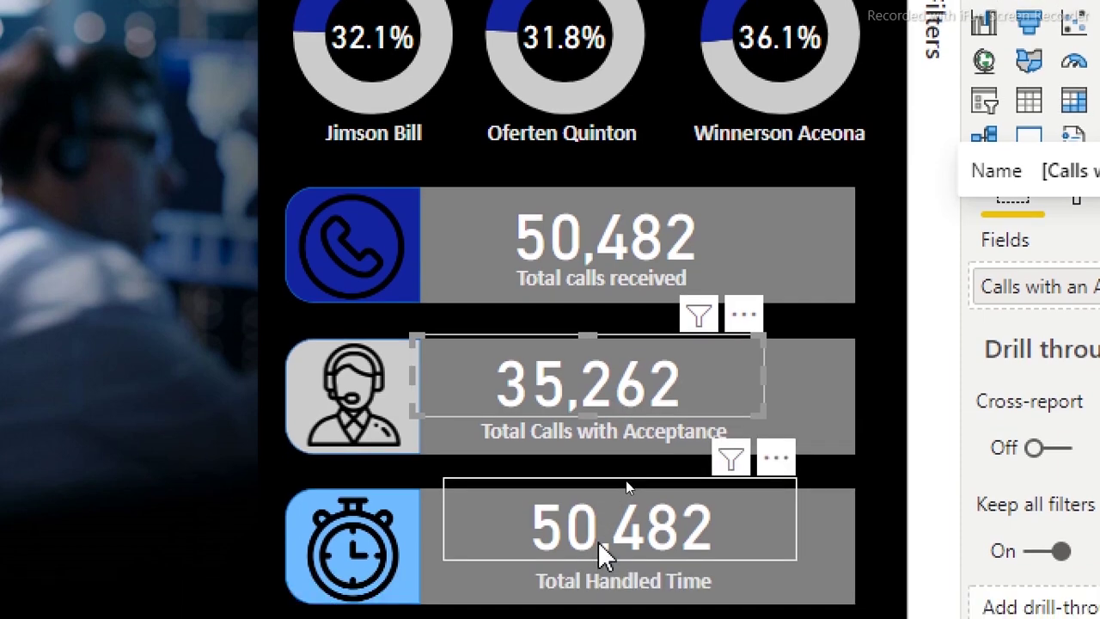
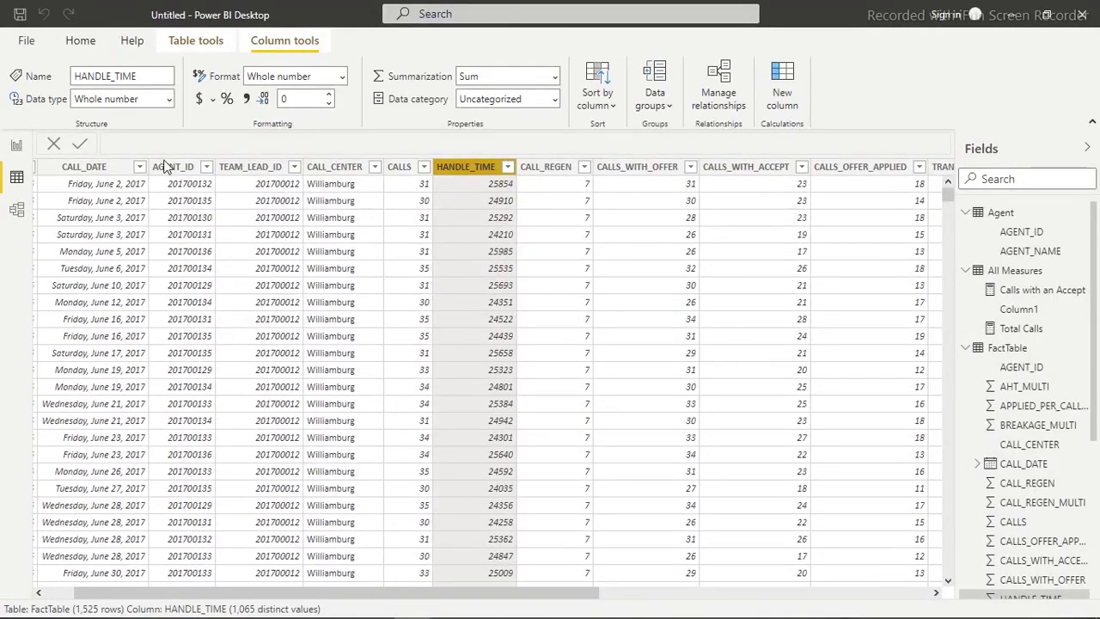
Step: Create Total Handled Time = SUM(FactTable[HANDLE_TIME]) in All Measures with comma-style formatting
{"action": "left_click", "coordinate": [18, 147]}
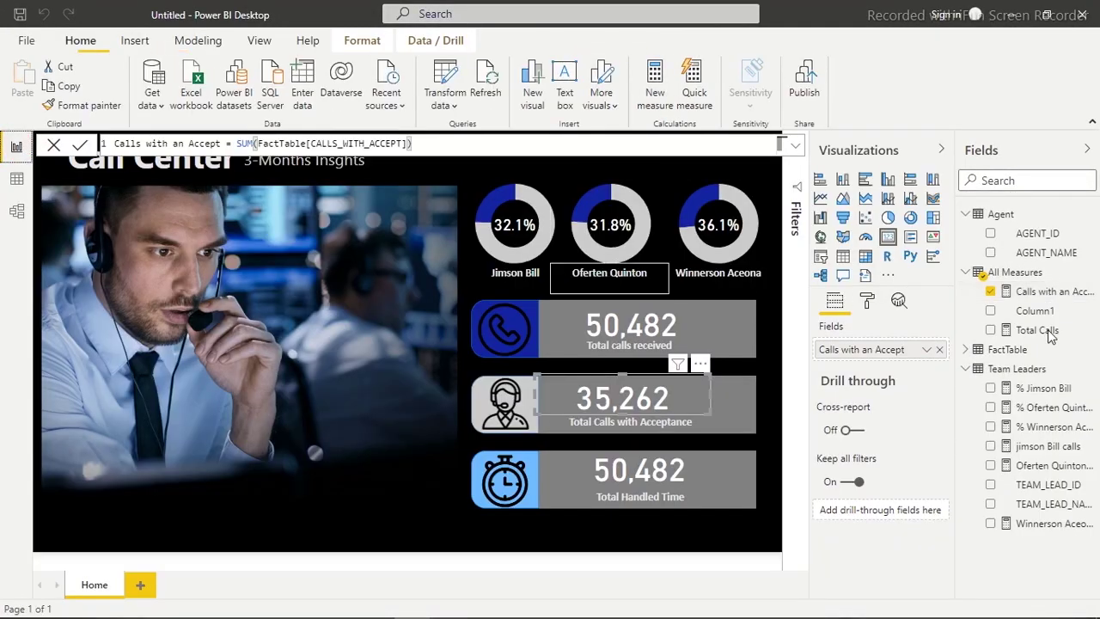
{"action": "left_click", "coordinate": [1050, 292]}
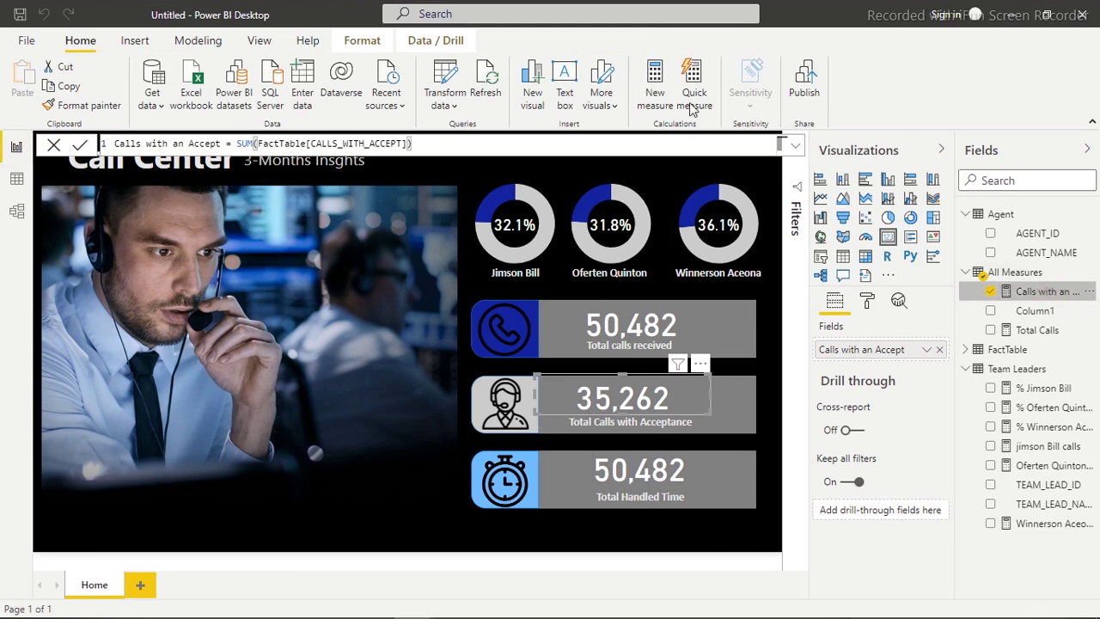
{"action": "left_click", "coordinate": [607, 78]}
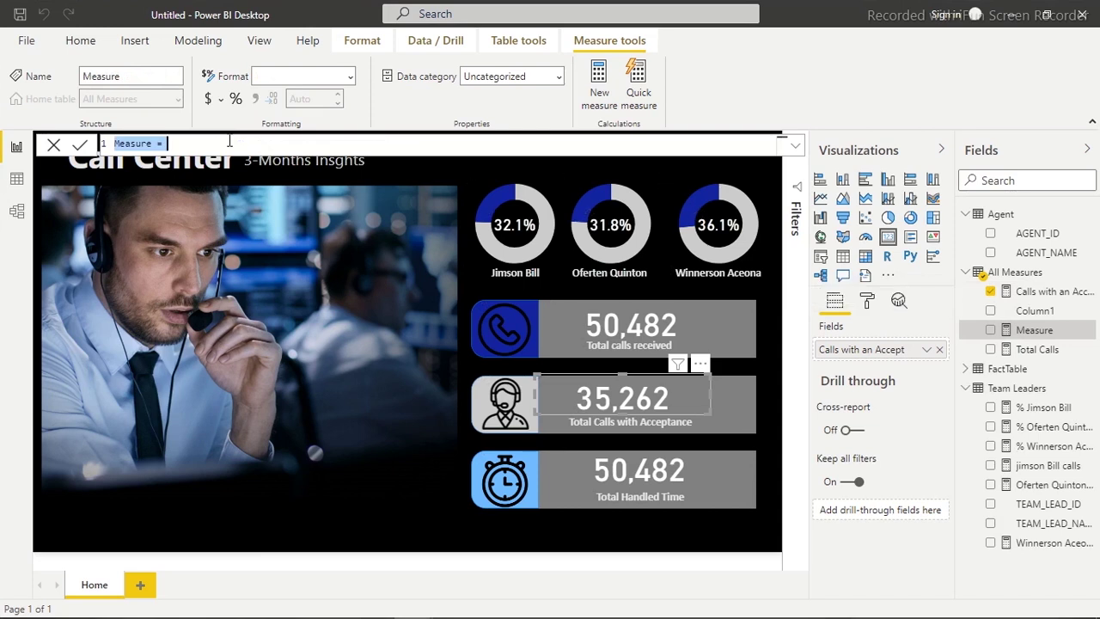
{"action": "type", "text": "To"}
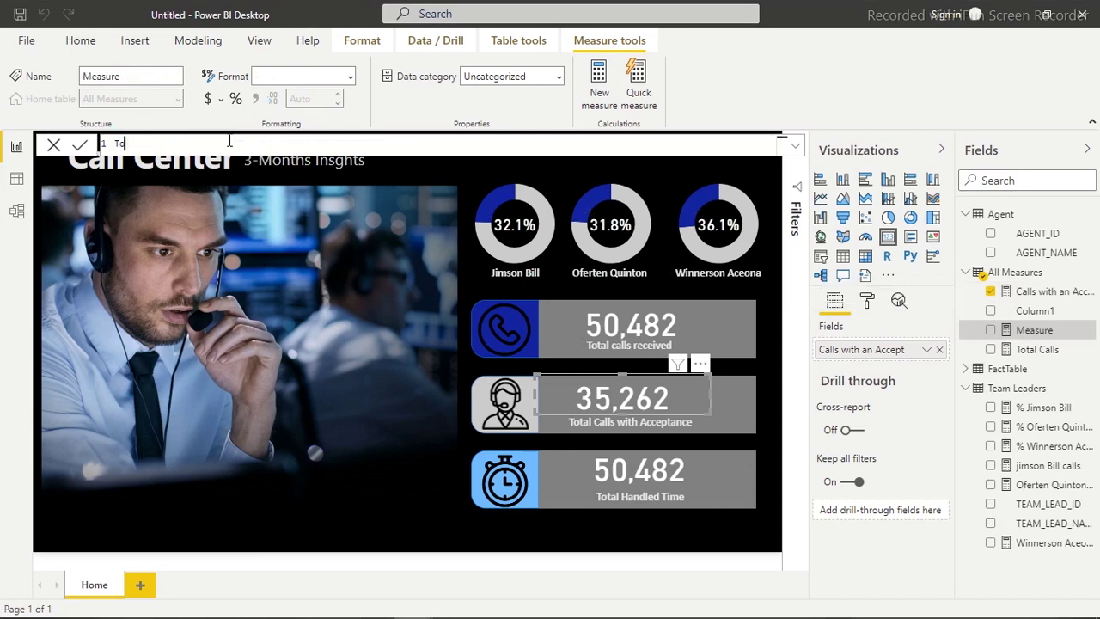
{"action": "type", "text": "tal"}
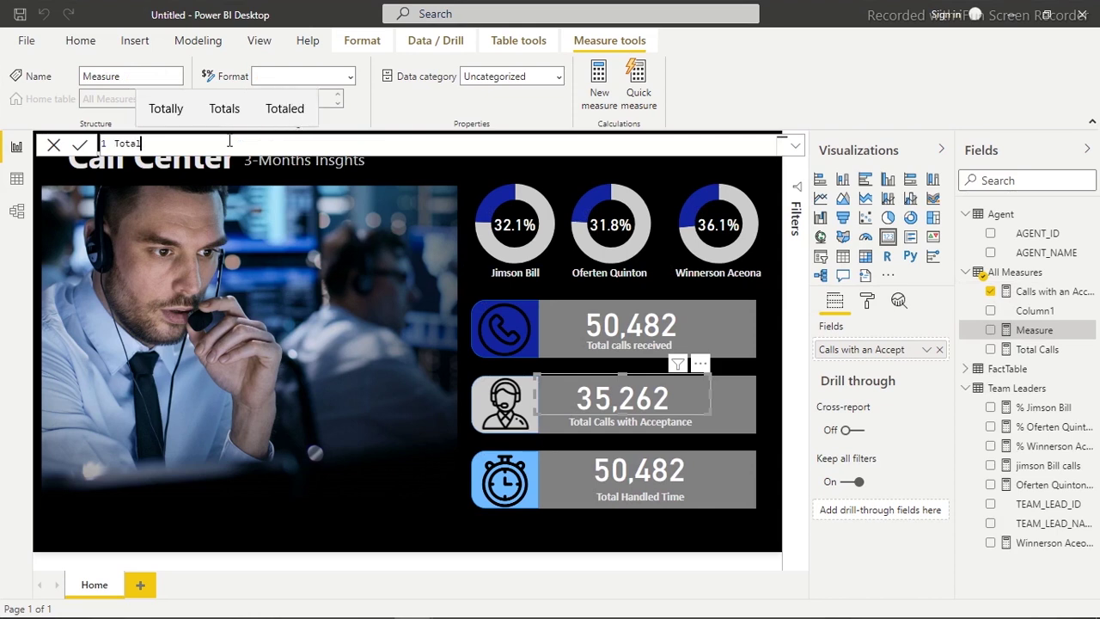
{"action": "type", "text": " Handled Ti"}
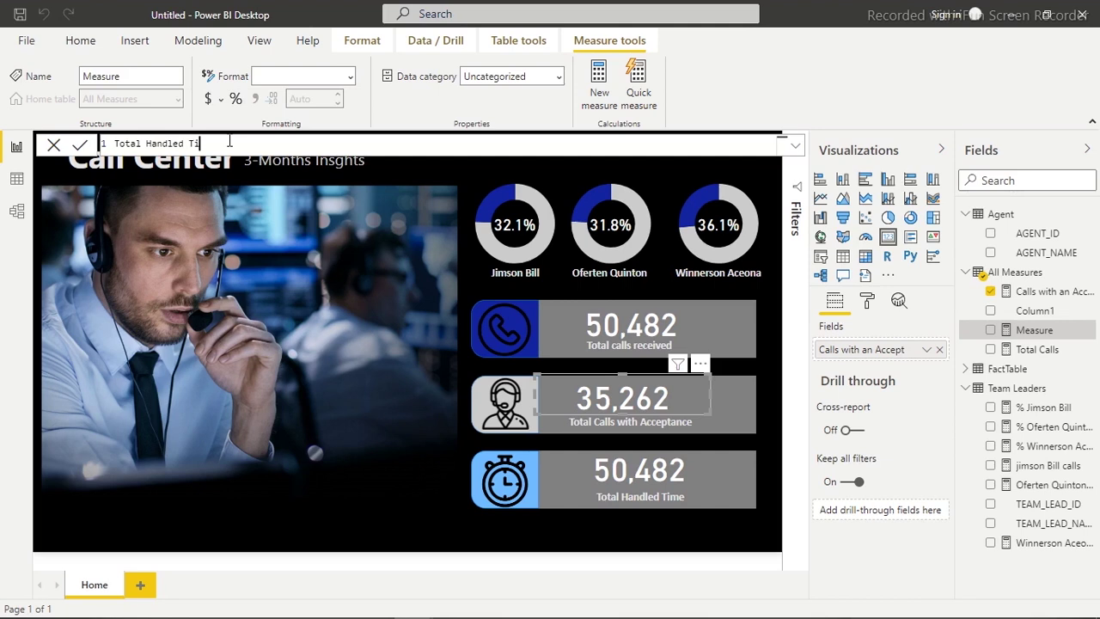
{"action": "type", "text": "me=SUM("}
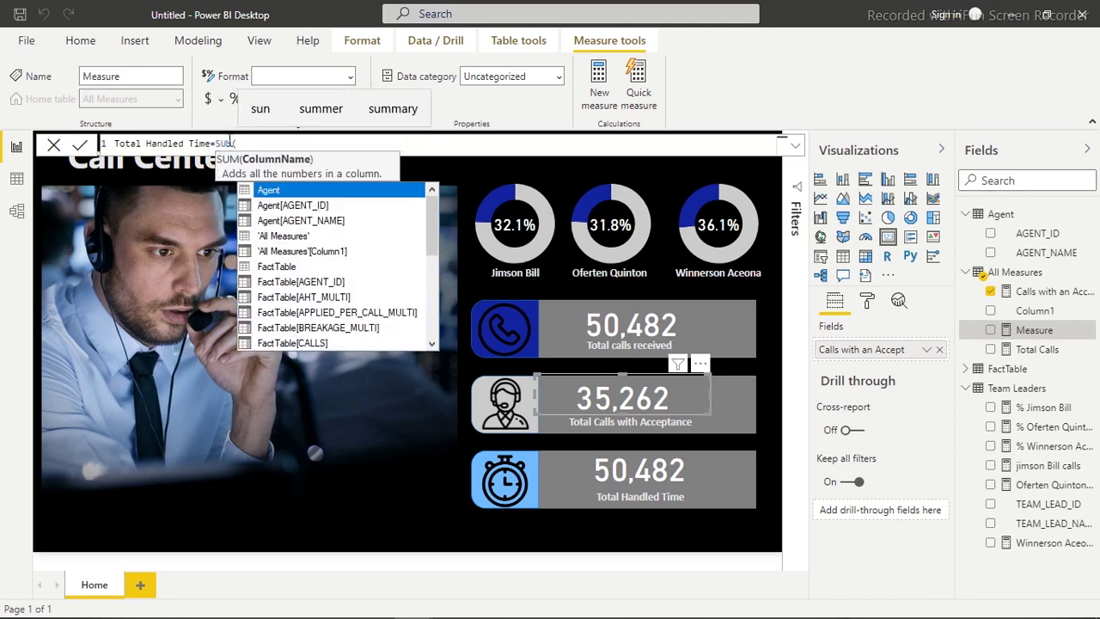
{"action": "type", "text": "ha"}
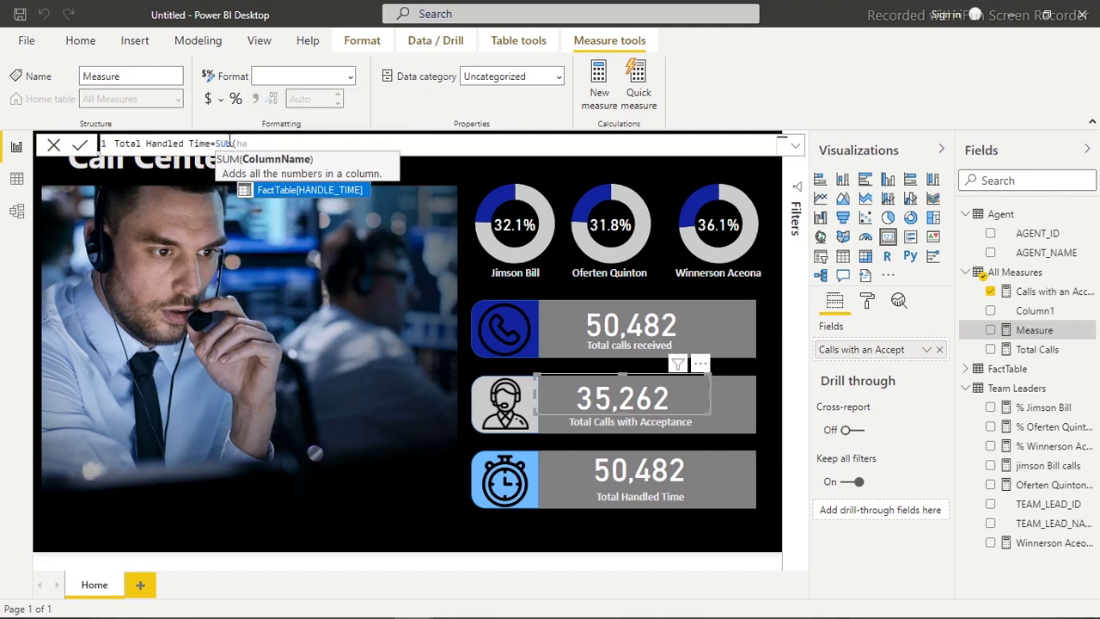
{"action": "key", "text": "Tab"}
{"action": "type", "text": ")"}
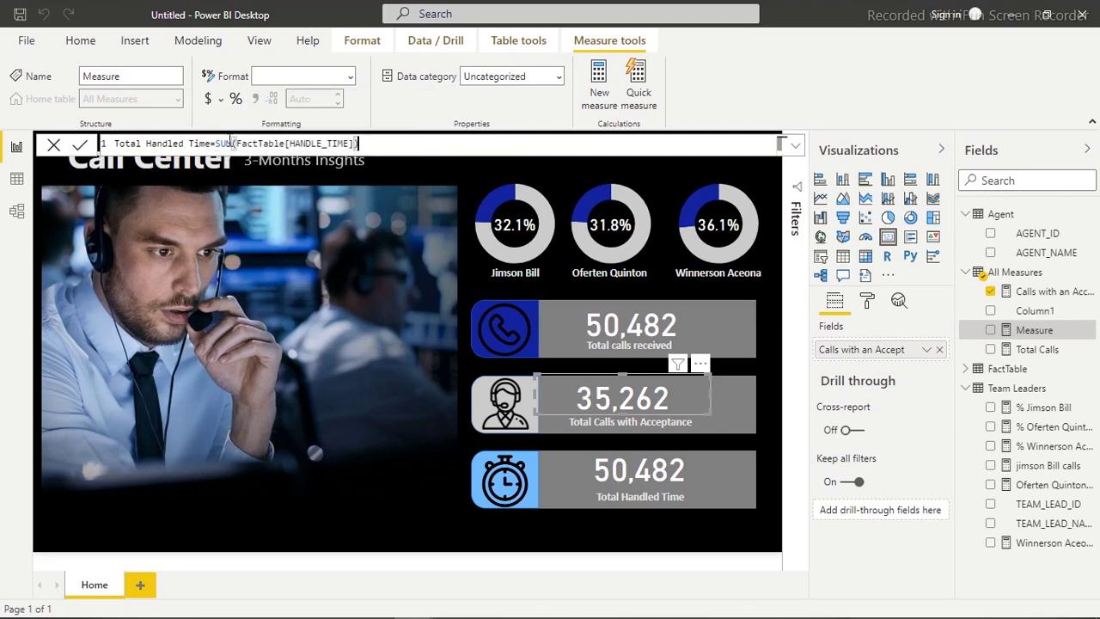
{"action": "key", "text": "Return"}
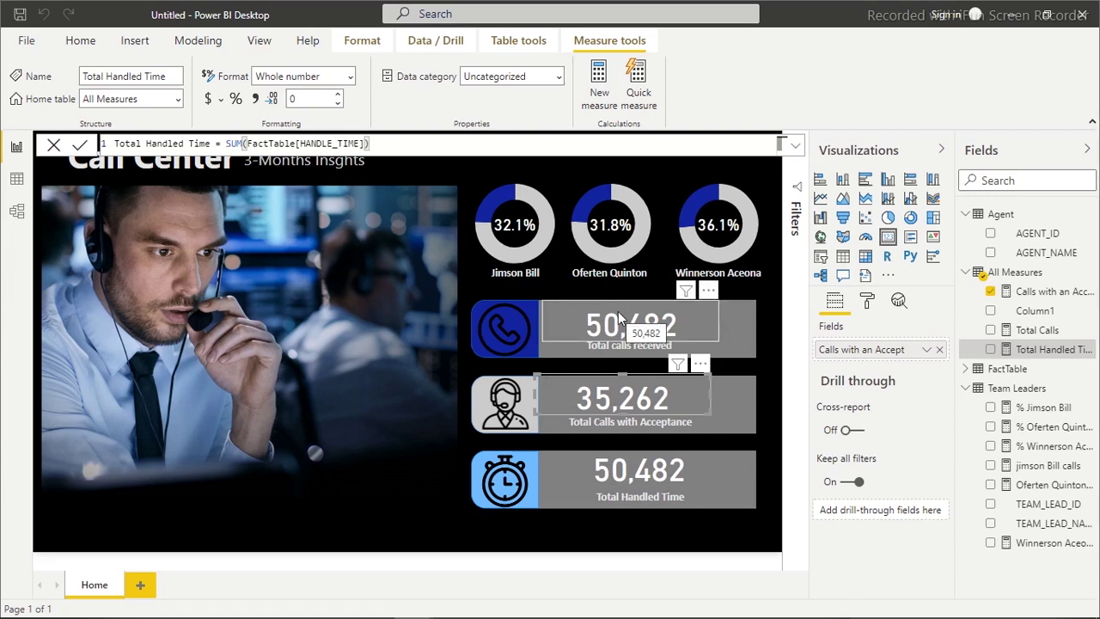
{"action": "left_click", "coordinate": [256, 100]}
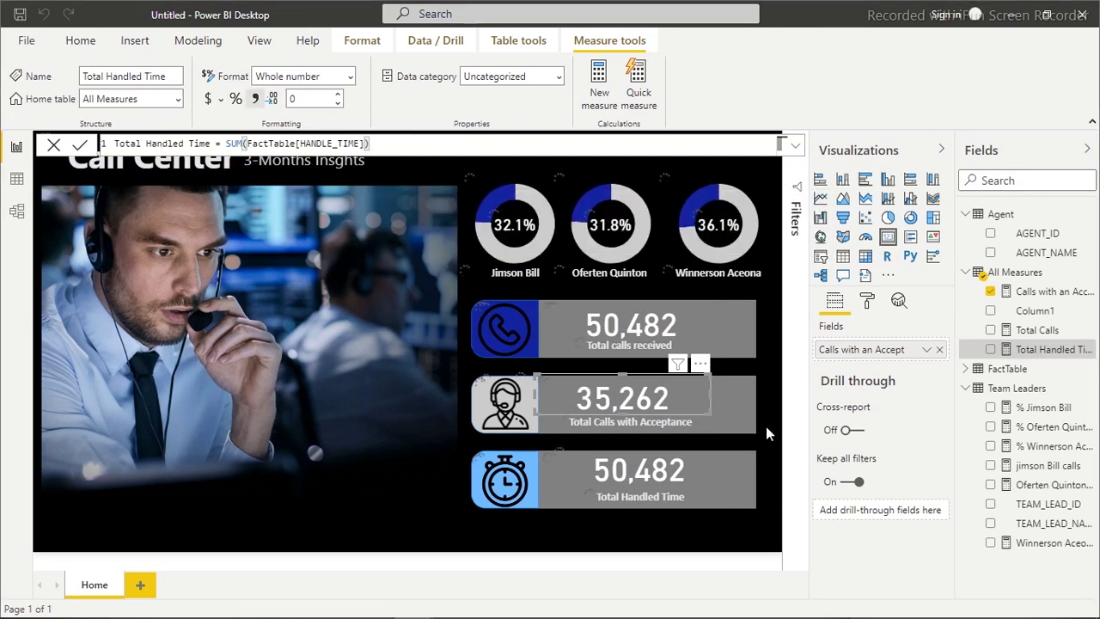
{"action": "left_click", "coordinate": [658, 471]}
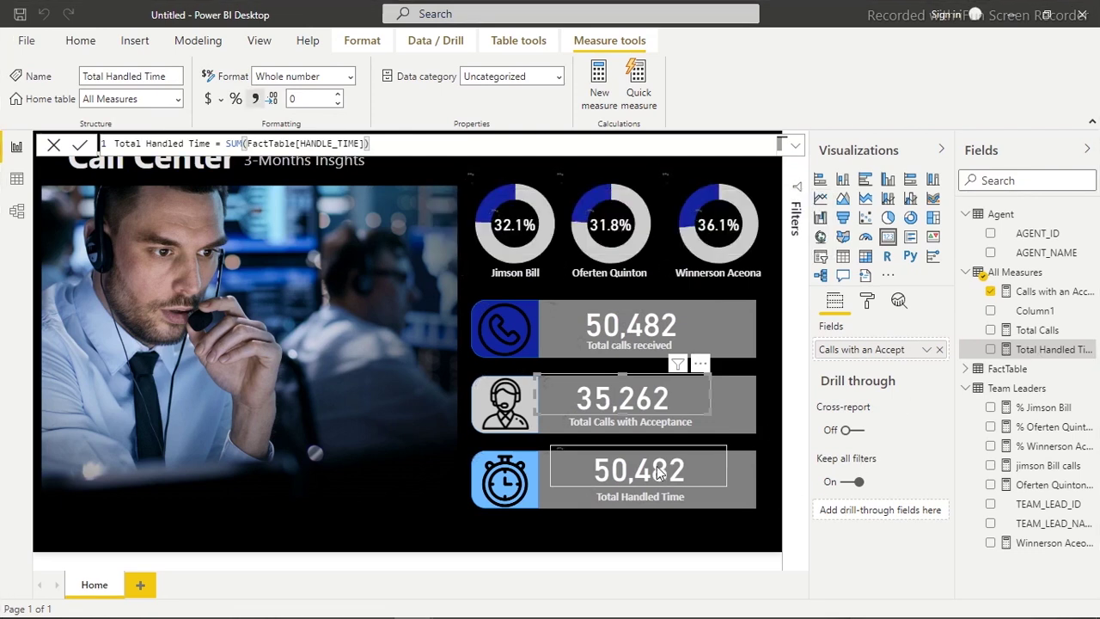
Step: Swap the bottom card's field from Total Calls to Total Handled Time, now reading 38,140,644
{"action": "left_click", "coordinate": [990, 330]}
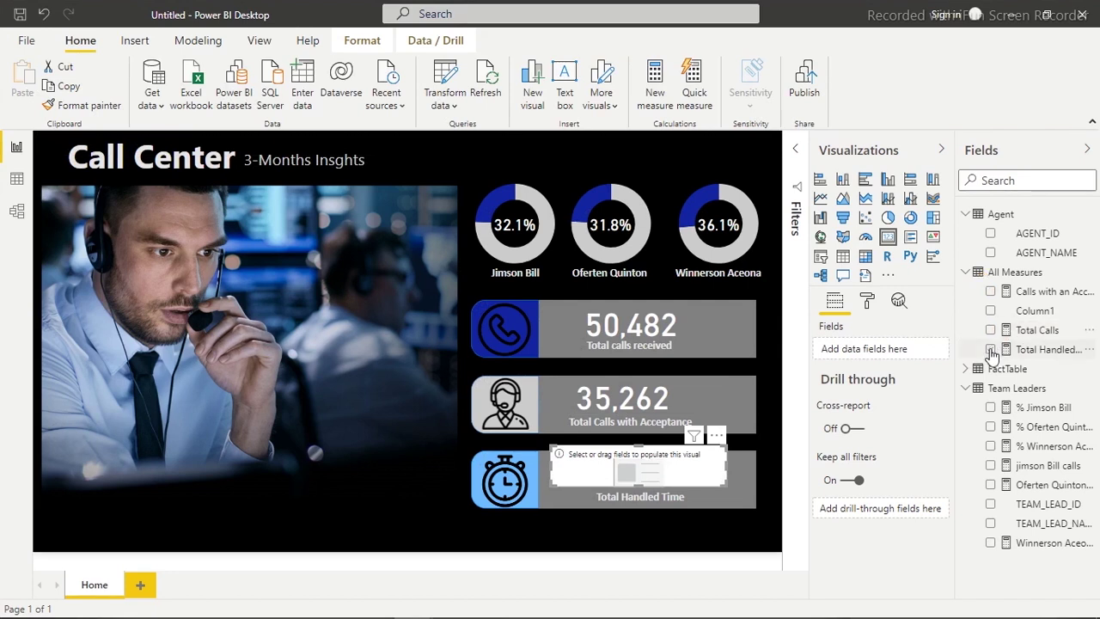
{"action": "left_click", "coordinate": [990, 349]}
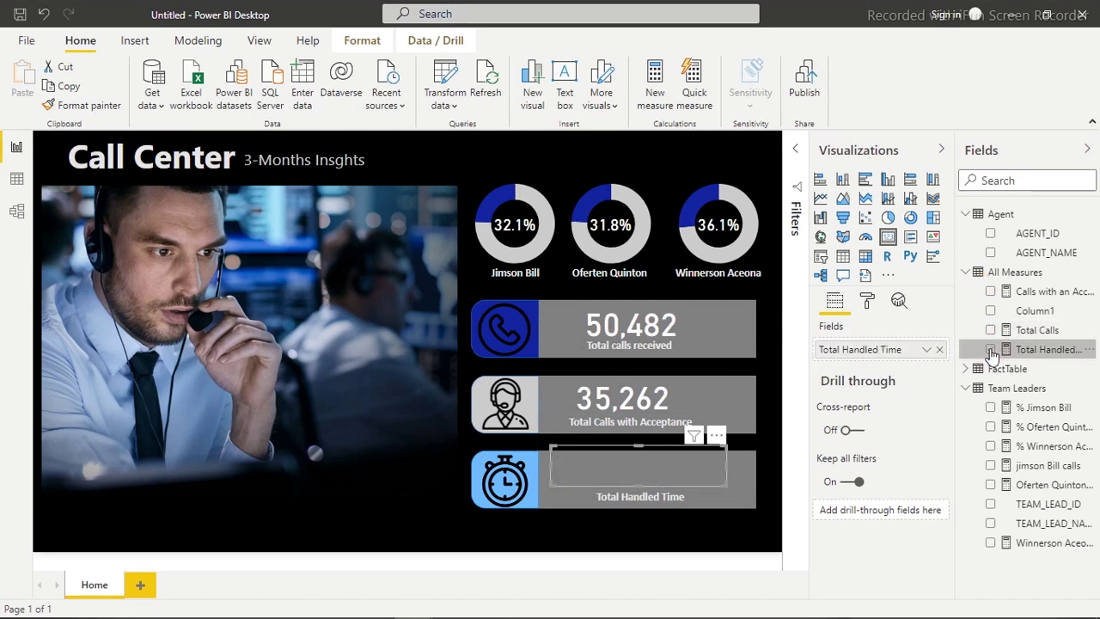
{"action": "left_click", "coordinate": [552, 163]}
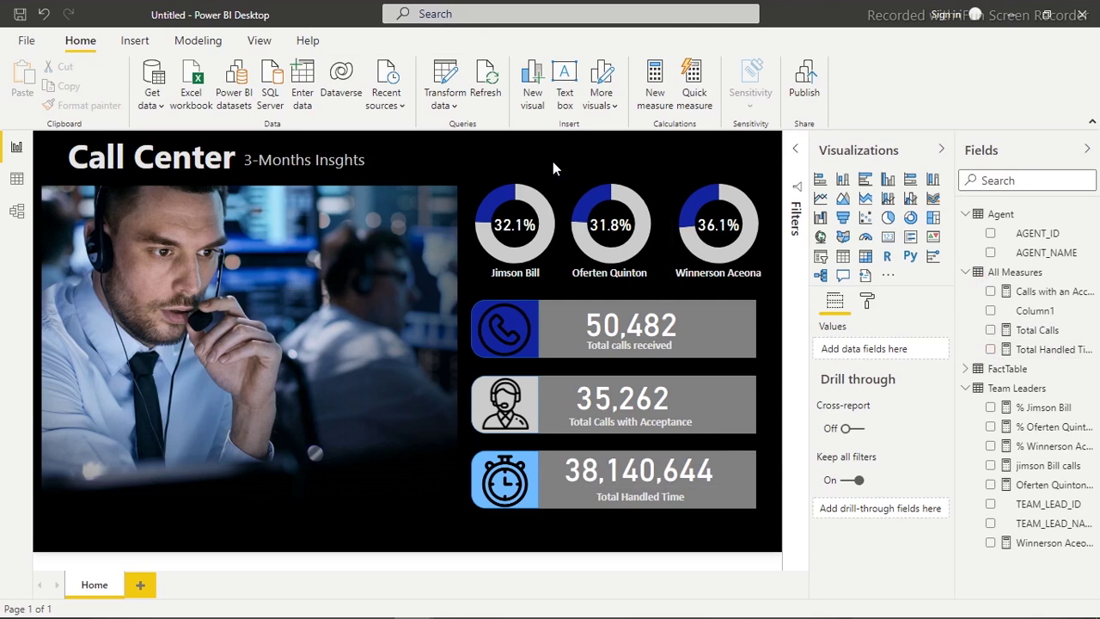
{"action": "mouse_move", "coordinate": [417, 606]}
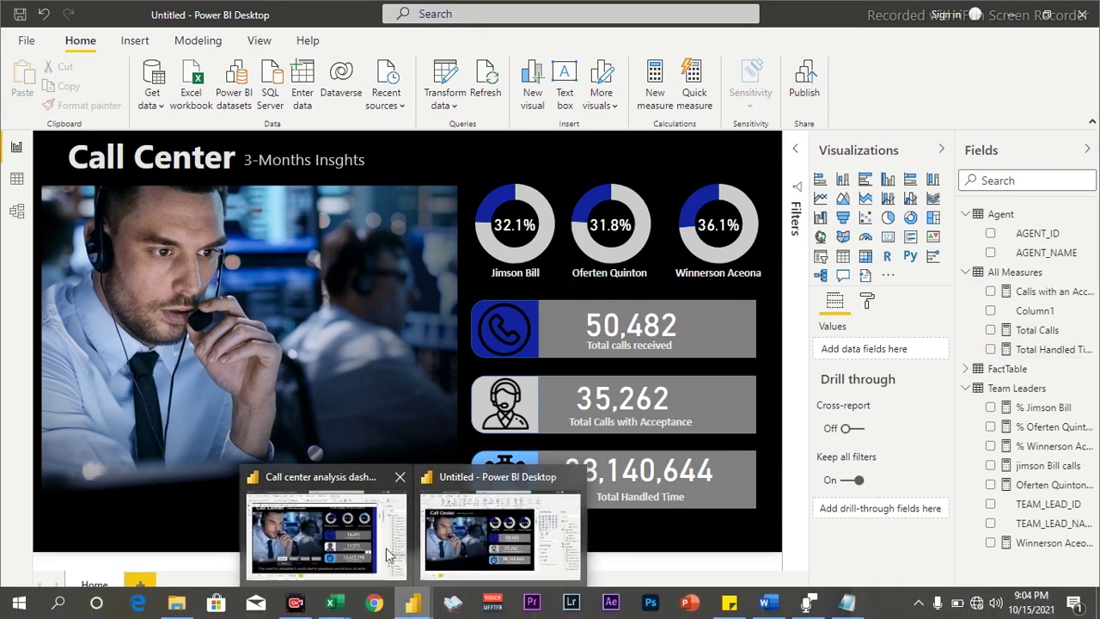
Step: Bring up the finished Call center analysis dashboard and copy its bottom caption text box
{"action": "left_click", "coordinate": [348, 537]}
{"action": "left_click", "coordinate": [351, 539]}
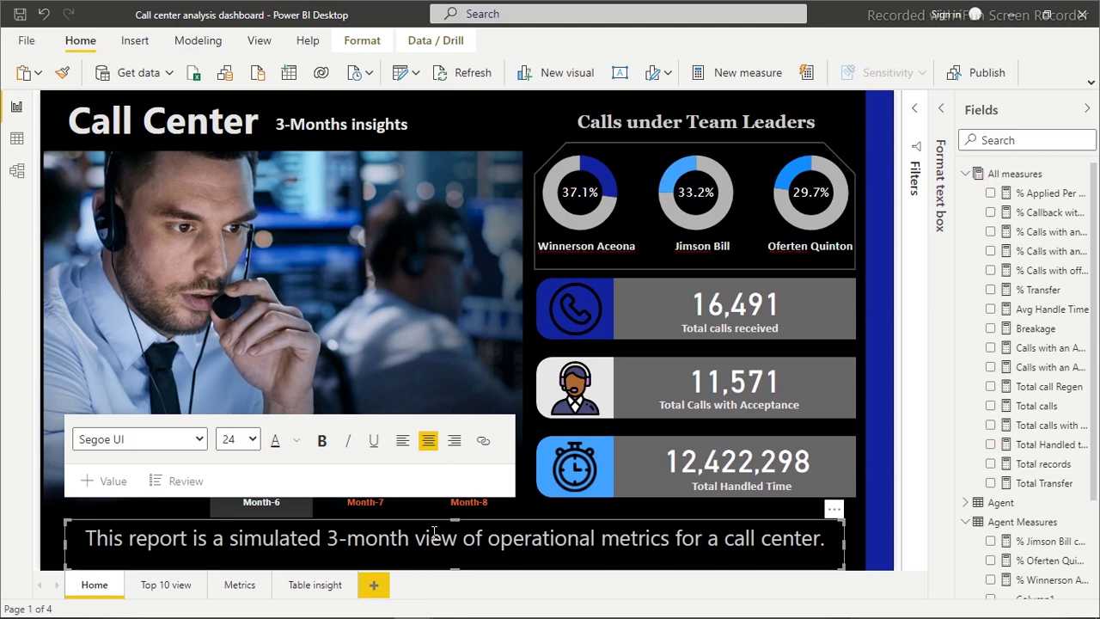
{"action": "left_click", "coordinate": [55, 528]}
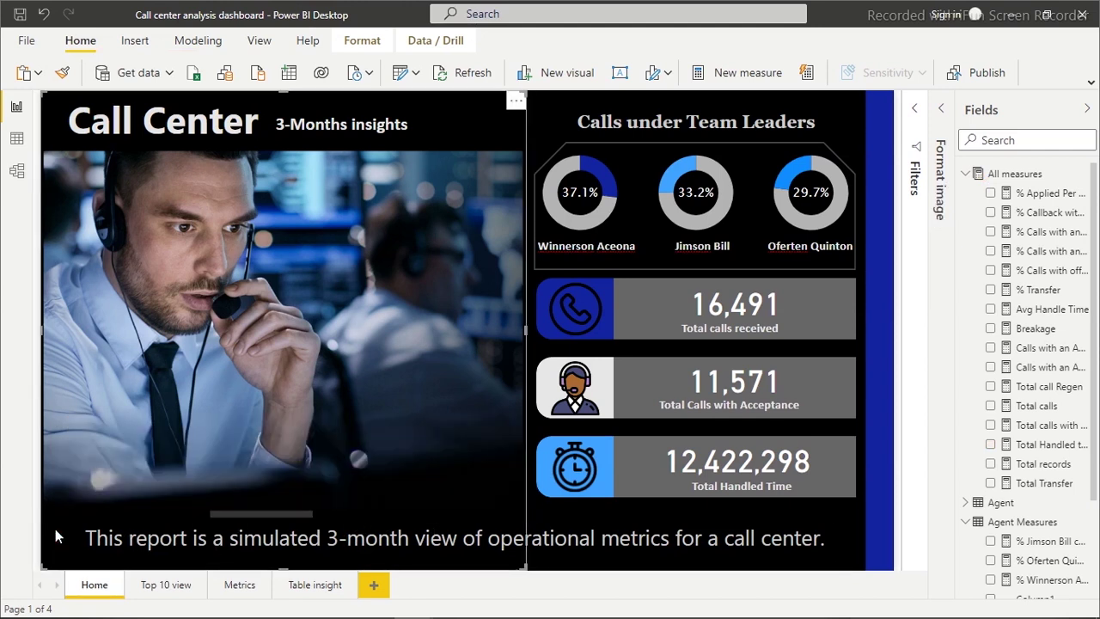
{"action": "left_click", "coordinate": [560, 96]}
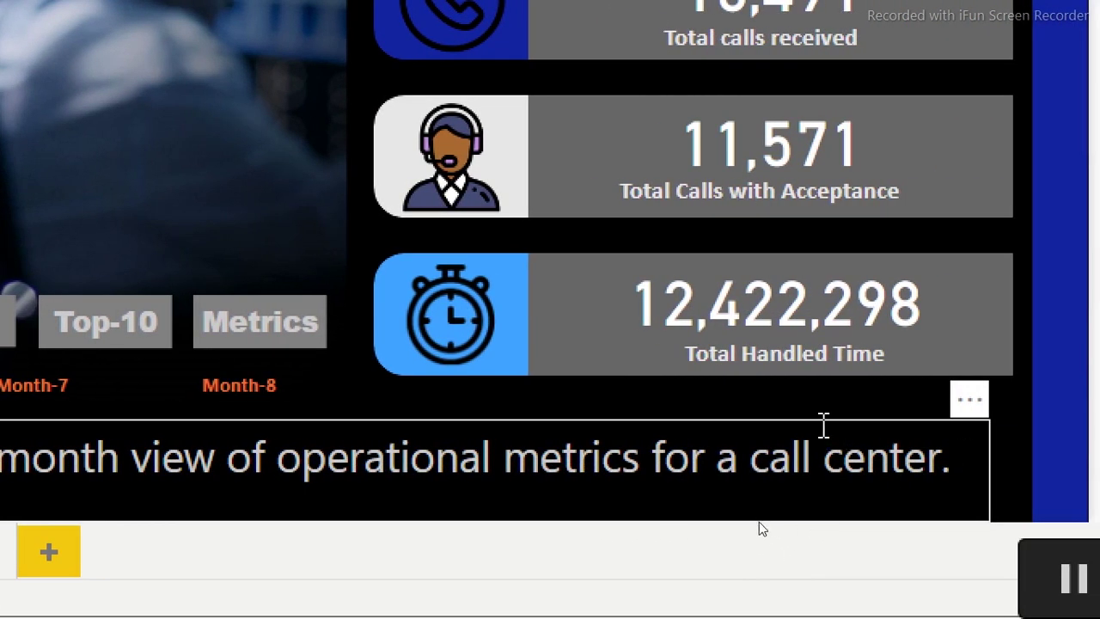
{"action": "left_click", "coordinate": [812, 422]}
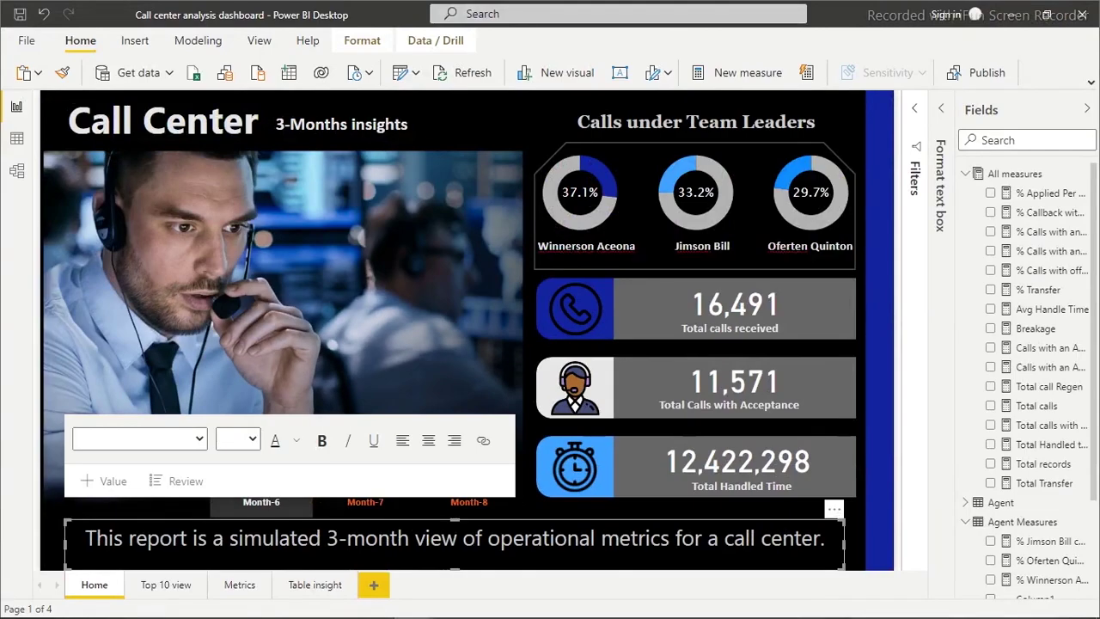
Step: Paste the copied caption text box onto the Untitled report page
{"action": "mouse_move", "coordinate": [234, 611]}
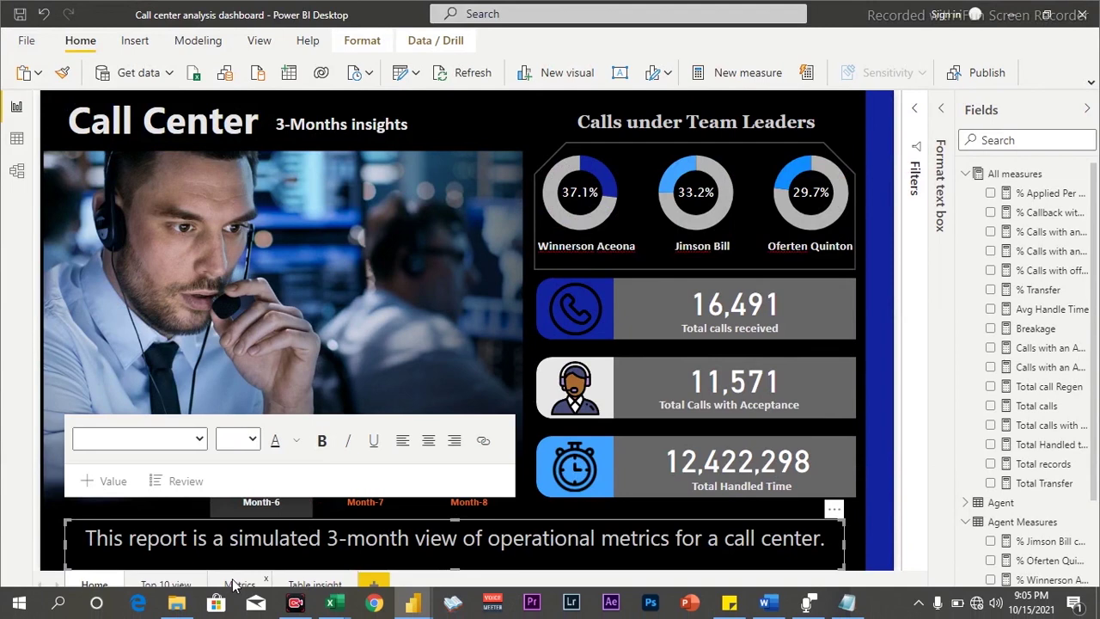
{"action": "mouse_move", "coordinate": [412, 603]}
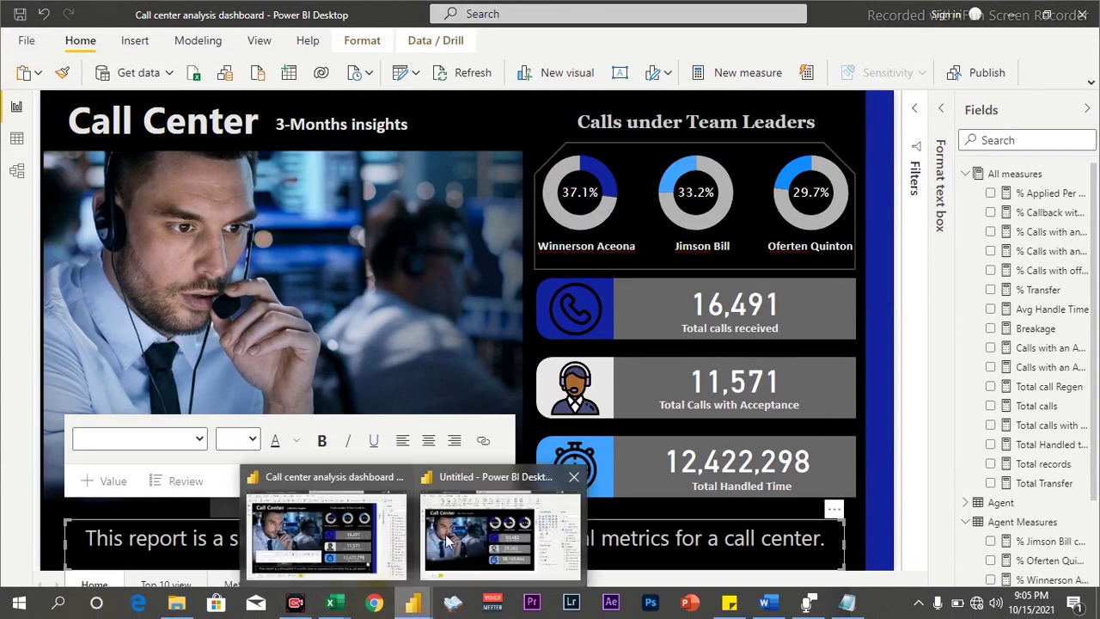
{"action": "left_click", "coordinate": [445, 536]}
{"action": "left_click", "coordinate": [497, 539]}
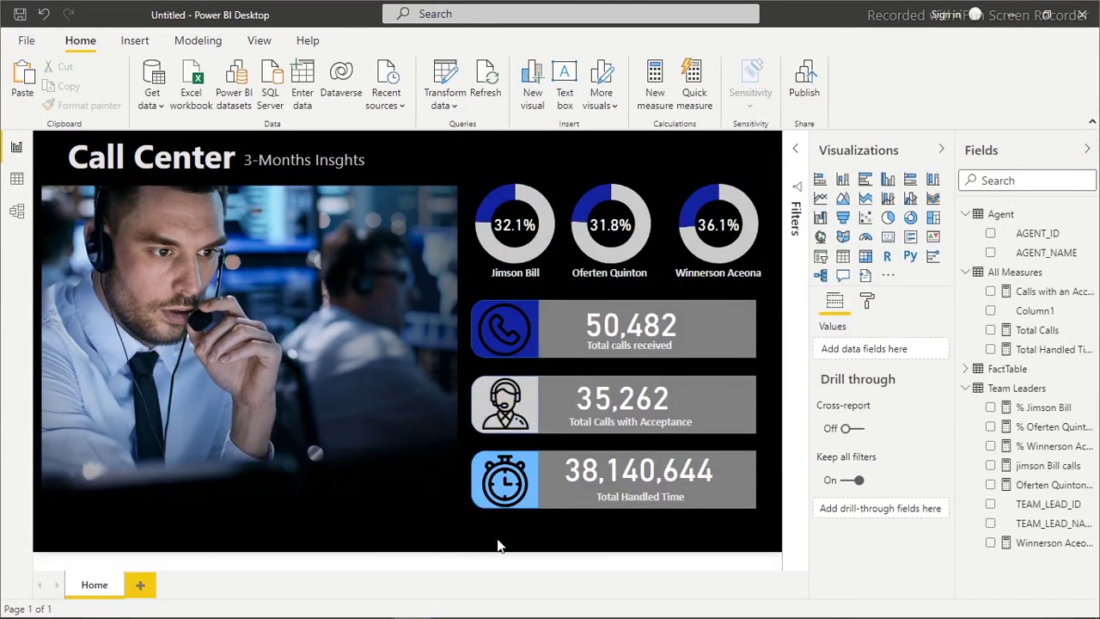
{"action": "key", "text": "ctrl+v"}
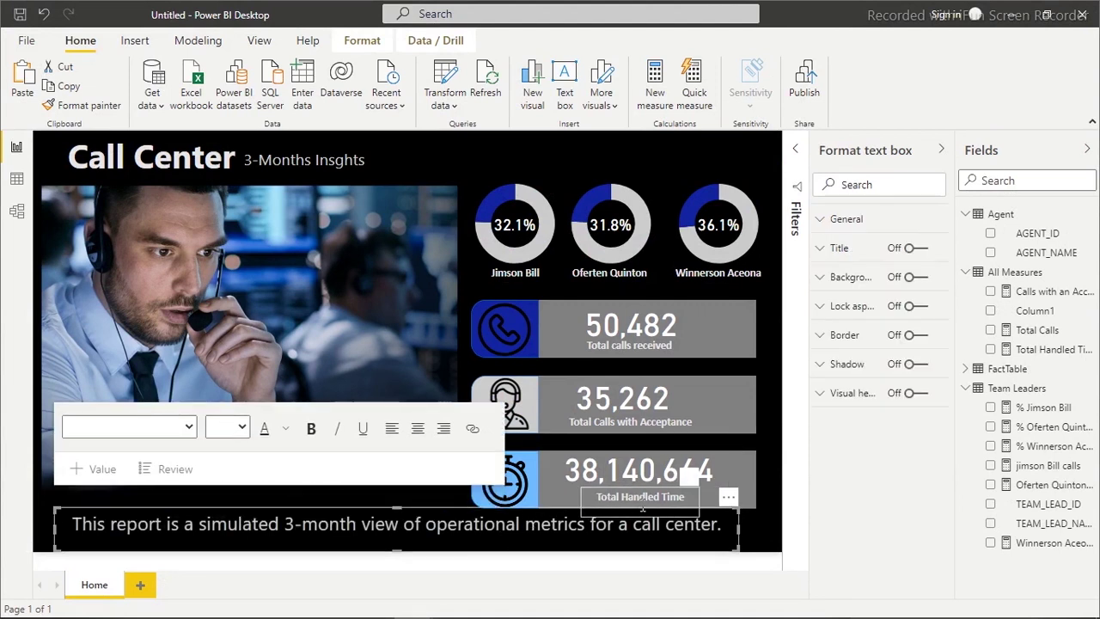
{"action": "left_click", "coordinate": [697, 142]}
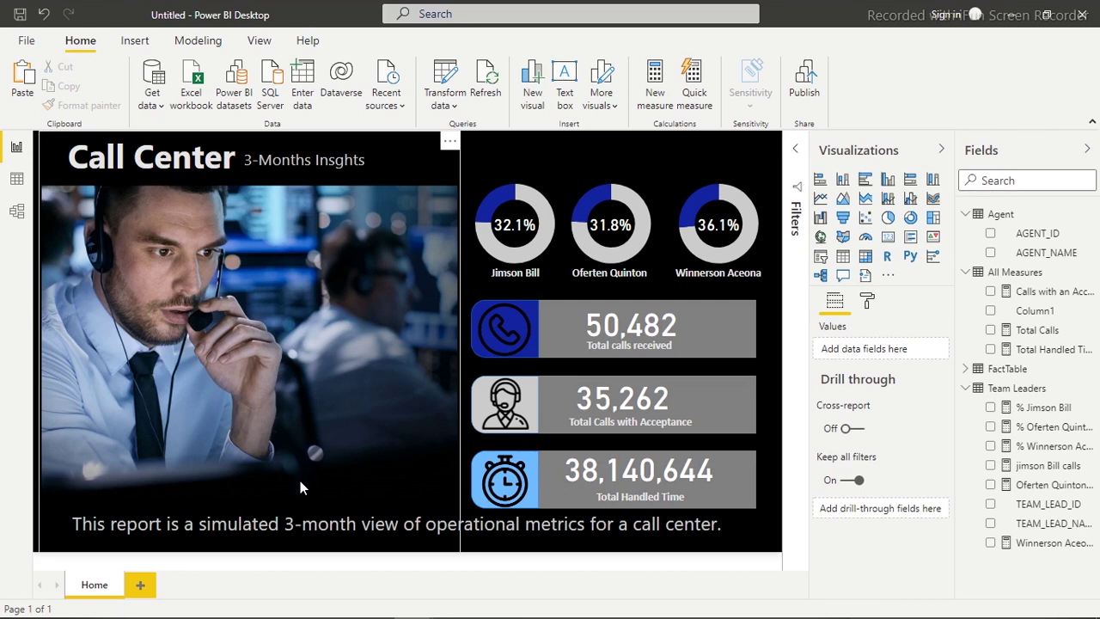
Step: Compare the page with the finished dashboard, then return to the Untitled report
{"action": "mouse_move", "coordinate": [216, 610]}
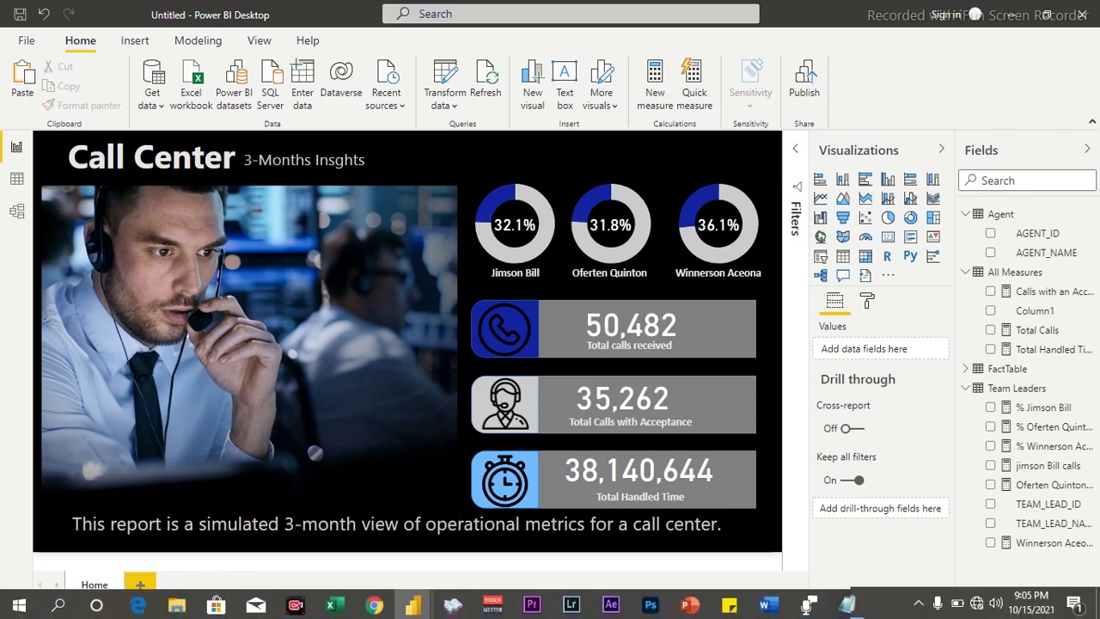
{"action": "mouse_move", "coordinate": [412, 609]}
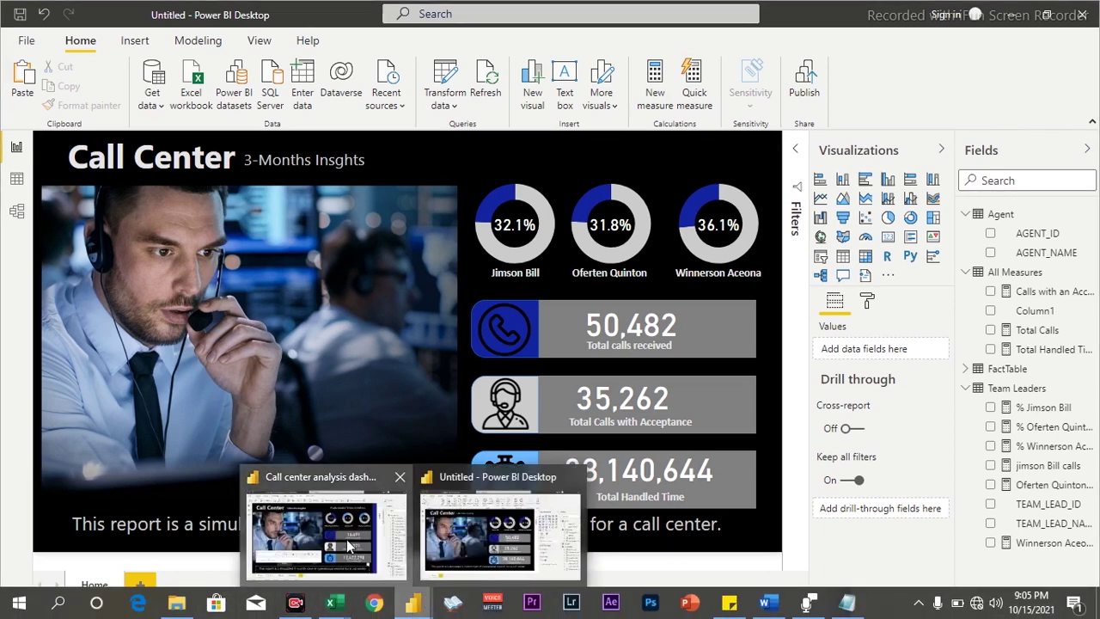
{"action": "left_click", "coordinate": [346, 538]}
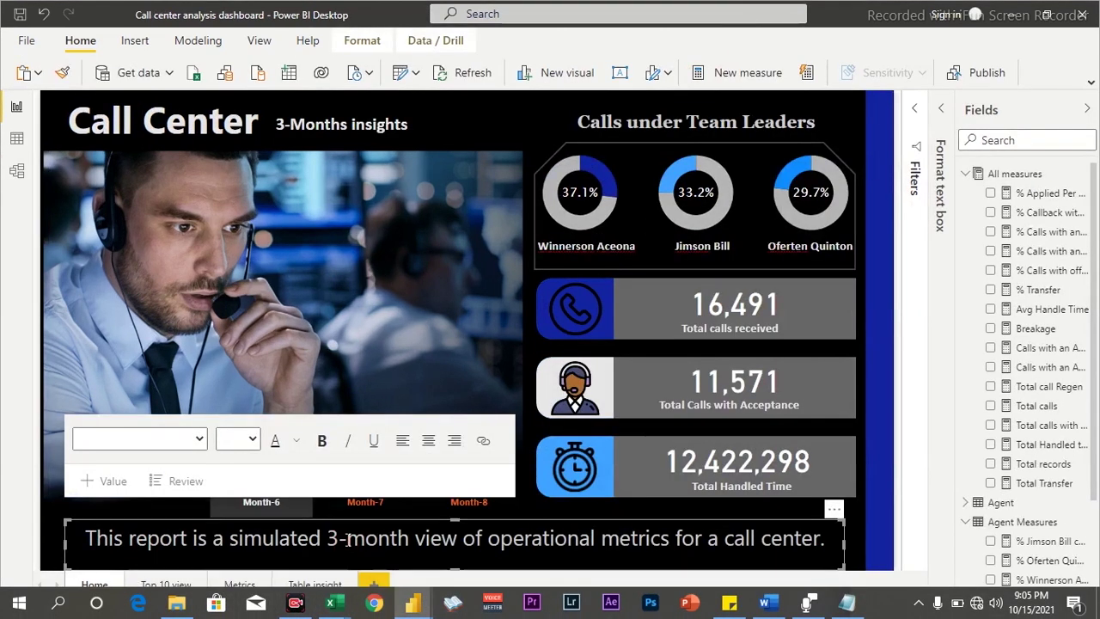
{"action": "left_click", "coordinate": [564, 103]}
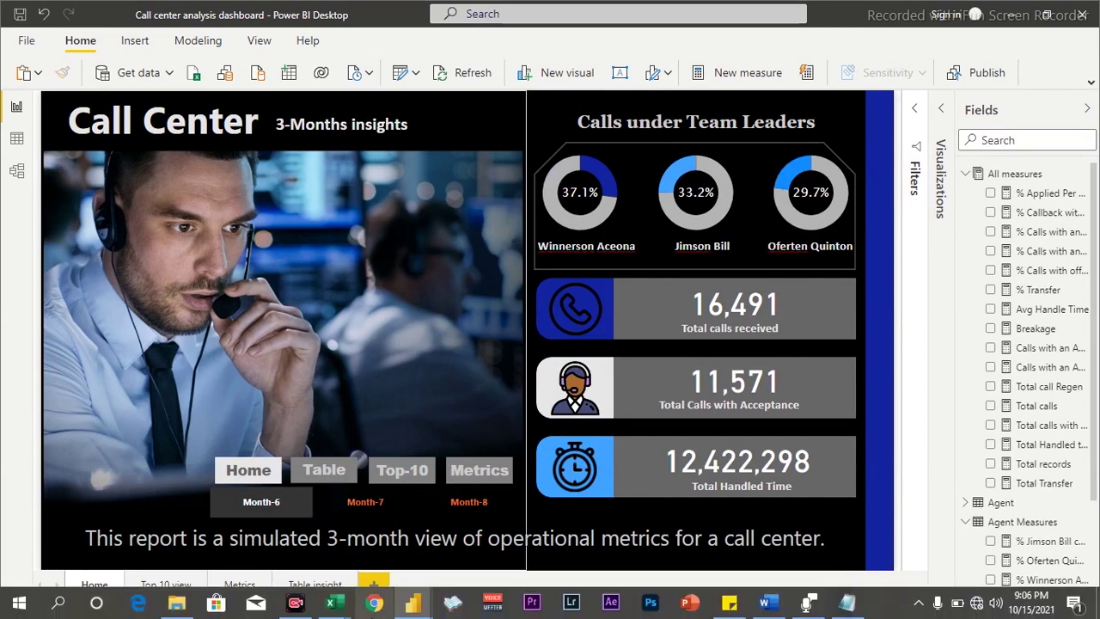
{"action": "mouse_move", "coordinate": [409, 607]}
{"action": "left_click", "coordinate": [434, 545]}
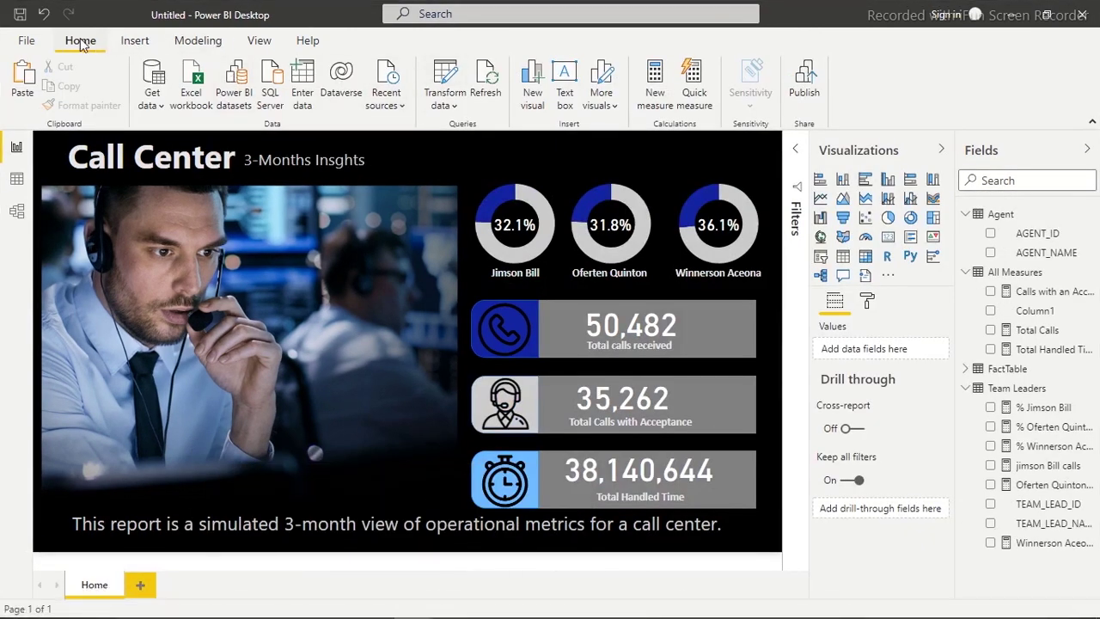
Step: In Power Query Editor, start a column from examples on the selected CALL_DATE column
{"action": "left_click", "coordinate": [445, 86]}
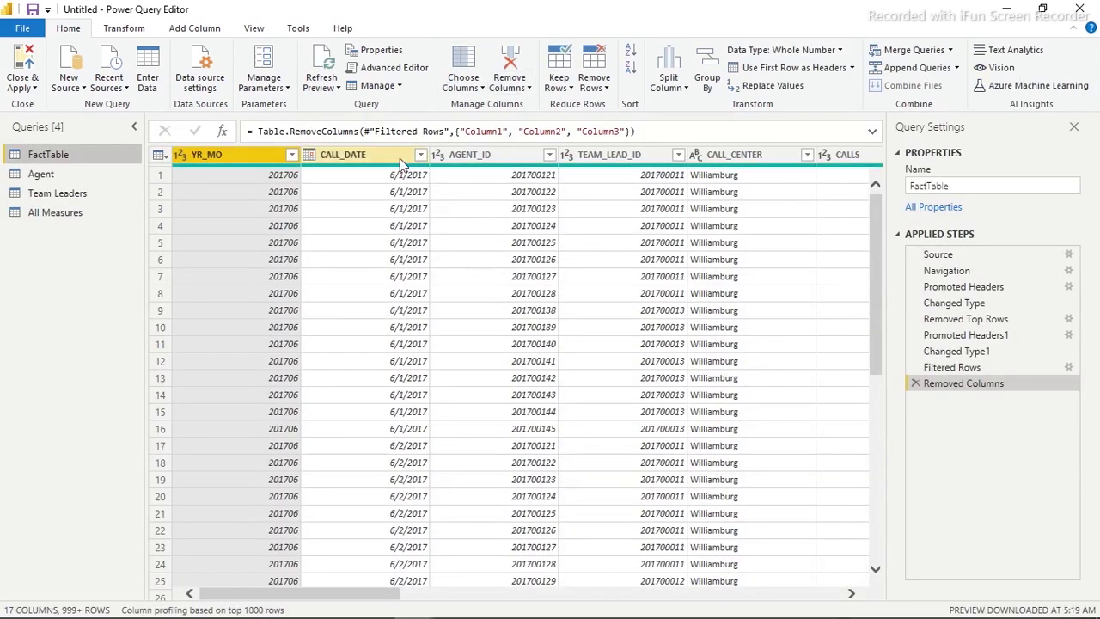
{"action": "left_click", "coordinate": [380, 156]}
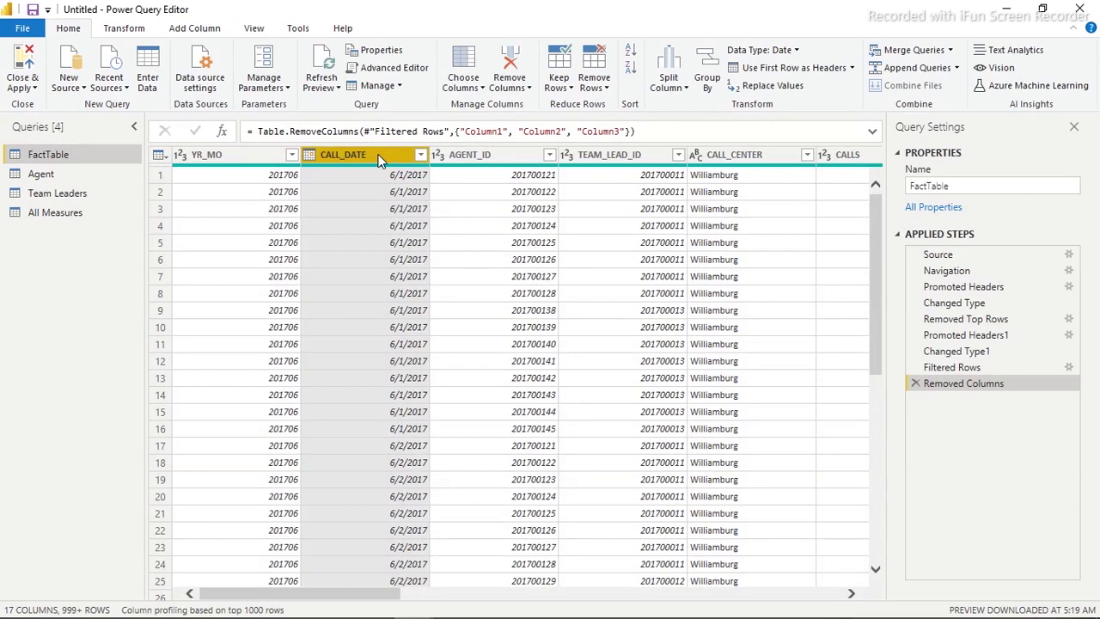
{"action": "left_click", "coordinate": [191, 36]}
{"action": "left_click", "coordinate": [53, 87]}
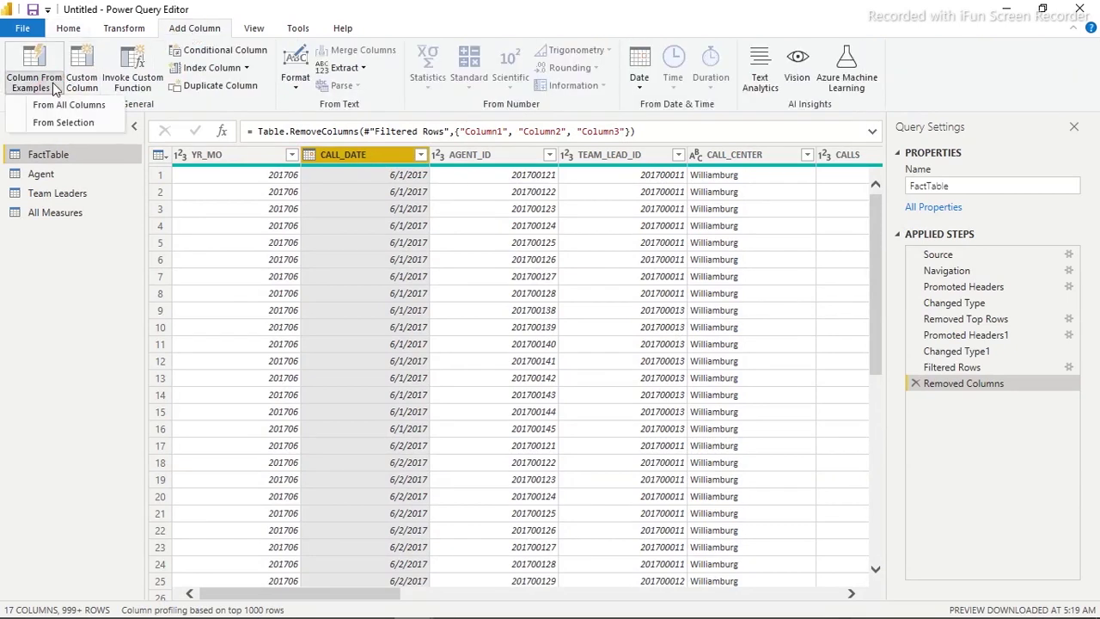
{"action": "left_click", "coordinate": [57, 124]}
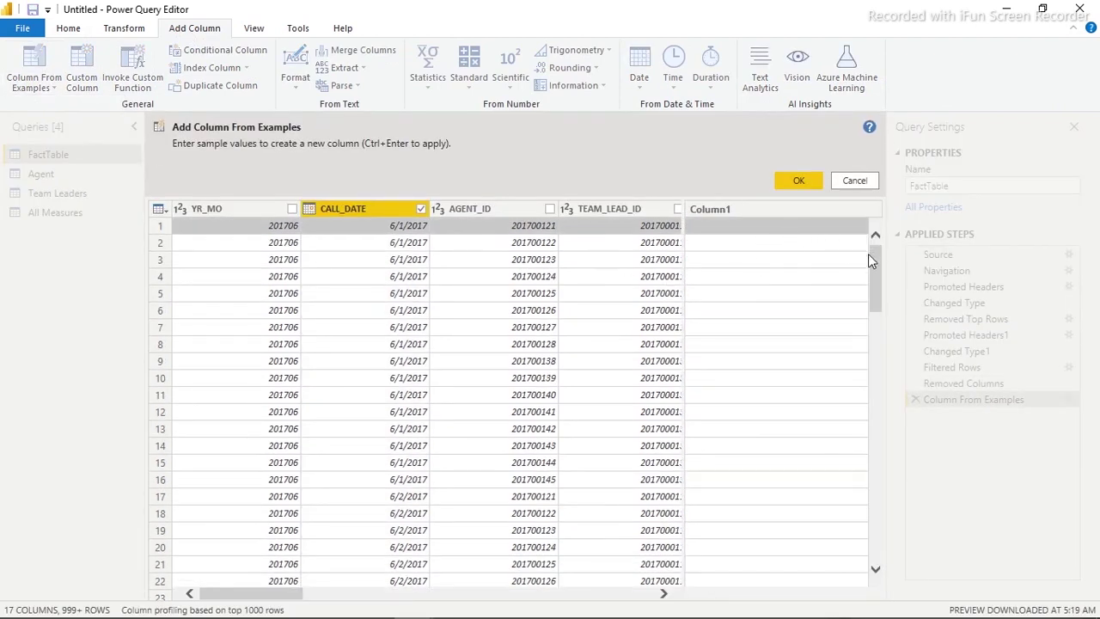
Step: Name the new example column Month Number
{"action": "left_click", "coordinate": [794, 223]}
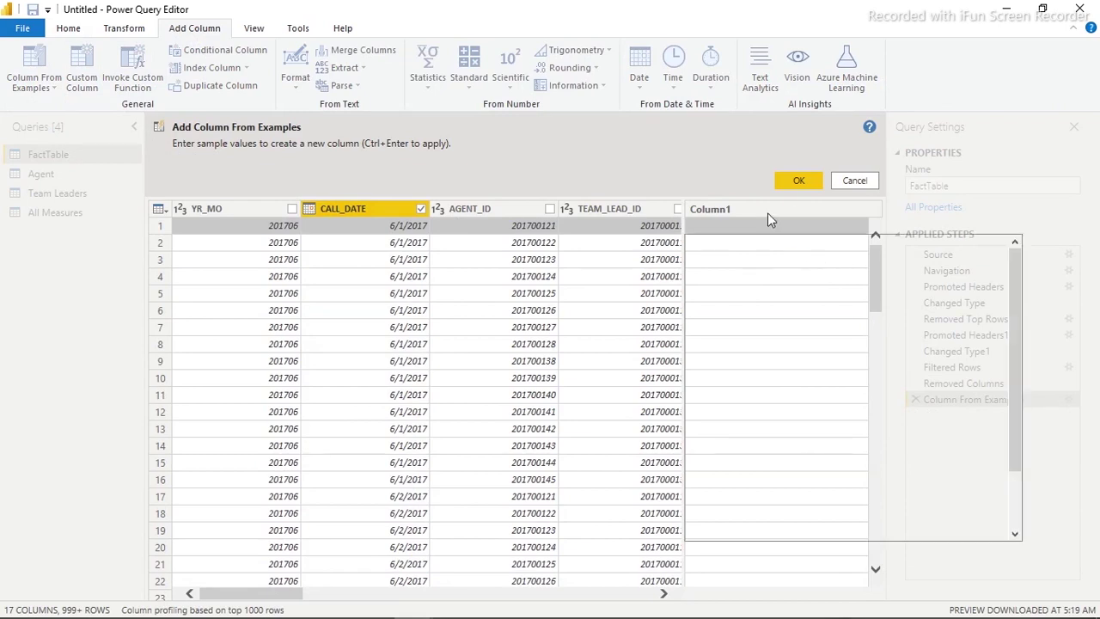
{"action": "double_click", "coordinate": [760, 209]}
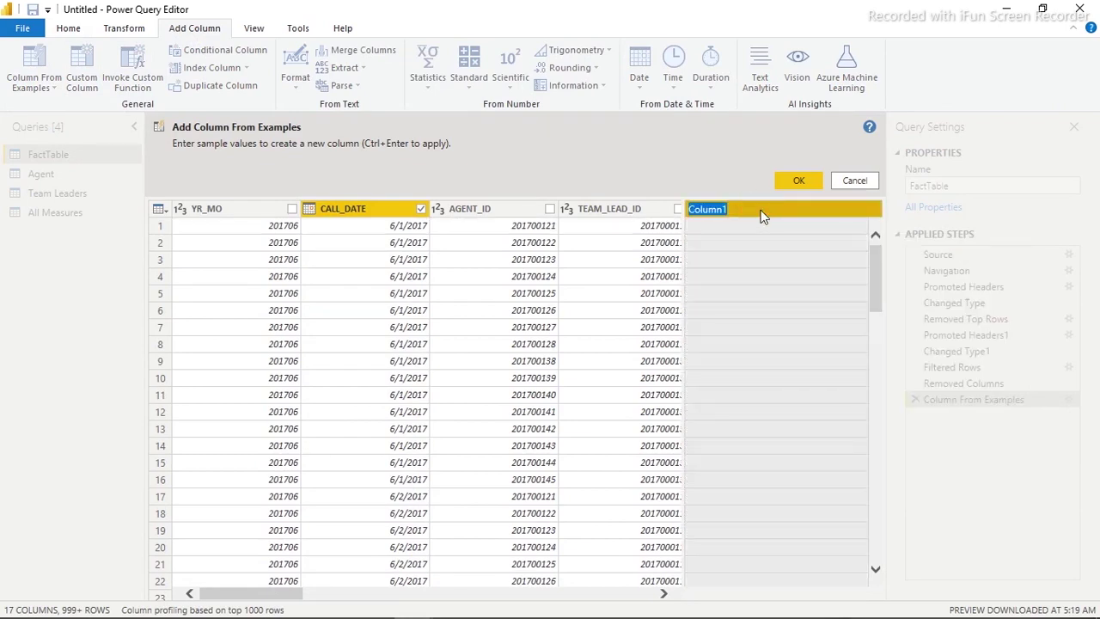
{"action": "key", "text": "BackSpace"}
{"action": "type", "text": "M"}
{"action": "key", "text": "BackSpace"}
{"action": "type", "text": "Month Nu"}
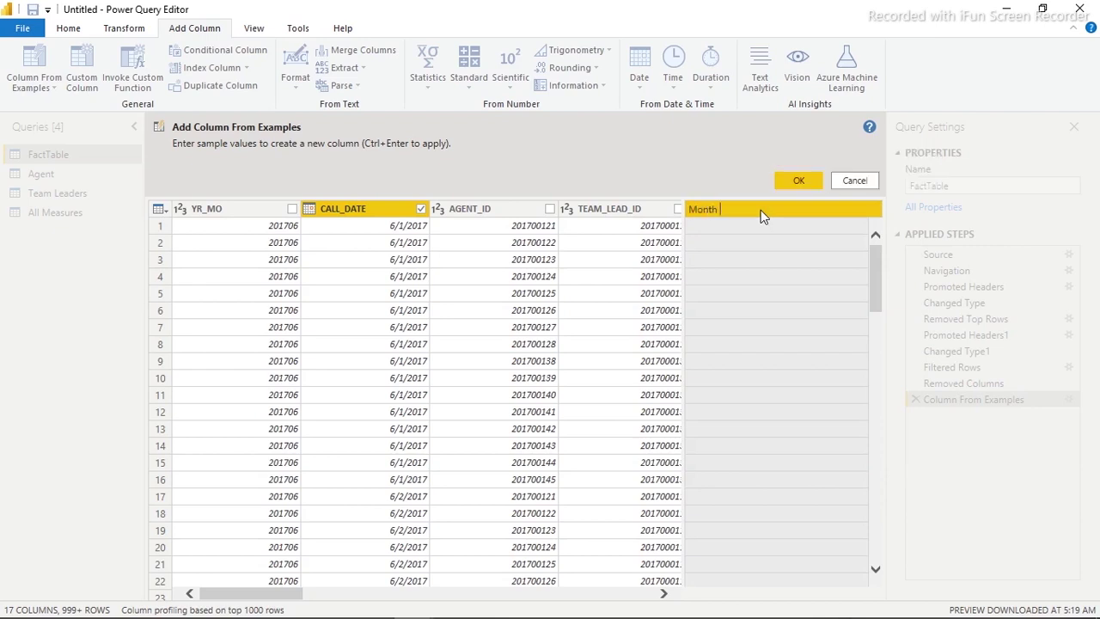
{"action": "type", "text": "mber"}
{"action": "key", "text": "Return"}
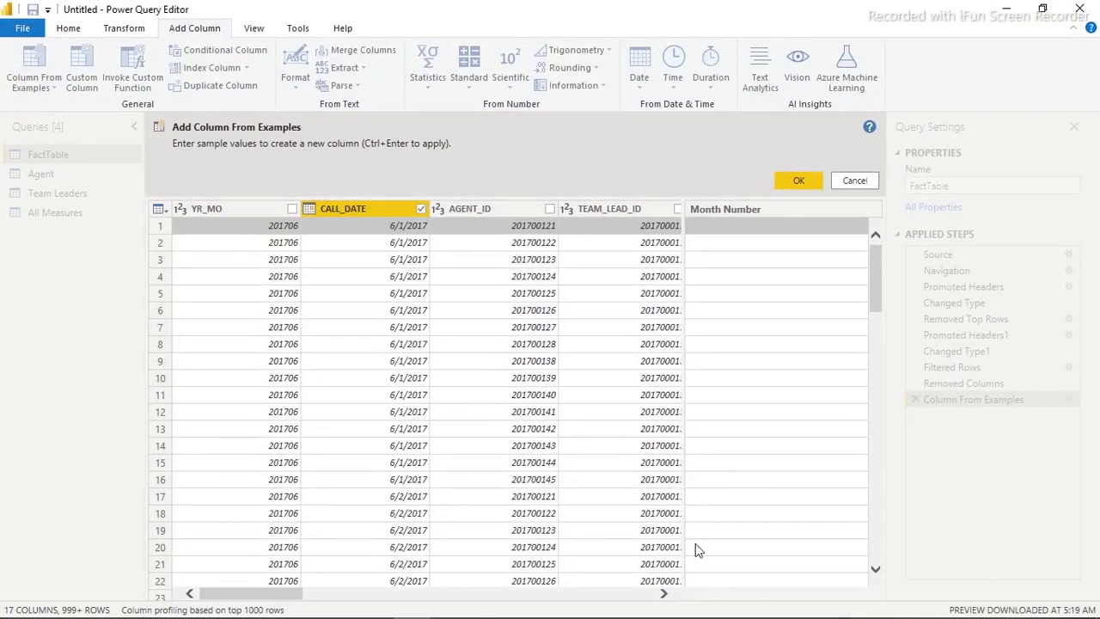
{"action": "left_click_drag", "start_coordinate": [295, 594], "coordinate": [512, 592]}
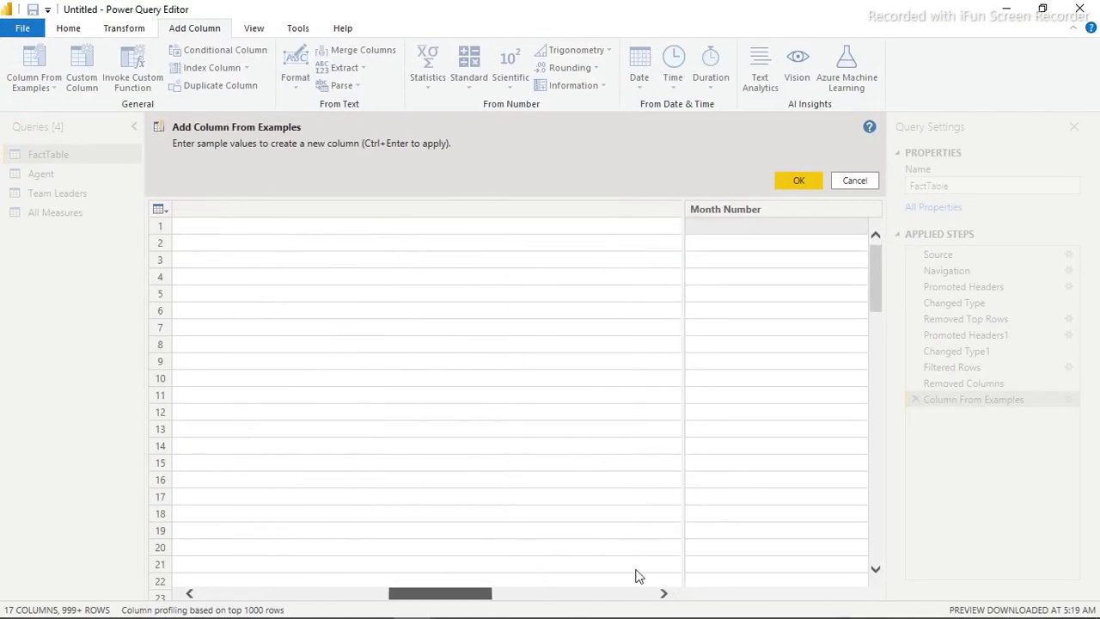
{"action": "left_click_drag", "start_coordinate": [639, 576], "coordinate": [769, 562]}
{"action": "left_click_drag", "start_coordinate": [630, 597], "coordinate": [199, 580]}
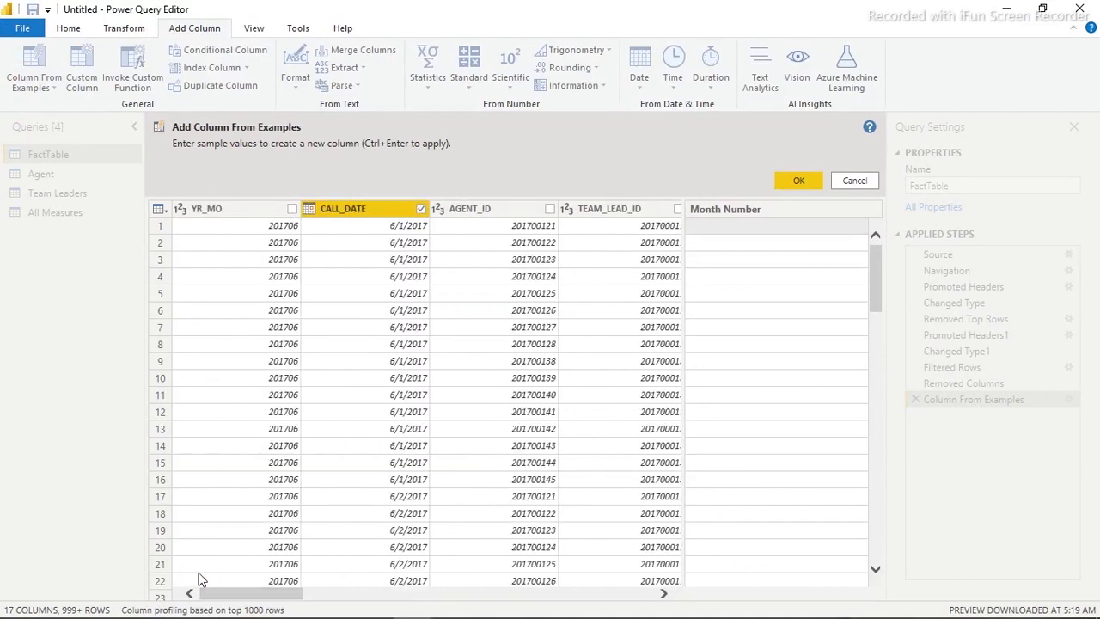
Step: Give example value 6 to derive the month, add Month Number, and begin another example column
{"action": "left_click", "coordinate": [753, 227]}
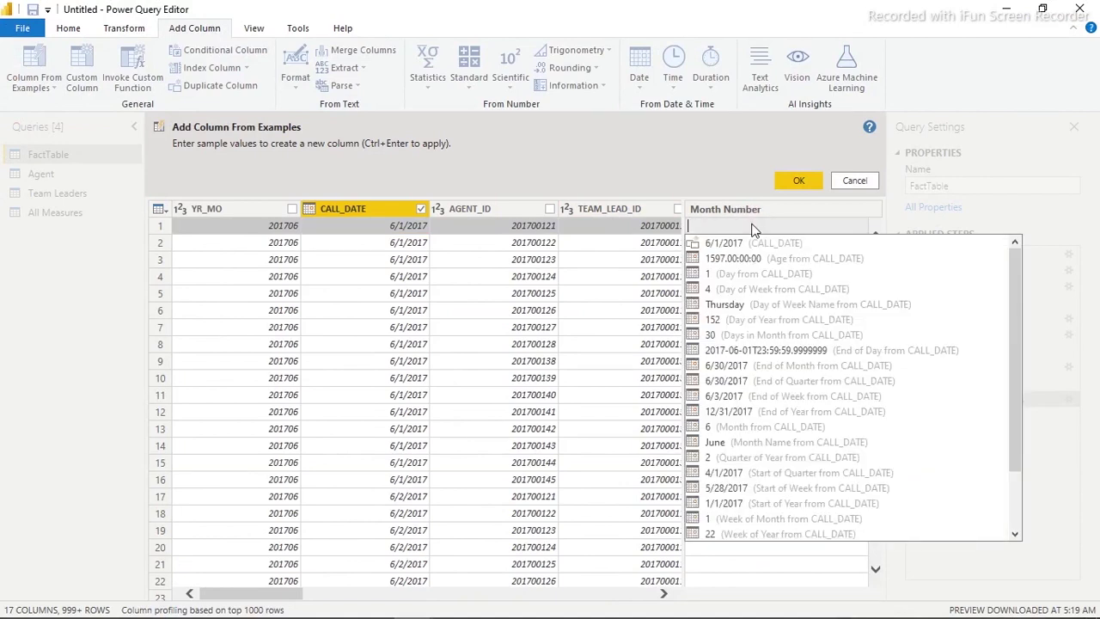
{"action": "type", "text": "6"}
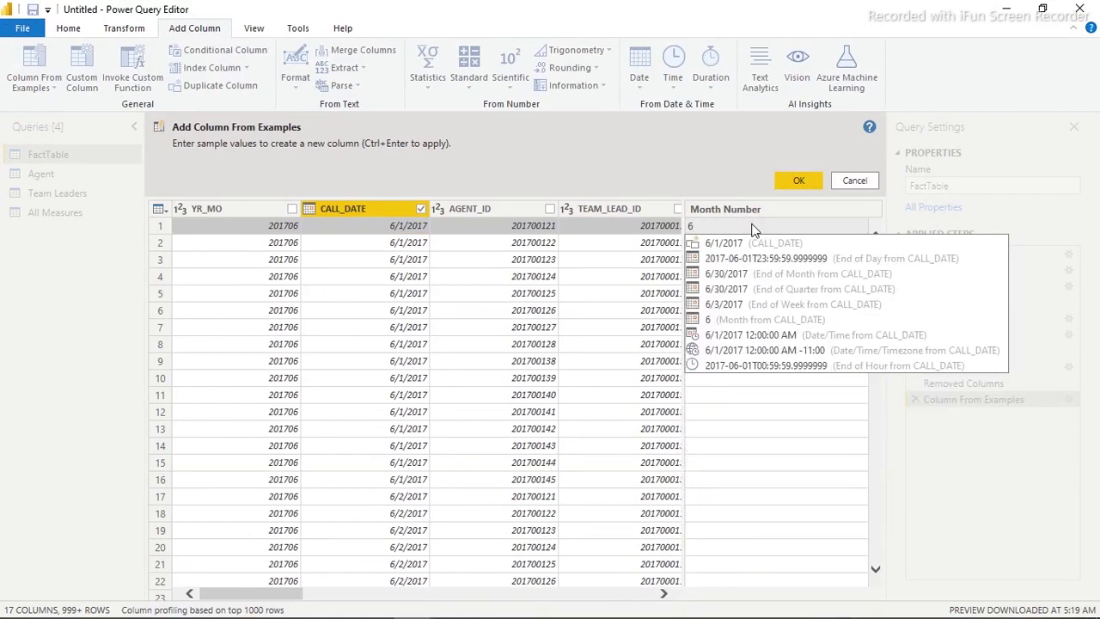
{"action": "key", "text": "Return"}
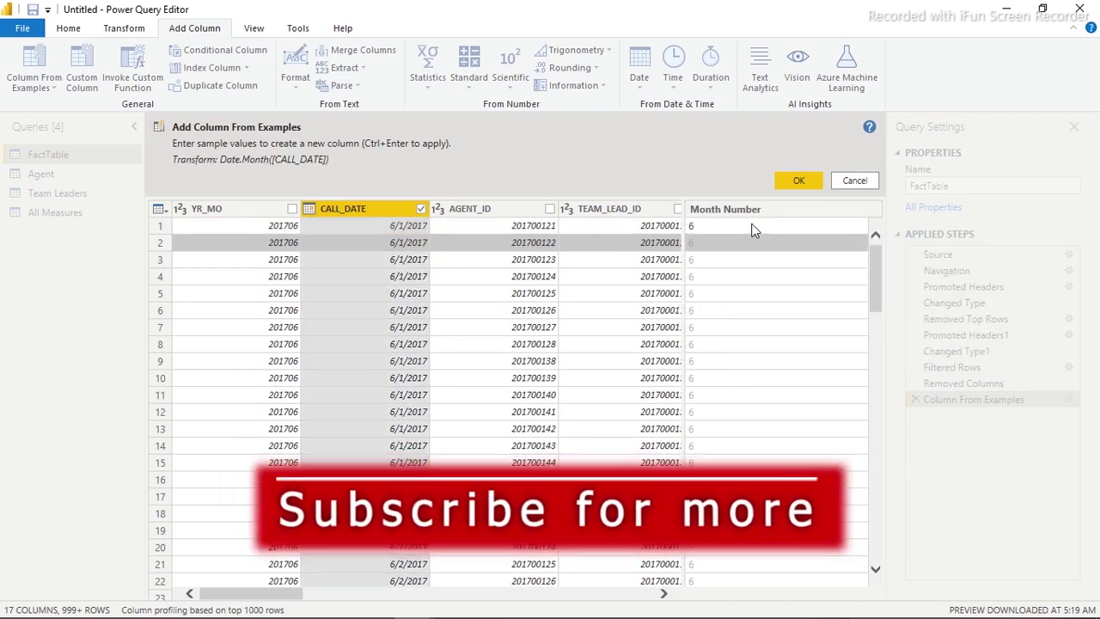
{"action": "left_click", "coordinate": [794, 183]}
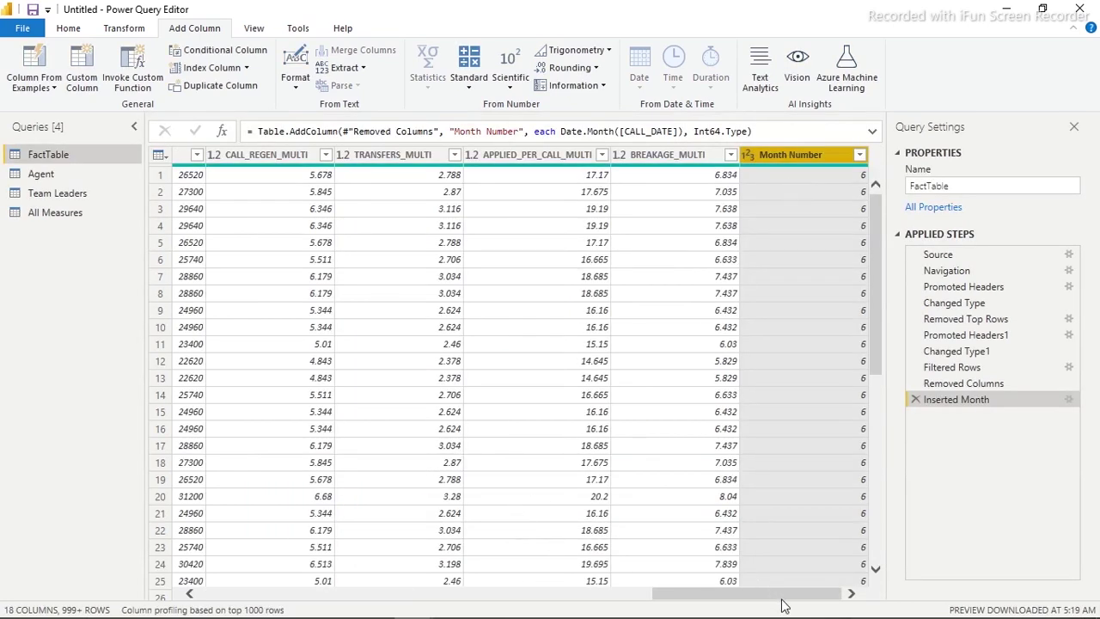
{"action": "left_click", "coordinate": [860, 156]}
{"action": "left_click", "coordinate": [860, 156]}
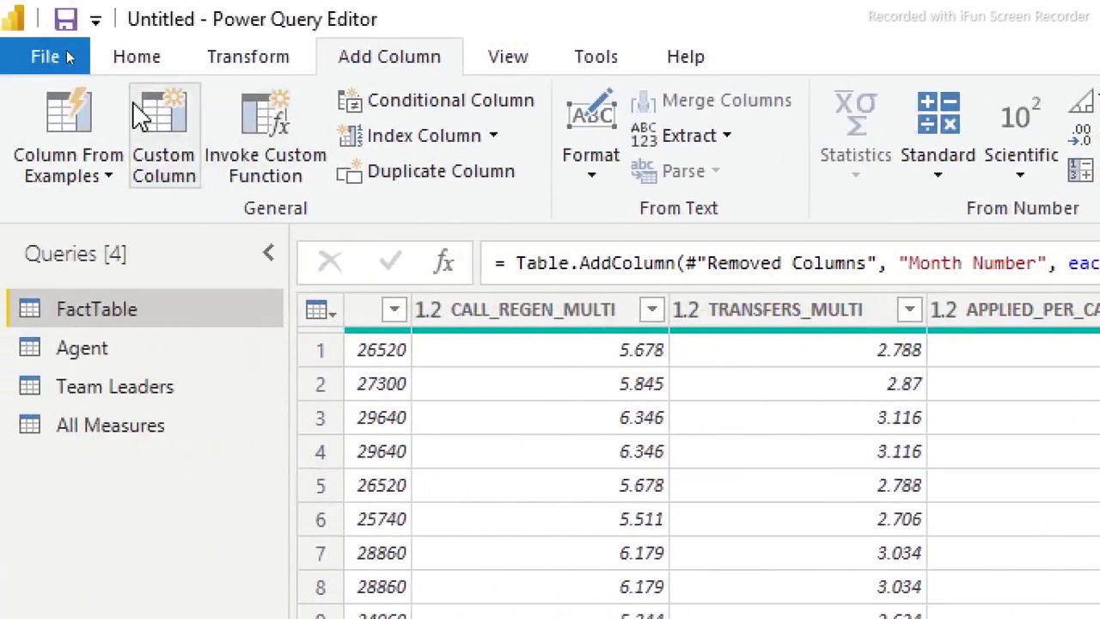
{"action": "left_click", "coordinate": [94, 182]}
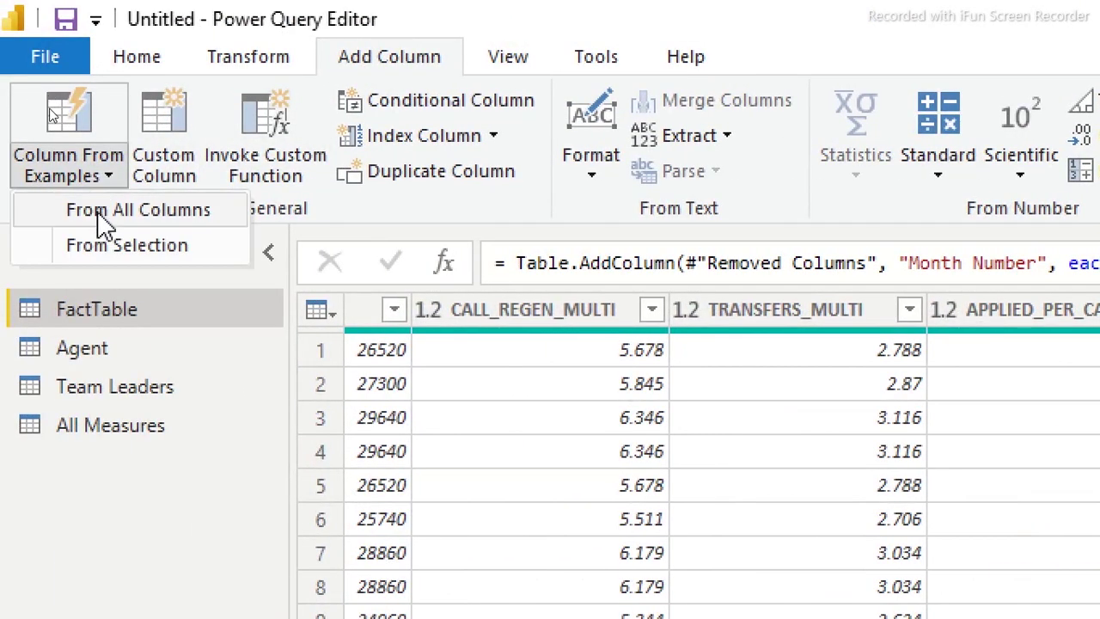
{"action": "left_click", "coordinate": [139, 247]}
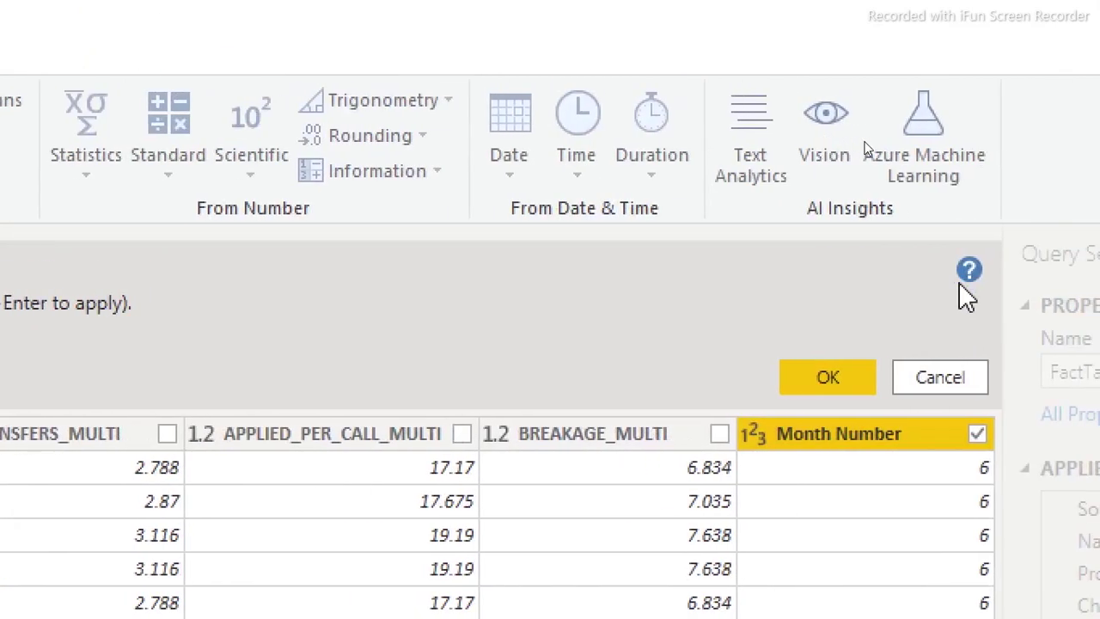
Step: Name the new example column Month Name
{"action": "double_click", "coordinate": [739, 423]}
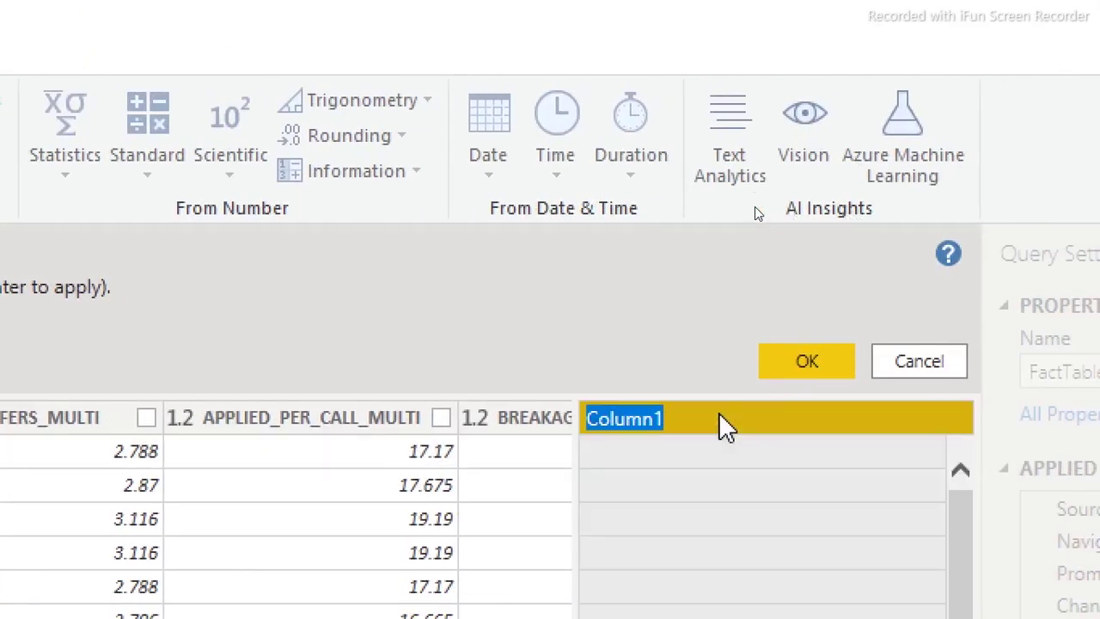
{"action": "type", "text": "Mot"}
{"action": "key", "text": "BackSpace"}
{"action": "type", "text": "nth Nme"}
{"action": "key", "text": "BackSpace"}
{"action": "key", "text": "BackSpace"}
{"action": "type", "text": "ame"}
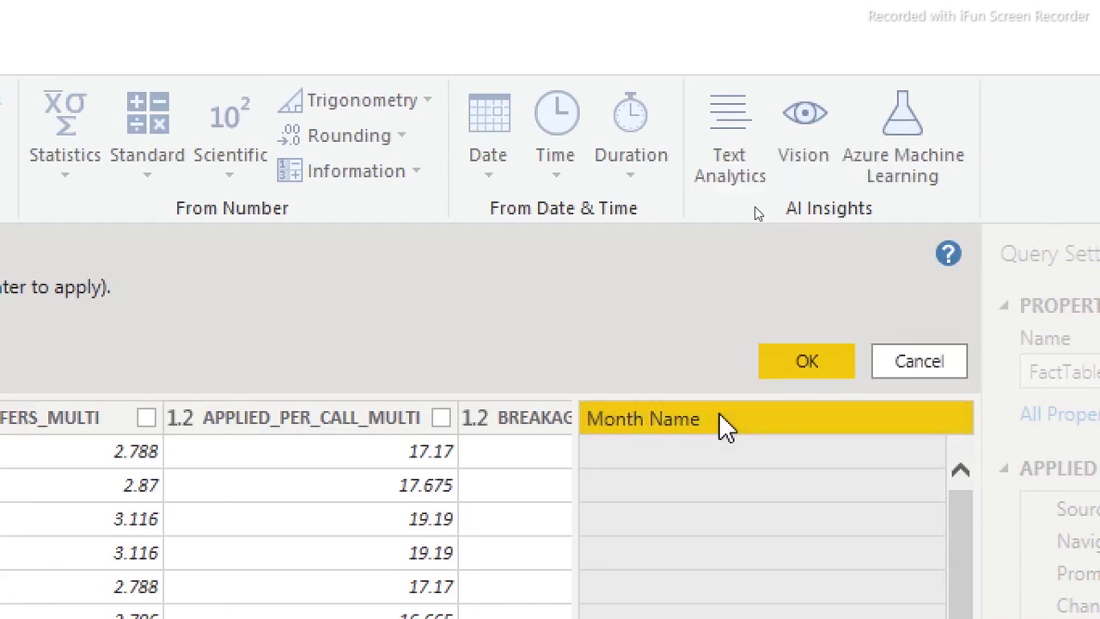
{"action": "key", "text": "Return"}
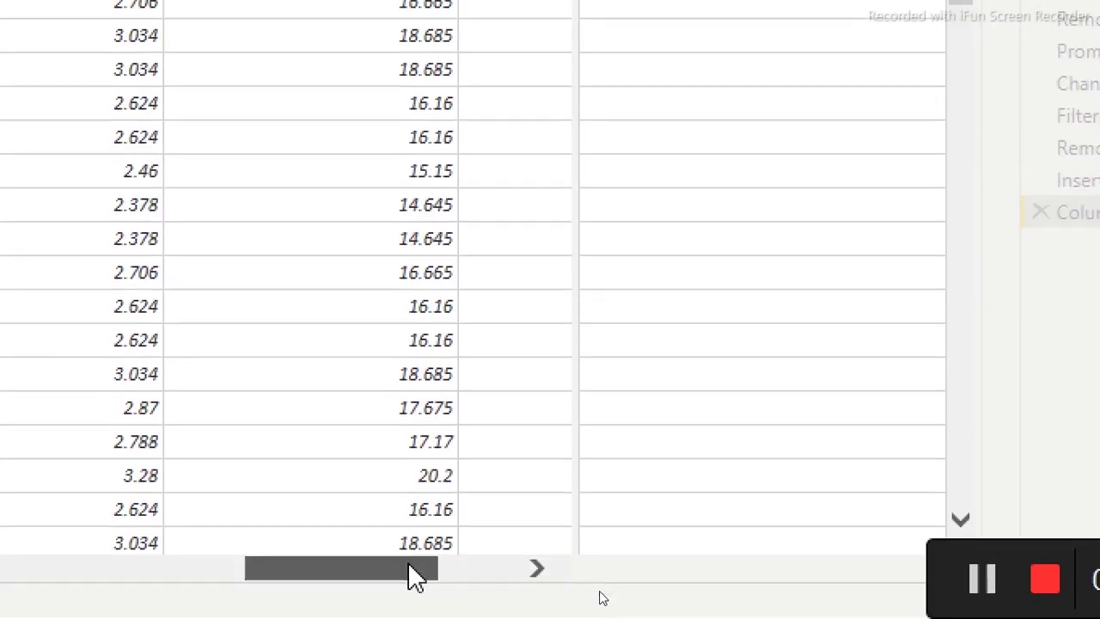
{"action": "left_click_drag", "start_coordinate": [416, 575], "coordinate": [572, 559]}
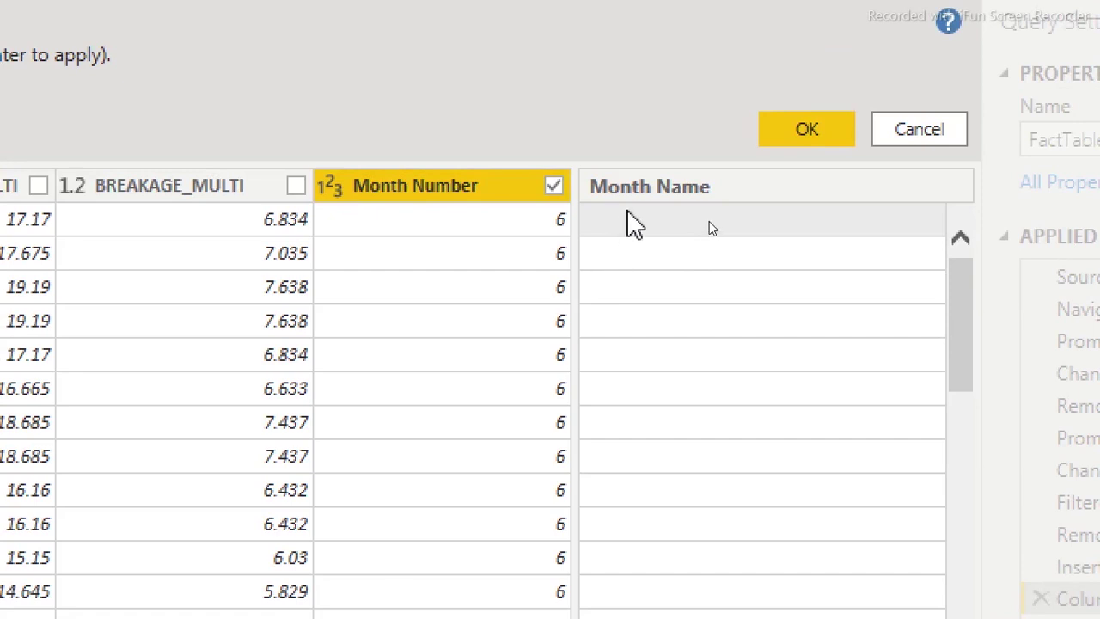
Step: Enter the example Month-6 and add the Month Name column to FactTable
{"action": "left_click", "coordinate": [628, 219]}
{"action": "type", "text": "Moth"}
{"action": "key", "text": "BackSpace"}
{"action": "key", "text": "BackSpace"}
{"action": "type", "text": "nth-"}
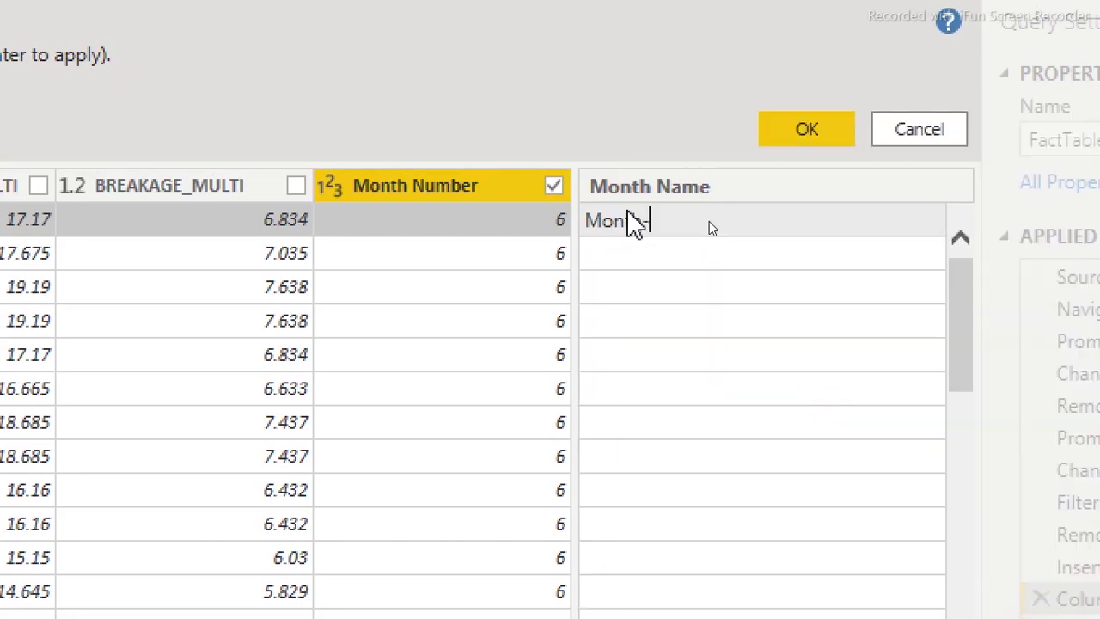
{"action": "type", "text": "6"}
{"action": "key", "text": "Return"}
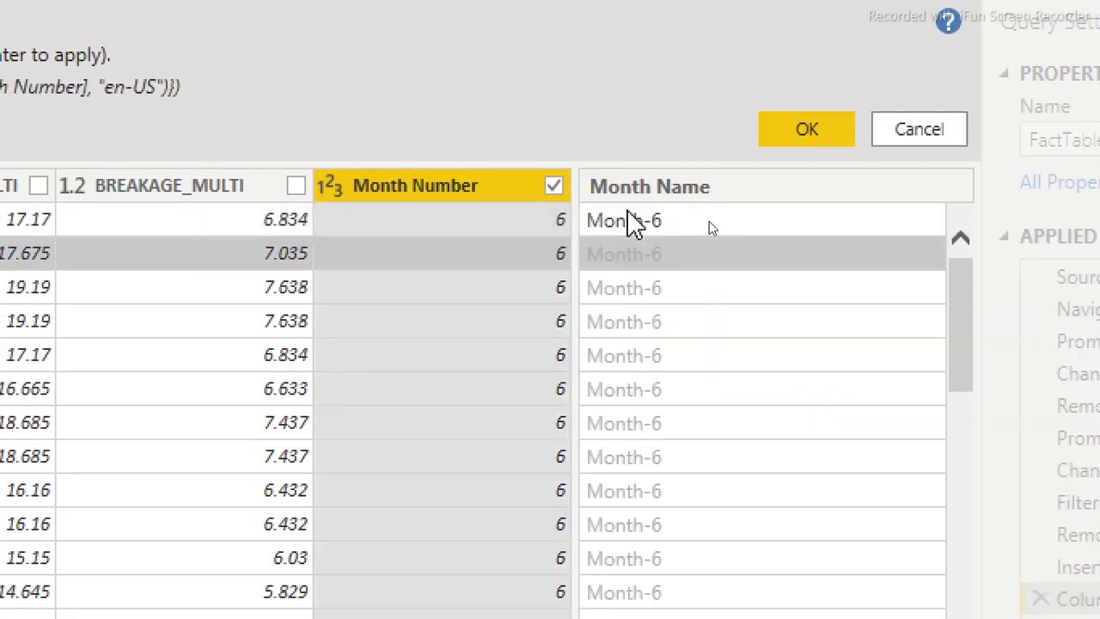
{"action": "left_click", "coordinate": [825, 127]}
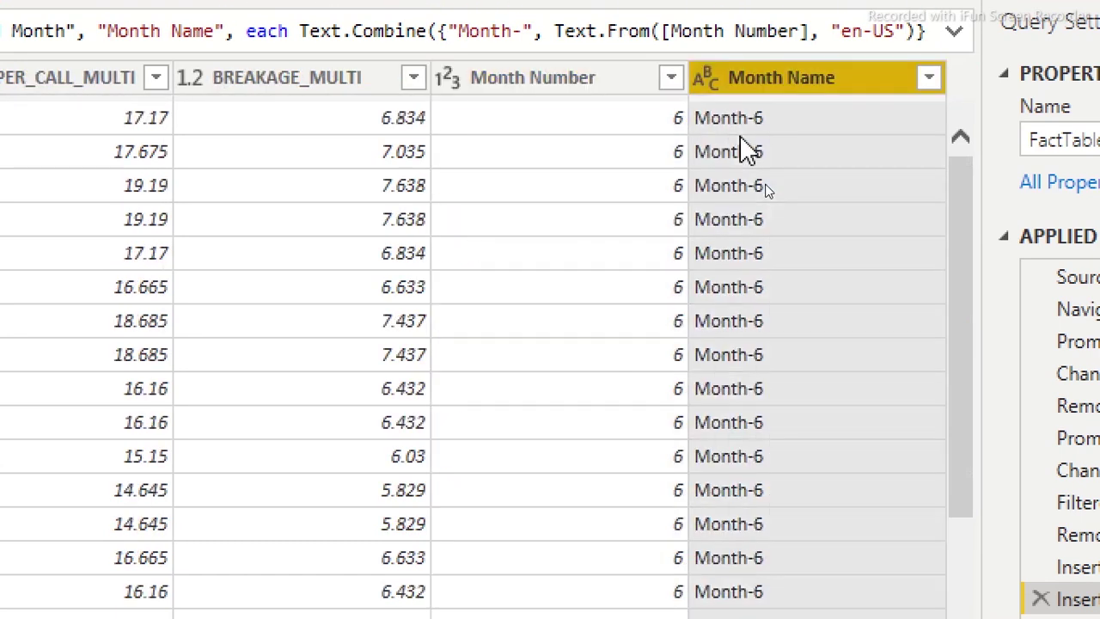
Step: Remove the Month Number column from FactTable
{"action": "left_click", "coordinate": [512, 79]}
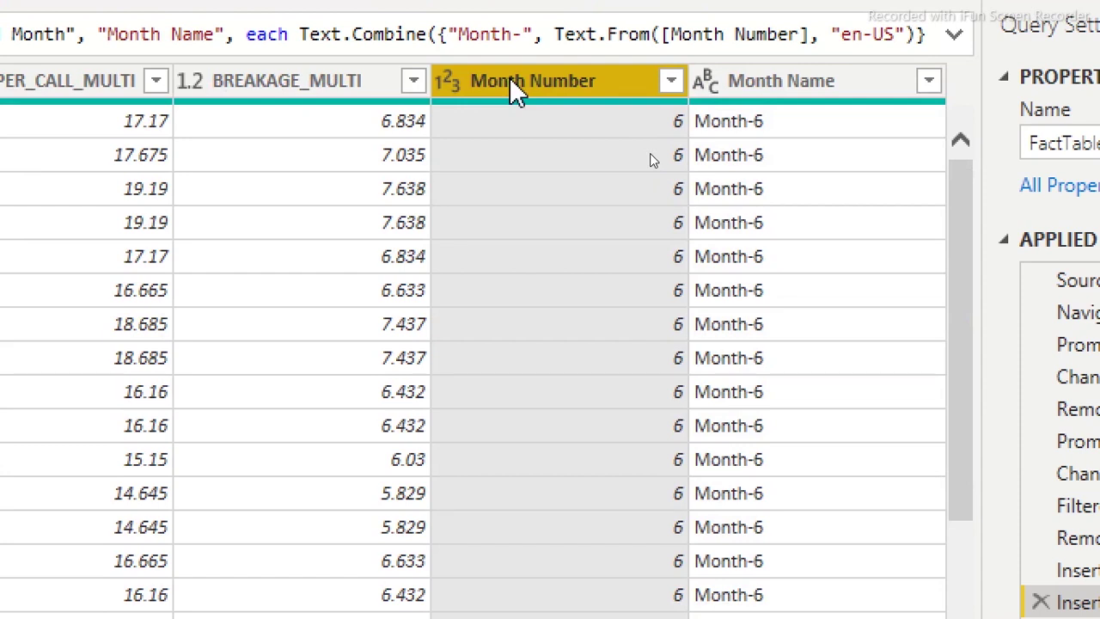
{"action": "right_click", "coordinate": [512, 86]}
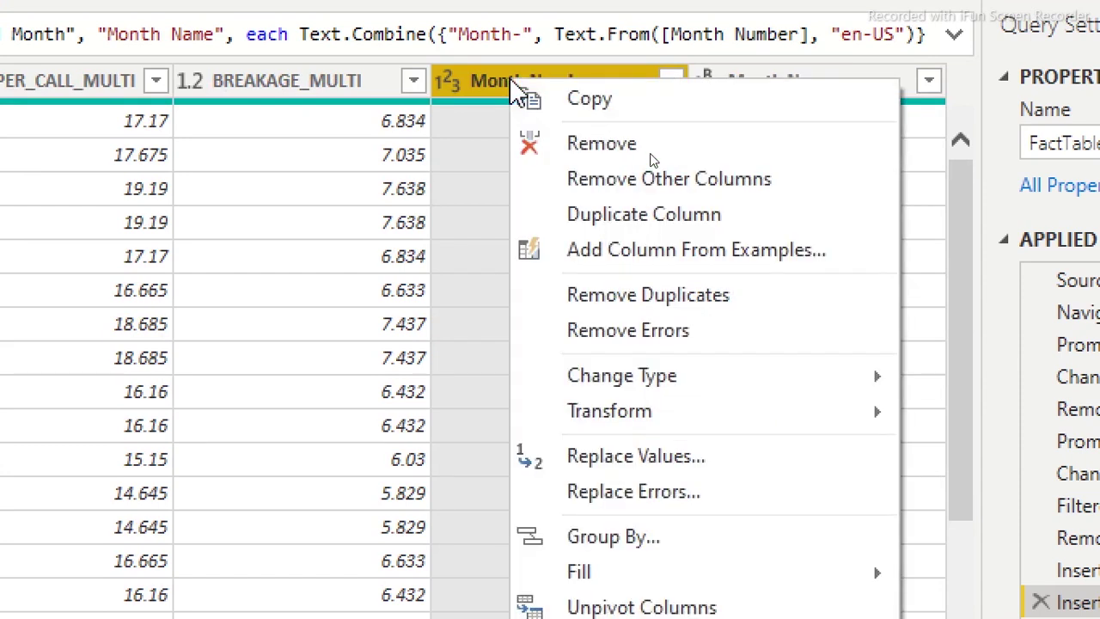
{"action": "left_click", "coordinate": [569, 146]}
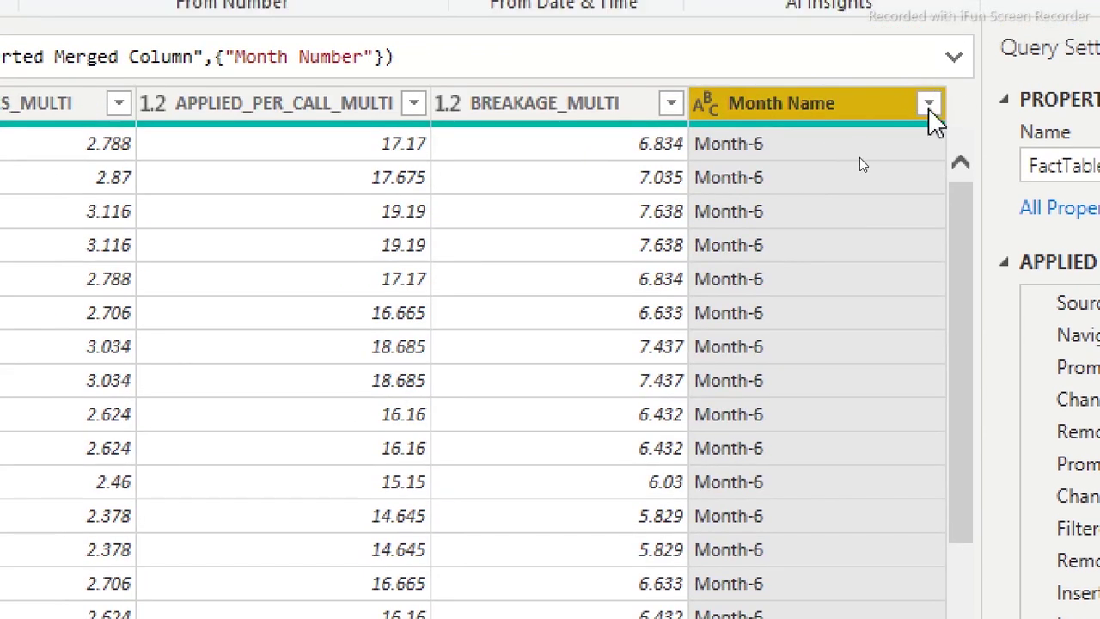
Step: Sort Month Name ascending, then Close & Apply the query changes
{"action": "left_click", "coordinate": [929, 86]}
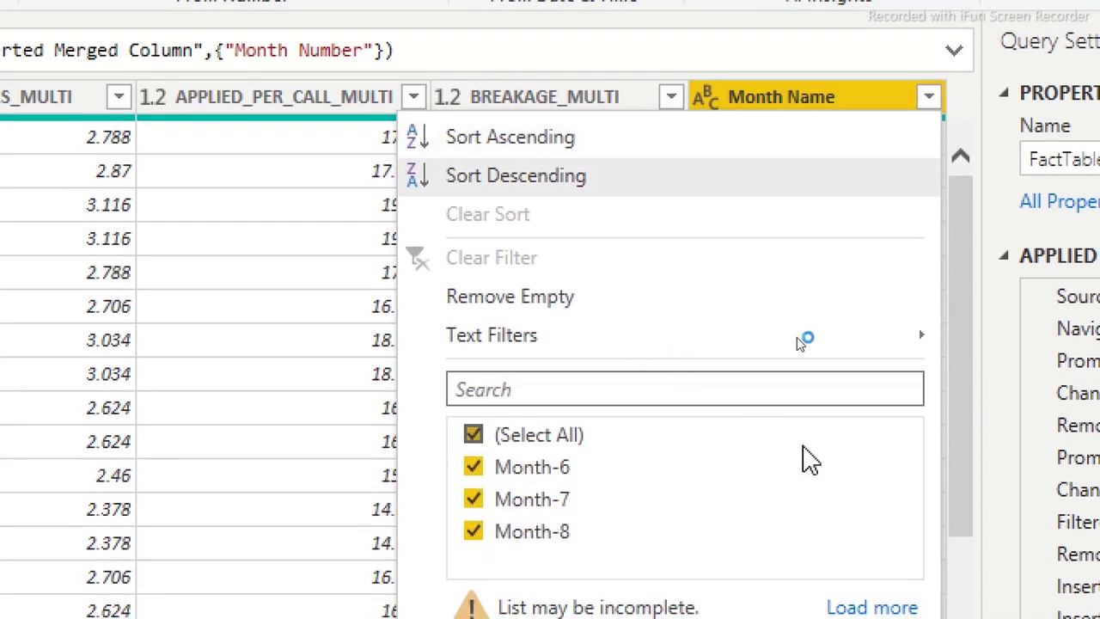
{"action": "left_click", "coordinate": [805, 152]}
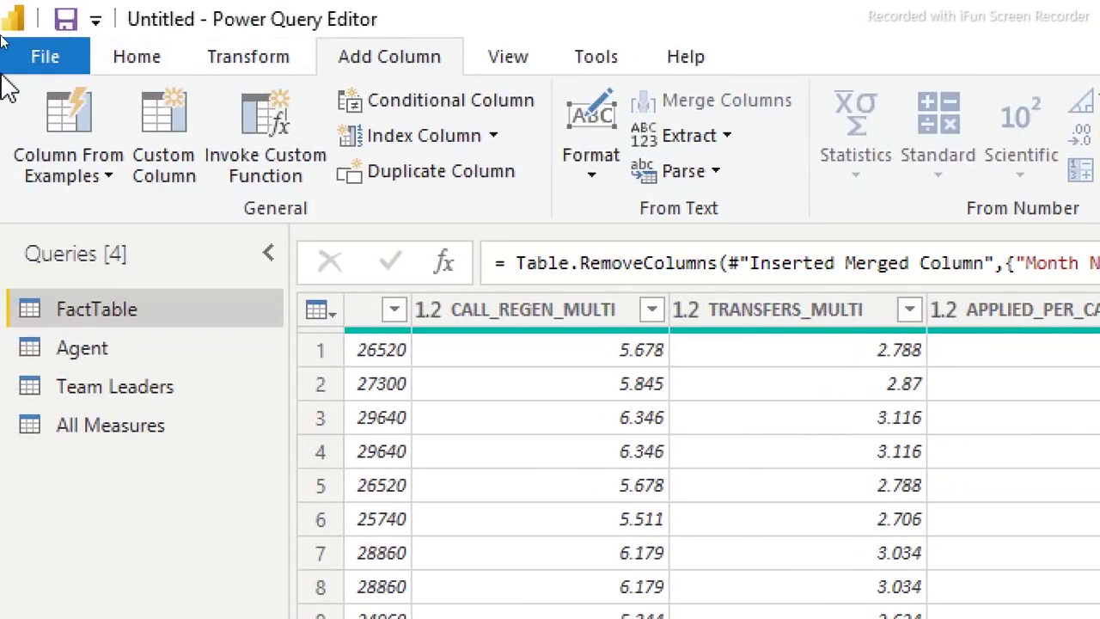
{"action": "left_click", "coordinate": [151, 64]}
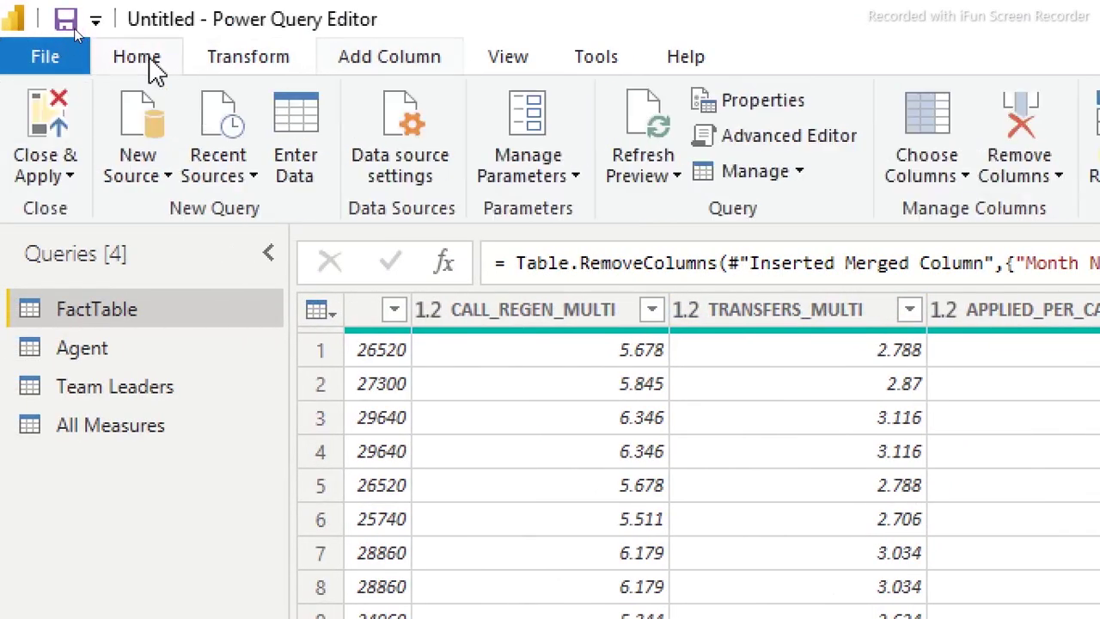
{"action": "left_click", "coordinate": [56, 111]}
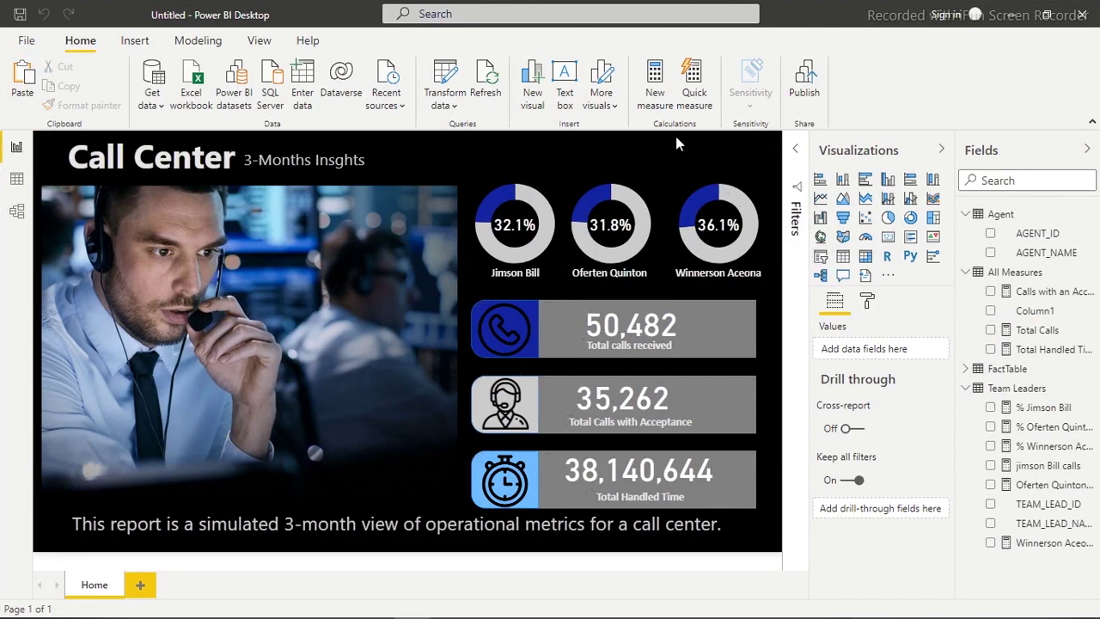
Step: Add a slicer to the page and put the Month Name field on it
{"action": "left_click", "coordinate": [820, 258]}
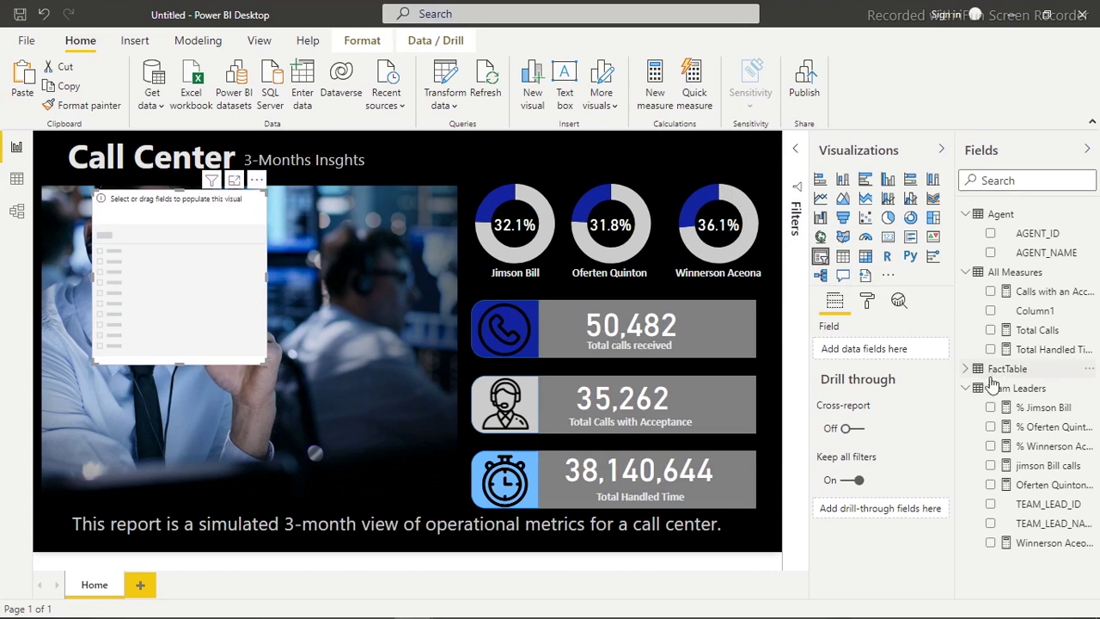
{"action": "left_click", "coordinate": [1014, 182]}
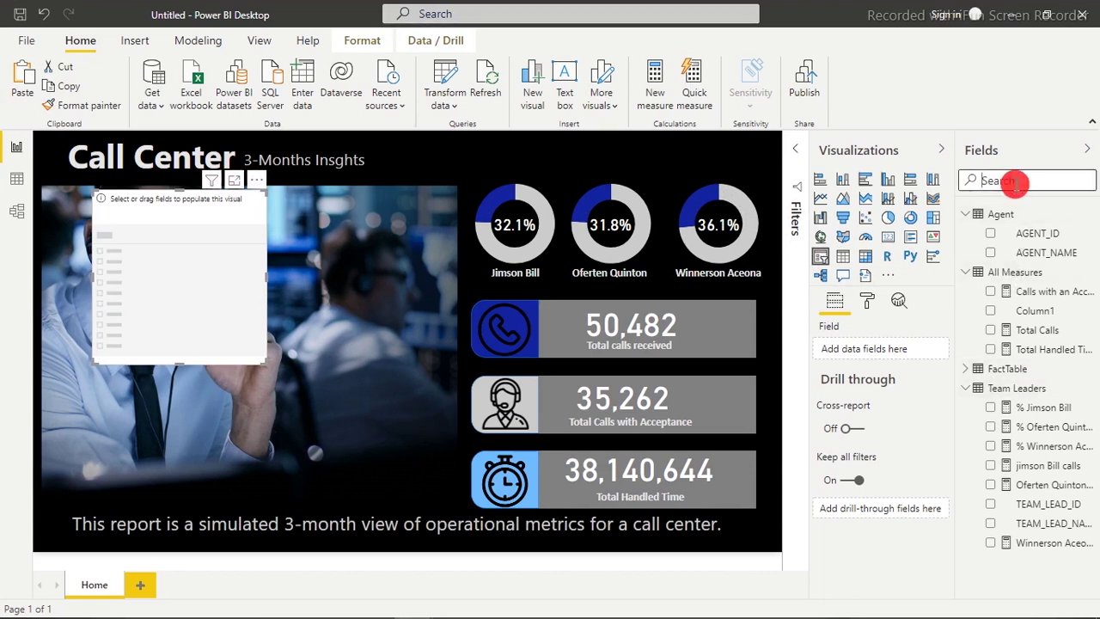
{"action": "type", "text": "mo"}
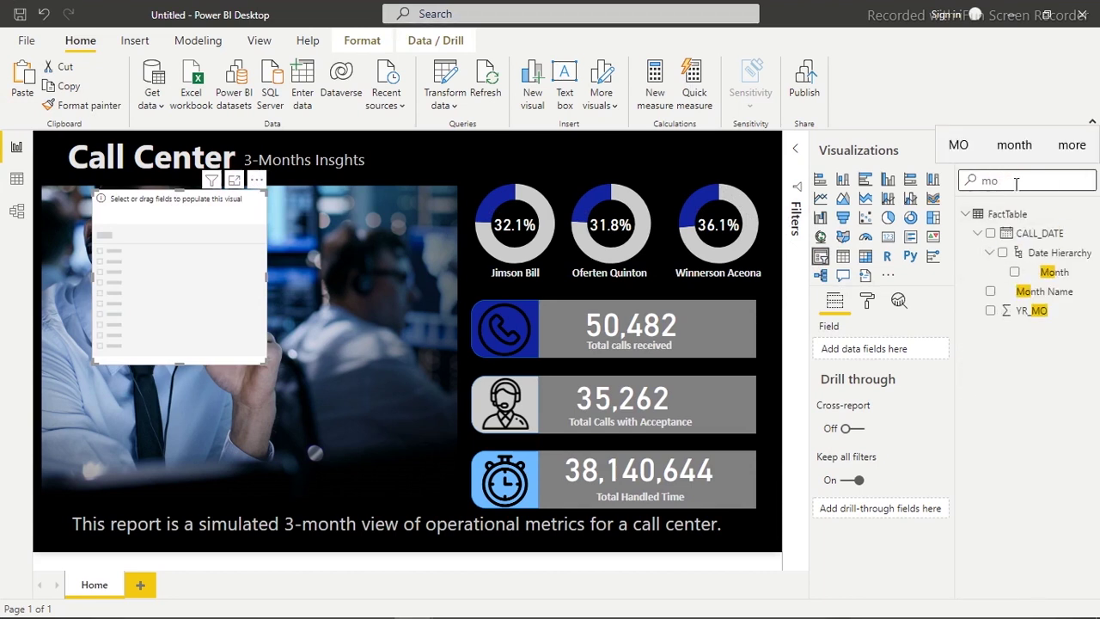
{"action": "left_click", "coordinate": [992, 296]}
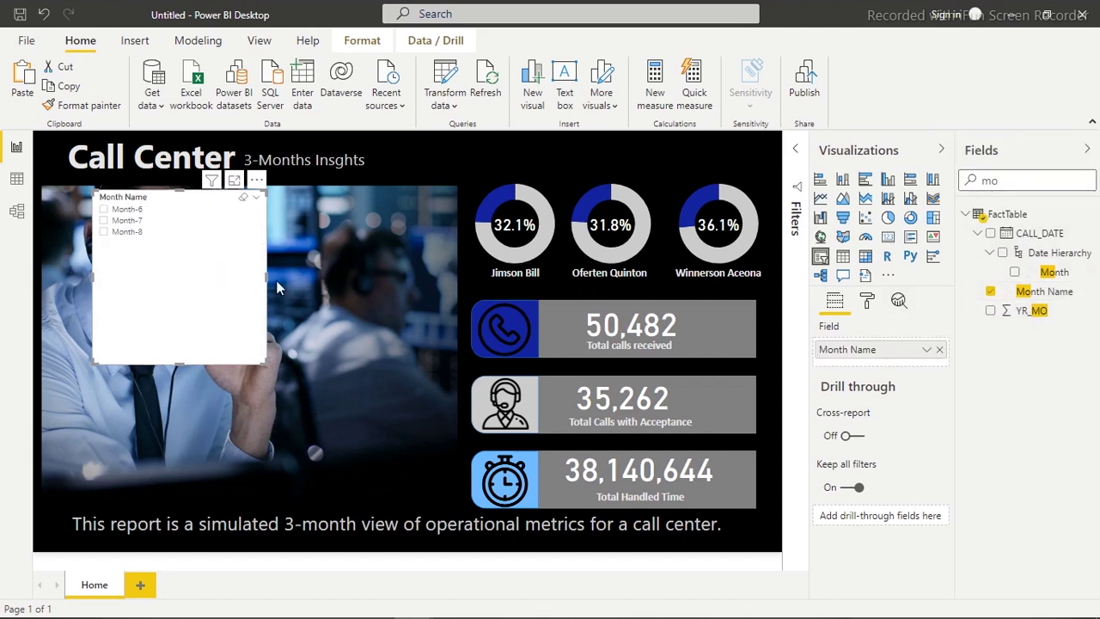
Step: Set the slicer's General orientation to Horizontal, leaving item outline as None
{"action": "left_click", "coordinate": [868, 305]}
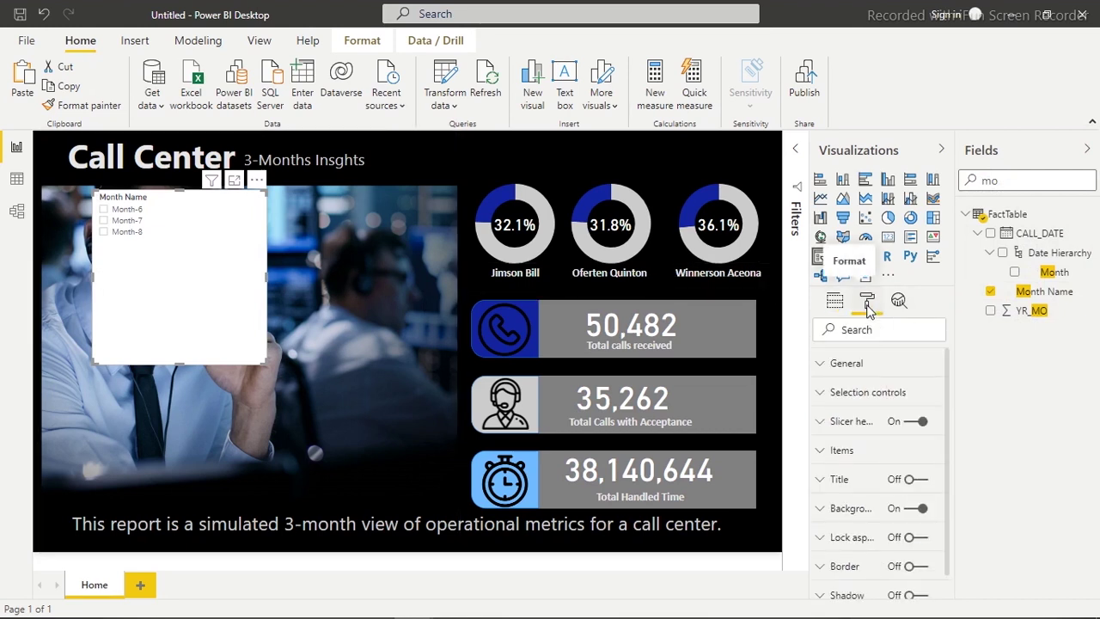
{"action": "left_click", "coordinate": [866, 397]}
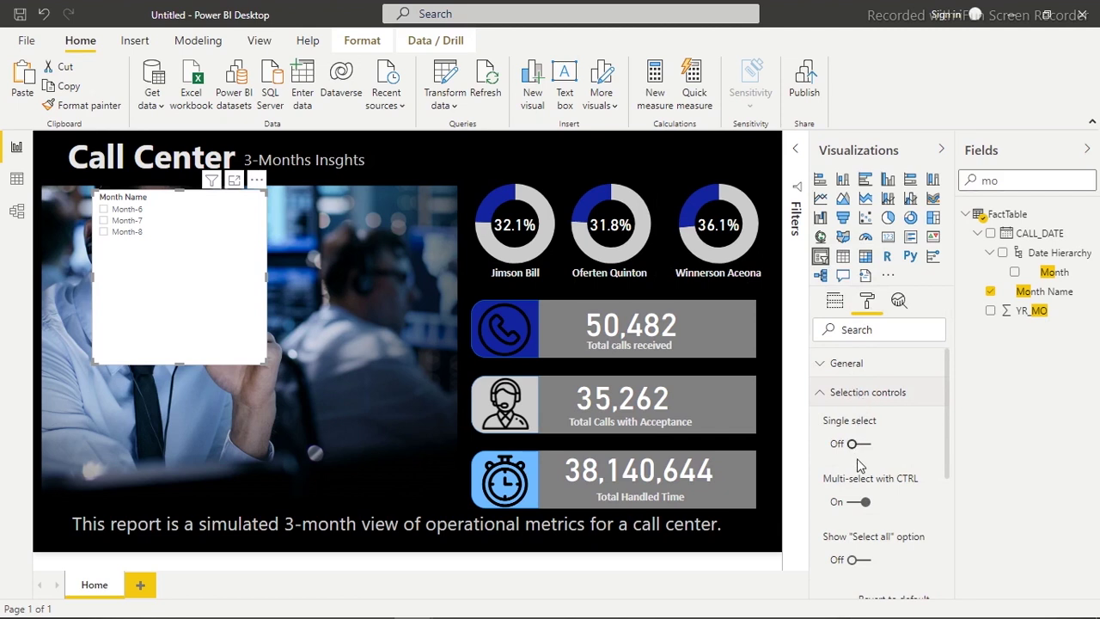
{"action": "left_click", "coordinate": [854, 399]}
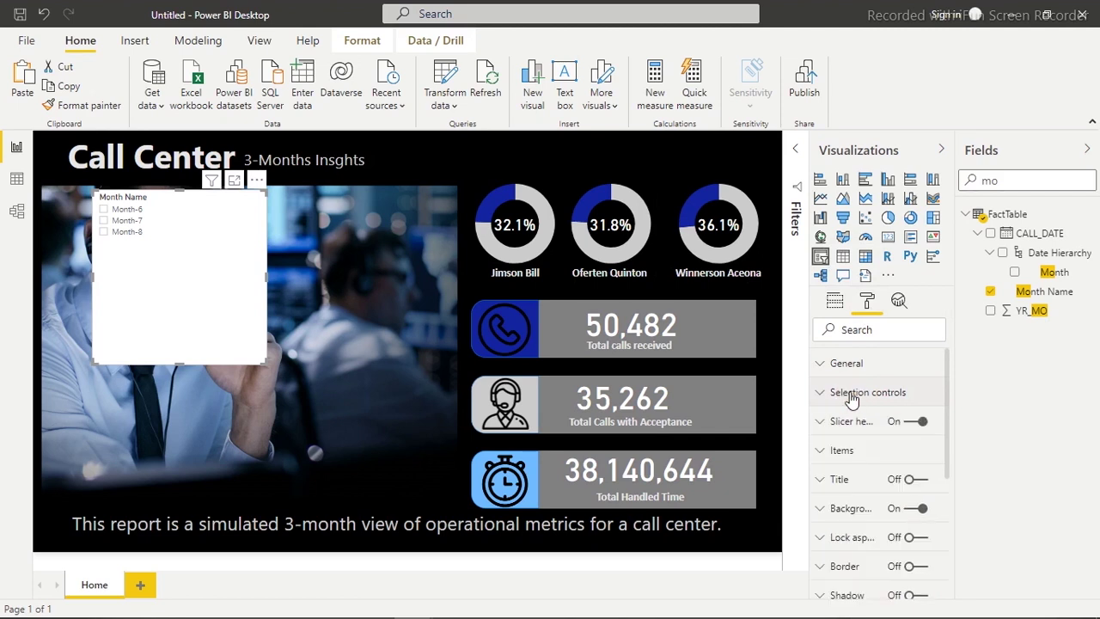
{"action": "left_click", "coordinate": [848, 458]}
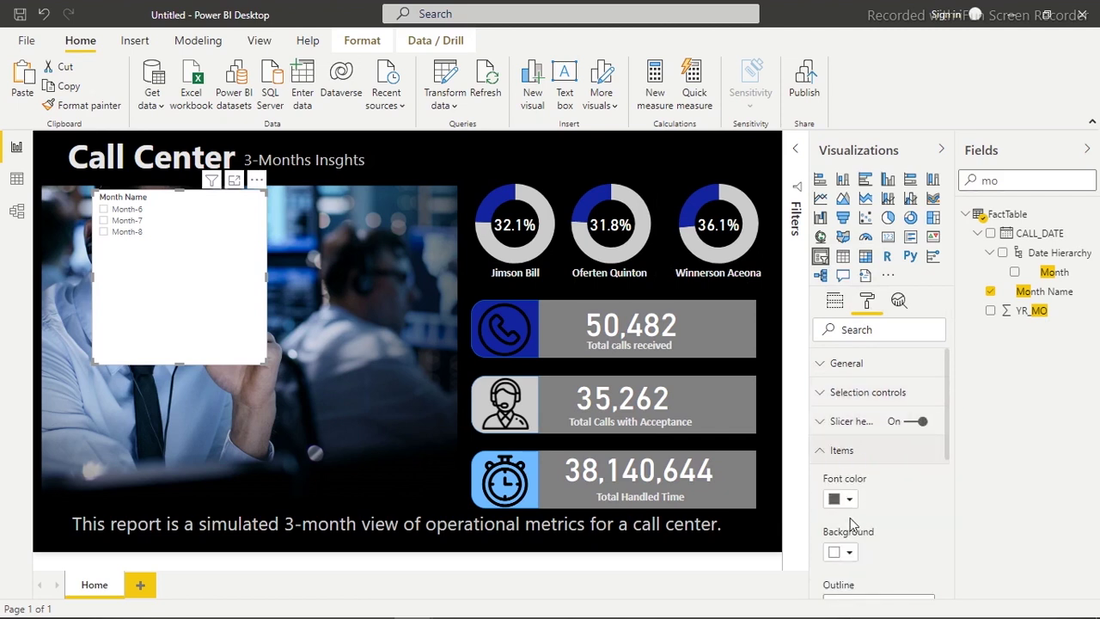
{"action": "left_click_drag", "start_coordinate": [944, 432], "coordinate": [944, 488]}
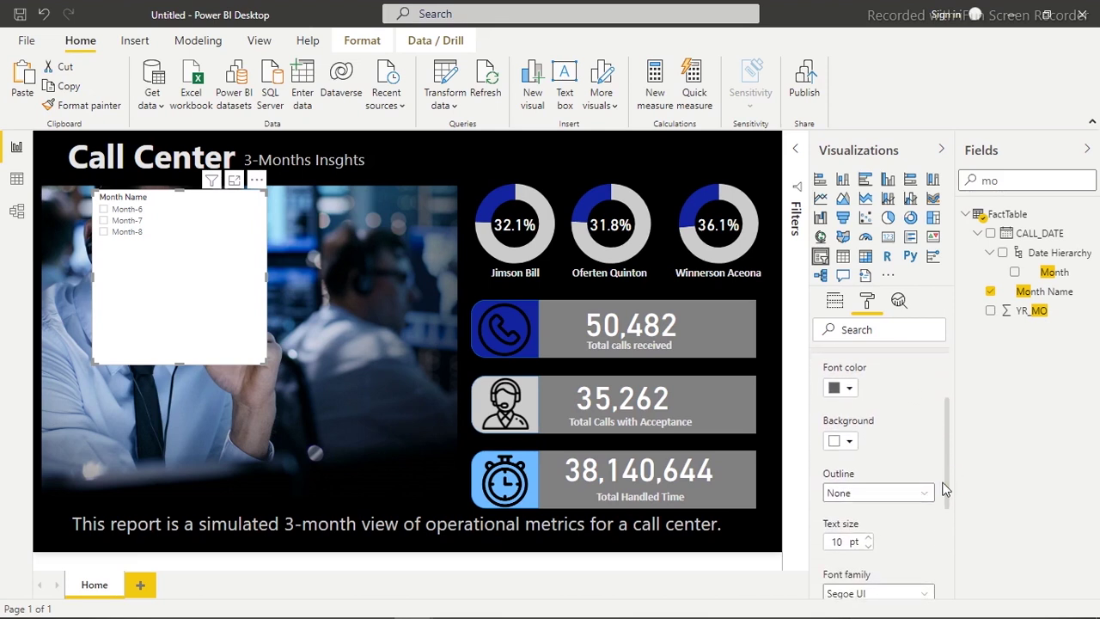
{"action": "left_click", "coordinate": [918, 493]}
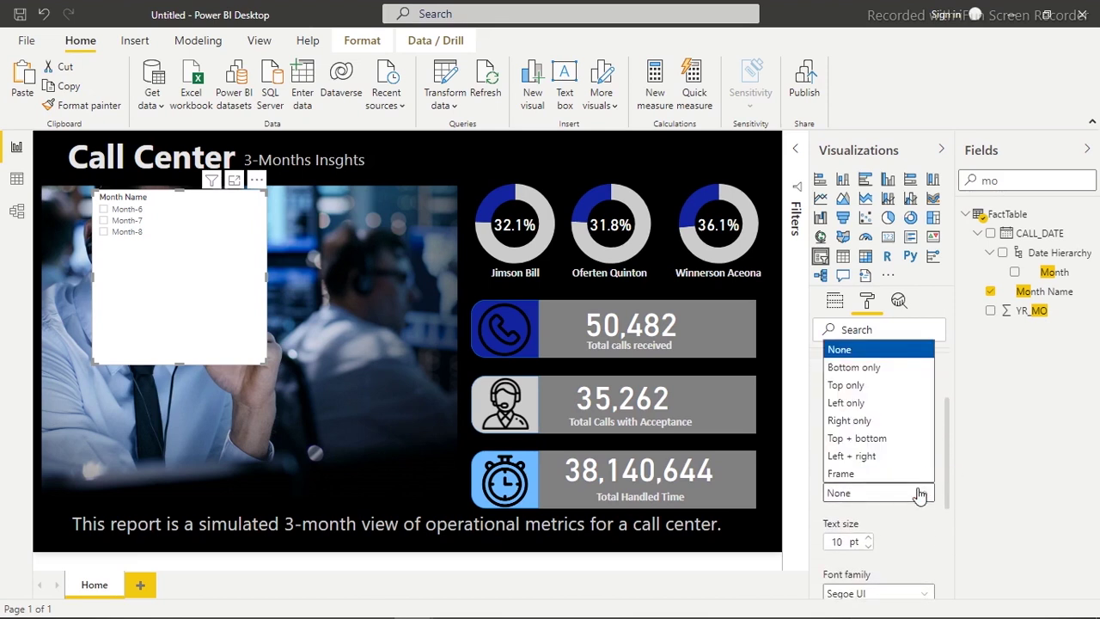
{"action": "left_click", "coordinate": [918, 493]}
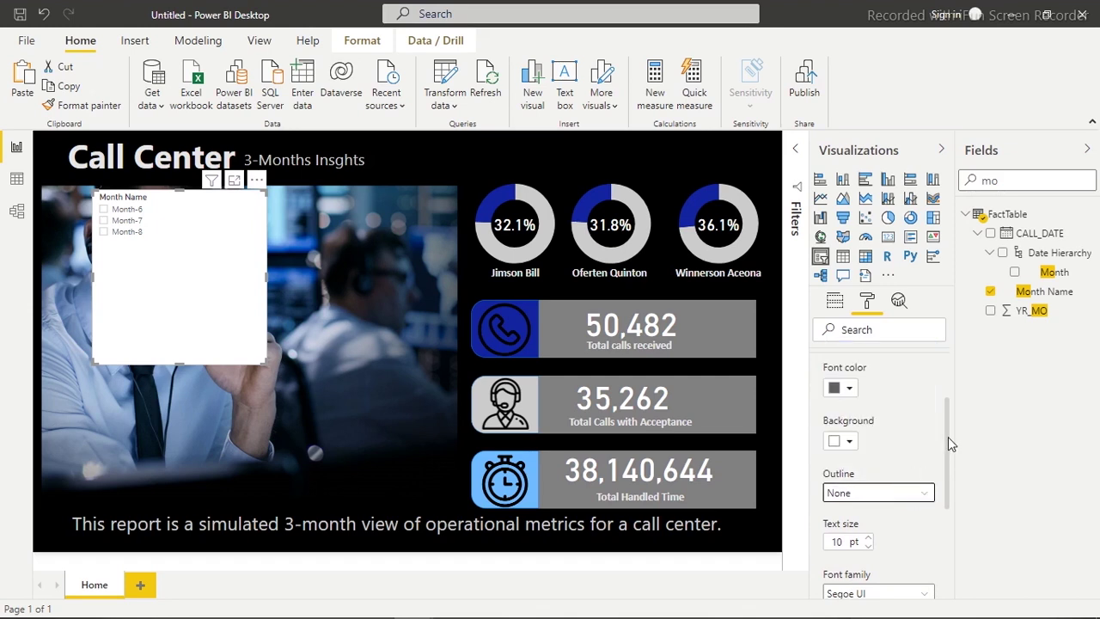
{"action": "left_click_drag", "start_coordinate": [947, 443], "coordinate": [942, 330]}
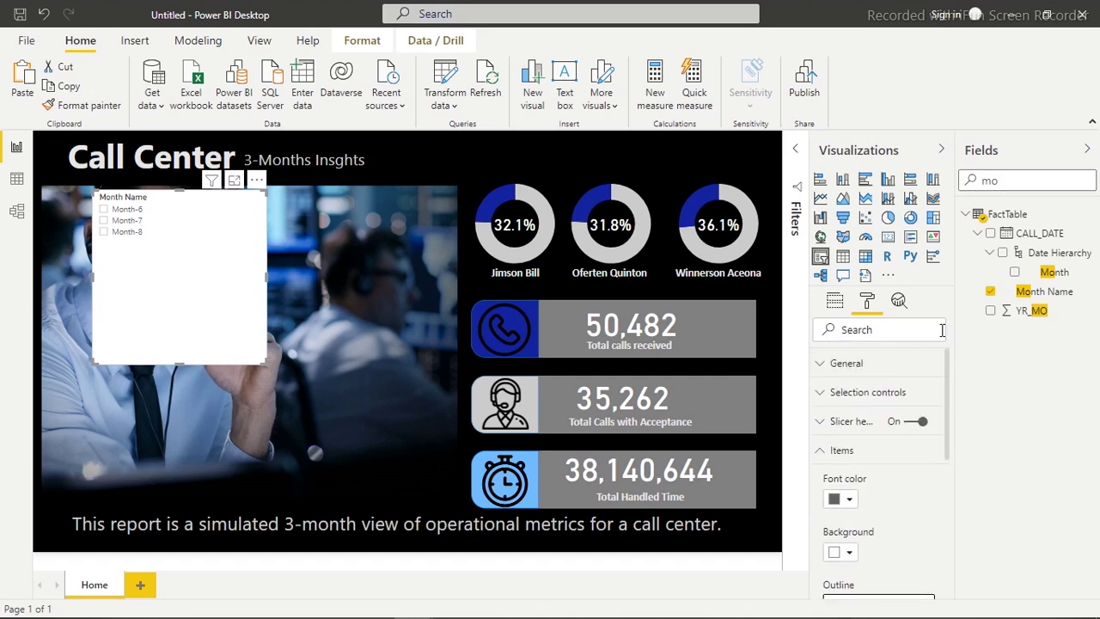
{"action": "left_click", "coordinate": [839, 423]}
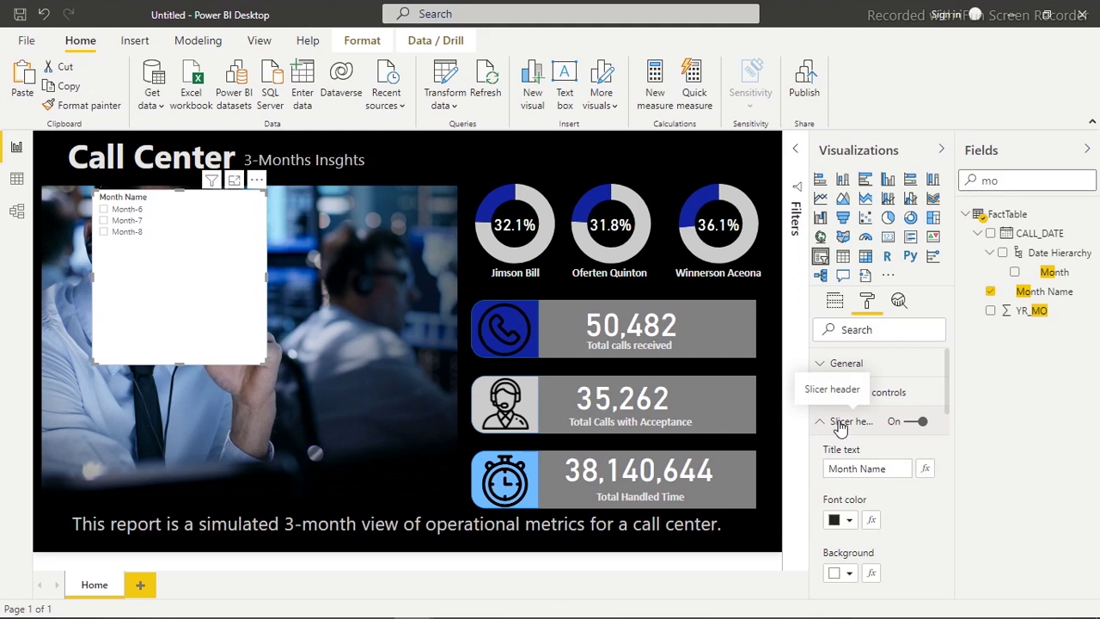
{"action": "left_click", "coordinate": [839, 423]}
{"action": "left_click", "coordinate": [856, 369]}
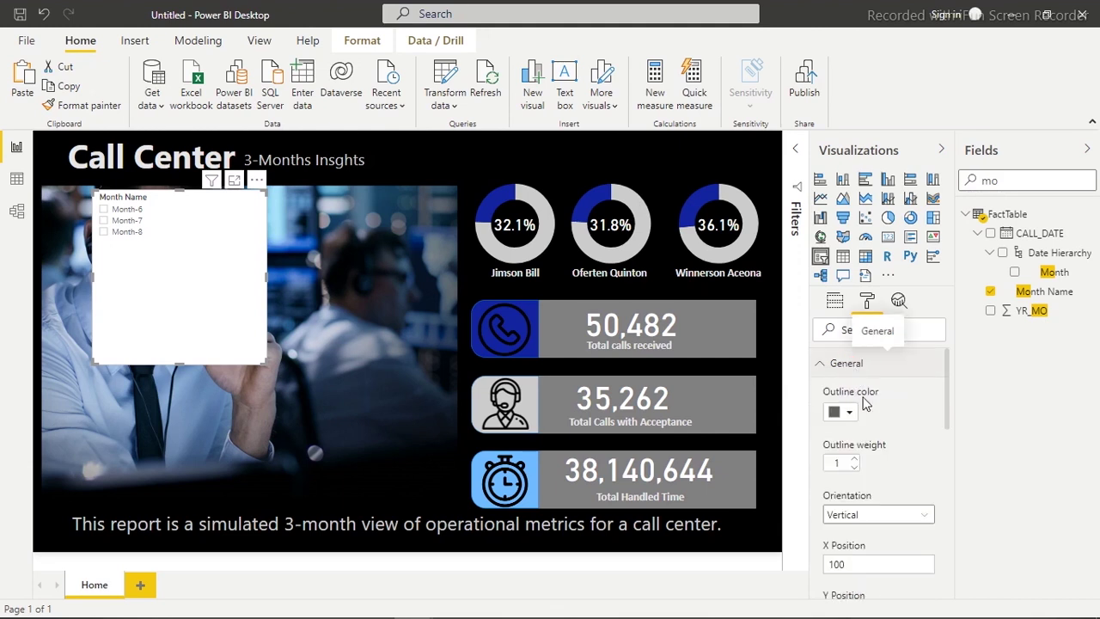
{"action": "left_click", "coordinate": [874, 519]}
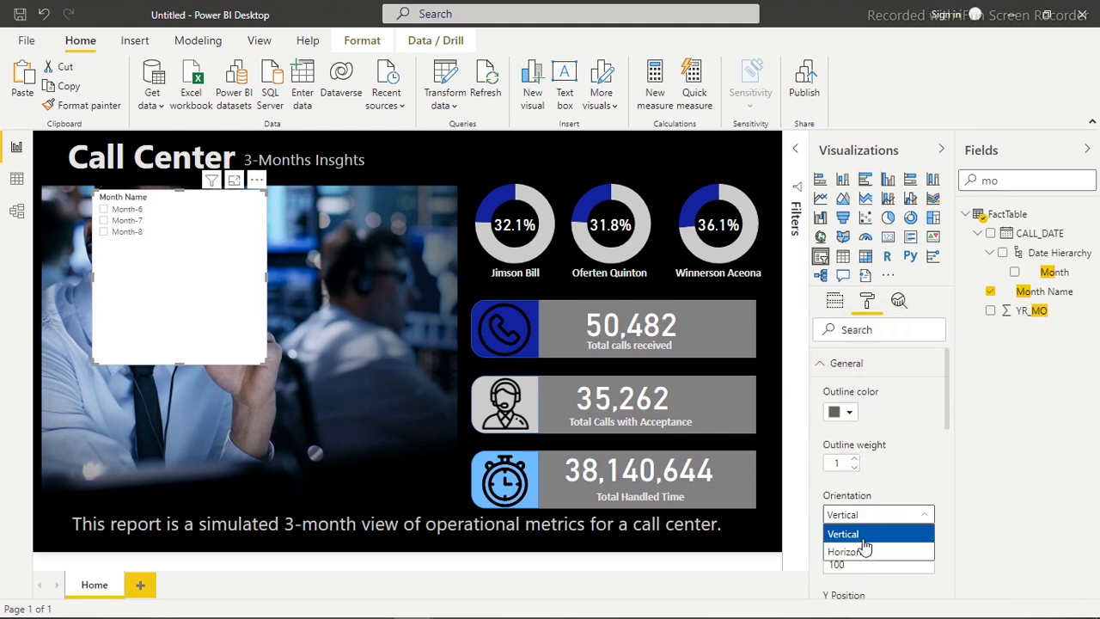
{"action": "left_click", "coordinate": [862, 554]}
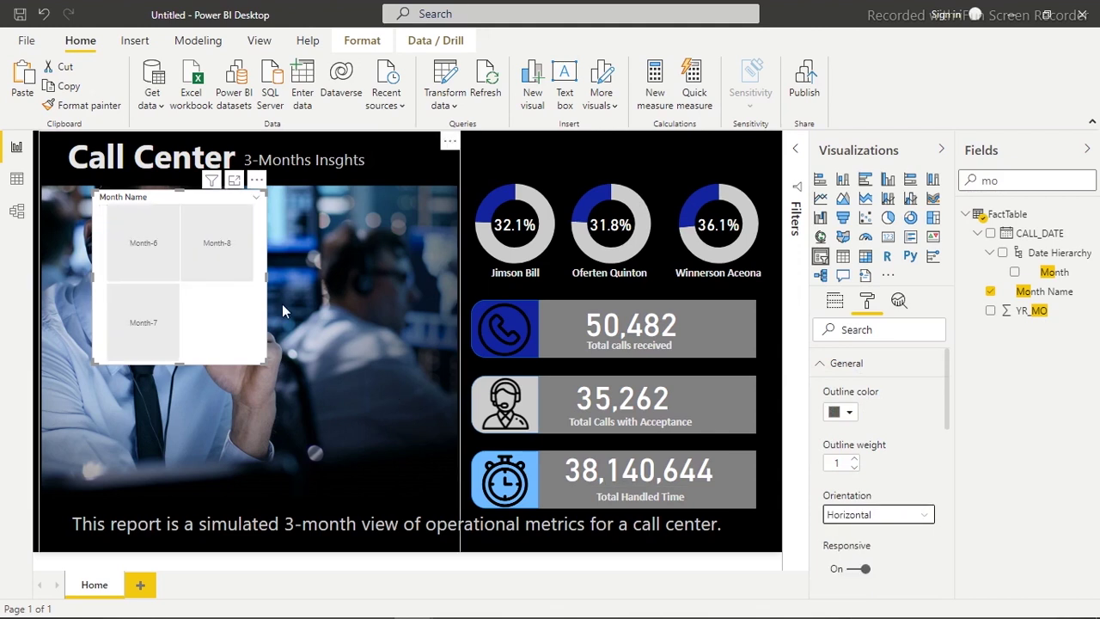
Step: Resize the month slicer into a wide thin bar at the bottom of the photo
{"action": "left_click_drag", "start_coordinate": [266, 277], "coordinate": [421, 277]}
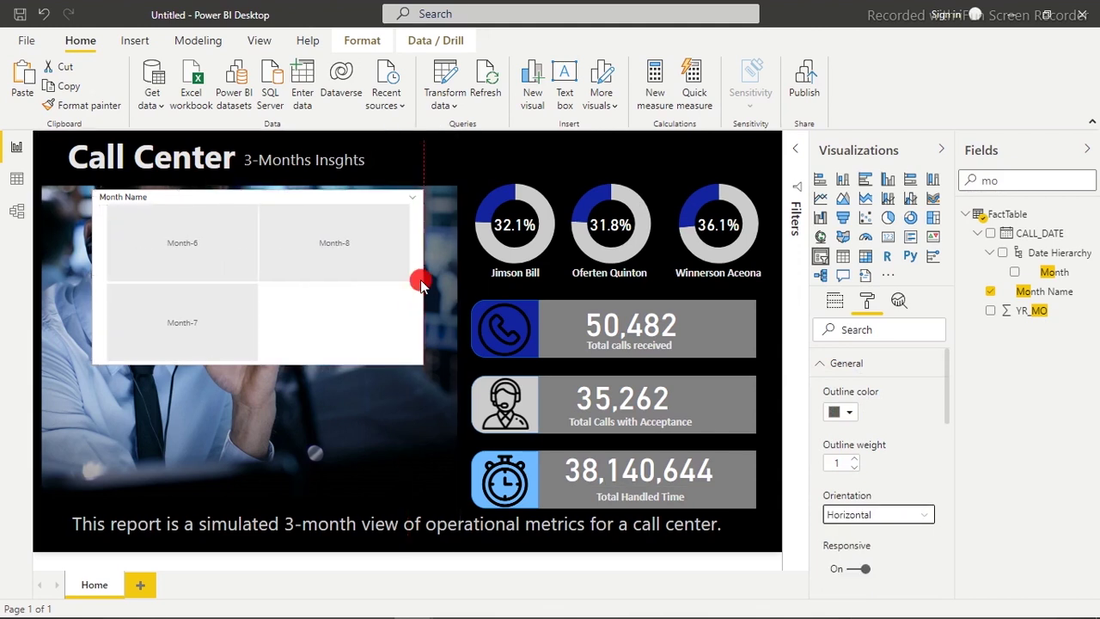
{"action": "left_click_drag", "start_coordinate": [261, 359], "coordinate": [264, 228]}
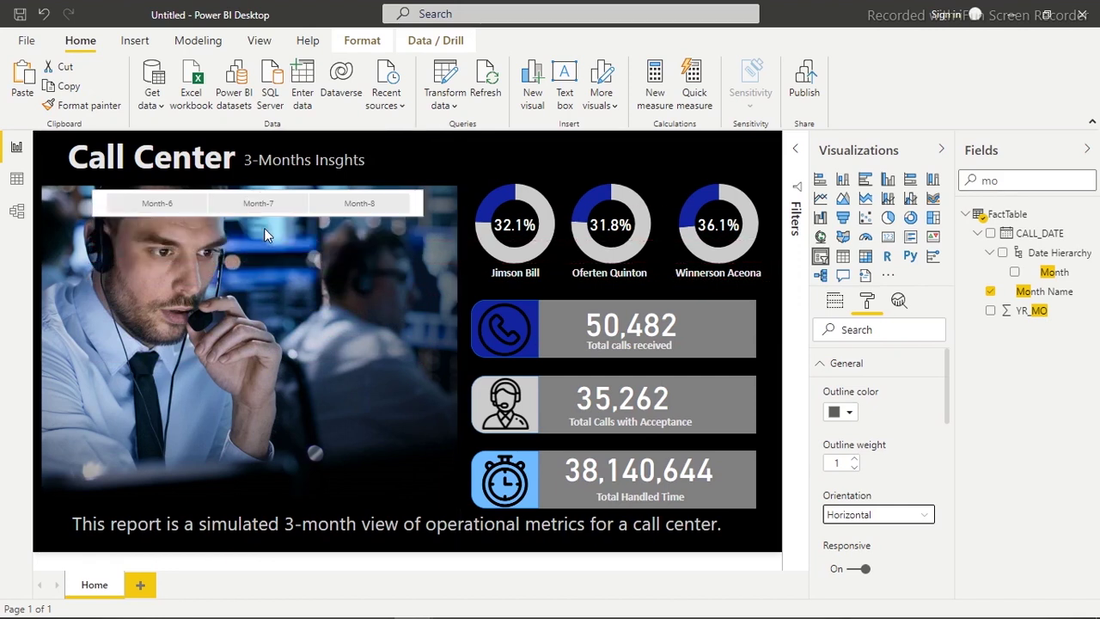
{"action": "left_click_drag", "start_coordinate": [302, 201], "coordinate": [338, 477]}
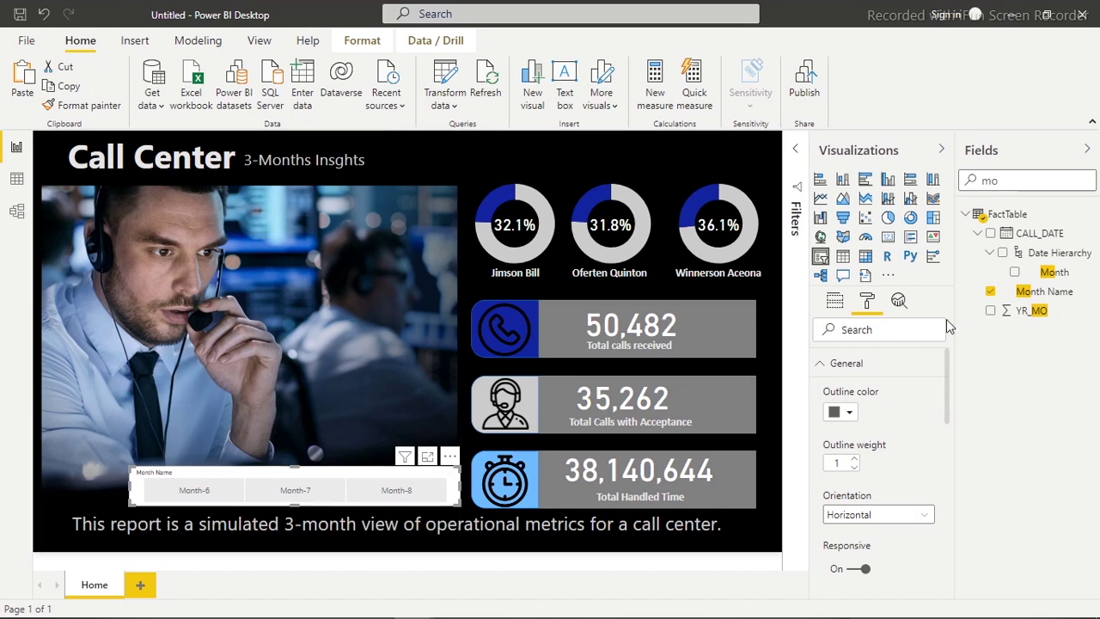
Step: Switch the slicer background off, leaving the header font colour unchanged
{"action": "left_click", "coordinate": [820, 366]}
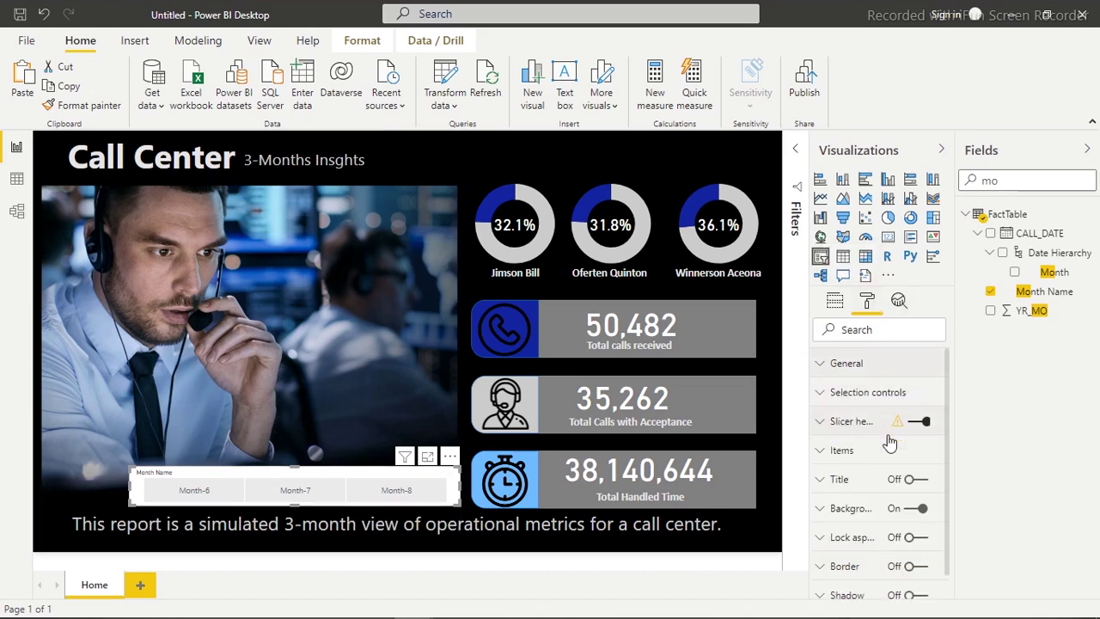
{"action": "left_click", "coordinate": [919, 511]}
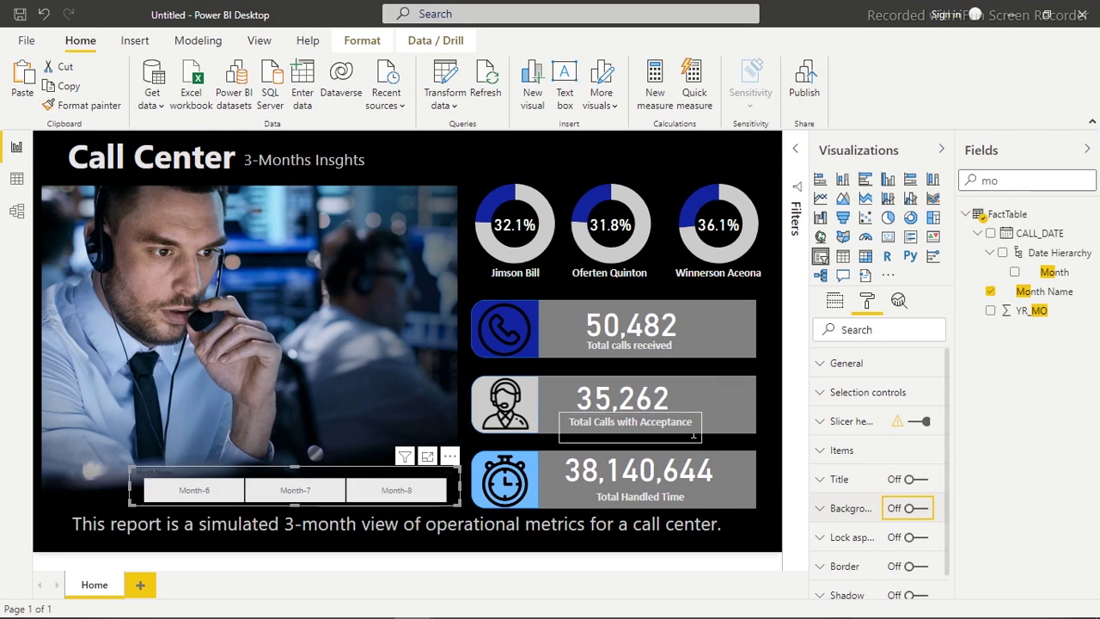
{"action": "left_click", "coordinate": [849, 426]}
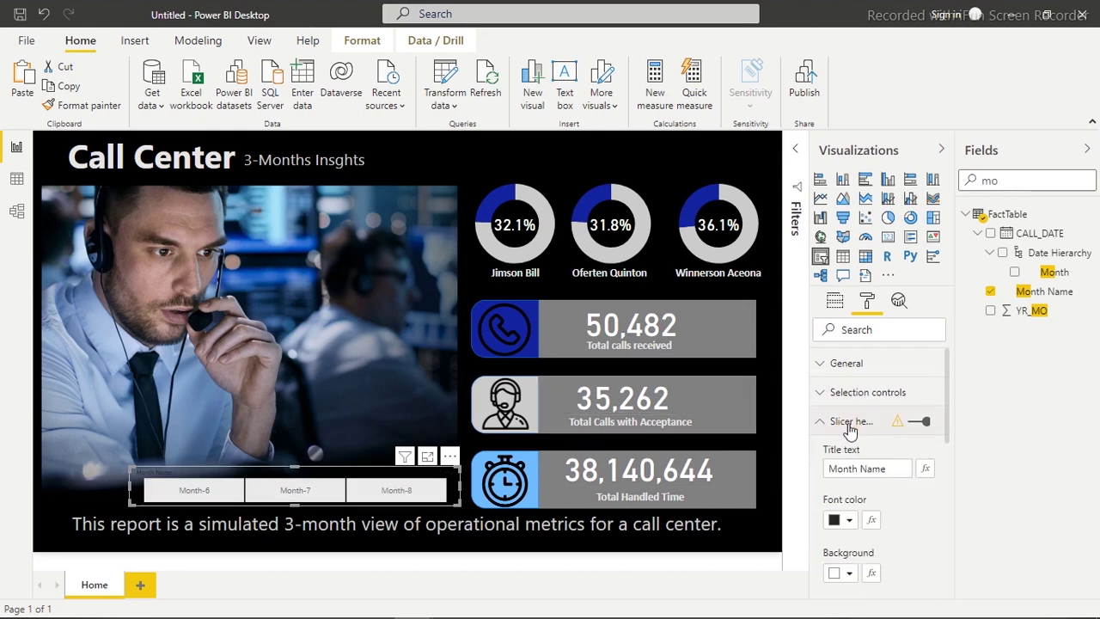
{"action": "left_click", "coordinate": [848, 522]}
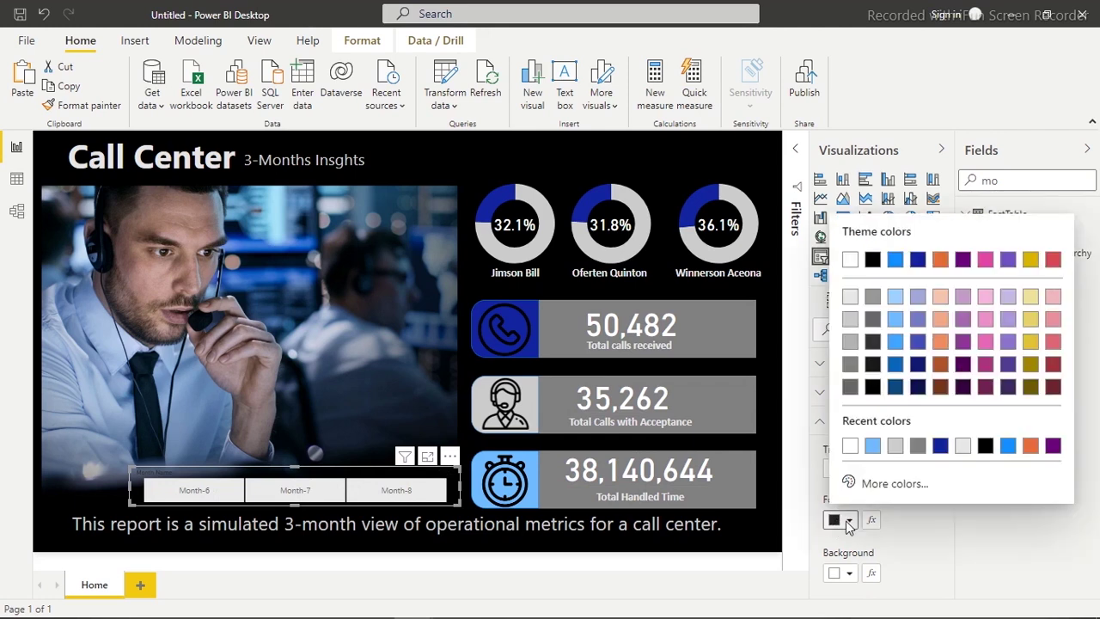
{"action": "left_click", "coordinate": [921, 534]}
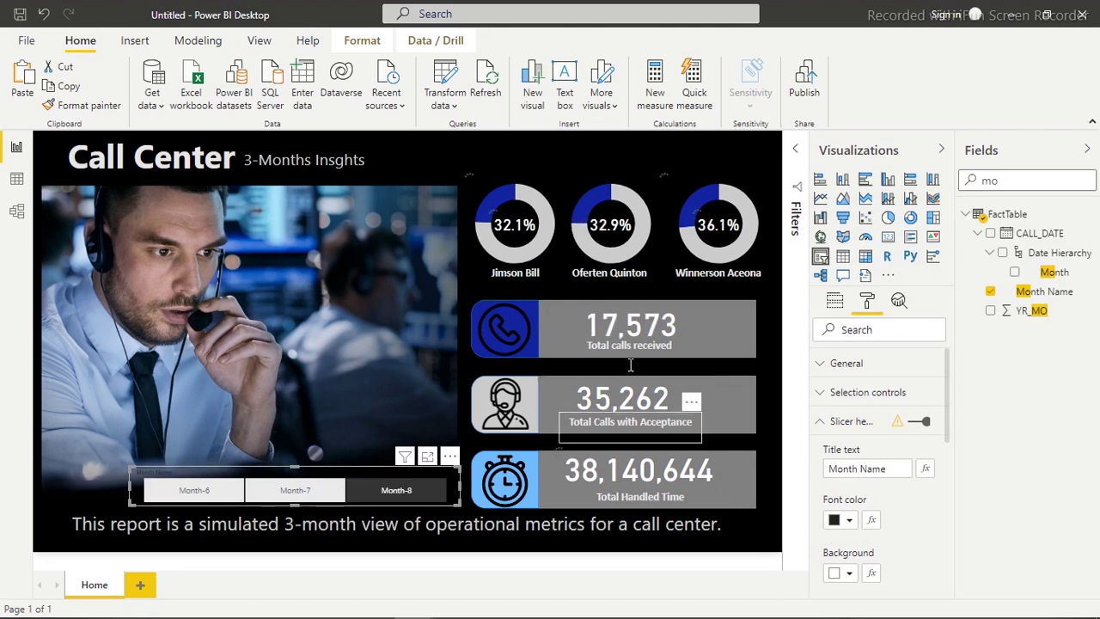
{"action": "left_click", "coordinate": [318, 492]}
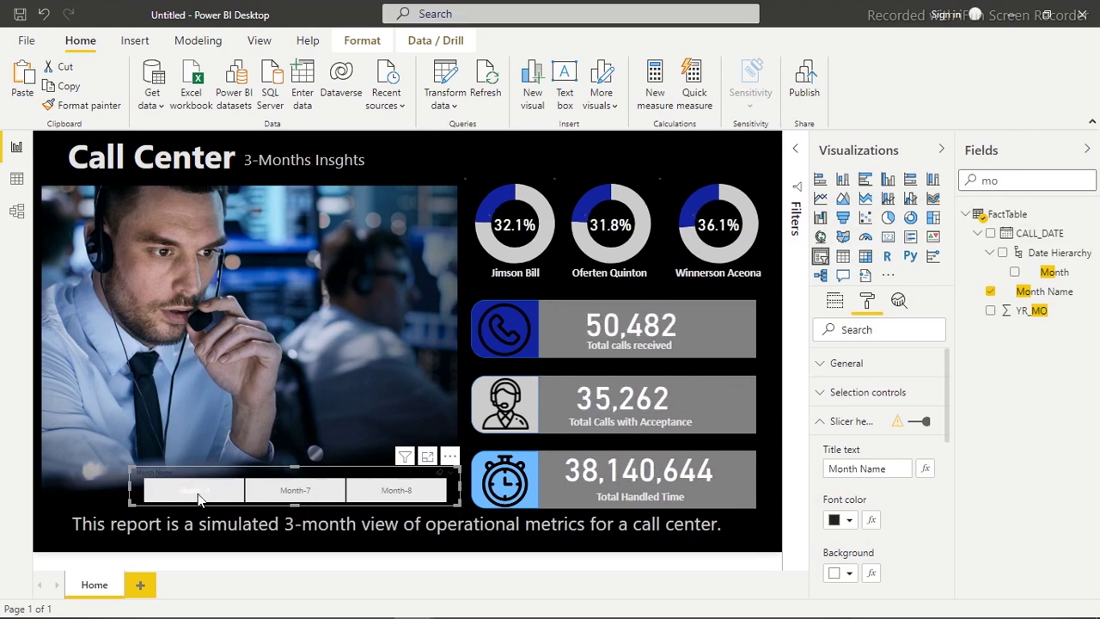
{"action": "left_click", "coordinate": [197, 494]}
{"action": "left_click", "coordinate": [295, 494]}
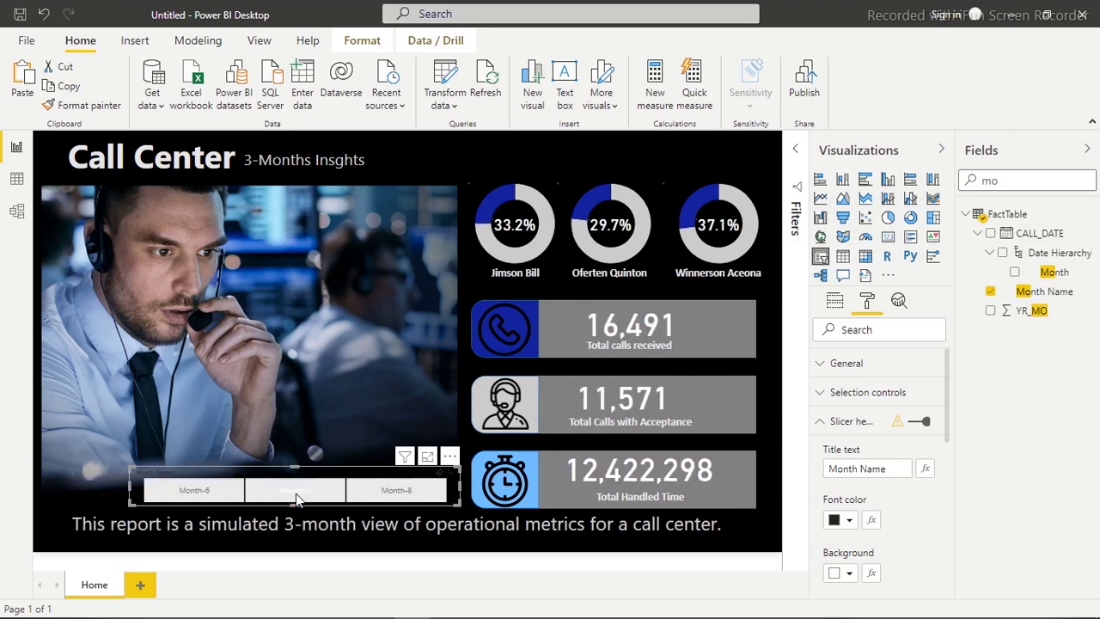
{"action": "left_click", "coordinate": [378, 494]}
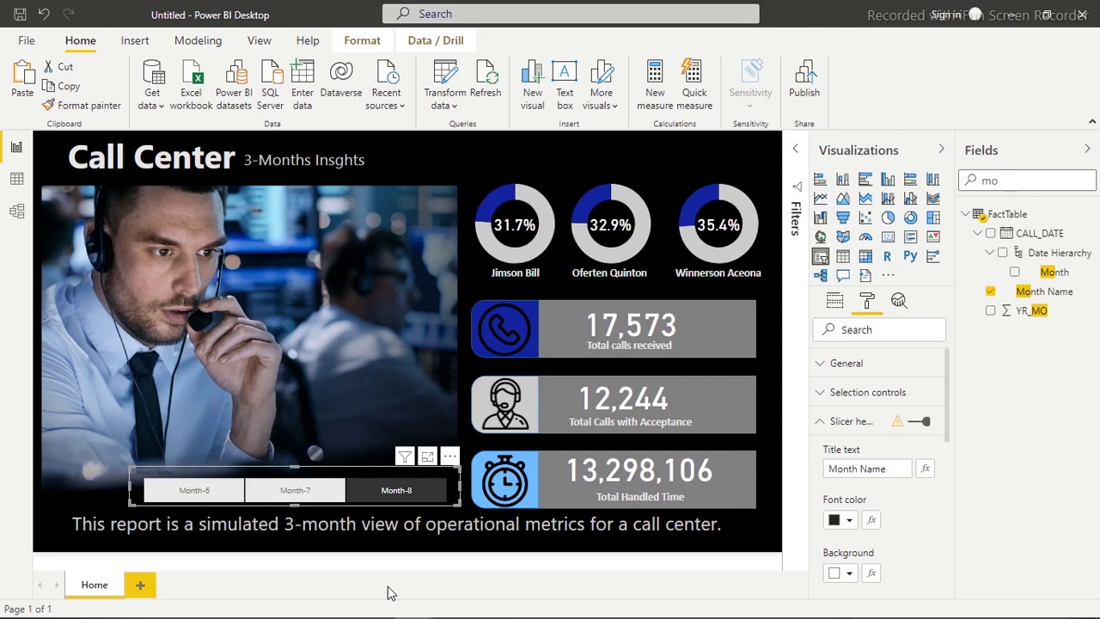
{"action": "mouse_move", "coordinate": [389, 612]}
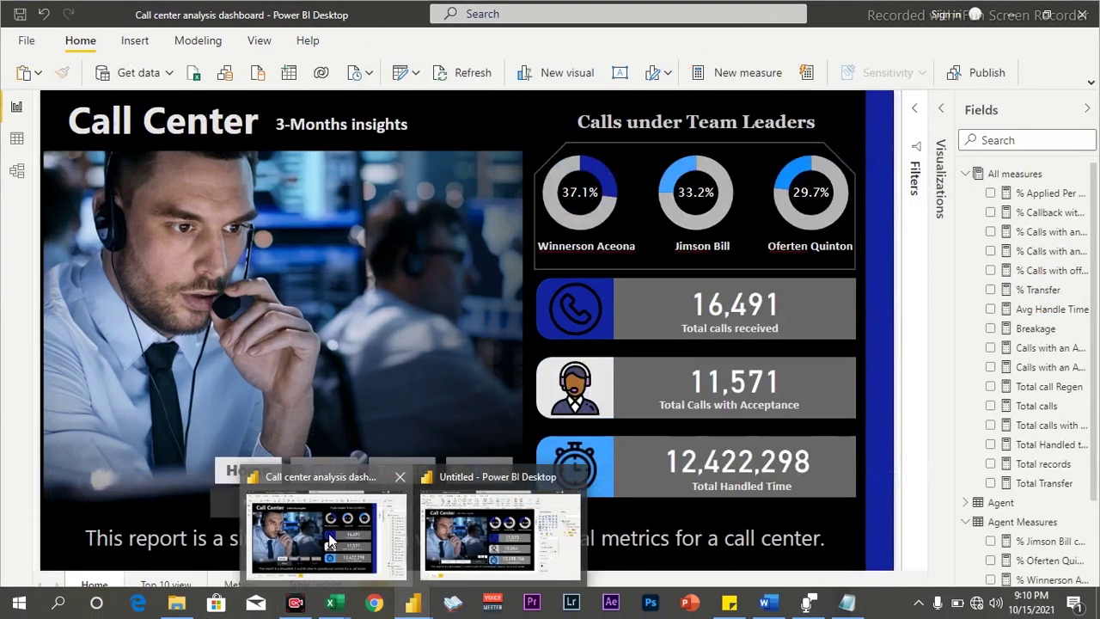
Step: In the finished dashboard, view the Top 10 view page and then the Metrics page
{"action": "left_click", "coordinate": [329, 539]}
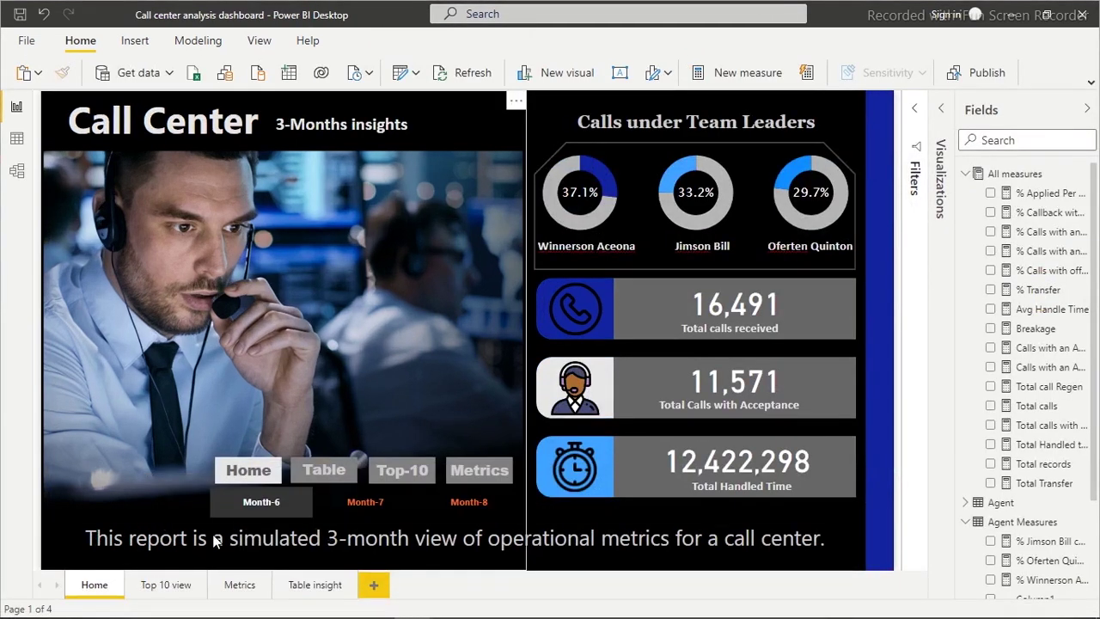
{"action": "left_click", "coordinate": [165, 585]}
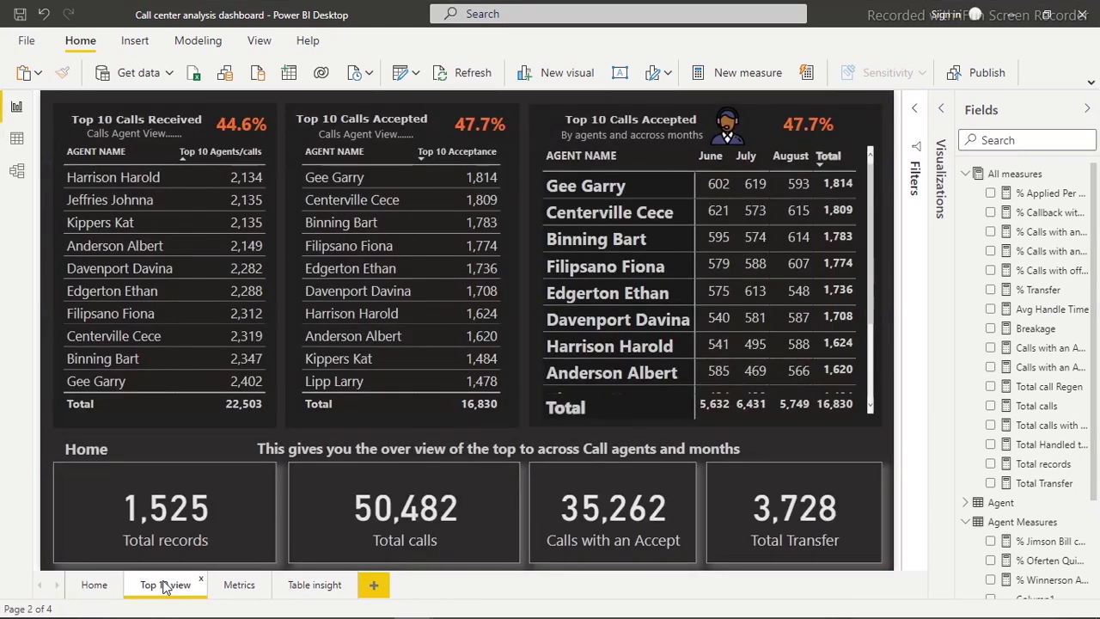
{"action": "left_click", "coordinate": [238, 593]}
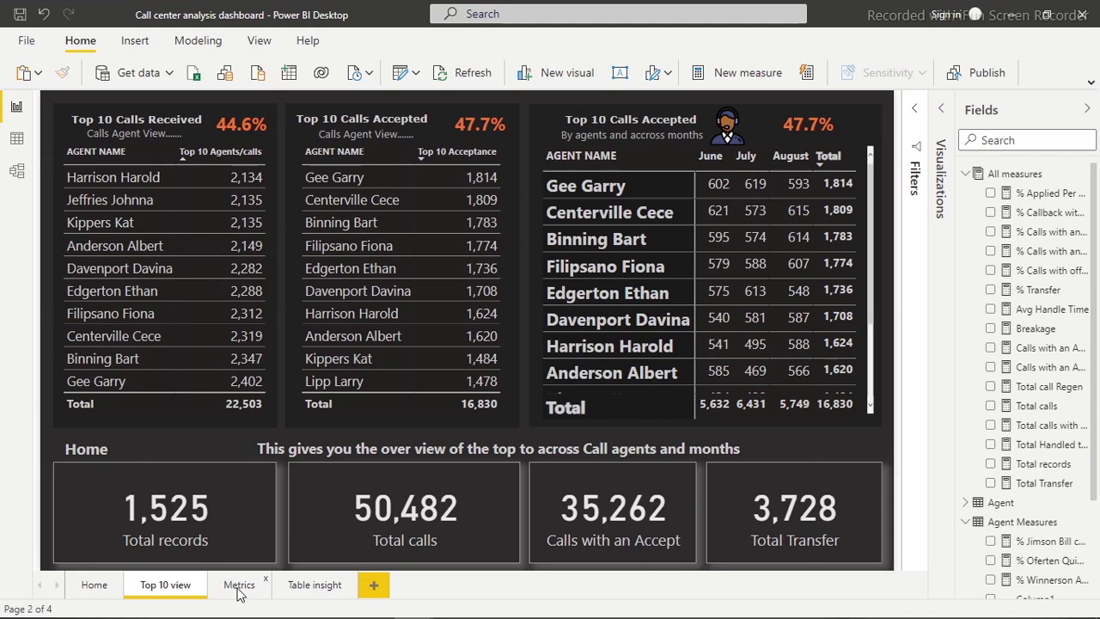
{"action": "left_click", "coordinate": [239, 589]}
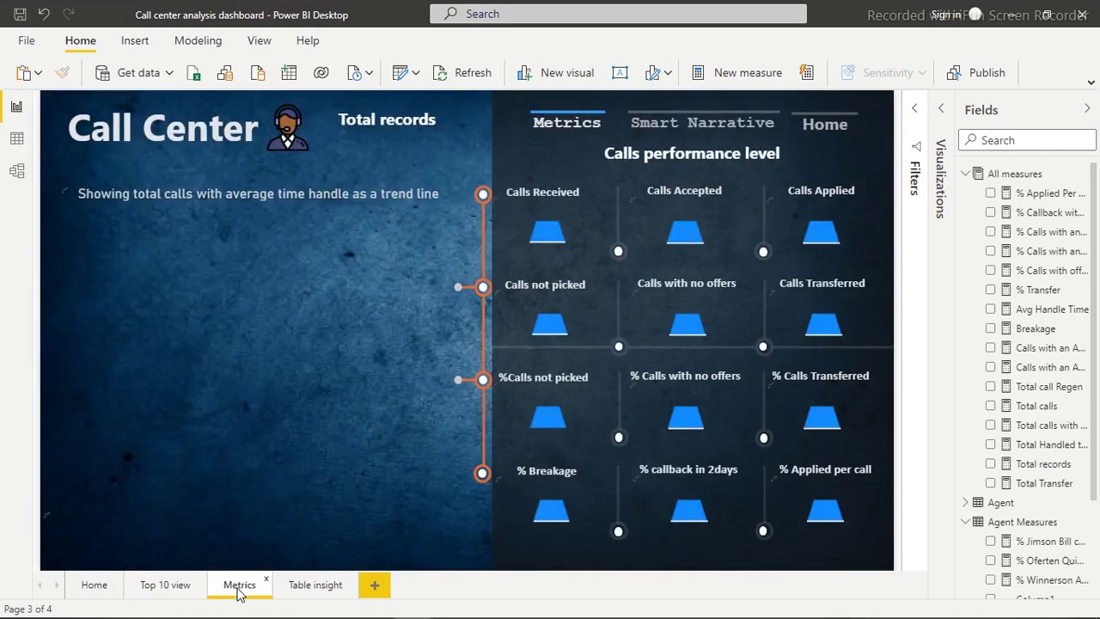